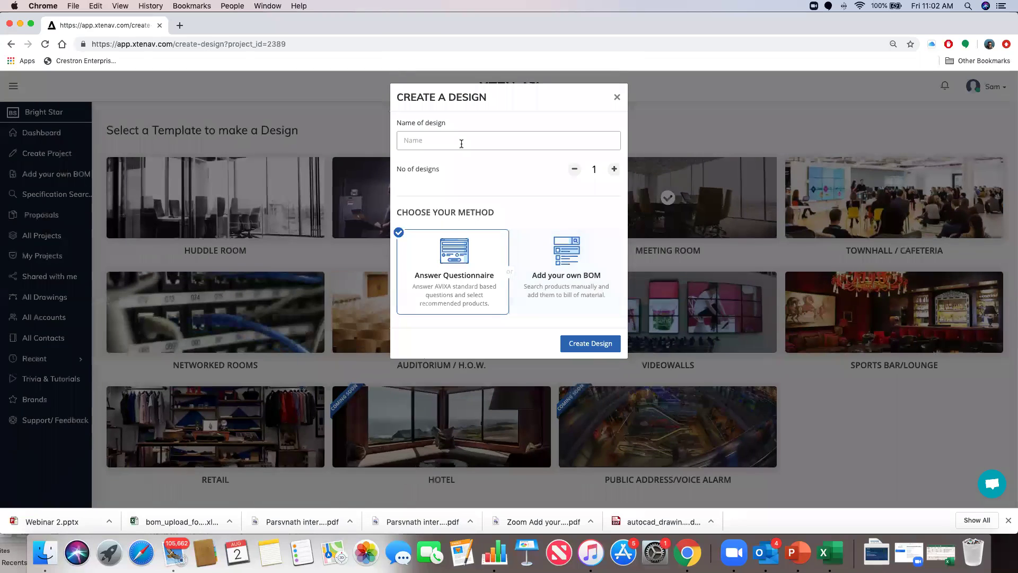
Create a questionnaire-based design named "XTEN-Av Webinar 2" with the number of designs set to 5.
left_click(461, 141)
type("XTEN-Av Webinar 2")
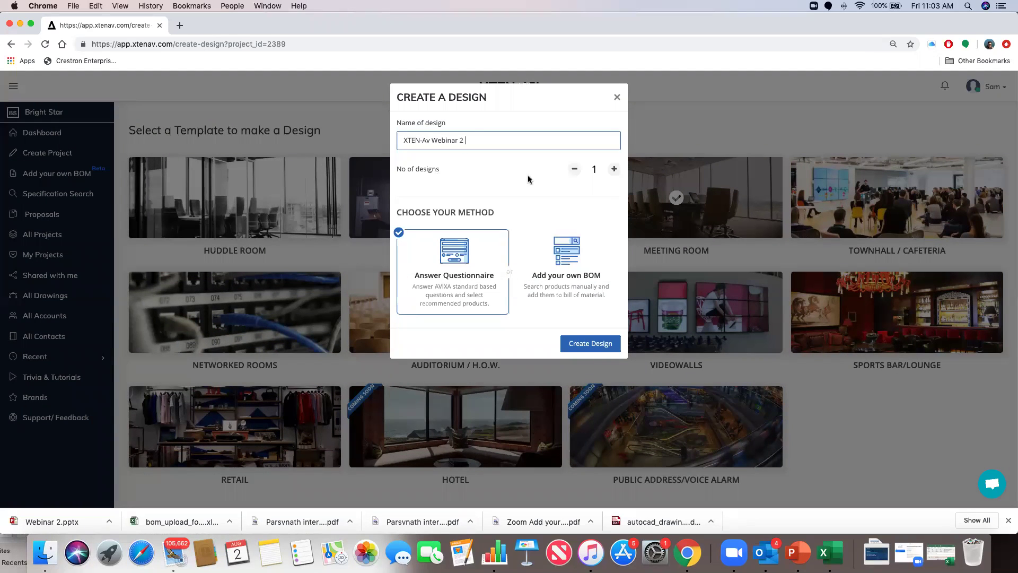
left_click(615, 170)
left_click(614, 170)
left_click(615, 170)
left_click(615, 170)
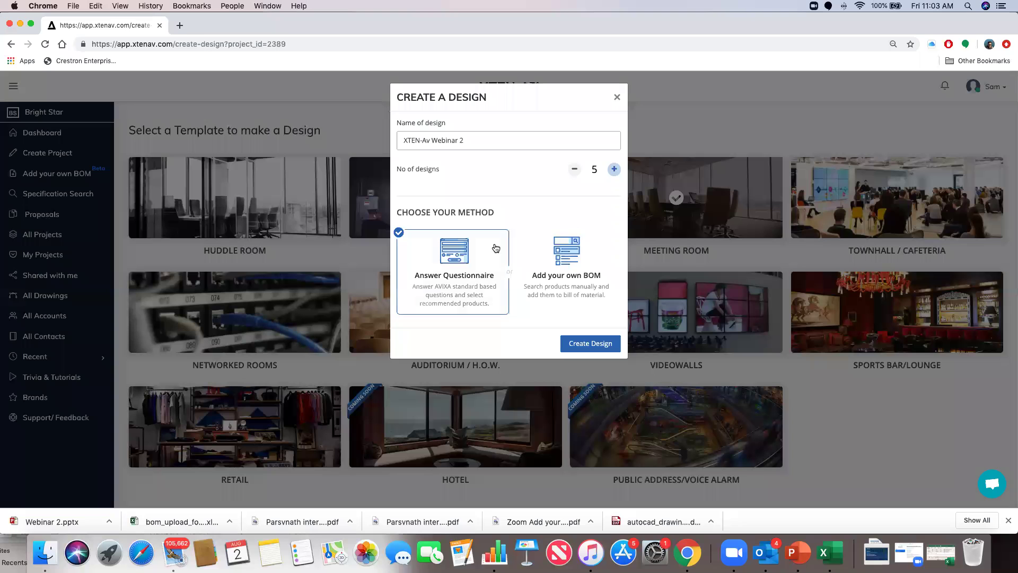
left_click(580, 348)
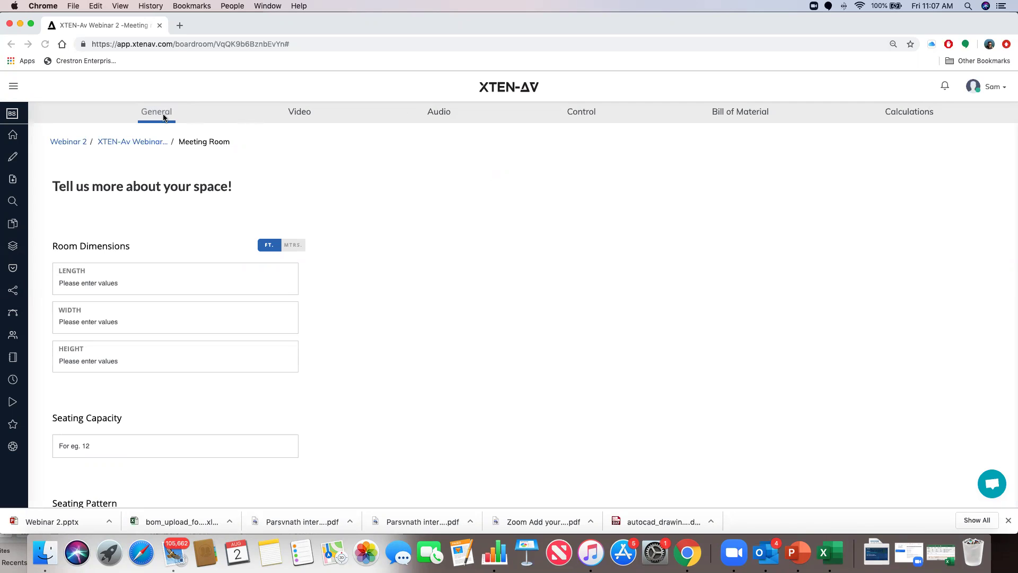
Look through the Video, General, Bill of Material and Calculations sections of the Meeting Room questionnaire.
left_click(304, 115)
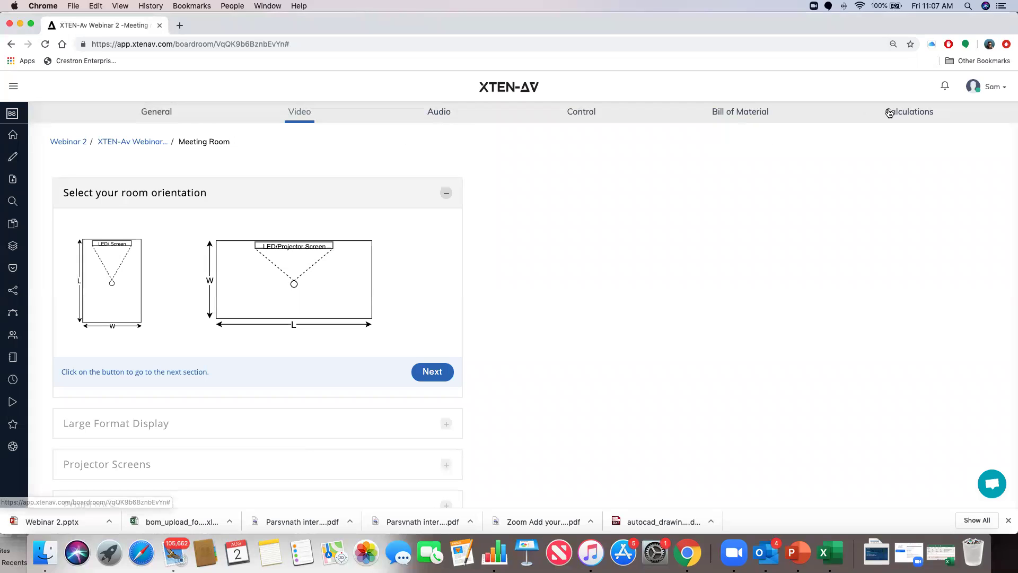
left_click(158, 113)
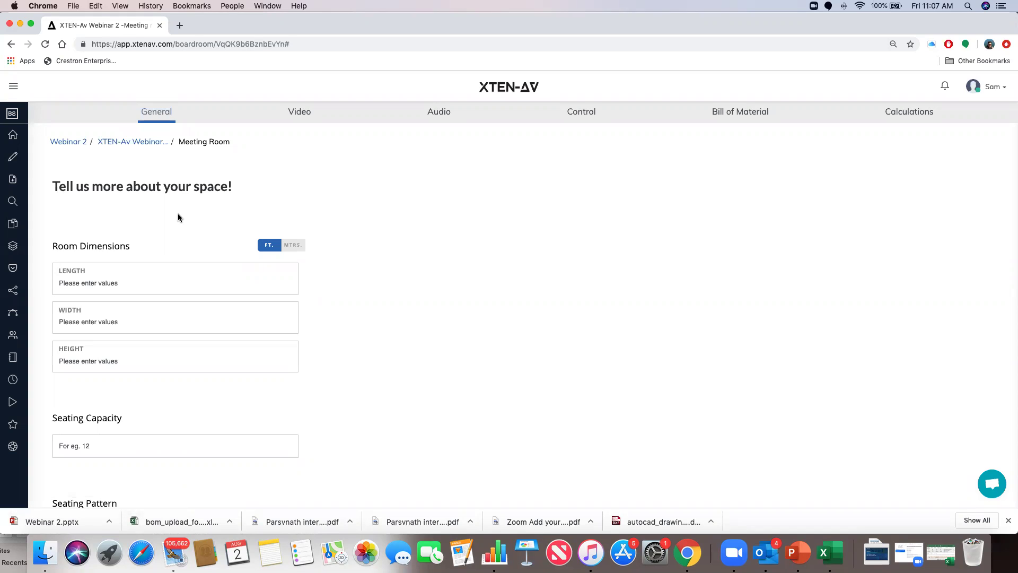
scroll(178, 215, "down", 2)
scroll(179, 215, "down", 5)
scroll(178, 217, "down", 5)
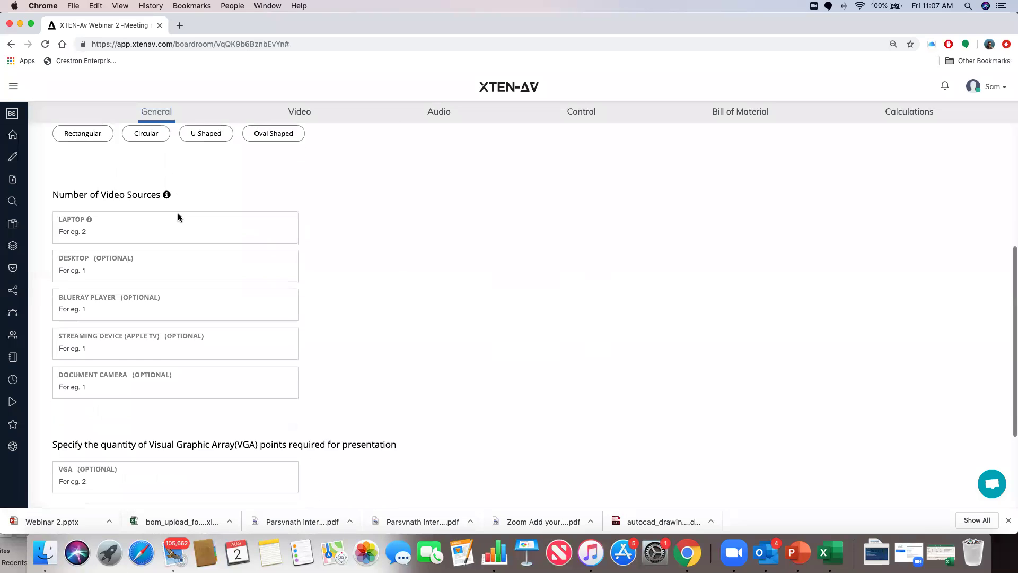
scroll(178, 217, "down", 1)
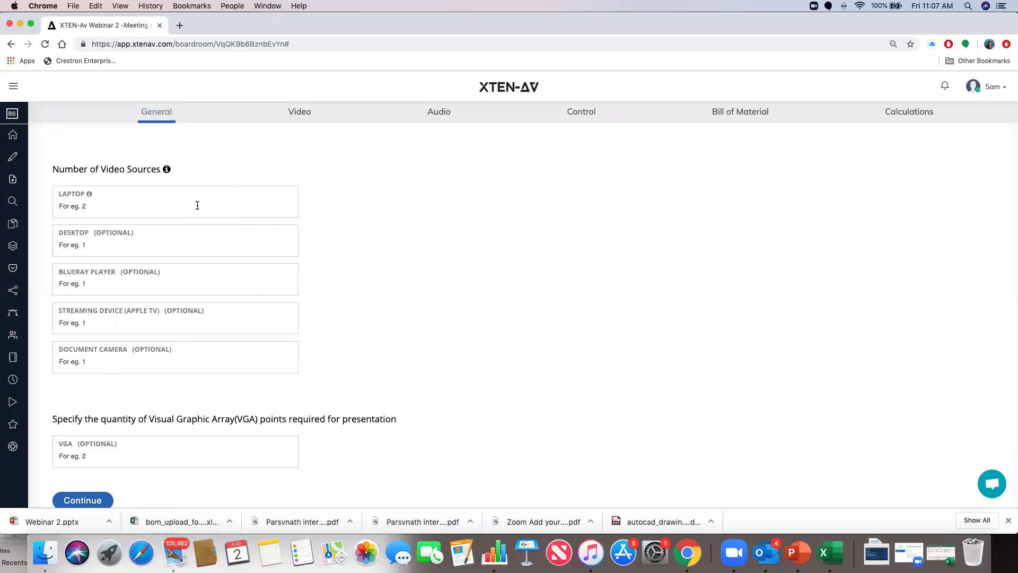
left_click(300, 113)
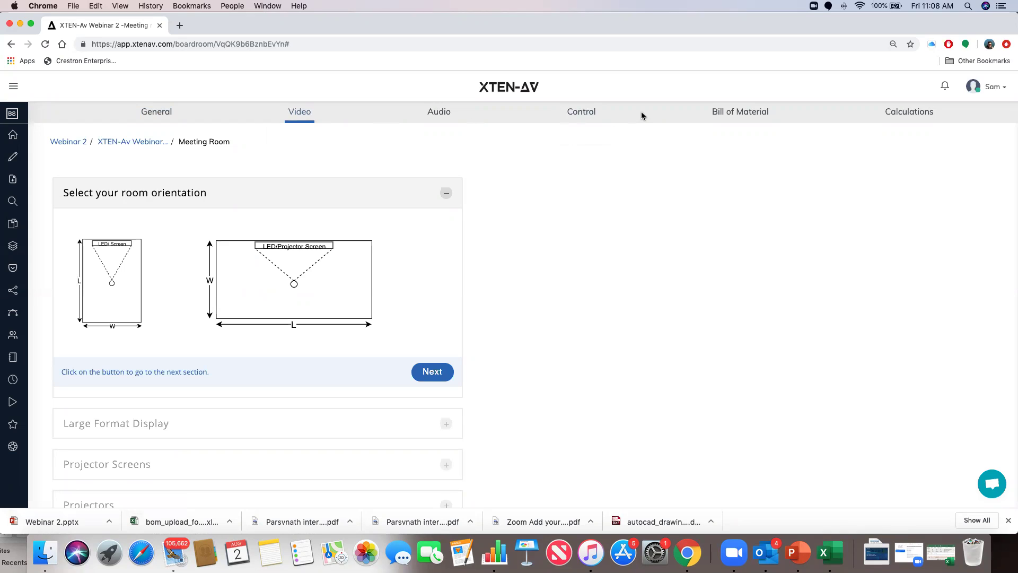
left_click(718, 118)
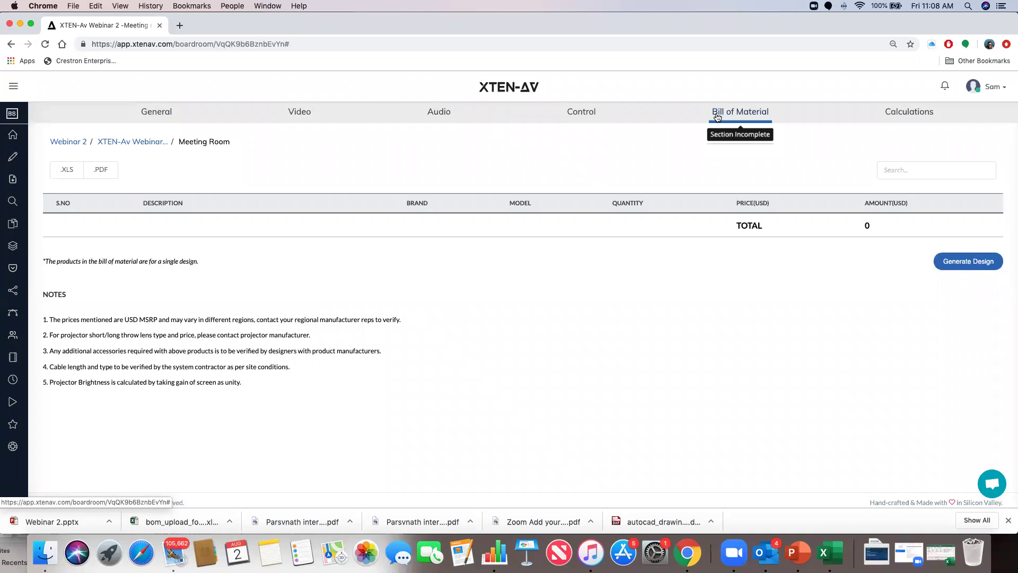
left_click(890, 113)
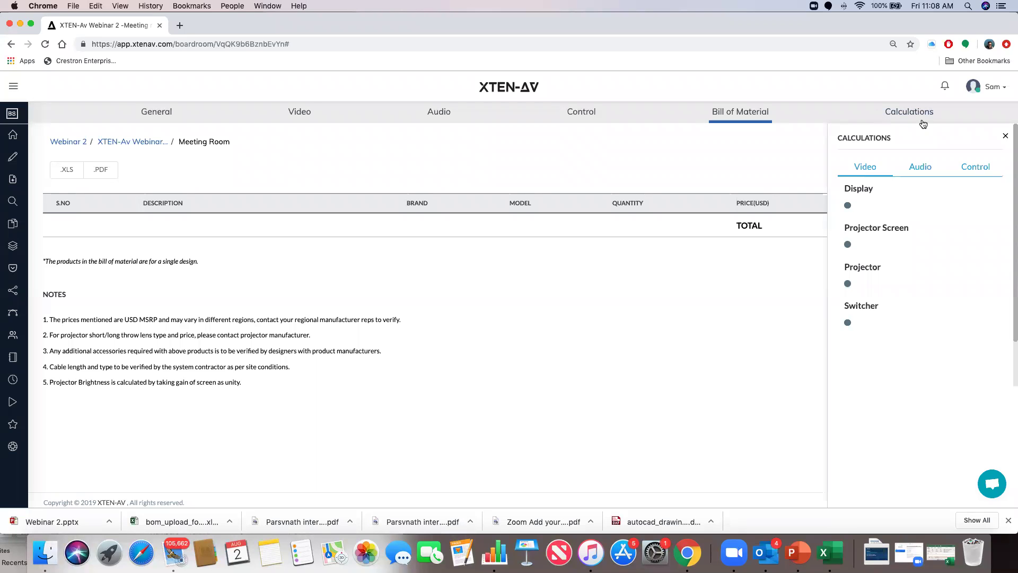
left_click(1005, 135)
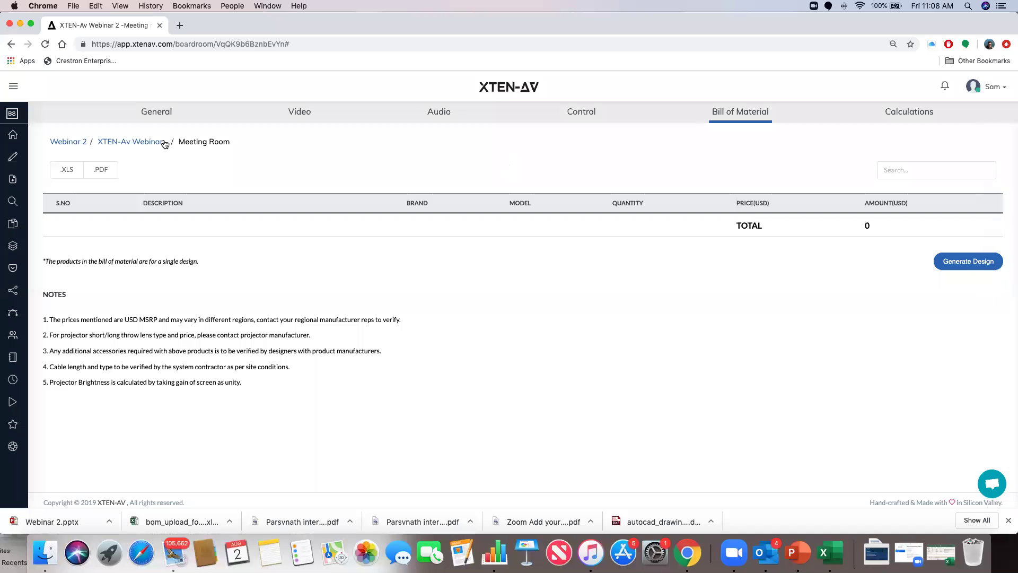
In the General section, set the room dimensions to length 25 ft, width 15 ft and height 10 ft.
left_click(157, 114)
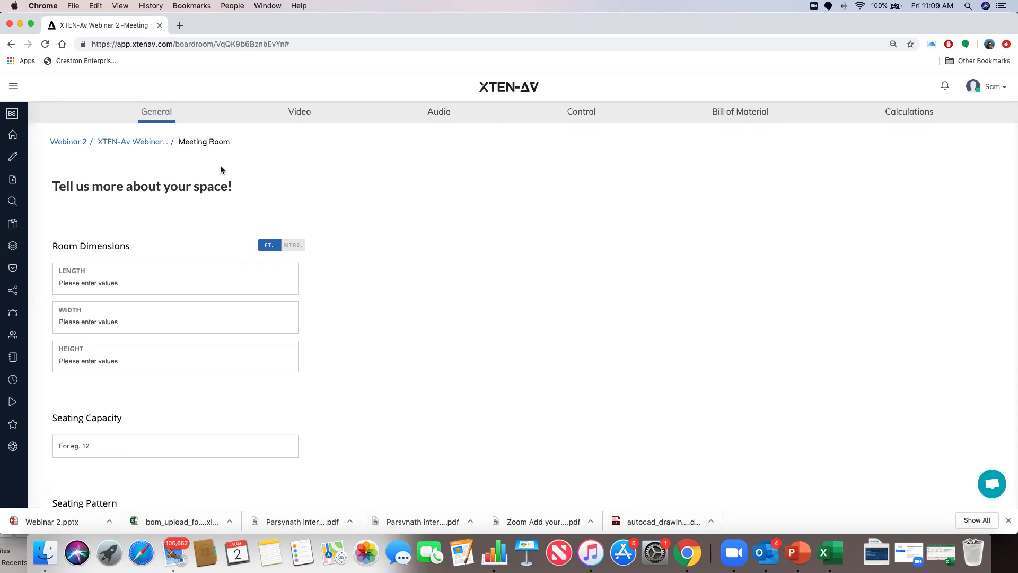
scroll(228, 200, "down", 2)
scroll(228, 199, "up", 2)
left_click(160, 280)
type("25")
left_click(99, 319)
type("15")
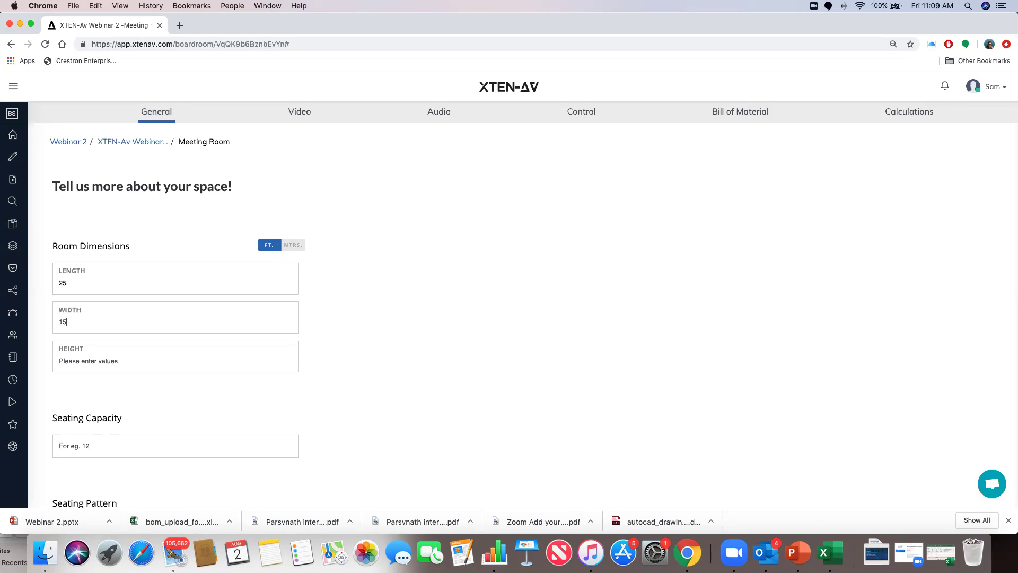
left_click(92, 363)
type("12")
key("BackSpace")
type("0")
Set the seating capacity to 14 and choose the Rectangular seating pattern.
scroll(90, 363, "down", 3)
left_click(95, 291)
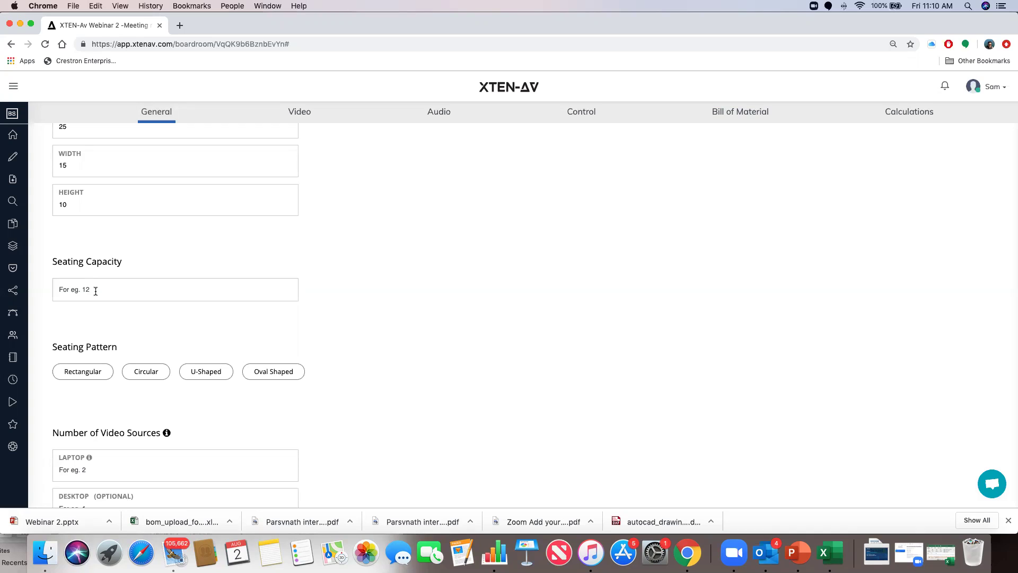
type("14")
scroll(148, 315, "down", 1)
left_click(100, 336)
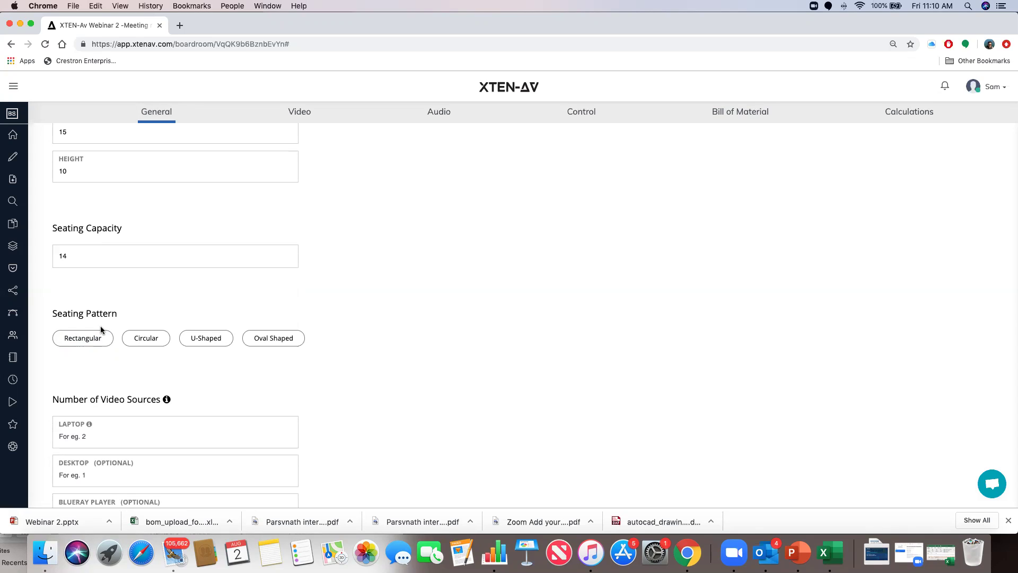
left_click(84, 339)
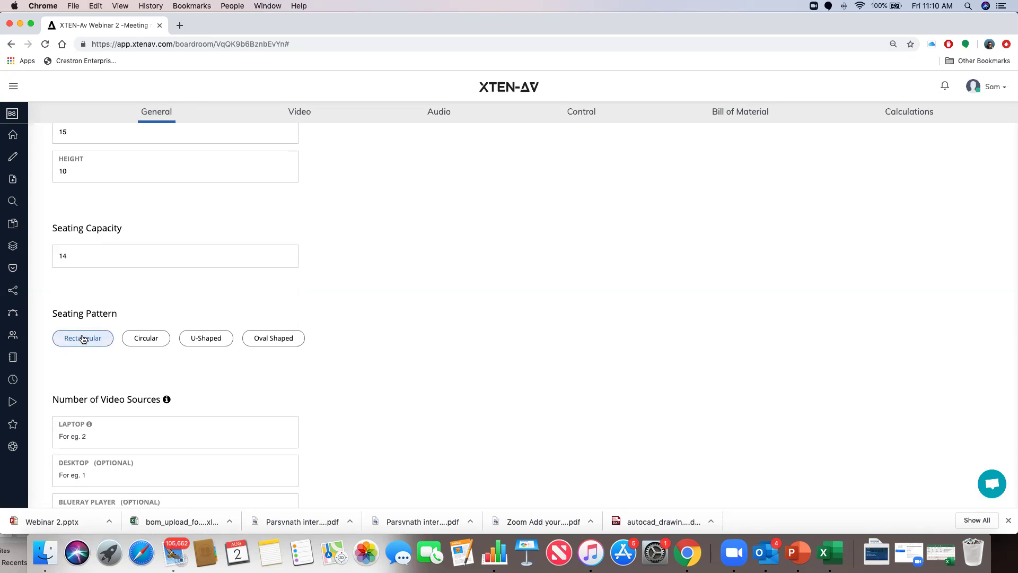
Specify the video sources as 4 laptops, 1 desktop and 1 streaming device (Apple TV).
scroll(83, 339, "down", 5)
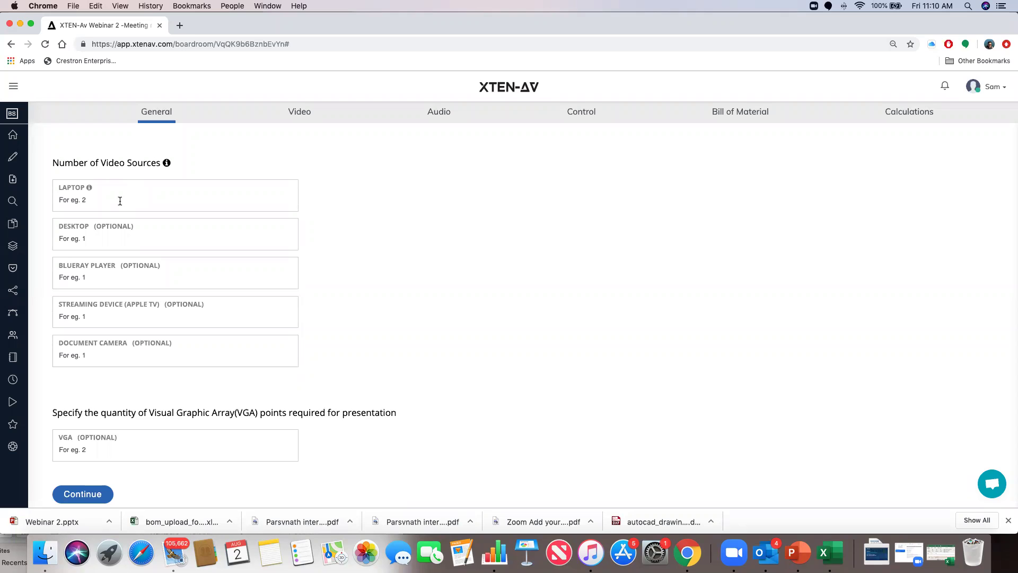
mouse_move(167, 165)
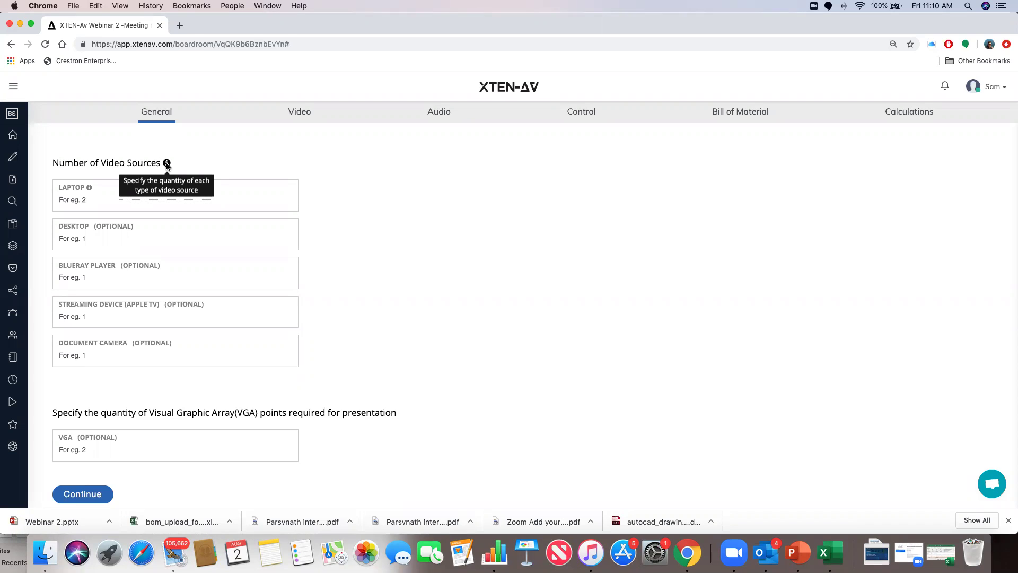
left_click(93, 199)
type("4")
left_click(83, 239)
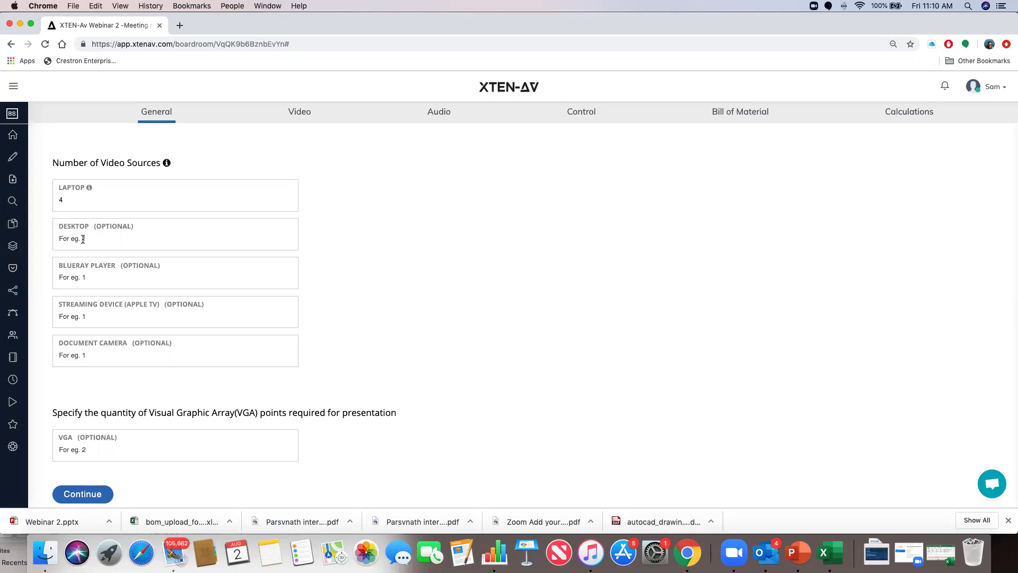
type("1")
type("1")
Set the quantity of VGA presentation points to 1 and continue to the Video section.
scroll(88, 374, "down", 2)
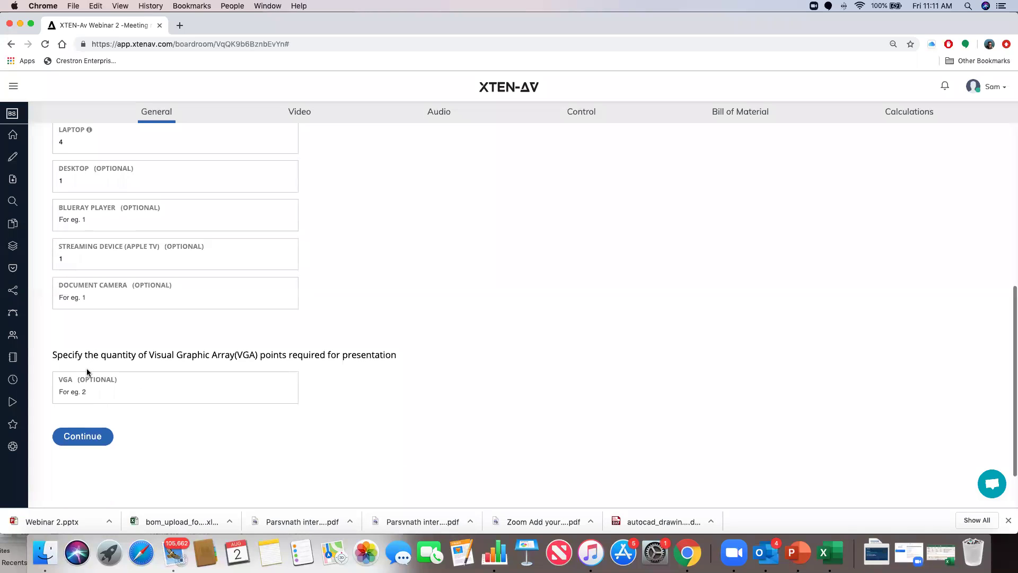
left_click(88, 398)
type("1")
left_click(90, 439)
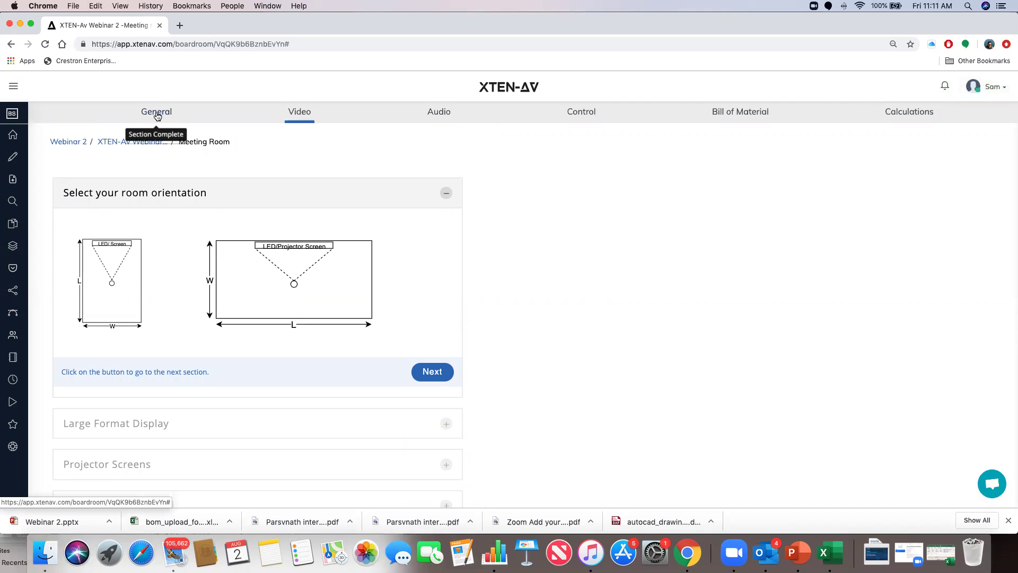
Review the completed General answers for room dimensions, seating, video sources and VGA points.
left_click(156, 116)
scroll(220, 182, "down", 5)
scroll(220, 183, "down", 8)
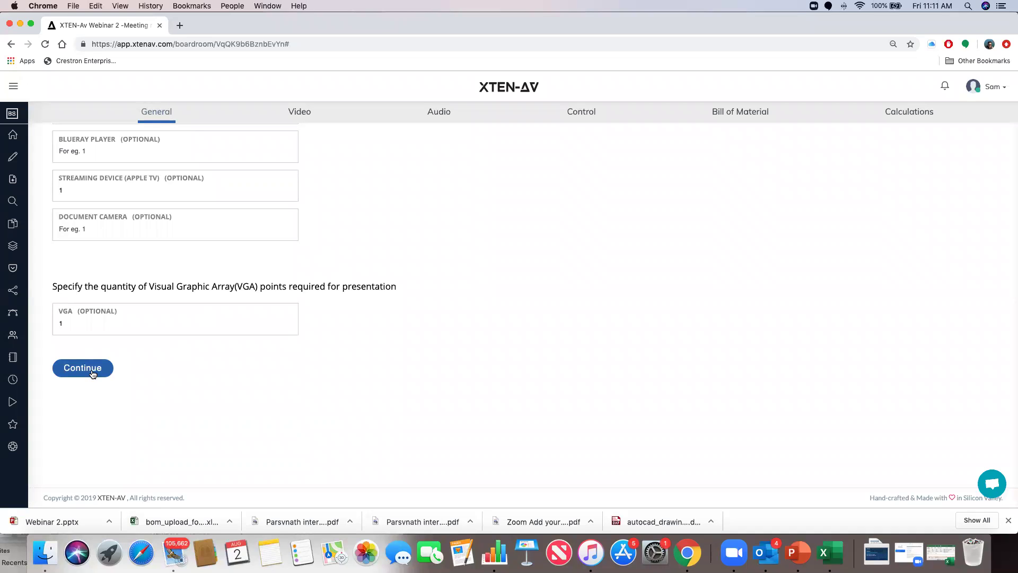
scroll(132, 284, "up", 6)
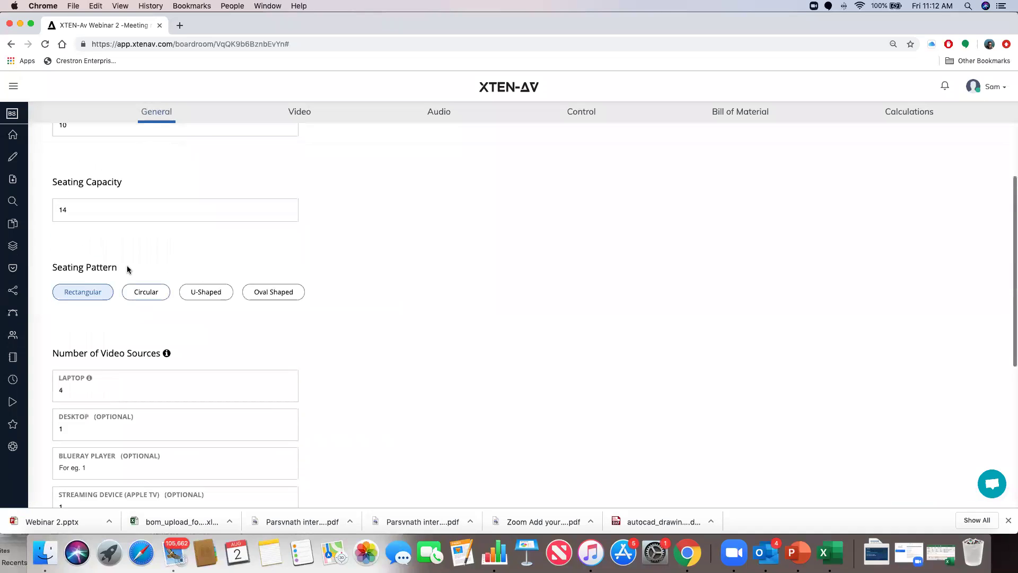
scroll(147, 188, "up", 3)
scroll(146, 187, "down", 5)
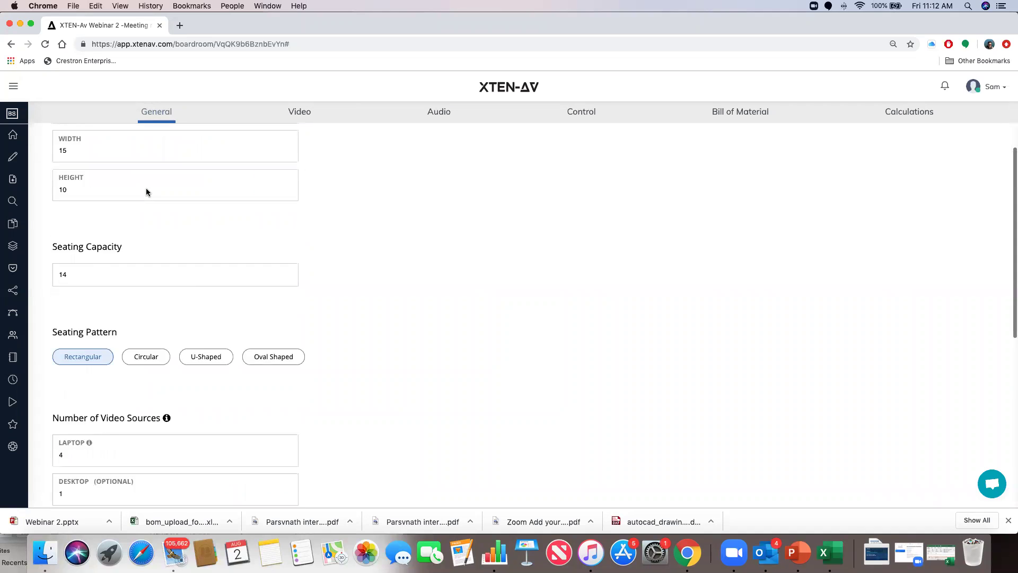
scroll(146, 190, "down", 2)
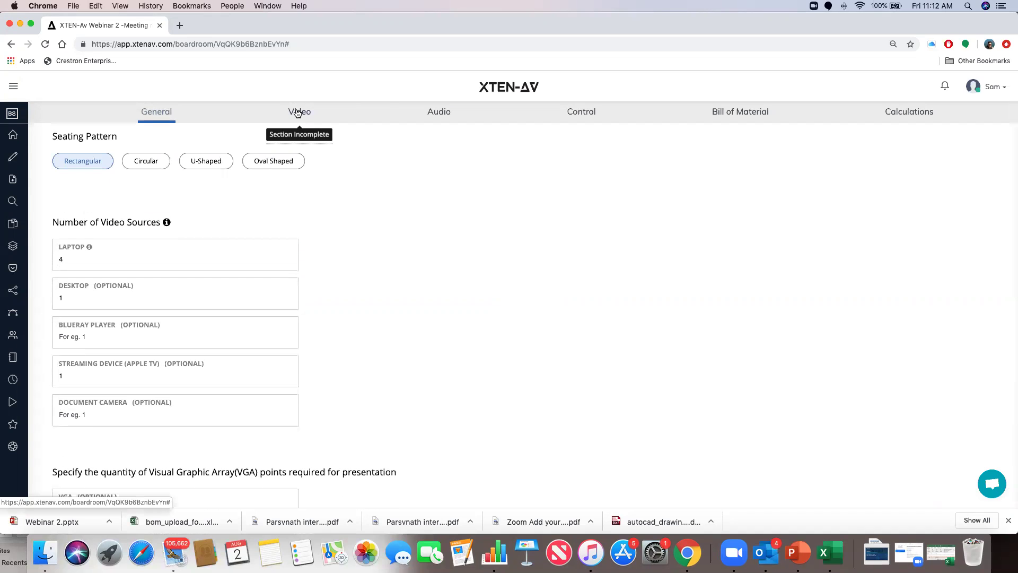
scroll(178, 204, "down", 5)
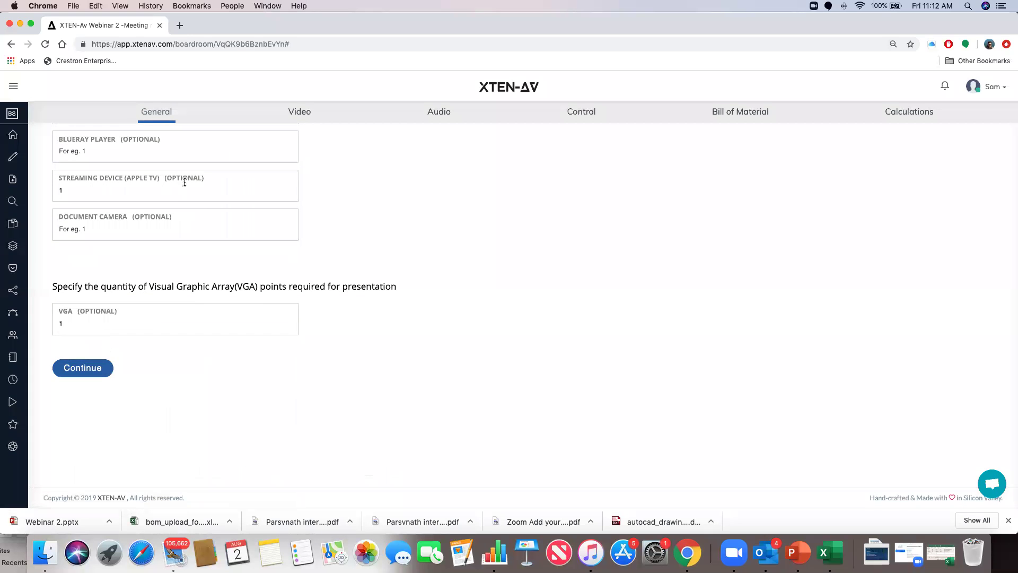
scroll(183, 178, "up", 5)
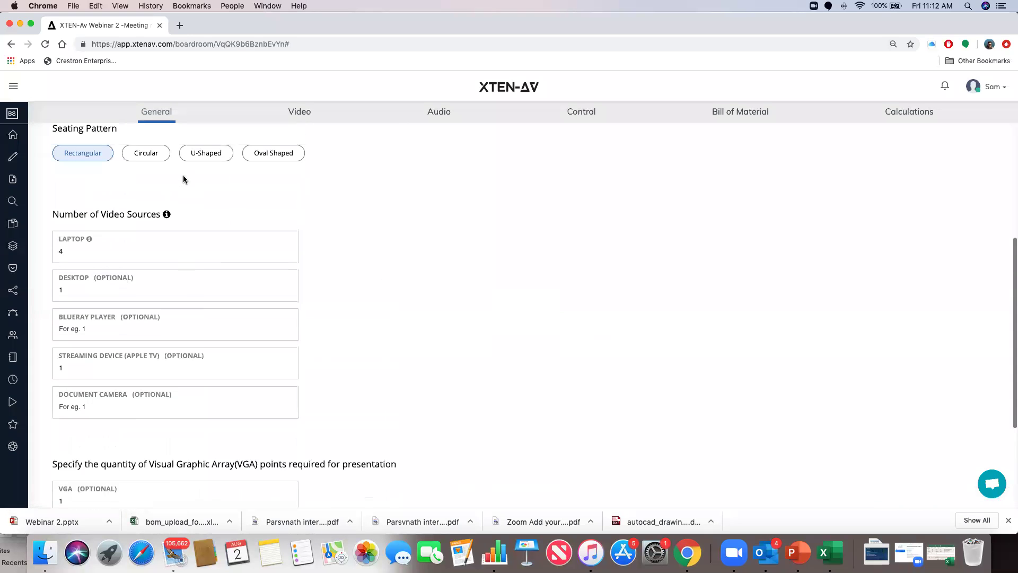
scroll(183, 175, "down", 5)
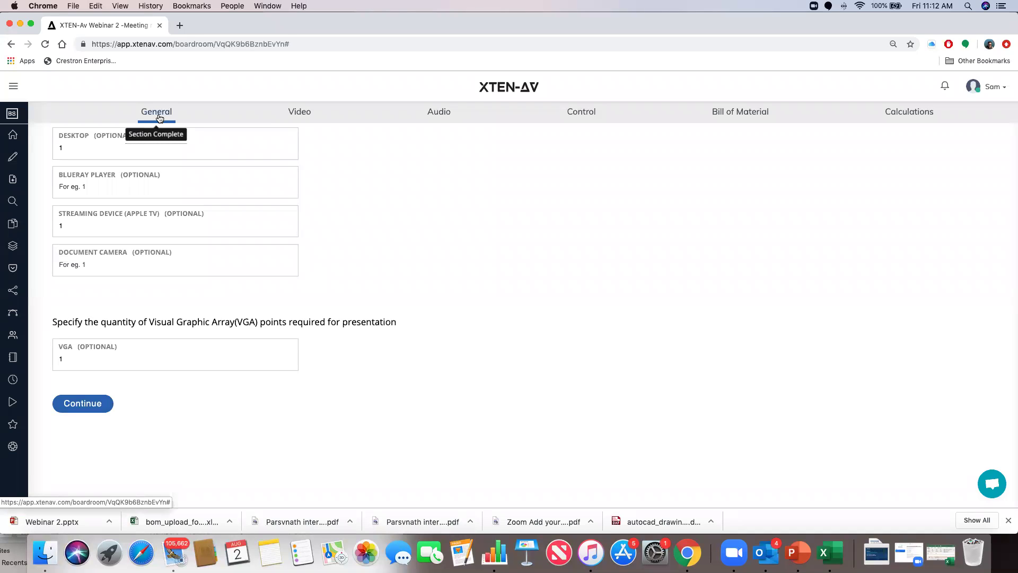
In the Video section, choose the room orientation with the screen on the width side and proceed to the following section.
left_click(301, 115)
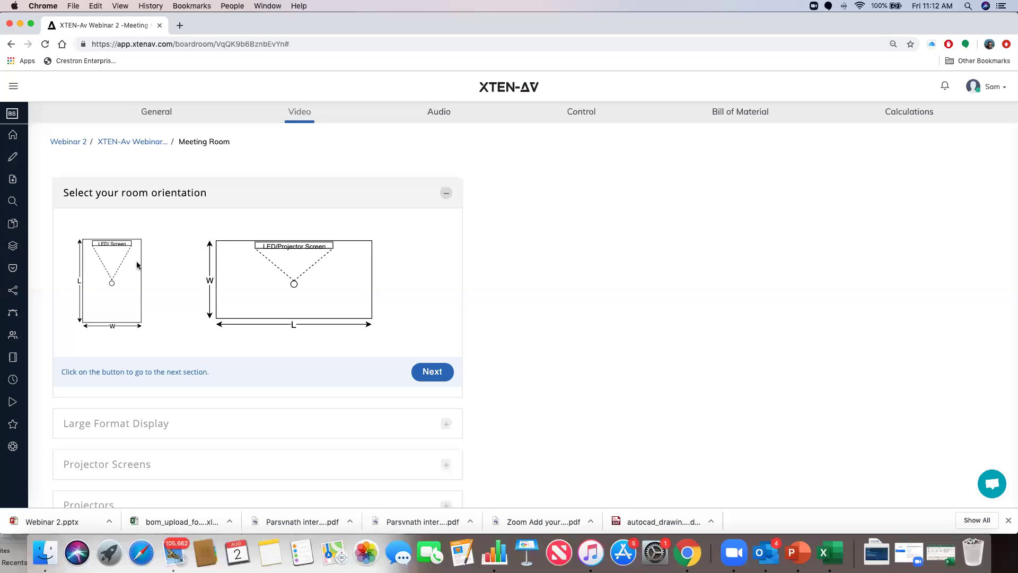
left_click(114, 280)
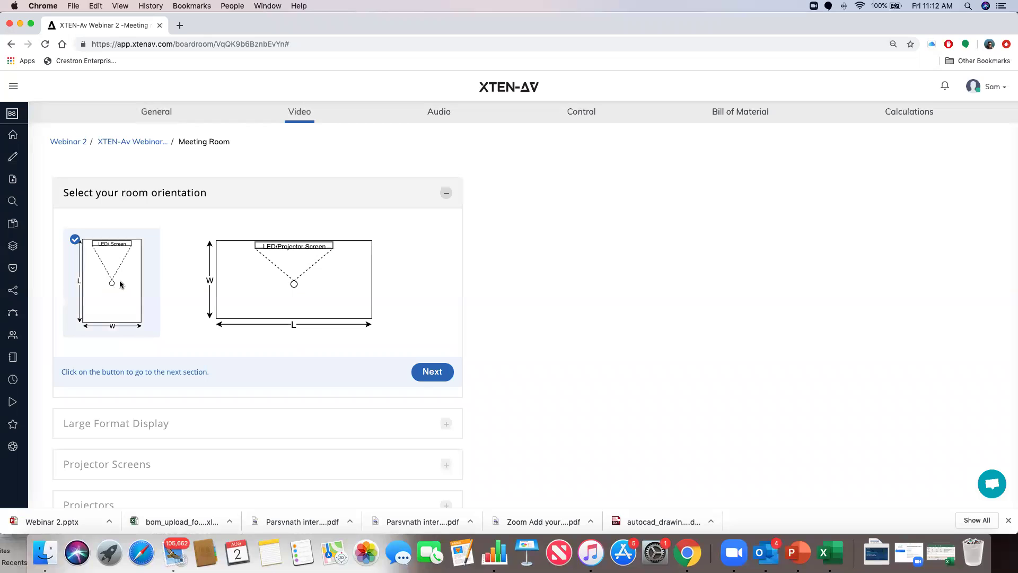
left_click(425, 373)
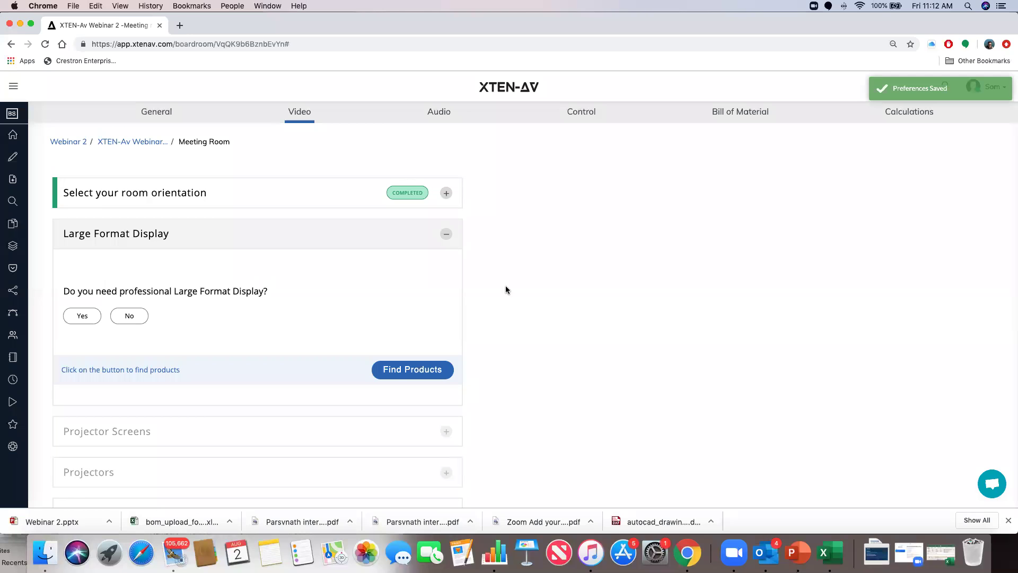
Look over the list of video equipment categories and reopen the Large Format Display questions.
left_click(448, 235)
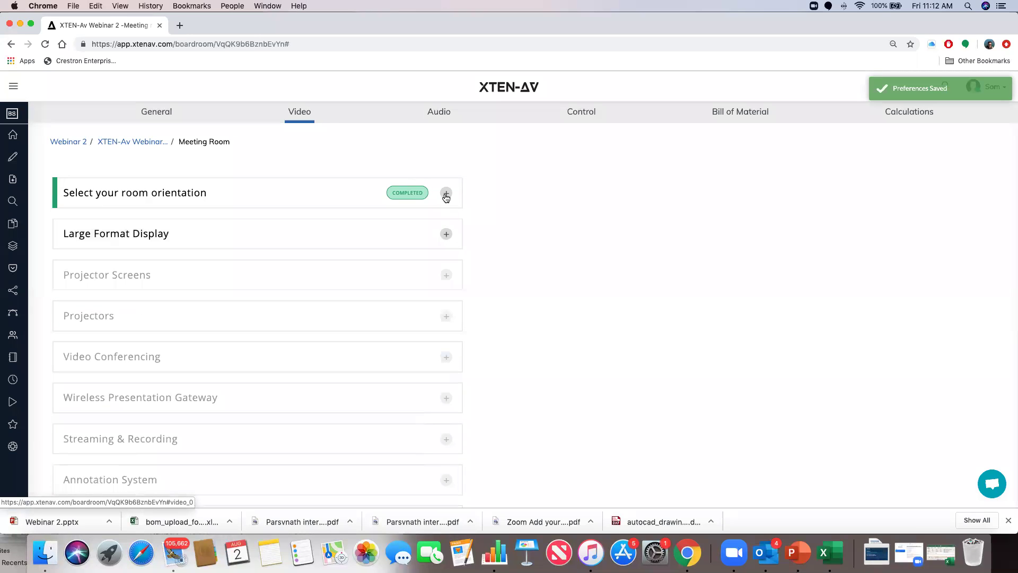
scroll(433, 245, "down", 3)
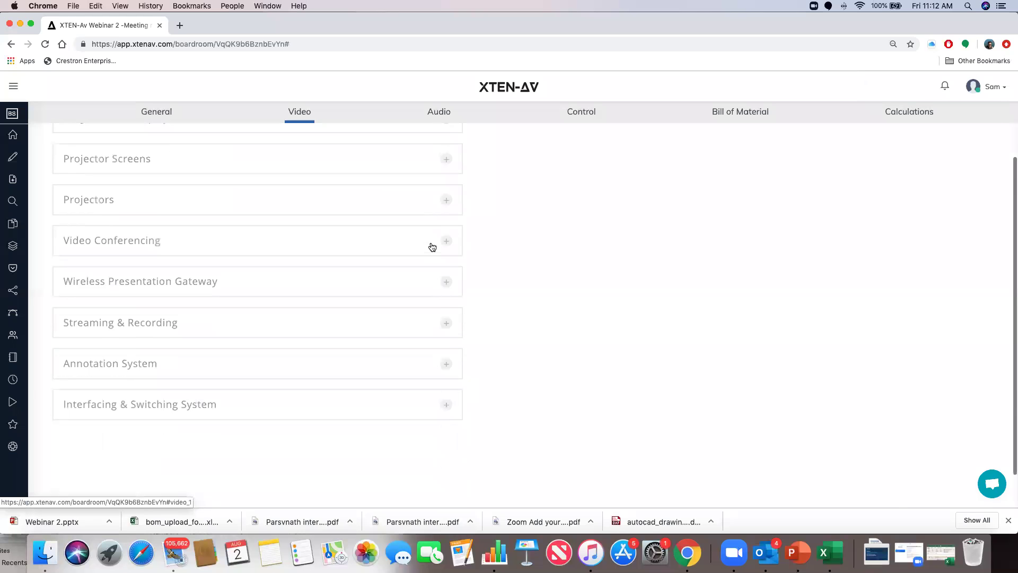
scroll(432, 247, "up", 2)
scroll(432, 247, "up", 1)
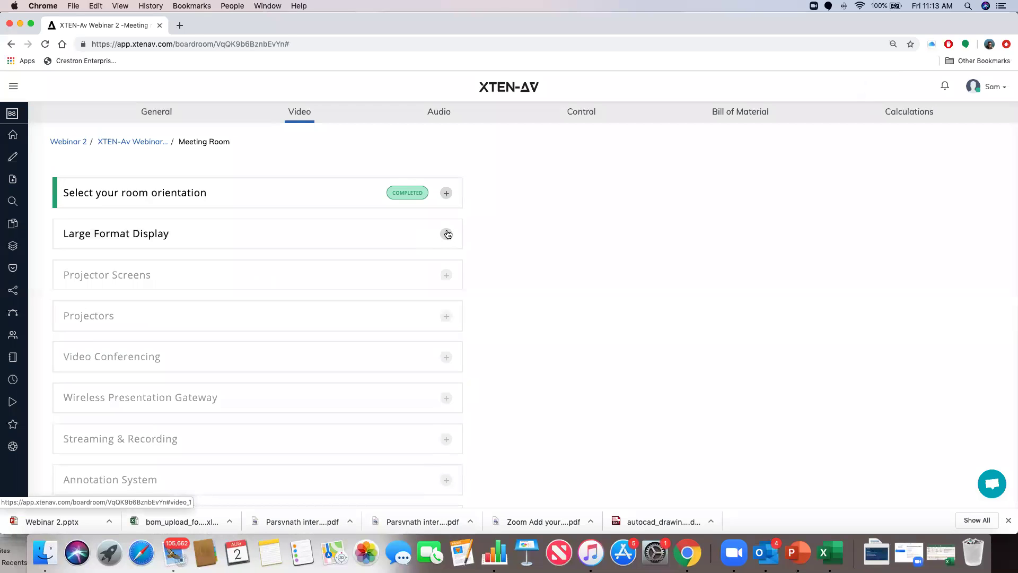
left_click(448, 277)
left_click(446, 235)
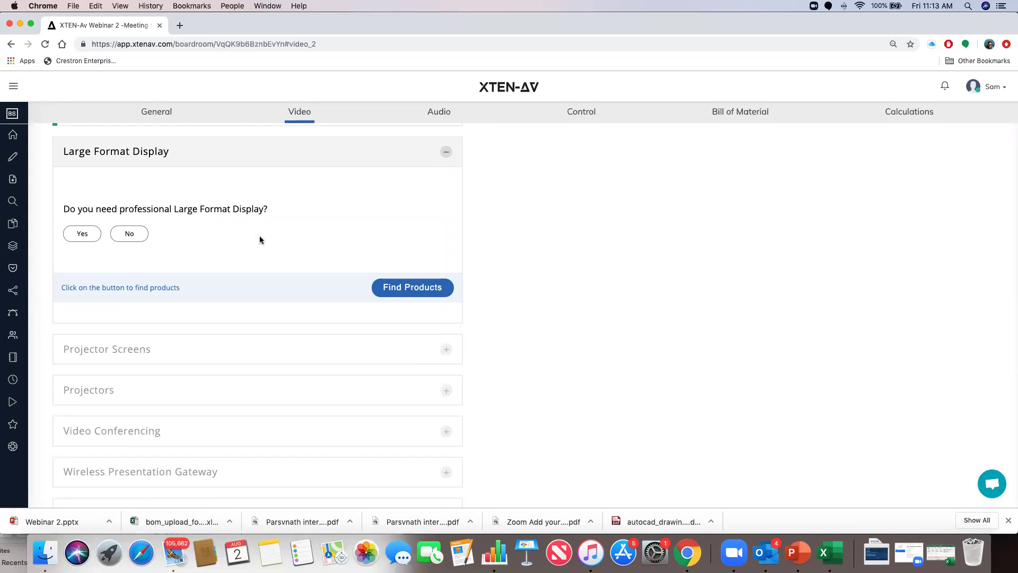
Confirm that a professional Large Format Display is needed and choose General Viewing as its purpose.
left_click(82, 237)
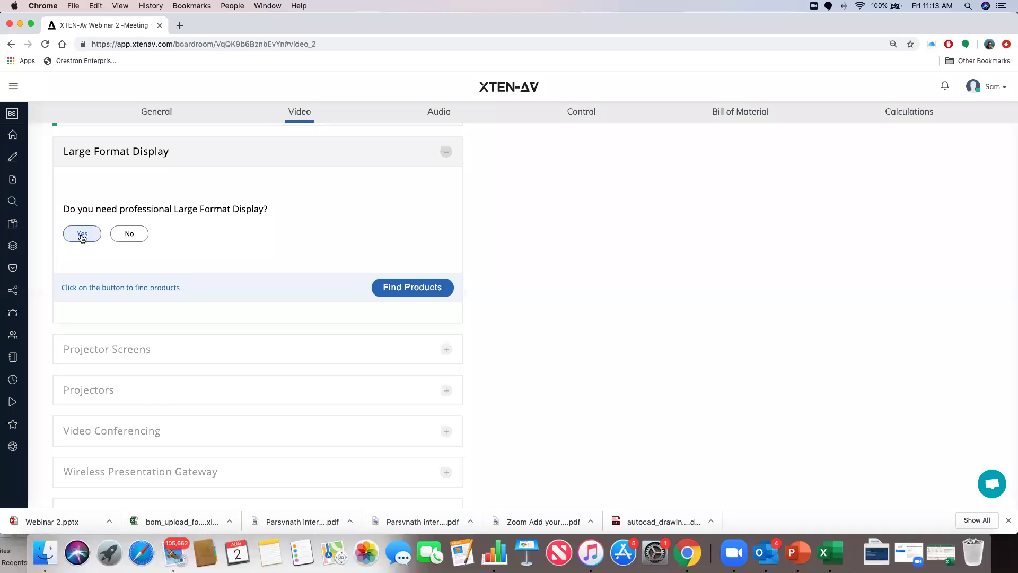
scroll(82, 237, "down", 5)
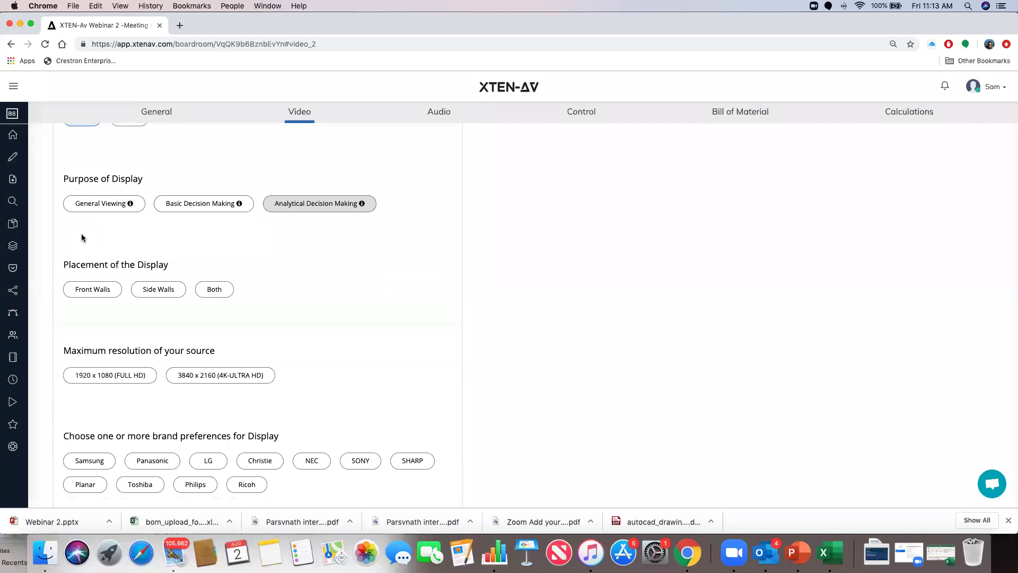
mouse_move(130, 205)
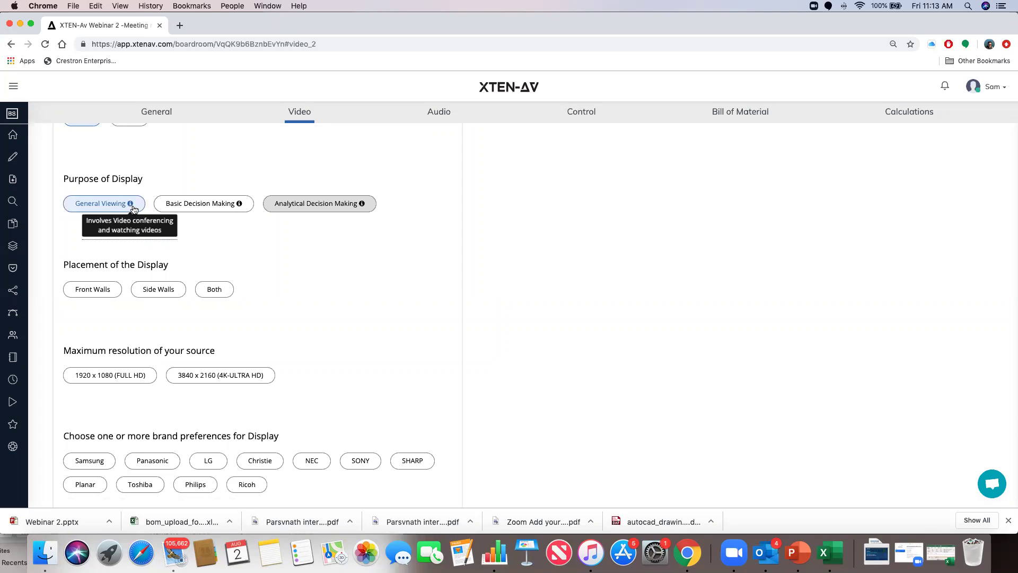
mouse_move(239, 206)
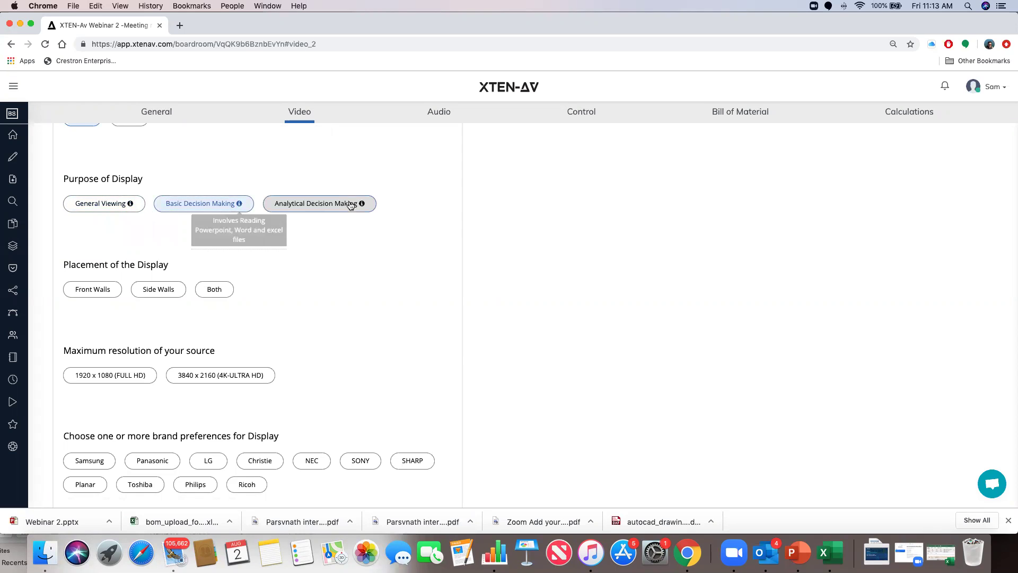
mouse_move(363, 205)
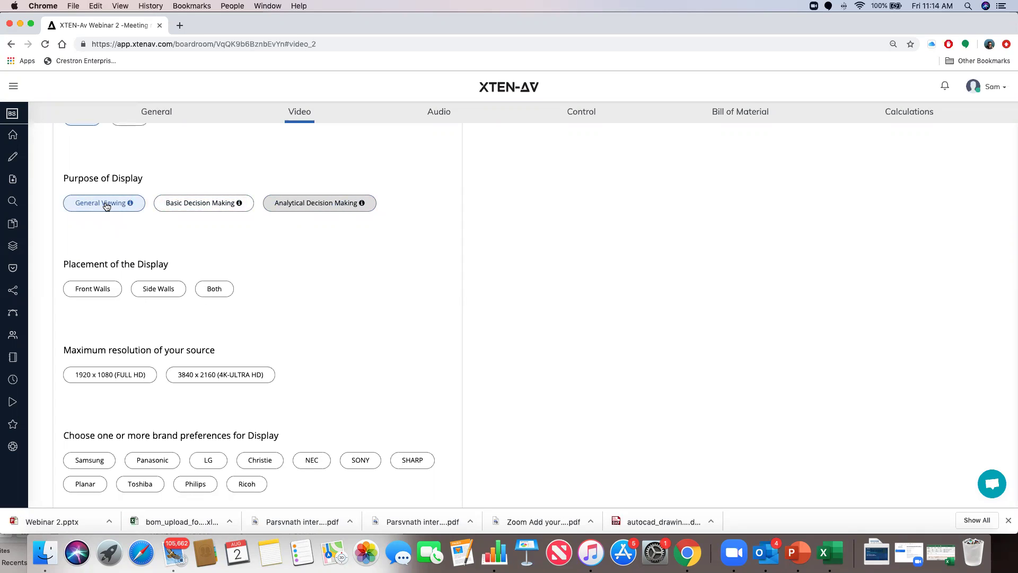
scroll(105, 206, "down", 3)
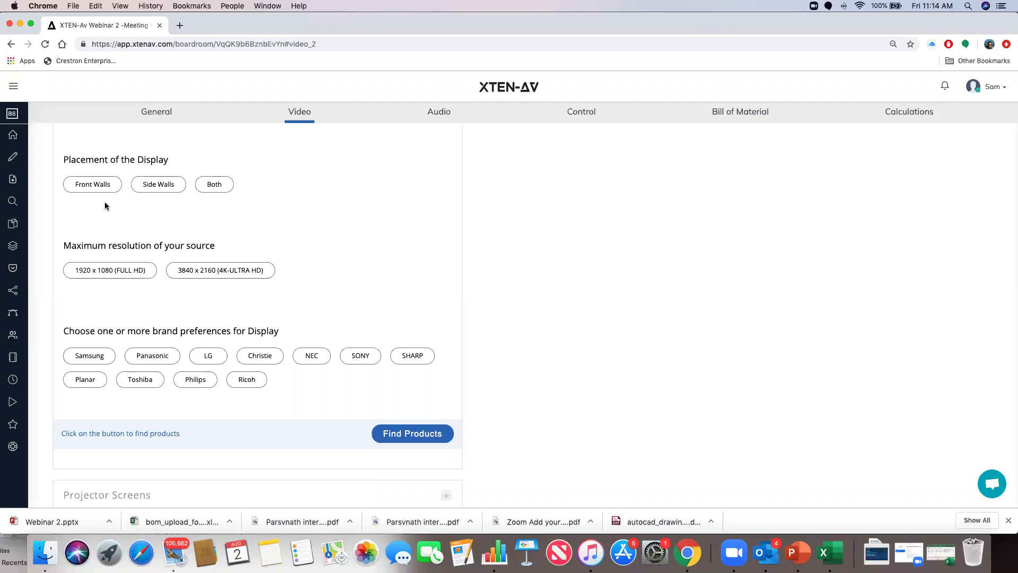
Place displays on both front and side walls and set the maximum source resolution to 3840 x 2160 (4K-Ultra HD).
left_click(215, 188)
scroll(233, 188, "down", 3)
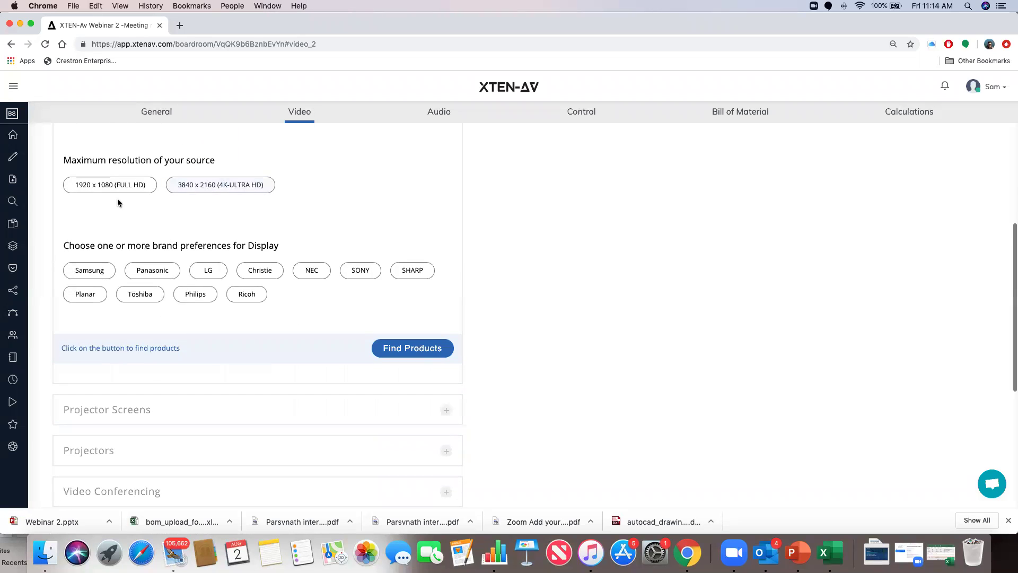
left_click(197, 186)
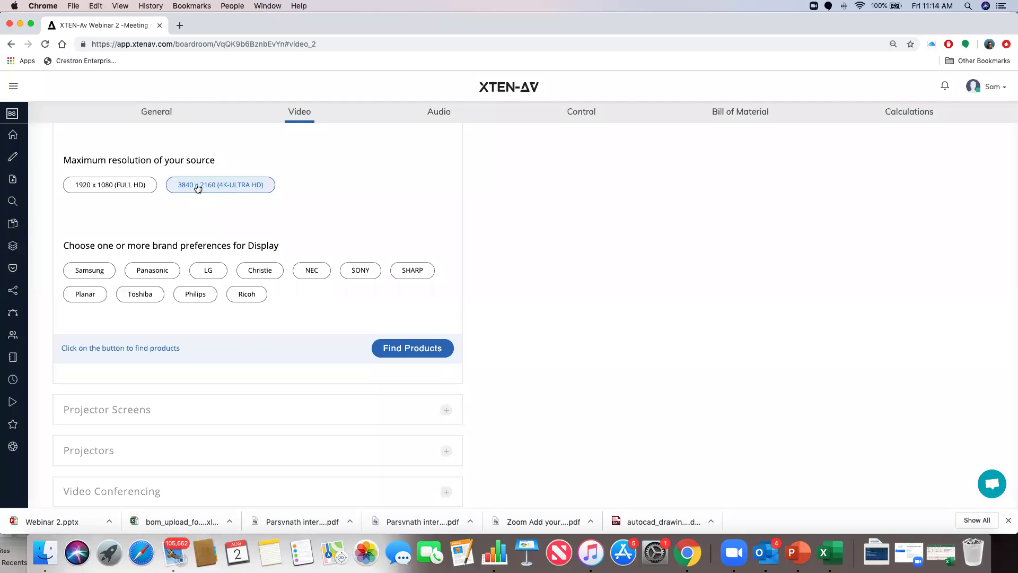
scroll(197, 186, "down", 3)
left_click(200, 189)
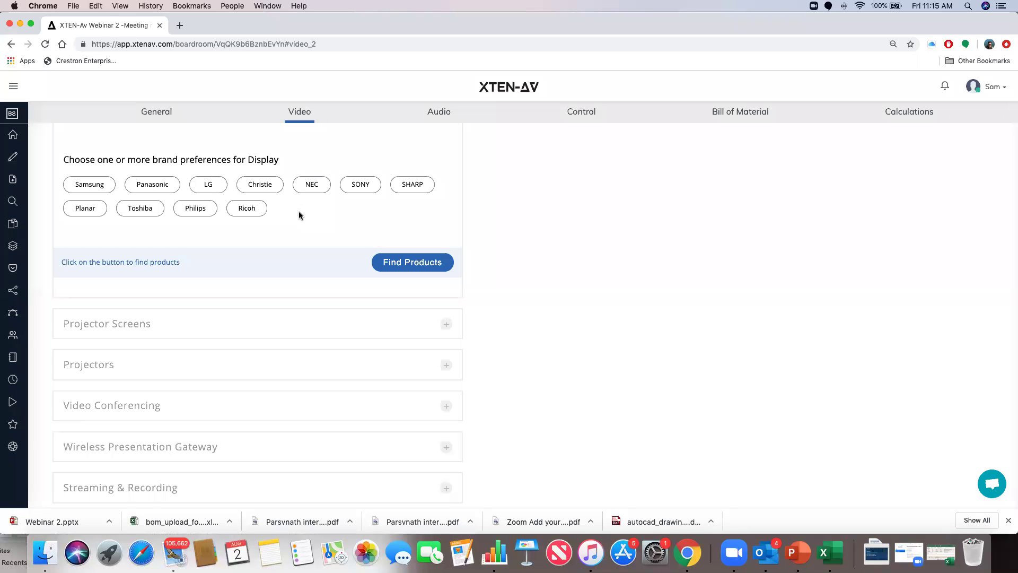
Choose Christie, NEC and SONY as the preferred display brands and find matching products.
left_click(239, 186)
left_click(313, 188)
left_click(357, 188)
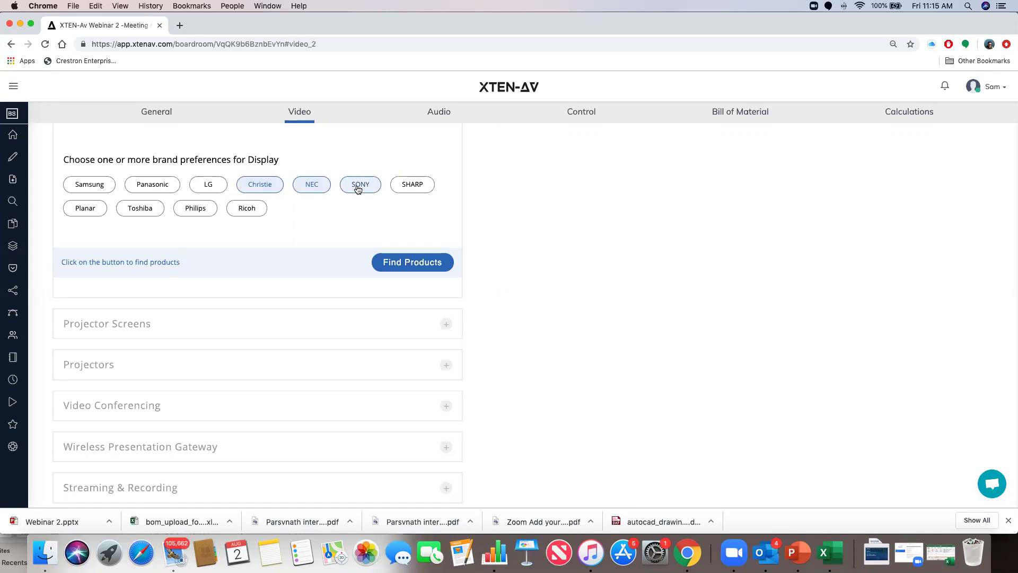
left_click(395, 264)
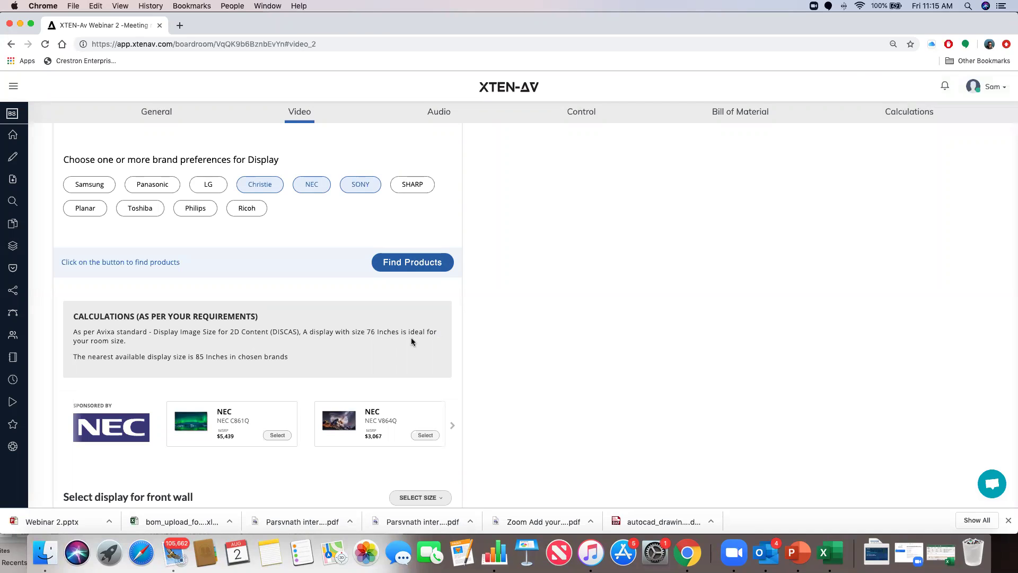
Examine the display size calculation and the suggested front-wall displays against the chosen requirements.
scroll(412, 341, "down", 3)
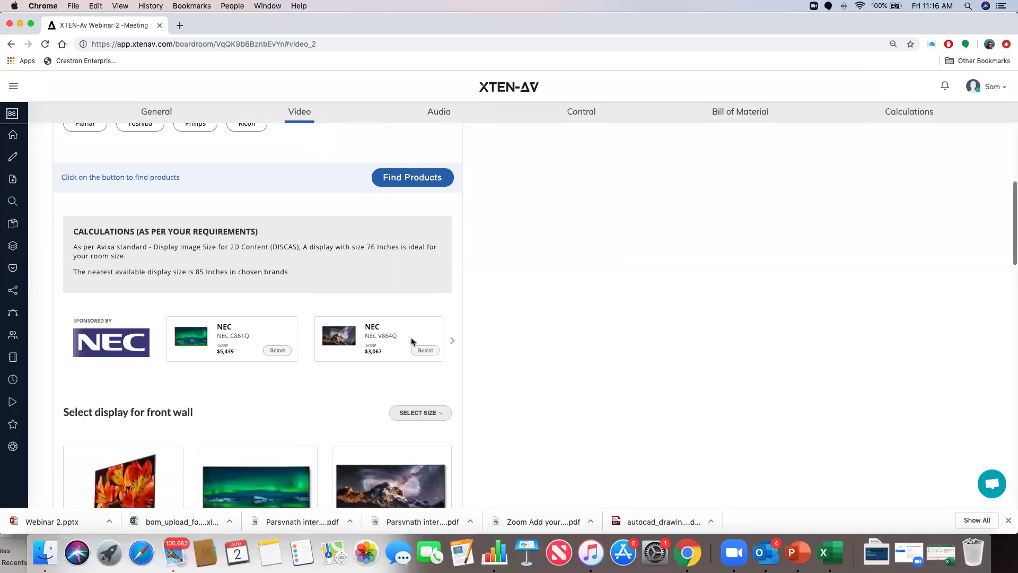
scroll(412, 341, "down", 2)
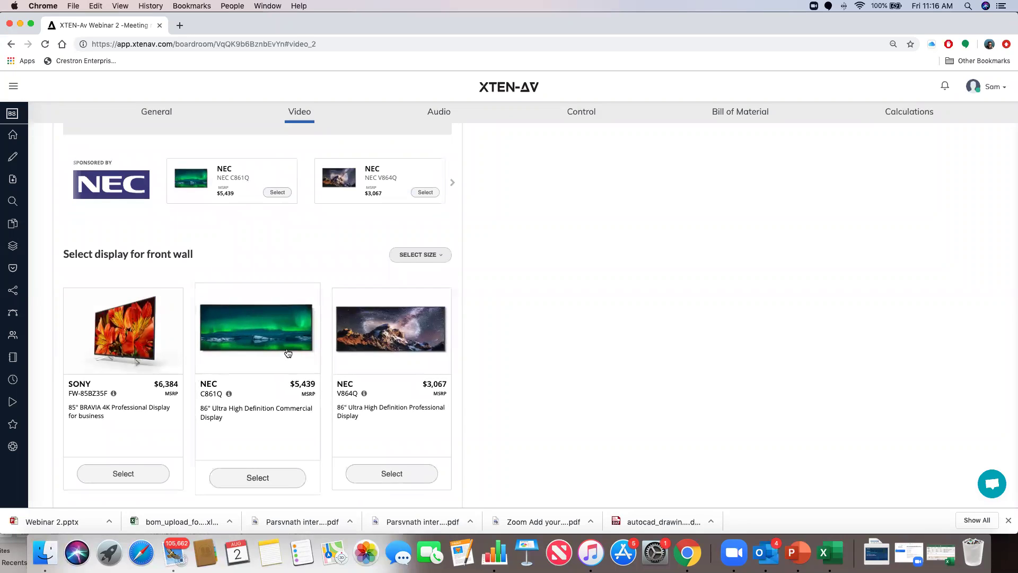
scroll(288, 352, "down", 3)
scroll(287, 352, "up", 7)
scroll(288, 352, "down", 4)
scroll(288, 352, "up", 4)
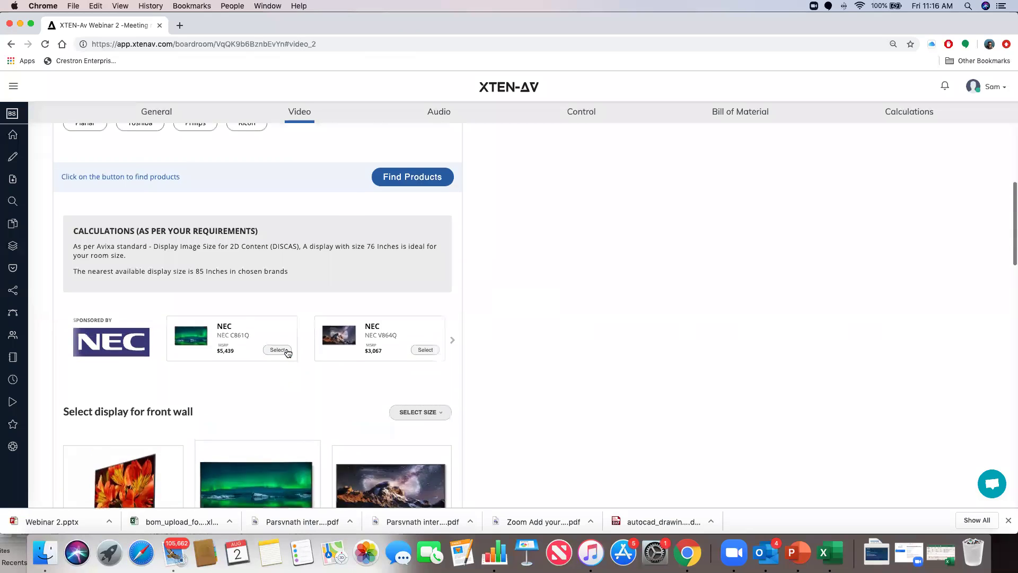
scroll(291, 325, "up", 6)
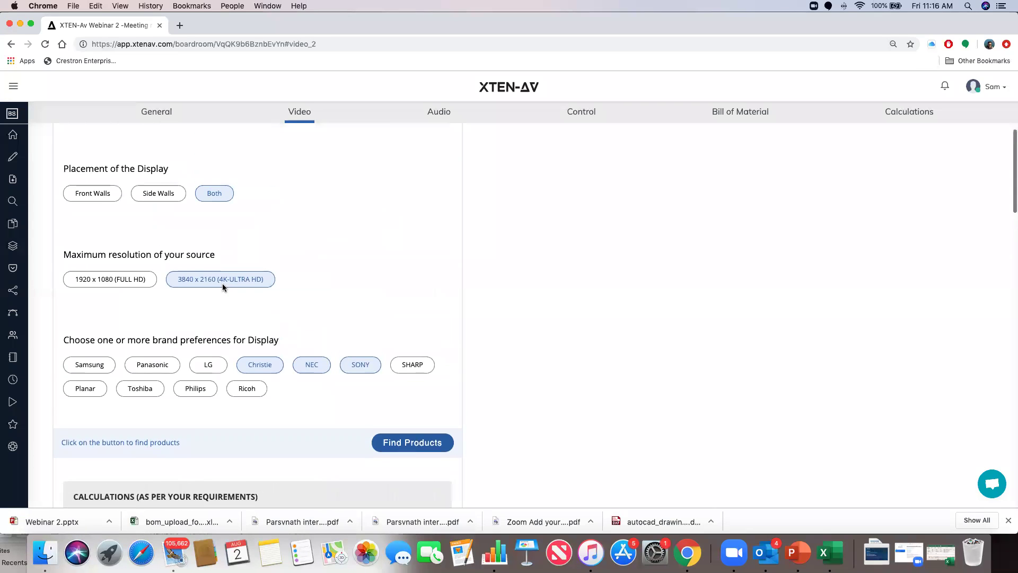
scroll(287, 321, "down", 4)
scroll(288, 322, "down", 8)
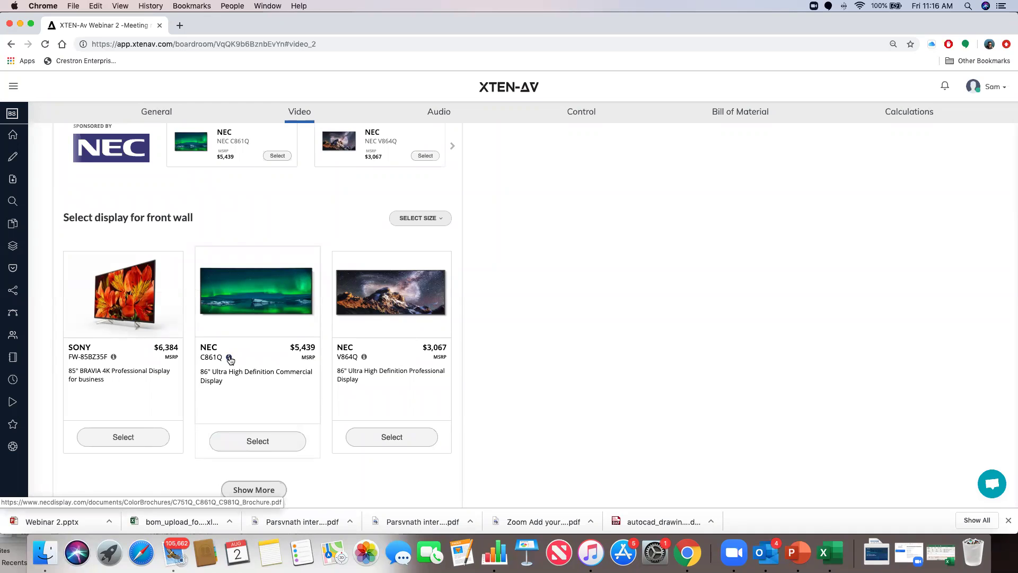
Open the product brochure of the NEC C861Q display and close it again.
left_click(229, 359)
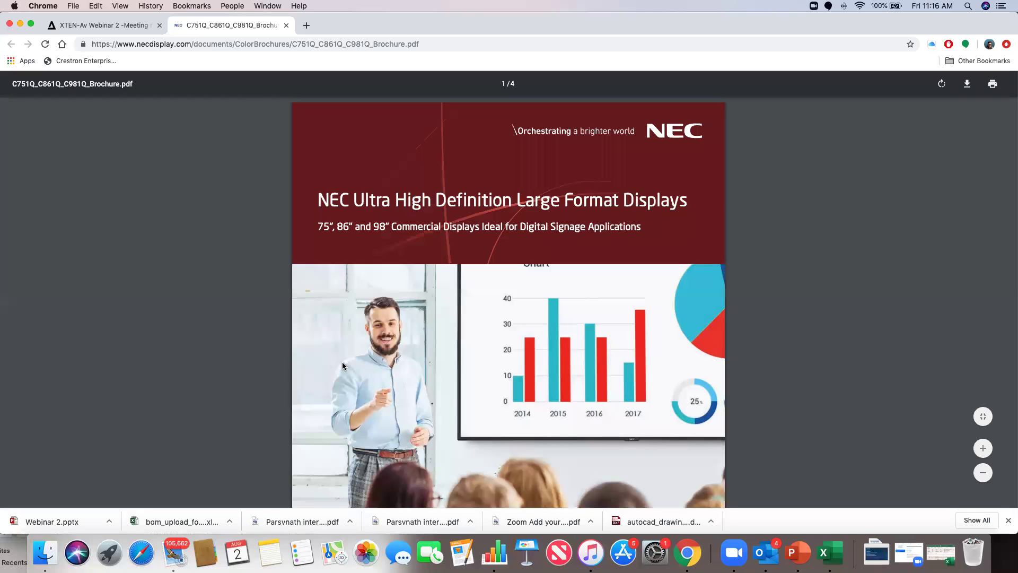
left_click(89, 26)
left_click(286, 25)
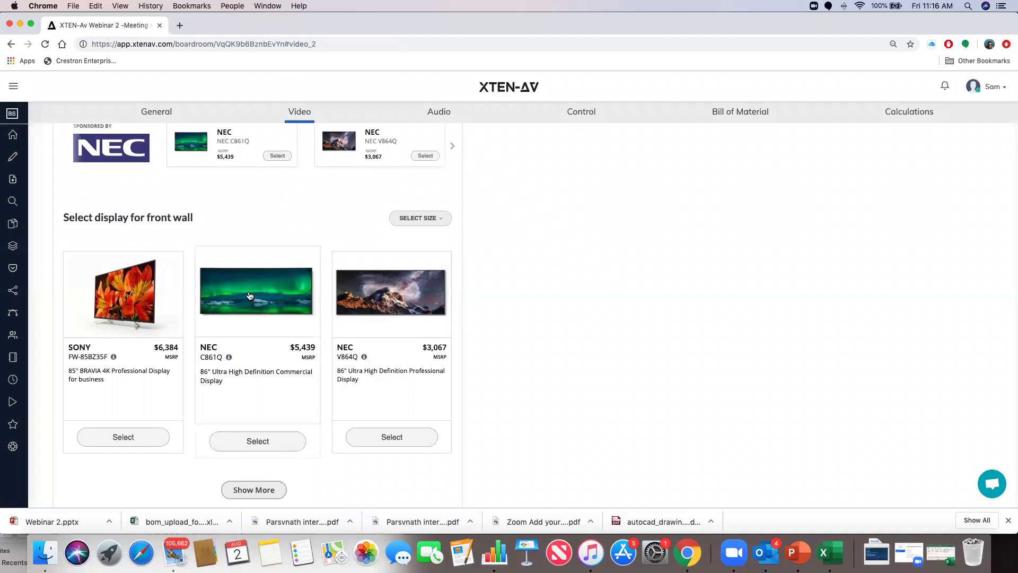
Select the NEC C861Q 86" display for the front wall and set its quantity to 1.
scroll(258, 313, "down", 5)
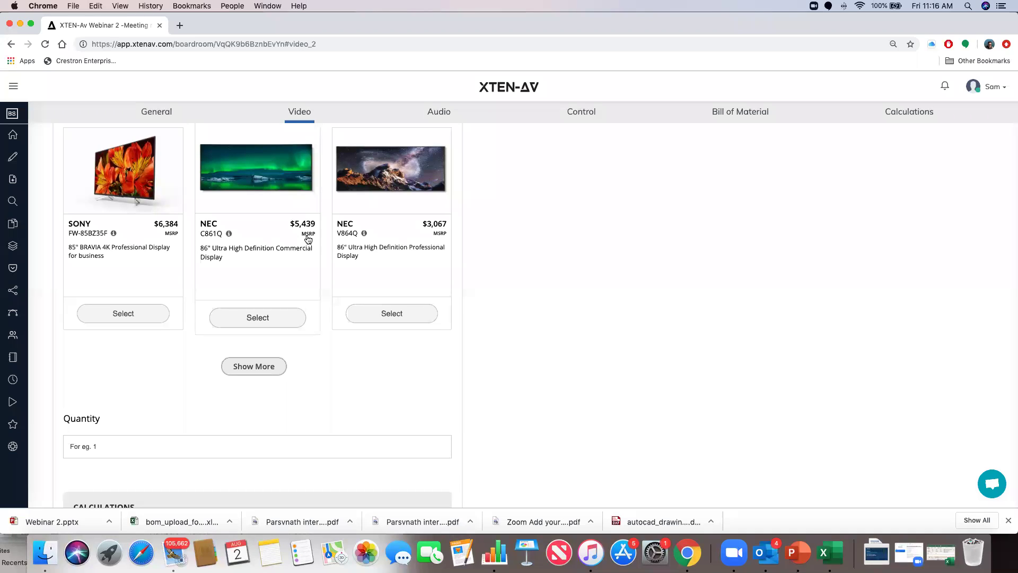
left_click(235, 316)
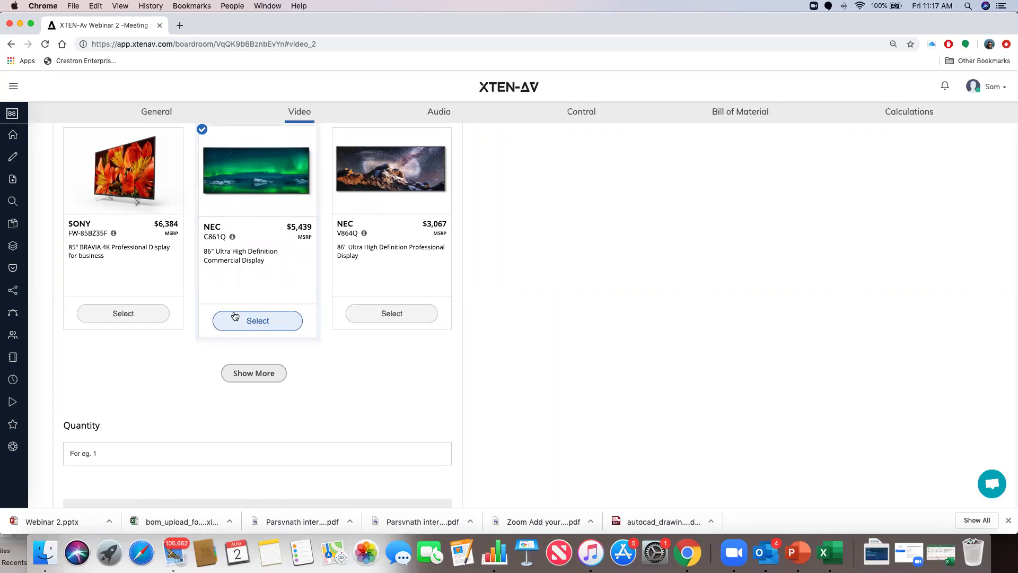
scroll(223, 318, "down", 3)
left_click(146, 363)
type("1")
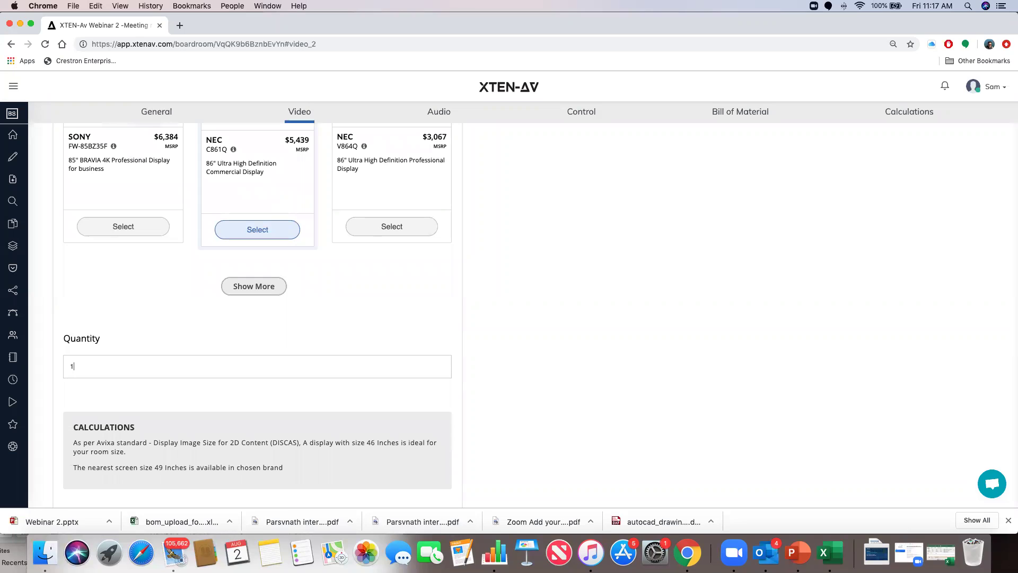
Review the side-wall size calculation and suggested displays, and compare them with the front-wall recommendation.
scroll(159, 360, "down", 2)
scroll(160, 361, "down", 1)
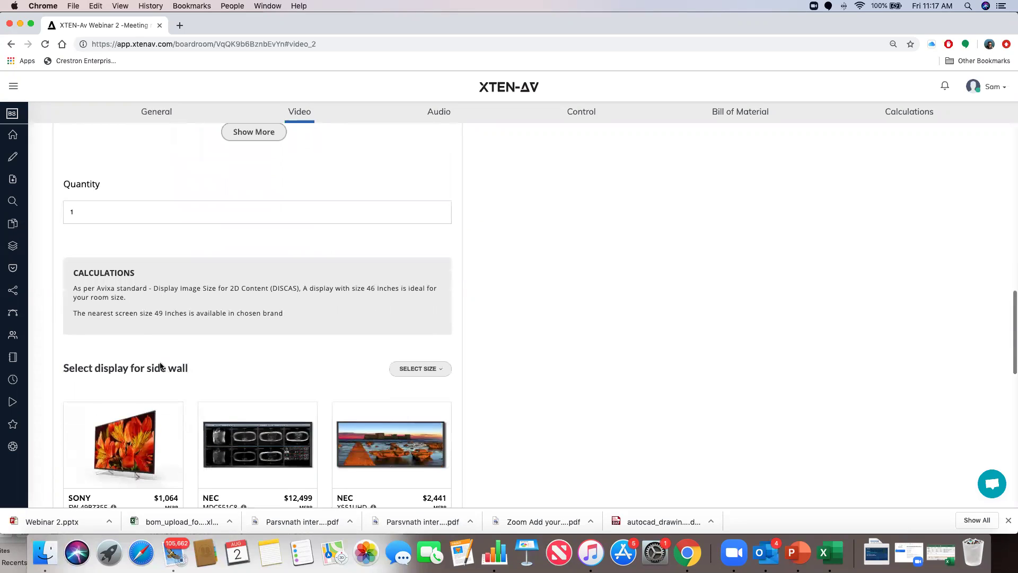
scroll(161, 361, "down", 1)
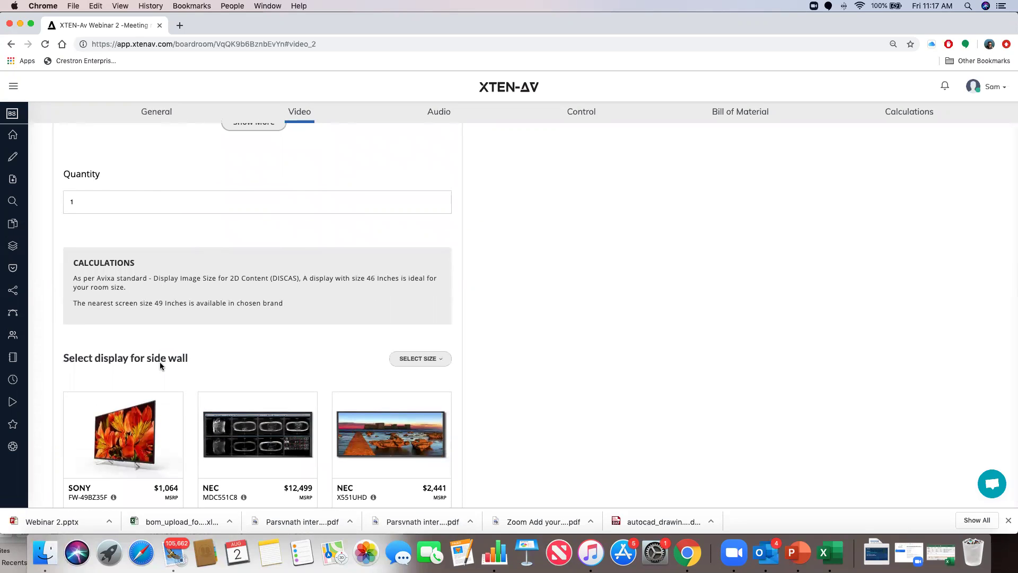
scroll(160, 361, "up", 1)
scroll(160, 361, "down", 5)
scroll(160, 366, "up", 6)
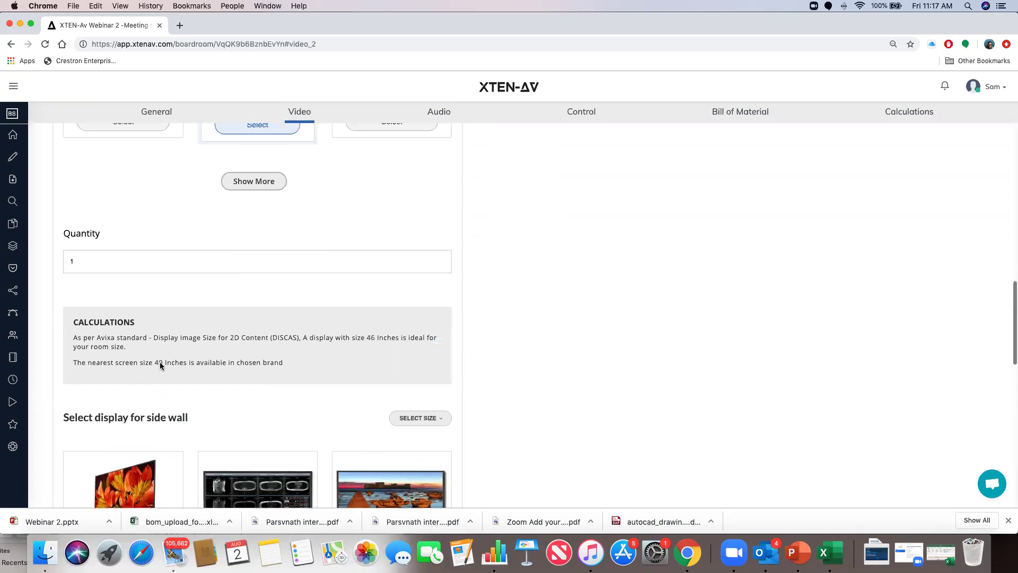
scroll(160, 366, "up", 10)
scroll(161, 366, "up", 5)
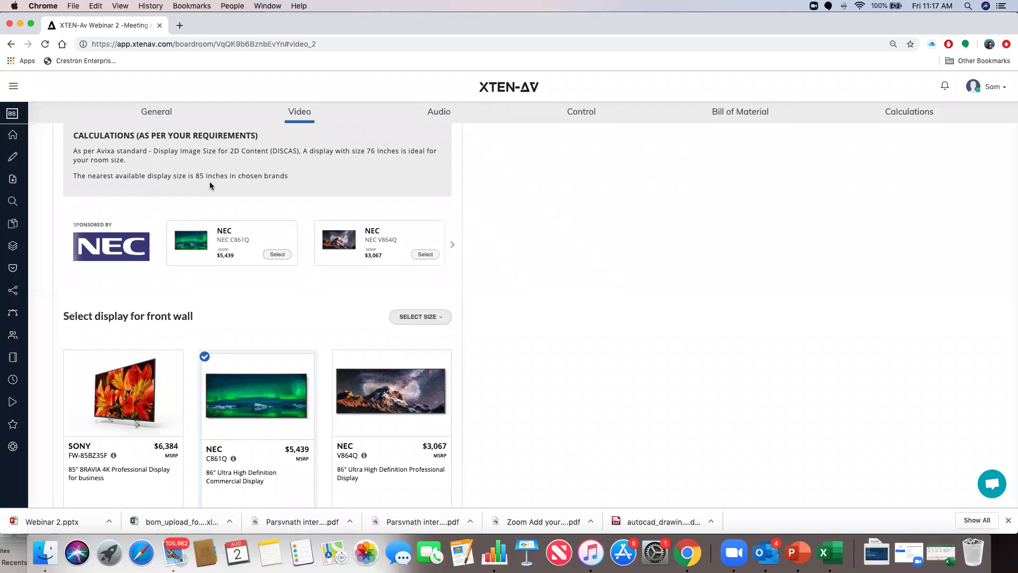
Filter the front-wall displays to 60-70 inch and select the SONY FW-65BZ35F instead.
left_click(419, 317)
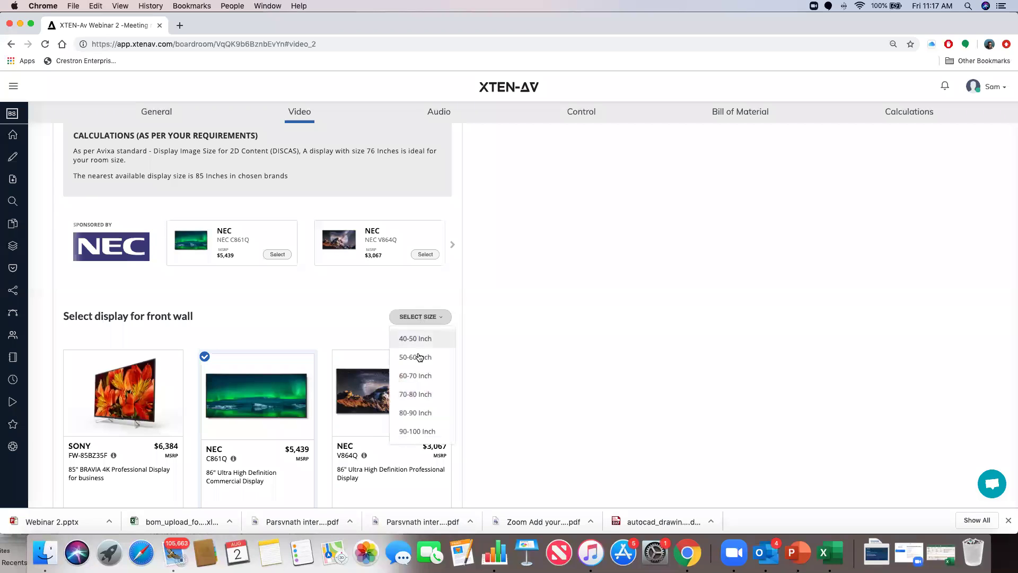
left_click(421, 376)
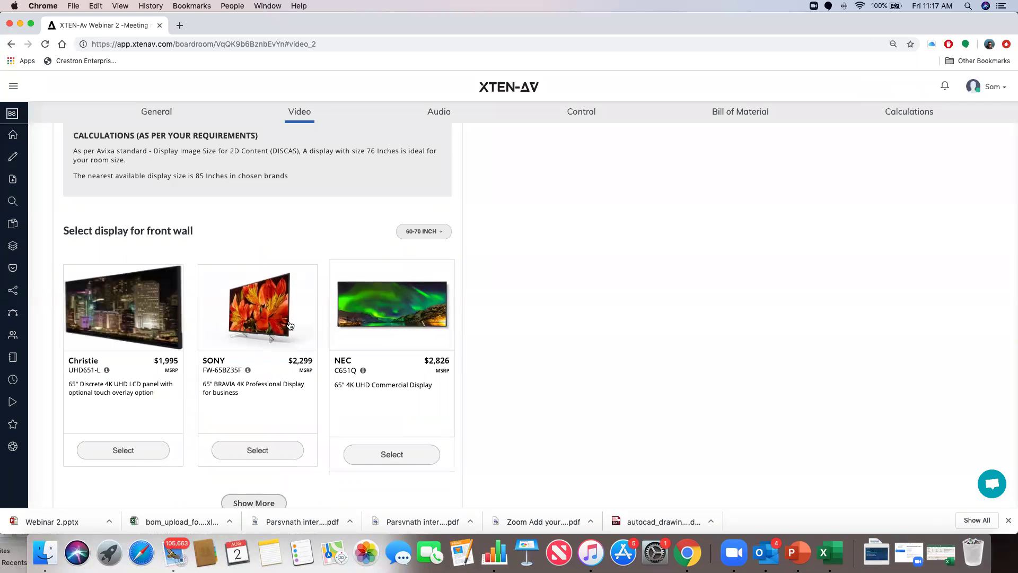
scroll(265, 366, "down", 3)
left_click(266, 373)
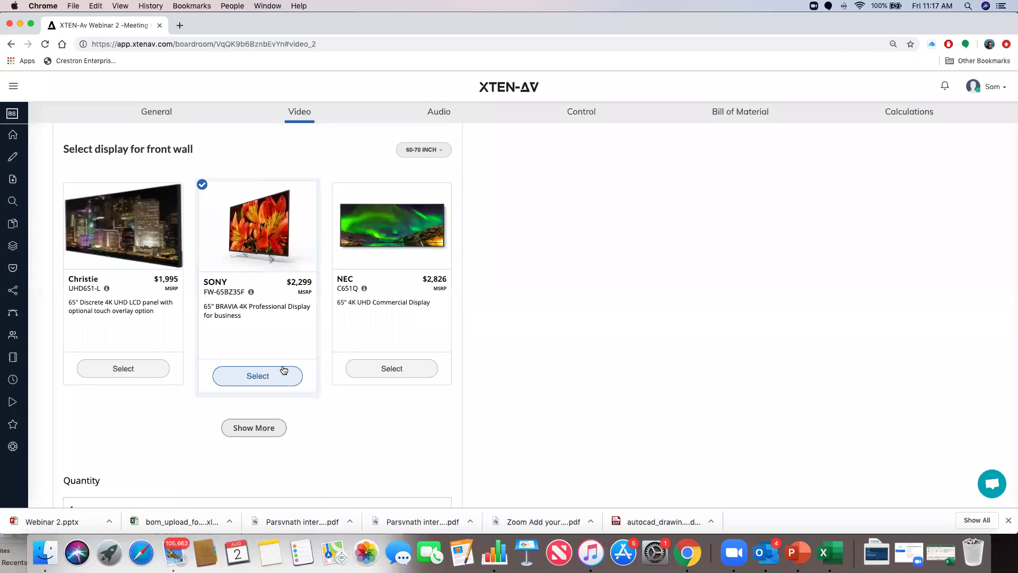
Select the NEC MDC551C8 55" display for the side wall and set its quantity to 1.
scroll(282, 365, "down", 10)
scroll(282, 366, "down", 4)
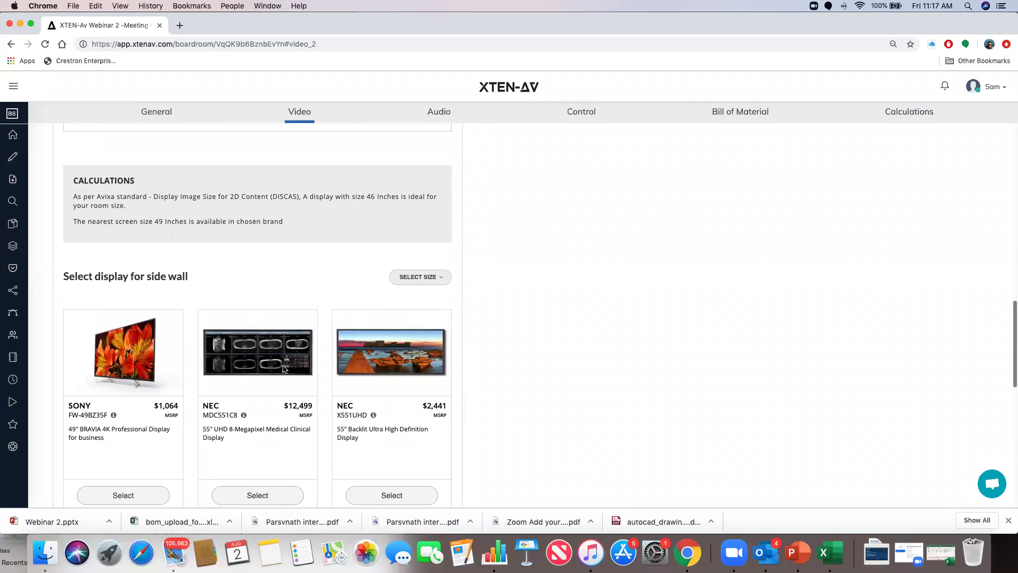
scroll(307, 290, "down", 3)
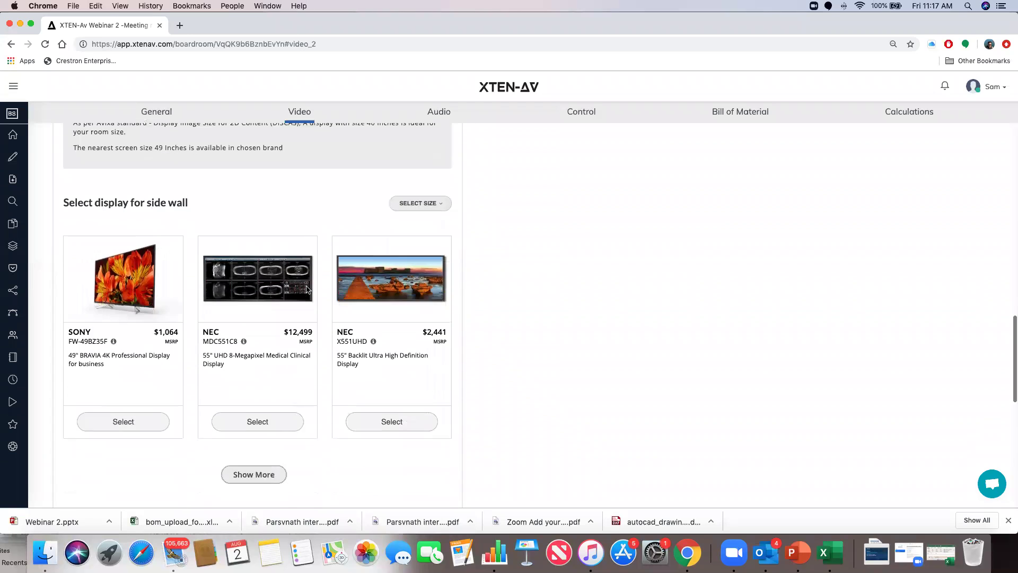
left_click(259, 407)
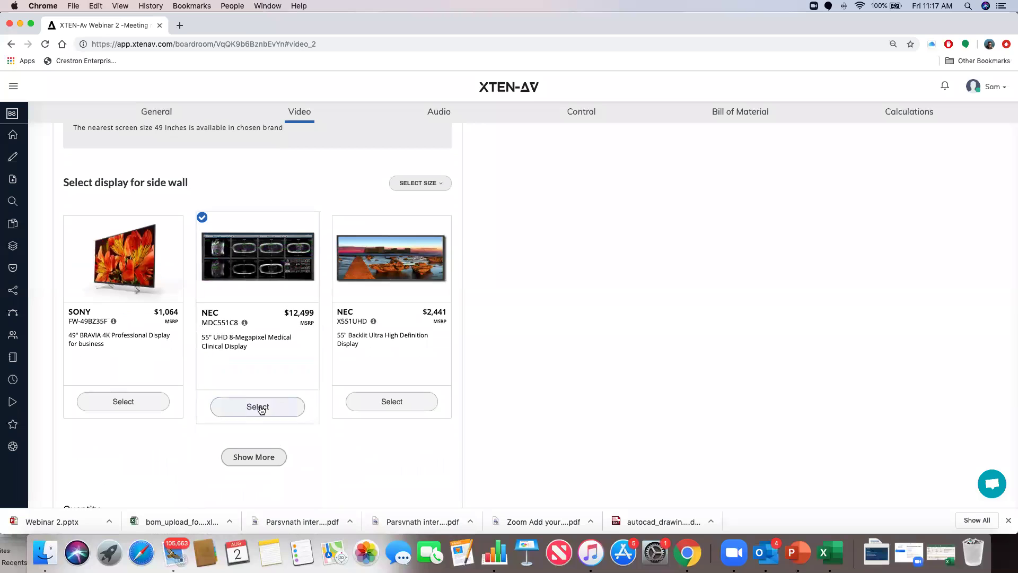
scroll(270, 382, "down", 9)
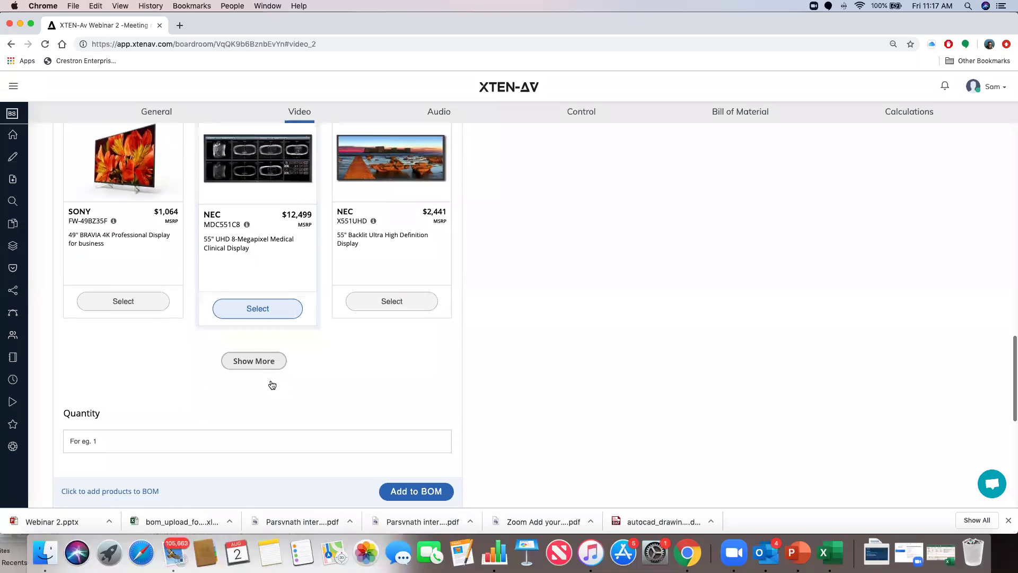
left_click(167, 316)
type("1")
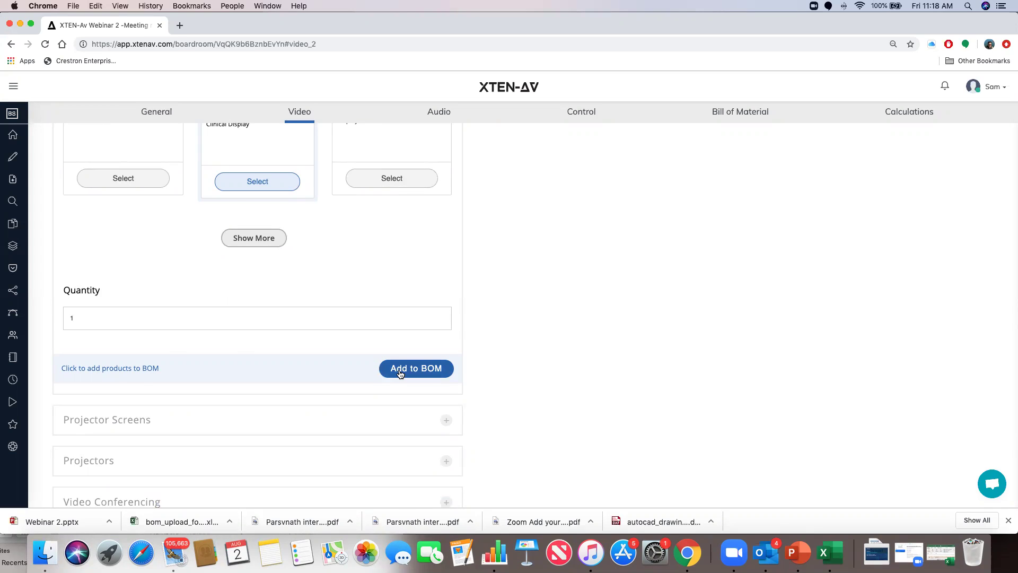
Add the selected front- and side-wall displays to the BOM and open the Bill of Material.
left_click(416, 369)
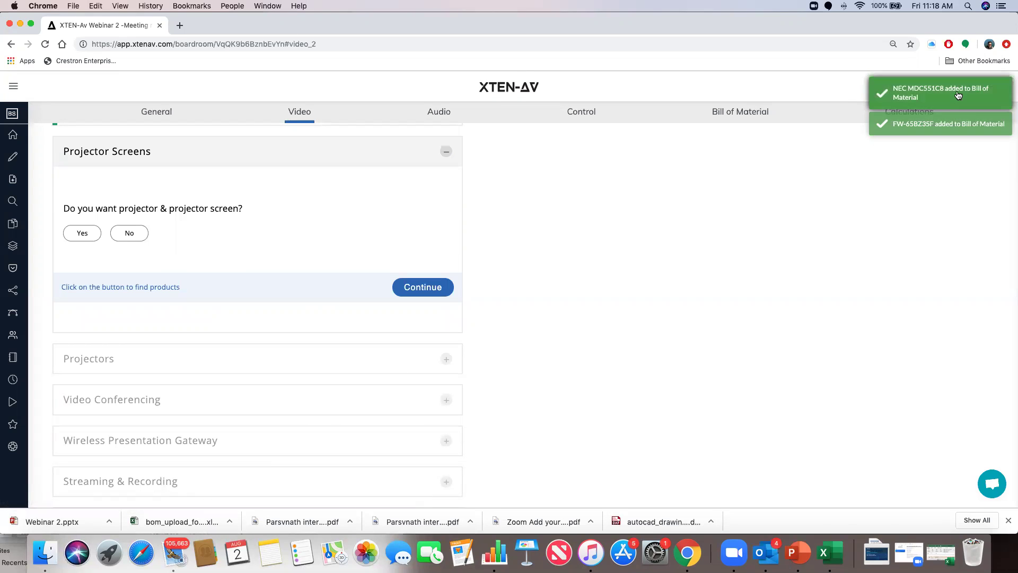
left_click(739, 112)
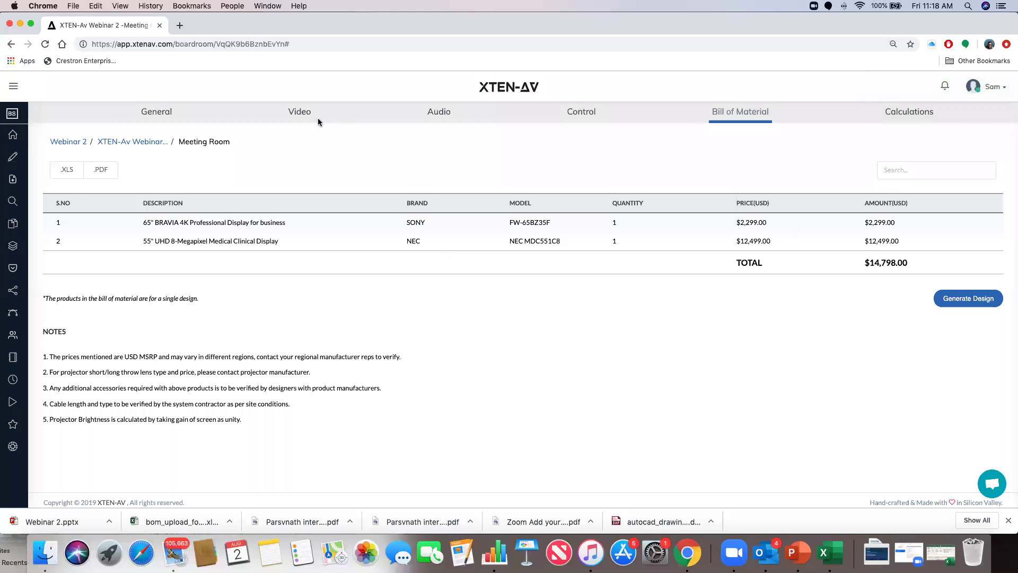
Reopen the completed Large Format Display section of the video questionnaire and find products for its saved answers.
left_click(300, 112)
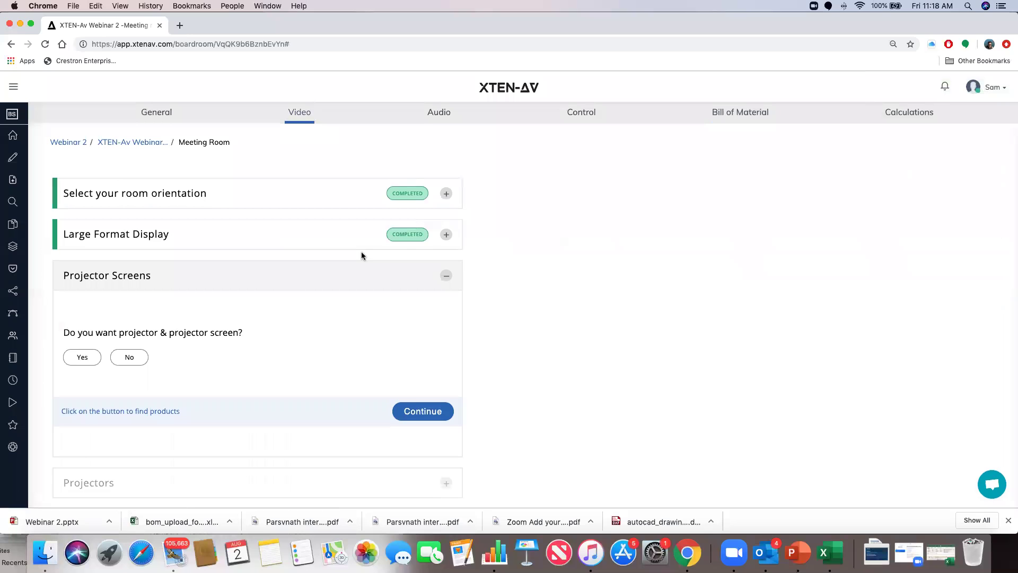
left_click(348, 236)
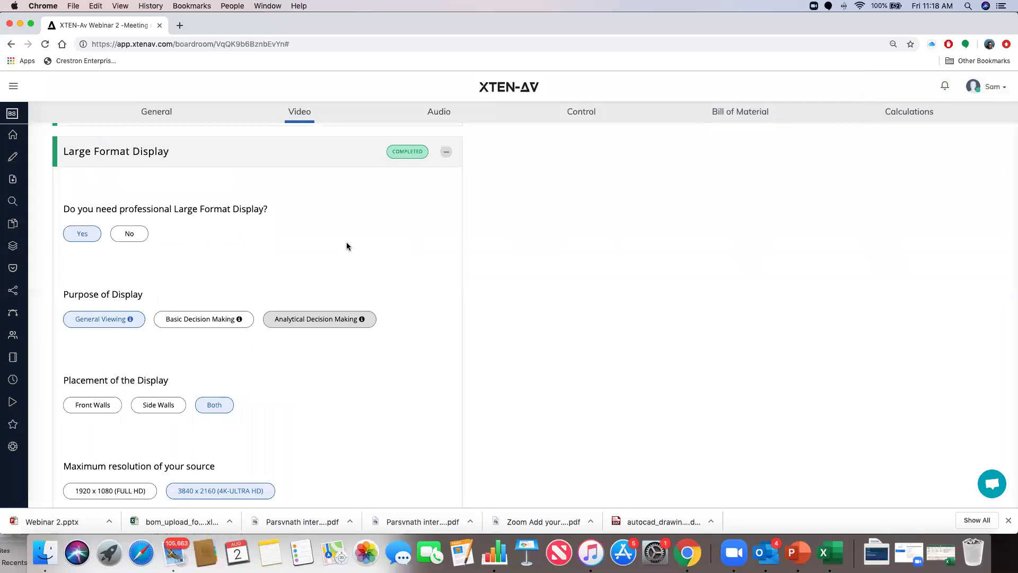
scroll(347, 246, "down", 6)
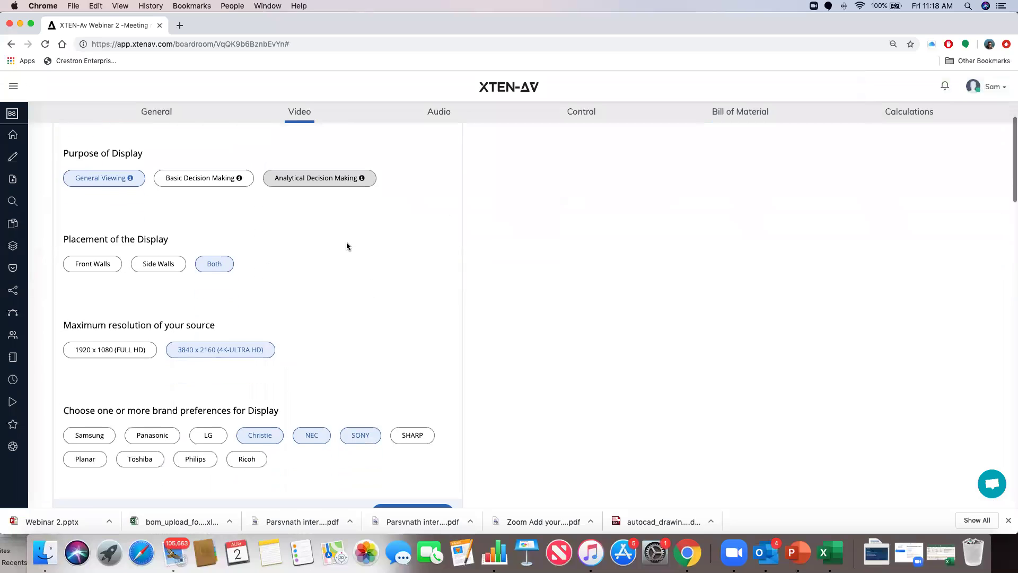
scroll(350, 260, "up", 1)
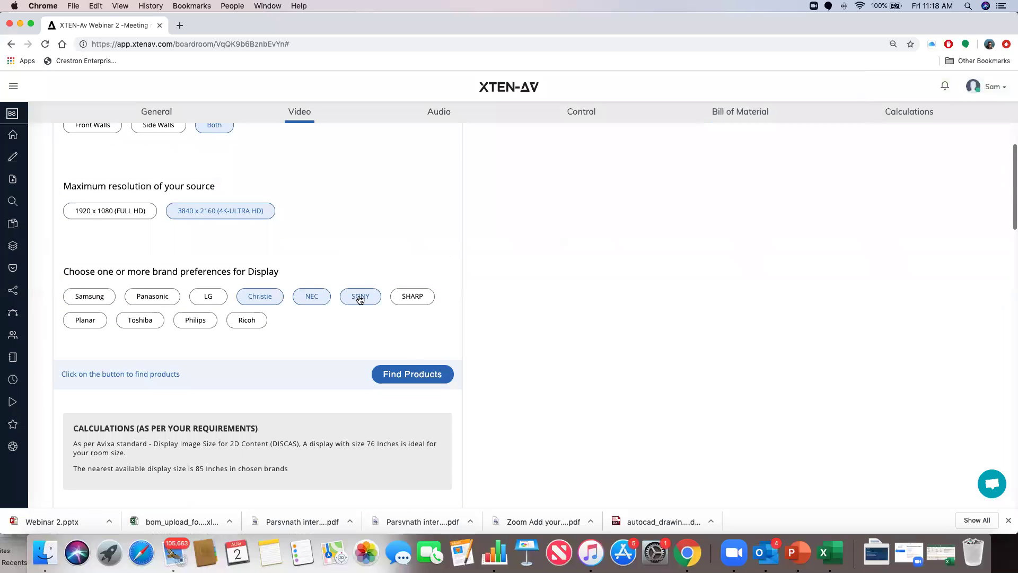
left_click(404, 374)
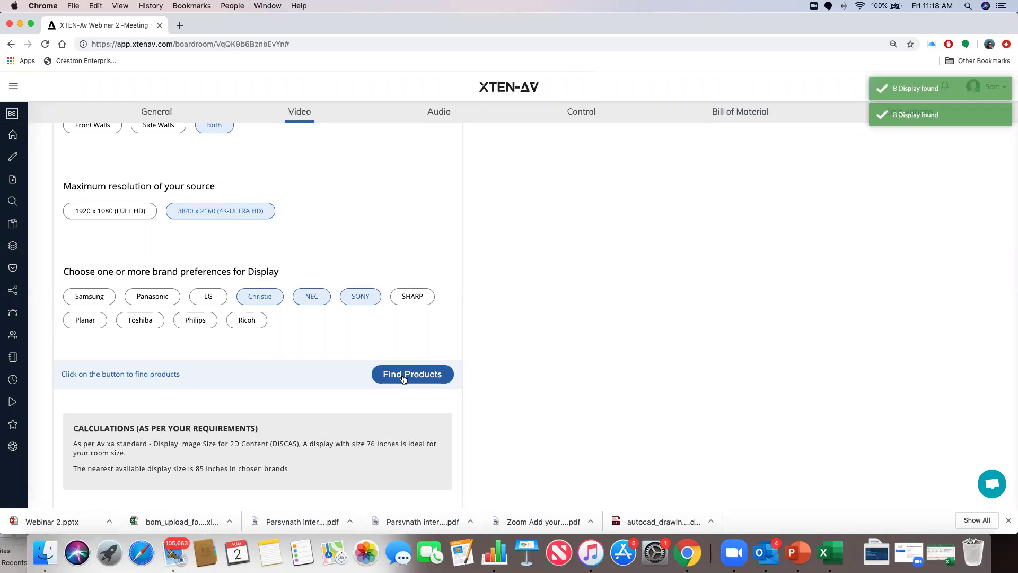
Review the suggested front- and side-wall displays, the size calculations, and the purpose, placement, resolution and brand answers.
scroll(403, 379, "down", 6)
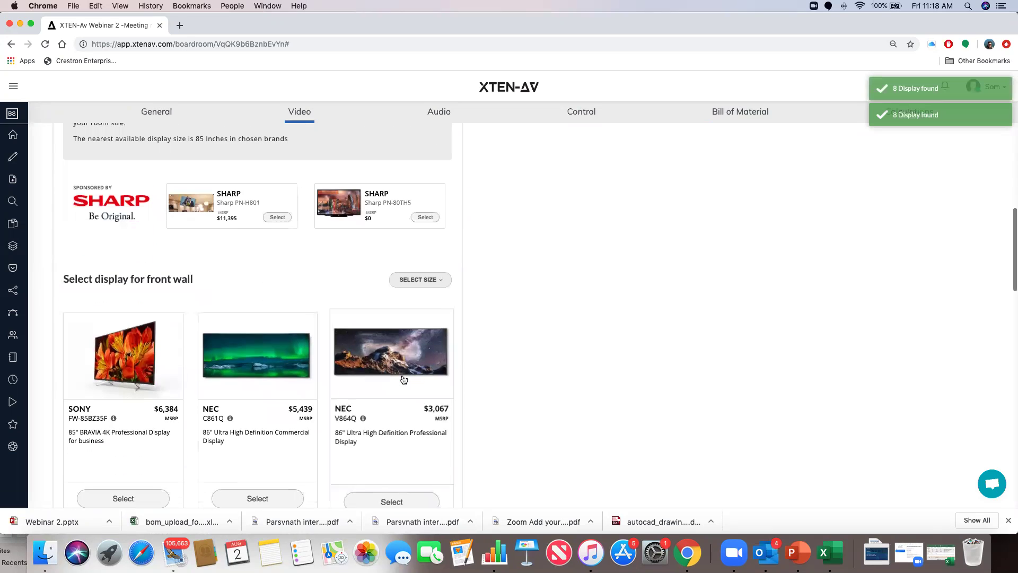
scroll(403, 380, "down", 1)
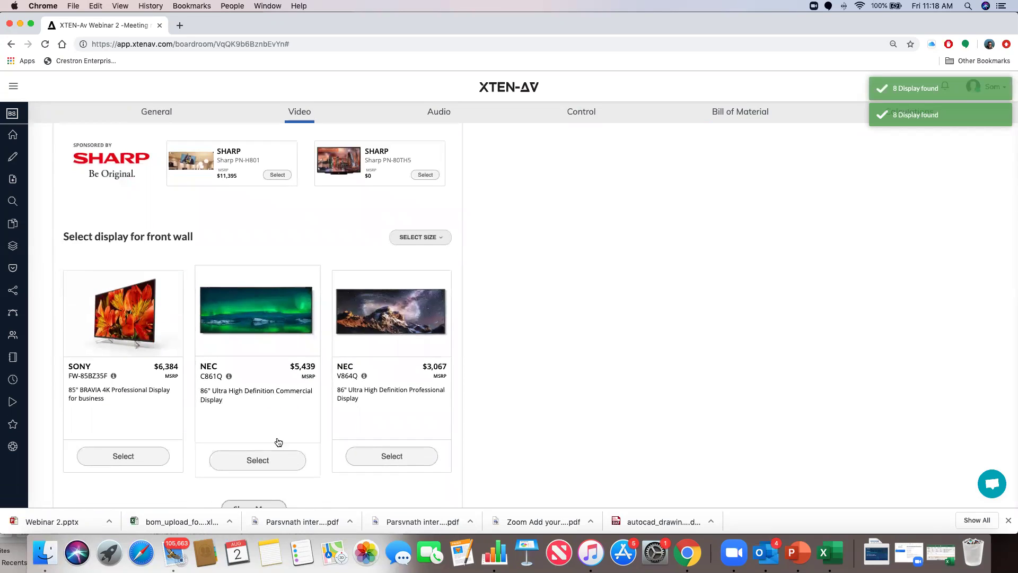
scroll(278, 441, "down", 10)
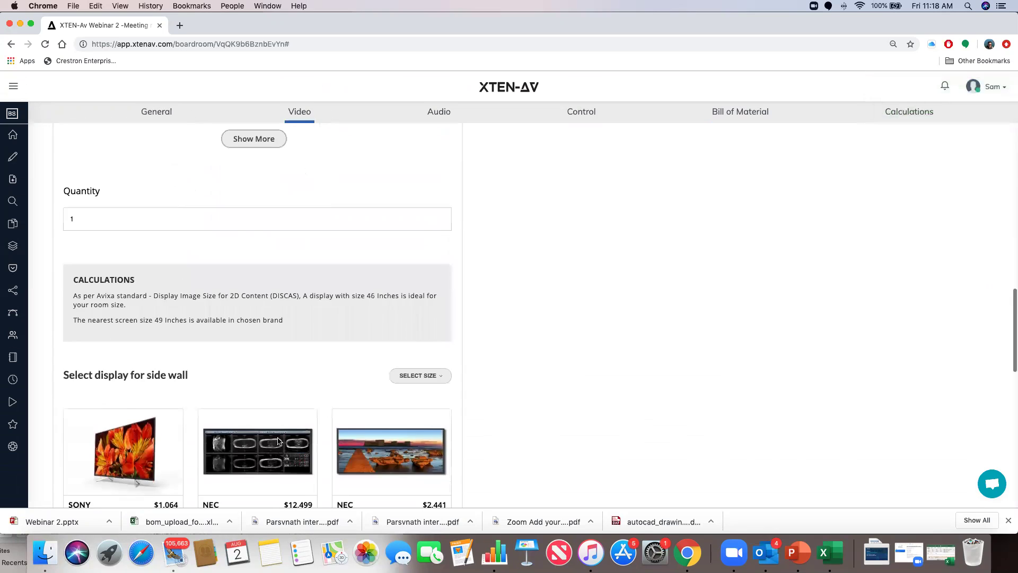
scroll(278, 441, "down", 6)
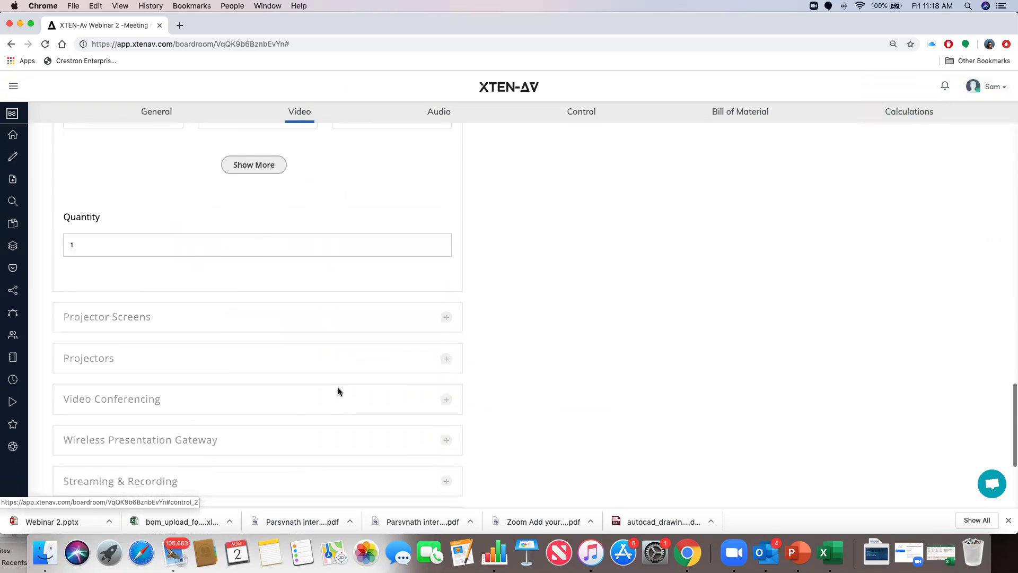
scroll(338, 391, "up", 8)
scroll(338, 392, "up", 10)
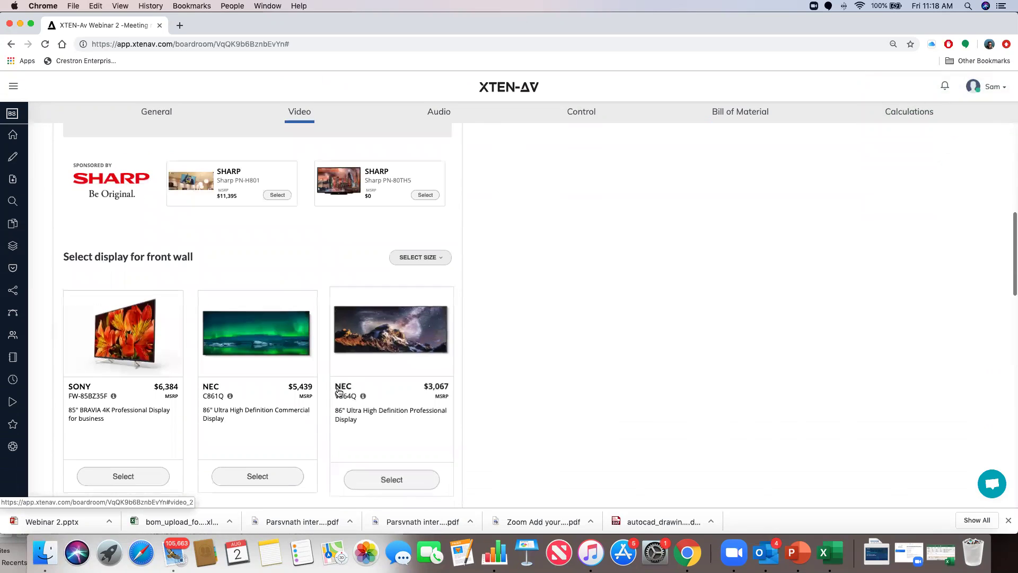
scroll(339, 391, "up", 2)
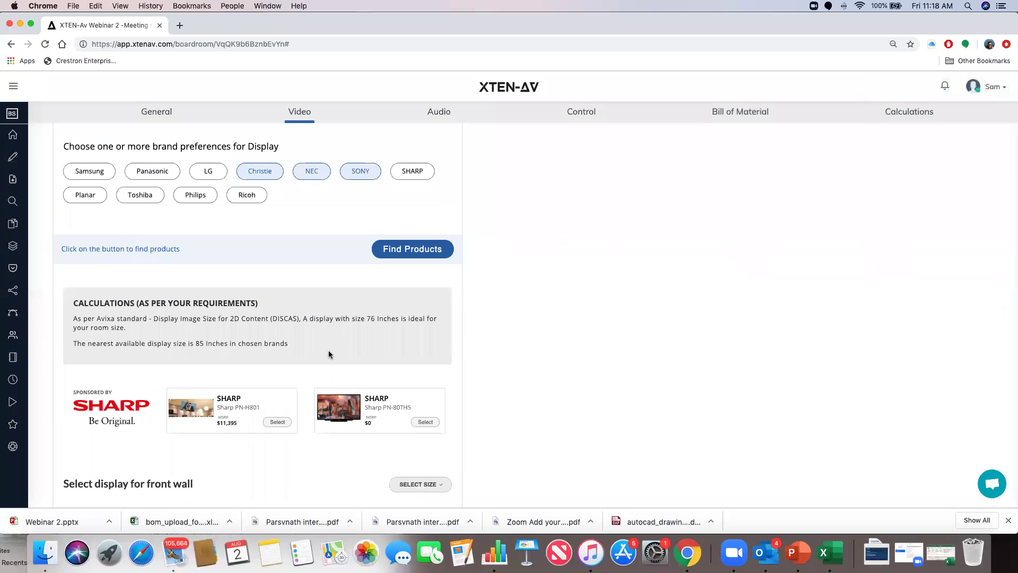
scroll(329, 351, "up", 2)
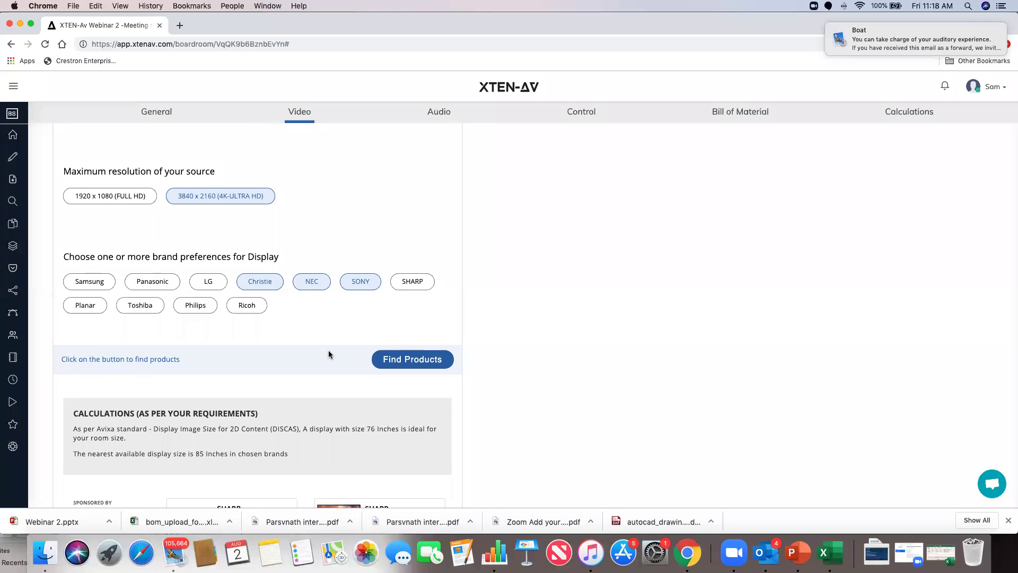
scroll(328, 354, "up", 2)
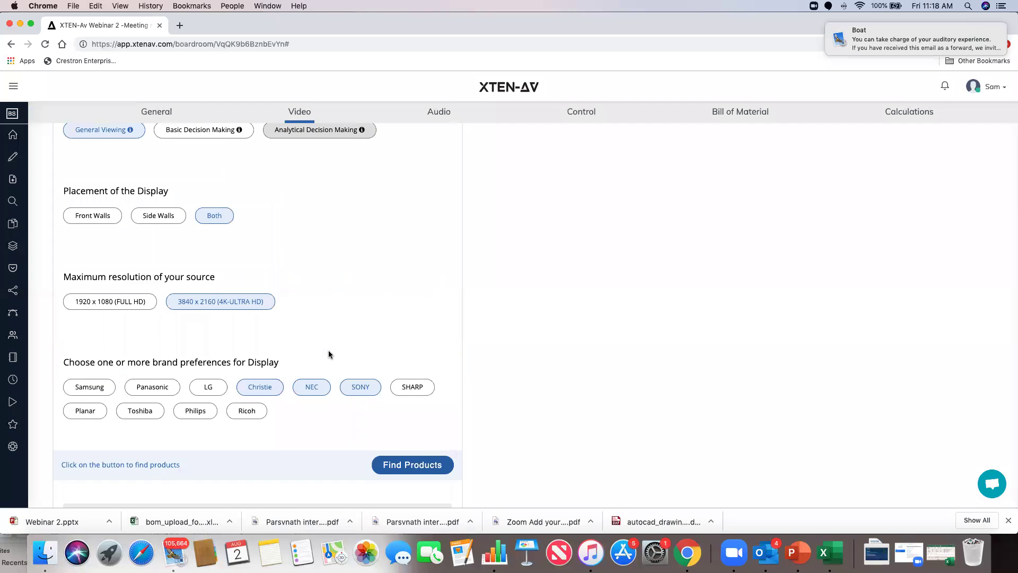
scroll(329, 354, "up", 3)
scroll(329, 354, "up", 1)
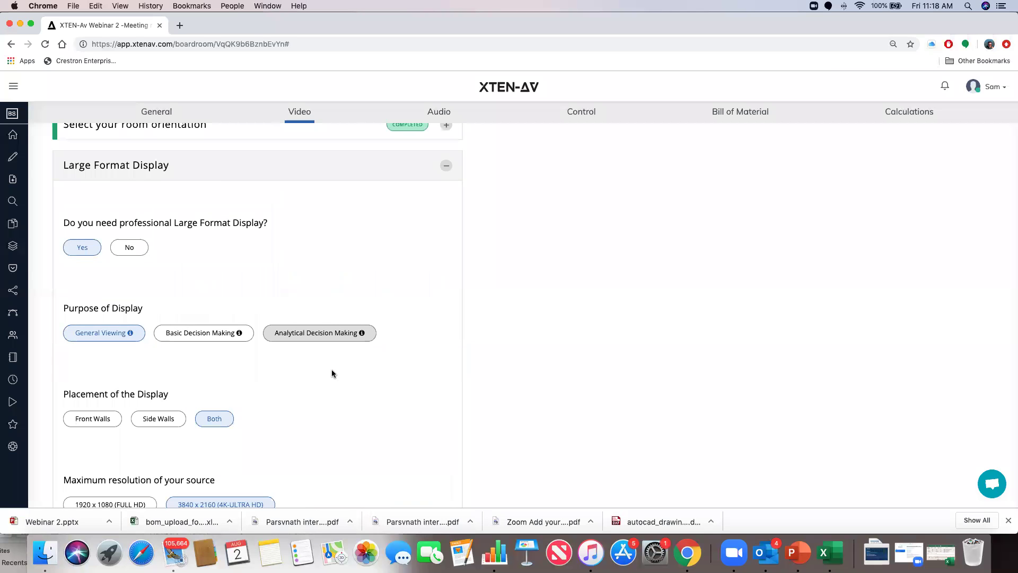
scroll(332, 371, "down", 9)
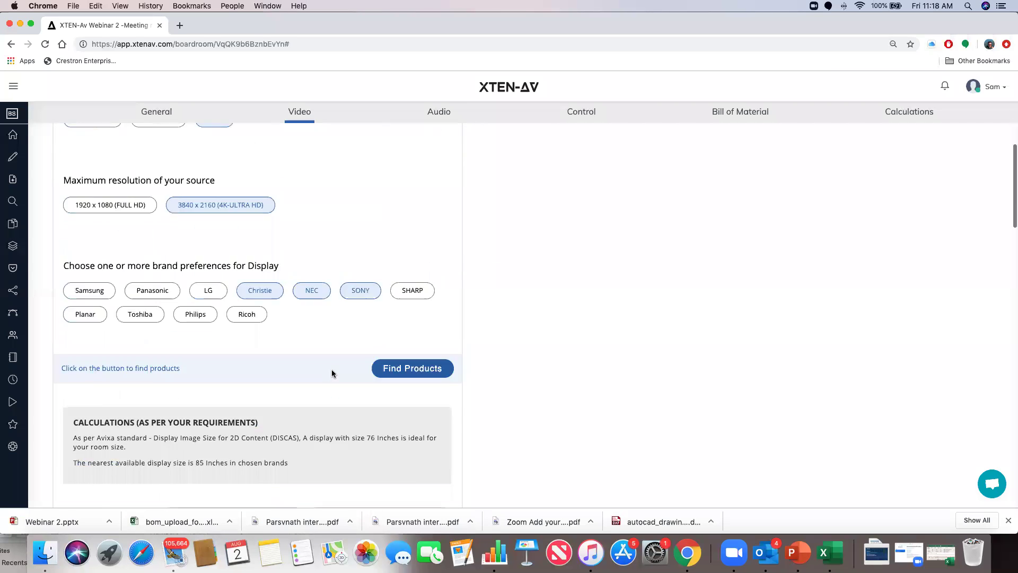
scroll(332, 373, "up", 3)
scroll(332, 373, "down", 2)
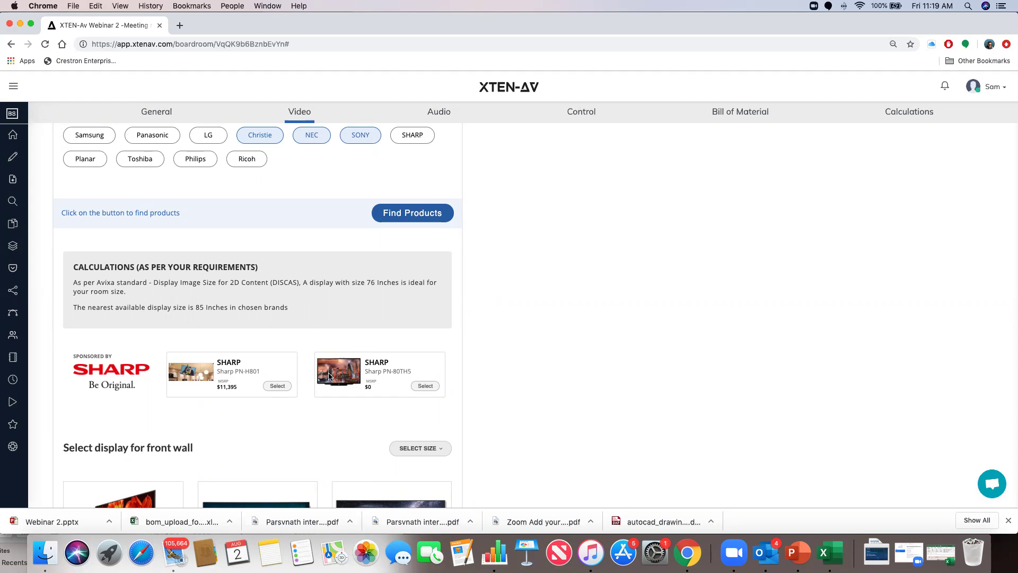
scroll(306, 332, "up", 10)
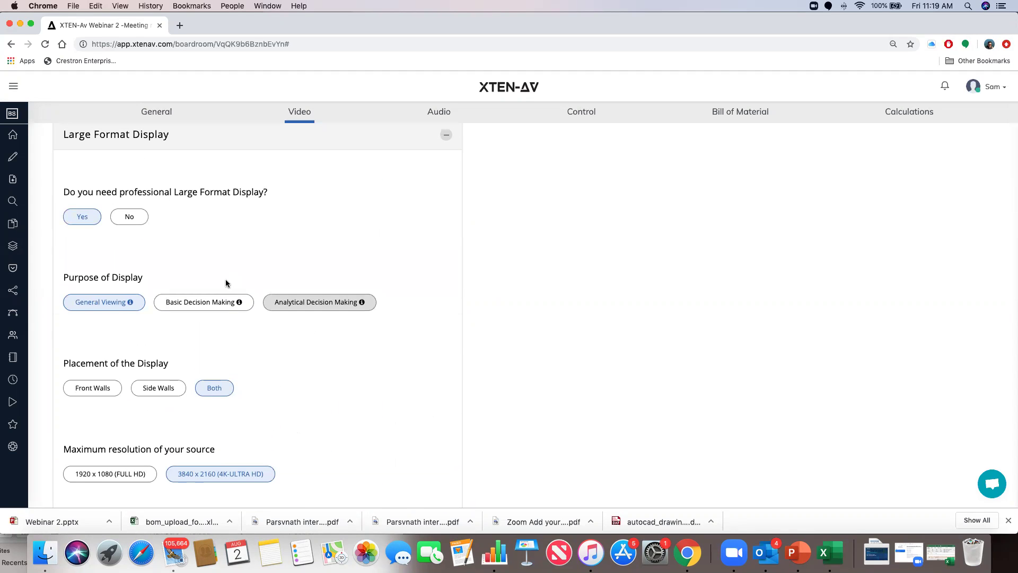
scroll(392, 314, "up", 3)
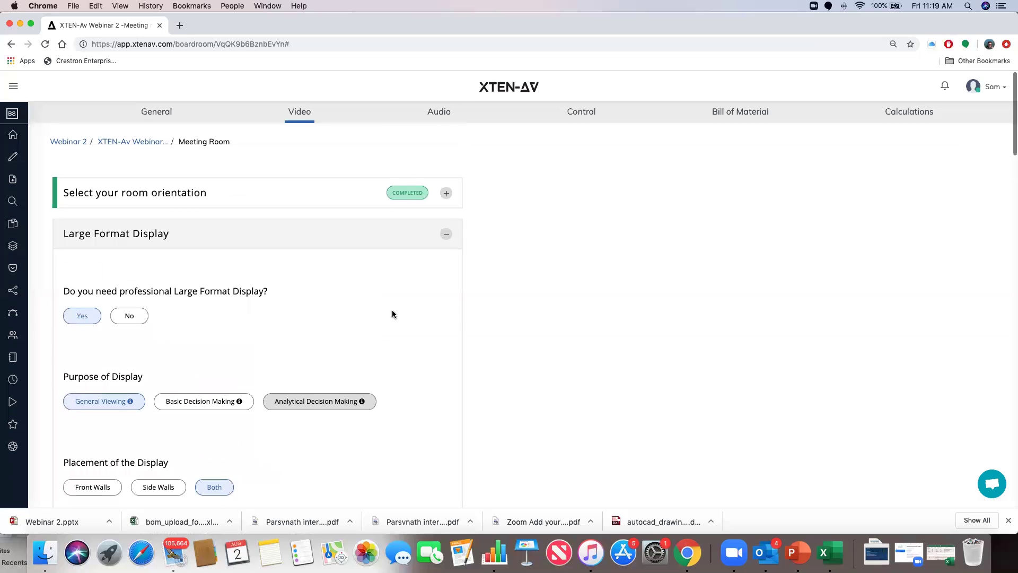
Repeat the Large Format Display product search with the Christie, NEC and SONY brand preferences.
left_click(446, 235)
left_click(447, 235)
scroll(393, 264, "down", 6)
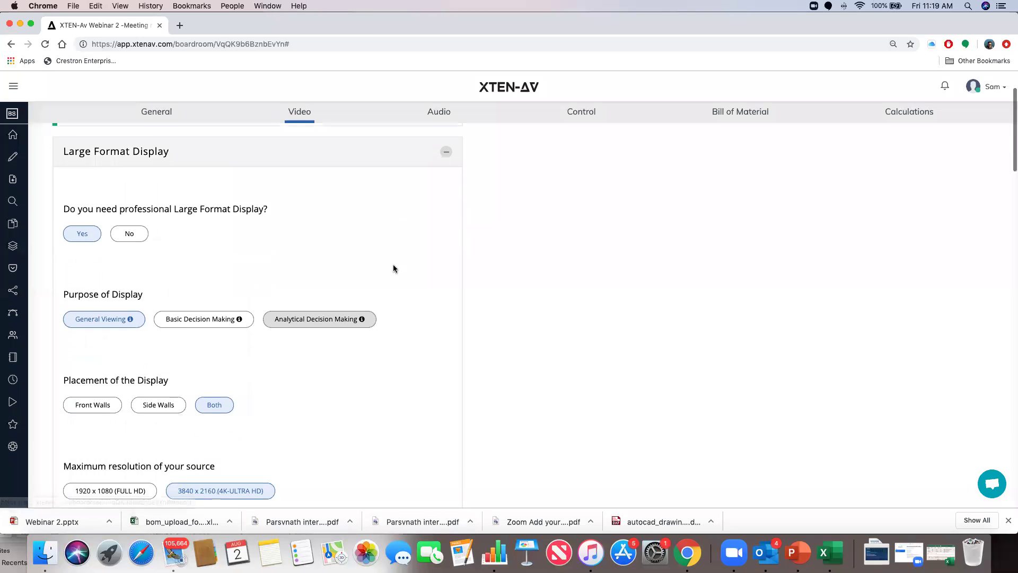
scroll(393, 264, "down", 3)
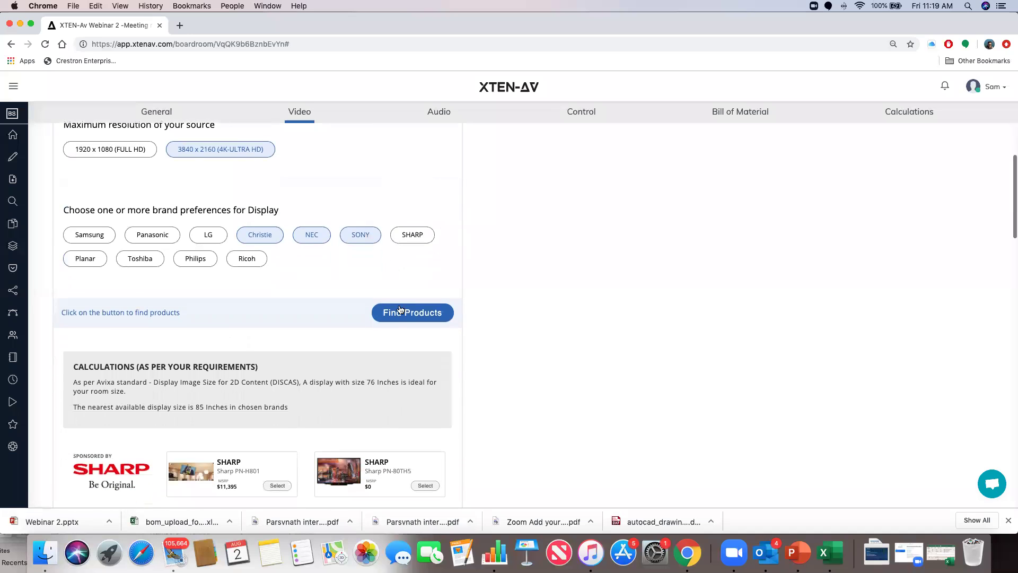
left_click(386, 312)
scroll(342, 306, "down", 10)
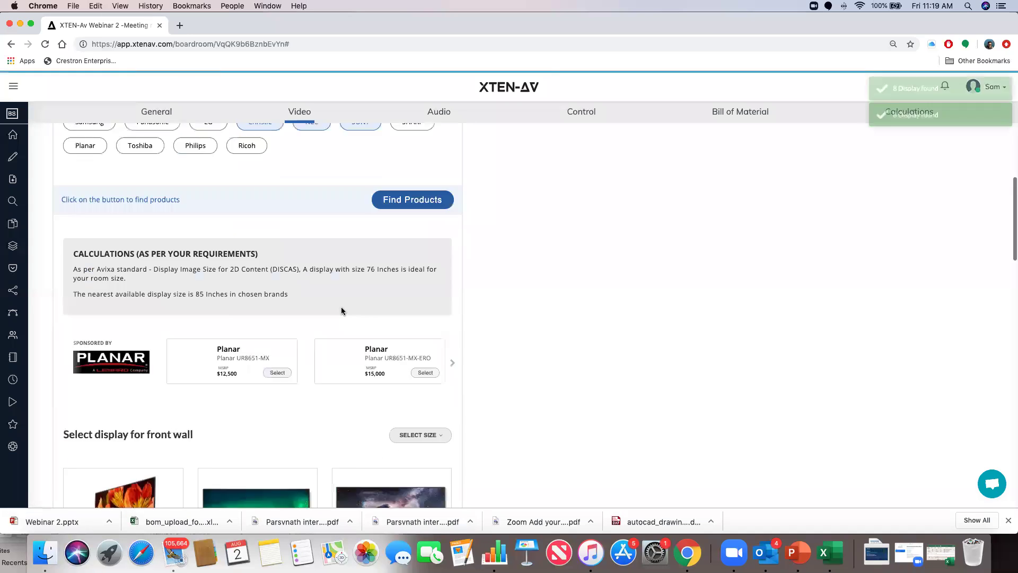
scroll(339, 297, "up", 3)
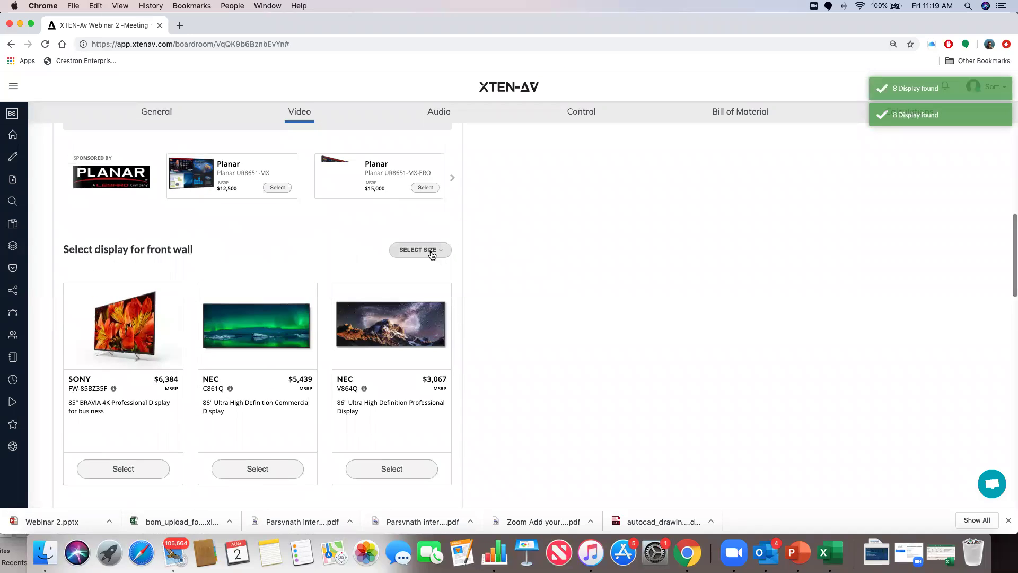
Filter the front-wall displays to 60-70 inch and select the 65" SONY FW-65BZ35F.
left_click(431, 250)
left_click(426, 310)
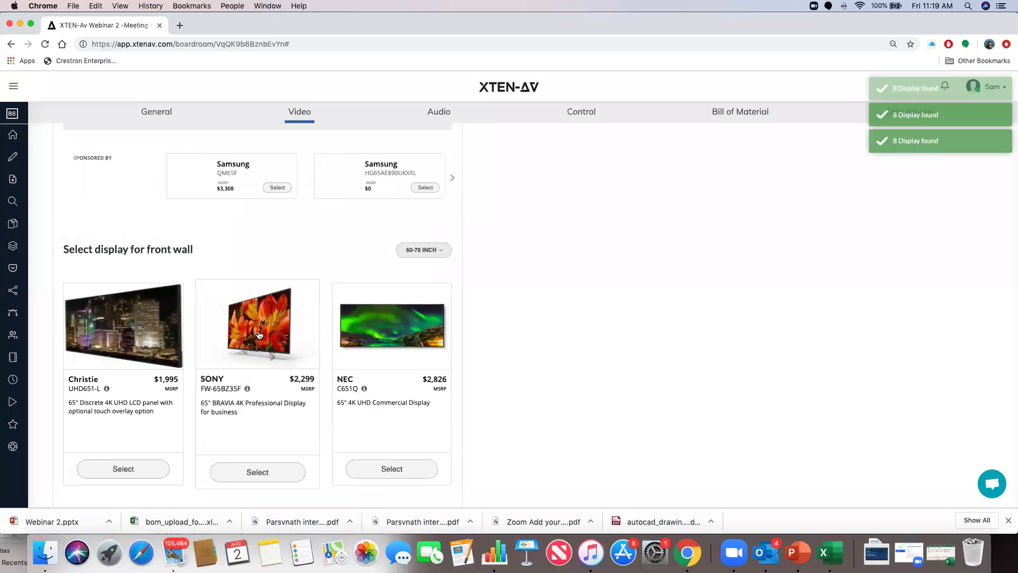
scroll(258, 337, "down", 3)
left_click(262, 345)
Select the NEC MDC551C8 from the 50-60 inch side-wall displays and add the chosen displays to the BOM.
scroll(294, 351, "down", 5)
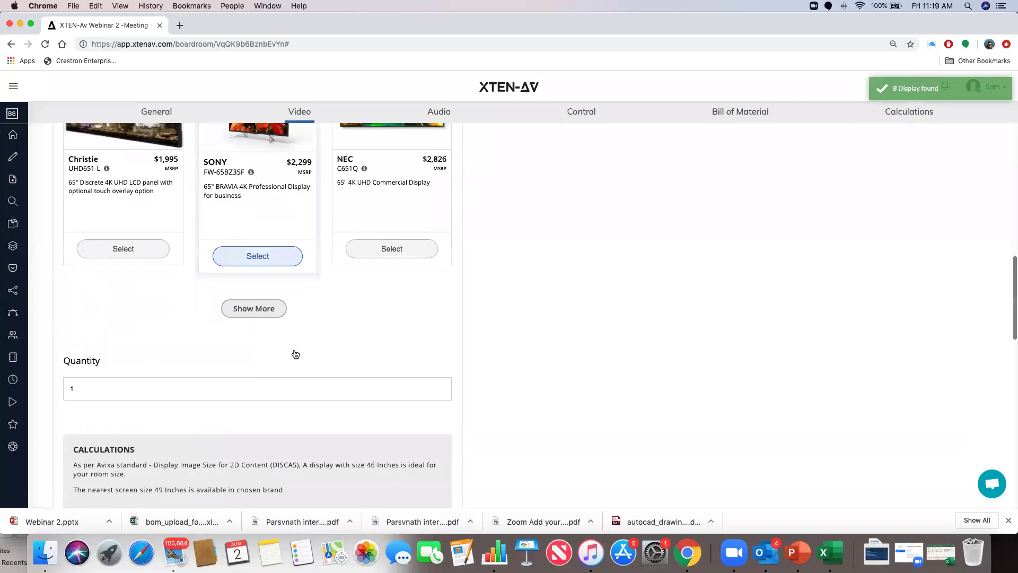
scroll(295, 353, "down", 4)
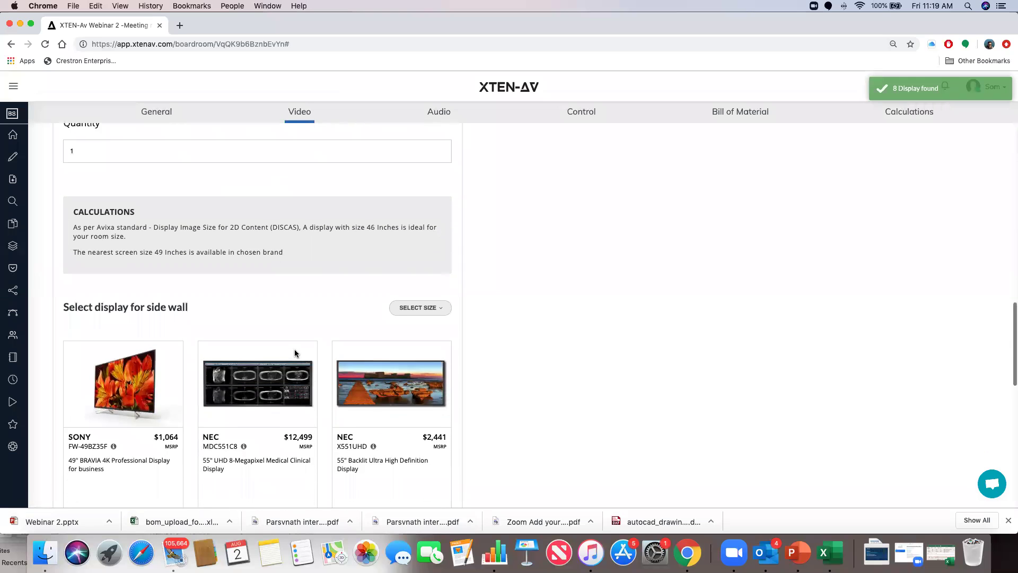
scroll(295, 355, "down", 3)
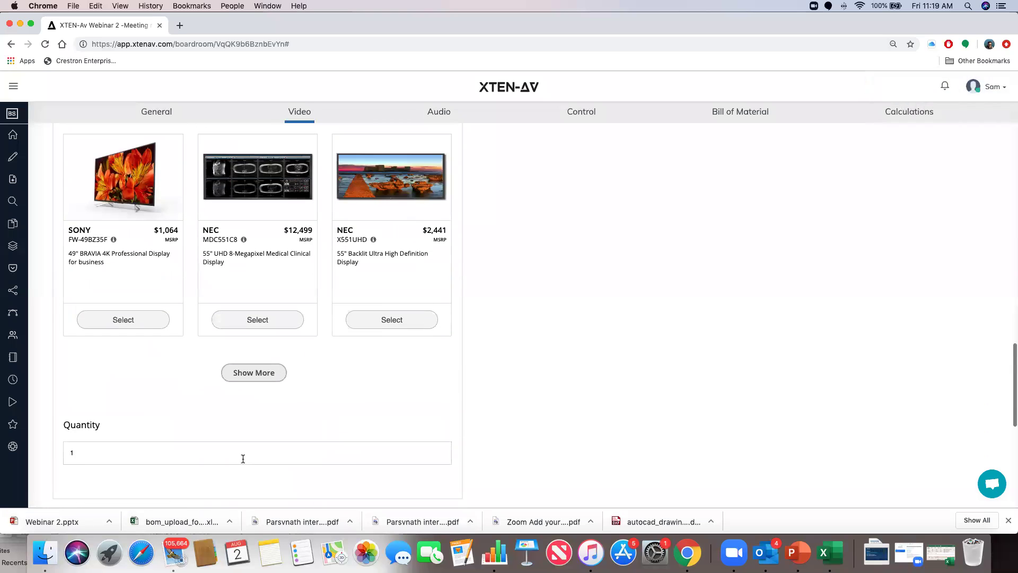
scroll(392, 228, "up", 3)
left_click(424, 248)
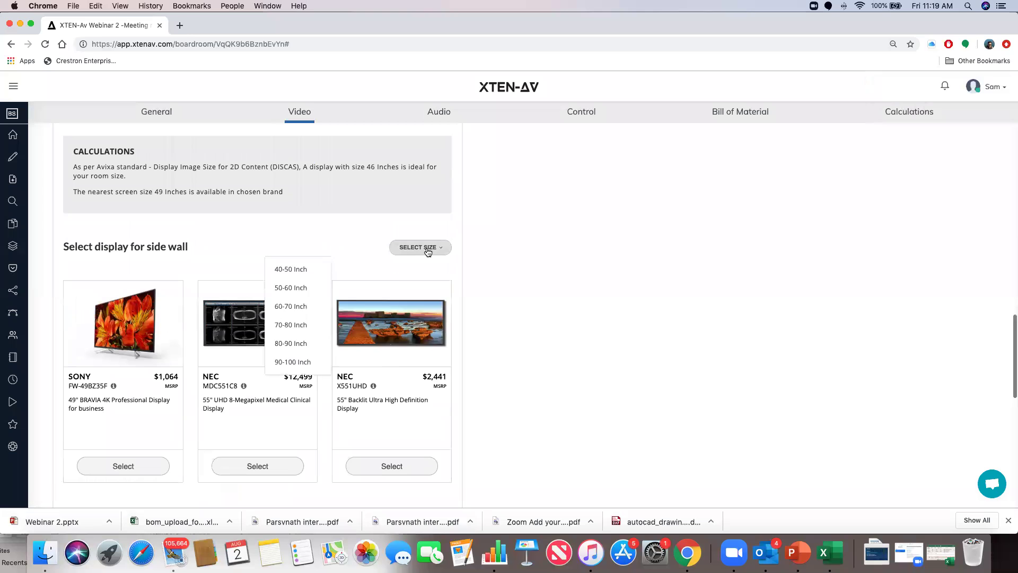
left_click(413, 288)
scroll(412, 286, "down", 5)
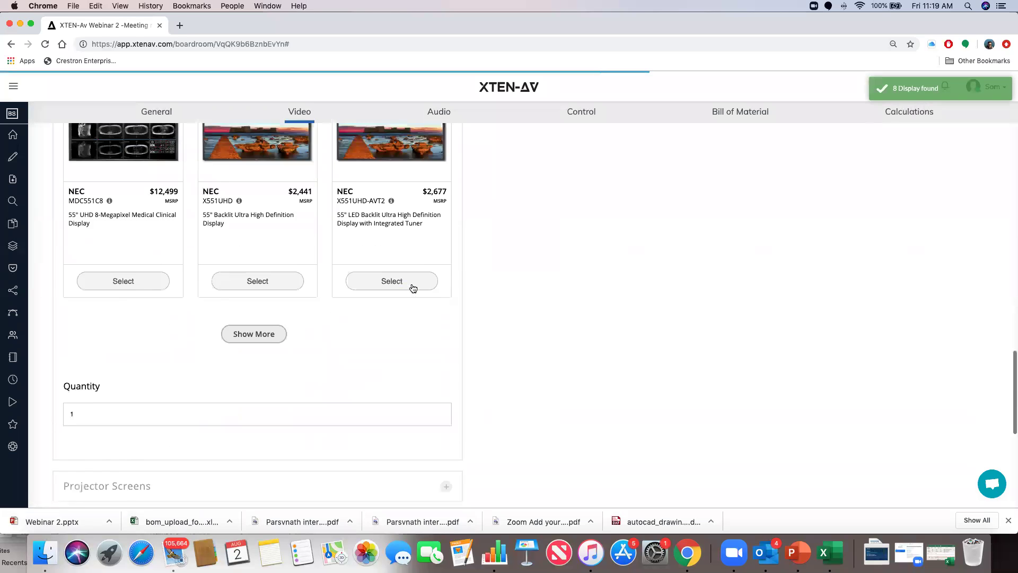
left_click(139, 229)
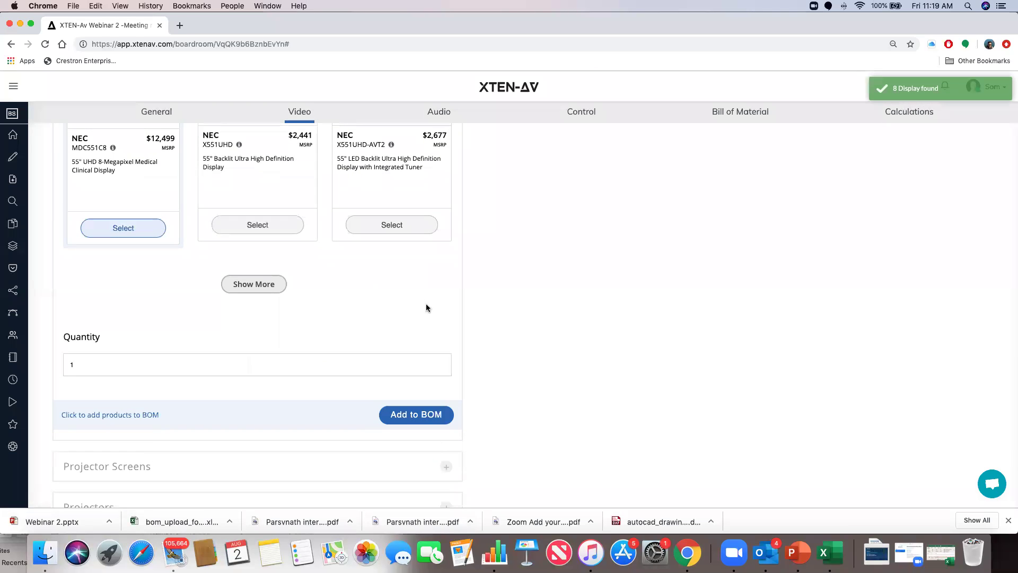
scroll(423, 311, "down", 4)
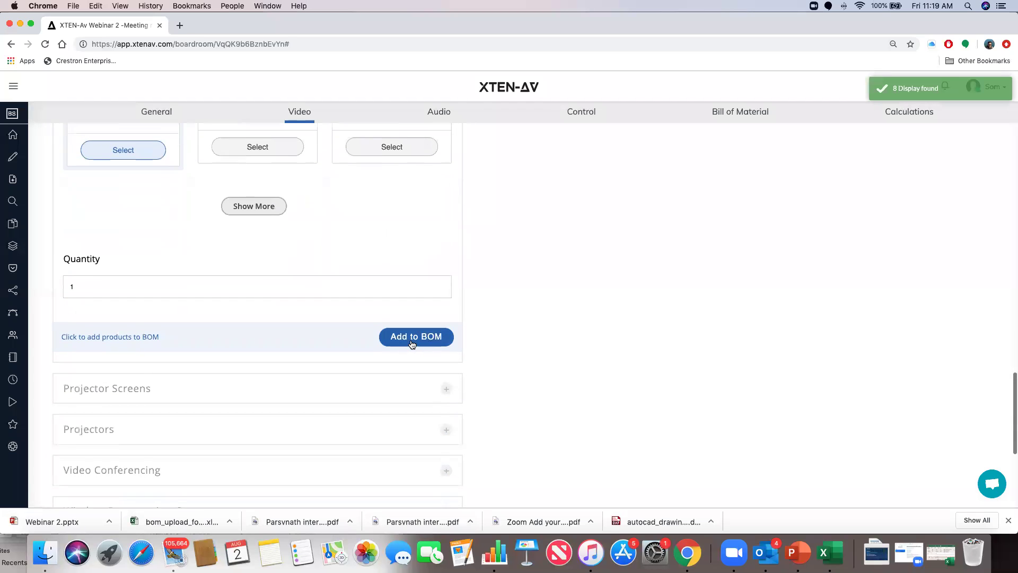
left_click(412, 338)
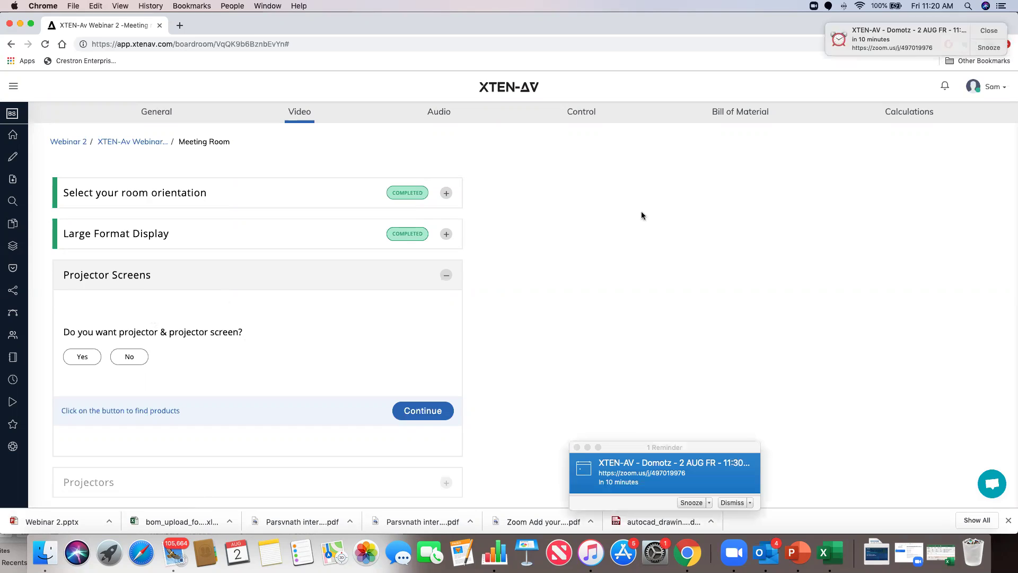
Answer Yes to wanting a projector and projector screen, and dismiss the calendar reminders that pop up.
left_click(86, 358)
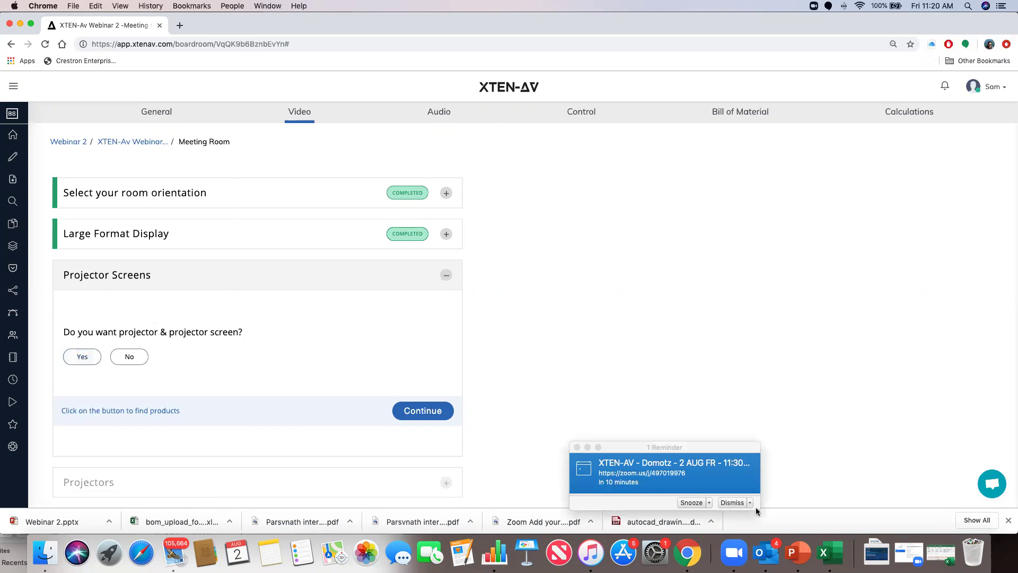
left_click(728, 504)
left_click(82, 357)
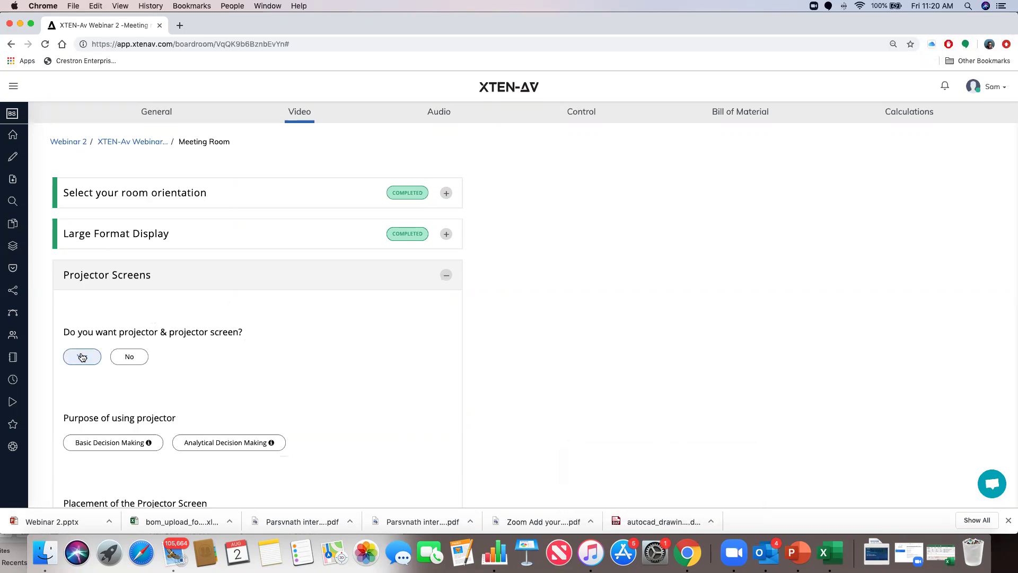
scroll(218, 339, "down", 2)
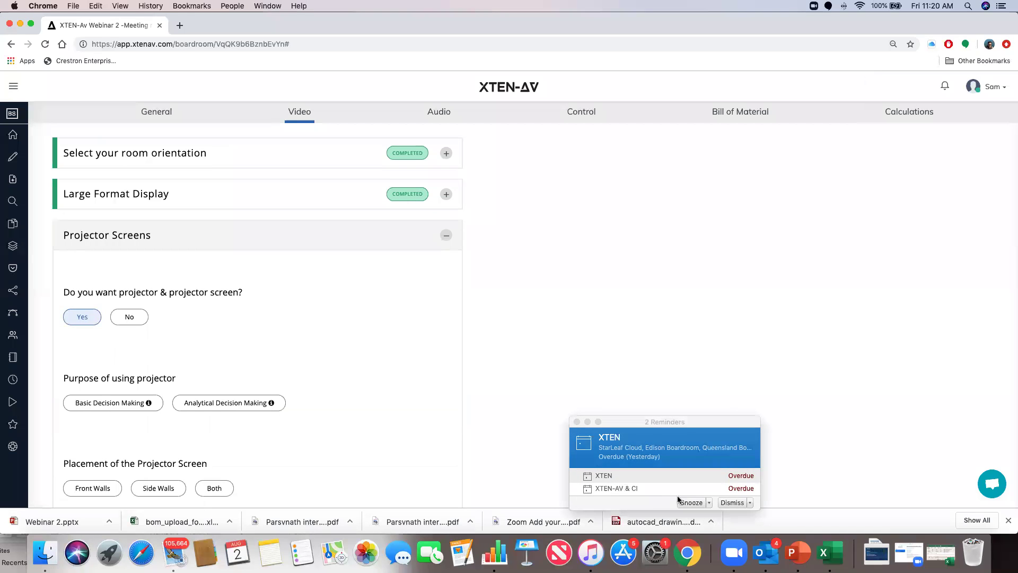
left_click(728, 503)
left_click(734, 502)
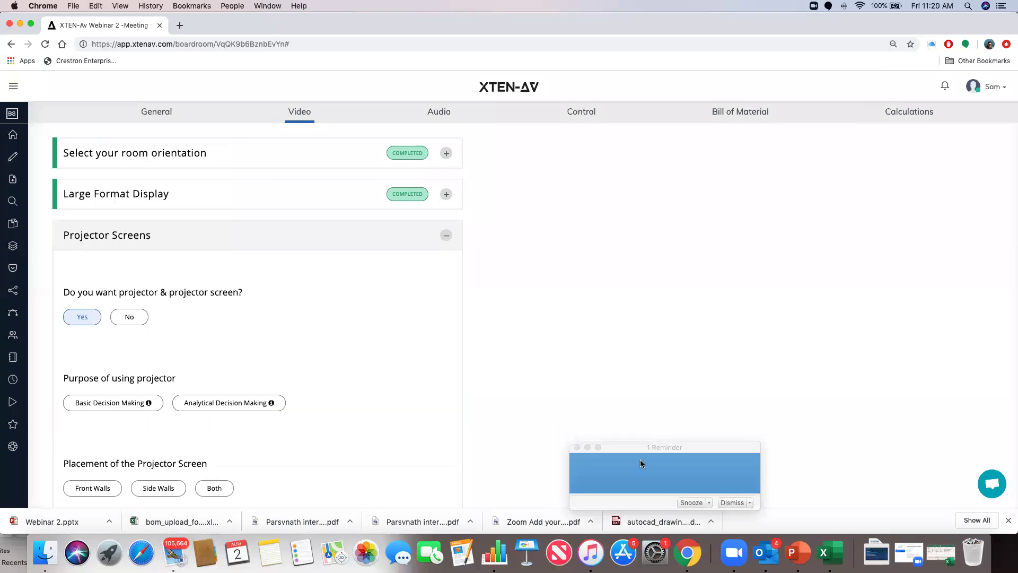
Compare the explanations of the projector purposes and choose Basic Decision Making.
left_click(82, 403)
left_click(94, 405)
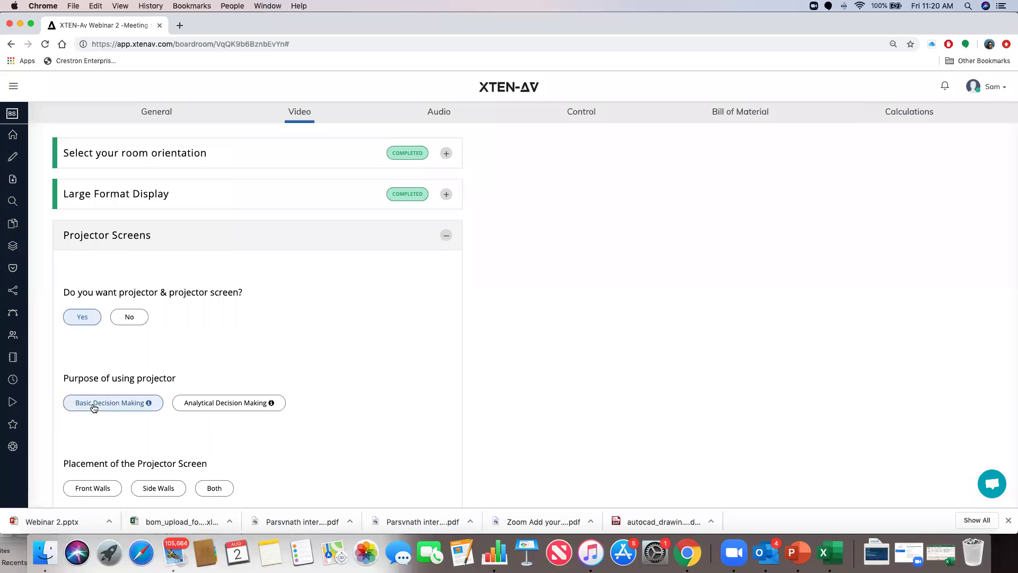
left_click(152, 409)
mouse_move(151, 405)
left_click(236, 404)
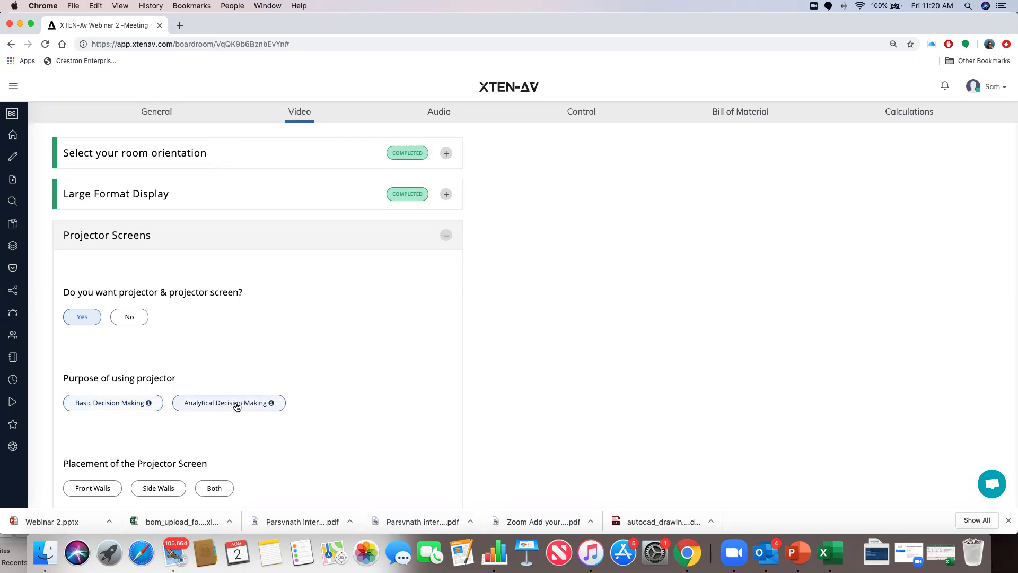
mouse_move(272, 405)
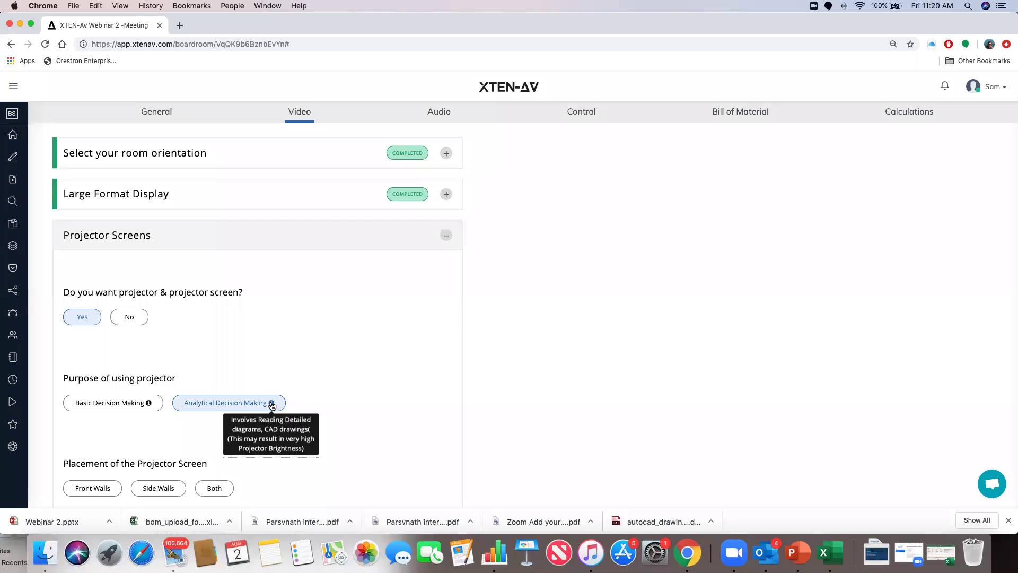
left_click(94, 407)
Set the projector screen placement to Front Walls, the maximum resolution to 3840 x 2160 and the mounting type to Ceiling Mount.
scroll(93, 403, "down", 6)
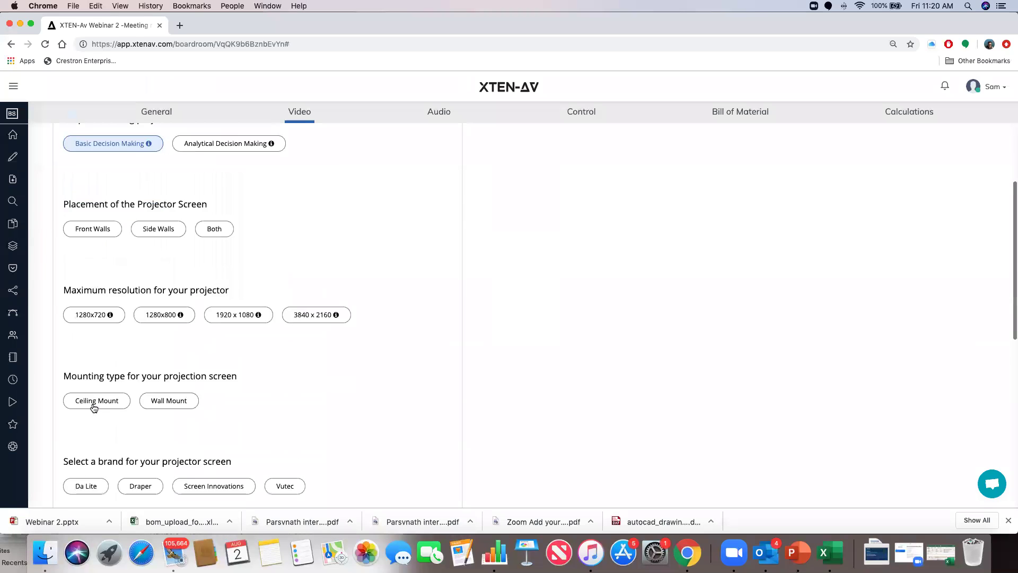
left_click(151, 184)
left_click(101, 184)
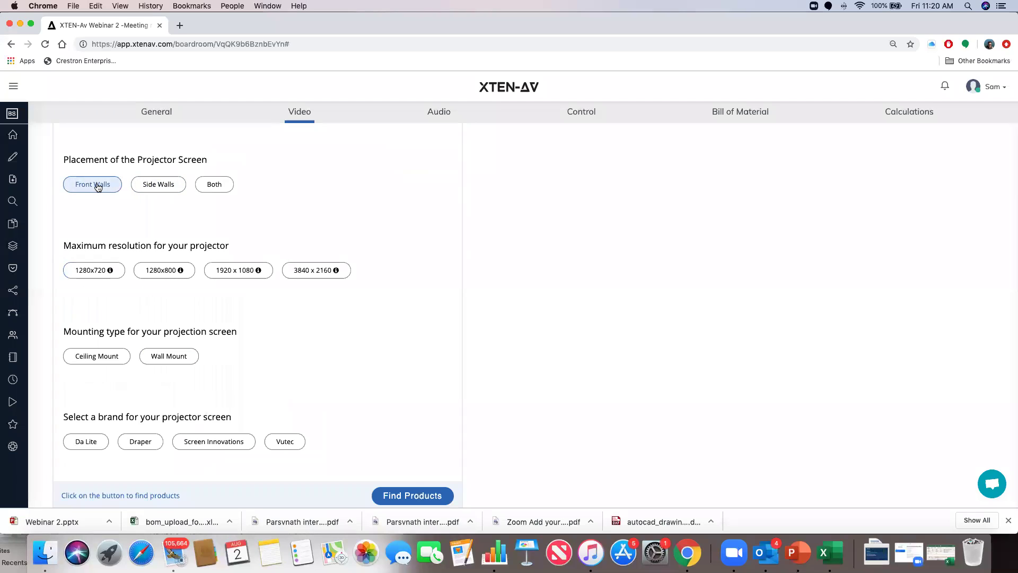
scroll(105, 199, "down", 2)
left_click(320, 186)
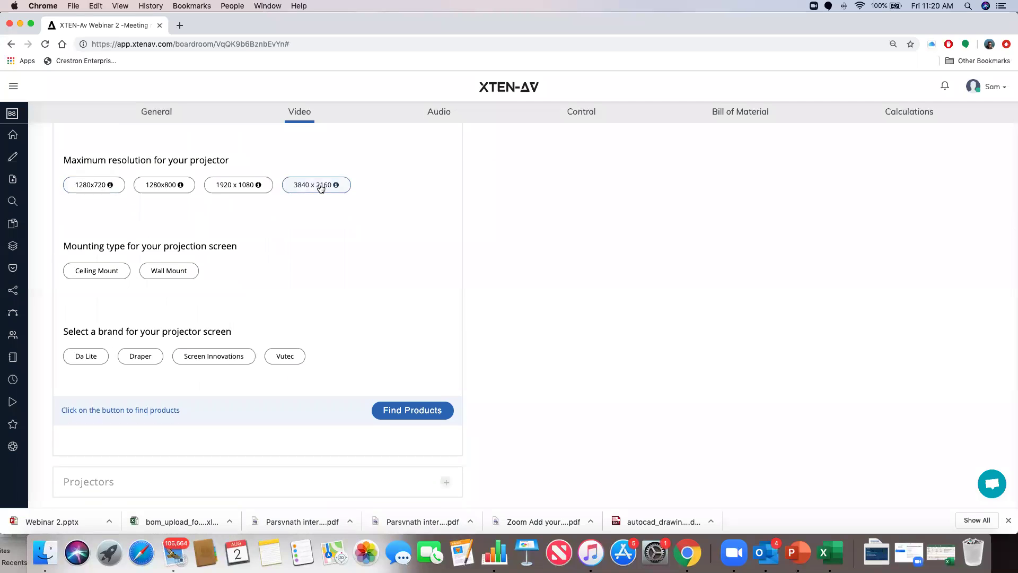
scroll(318, 188, "down", 2)
left_click(94, 183)
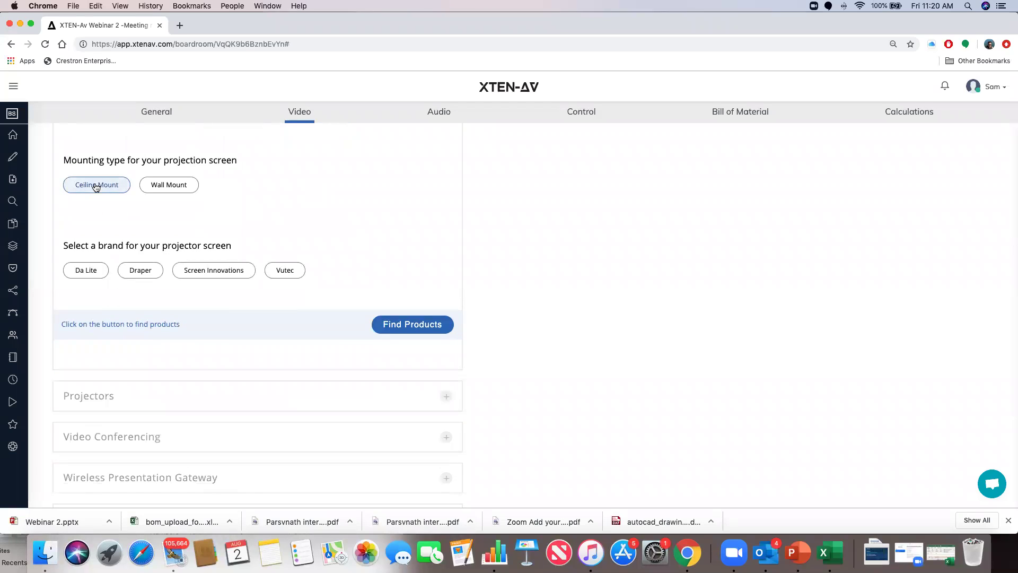
Set the projector screen brand to Da Lite.
scroll(94, 185, "down", 2)
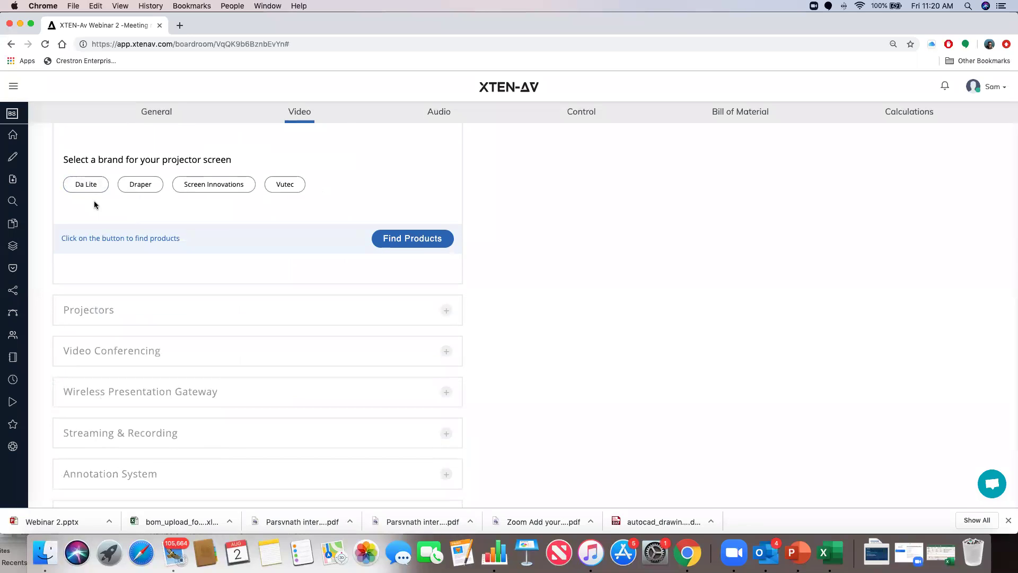
left_click(88, 189)
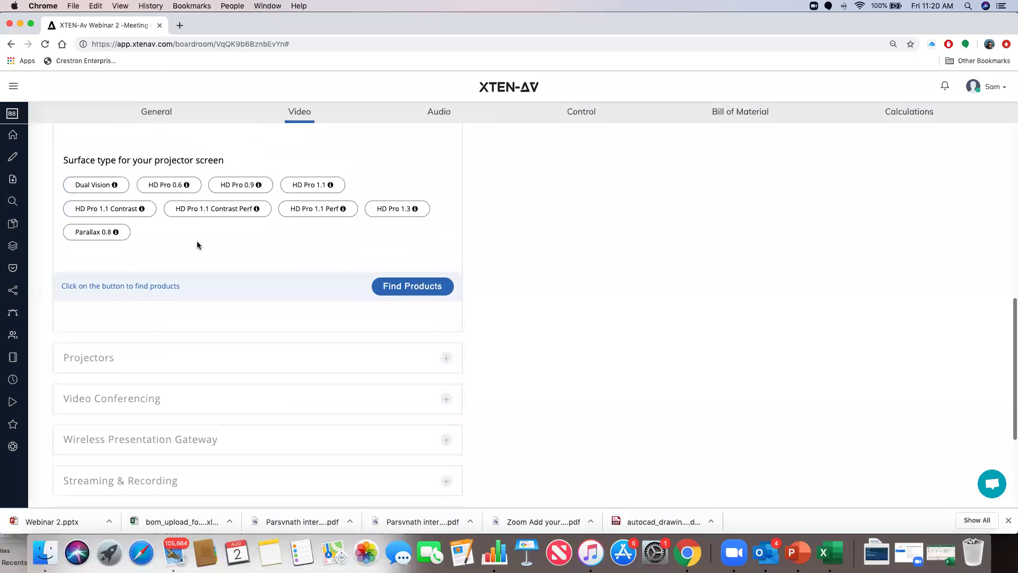
scroll(194, 238, "up", 2)
scroll(192, 234, "up", 1)
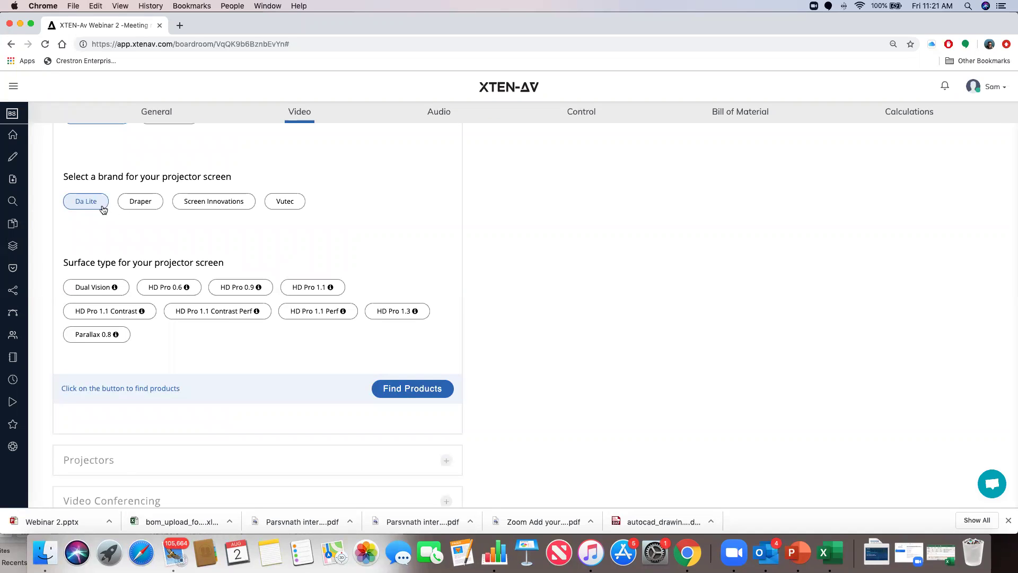
left_click(293, 204)
Choose the HD Pro 0.6 surface type and read its manufacturer product page, closing that page when done.
left_click(171, 292)
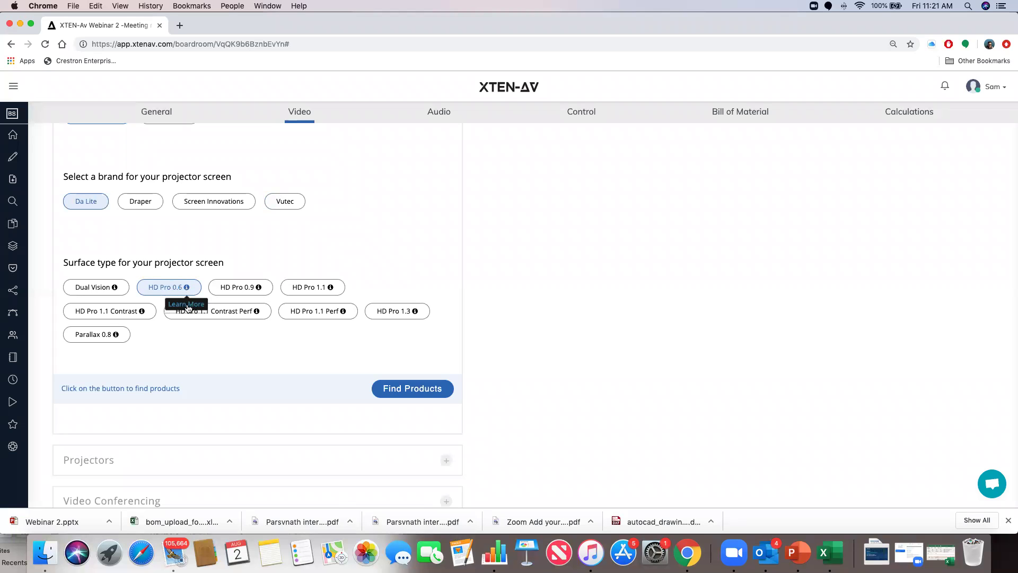
left_click(187, 307)
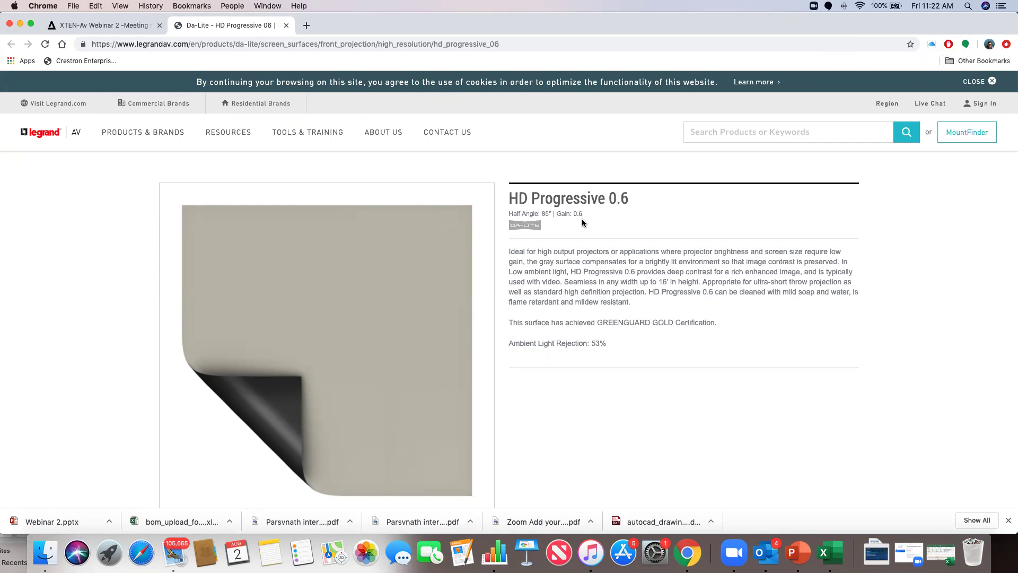
left_click(286, 25)
Find projector screens matching the answers and review the recommended screen size and the front-wall product offered.
scroll(351, 256, "down", 3)
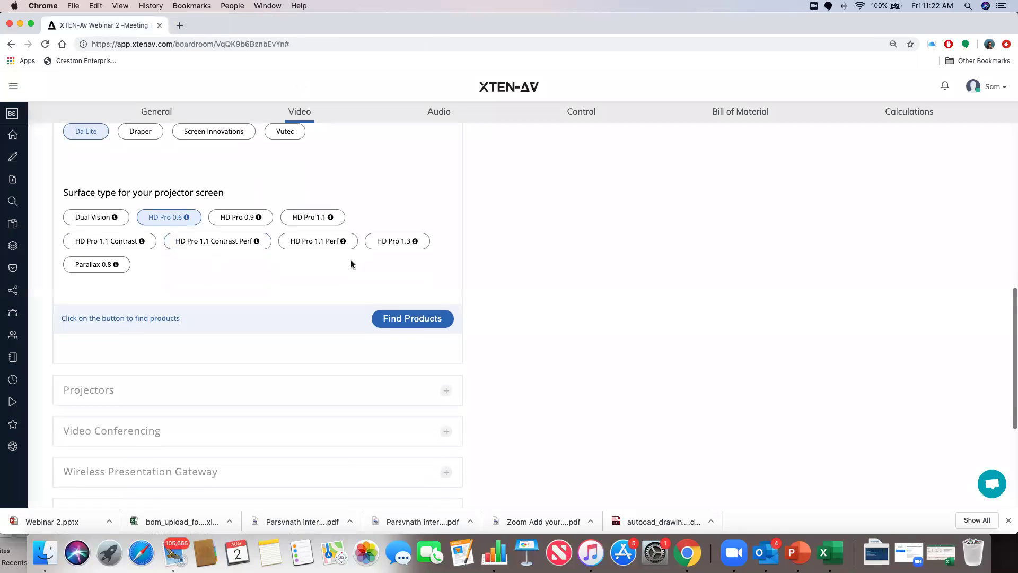
left_click(408, 320)
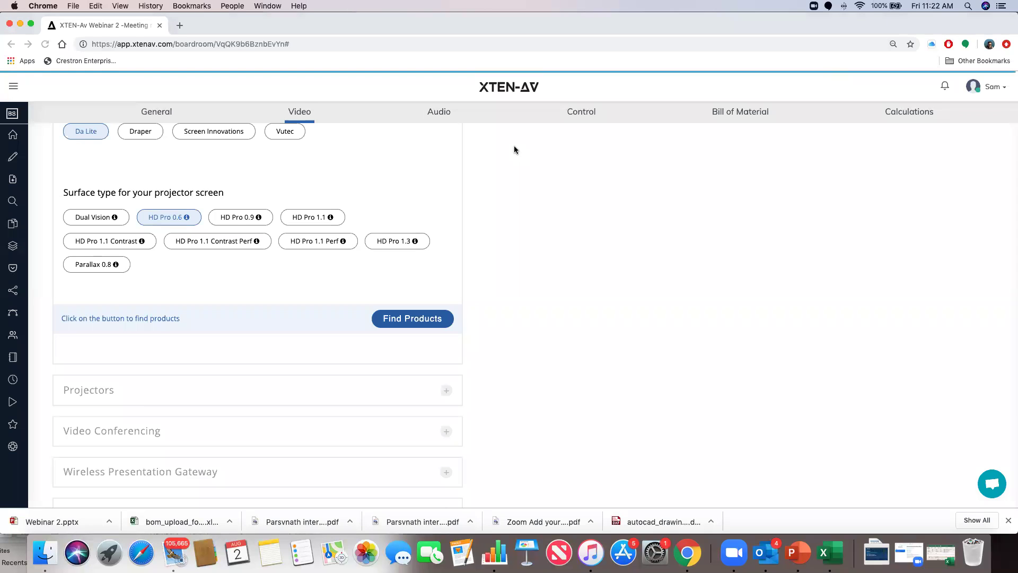
left_click(523, 257)
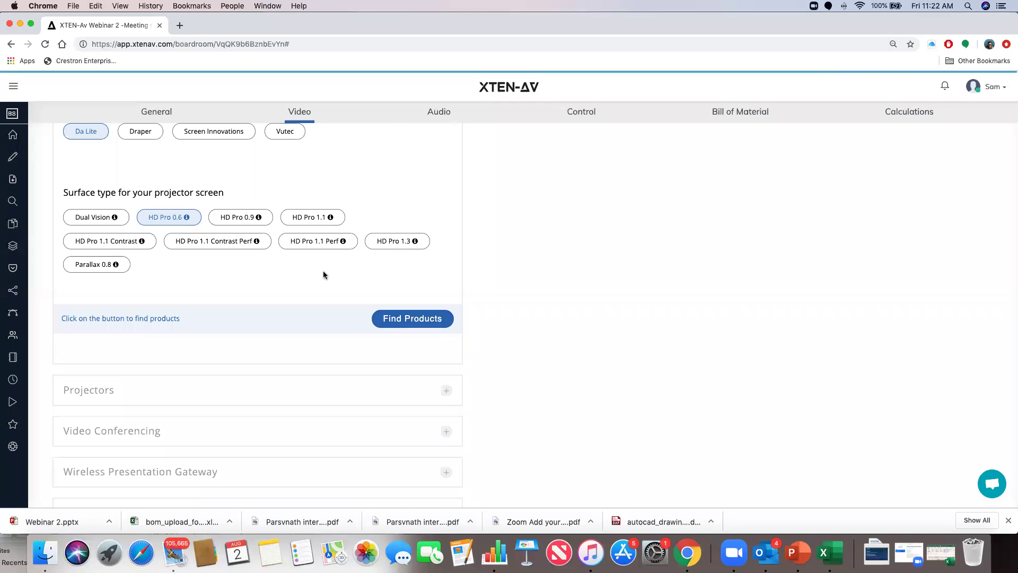
left_click(411, 70)
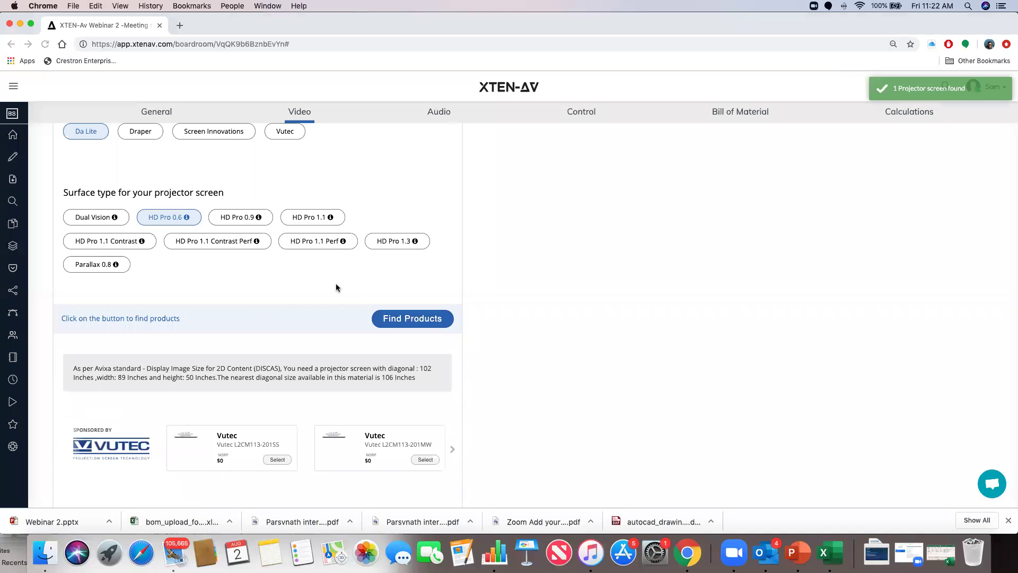
scroll(336, 288, "down", 1)
scroll(336, 288, "down", 5)
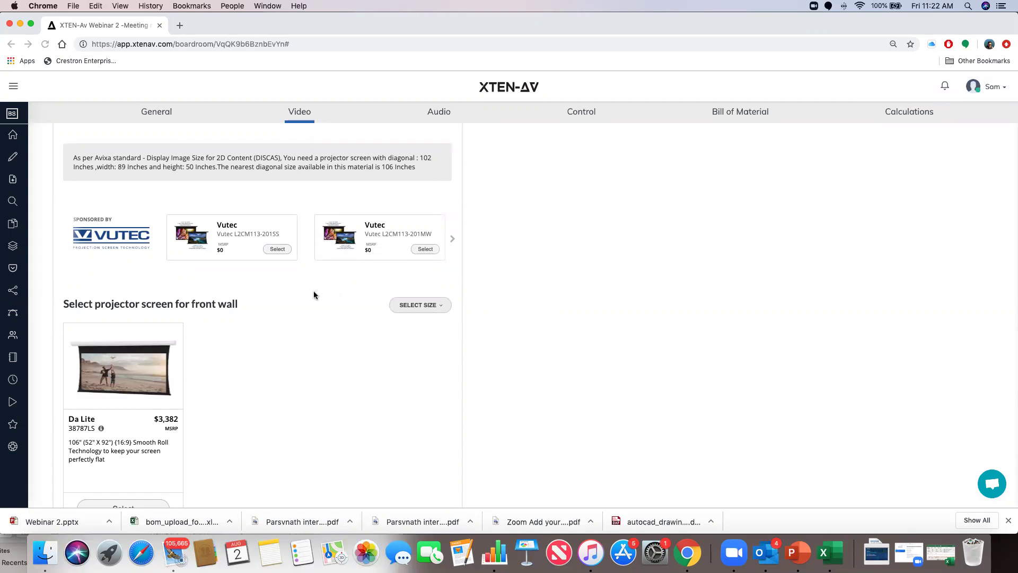
scroll(310, 290, "down", 3)
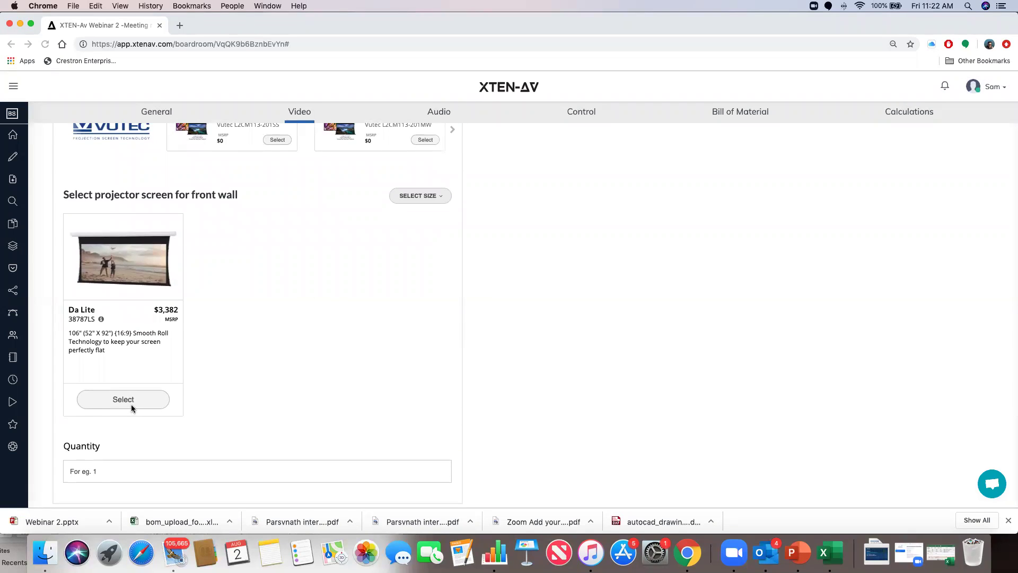
scroll(260, 370, "up", 4)
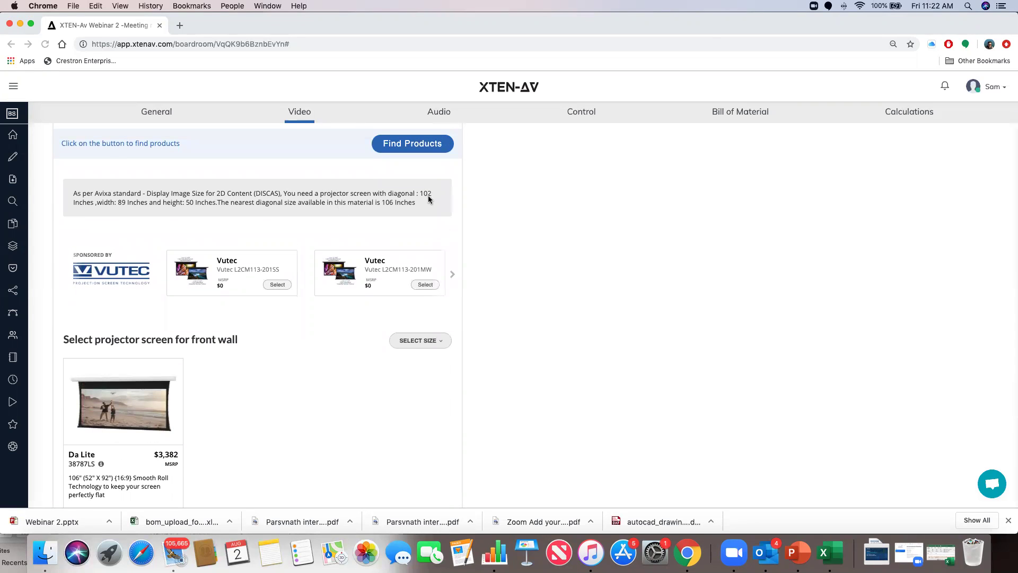
Select the 106" Da Lite 38787LS screen for the front wall with quantity 1 and add it to the BOM.
left_click(422, 340)
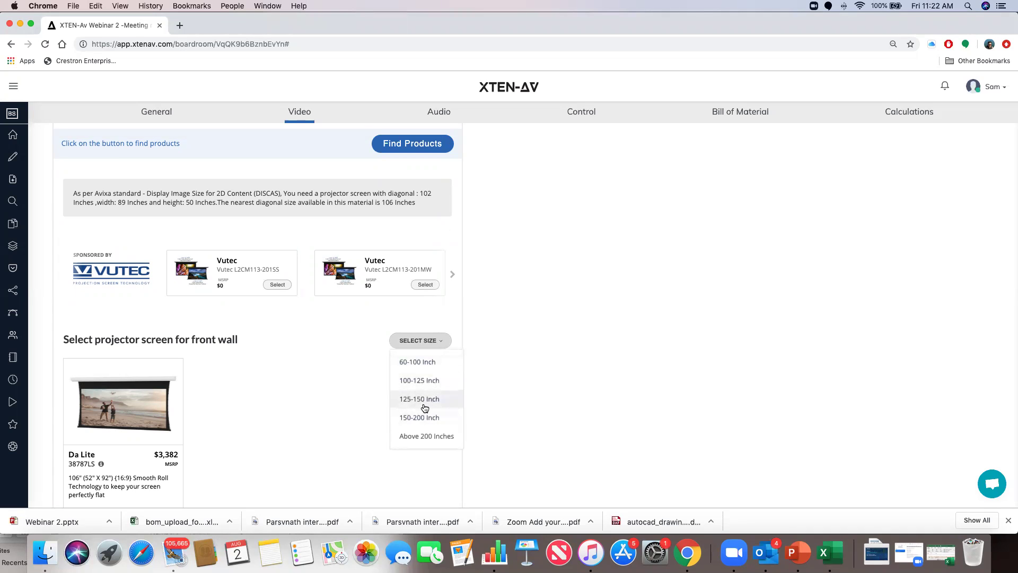
left_click(360, 383)
scroll(190, 301, "down", 5)
left_click(123, 252)
left_click(131, 326)
type("1")
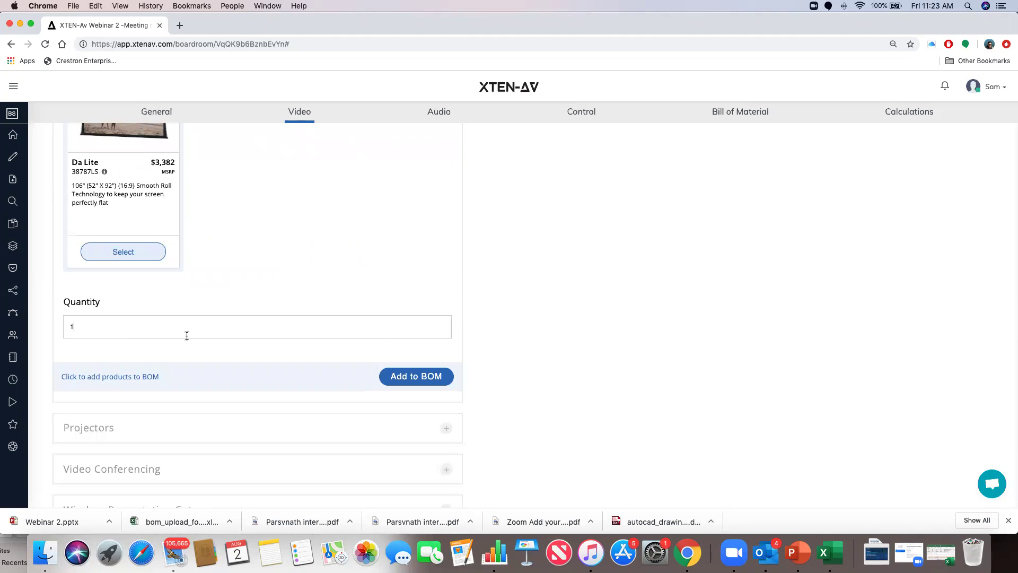
left_click(418, 376)
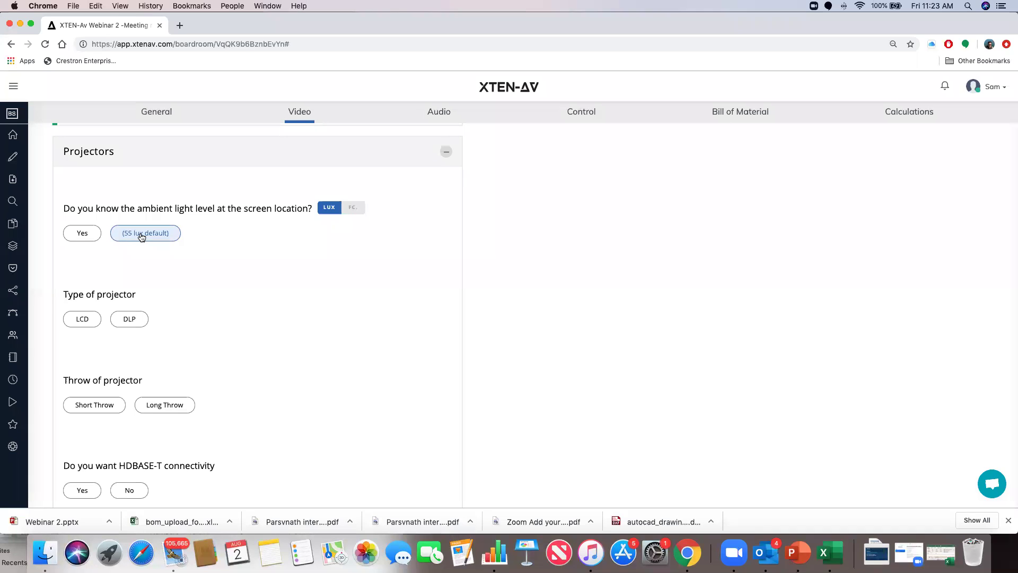
Keep the 55 lux default ambient light level and specify a DLP projector with Long Throw.
left_click(89, 236)
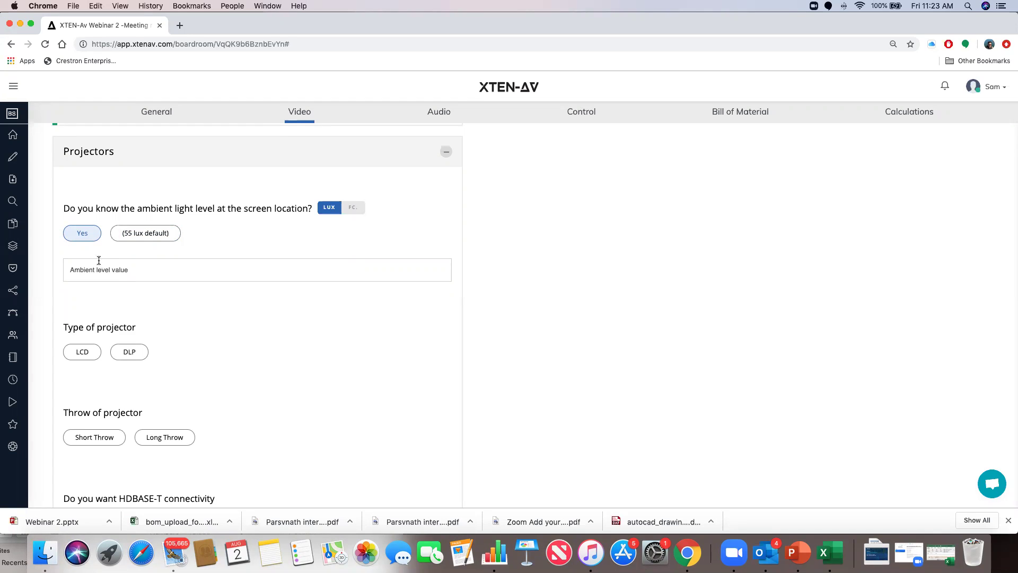
left_click(147, 236)
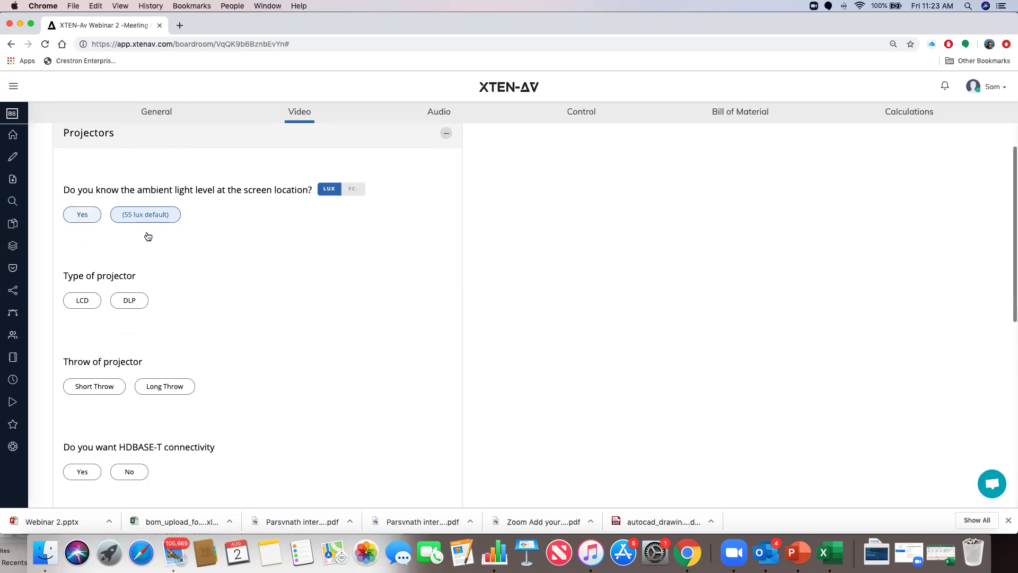
left_click(123, 190)
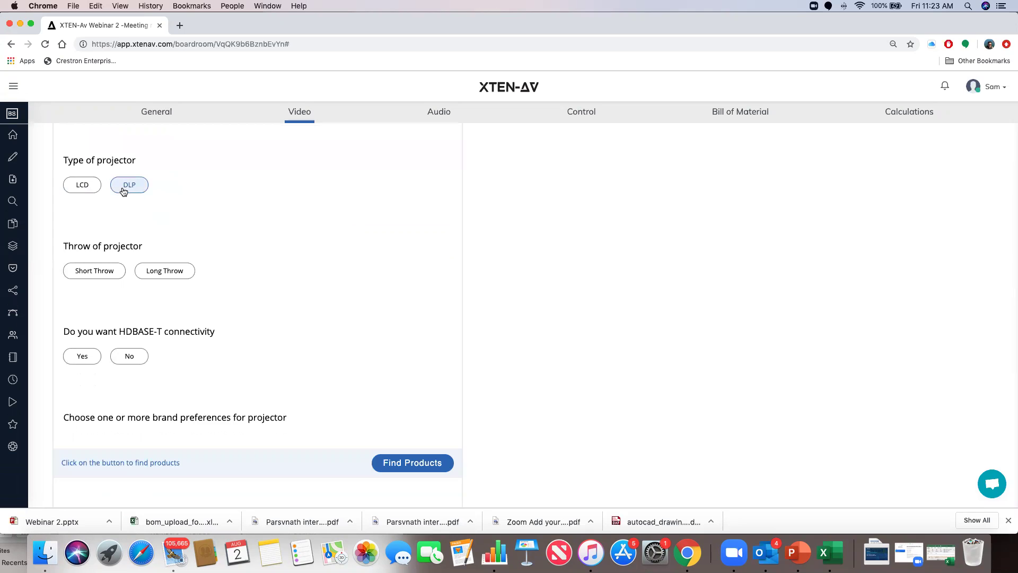
left_click(116, 188)
left_click(159, 187)
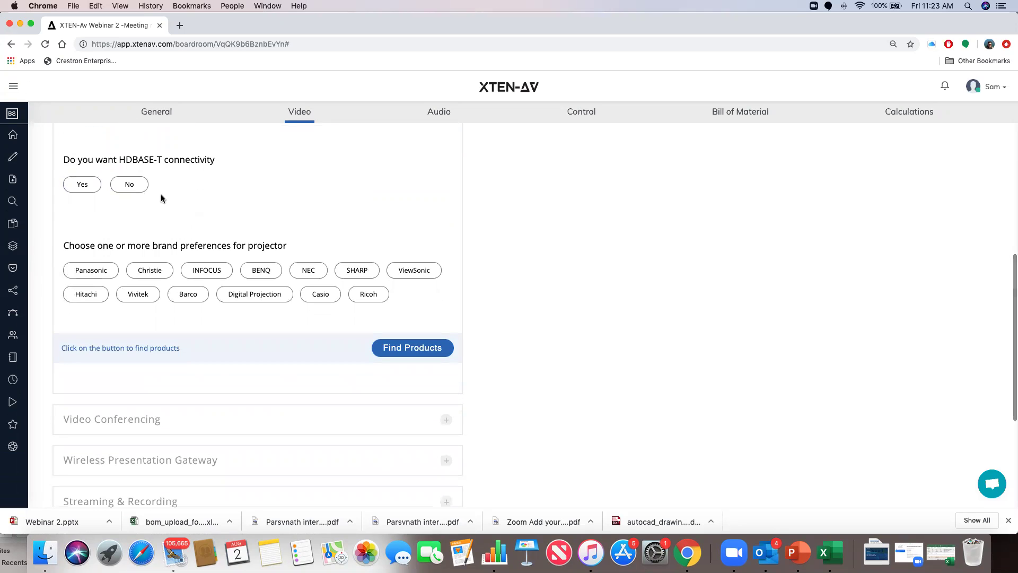
Answer No to HDBASE-T connectivity and find projectors with the NEC and SHARP brand preferences.
left_click(131, 186)
left_click(93, 188)
left_click(129, 184)
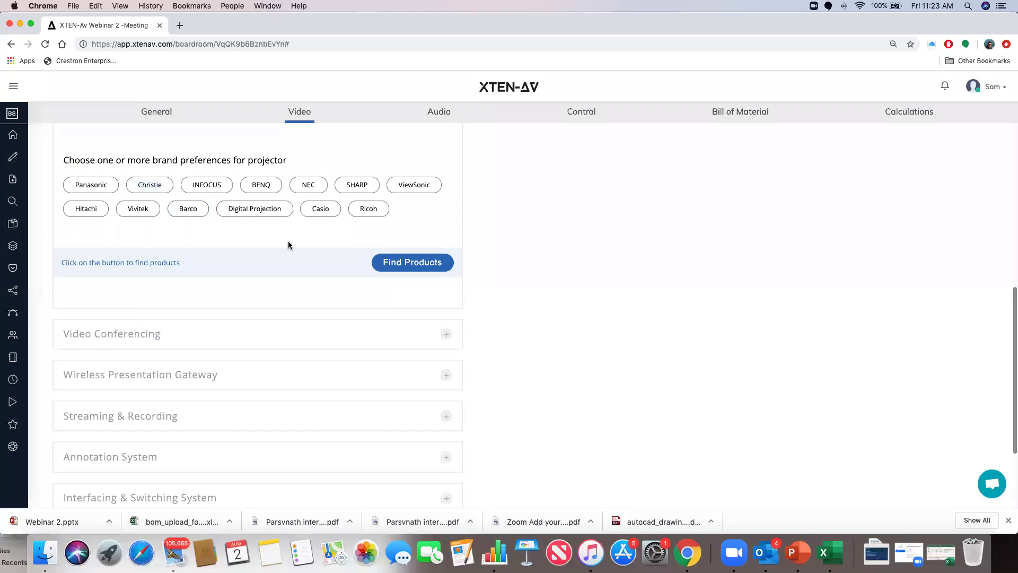
left_click(313, 186)
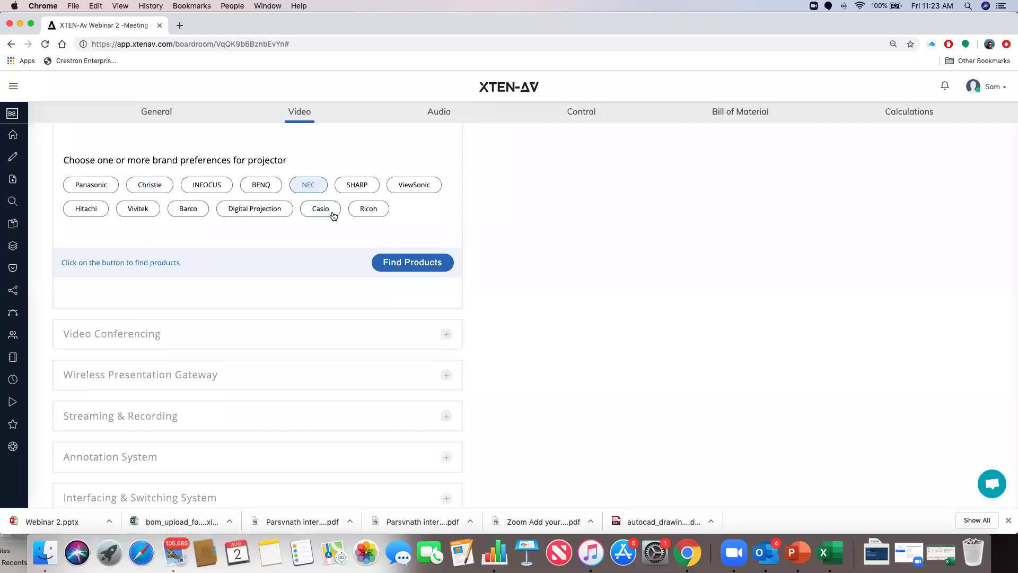
left_click(354, 188)
left_click(397, 260)
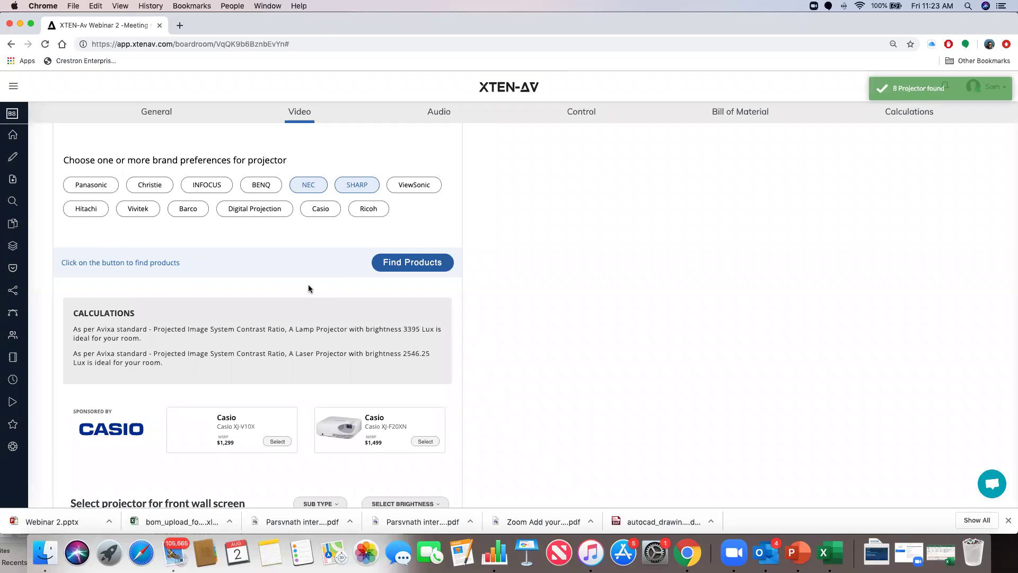
Check the calculated projector brightness and filter the front-wall projectors by the Laser sub type.
scroll(309, 288, "down", 2)
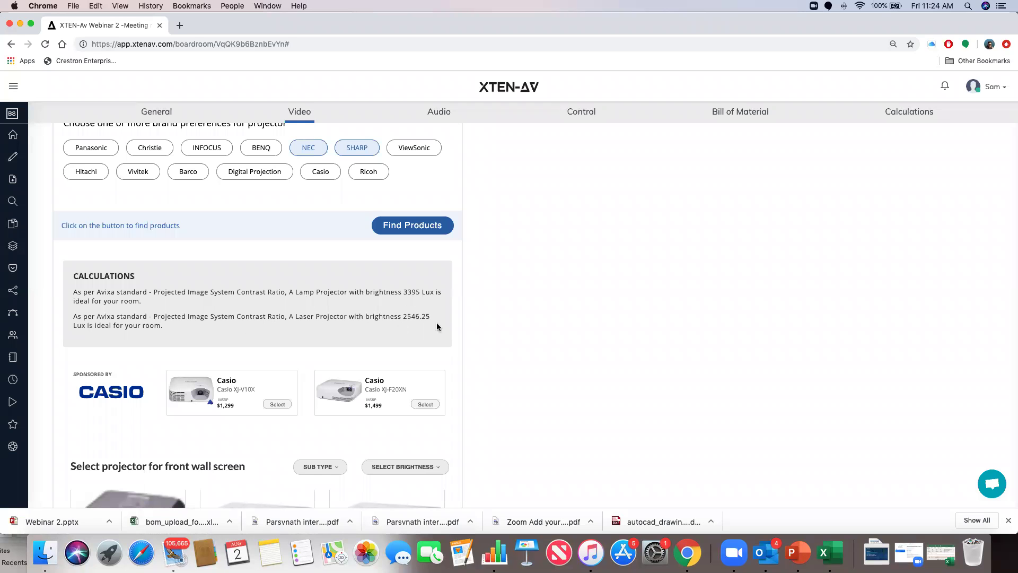
scroll(407, 325, "down", 5)
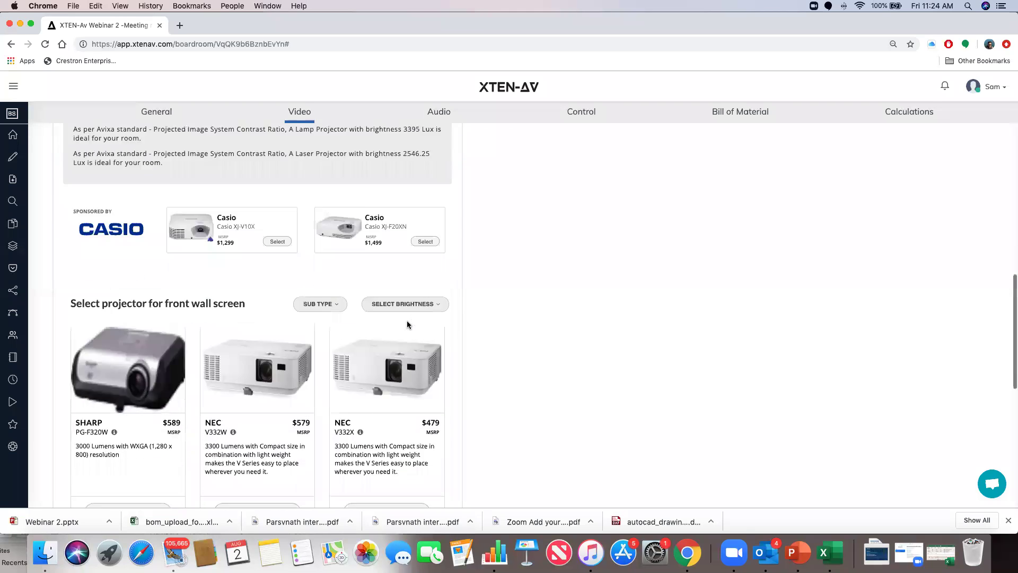
scroll(410, 313, "up", 1)
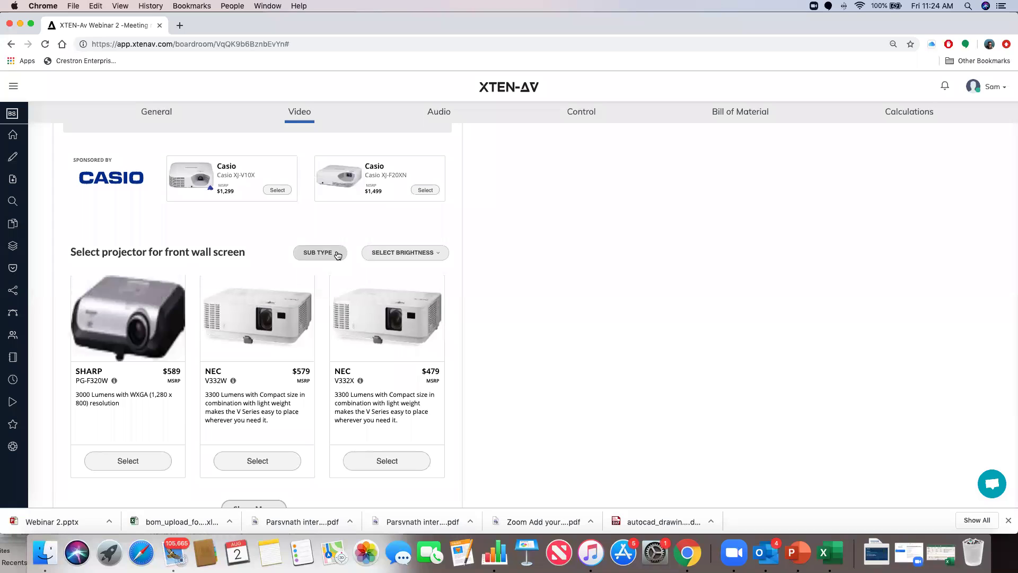
left_click(338, 255)
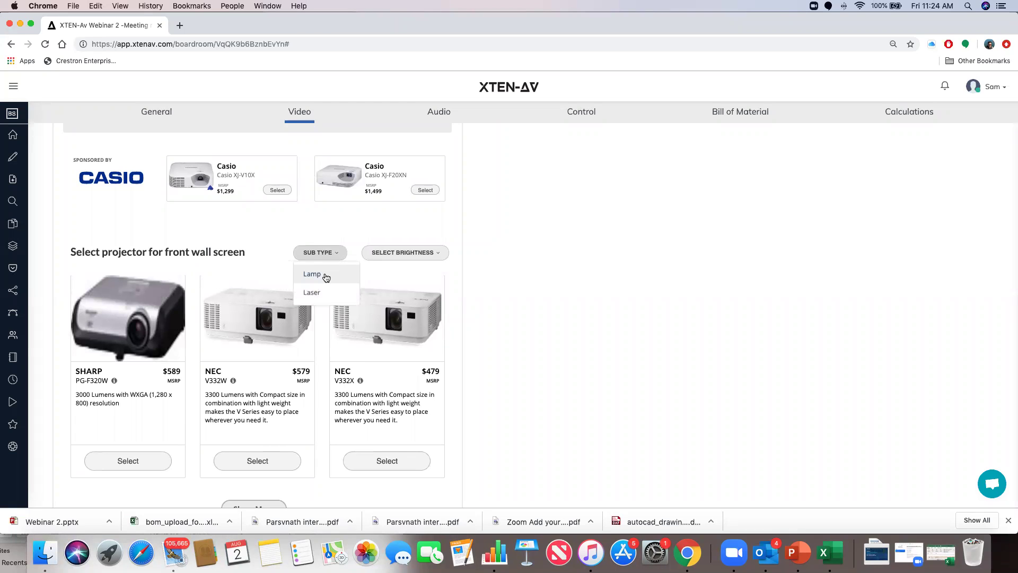
left_click(325, 293)
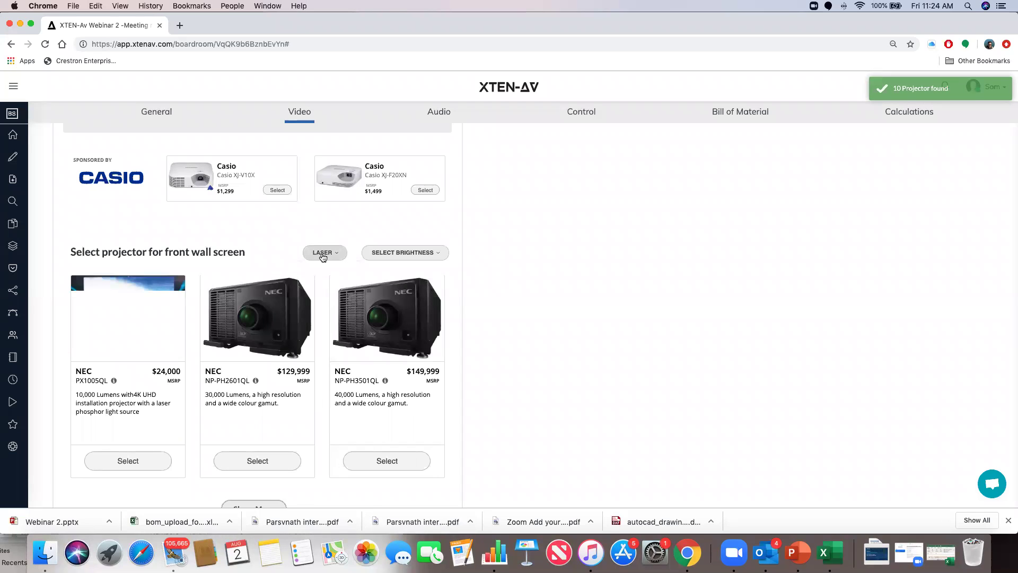
Compare the available projector brightness ranges with the calculated brightness for lamp and laser projectors.
left_click(403, 253)
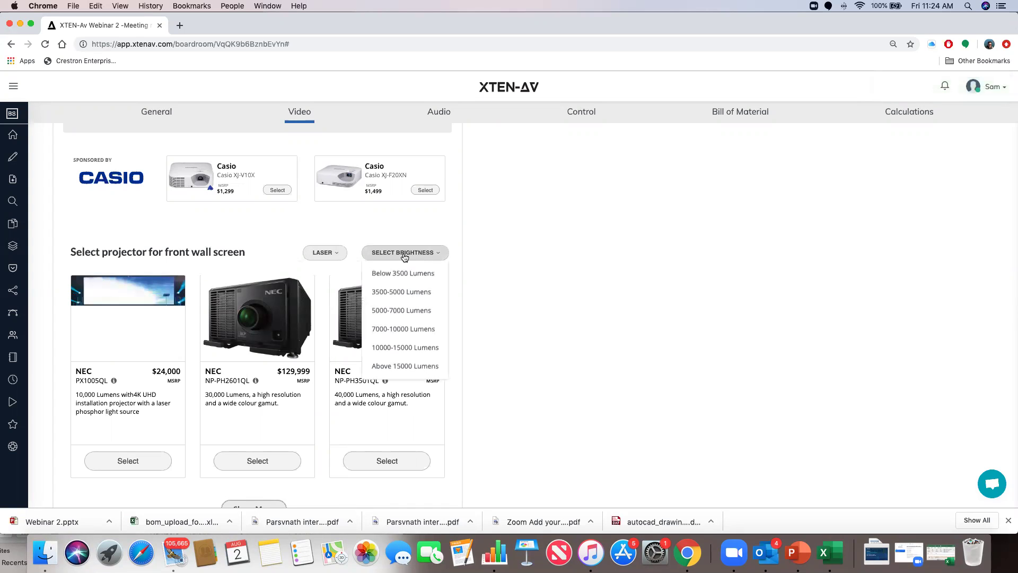
left_click(399, 227)
scroll(399, 226, "up", 5)
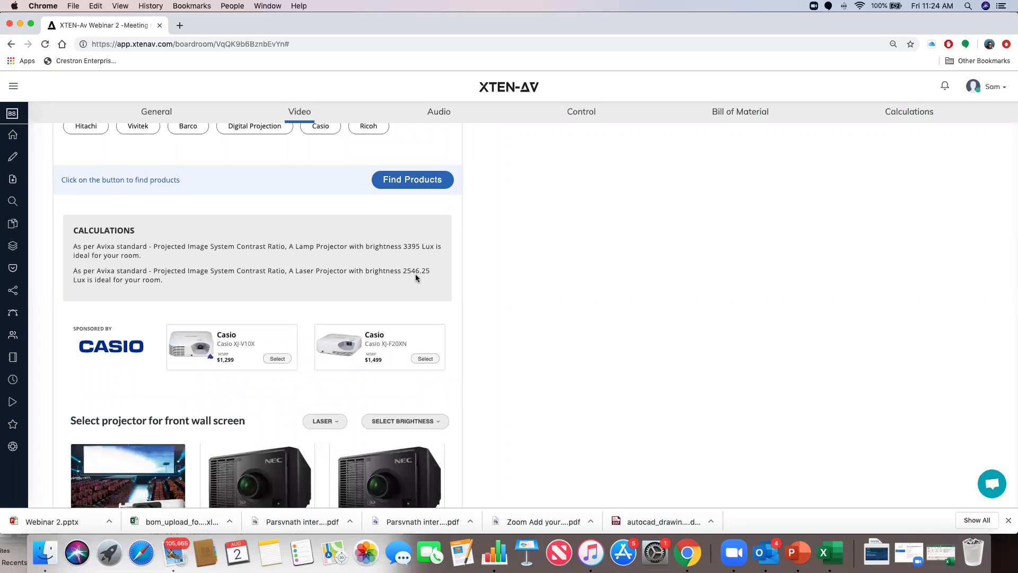
scroll(389, 377, "down", 3)
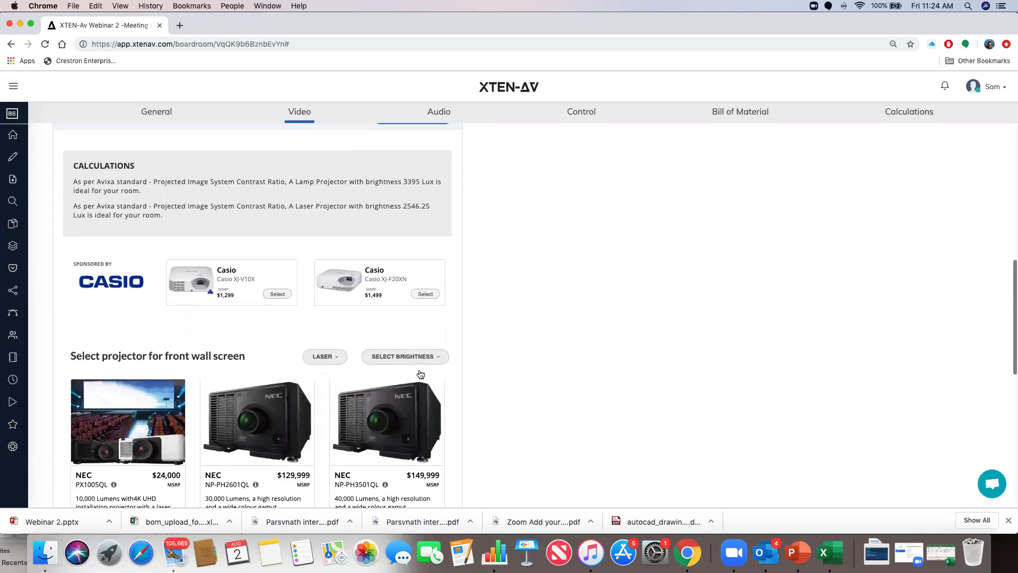
left_click(411, 345)
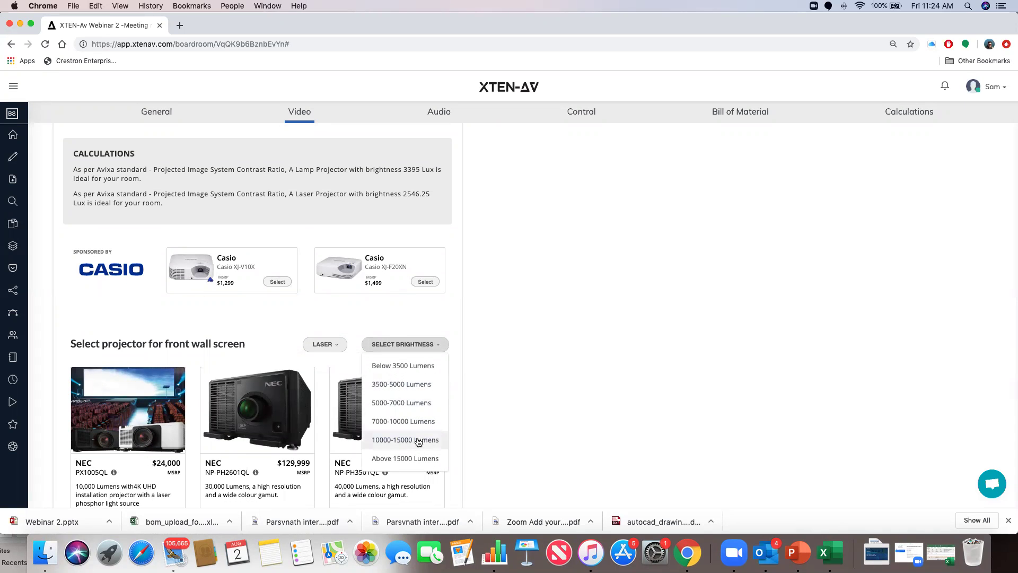
left_click(398, 322)
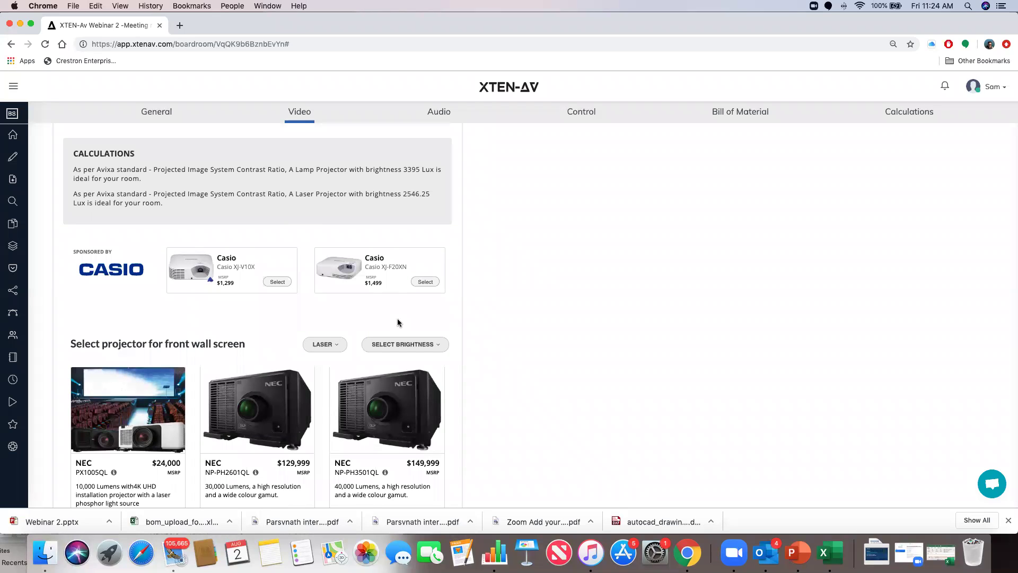
Filter the front-wall projectors by the Lamp sub type and add the NEC M403H to the BOM.
scroll(397, 322, "down", 1)
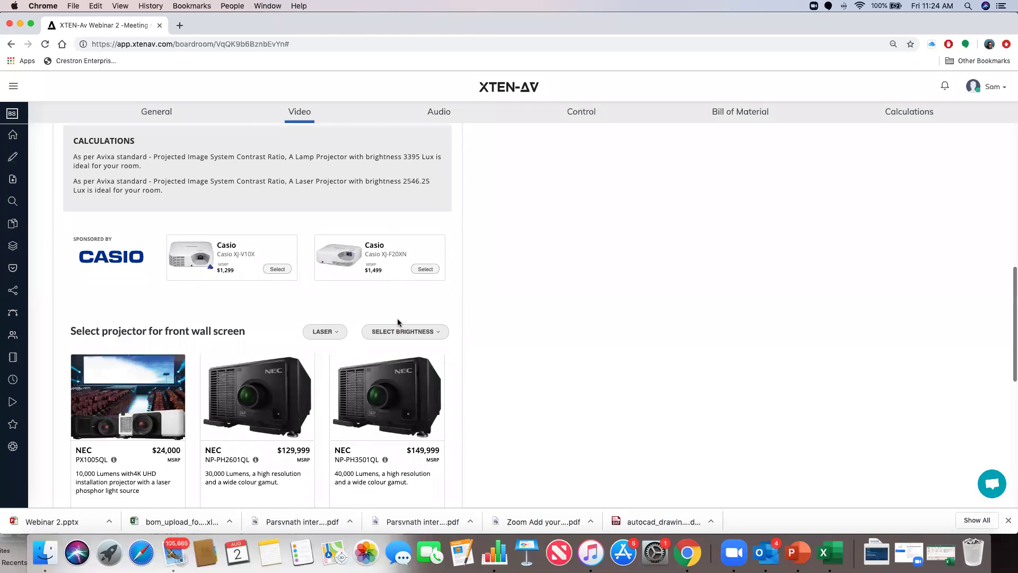
left_click(337, 335)
left_click(325, 350)
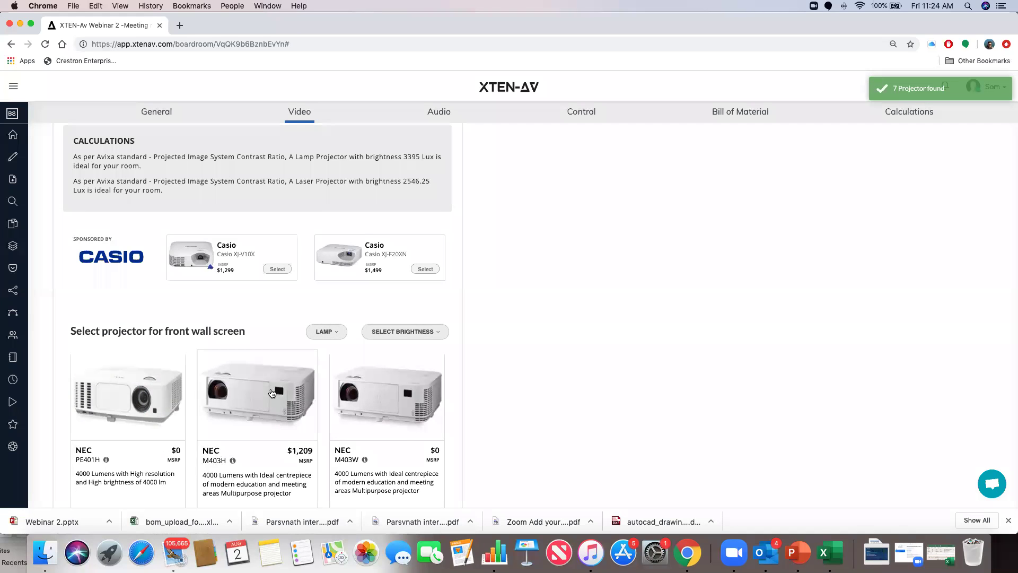
scroll(286, 382, "down", 5)
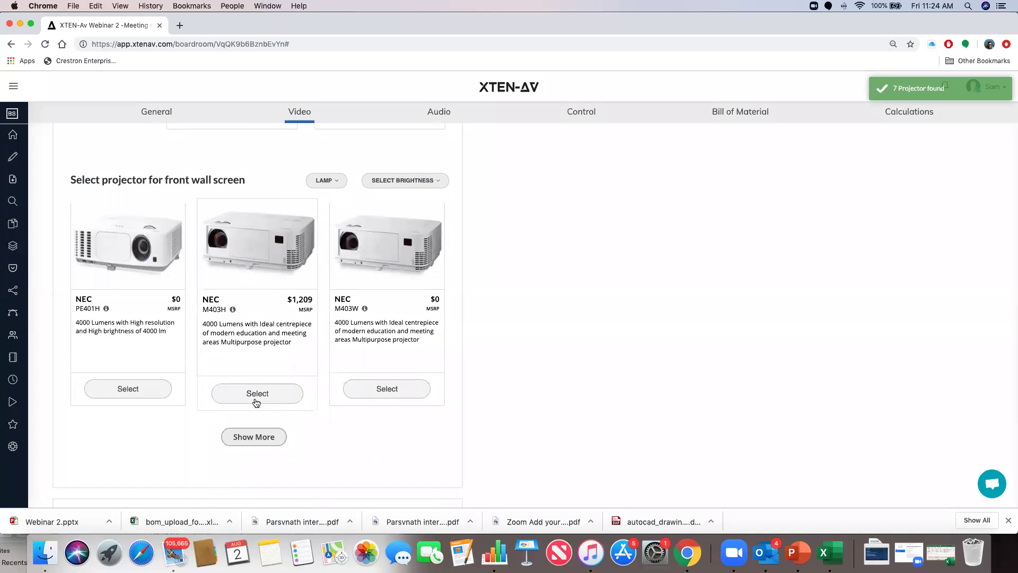
left_click(278, 401)
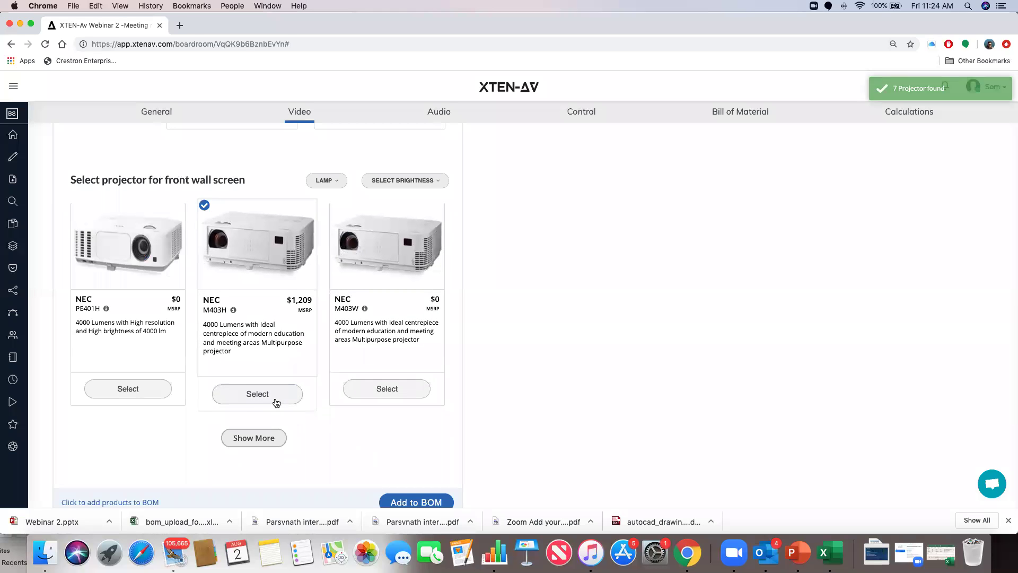
scroll(320, 419, "down", 3)
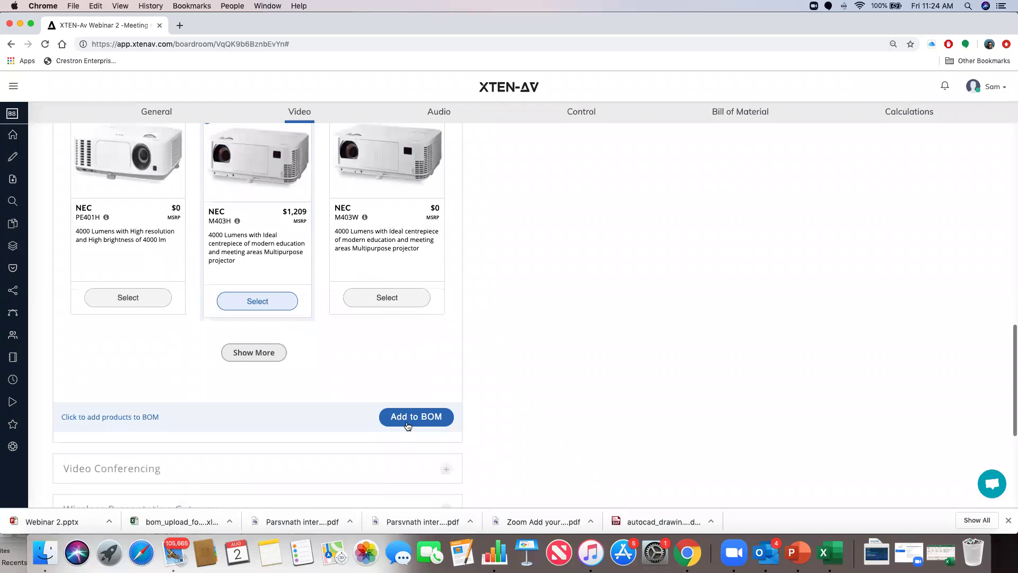
left_click(407, 418)
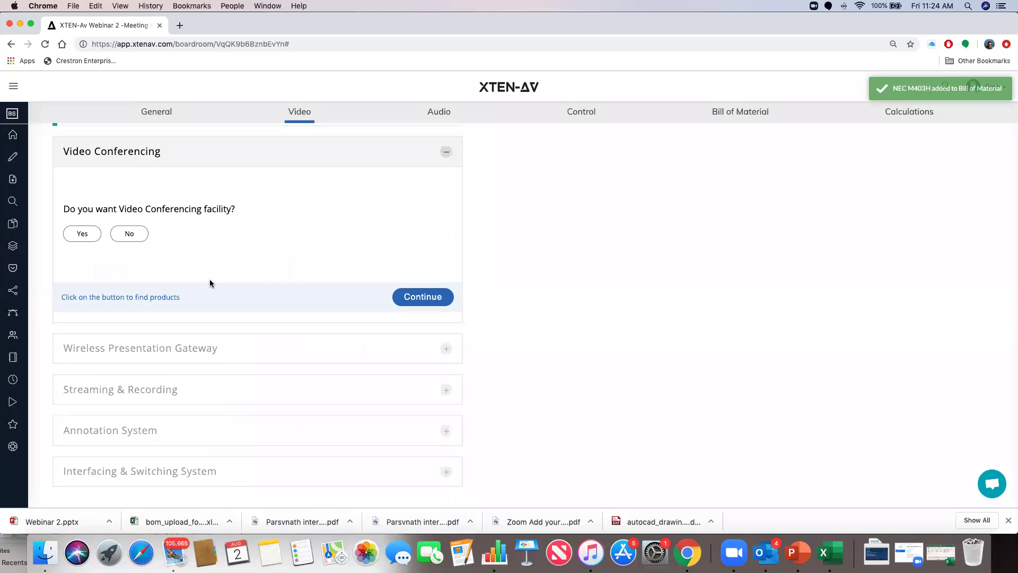
Answer Yes to the Video Conferencing facility and try out the hardware-based, software-based, Both and Package Solution types.
left_click(83, 234)
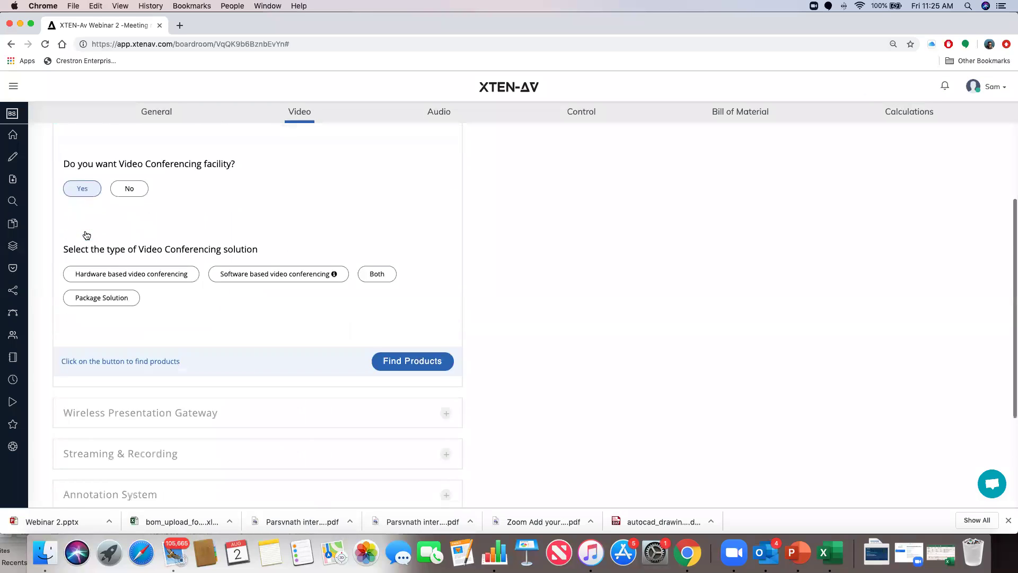
left_click(157, 184)
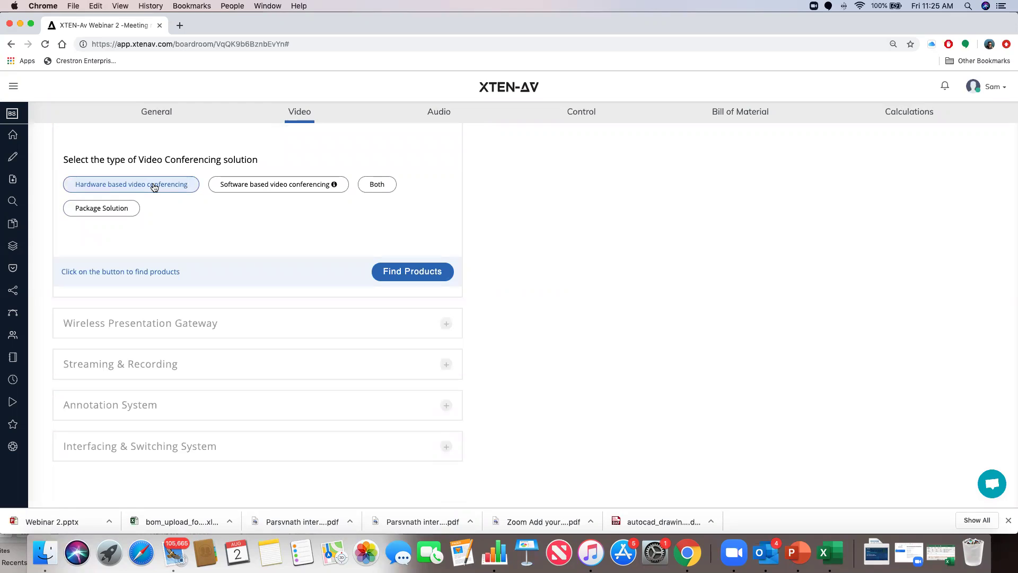
left_click(240, 187)
left_click(365, 186)
left_click(113, 212)
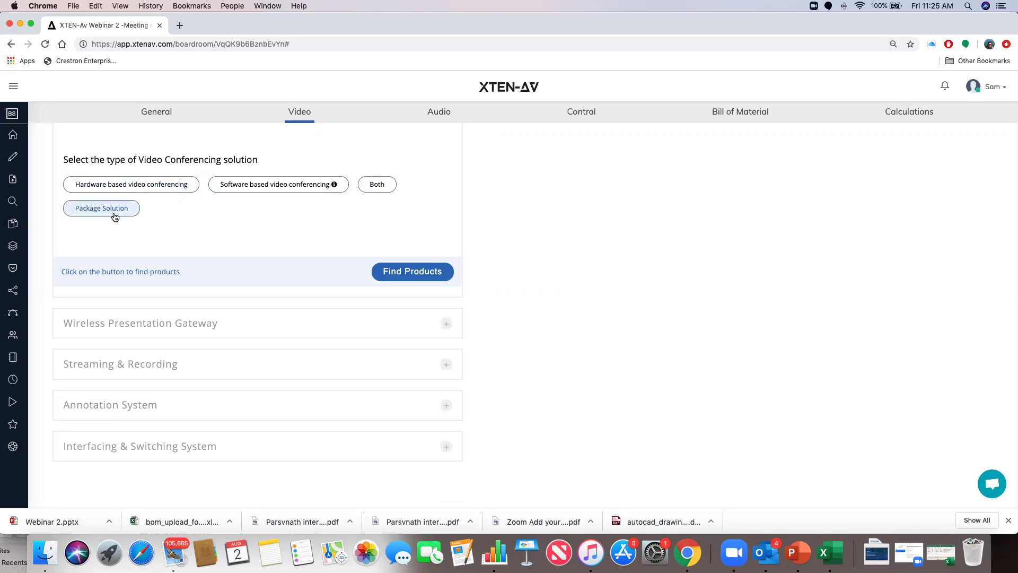
left_click(133, 191)
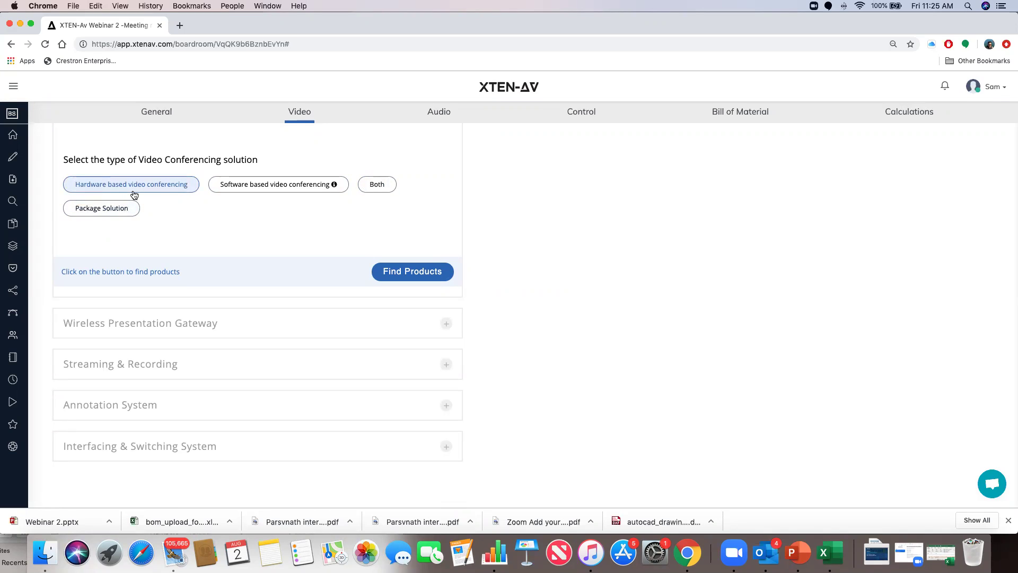
left_click(244, 186)
mouse_move(335, 186)
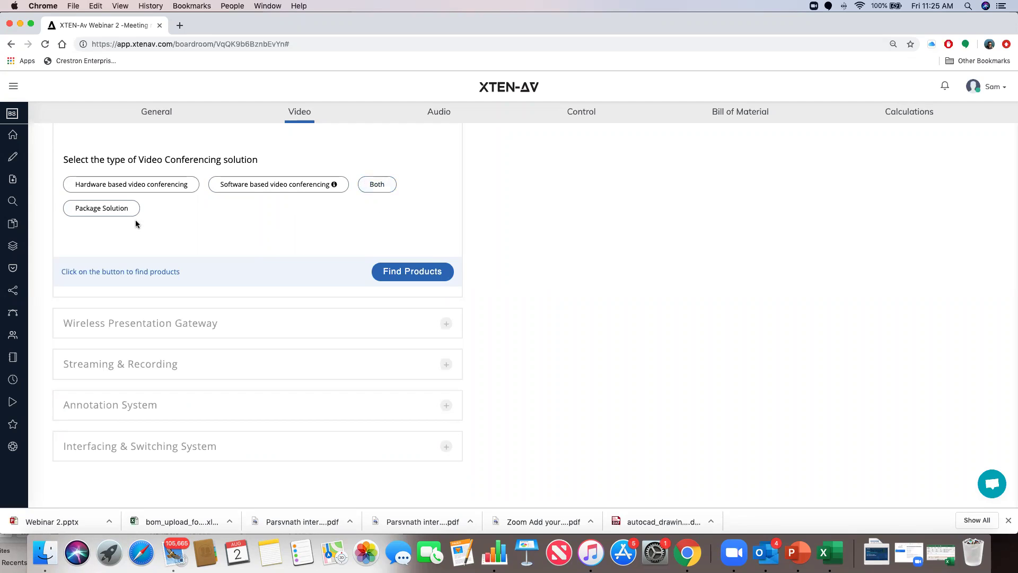
Find Package Solution products for video conferencing with the Cisco brand preference and review the Webex packages offered.
left_click(91, 208)
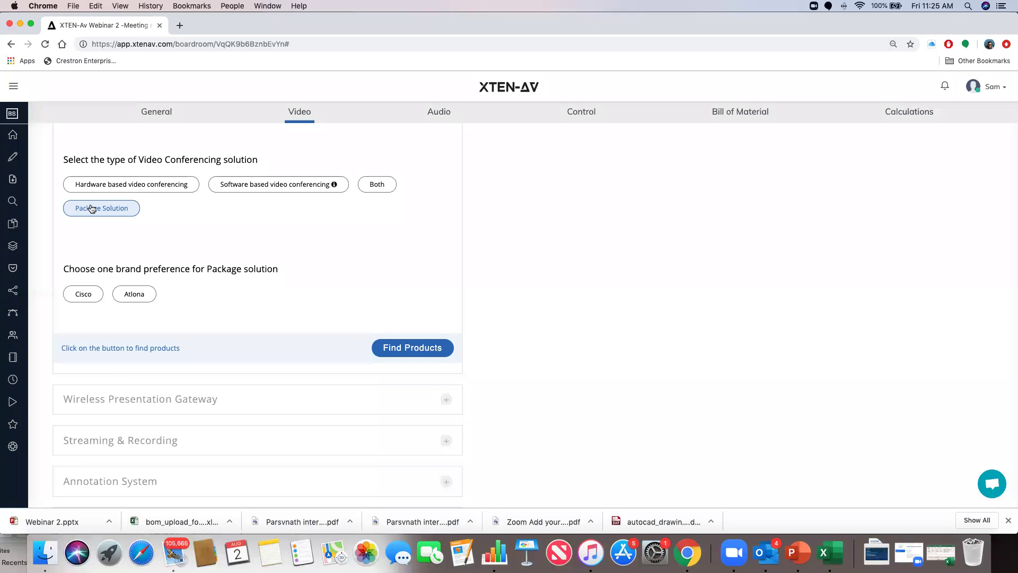
left_click(84, 293)
left_click(442, 347)
scroll(301, 282, "down", 1)
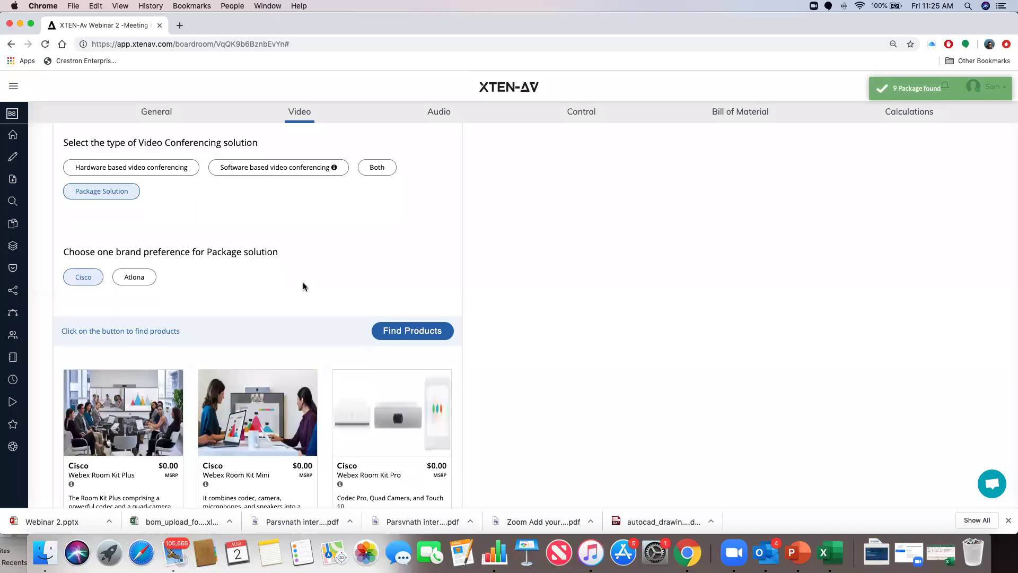
scroll(303, 286, "down", 4)
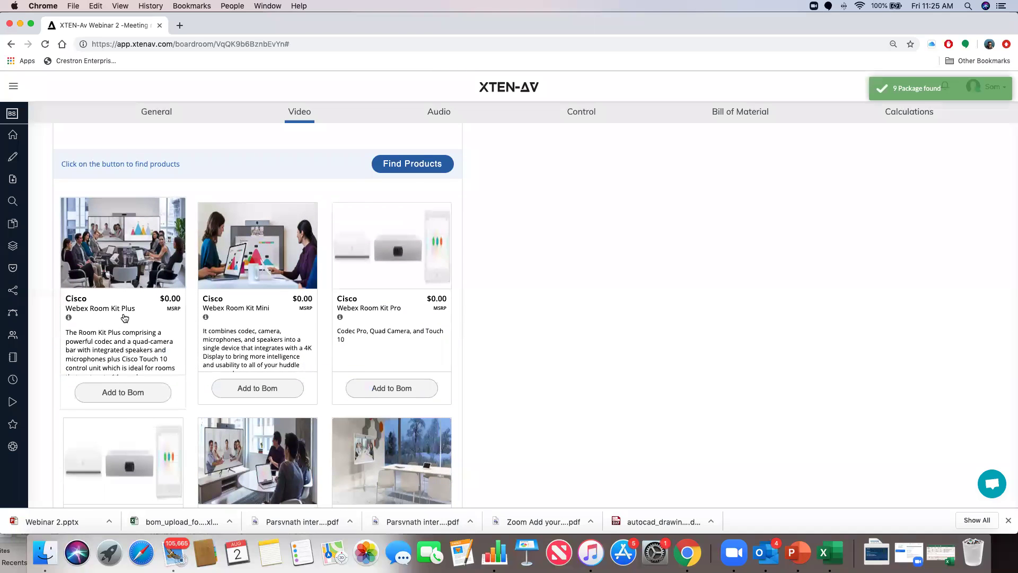
scroll(391, 320, "down", 1)
scroll(390, 321, "down", 10)
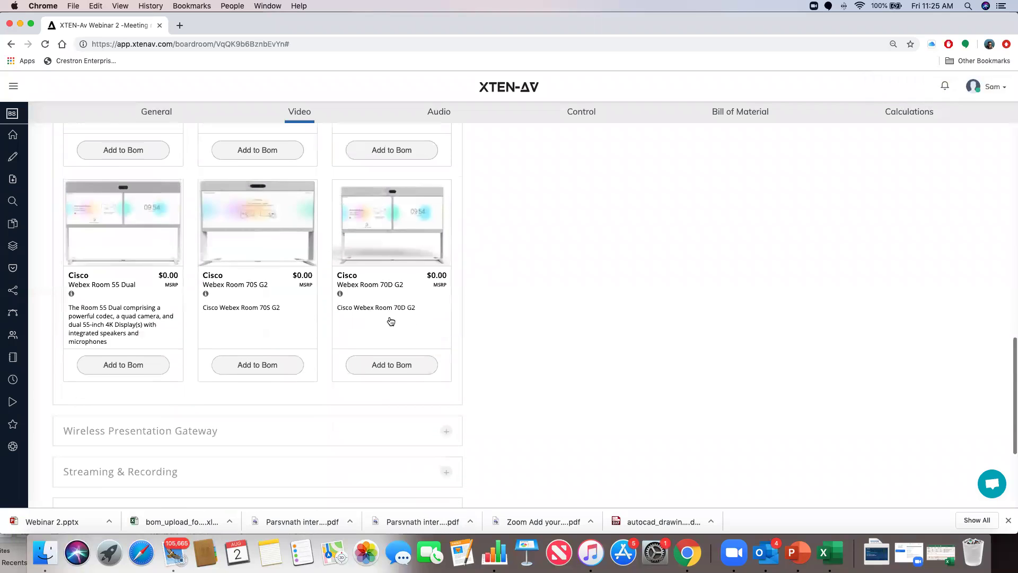
scroll(390, 321, "up", 14)
scroll(390, 321, "up", 2)
Find hardware-based video conferencing products with 1 main camera and the Cisco brand preference, and review the codecs offered.
left_click(144, 234)
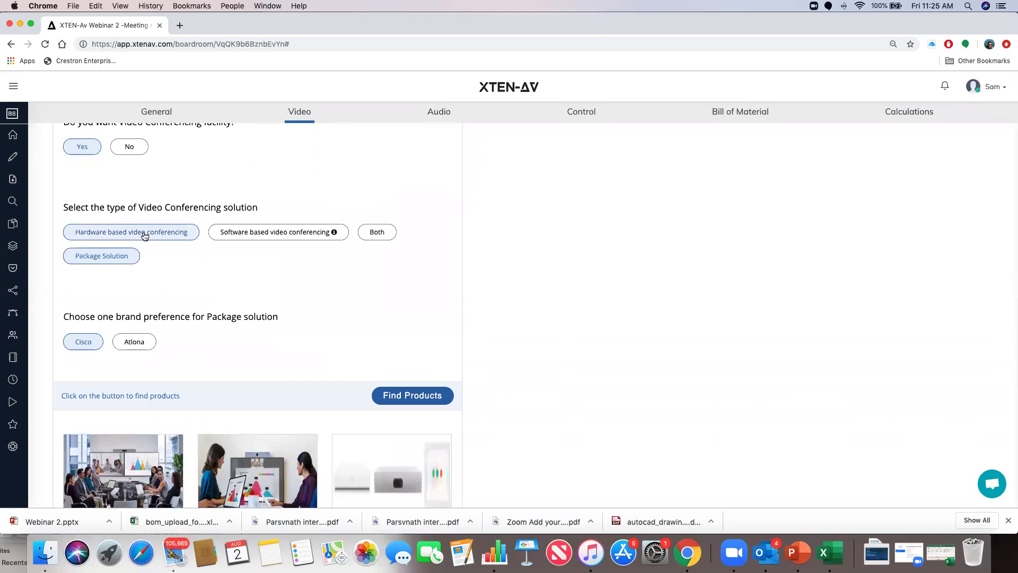
scroll(141, 235, "down", 4)
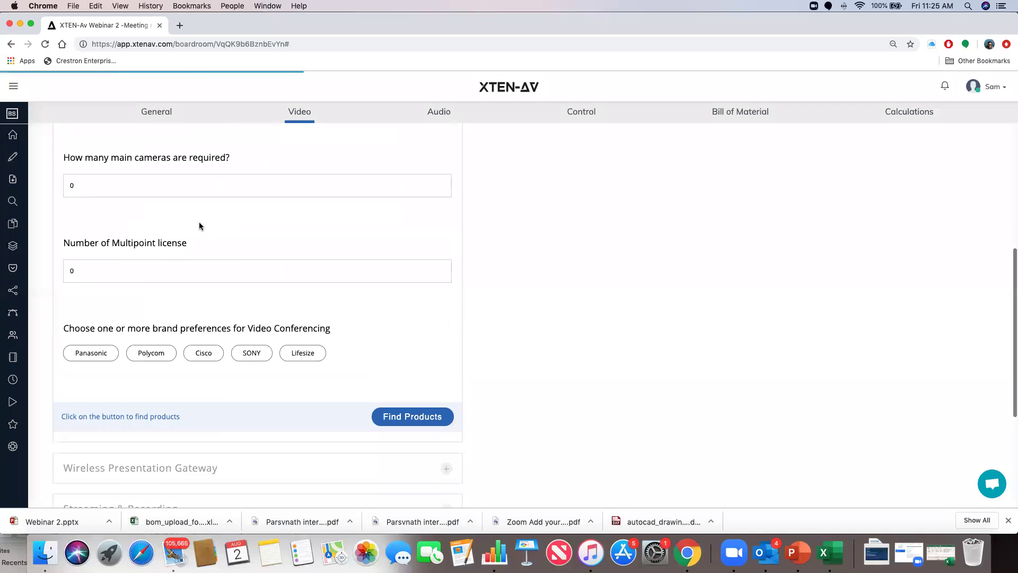
scroll(199, 222, "up", 1)
scroll(199, 221, "up", 2)
scroll(199, 226, "down", 4)
scroll(146, 218, "up", 3)
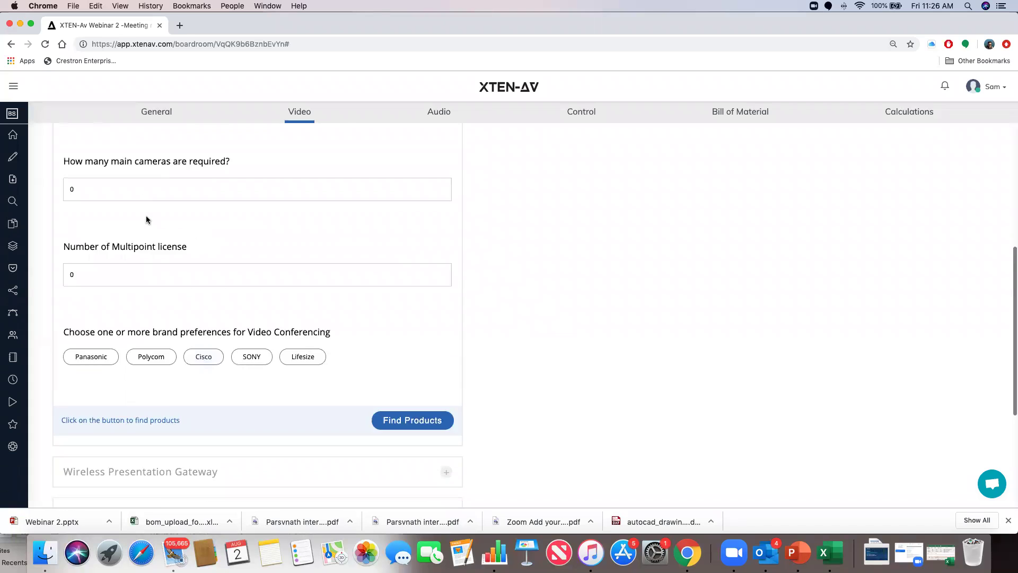
left_click(96, 265)
key("BackSpace")
type("1")
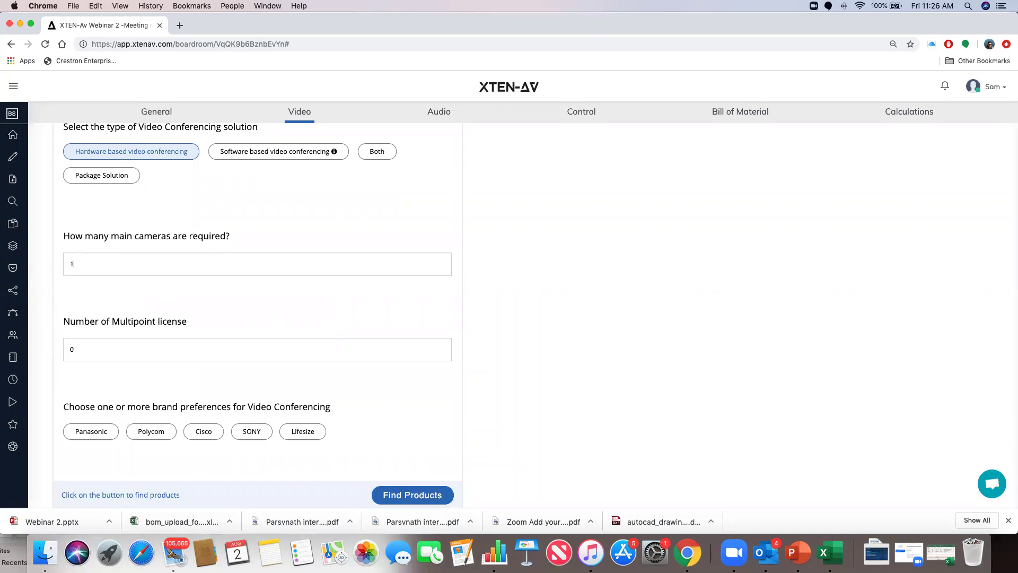
left_click(202, 429)
left_click(438, 493)
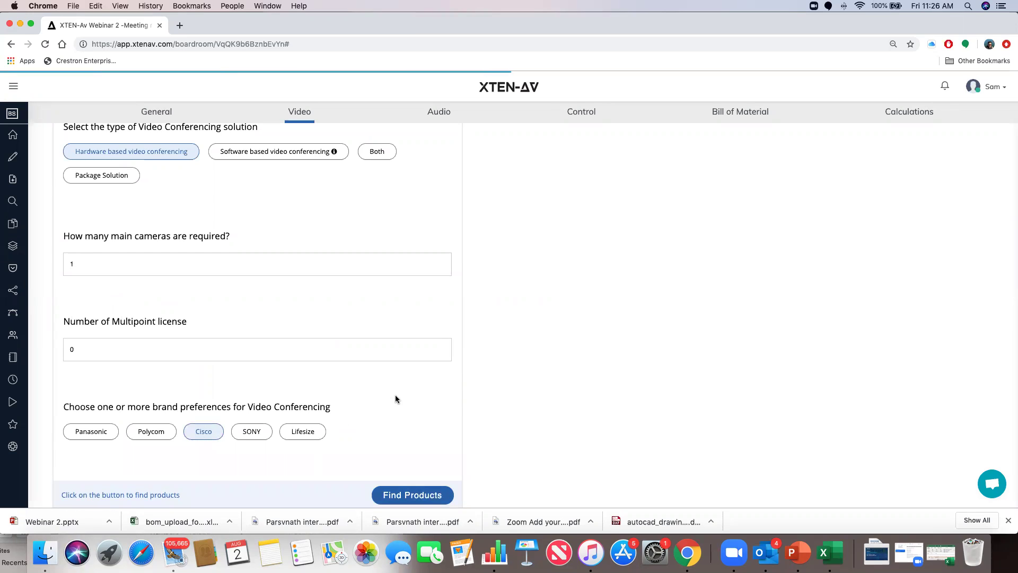
scroll(395, 398, "down", 5)
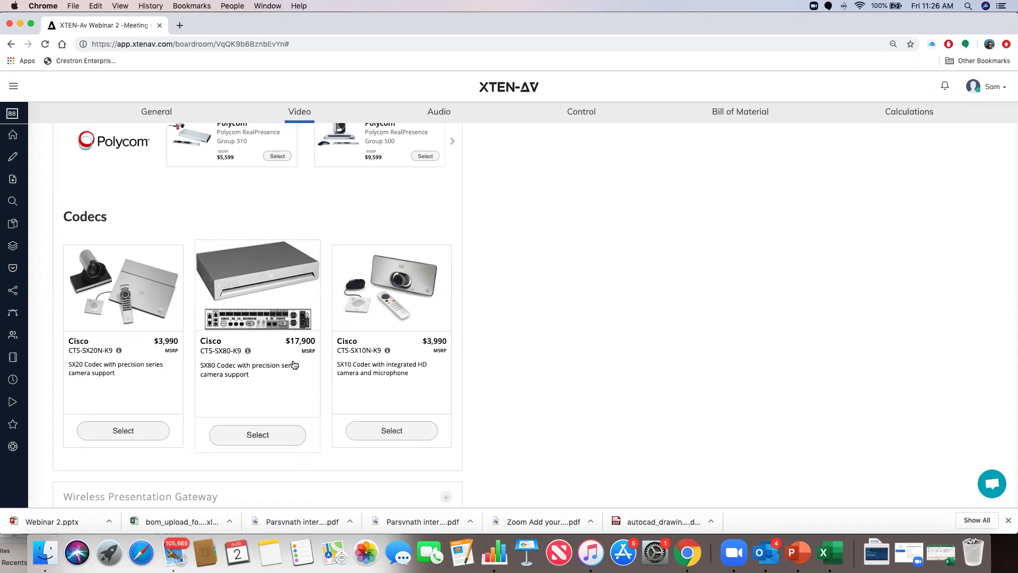
Change the type of Video Conferencing solution to Both.
scroll(293, 363, "up", 10)
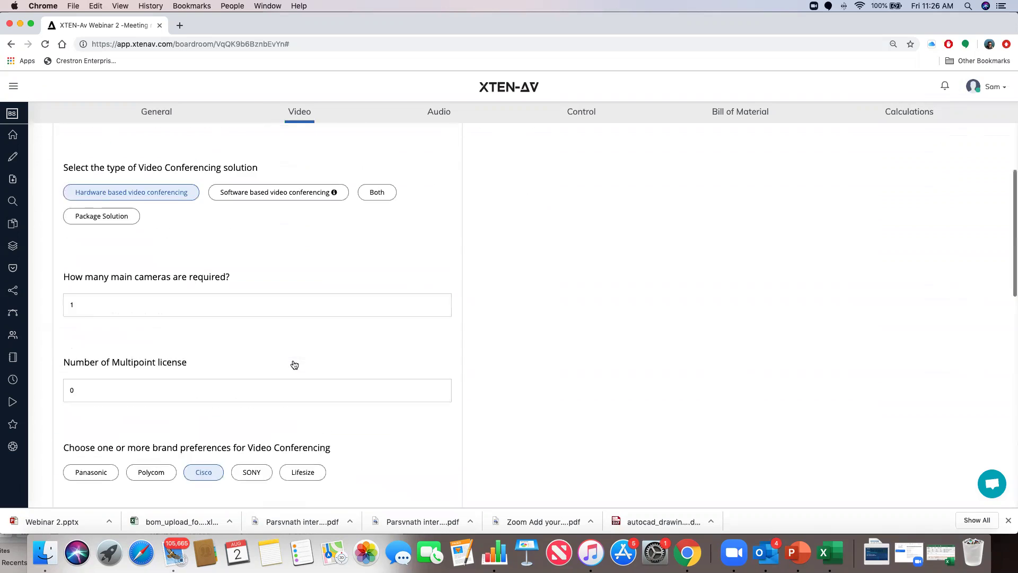
left_click(126, 325)
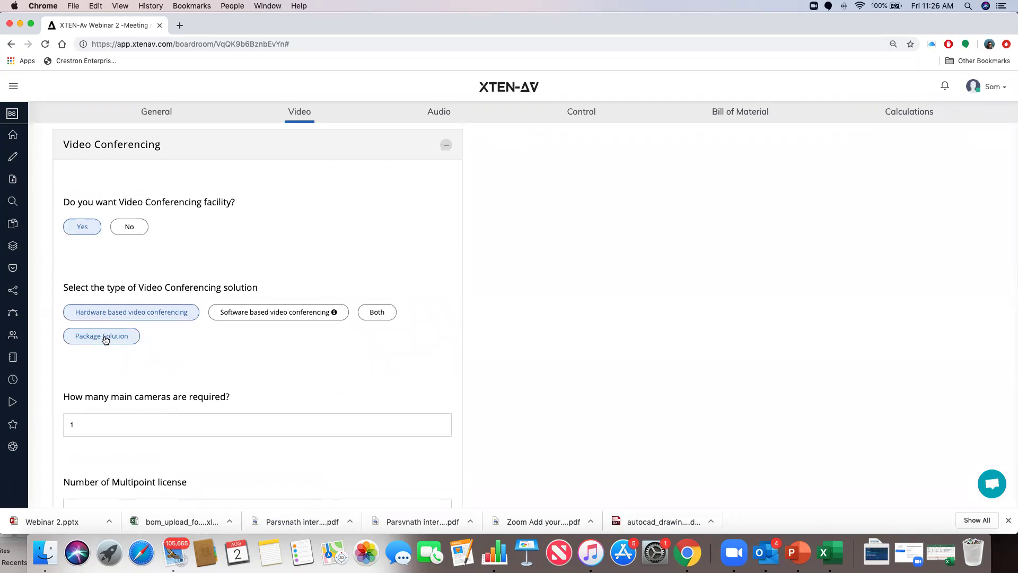
scroll(204, 350, "down", 2)
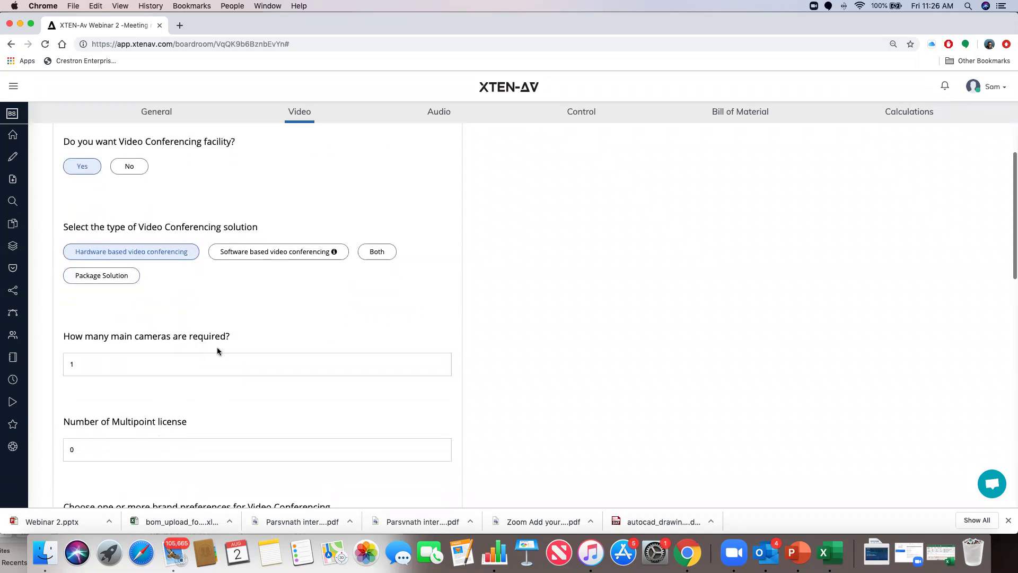
left_click(376, 253)
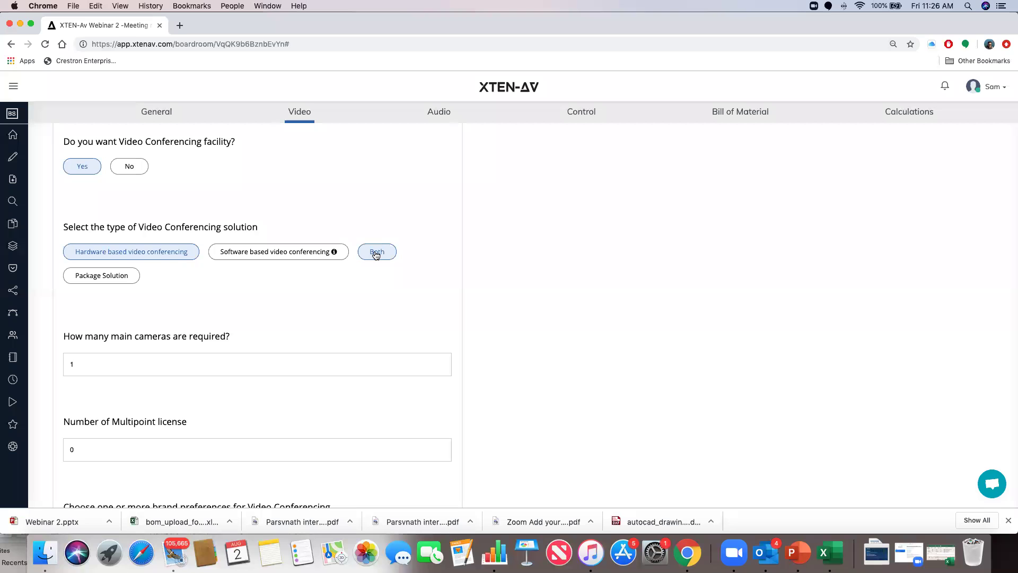
scroll(376, 252, "down", 3)
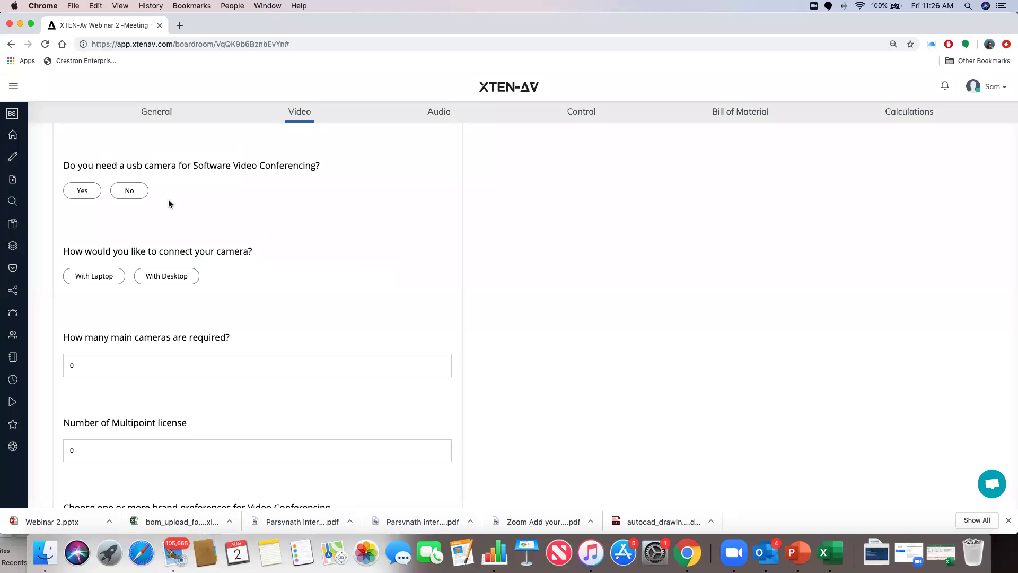
Answer Yes to needing a USB camera, set 1 USB camera, and choose to connect it With Laptop.
left_click(82, 191)
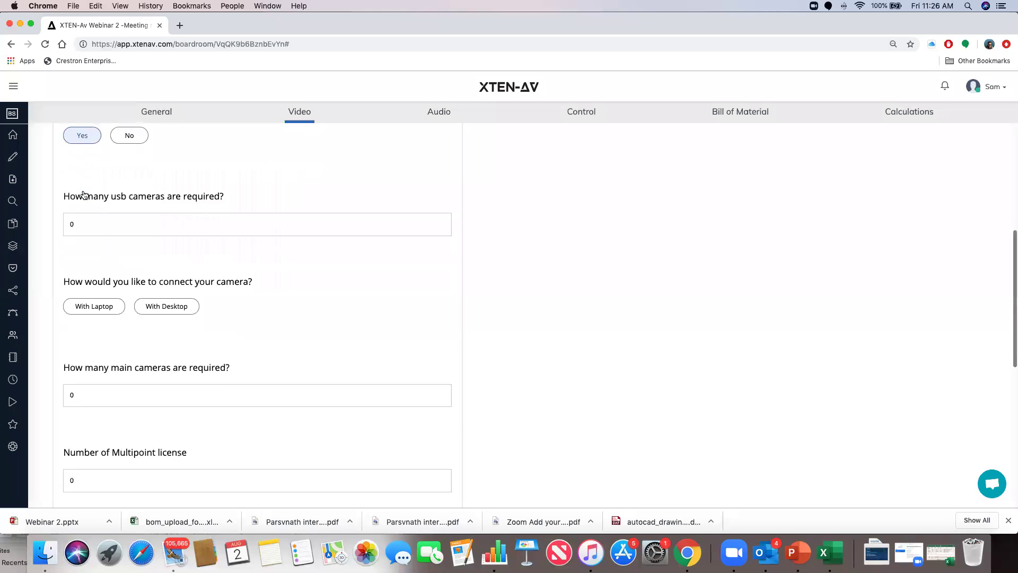
scroll(83, 195, "down", 2)
left_click(82, 190)
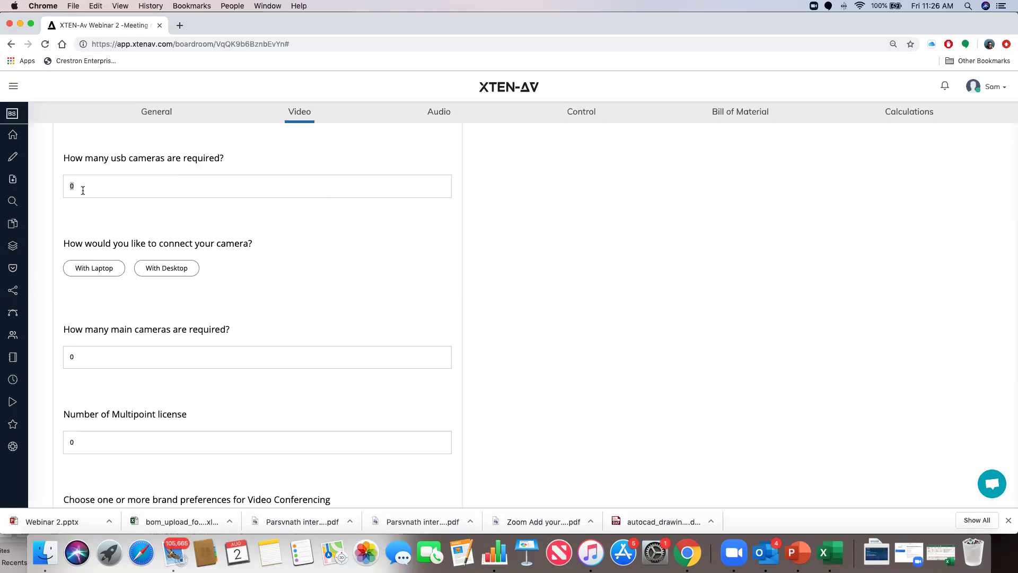
type("1")
left_click(97, 275)
left_click(97, 274)
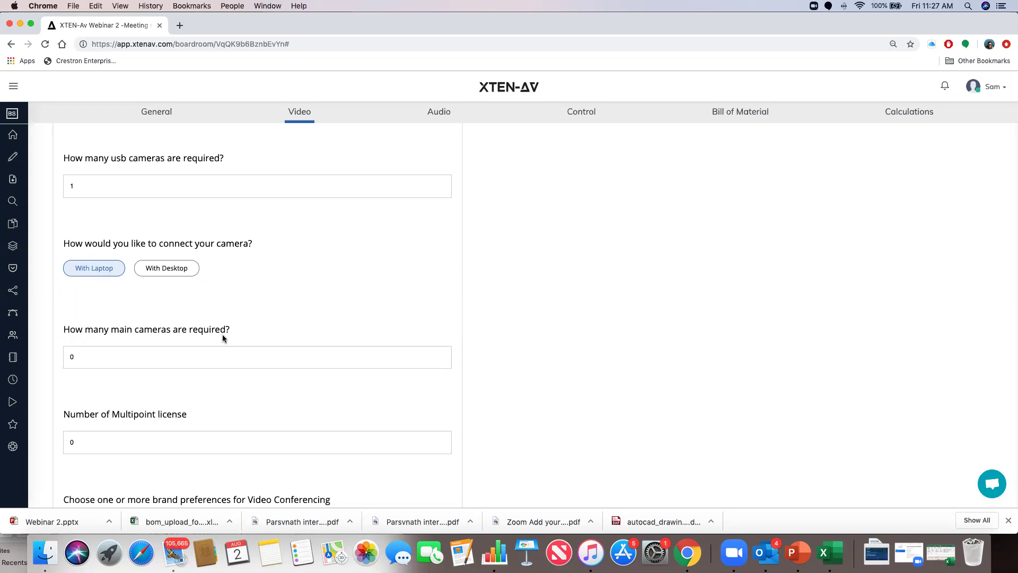
Set the required main cameras to 1 and find video conferencing products with the Cisco brand preference.
left_click(188, 360)
type("1")
scroll(154, 395, "down", 3)
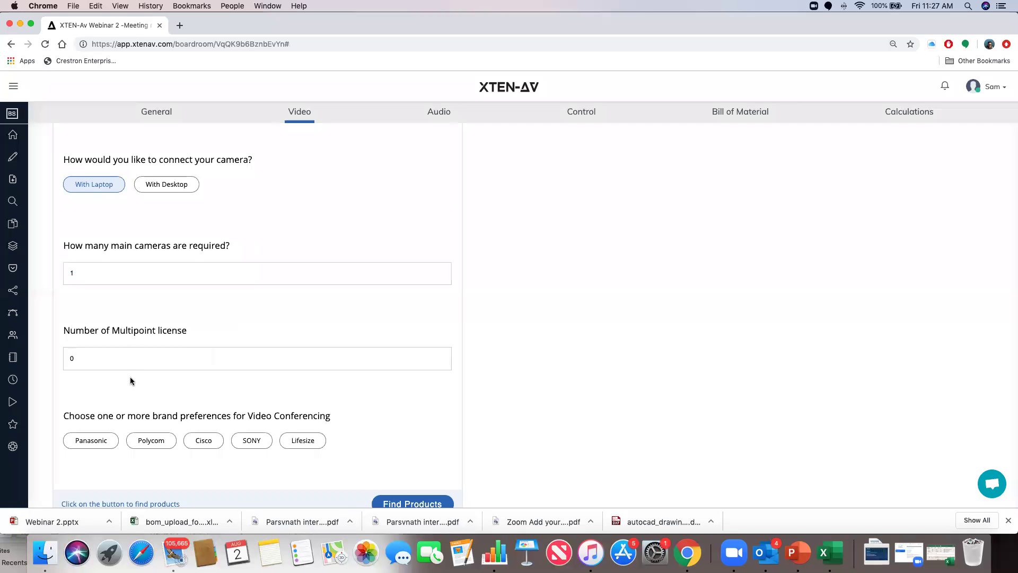
scroll(131, 381, "down", 1)
left_click(199, 391)
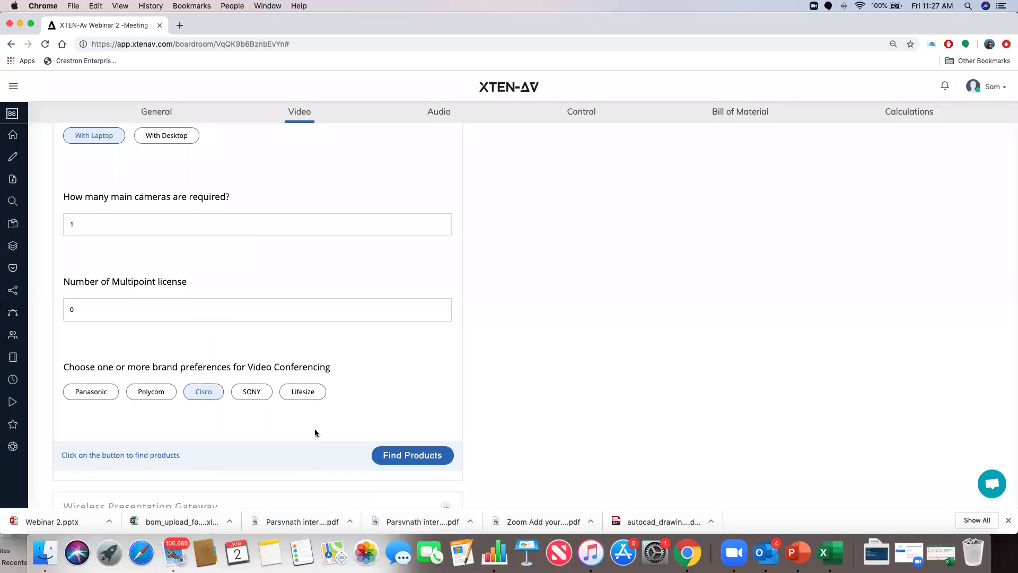
left_click(402, 455)
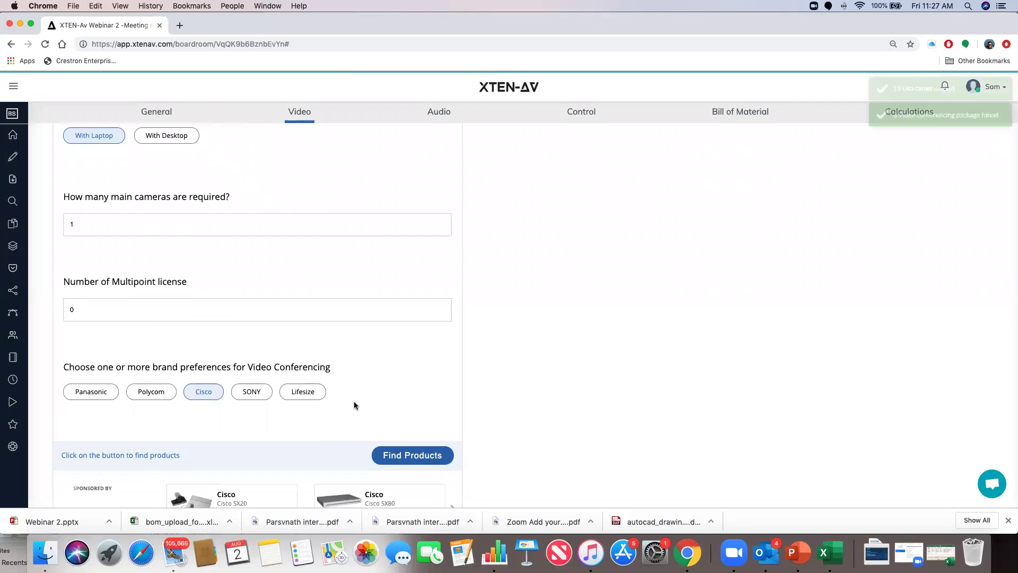
Select the Cisco CTS-SX20N-K9 codec and answer No to connecting both VC outputs to the switcher.
scroll(354, 401, "down", 3)
scroll(354, 405, "down", 5)
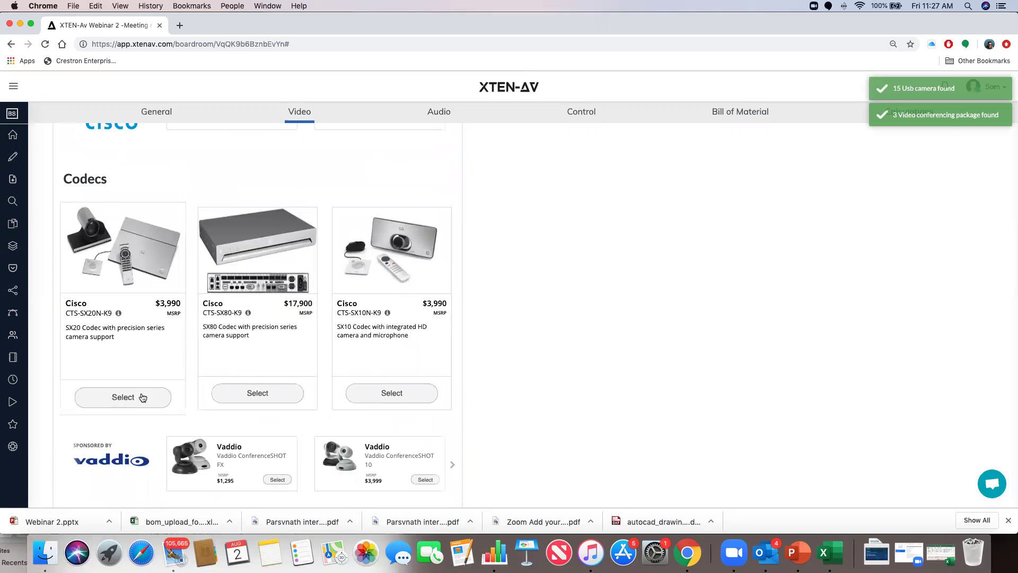
left_click(142, 397)
scroll(144, 376, "down", 4)
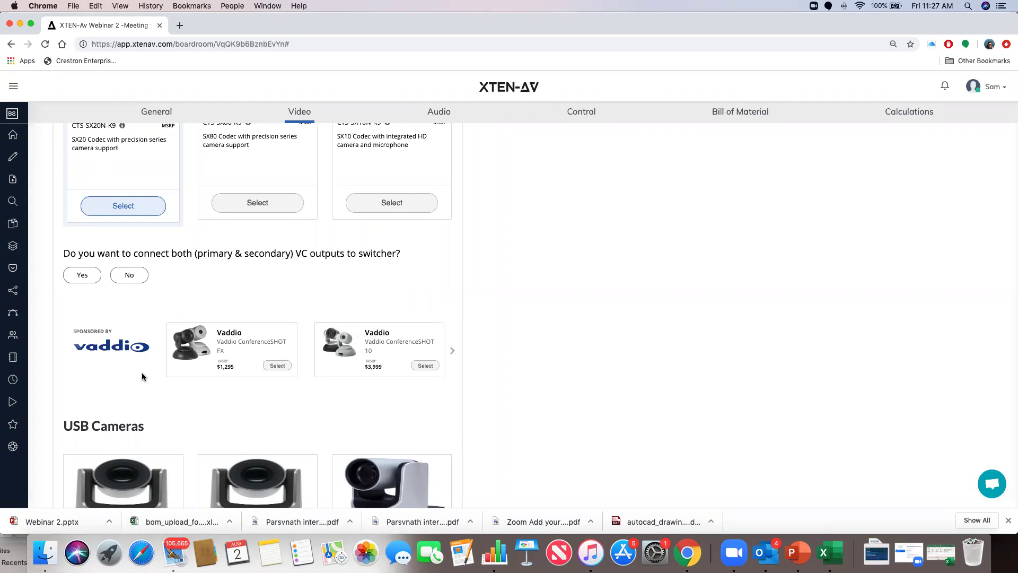
left_click(133, 277)
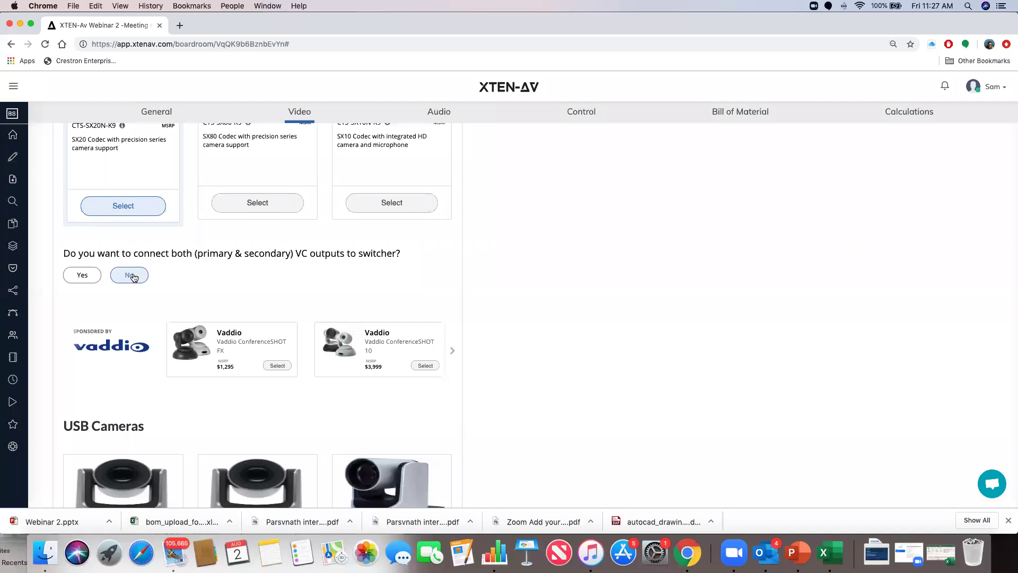
Expand the full list of USB cameras and review the models and prices offered.
scroll(215, 285, "down", 3)
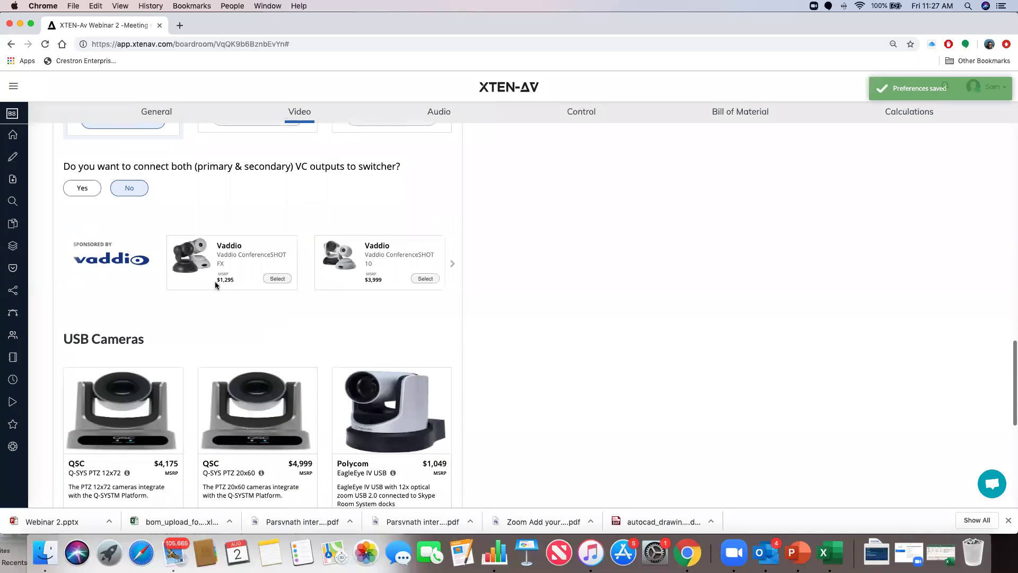
scroll(215, 284, "down", 4)
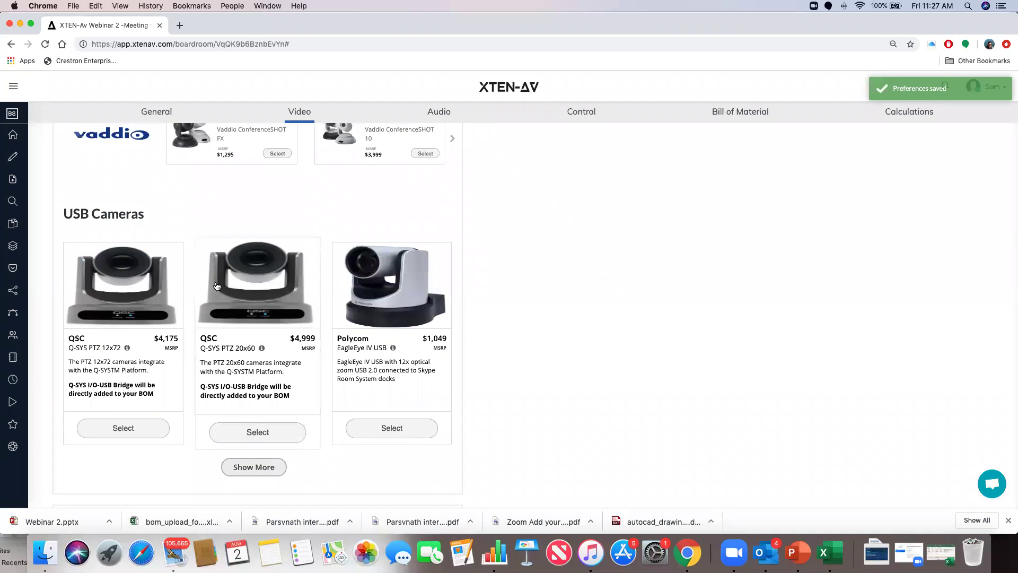
left_click(261, 467)
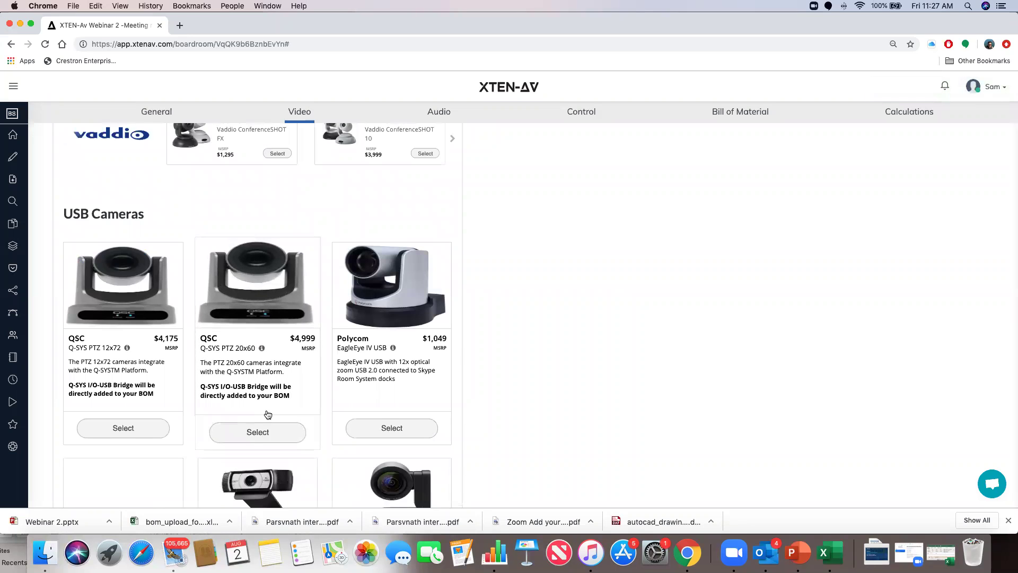
scroll(268, 414, "down", 10)
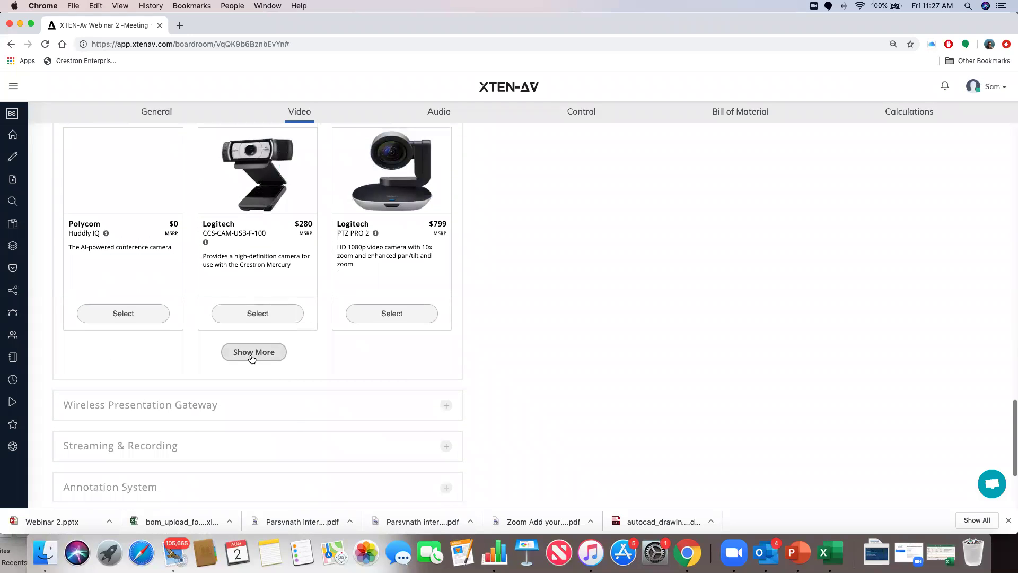
left_click(252, 358)
scroll(259, 346, "up", 5)
scroll(260, 346, "down", 11)
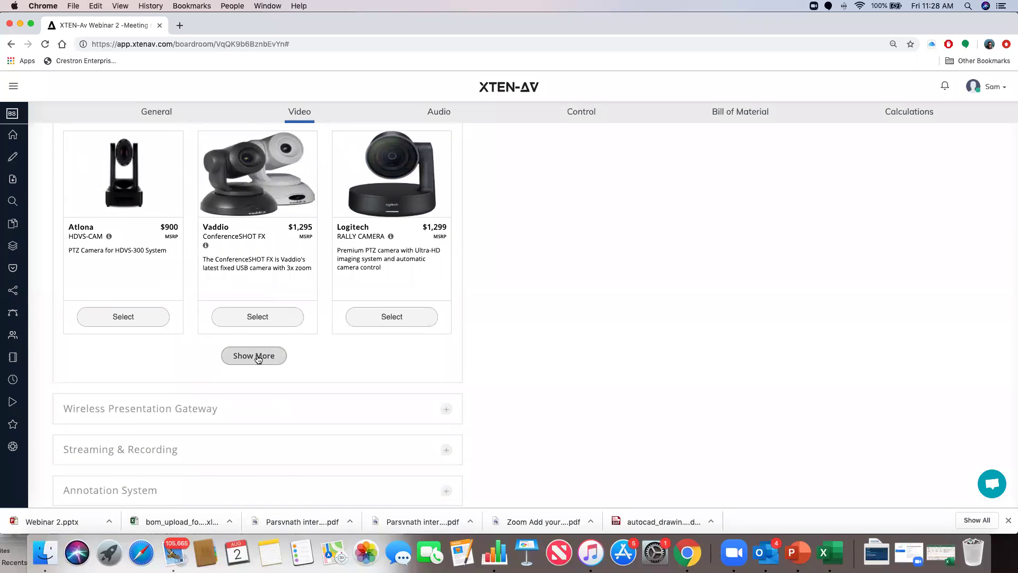
left_click(258, 359)
scroll(261, 365, "down", 7)
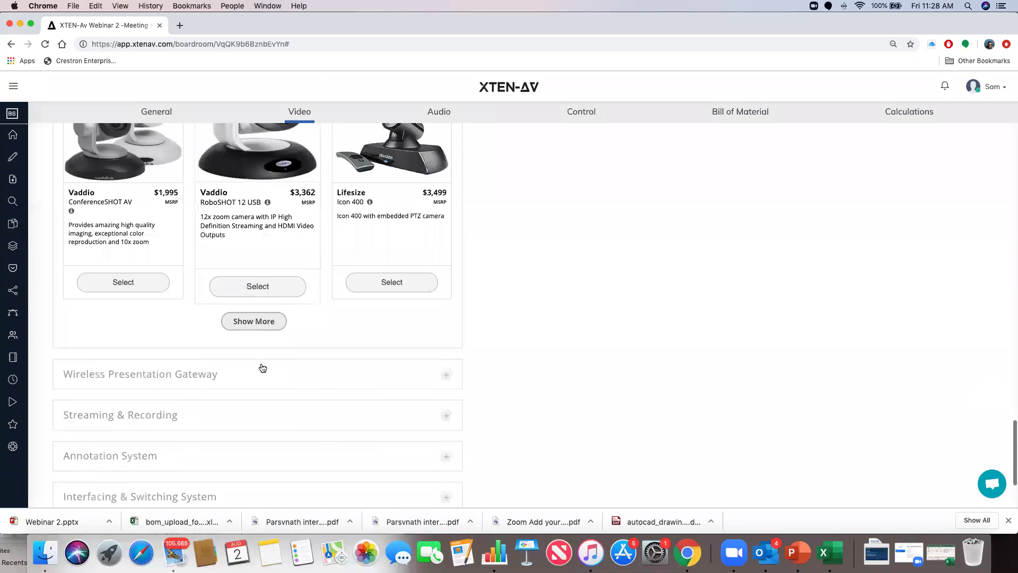
scroll(260, 318, "down", 2)
left_click(255, 267)
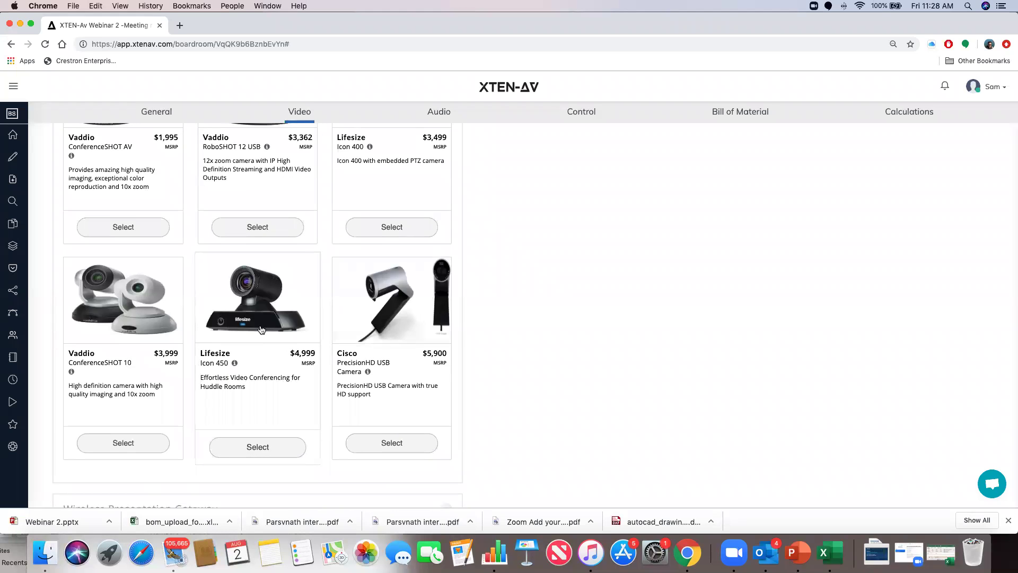
scroll(262, 330, "down", 5)
scroll(261, 330, "up", 14)
scroll(261, 330, "up", 10)
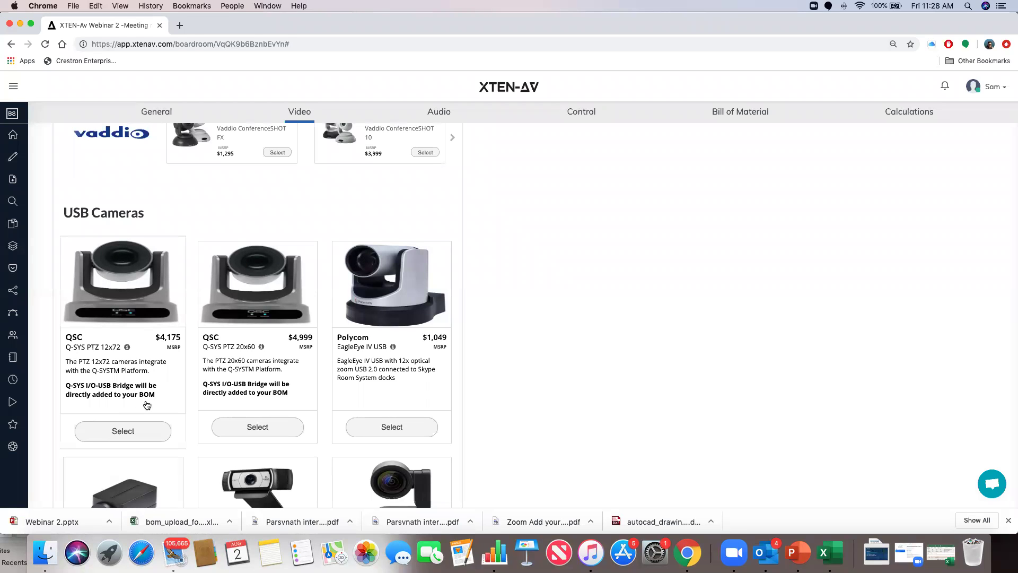
Select the QSC Q-SYS PTZ 12x72 USB camera and add the chosen video conferencing products to the BOM.
left_click(136, 432)
scroll(164, 390, "down", 10)
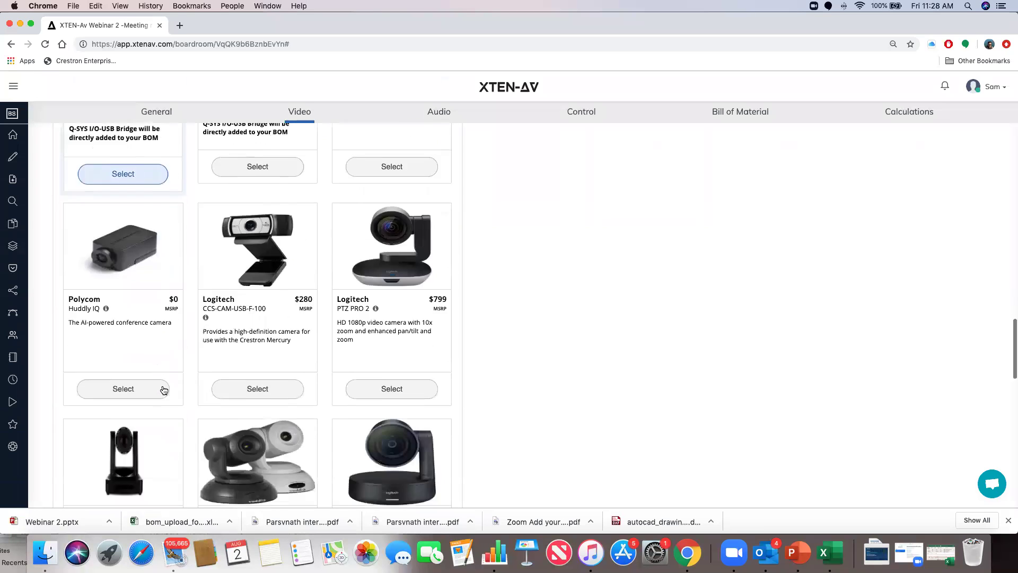
scroll(163, 390, "down", 8)
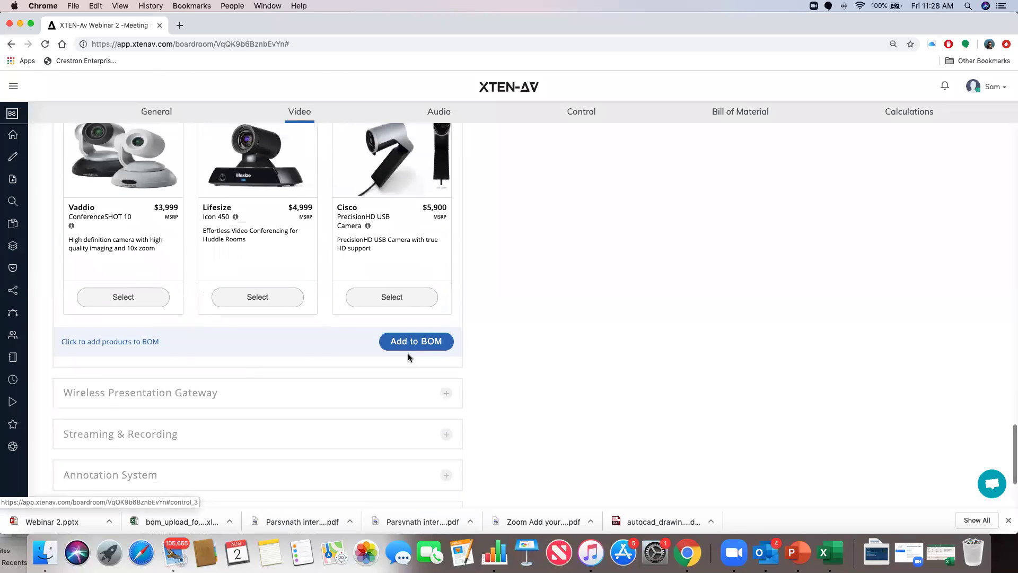
left_click(404, 343)
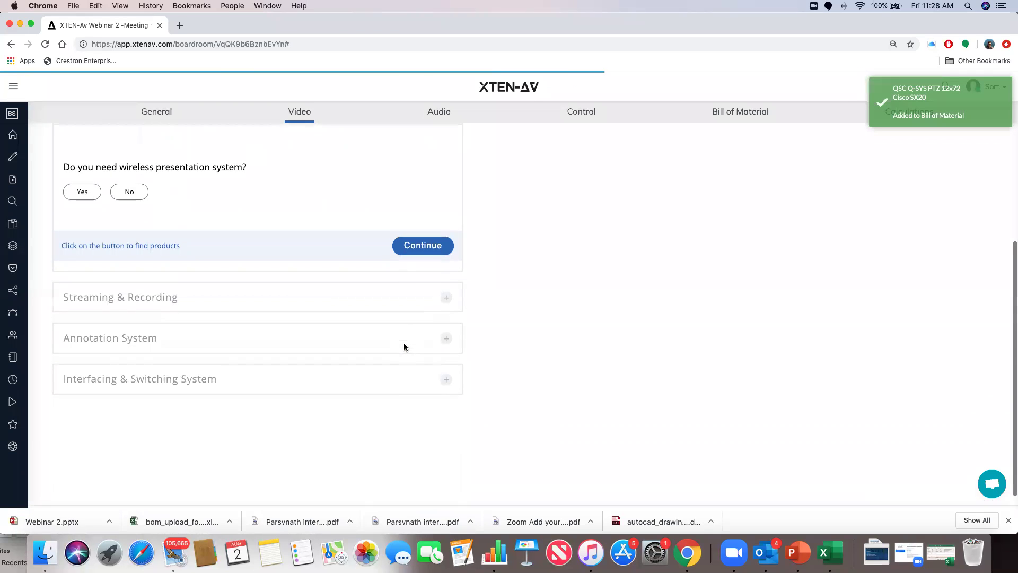
Request a wireless presentation system for 2 simultaneous laptops and find products from the AMX and Barco brands.
scroll(324, 232, "up", 1)
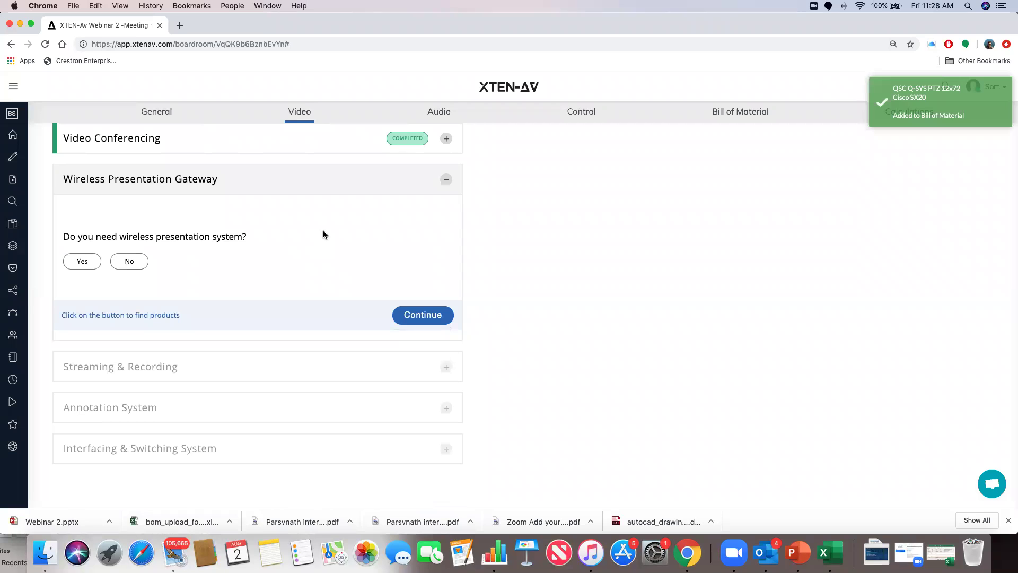
left_click(83, 261)
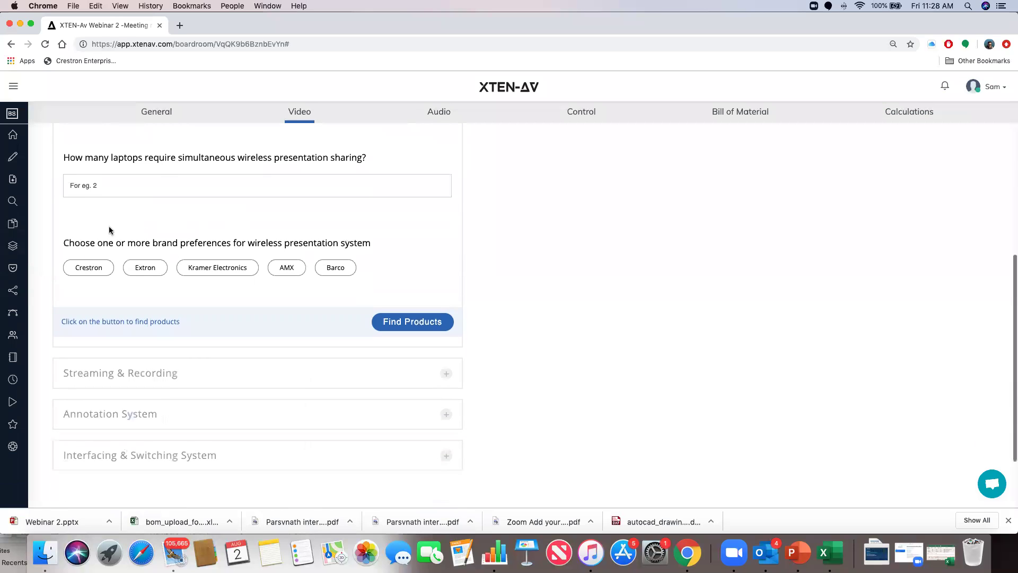
left_click(117, 185)
type("2")
left_click(333, 268)
left_click(301, 272)
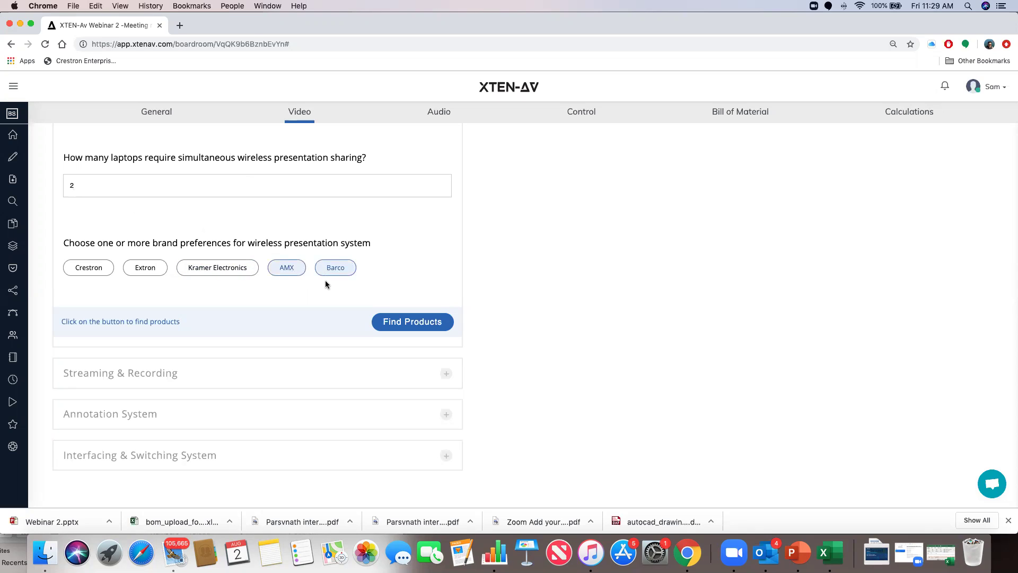
left_click(410, 324)
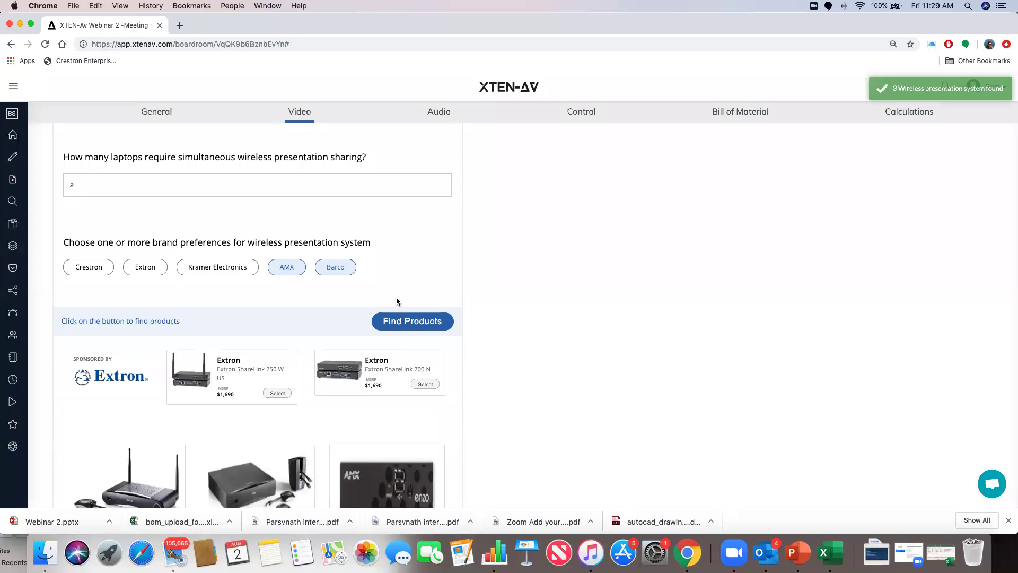
Select the Barco ClickShare CSE-200 wireless presentation system and add it to the BOM.
scroll(398, 300, "down", 3)
scroll(396, 301, "down", 2)
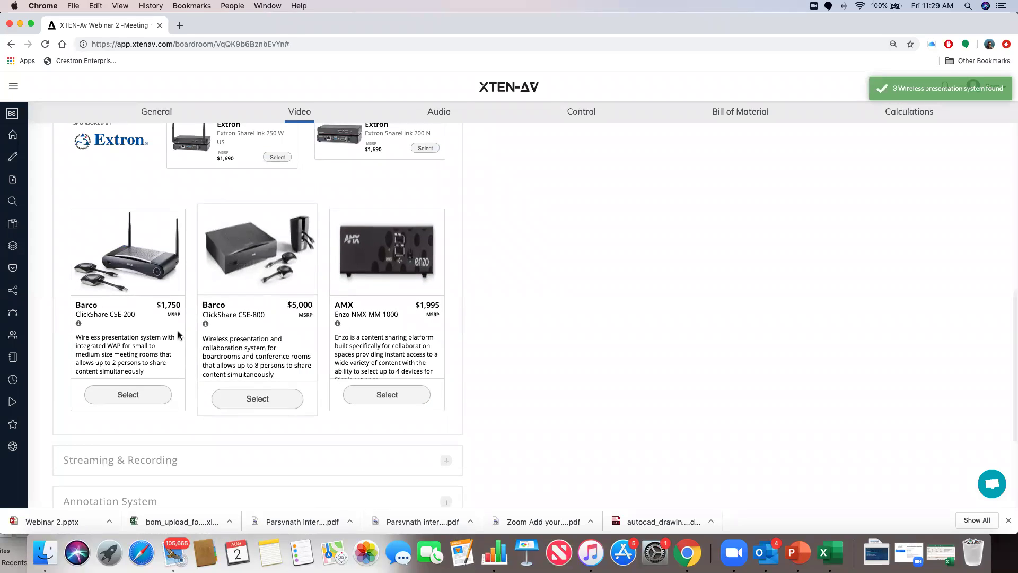
left_click(140, 404)
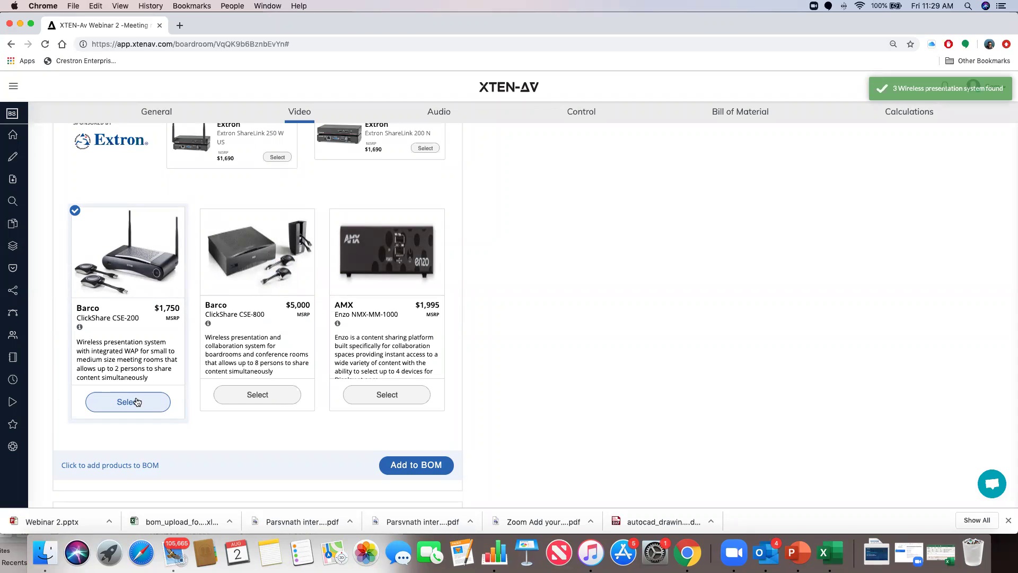
scroll(349, 429, "down", 2)
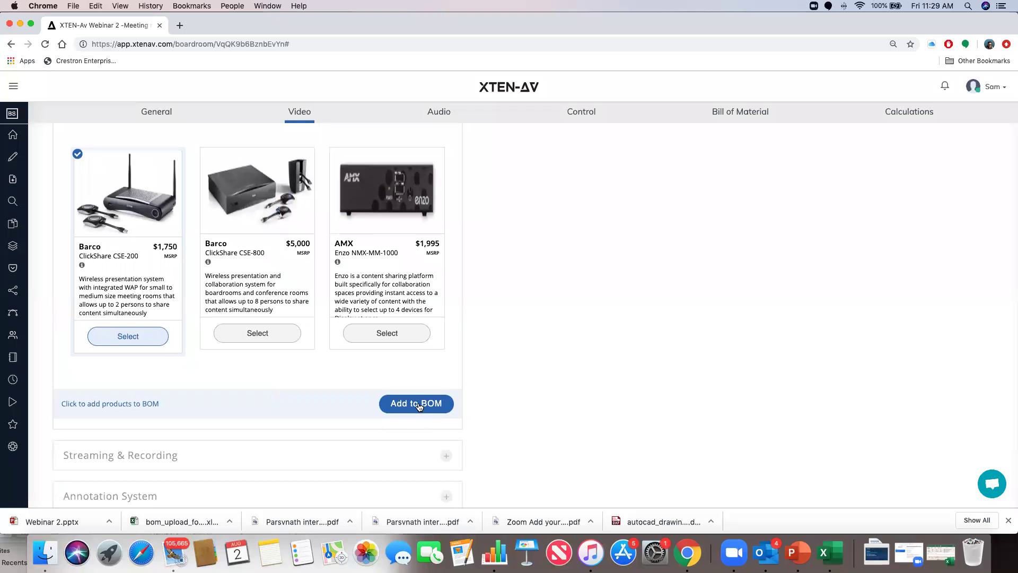
left_click(411, 404)
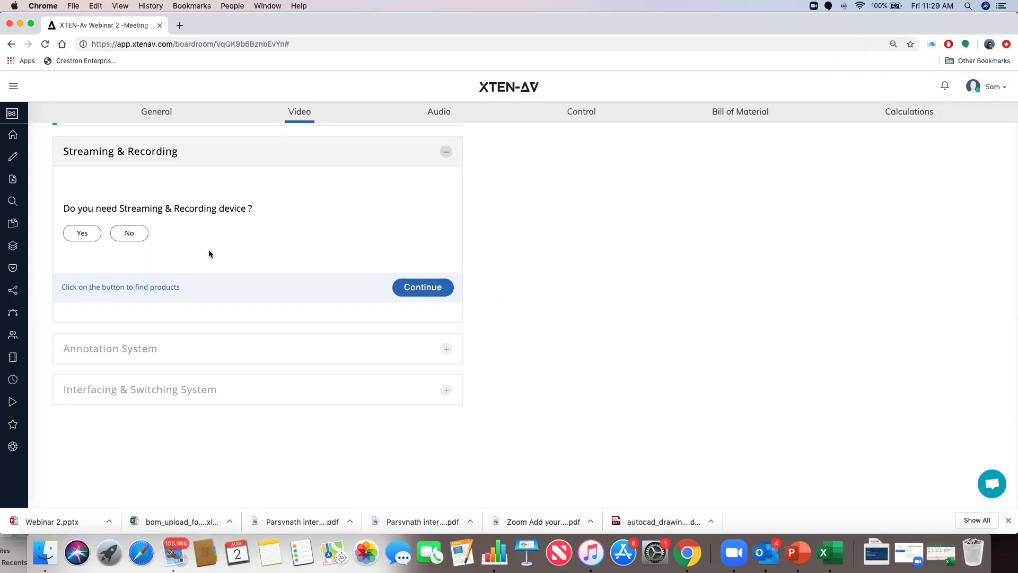
Answer Yes to needing a Streaming & Recording device and choose Polycom as its brand.
left_click(84, 236)
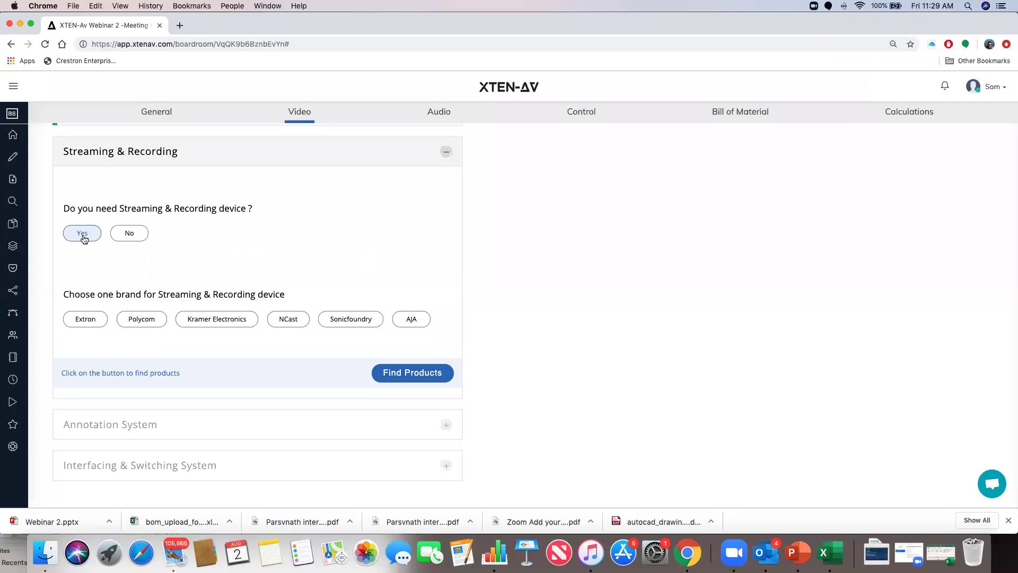
left_click(217, 319)
left_click(89, 325)
left_click(349, 320)
left_click(354, 321)
left_click(150, 320)
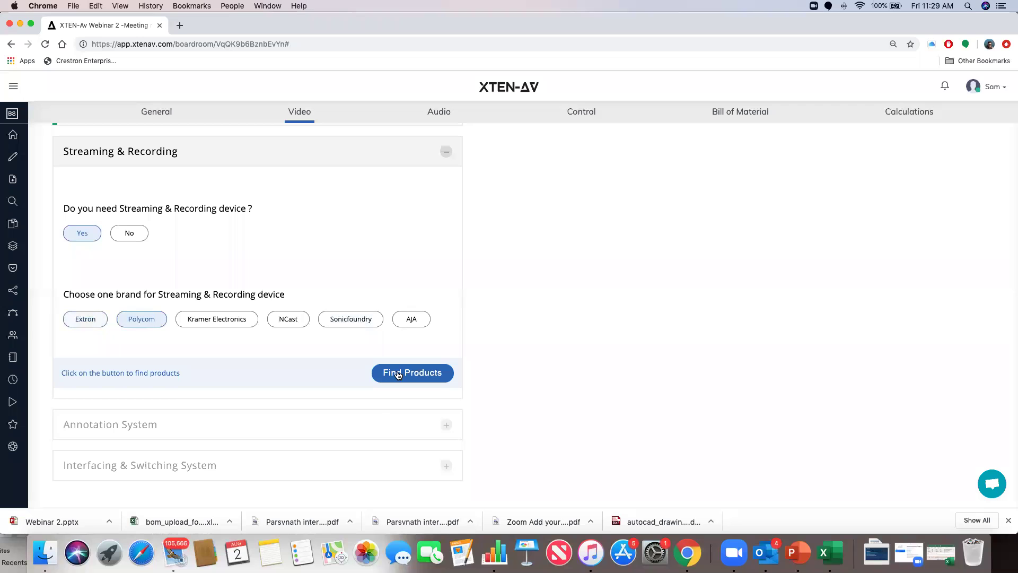
Find Polycom streaming and recording products and review the result.
left_click(377, 371)
scroll(295, 356, "down", 5)
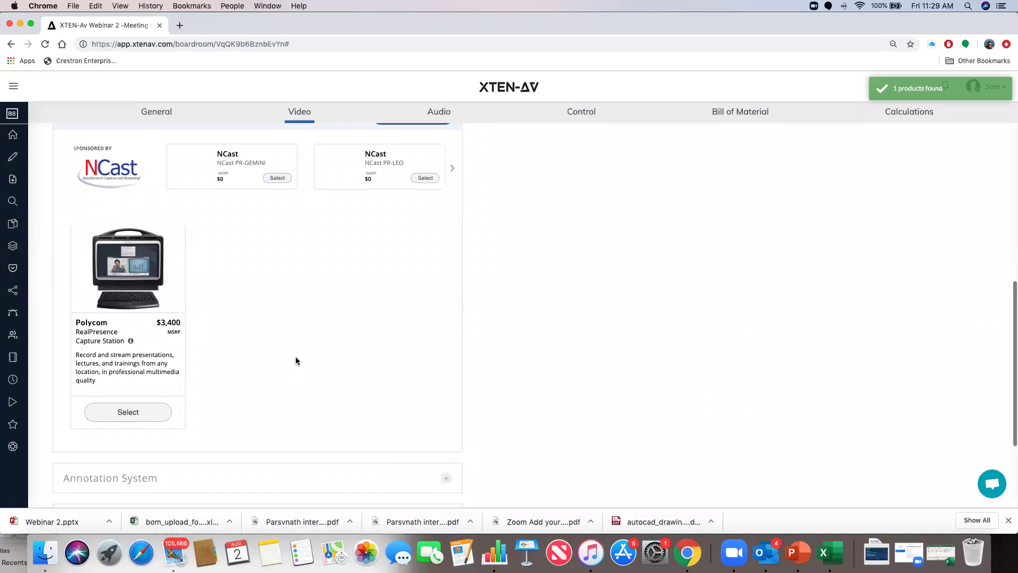
scroll(295, 360, "up", 5)
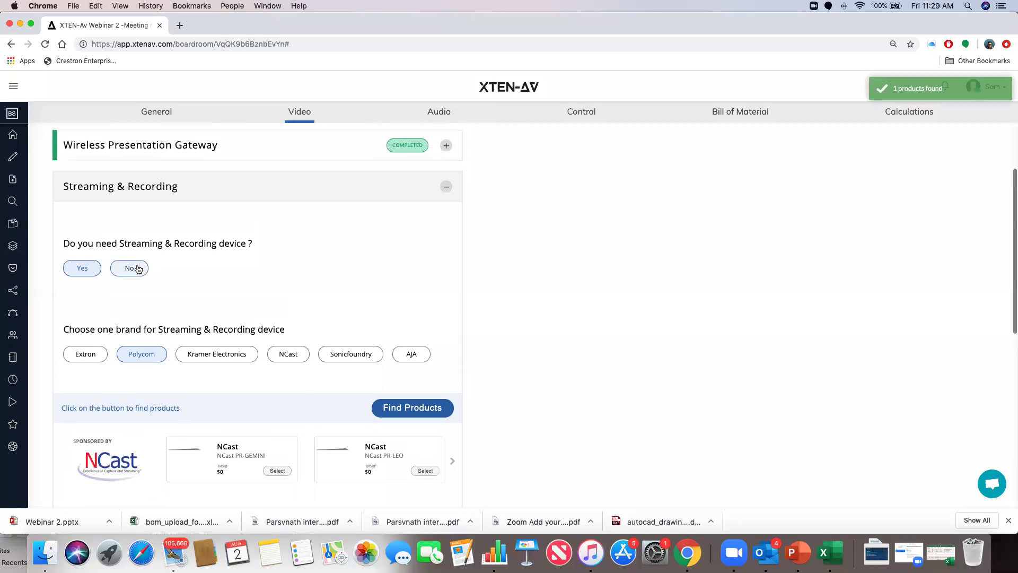
Answer No to needing a Streaming & Recording device and No to needing an Annotation system, continuing past both sections.
left_click(130, 267)
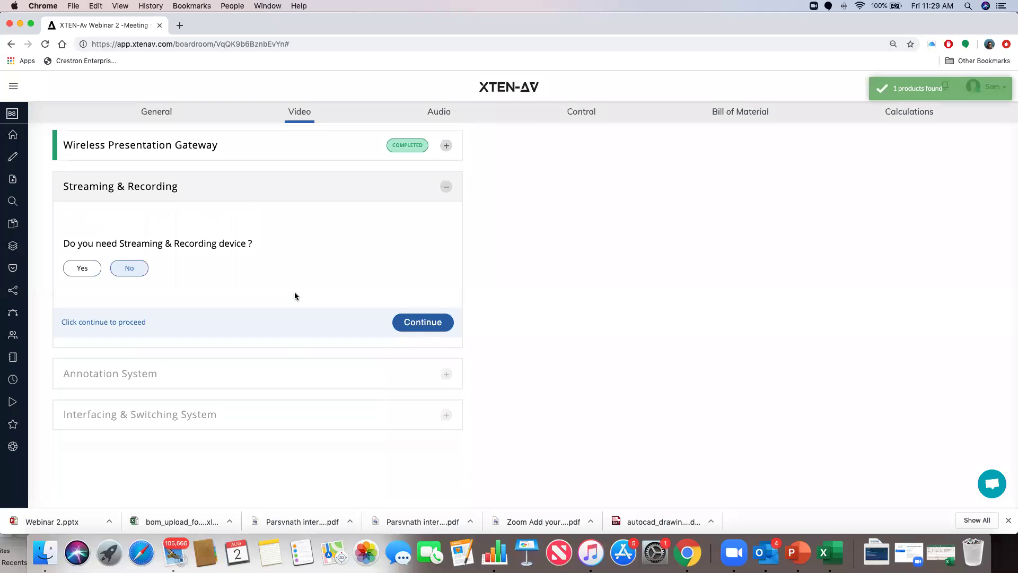
left_click(415, 324)
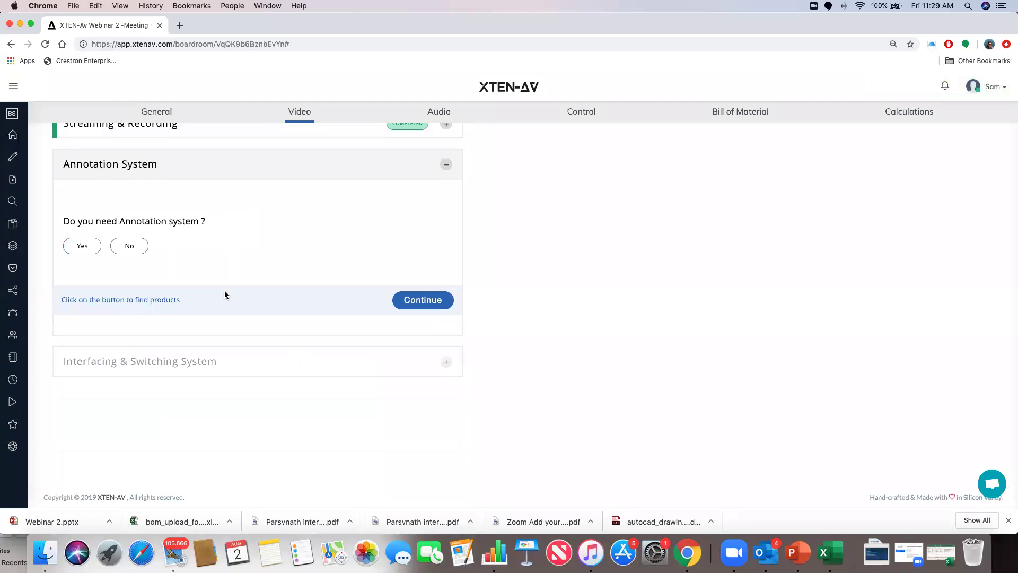
left_click(132, 247)
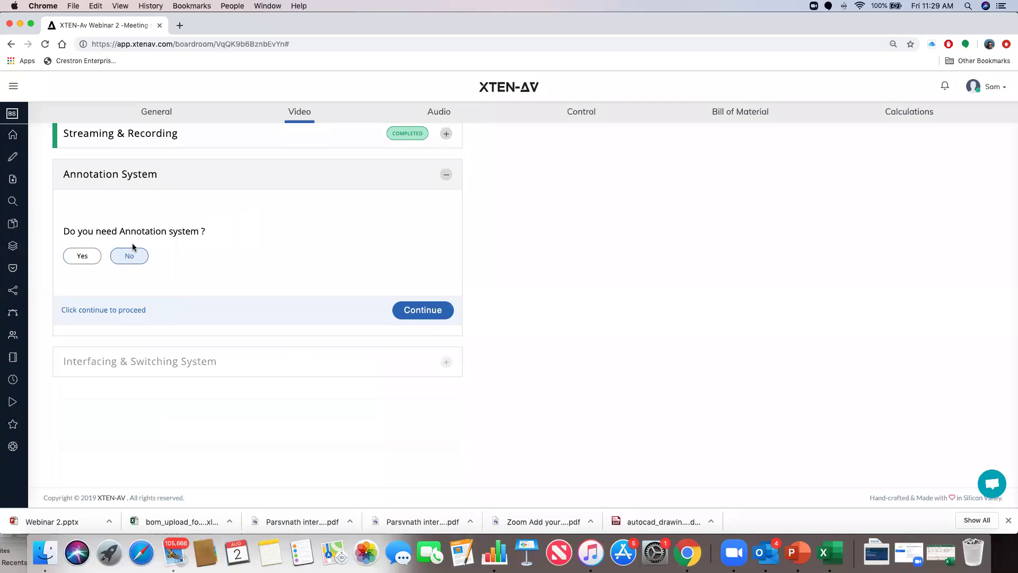
left_click(429, 313)
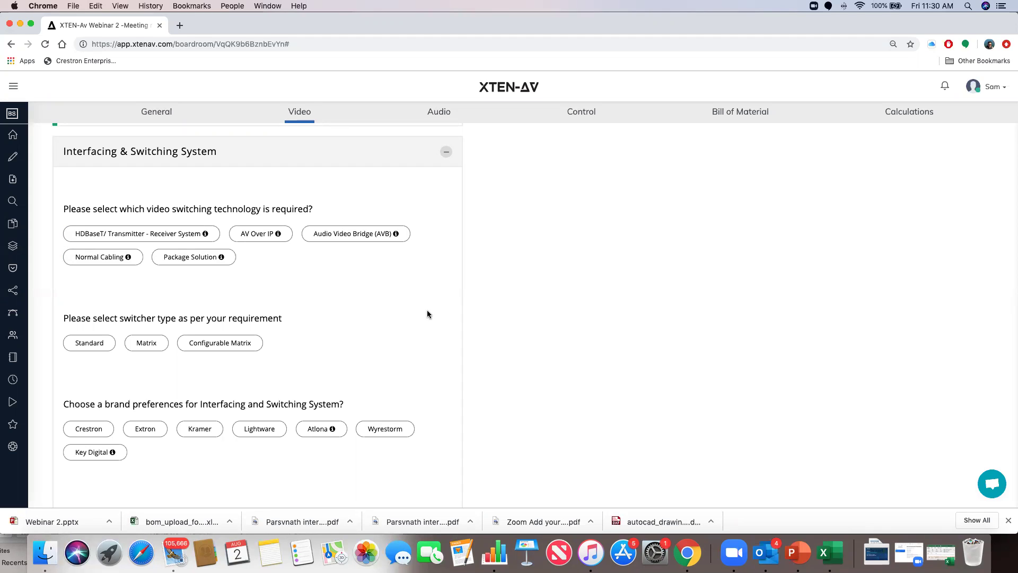
Try the HDBaseT, AV Over IP, Audio Video Bridge (AVB) and Normal Cabling video switching technologies one after another.
left_click(180, 237)
left_click(137, 239)
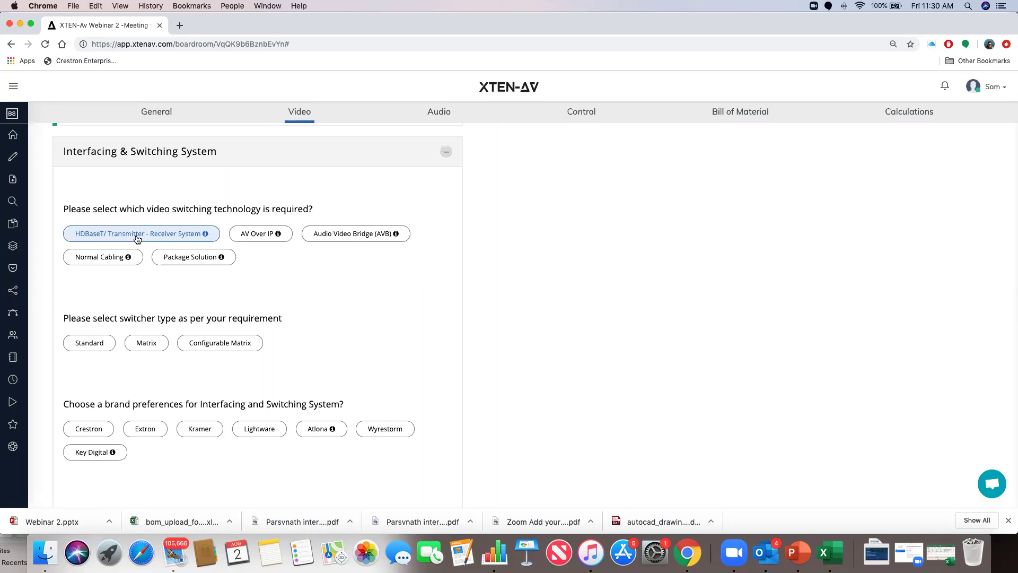
left_click(259, 239)
left_click(325, 233)
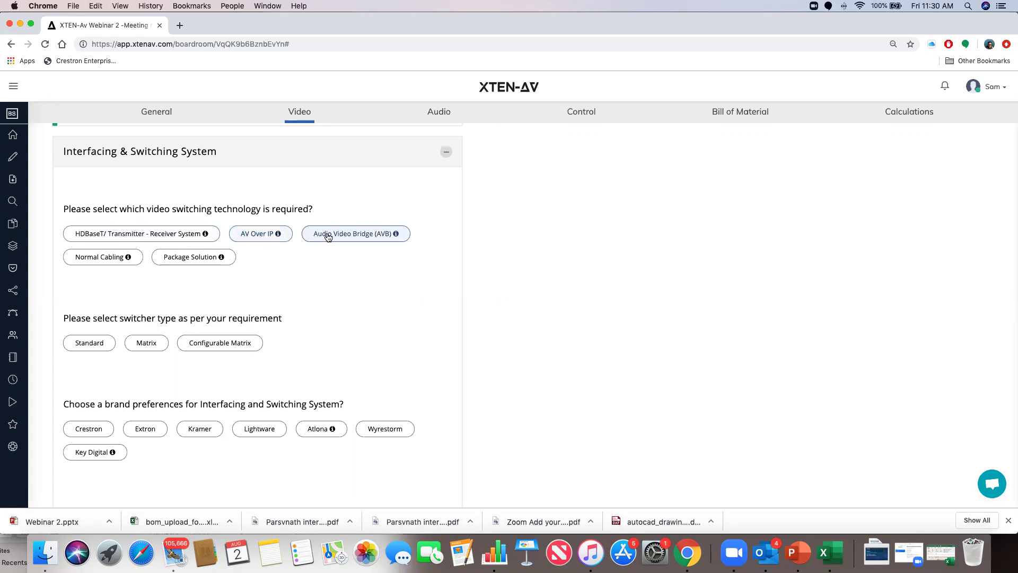
left_click(128, 258)
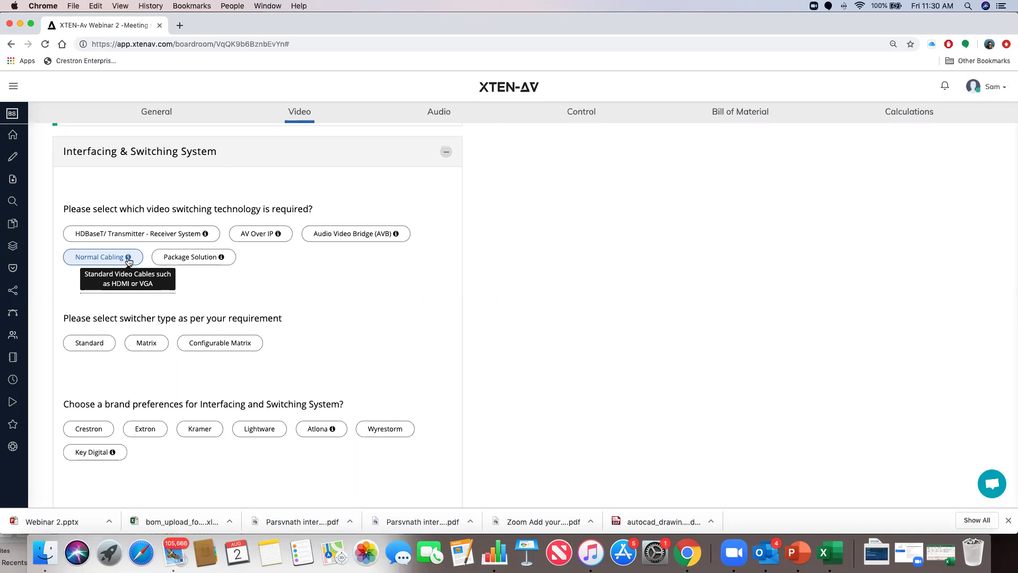
Choose Package Solution as the video switching technology with Crestron as the brand, and find matching packages.
left_click(174, 259)
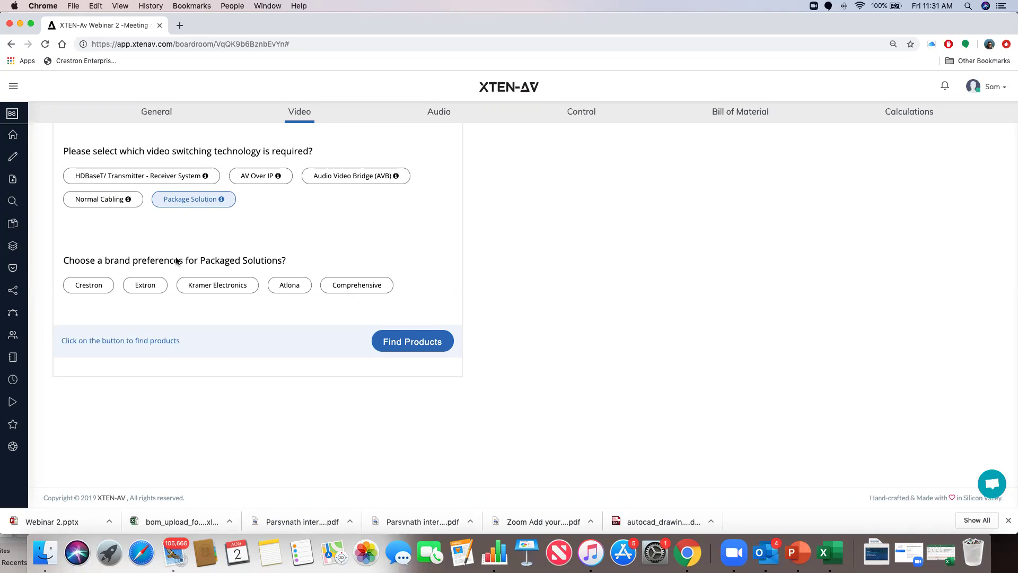
left_click(98, 287)
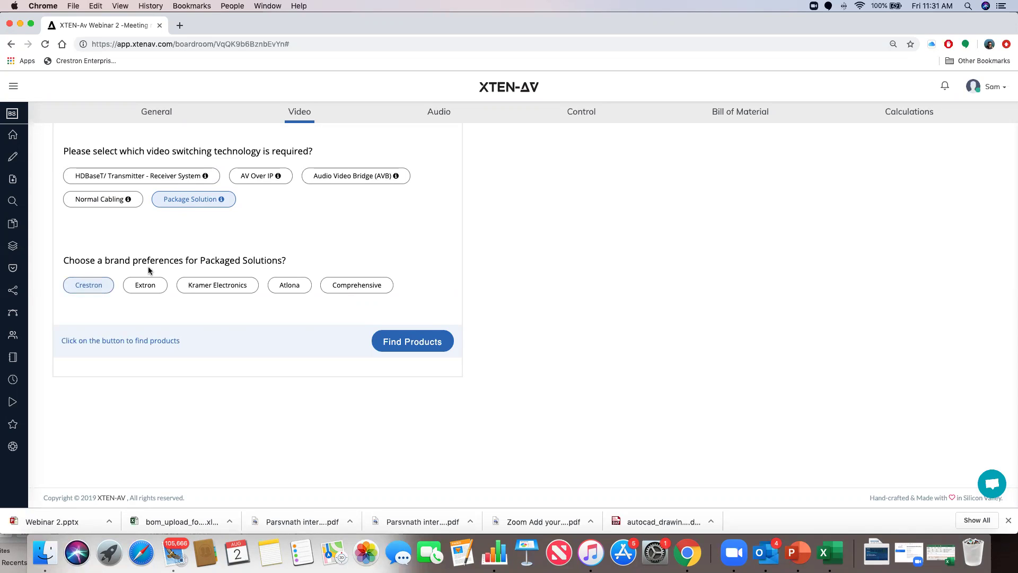
scroll(234, 198, "up", 6)
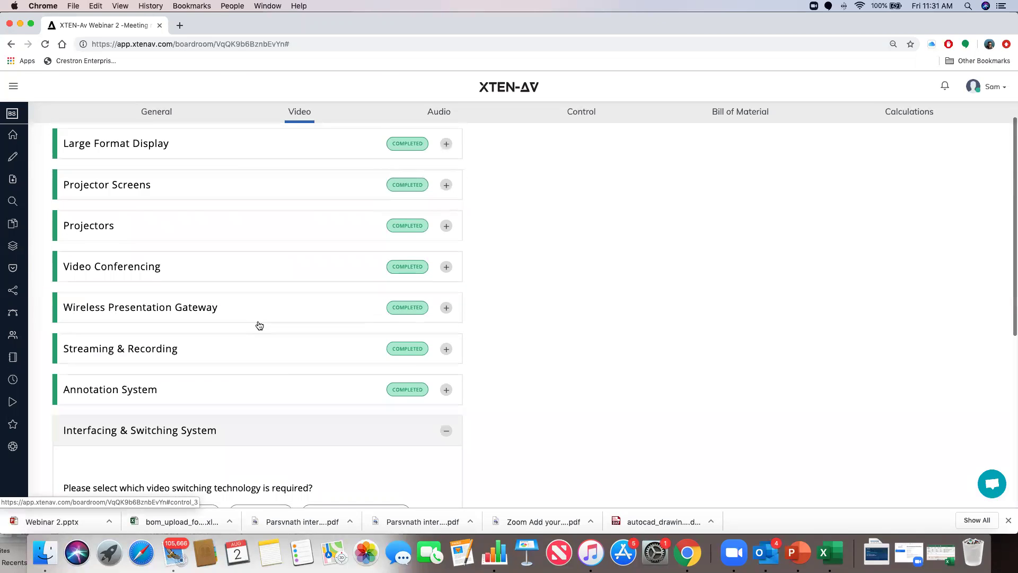
scroll(259, 325, "down", 4)
scroll(259, 325, "up", 3)
scroll(259, 325, "down", 3)
scroll(259, 325, "down", 3)
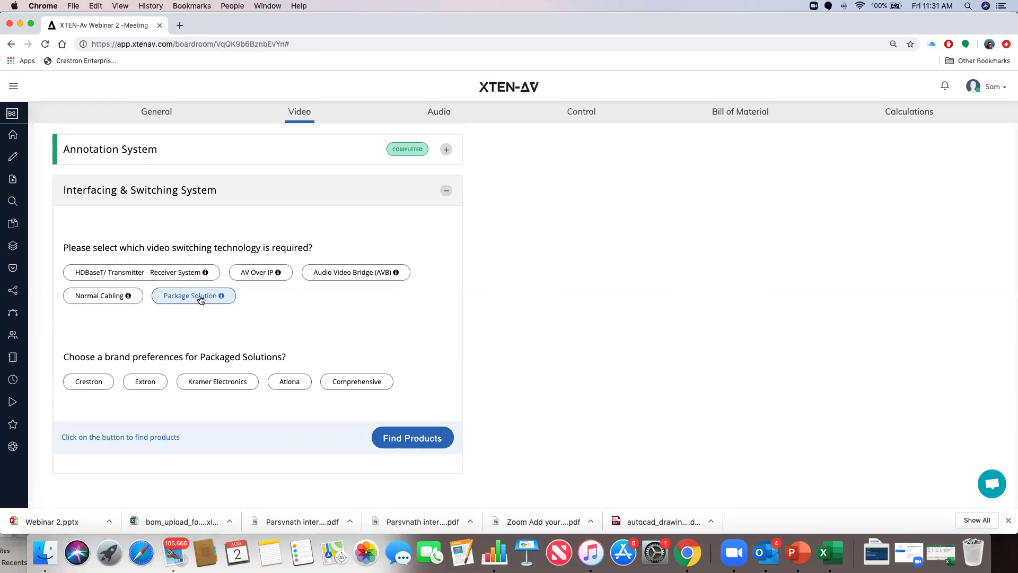
left_click(96, 386)
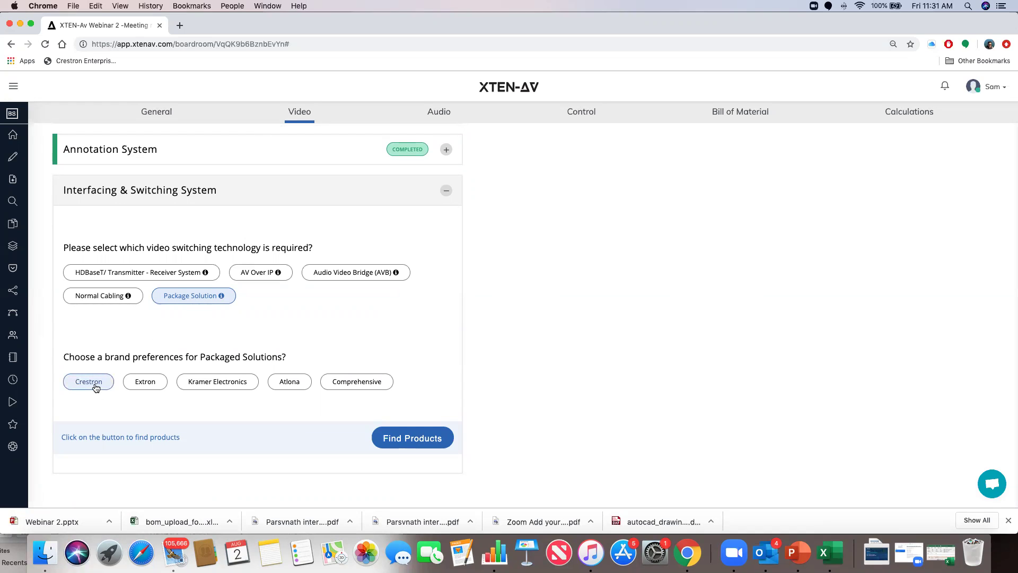
left_click(404, 441)
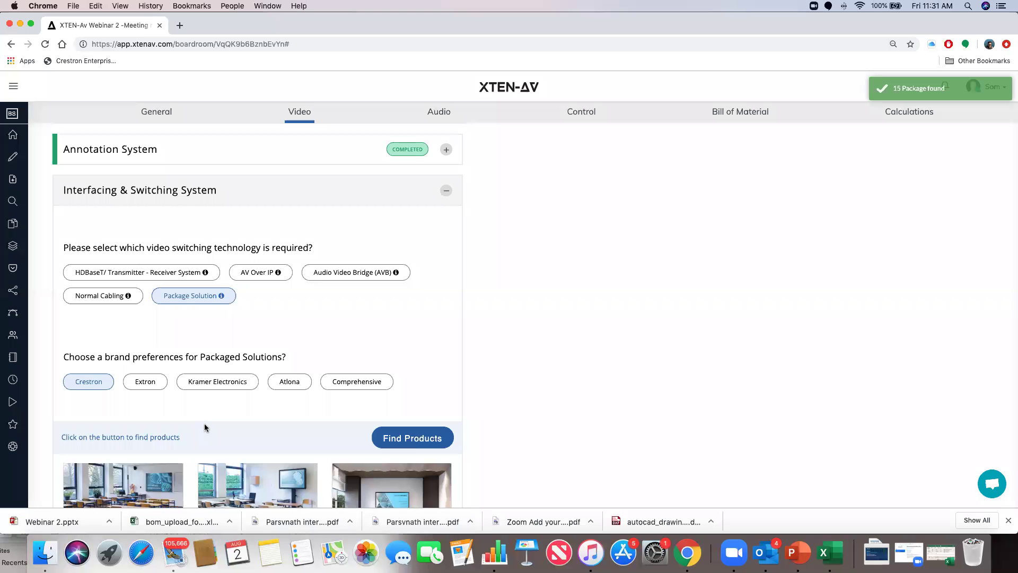
Examine the Crestron packaged solutions, expanding the list to show more of them.
scroll(204, 427, "down", 5)
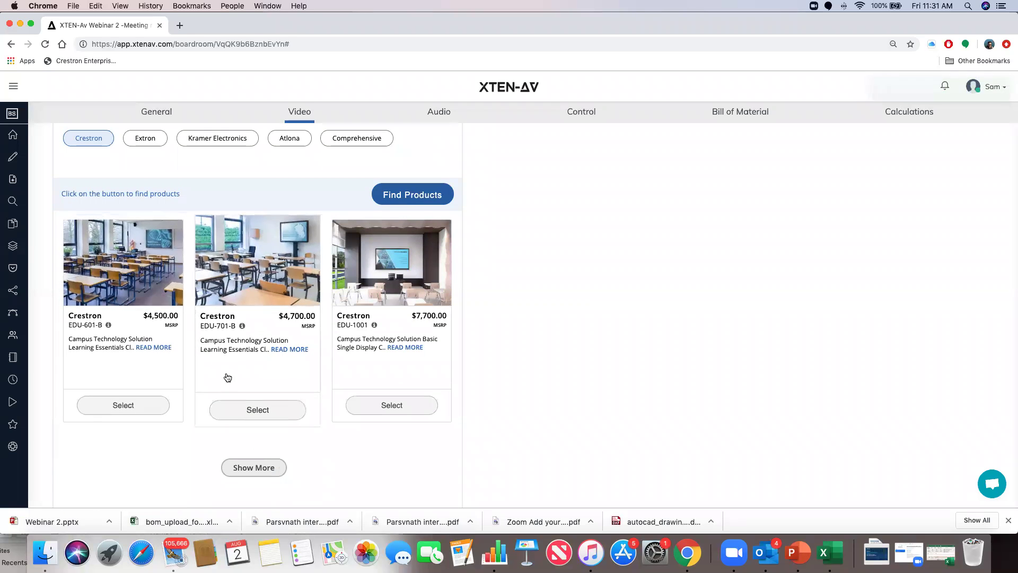
left_click(265, 467)
scroll(262, 424, "down", 4)
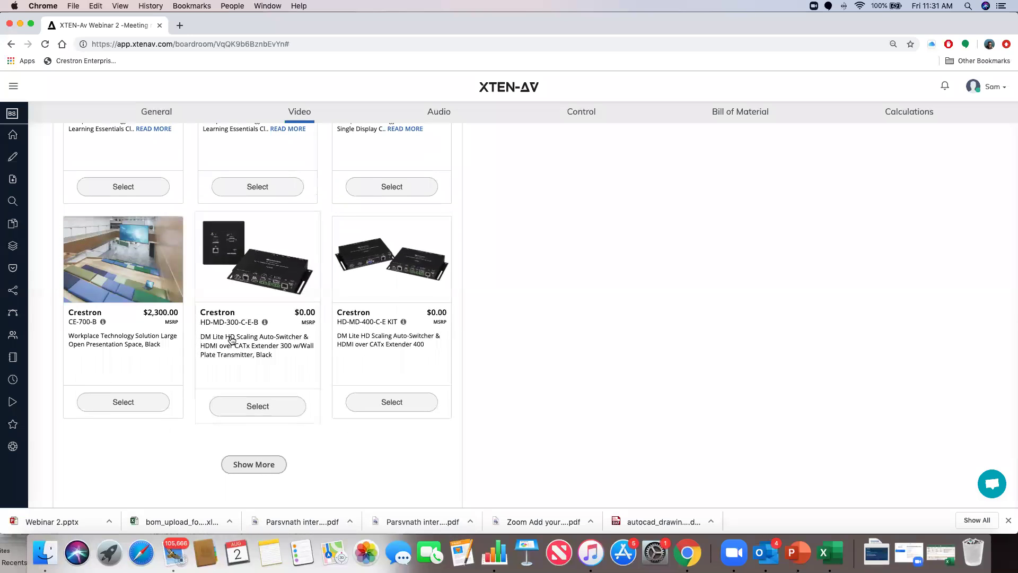
scroll(231, 340, "down", 3)
left_click(243, 374)
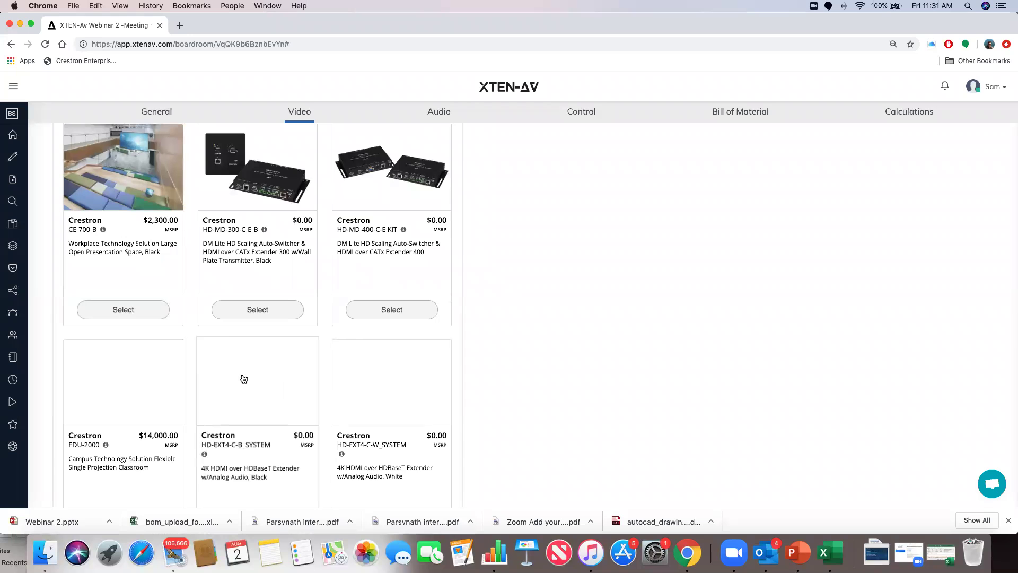
scroll(233, 384, "down", 3)
scroll(231, 388, "up", 5)
scroll(232, 389, "down", 4)
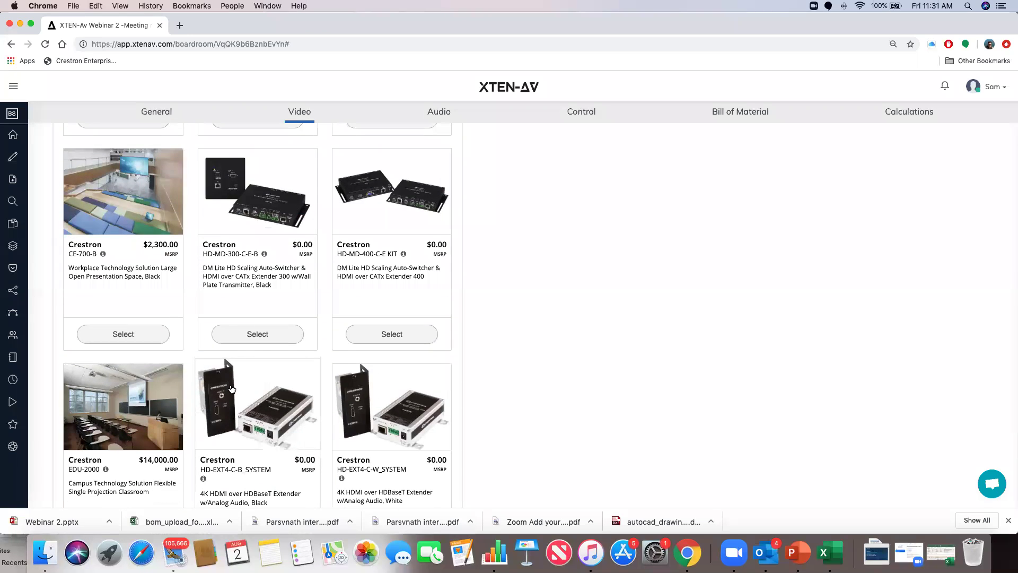
scroll(236, 389, "up", 20)
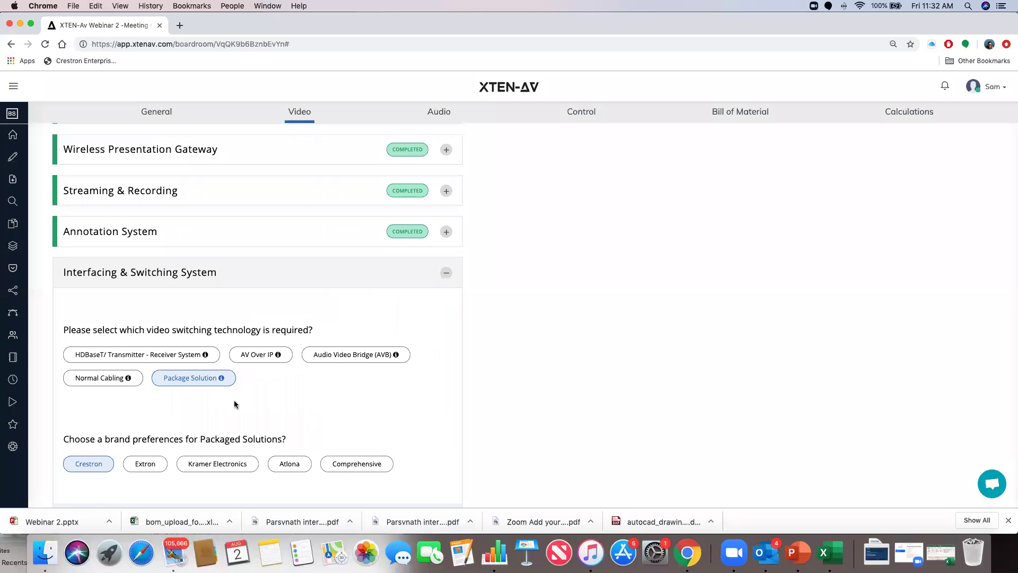
Change the video switching technology to AV Over IP, choose Crestron as the brand and find products.
scroll(237, 411, "down", 3)
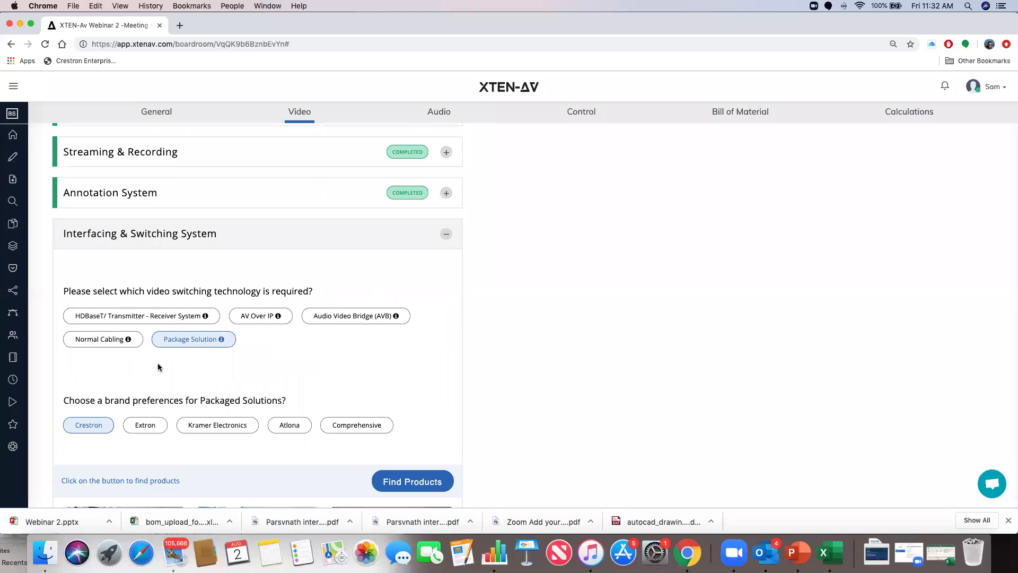
left_click(257, 316)
scroll(255, 318, "down", 5)
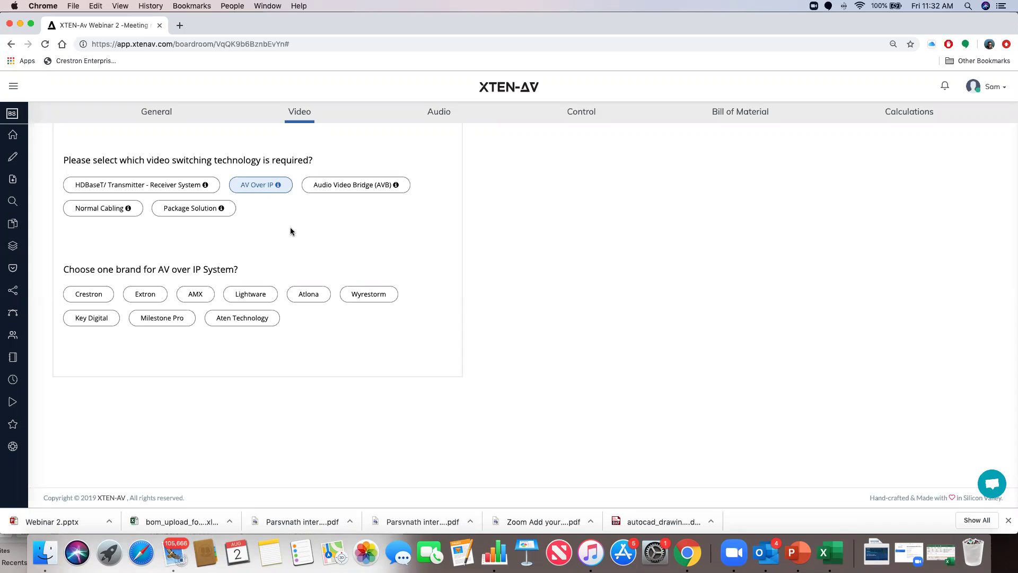
left_click(195, 293)
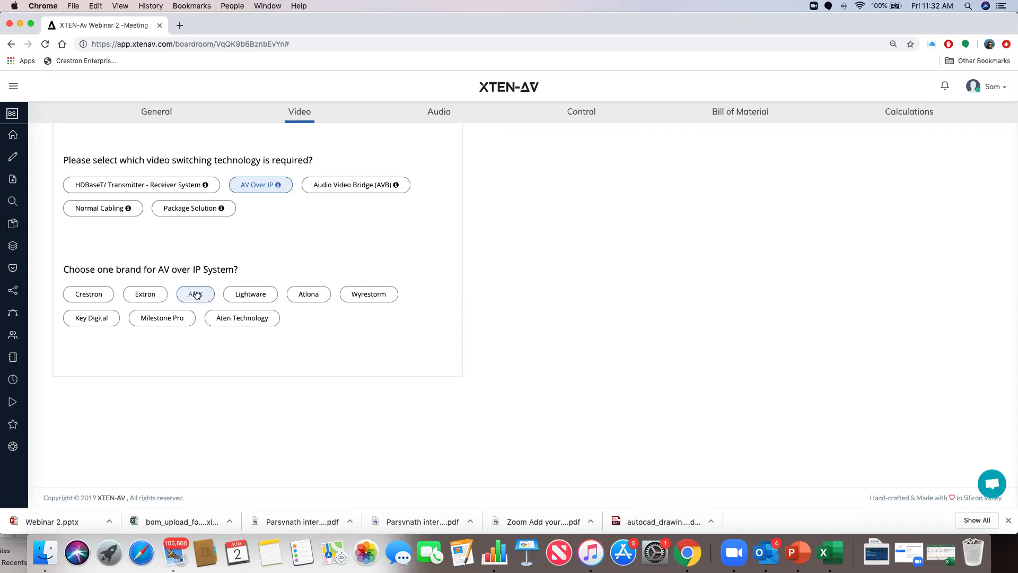
left_click(97, 298)
left_click(412, 372)
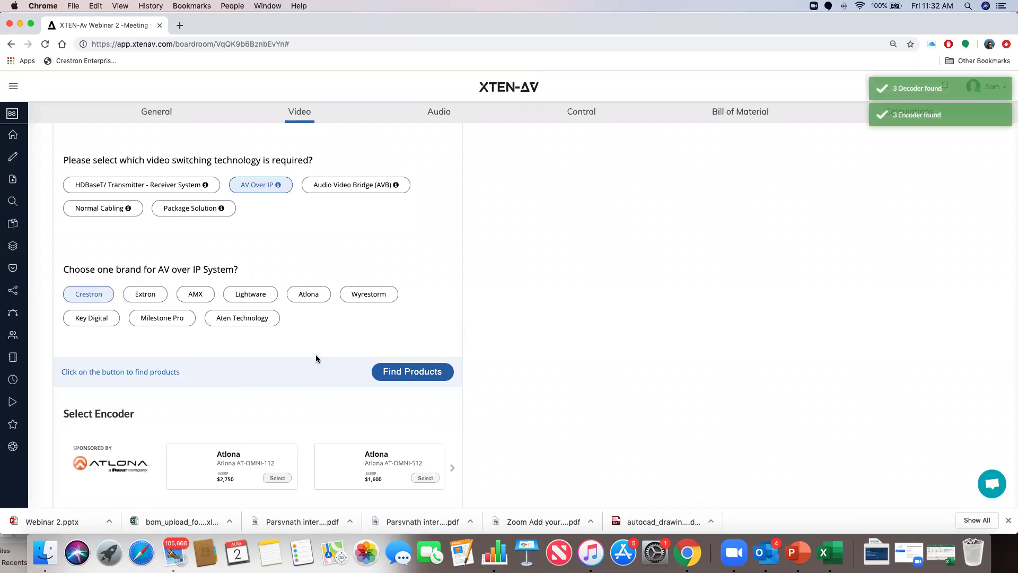
Compare the Crestron AV over IP encoders and decoders, and select the DM-NVX-350D decoder.
scroll(316, 358, "down", 7)
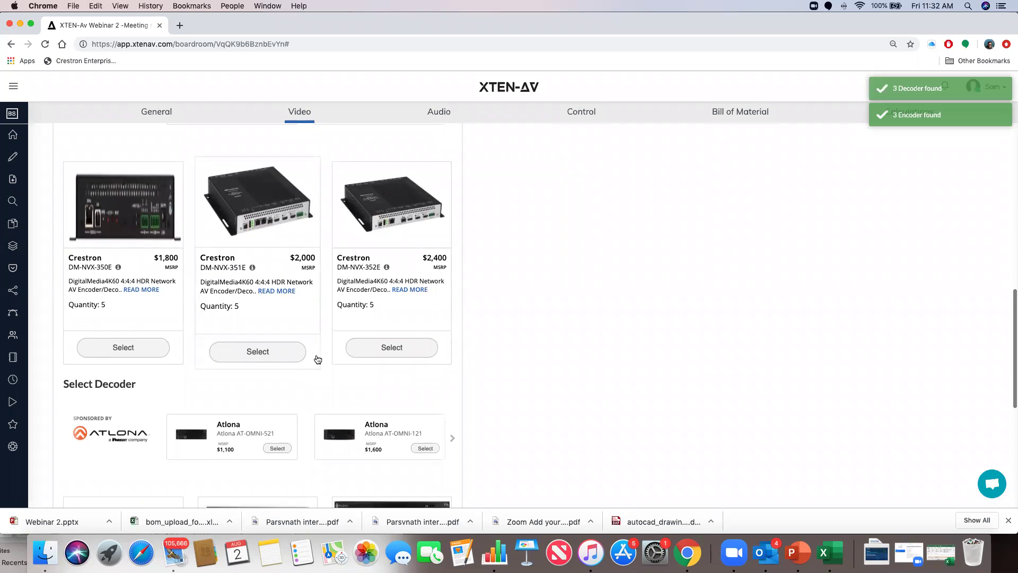
scroll(318, 360, "up", 2)
scroll(170, 279, "down", 2)
scroll(170, 279, "down", 7)
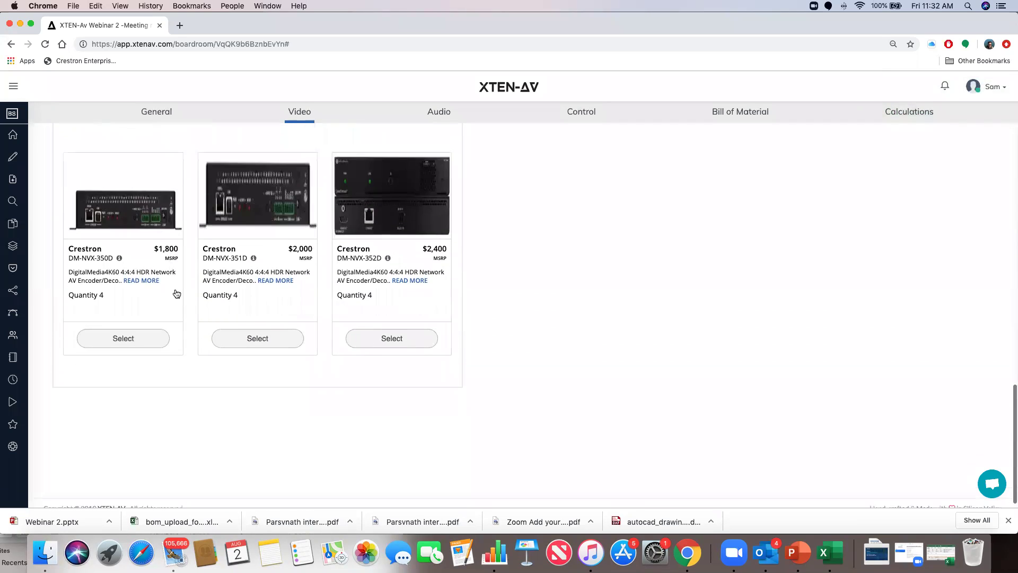
scroll(176, 293, "up", 4)
scroll(141, 264, "down", 3)
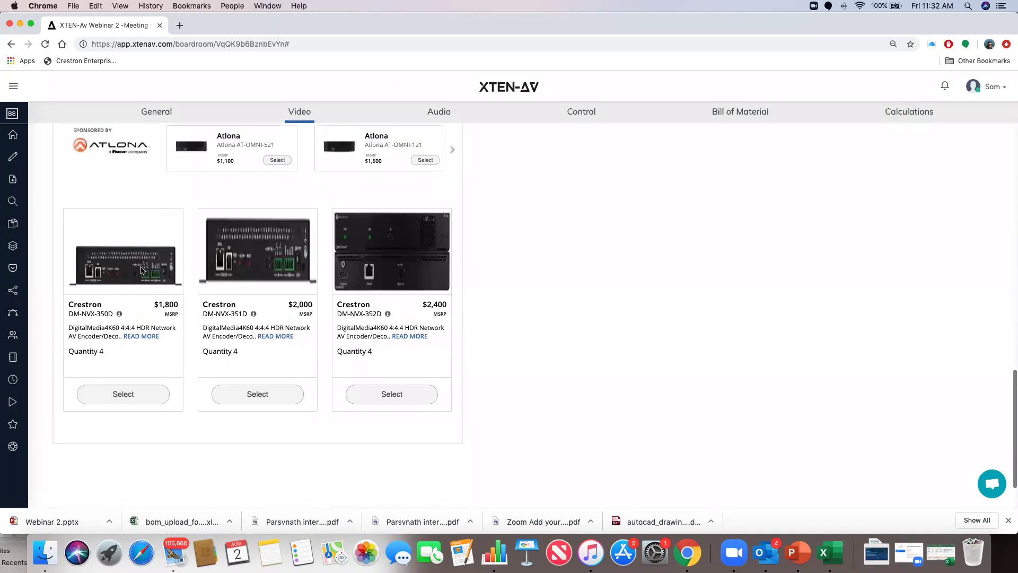
scroll(143, 270, "down", 2)
left_click(137, 330)
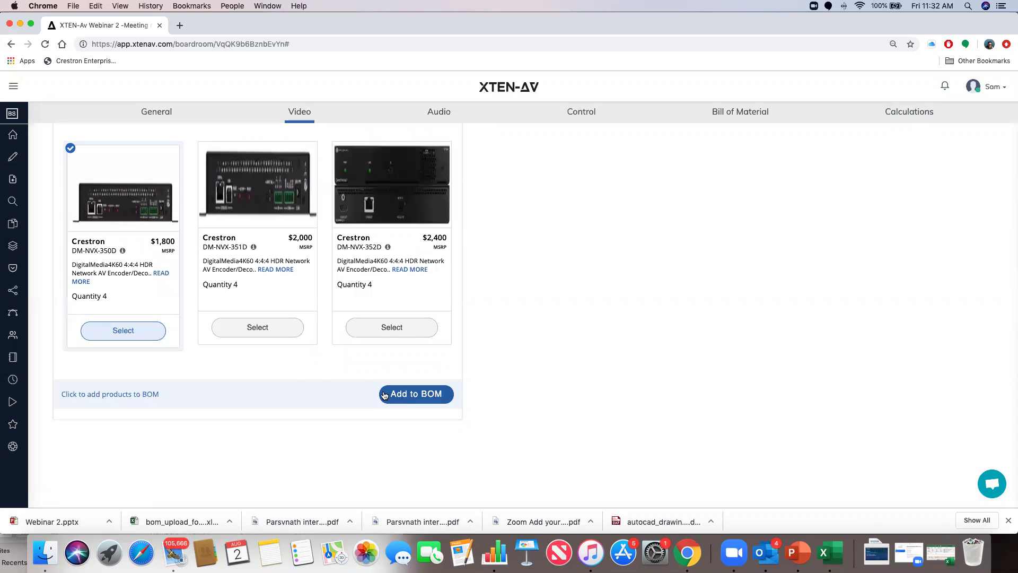
Switch the video switching technology to HDBaseT/ Transmitter - Receiver System and review its switcher, brand and transmitter/receiver questions.
scroll(288, 366, "up", 5)
scroll(288, 366, "up", 8)
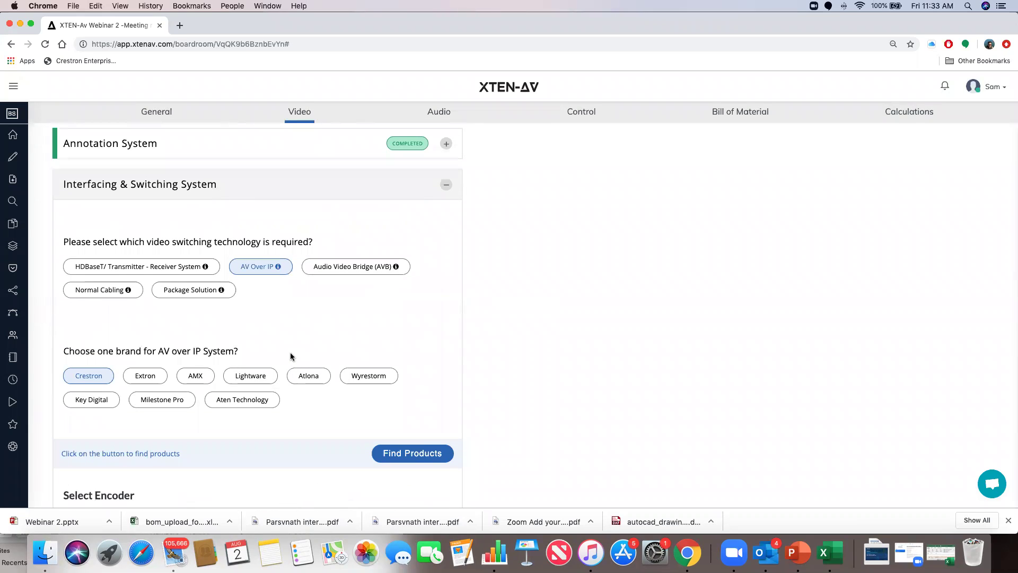
left_click(171, 268)
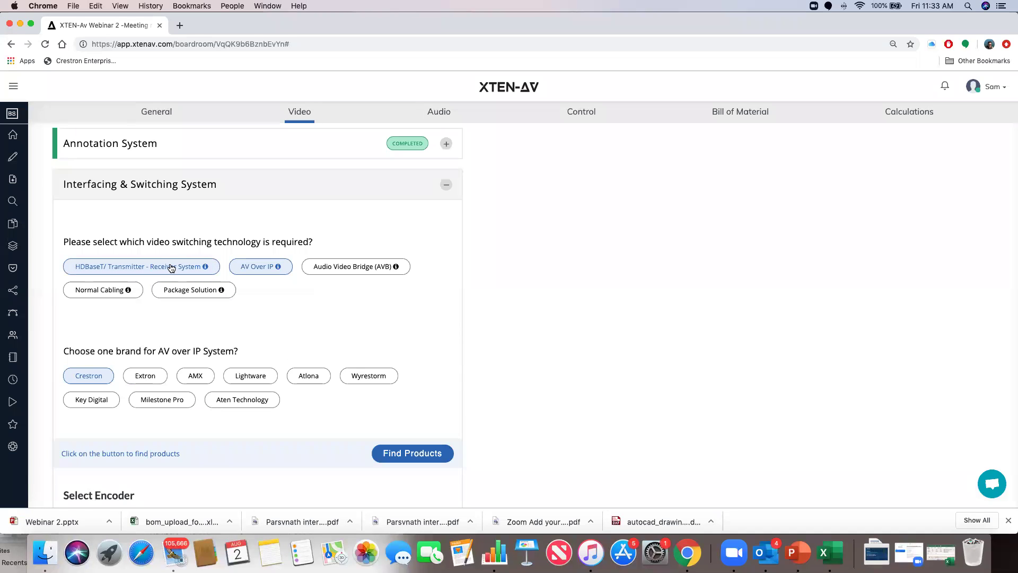
scroll(171, 268, "down", 5)
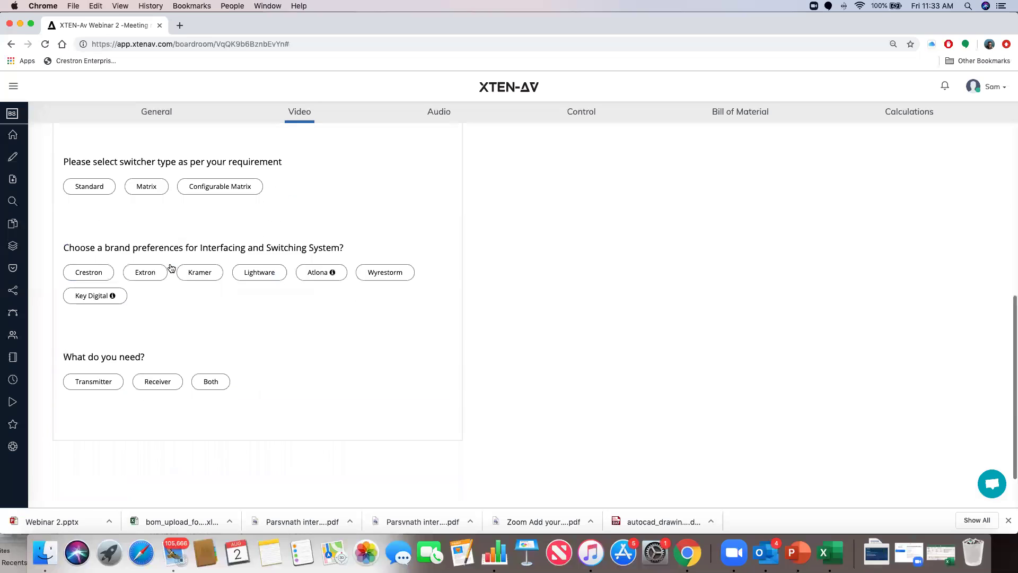
scroll(333, 225, "up", 2)
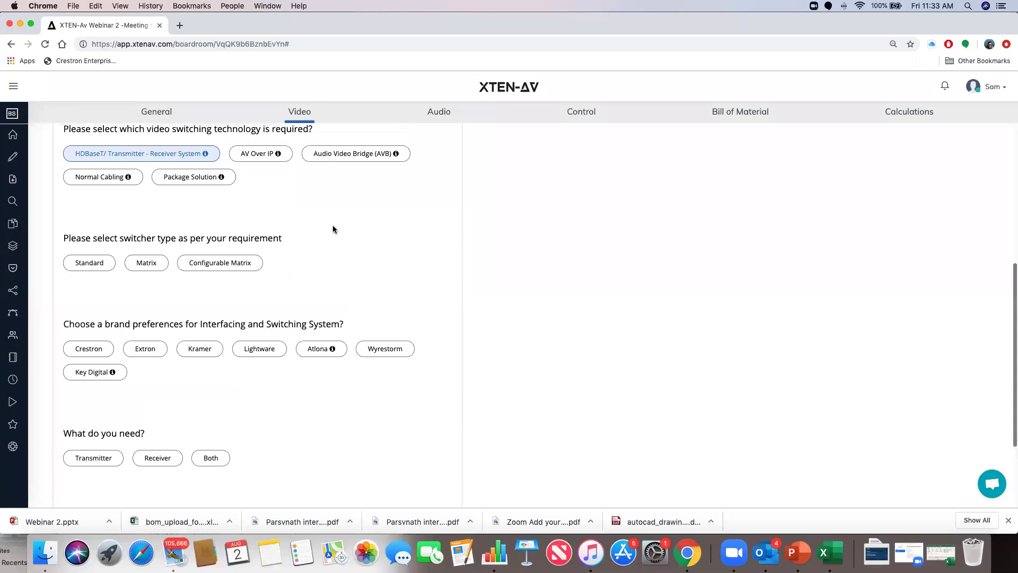
Choose Audio Video Bridge (AVB) as the video switching technology with Biamp as the brand, and find products.
left_click(342, 154)
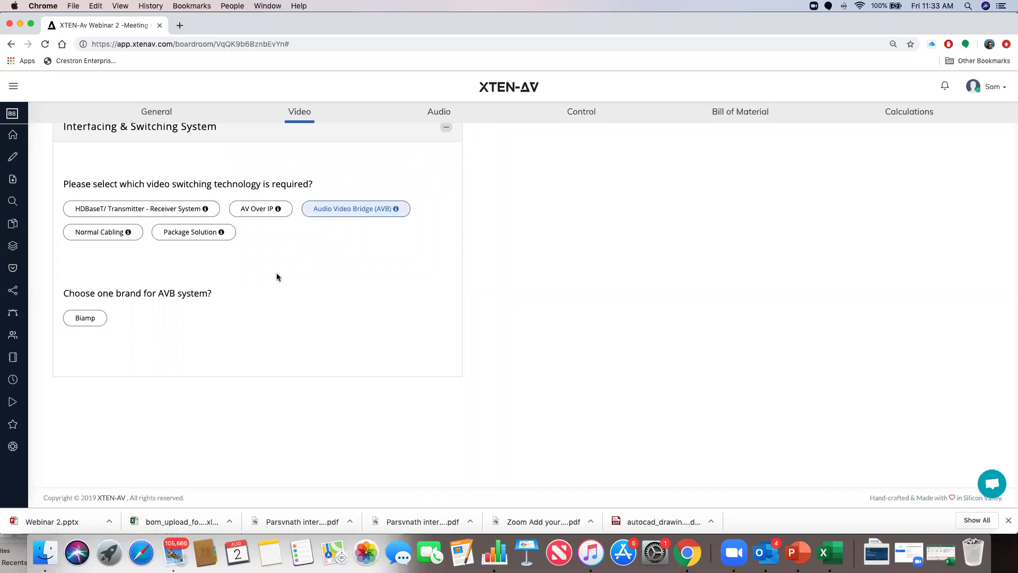
left_click(87, 321)
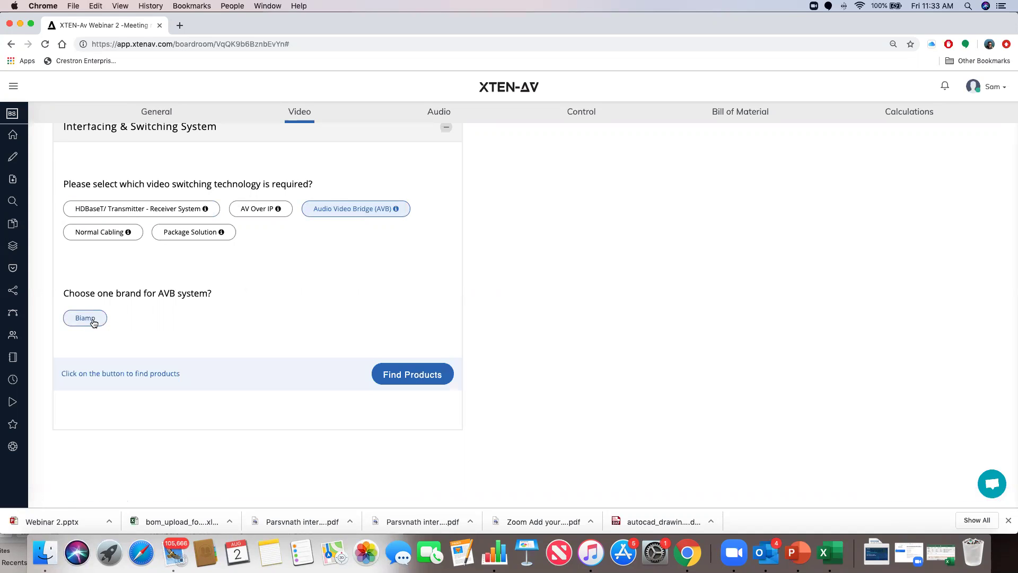
left_click(432, 375)
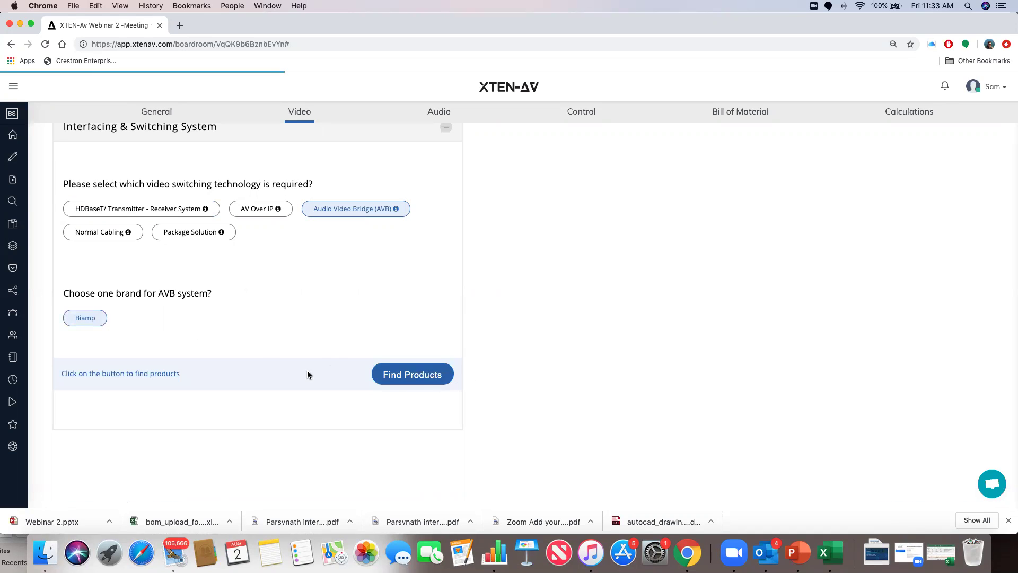
Examine the Biamp TesiraLUX encoder and decoder offered for the AVB system, including their prices and quantities.
scroll(263, 364, "down", 3)
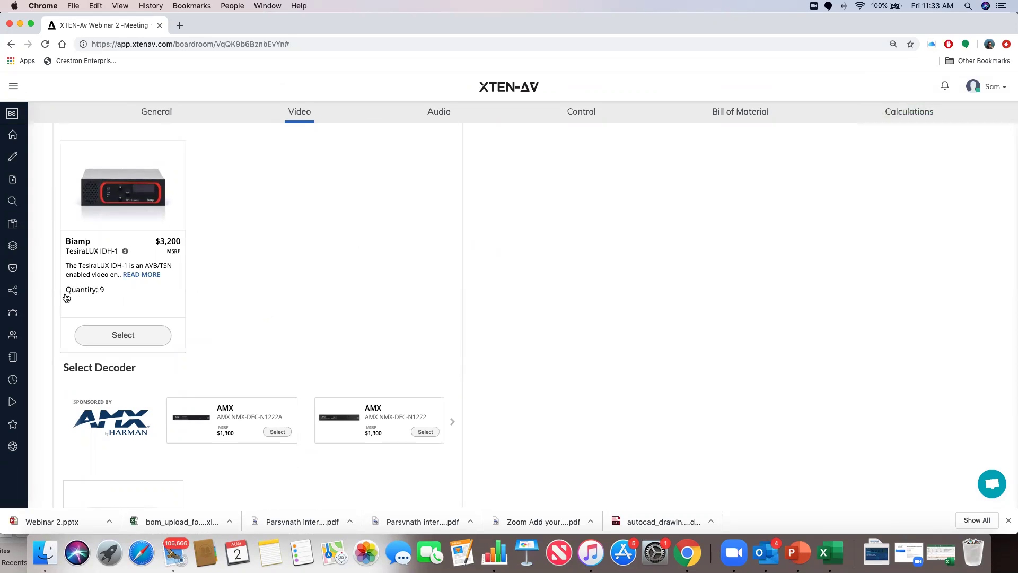
scroll(112, 298, "down", 3)
scroll(112, 298, "down", 2)
scroll(112, 298, "up", 3)
scroll(112, 298, "down", 3)
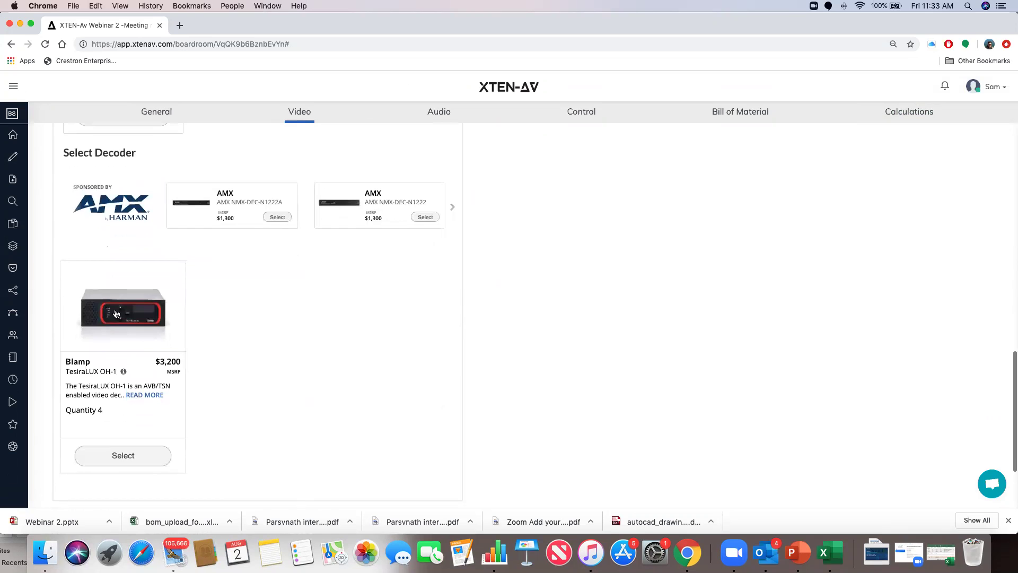
scroll(134, 243, "up", 5)
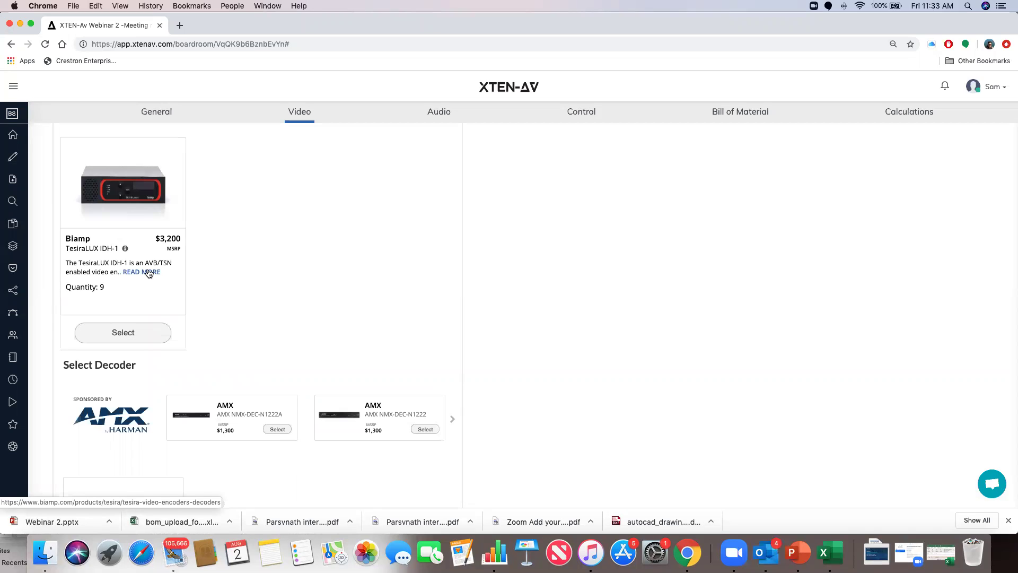
scroll(127, 253, "up", 5)
scroll(281, 164, "up", 4)
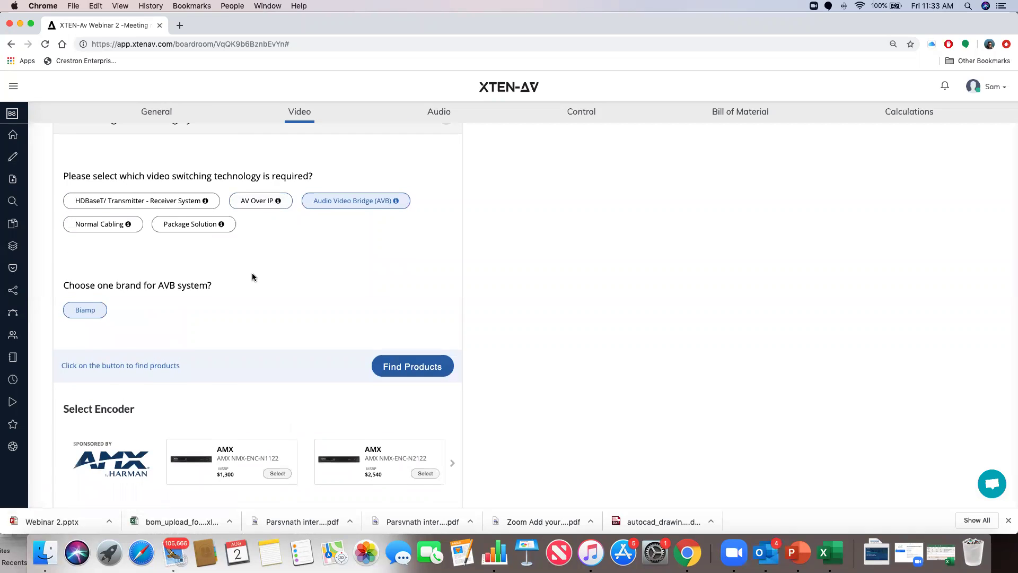
scroll(252, 276, "down", 7)
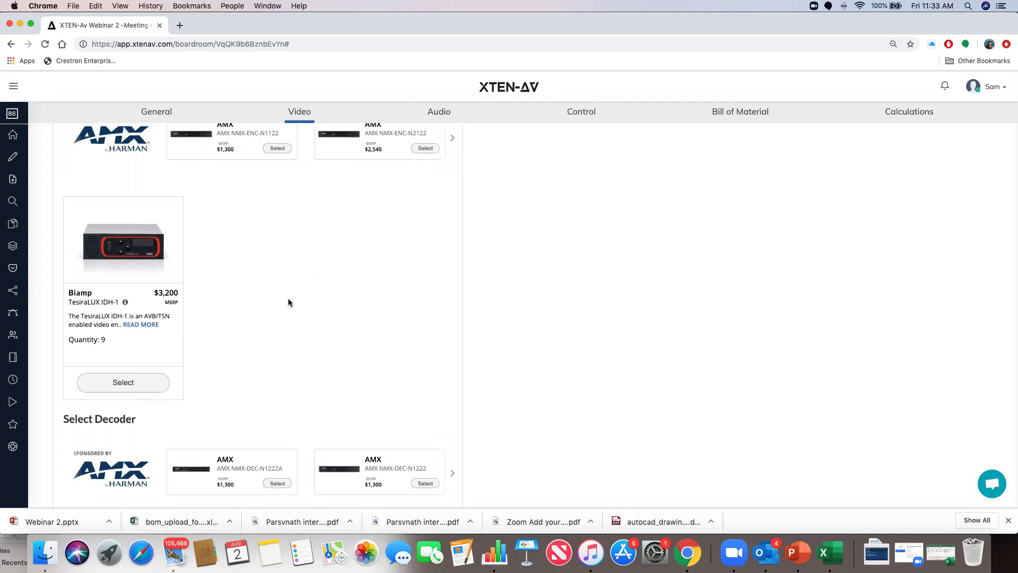
scroll(288, 298, "up", 10)
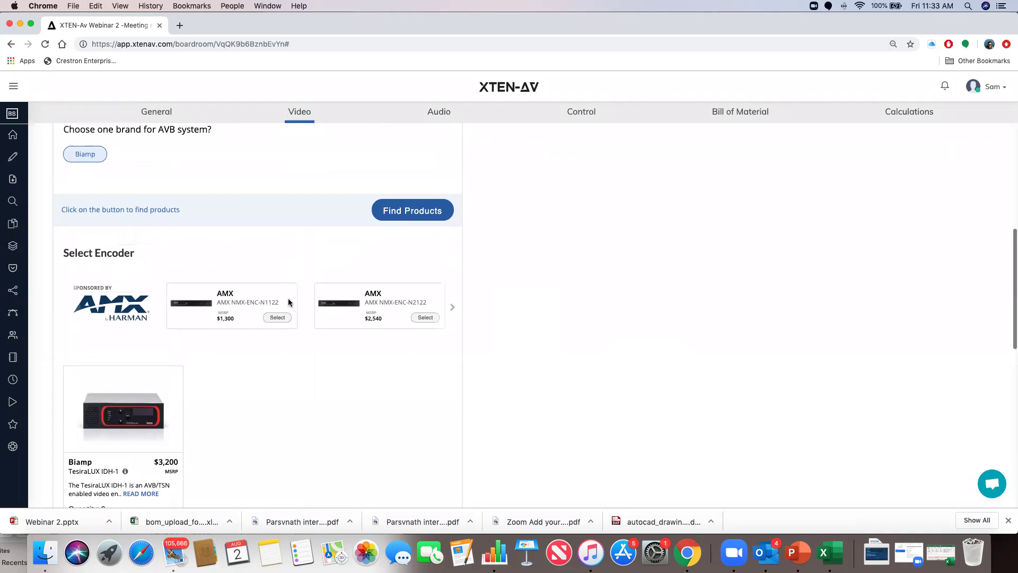
Change the video switching technology from Audio Video Bridge (AVB) back to HDBaseT/ Transmitter - Receiver System.
left_click(134, 280)
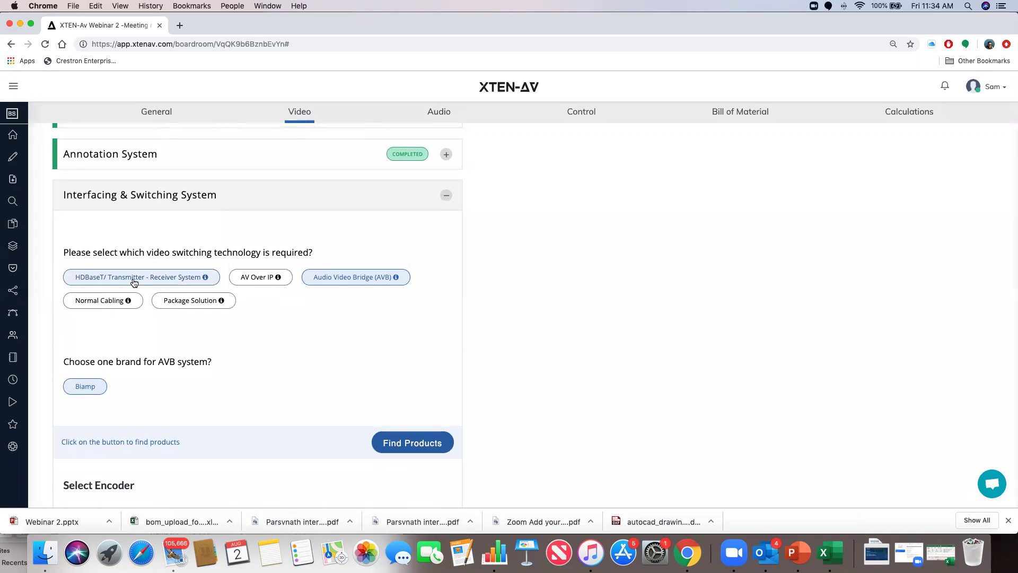
scroll(135, 279, "down", 5)
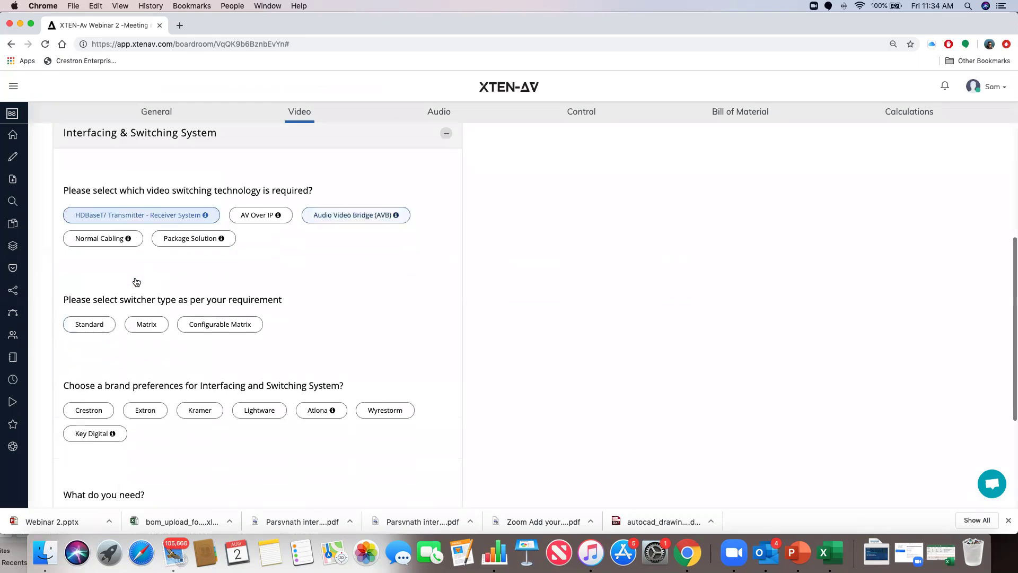
scroll(221, 244, "up", 3)
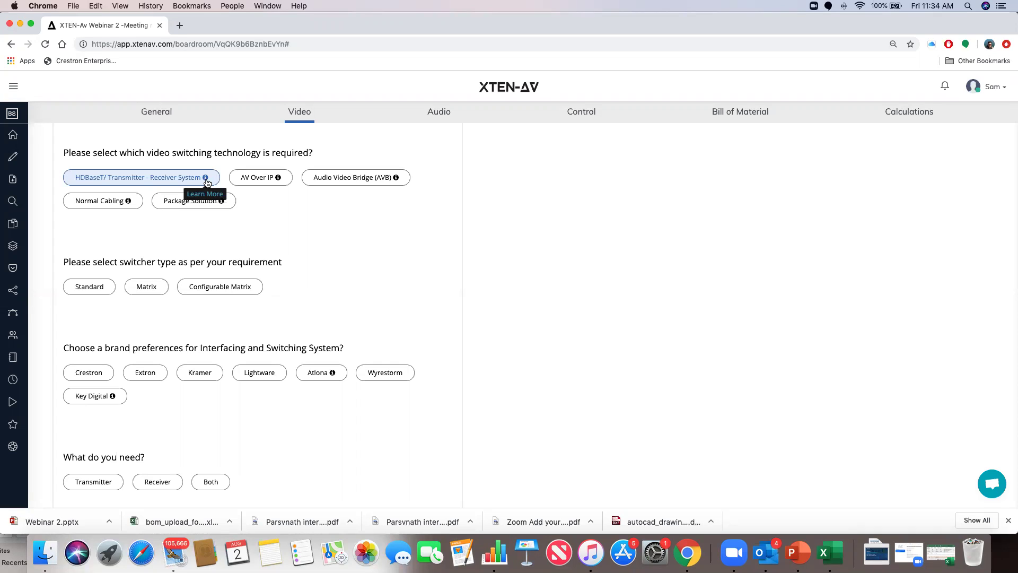
Open the Learn More page for the HDBaseT option and return to the meeting room questionnaire.
left_click(207, 199)
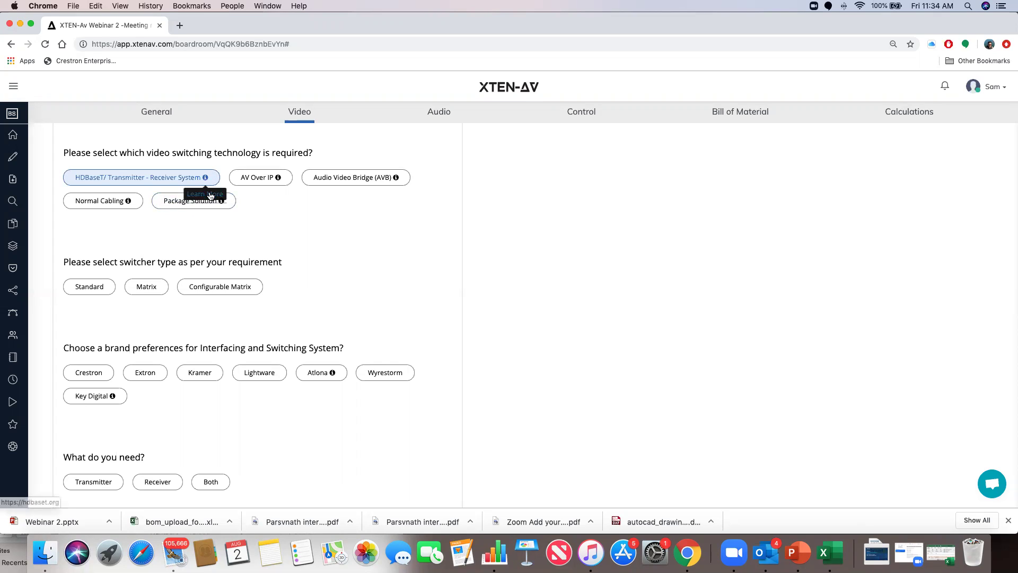
left_click(209, 194)
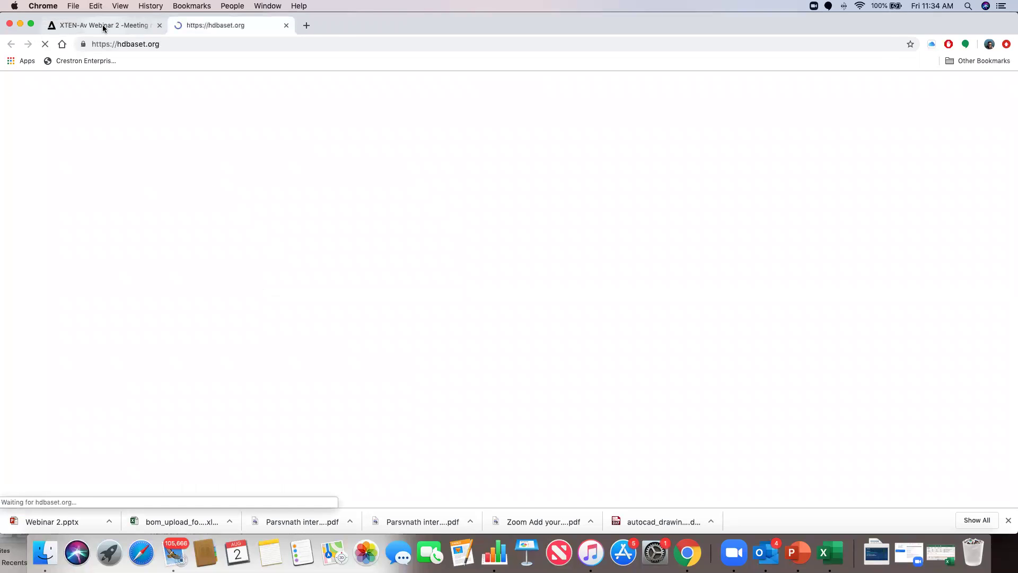
left_click(103, 26)
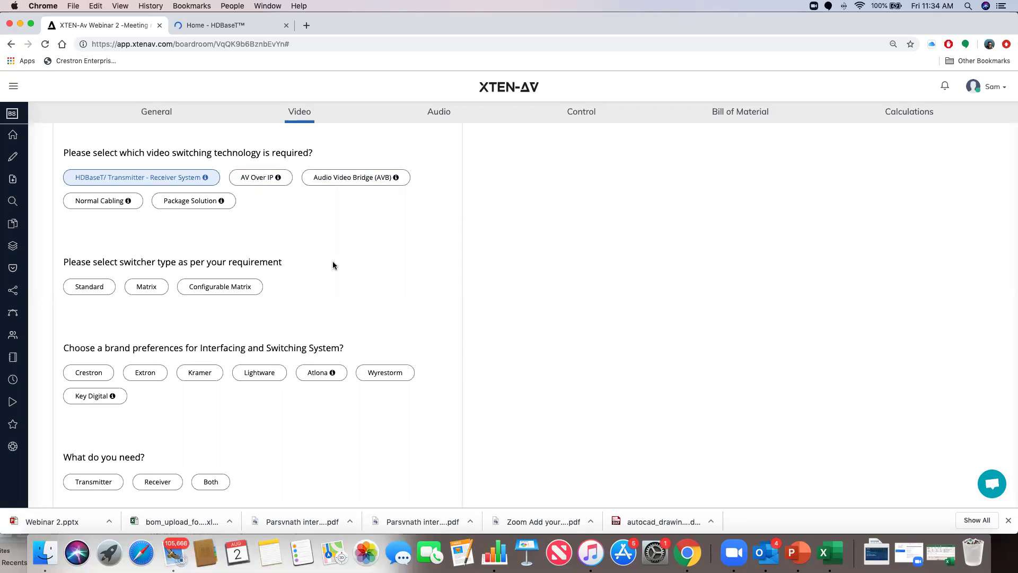
Try the Standard, Matrix and Configurable Matrix switcher types and settle on Matrix.
left_click(147, 286)
left_click(91, 282)
left_click(133, 292)
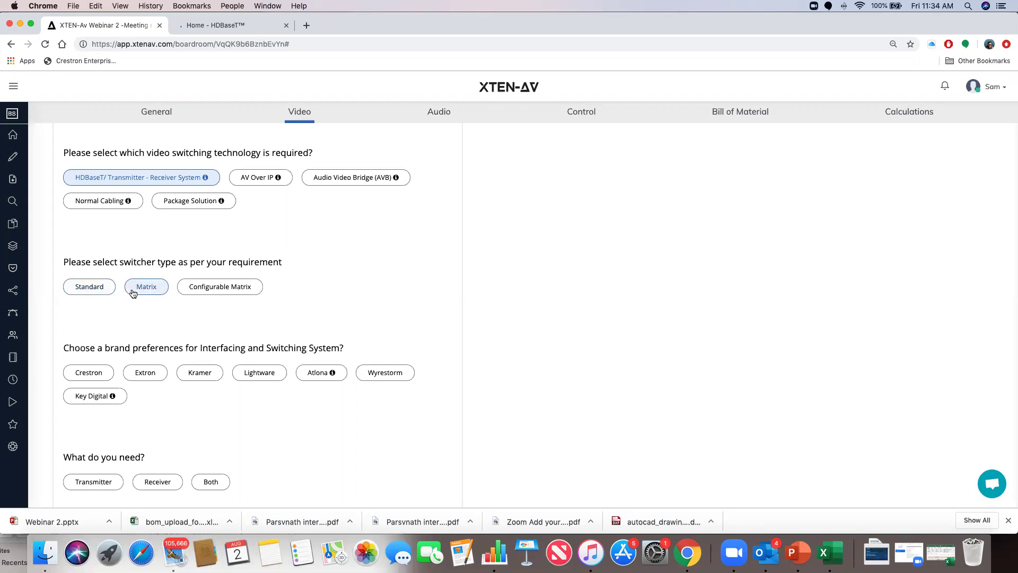
left_click(214, 288)
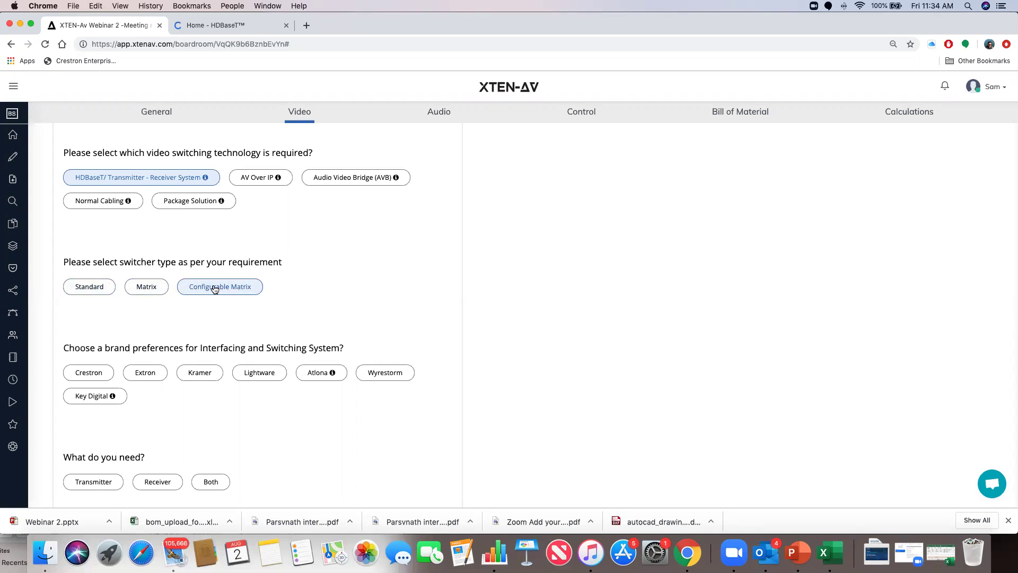
left_click(94, 293)
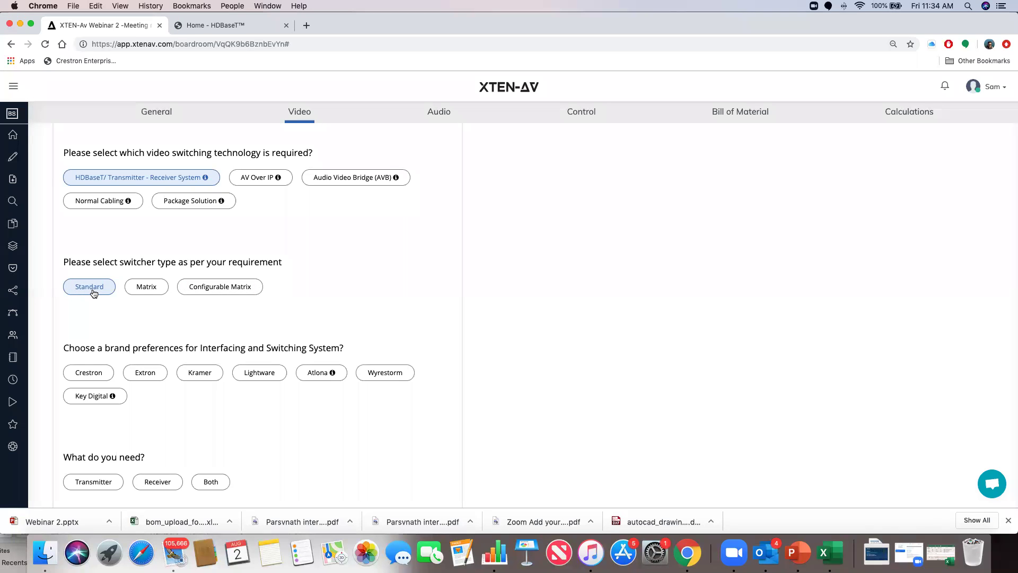
left_click(142, 289)
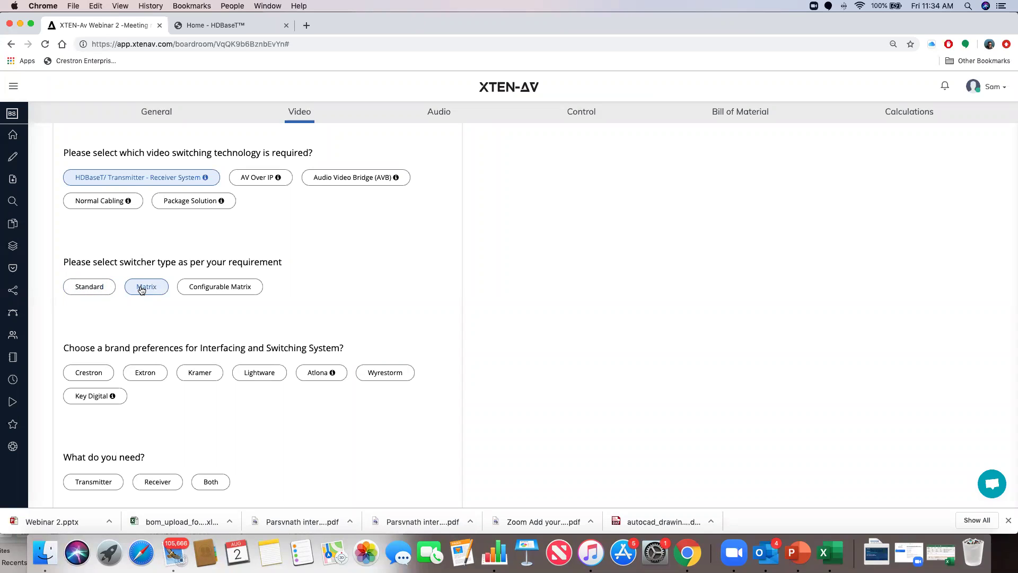
left_click(225, 292)
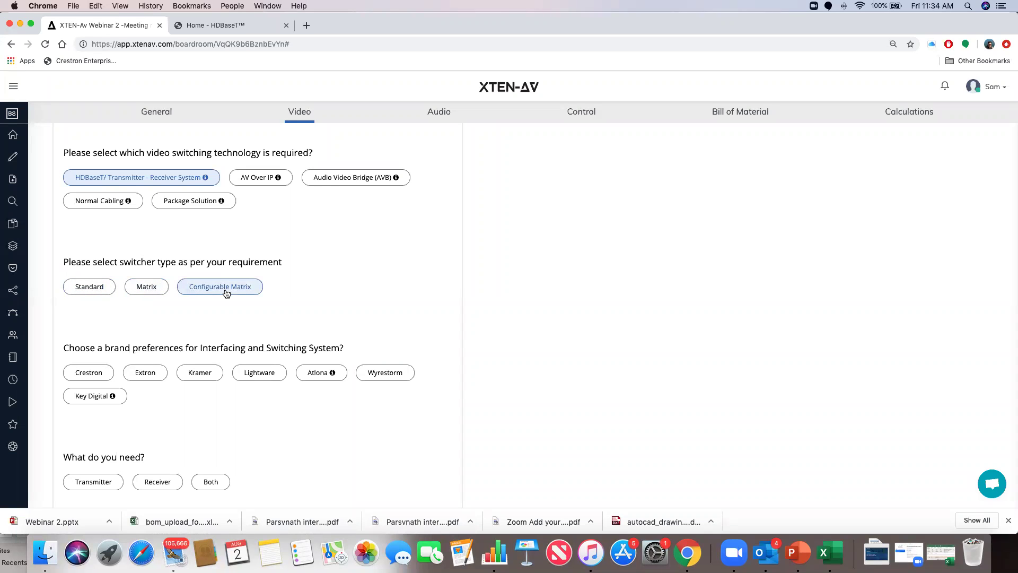
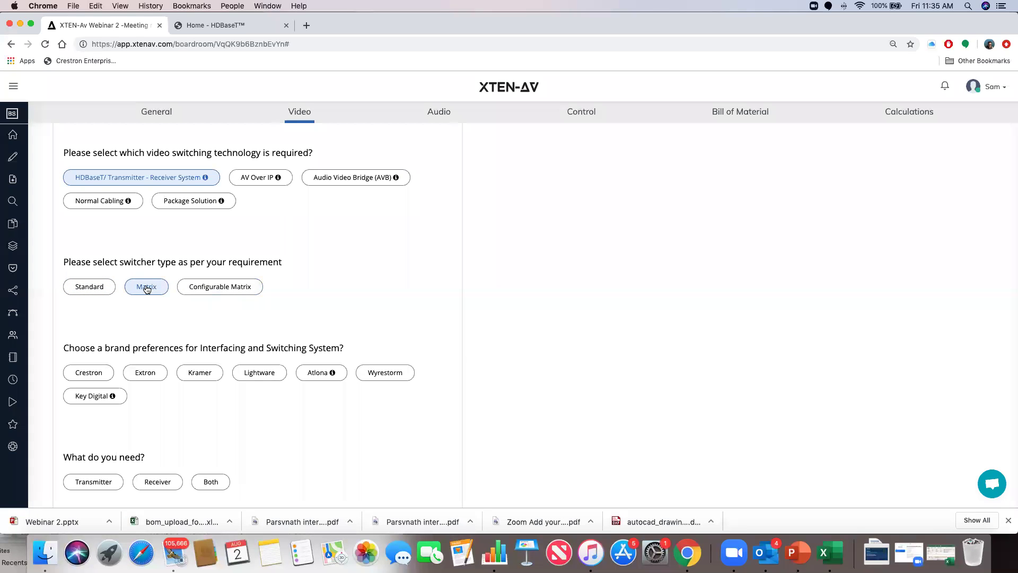
Choose Crestron as the interfacing and switching brand, and request both transmitters and receivers.
scroll(147, 289, "down", 5)
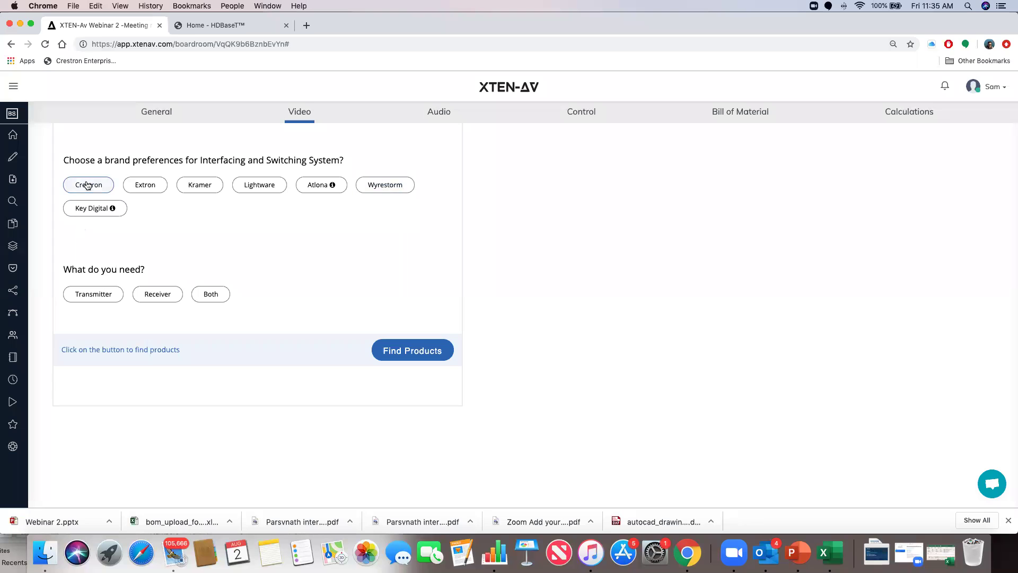
scroll(96, 183, "down", 1)
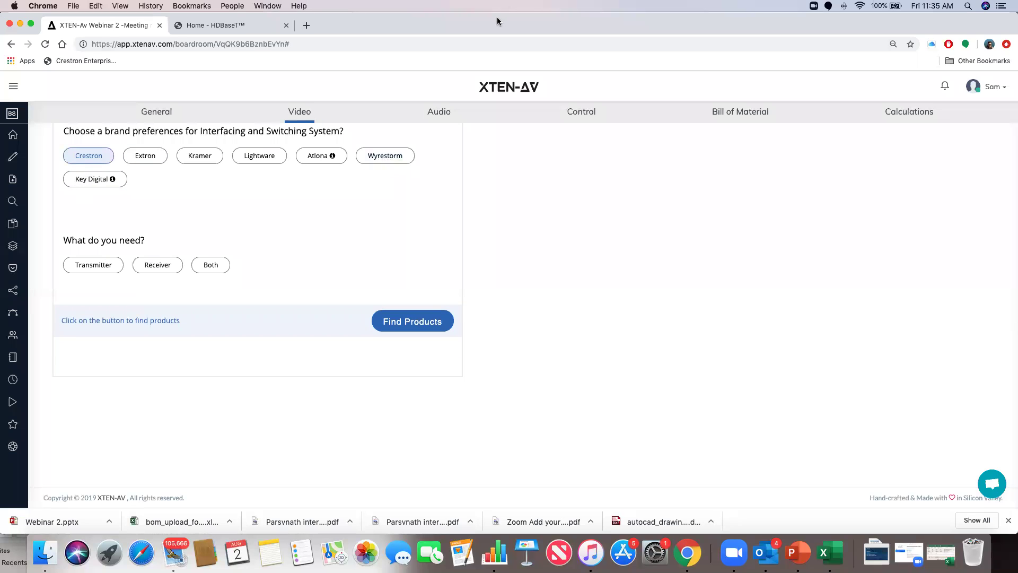
left_click(104, 268)
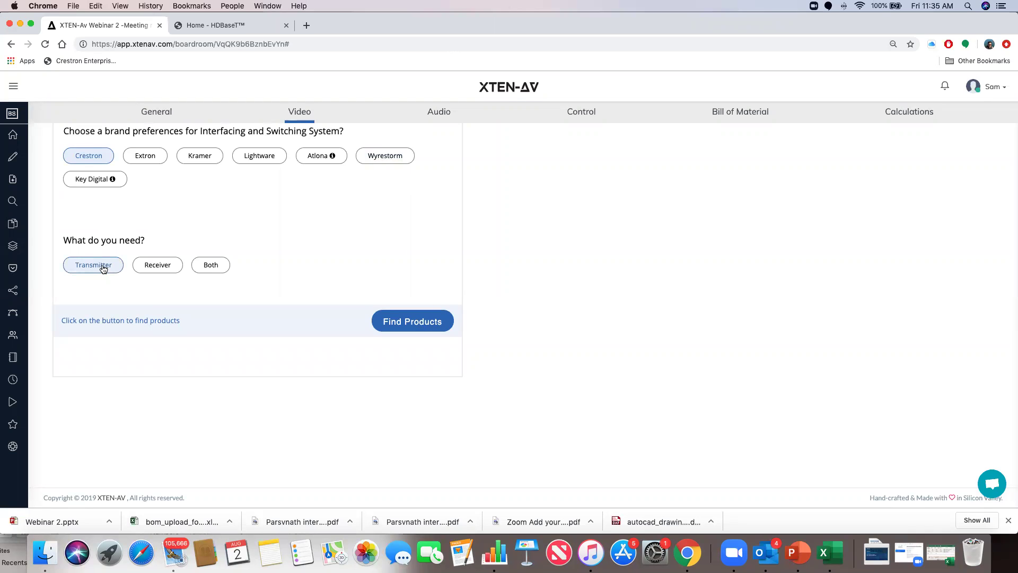
left_click(210, 267)
left_click(91, 267)
left_click(175, 268)
left_click(200, 269)
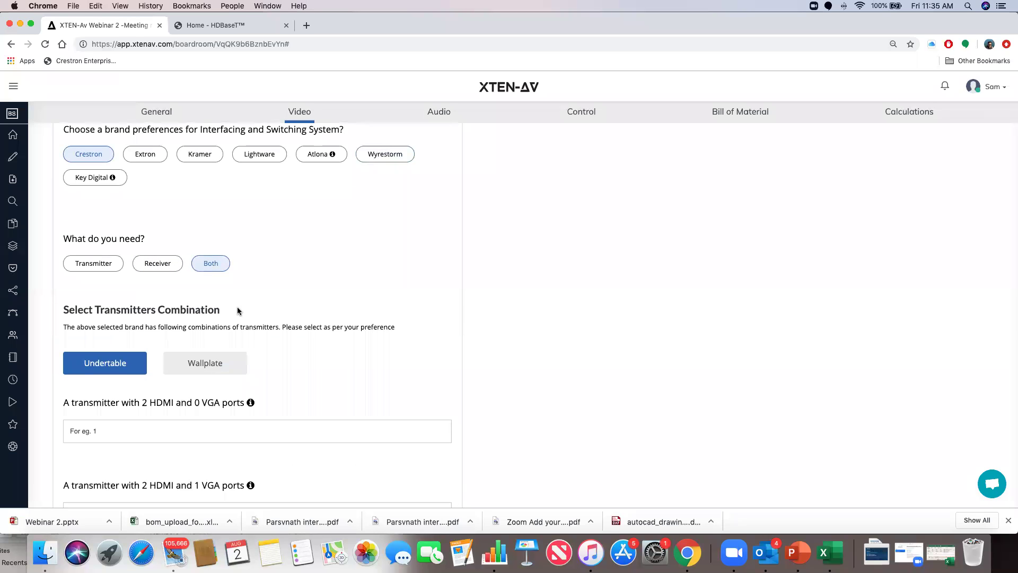
Examine the undertable transmitter combinations by their HDMI and VGA port counts, down to the receiver combinations.
scroll(237, 307, "down", 3)
scroll(233, 308, "up", 5)
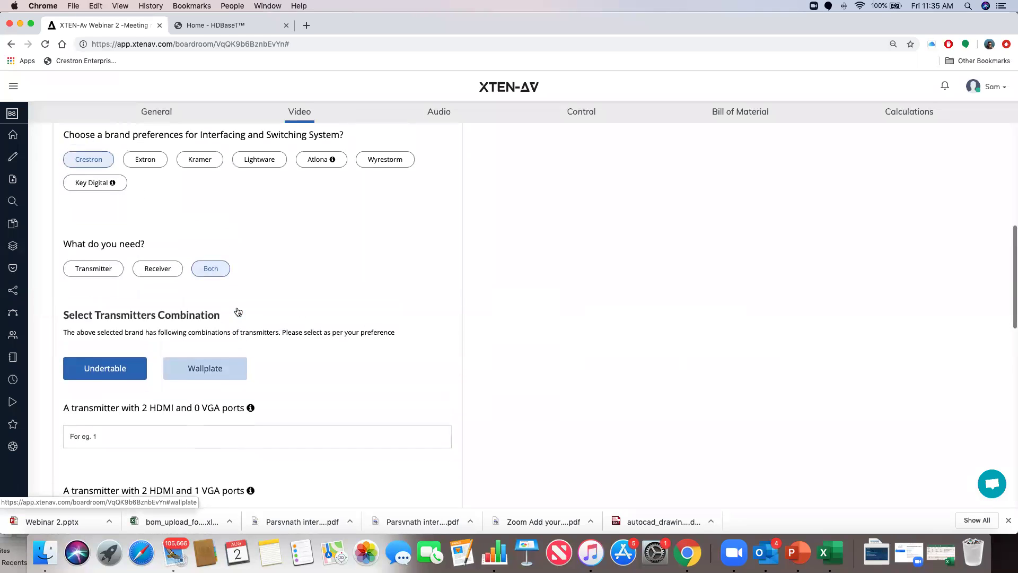
scroll(275, 293, "down", 5)
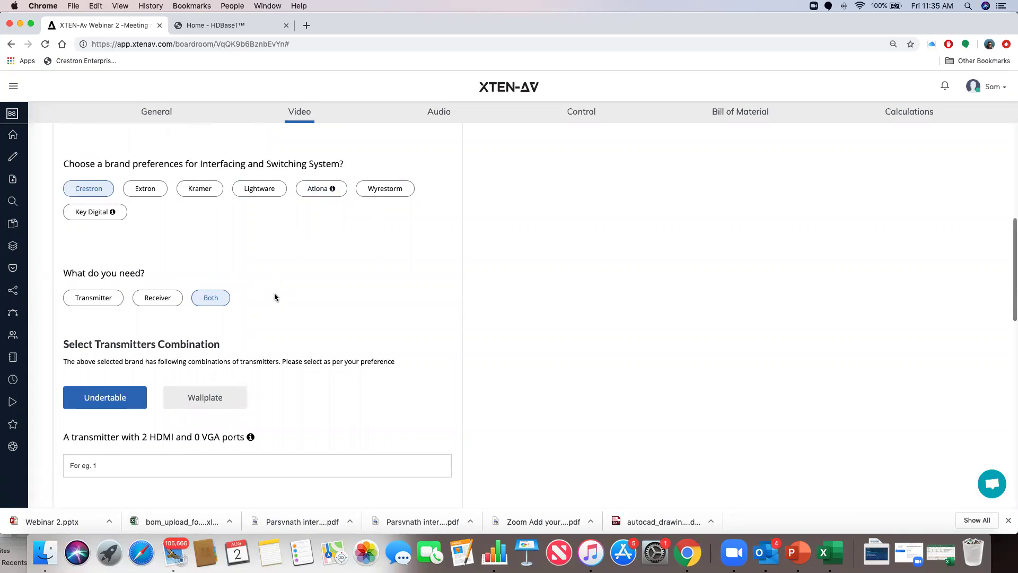
scroll(274, 294, "down", 1)
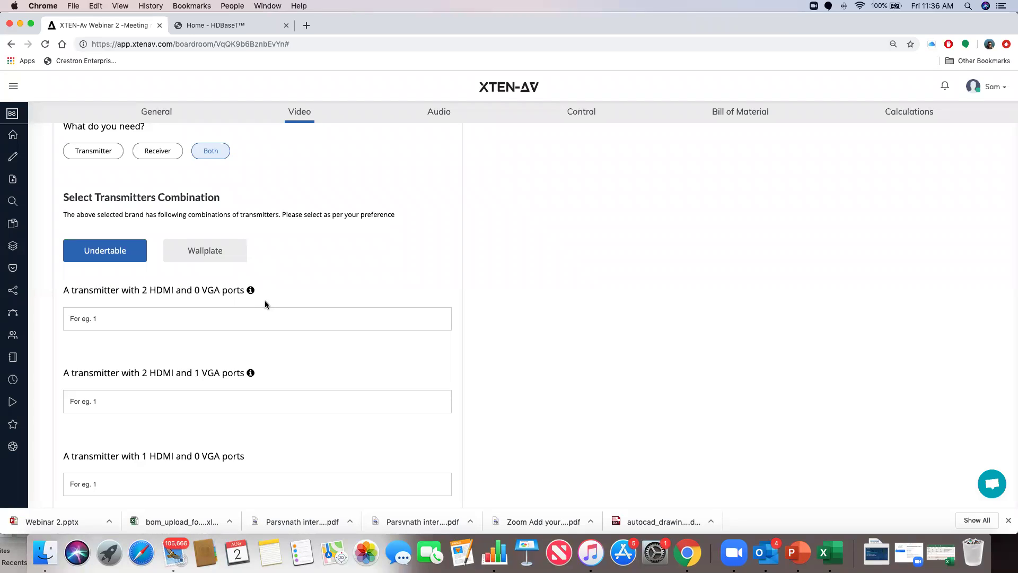
scroll(221, 316, "down", 1)
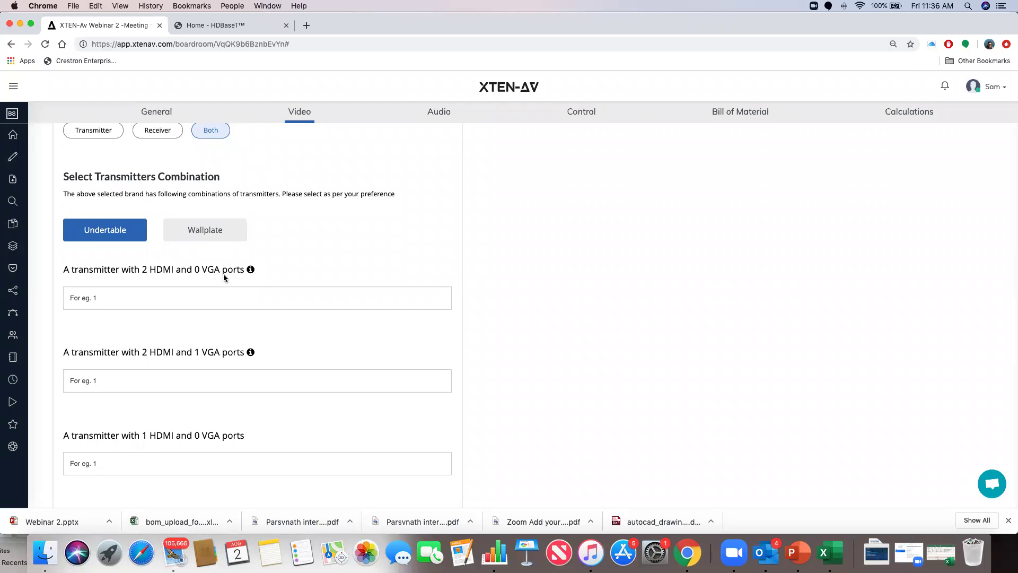
scroll(224, 274, "down", 5)
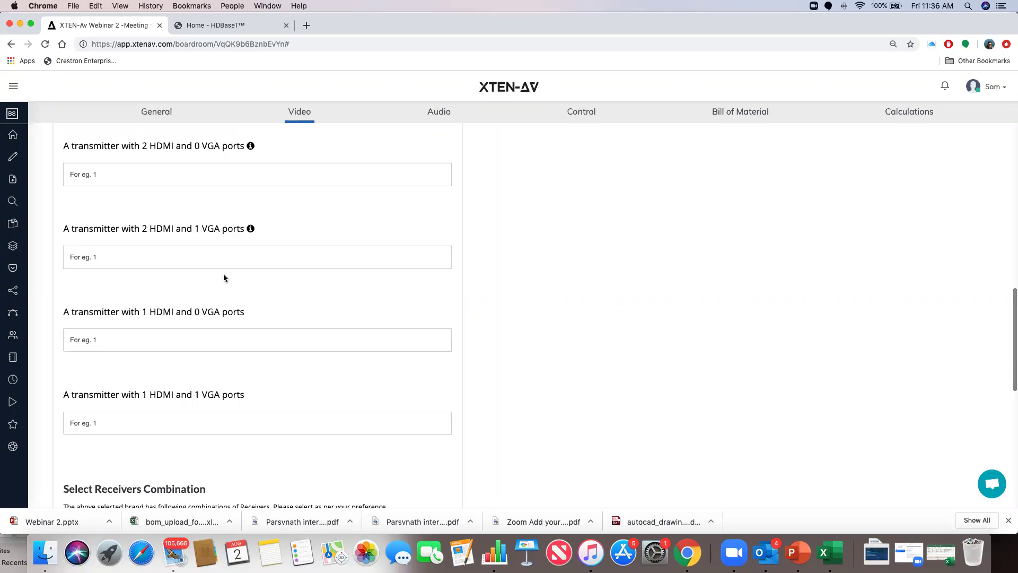
scroll(224, 274, "up", 1)
scroll(223, 274, "up", 3)
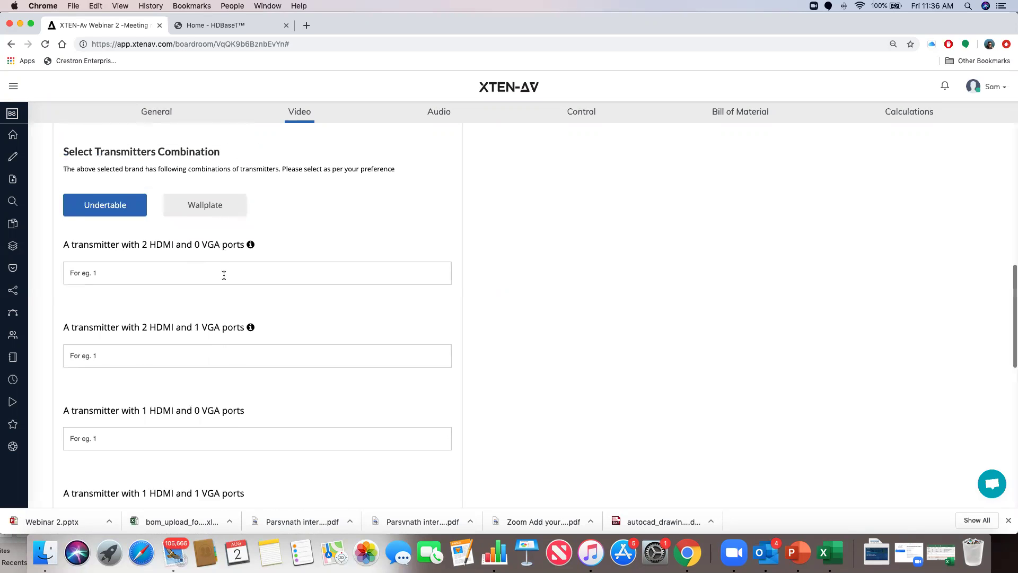
scroll(139, 264, "up", 1)
scroll(126, 179, "up", 2)
scroll(125, 181, "up", 3)
scroll(122, 182, "down", 9)
scroll(119, 186, "up", 1)
scroll(119, 187, "up", 2)
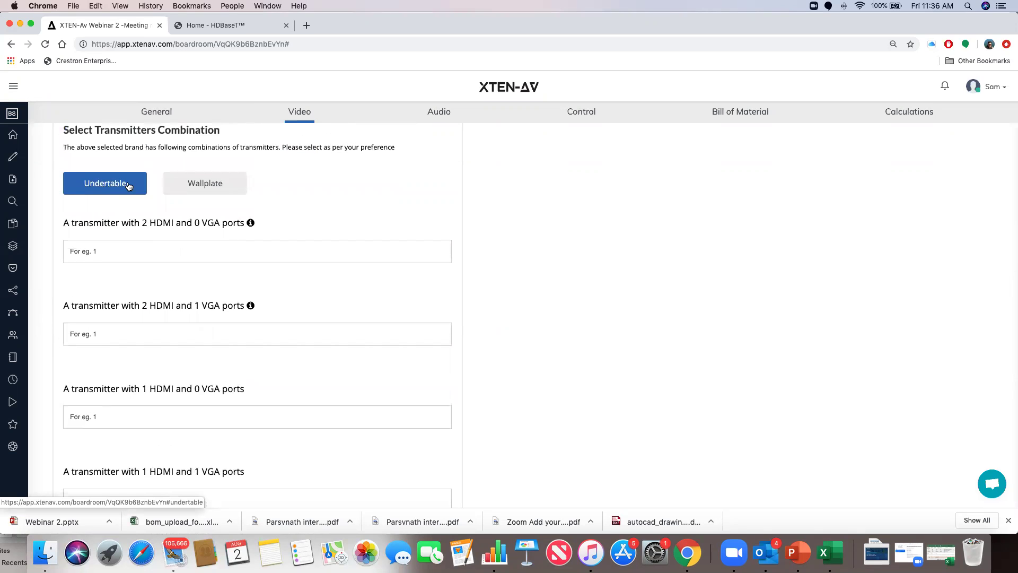
scroll(129, 225, "down", 4)
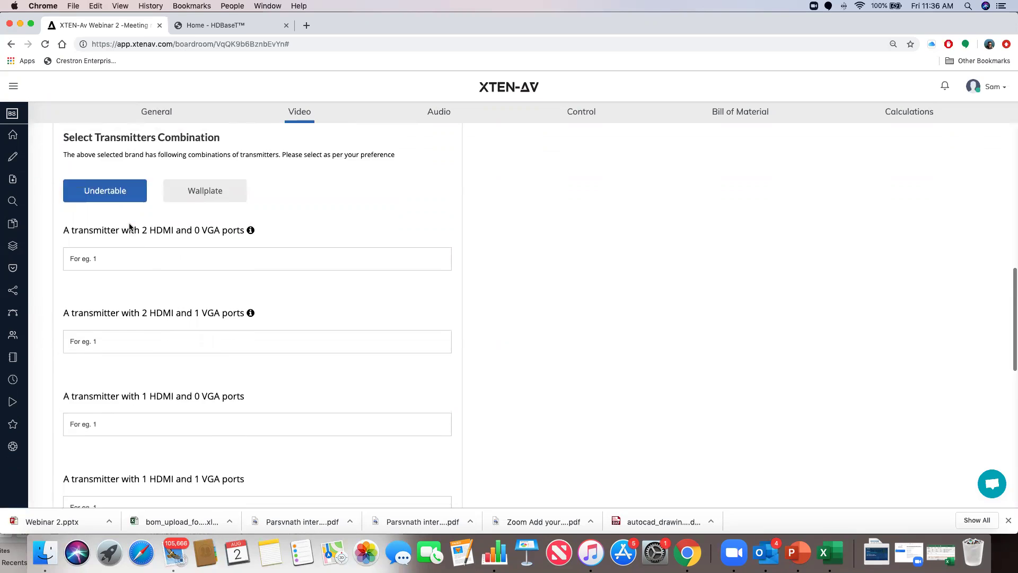
scroll(129, 226, "down", 4)
scroll(122, 221, "up", 7)
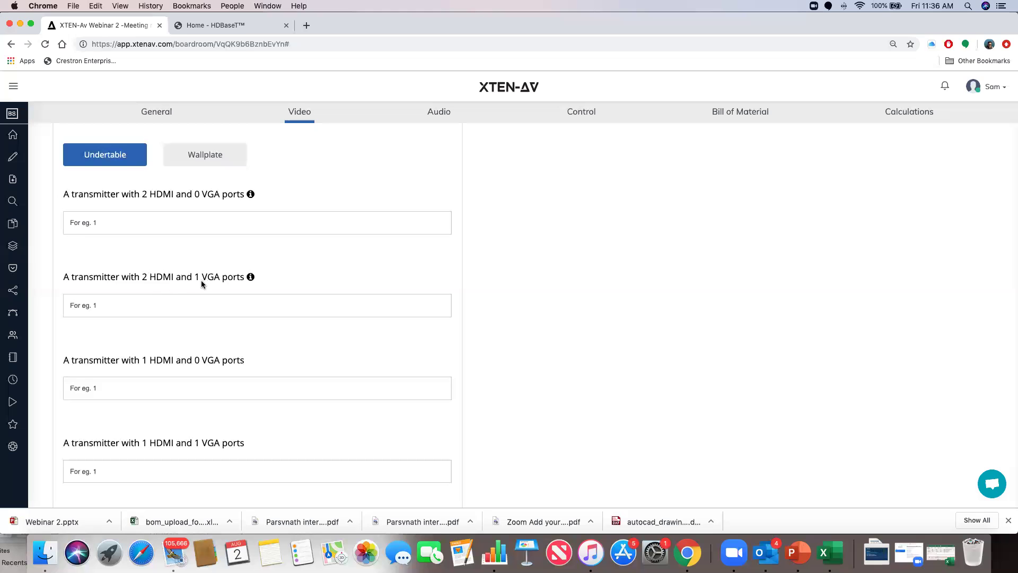
scroll(196, 284, "down", 3)
scroll(173, 293, "down", 2)
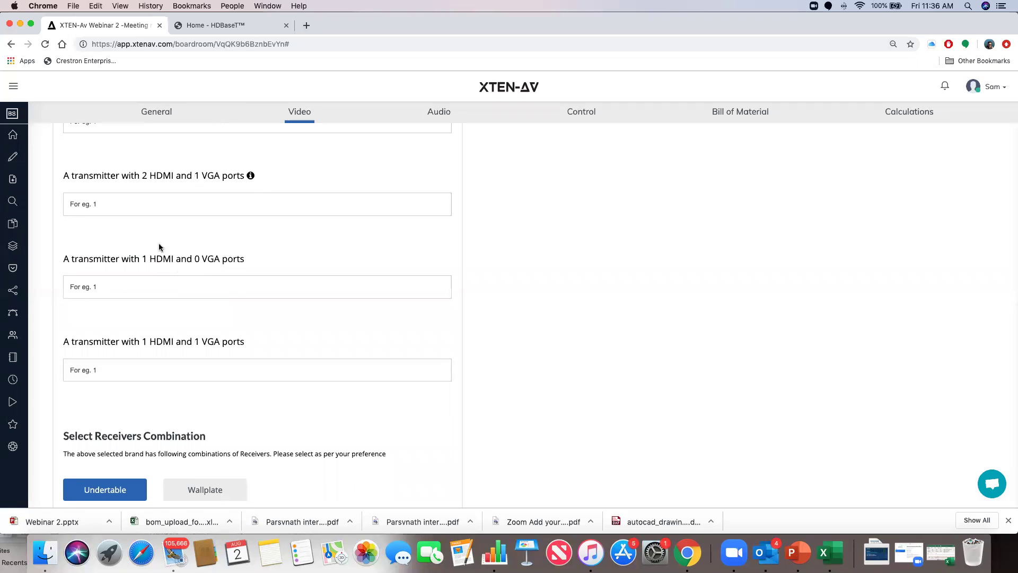
scroll(157, 217, "up", 6)
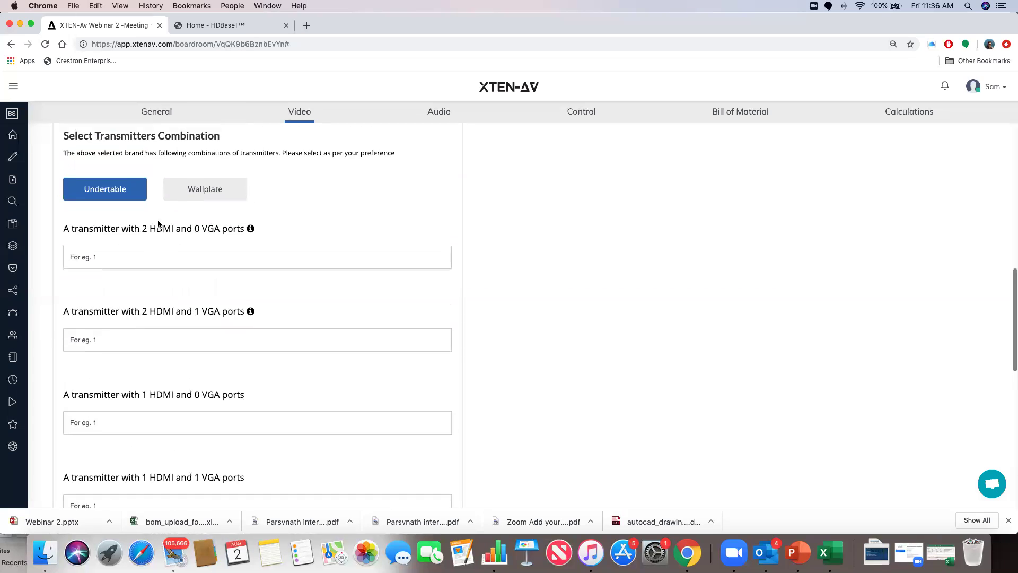
Examine the wallplate transmitter combinations offered for Crestron by their HDMI and VGA ports.
left_click(195, 200)
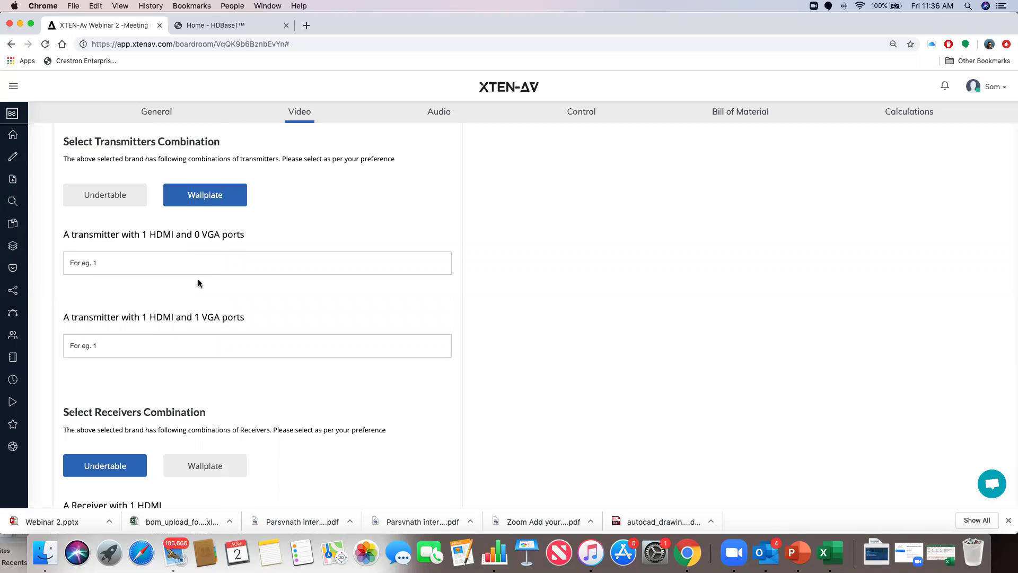
scroll(199, 283, "down", 1)
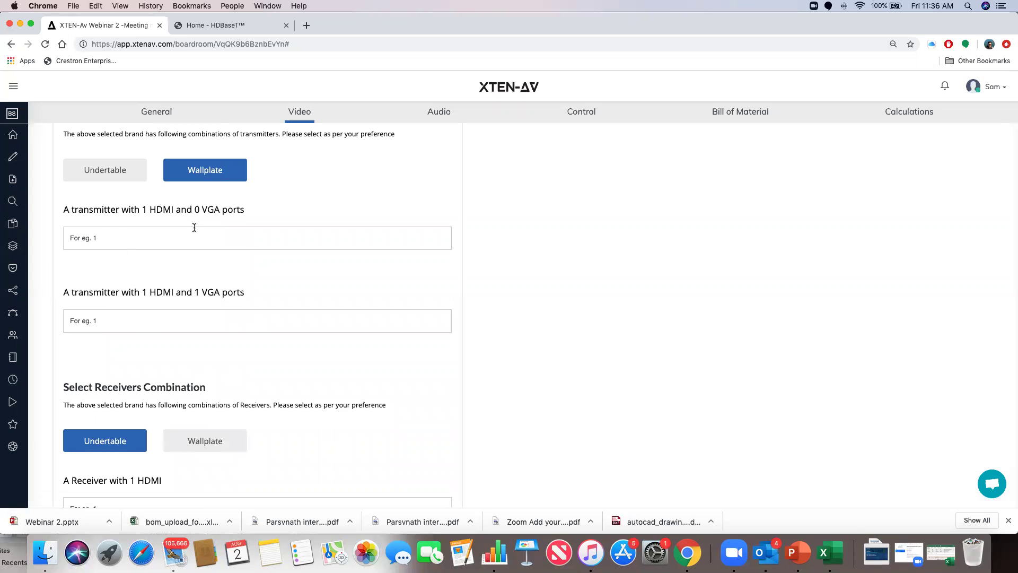
scroll(194, 228, "up", 5)
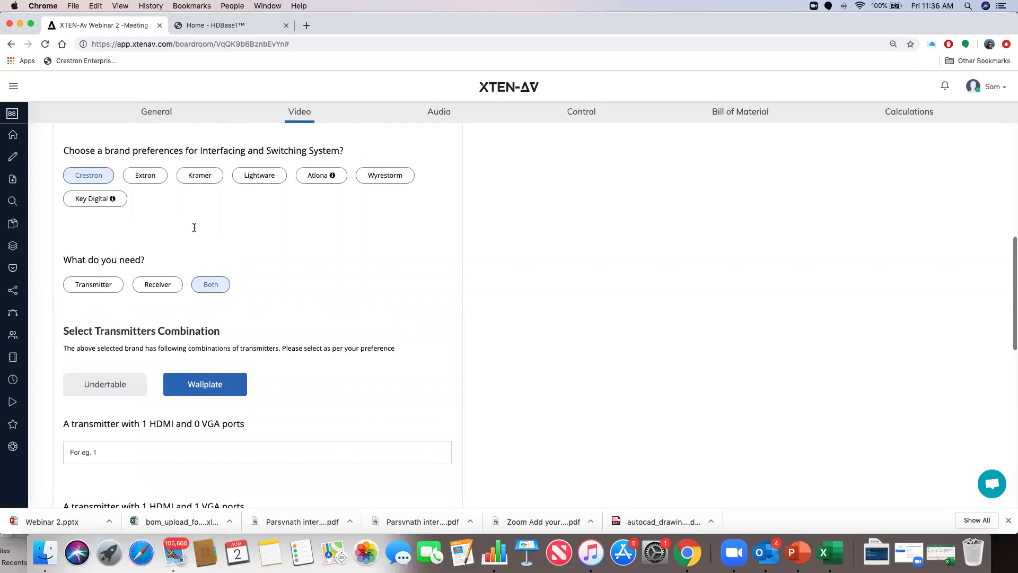
Switch the interfacing and switching brand to Extron, request both transmitters and receivers, and review its undertable transmitter combinations.
left_click(149, 200)
scroll(159, 233, "down", 1)
left_click(207, 264)
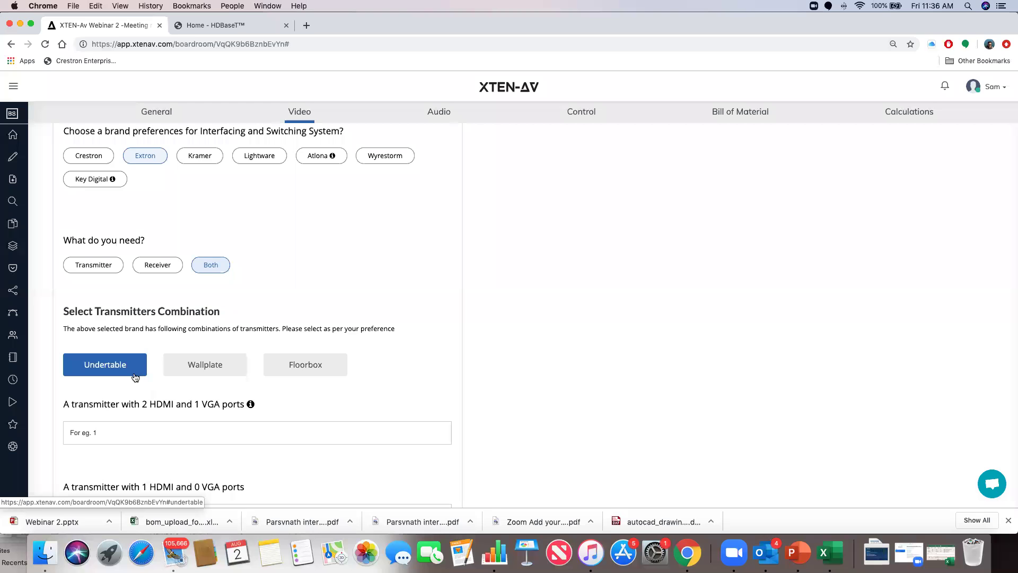
scroll(122, 371, "down", 5)
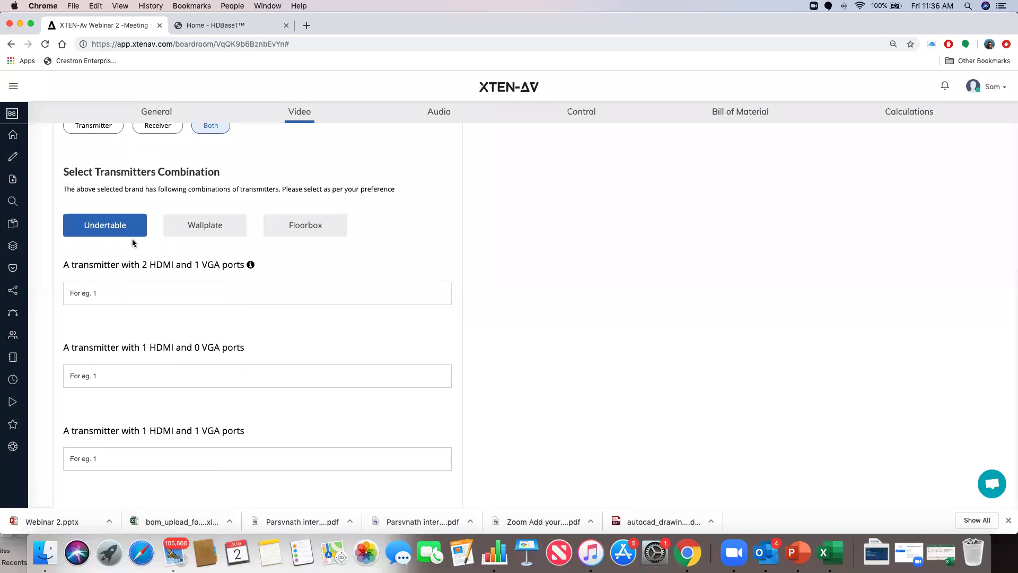
scroll(133, 265, "down", 3)
scroll(154, 366, "up", 2)
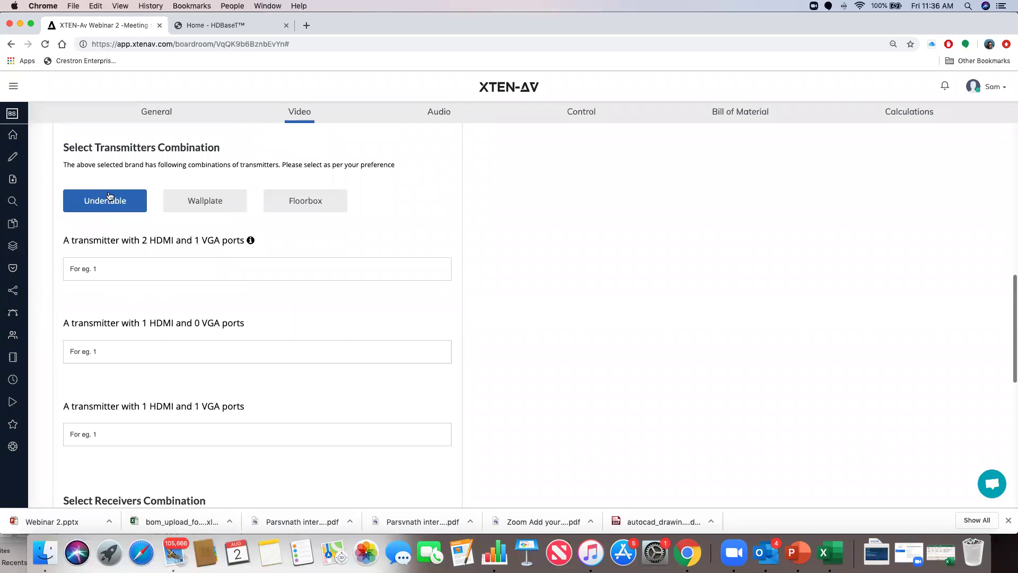
Compare Extron's wallplate and floorbox transmitter combinations, ending back on the undertable ones.
left_click(208, 202)
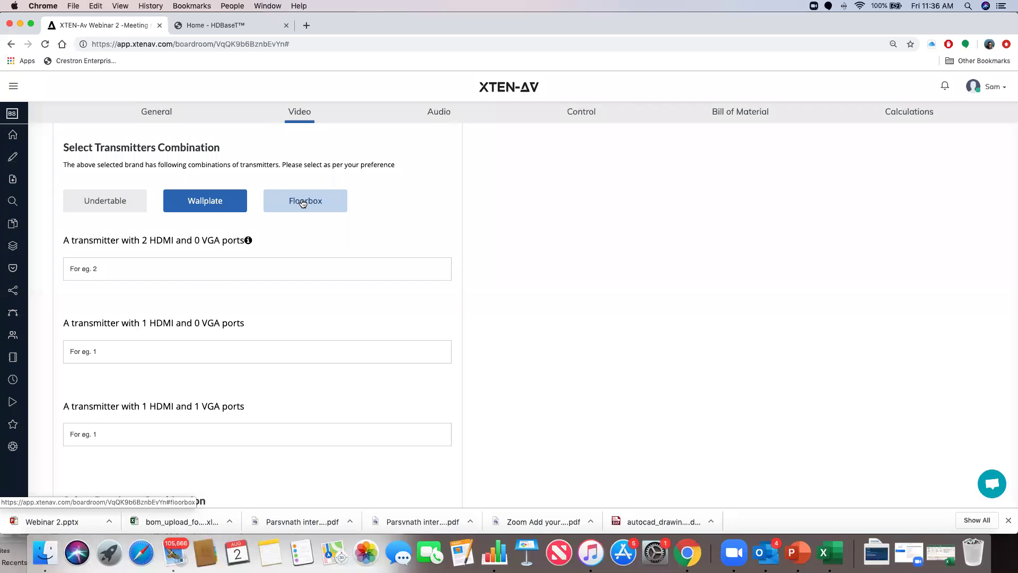
left_click(303, 203)
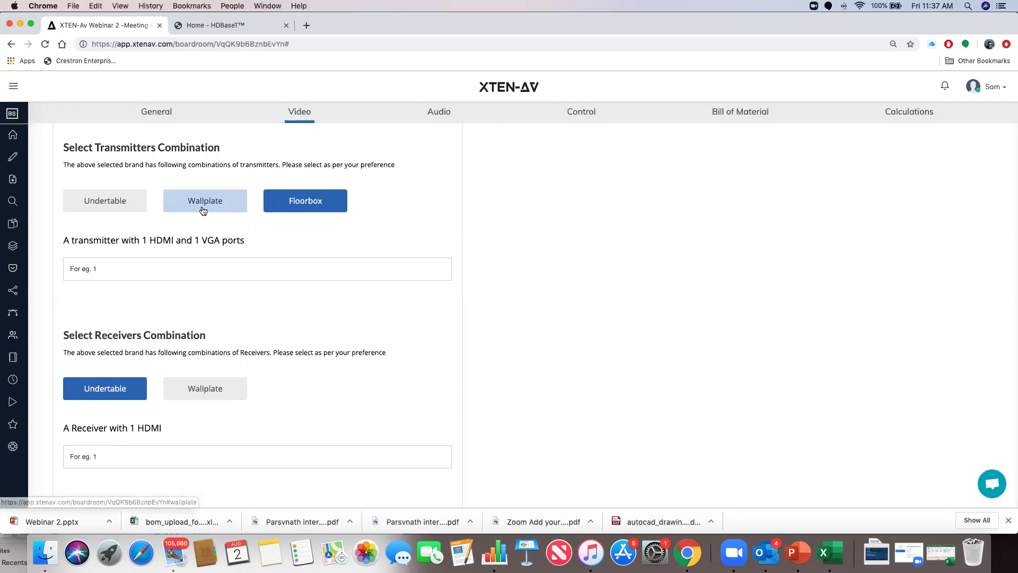
left_click(117, 205)
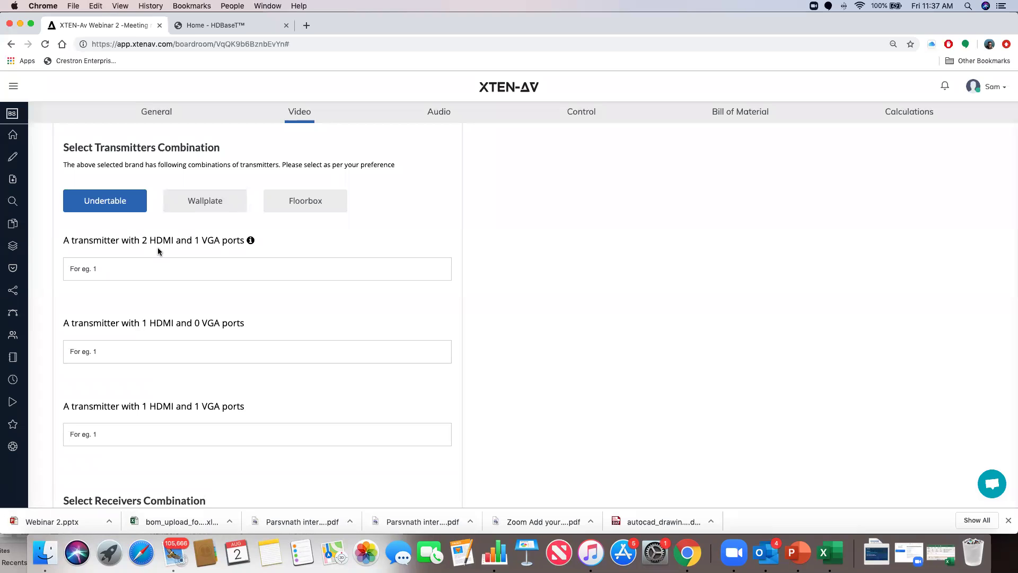
Set the interfacing and switching brand back to Crestron and request both transmitters and receivers.
scroll(188, 255, "up", 5)
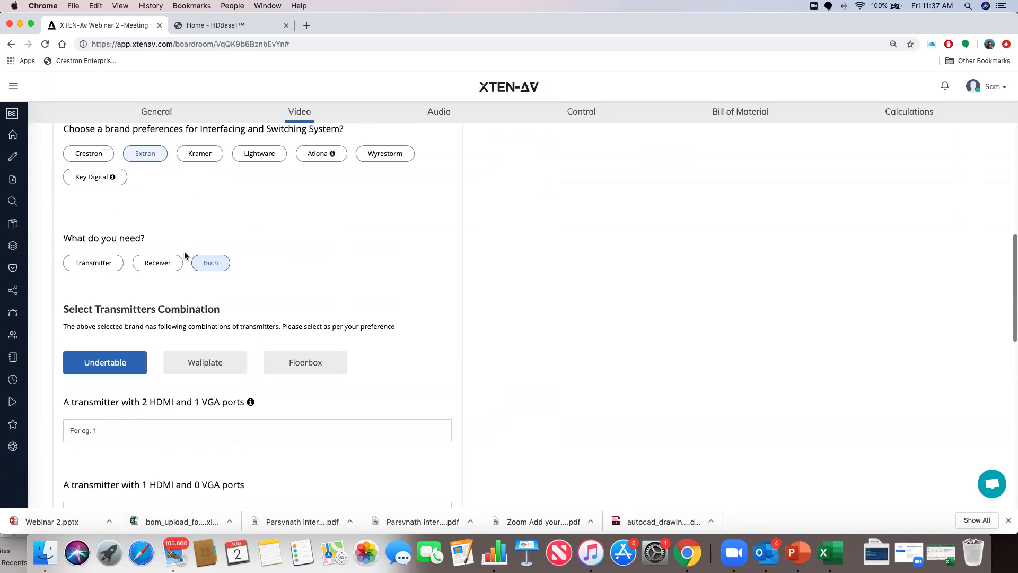
left_click(100, 165)
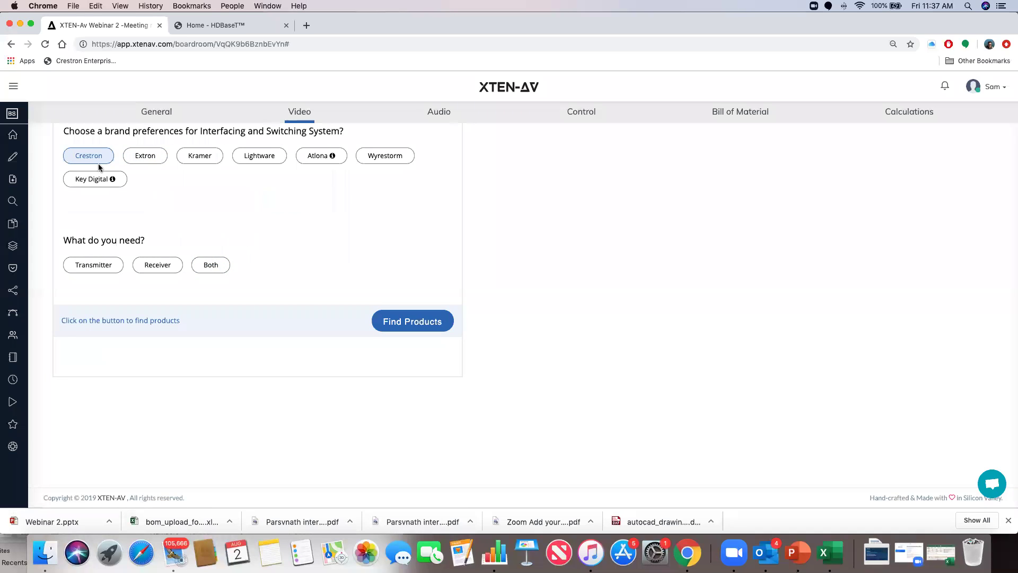
left_click(209, 265)
Set the undertable transmitter quantities to 1 for 2 HDMI and 0 VGA ports and 1 for 2 HDMI and 1 VGA port.
scroll(196, 318, "down", 5)
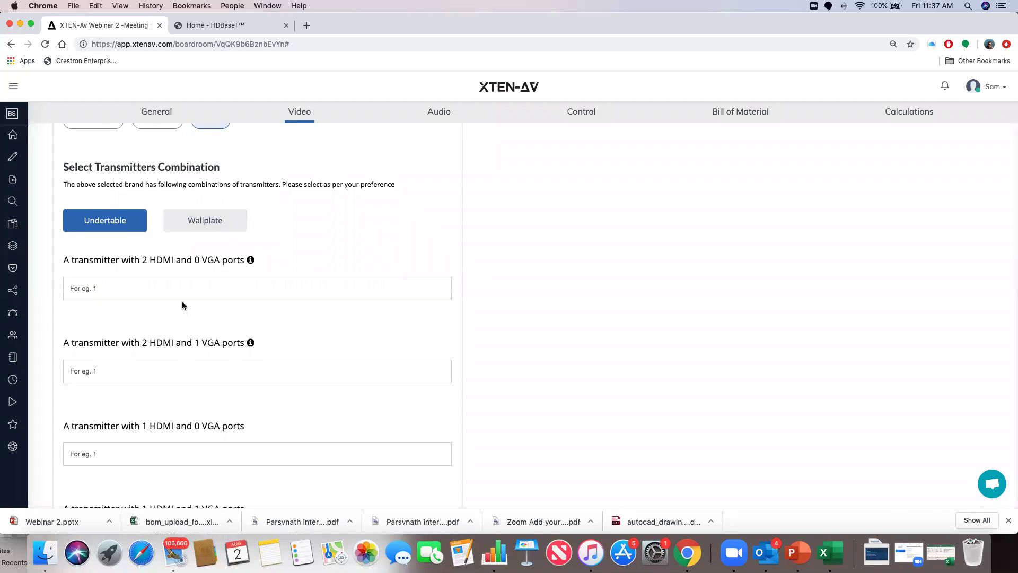
type("2")
key("BackSpace")
type("1")
left_click(145, 375)
type("1")
Set the quantity of the undertable transmitter with 1 HDMI and 0 VGA ports to 1.
scroll(188, 367, "down", 5)
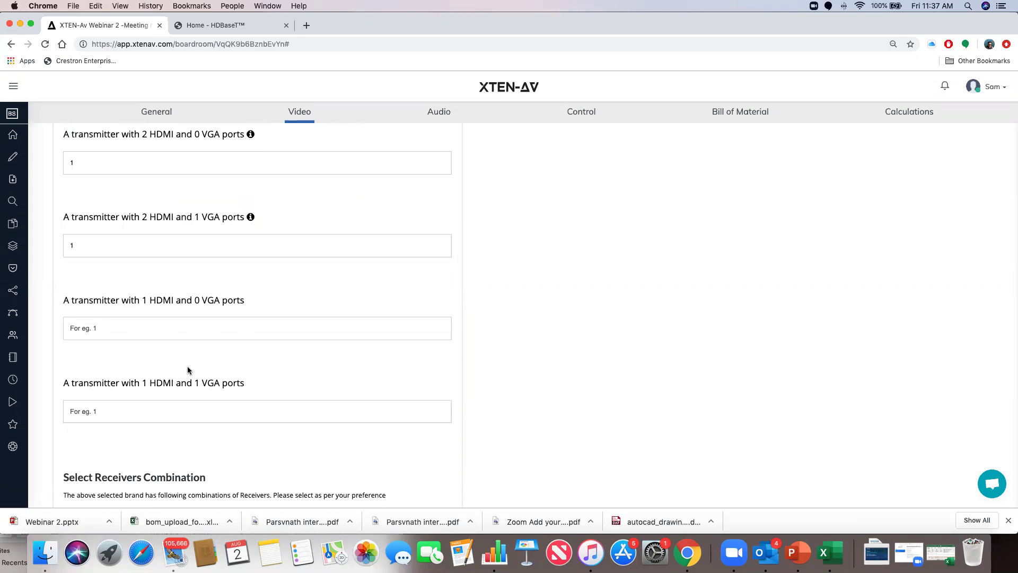
scroll(188, 370, "down", 1)
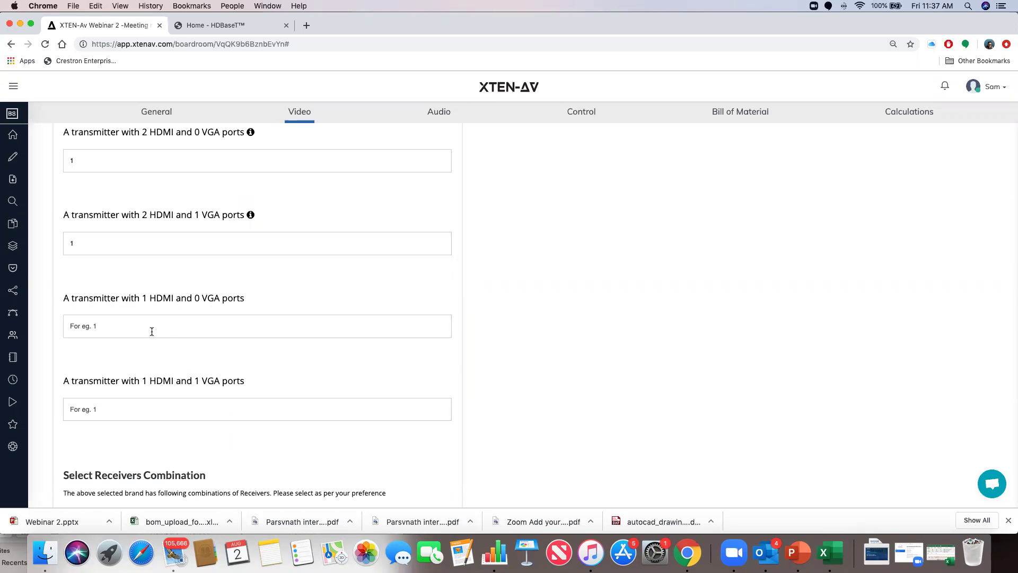
scroll(152, 331, "down", 1)
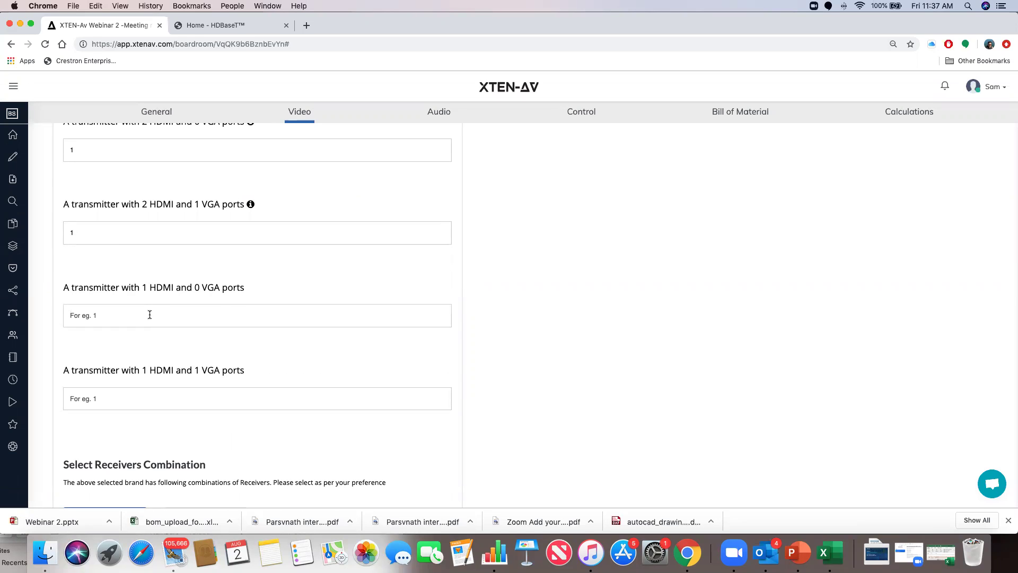
left_click(149, 315)
type("1")
Set the quantity of the undertable receiver with 1 HDMI to 3.
scroll(145, 338, "down", 3)
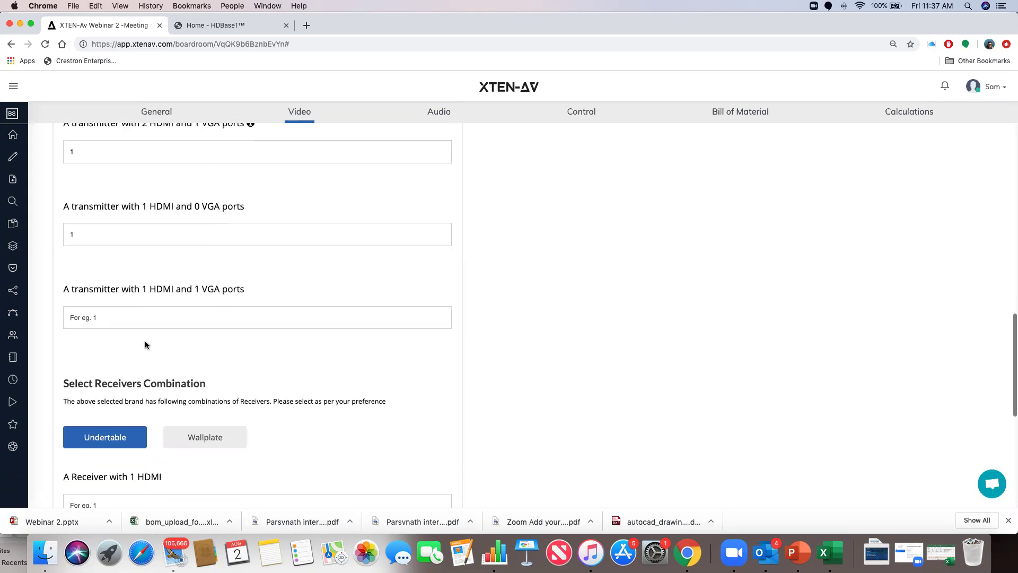
scroll(146, 346, "down", 3)
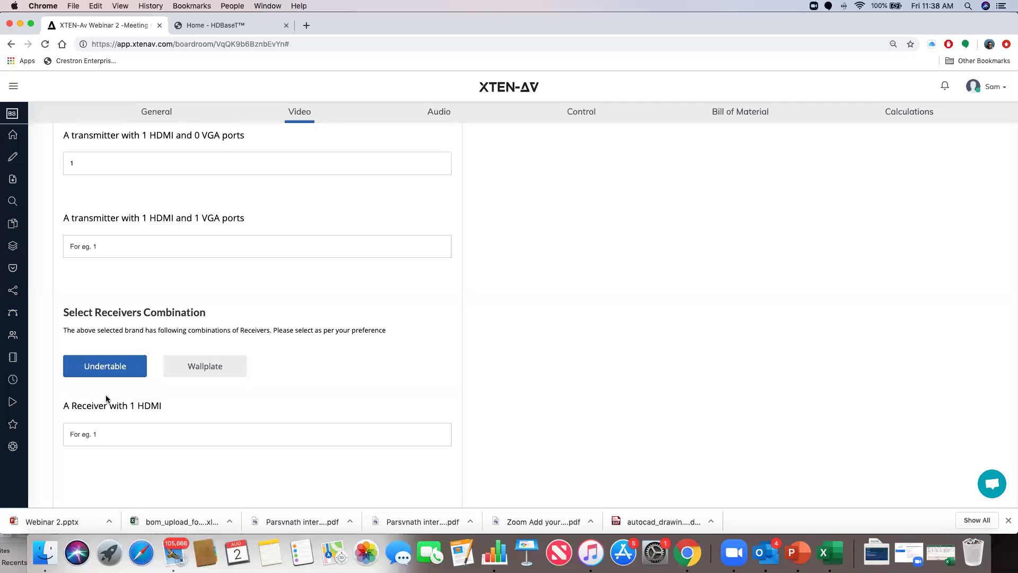
scroll(113, 401, "down", 1)
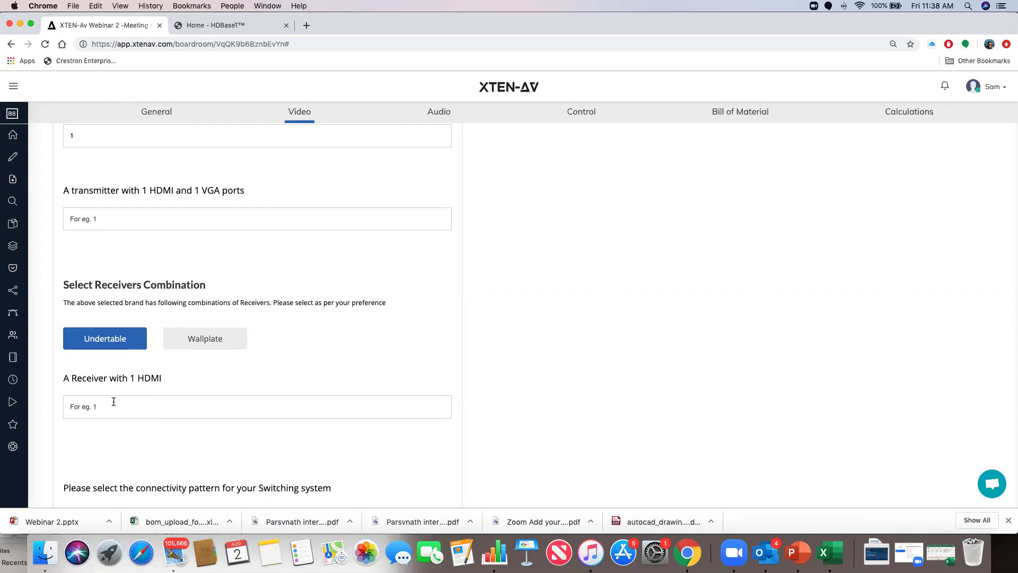
left_click(103, 408)
type("3")
Compare the two connectivity patterns for the switching system and settle on TX-RX-SWITCHER-TX-RX.
scroll(119, 409, "down", 4)
scroll(119, 411, "down", 1)
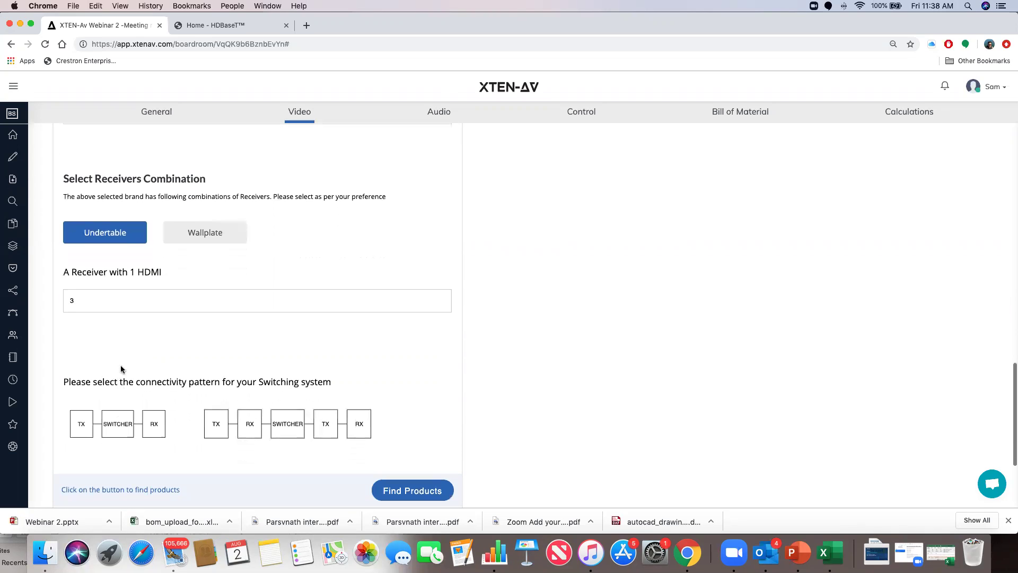
left_click(125, 425)
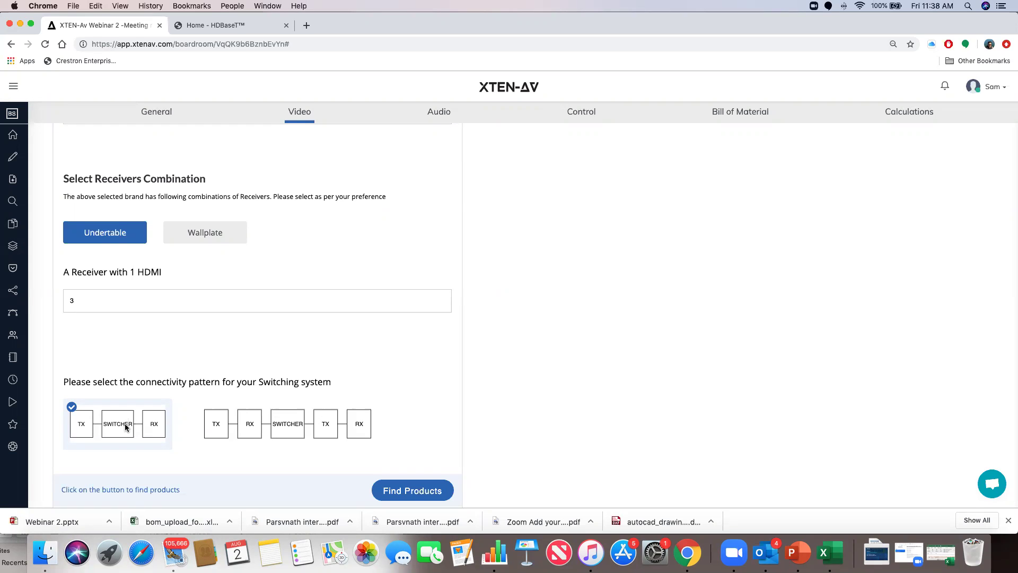
left_click(298, 424)
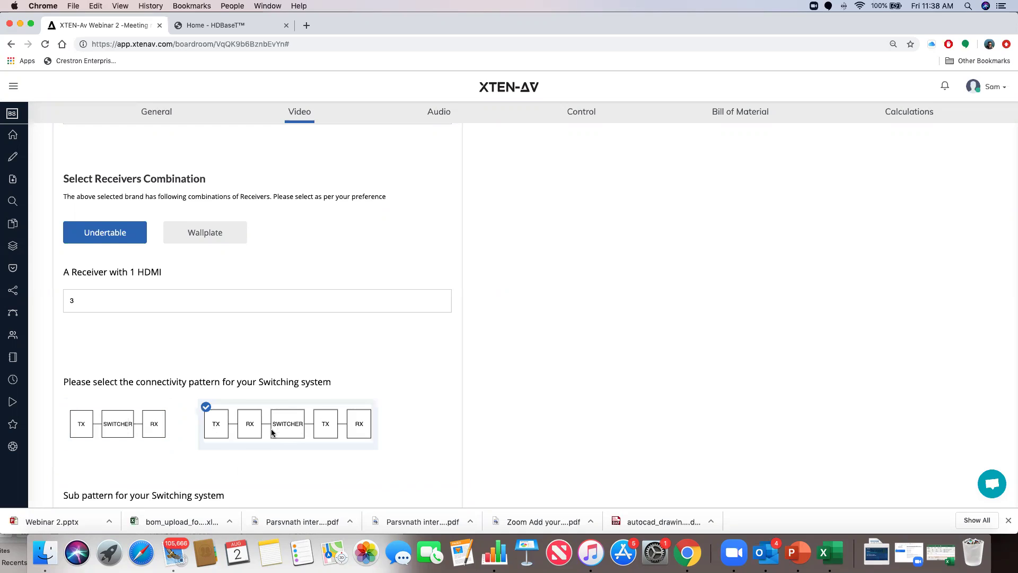
scroll(254, 428, "down", 1)
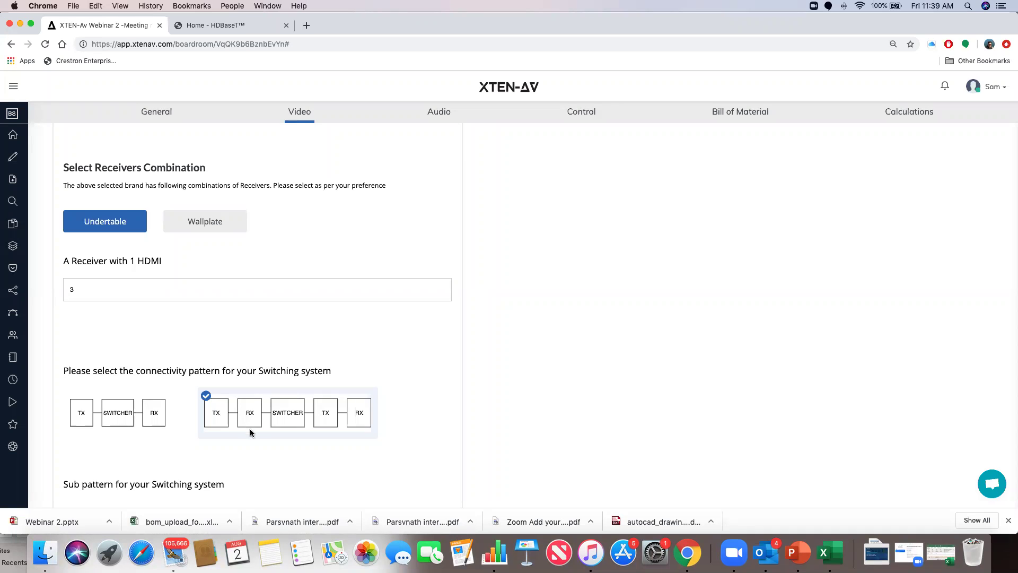
scroll(250, 430, "down", 3)
scroll(250, 431, "down", 4)
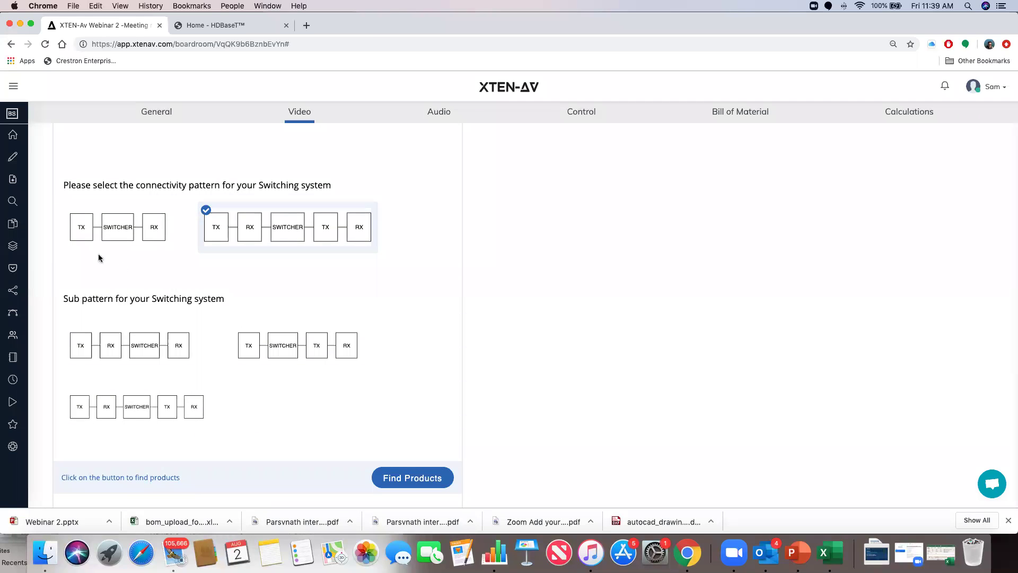
left_click(119, 240)
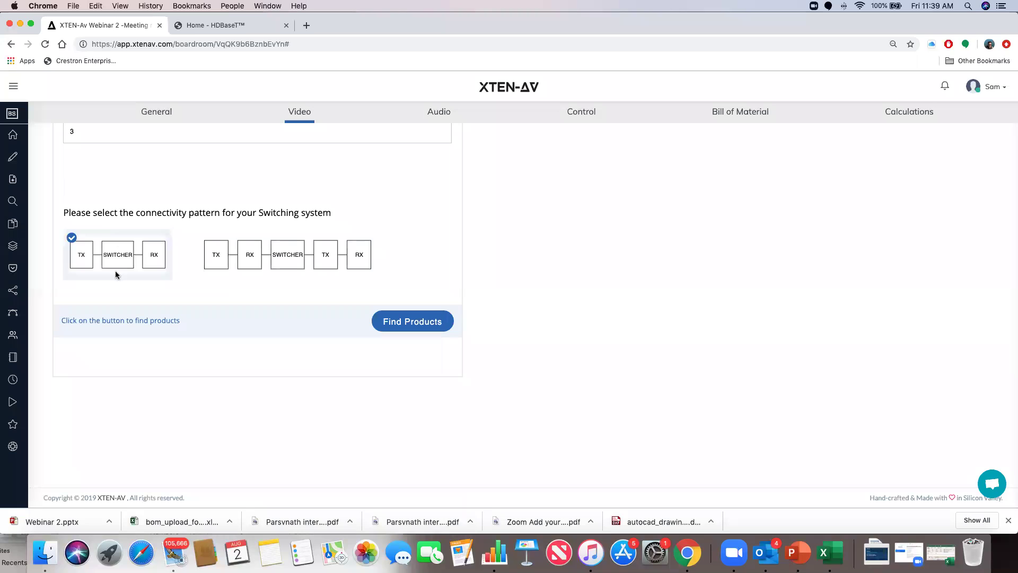
left_click(275, 262)
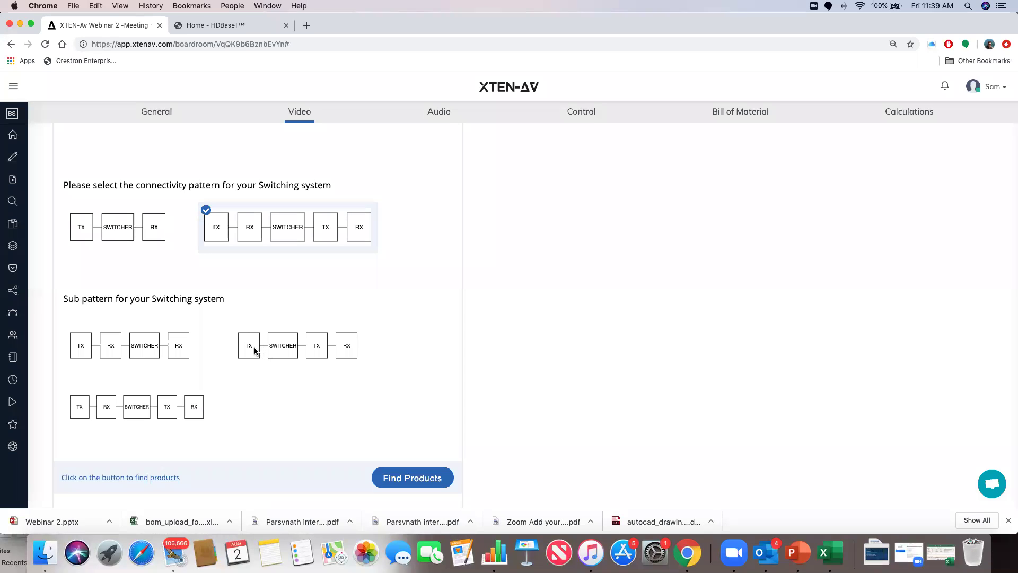
Choose the TX-SWITCHER-TX-RX sub pattern, review the entered transmitter quantities, and find the matching products.
left_click(280, 348)
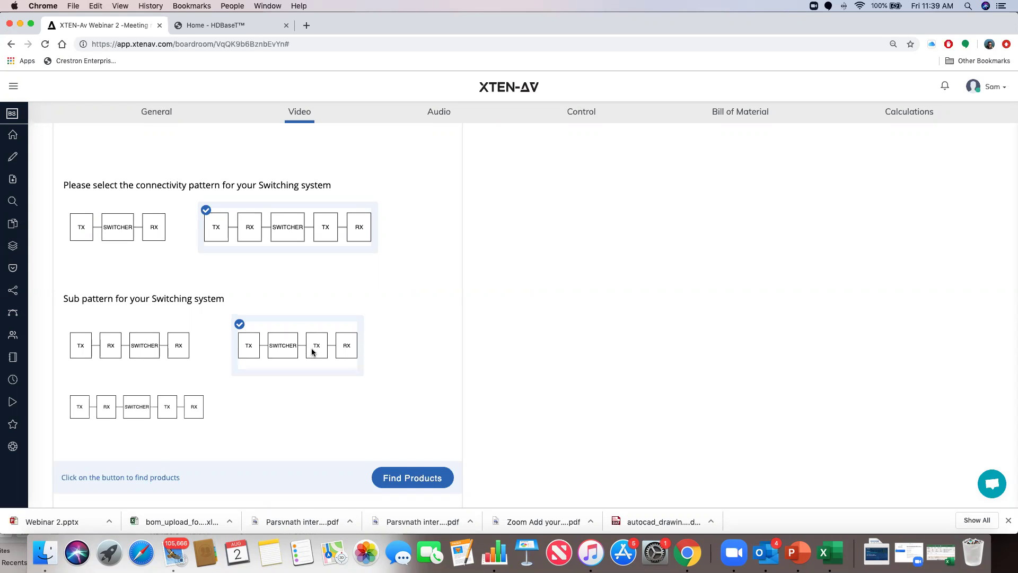
scroll(339, 347, "up", 8)
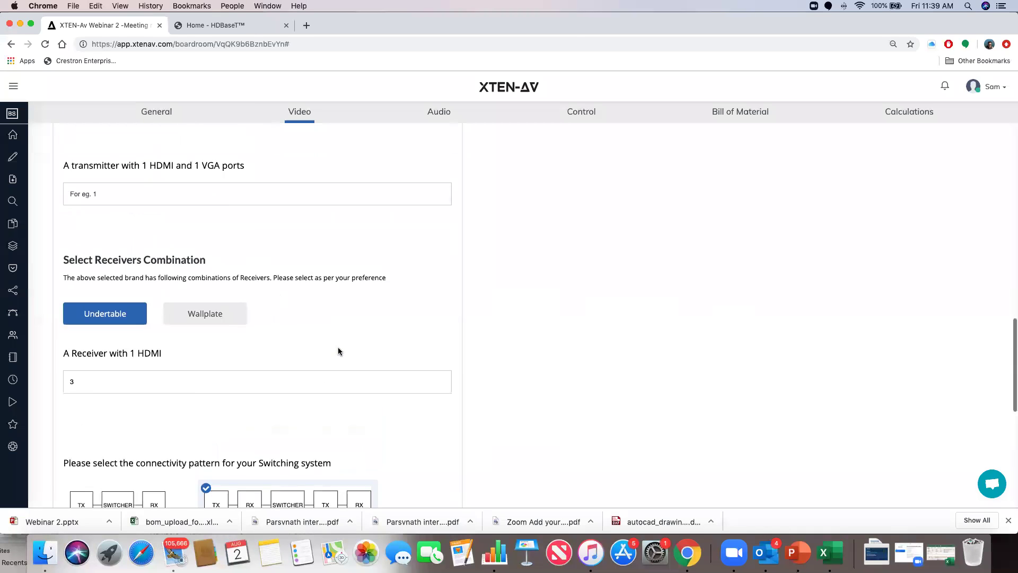
scroll(233, 331, "up", 2)
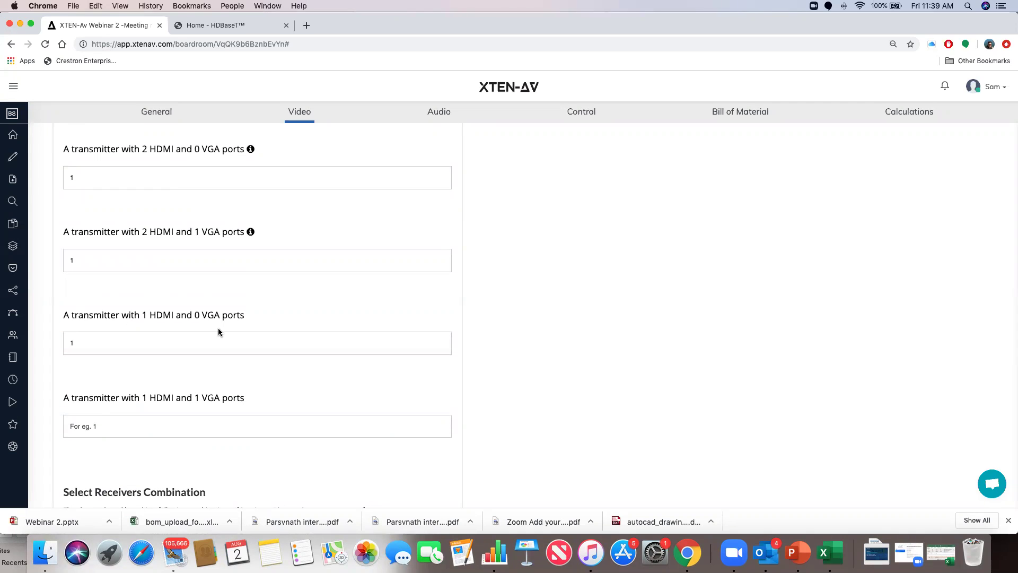
scroll(214, 334, "down", 12)
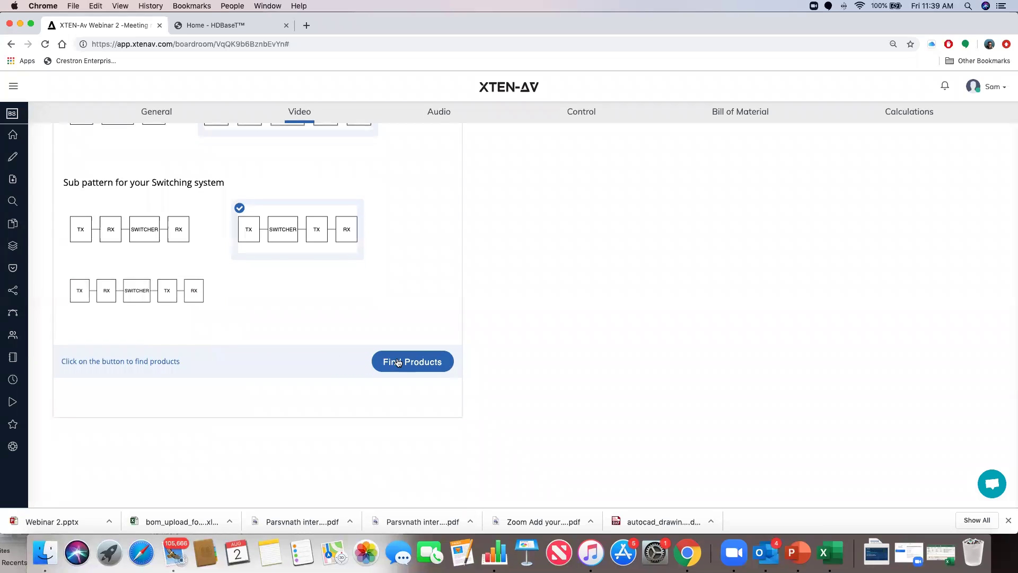
left_click(395, 361)
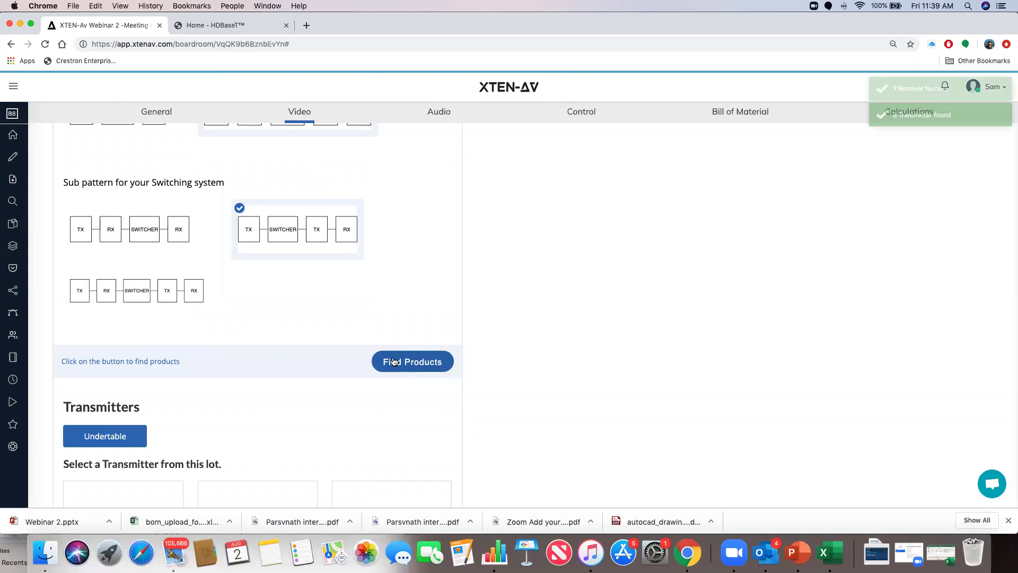
Select the Crestron DM-TX-4K-202-C from the first lot of undertable transmitters.
scroll(281, 361, "down", 1)
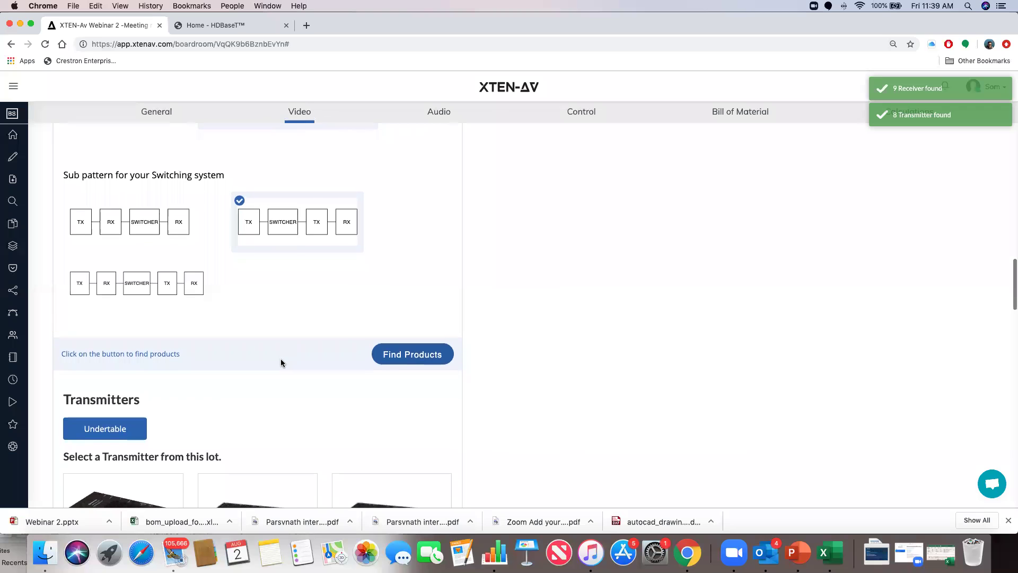
scroll(281, 363, "down", 5)
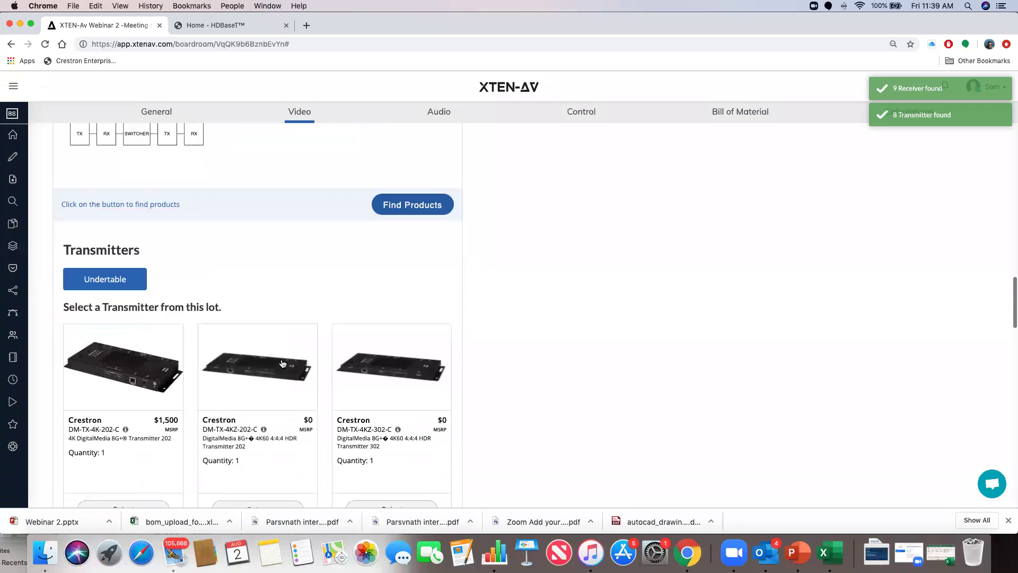
scroll(282, 363, "down", 1)
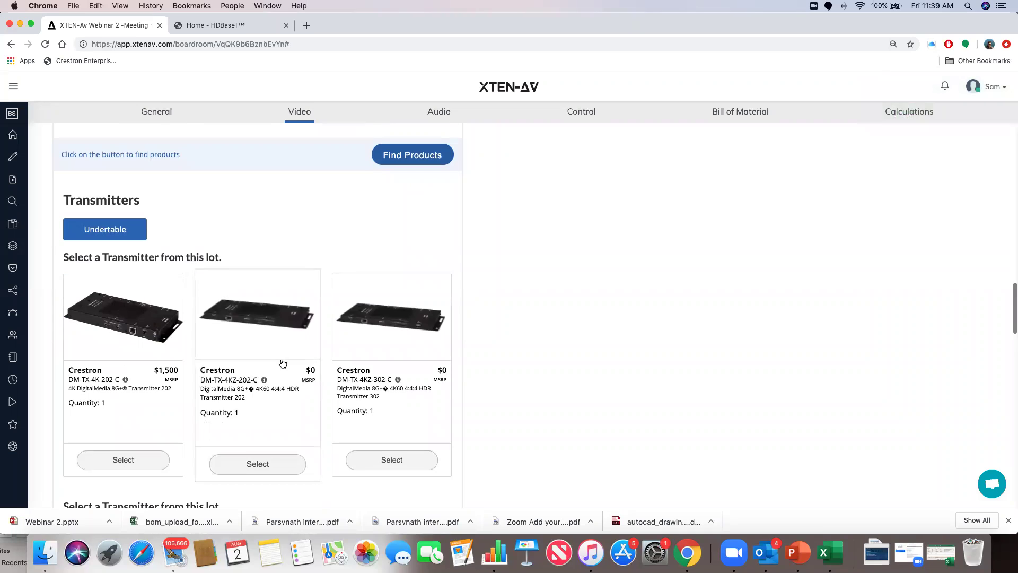
scroll(166, 288, "down", 1)
scroll(166, 288, "down", 1)
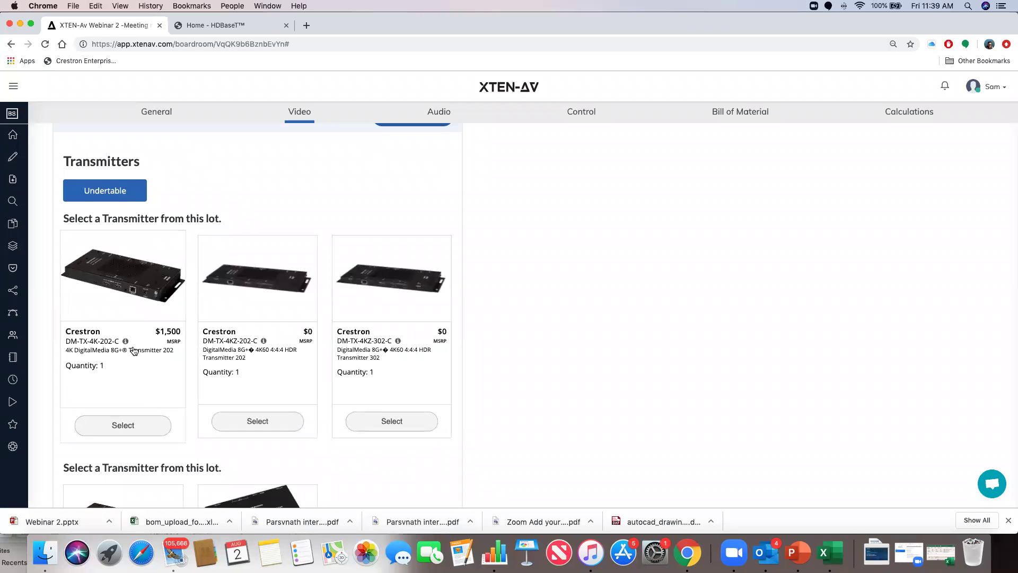
scroll(264, 361, "down", 2)
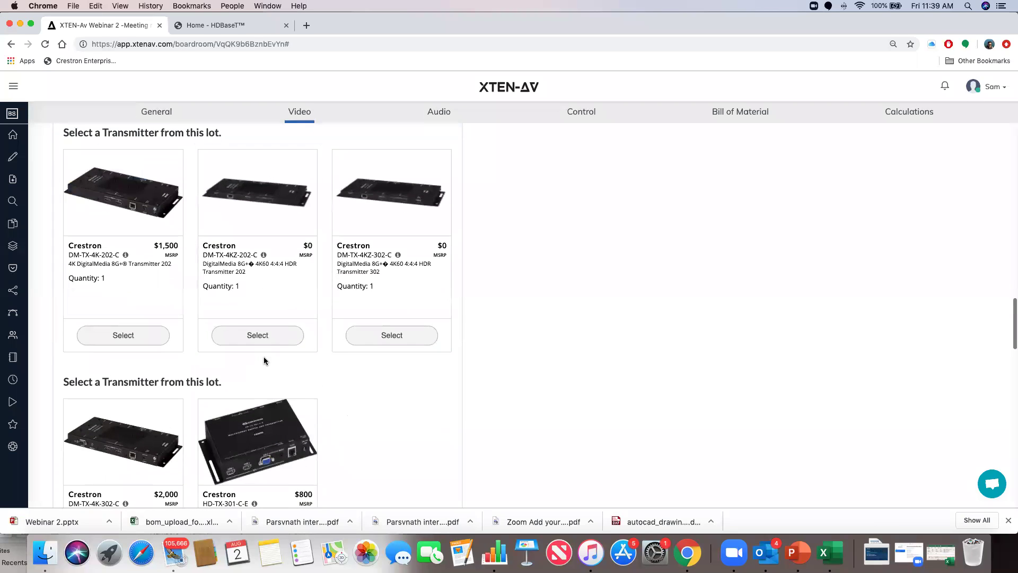
left_click(139, 346)
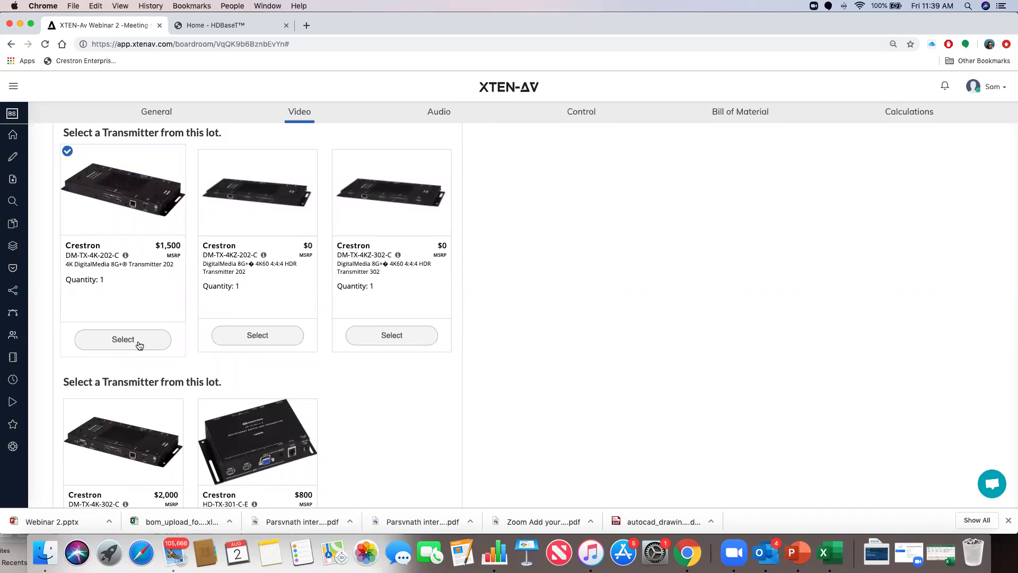
Select the DM-TX-4K-302-C from the second transmitter lot and the HD-TXC-101-C-E from the third lot.
scroll(154, 363, "down", 4)
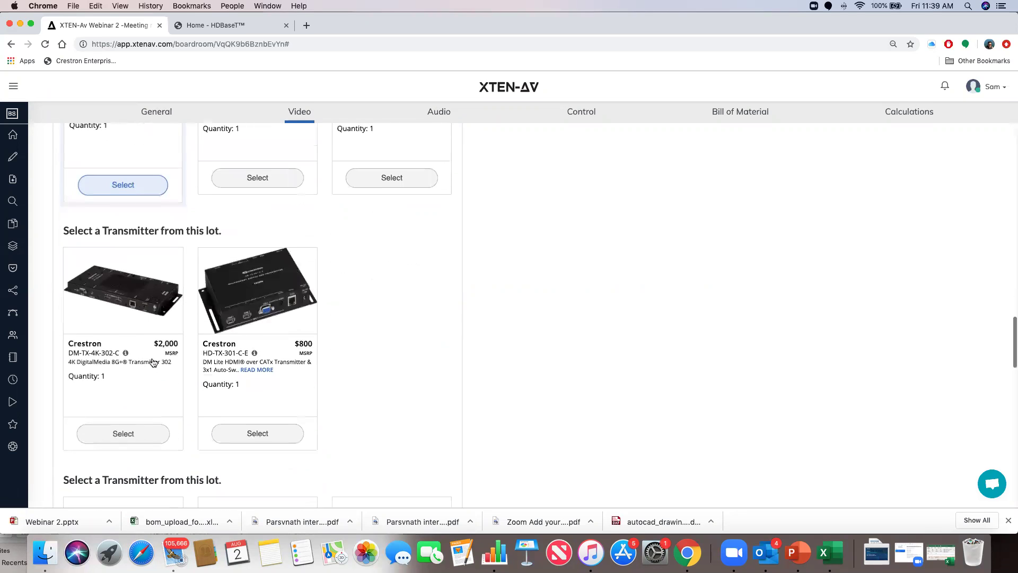
left_click(151, 443)
scroll(151, 418, "down", 8)
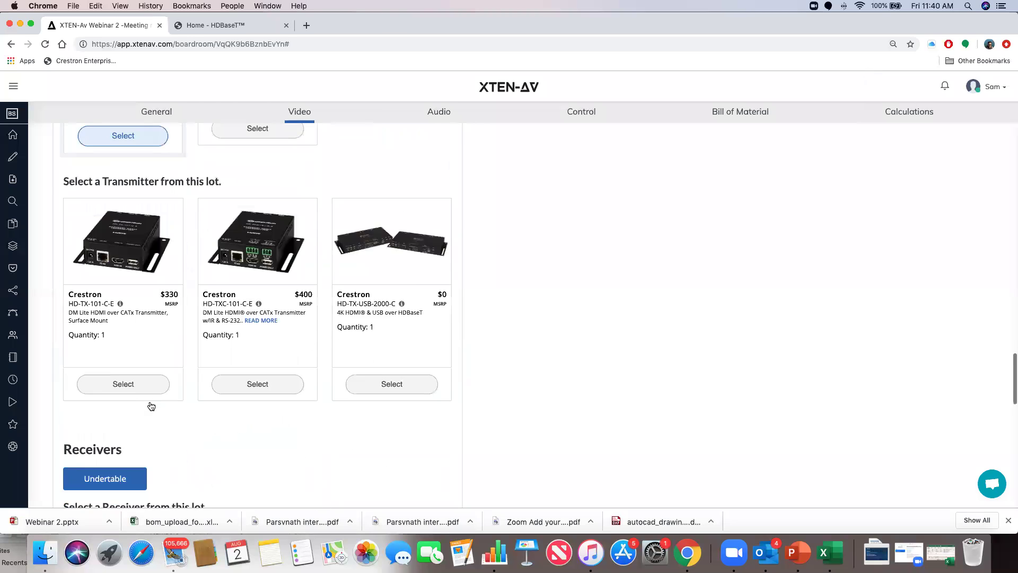
left_click(235, 371)
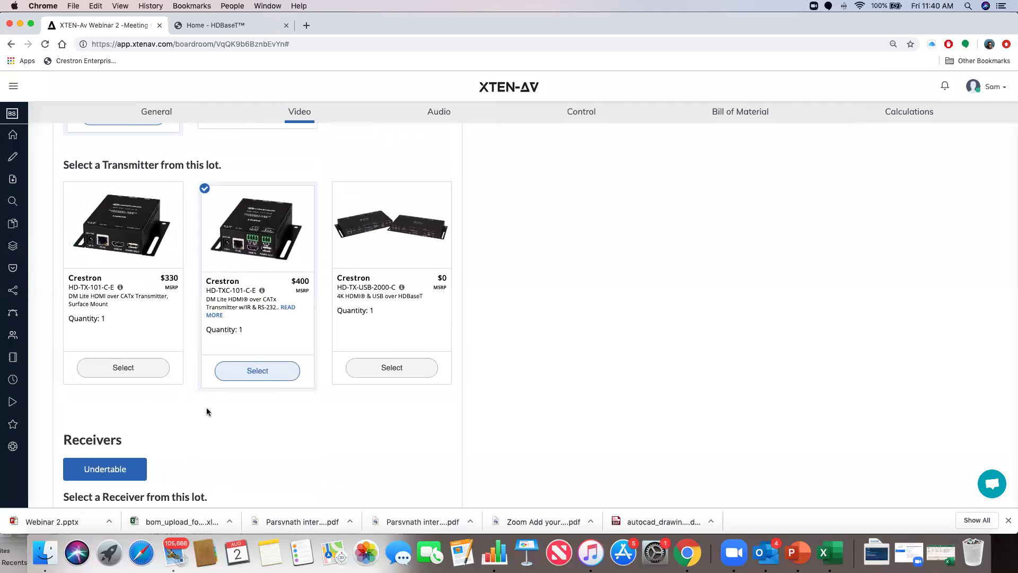
Select the Crestron DM-RMC-4K-SCALER-C as the undertable receiver and find the matching switchers.
scroll(206, 407, "down", 6)
scroll(207, 411, "down", 2)
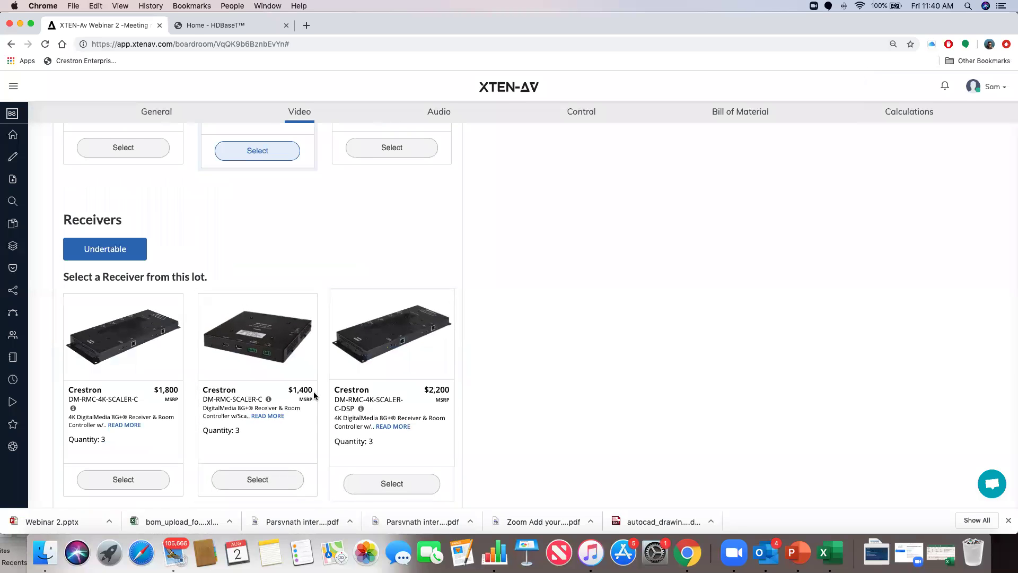
scroll(178, 402, "down", 3)
scroll(178, 401, "down", 8)
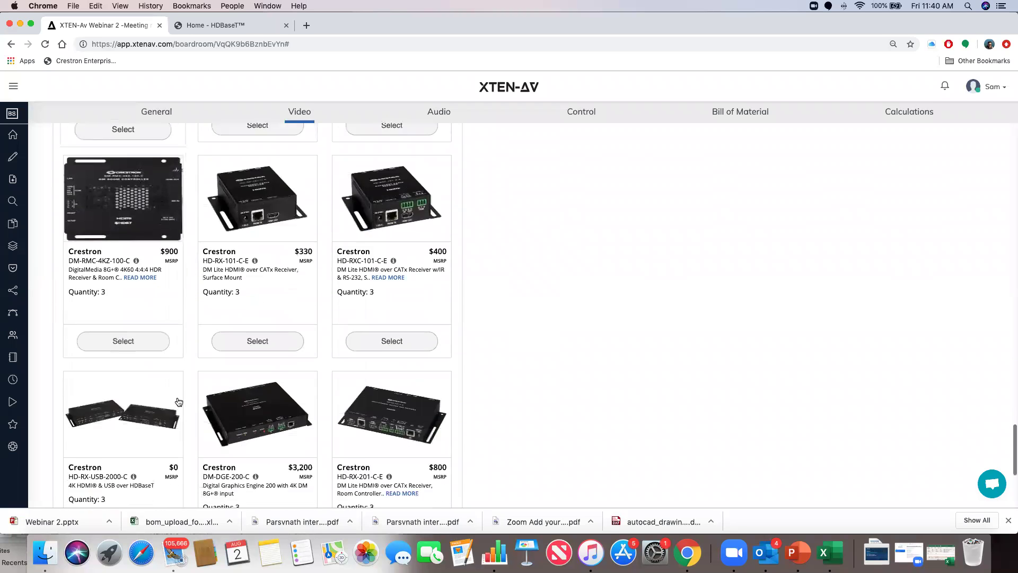
scroll(179, 401, "up", 7)
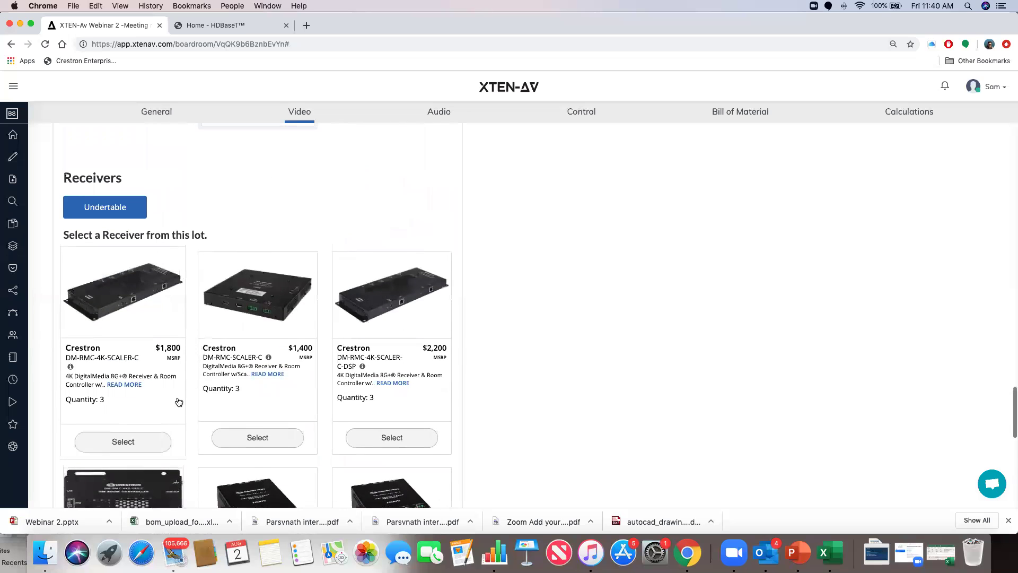
left_click(141, 452)
scroll(139, 419, "down", 12)
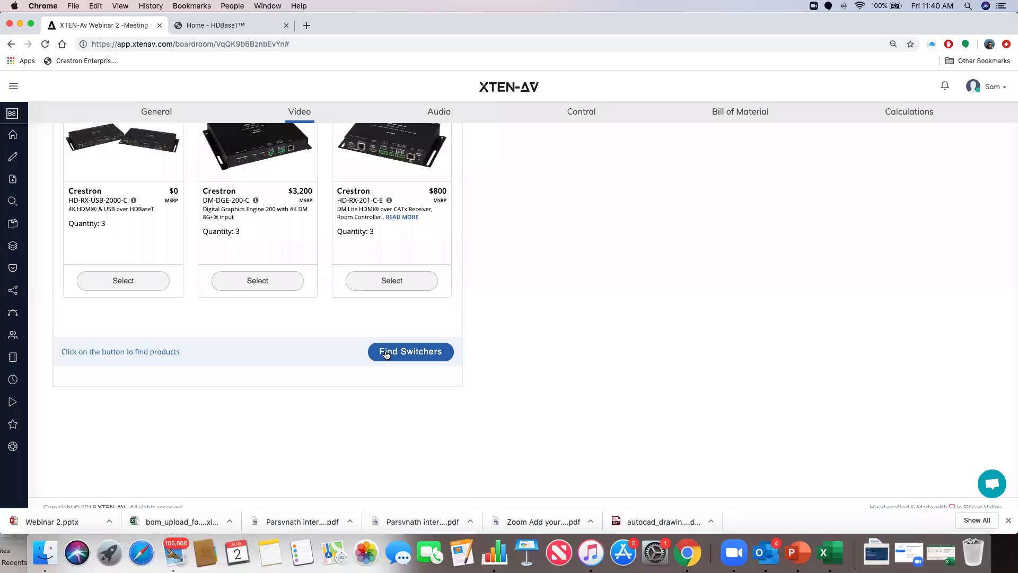
left_click(392, 354)
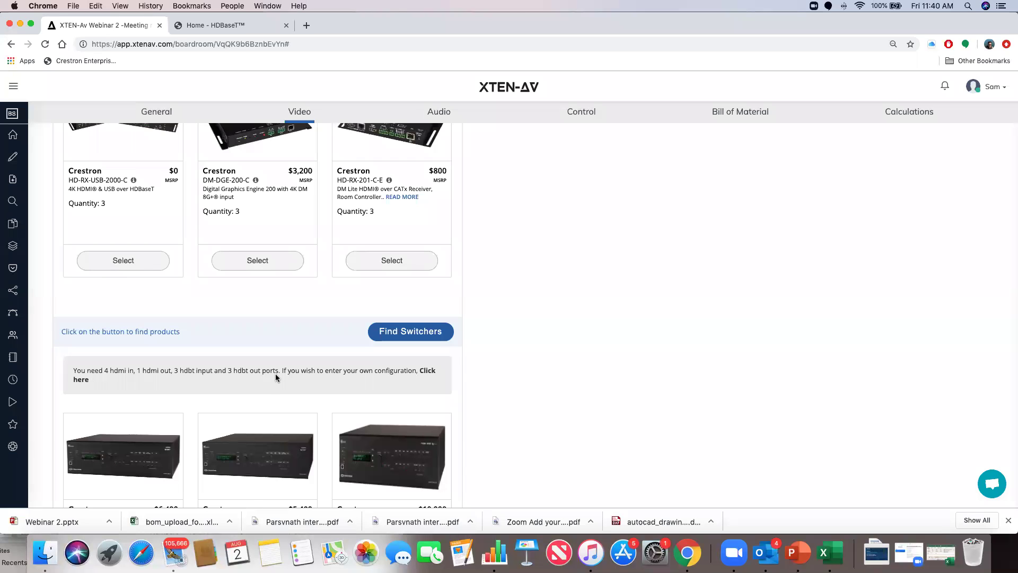
Review the required switcher ports and suggested switchers against the chosen connectivity patterns, transmitters and receiver.
scroll(274, 378, "down", 3)
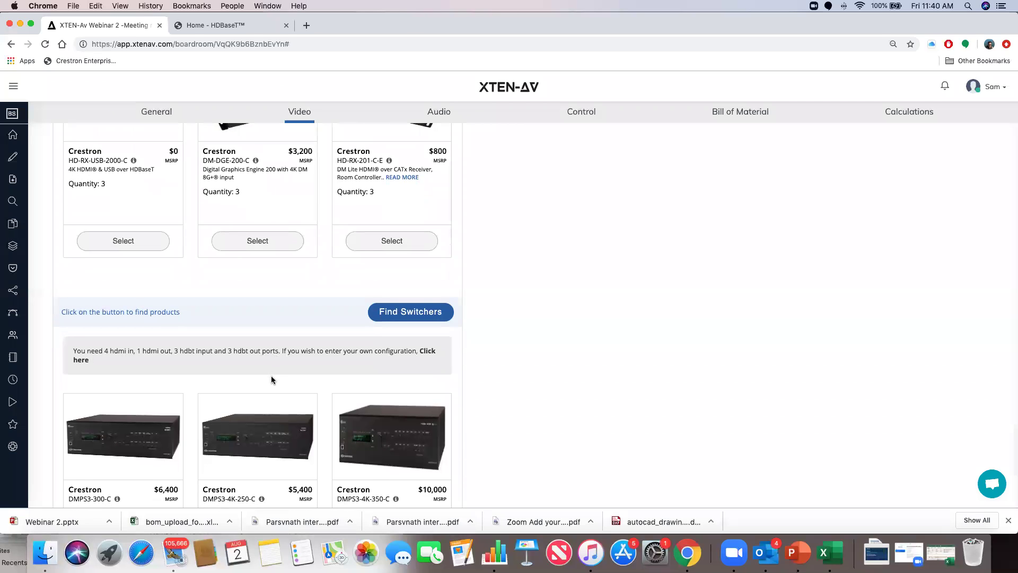
scroll(272, 382, "down", 2)
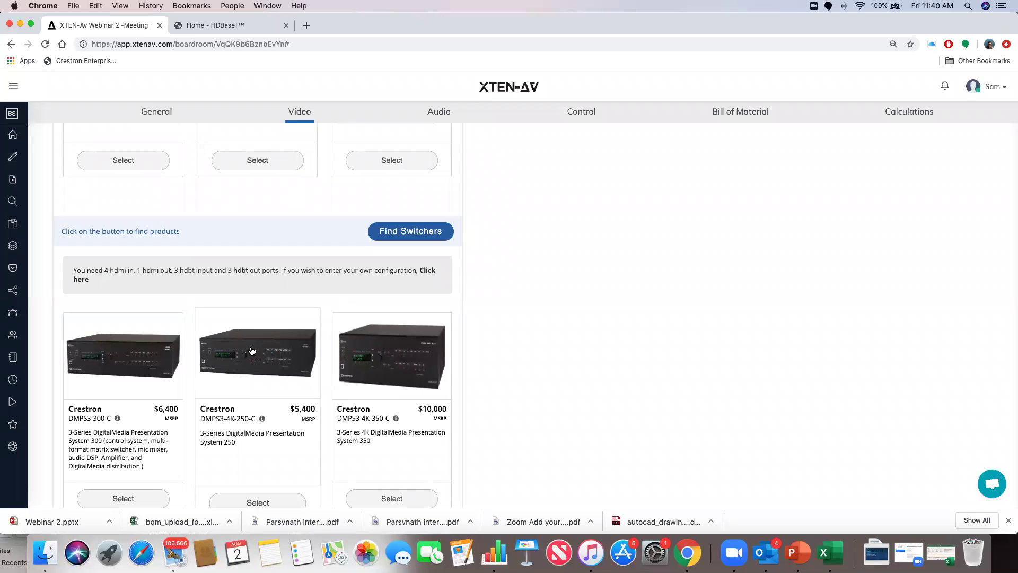
scroll(253, 362, "down", 1)
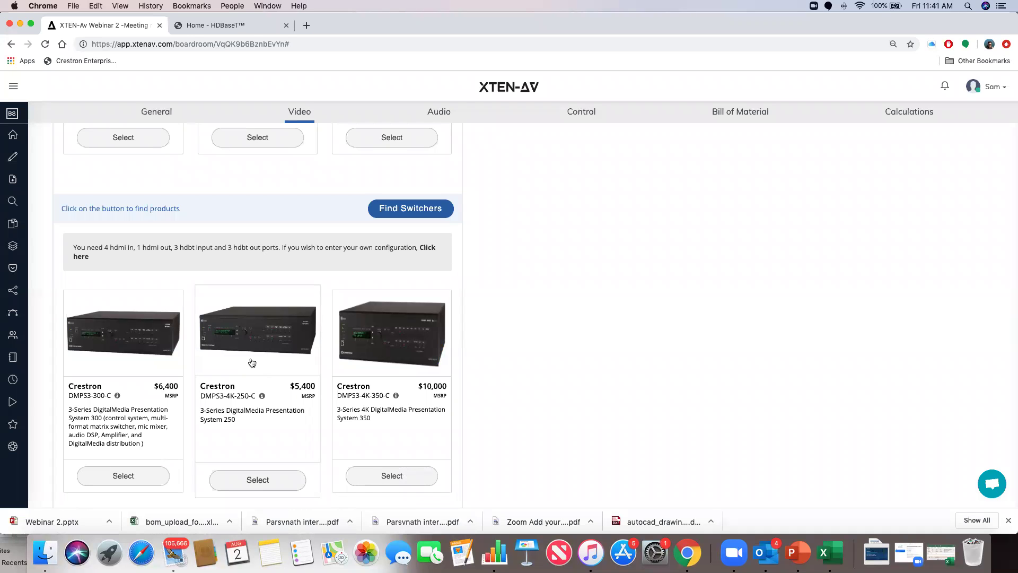
scroll(252, 363, "up", 20)
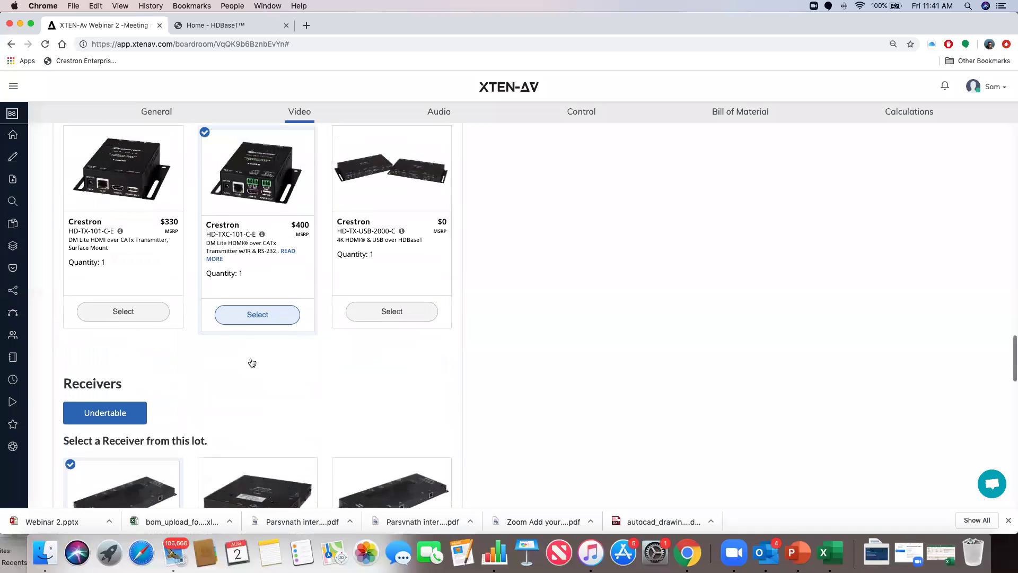
scroll(252, 362, "up", 15)
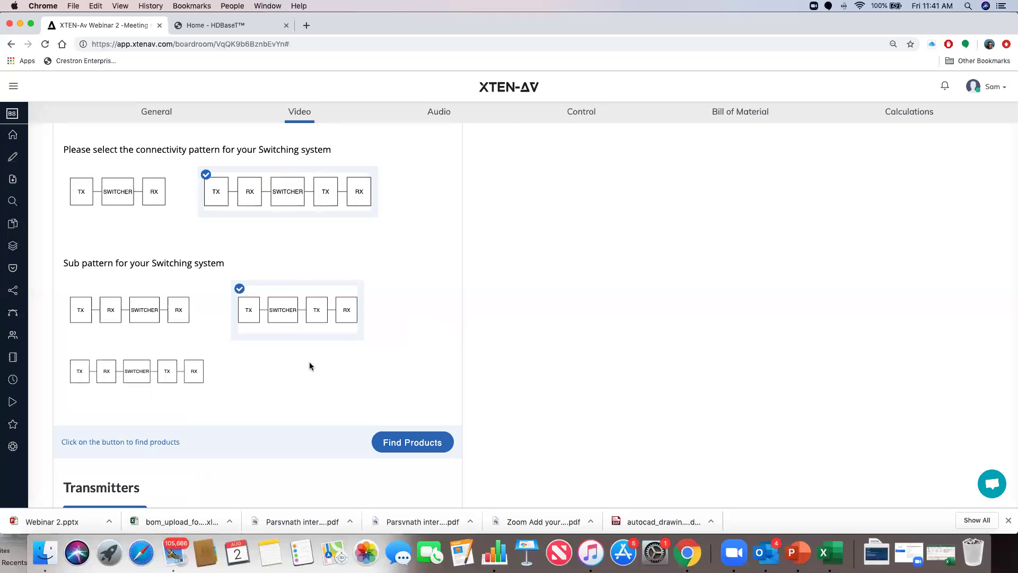
scroll(313, 370, "down", 5)
scroll(313, 371, "down", 15)
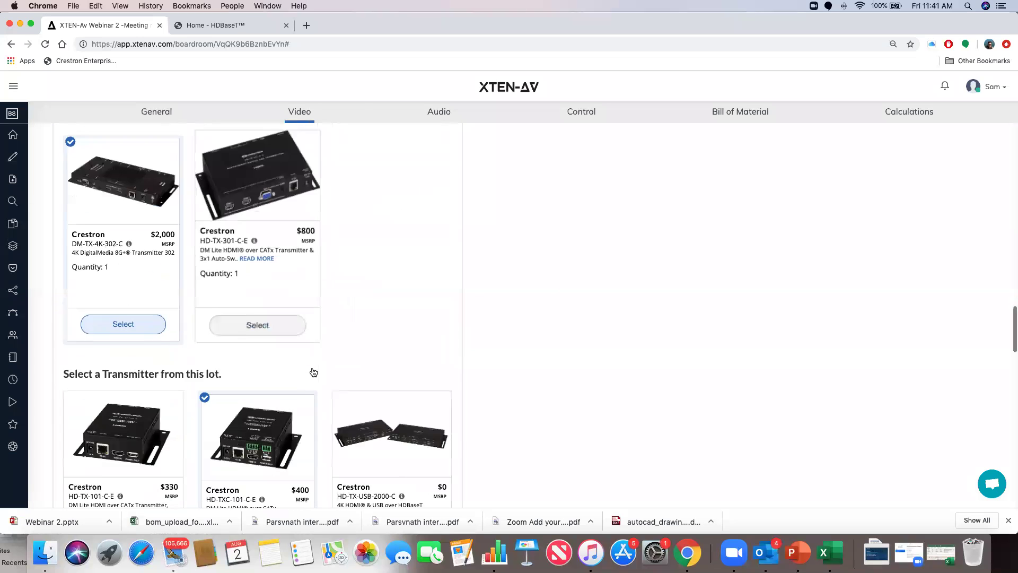
scroll(312, 372, "down", 15)
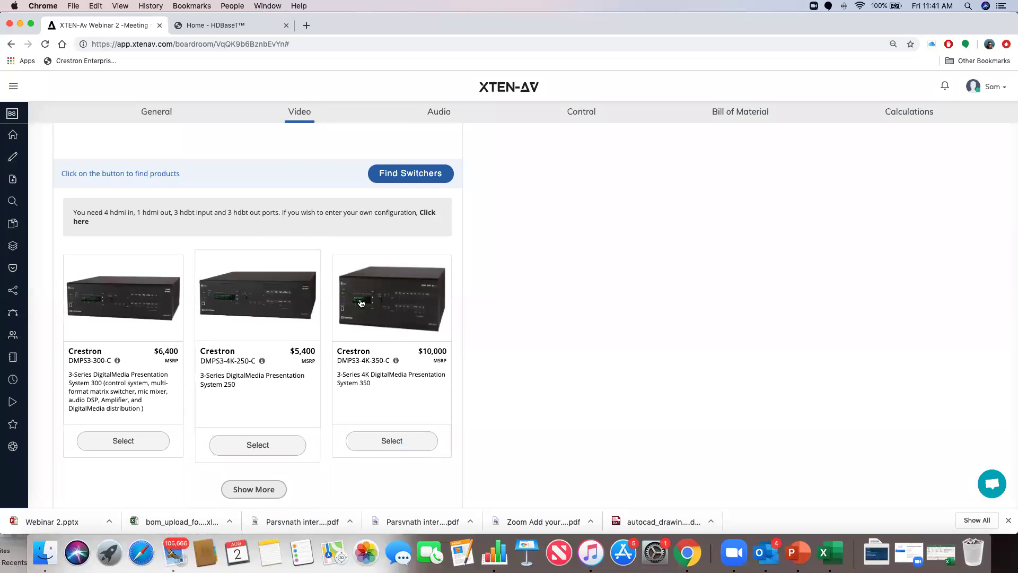
Open the form for entering a custom switcher configuration of HDMI and HDBT inputs and outputs.
left_click(428, 213)
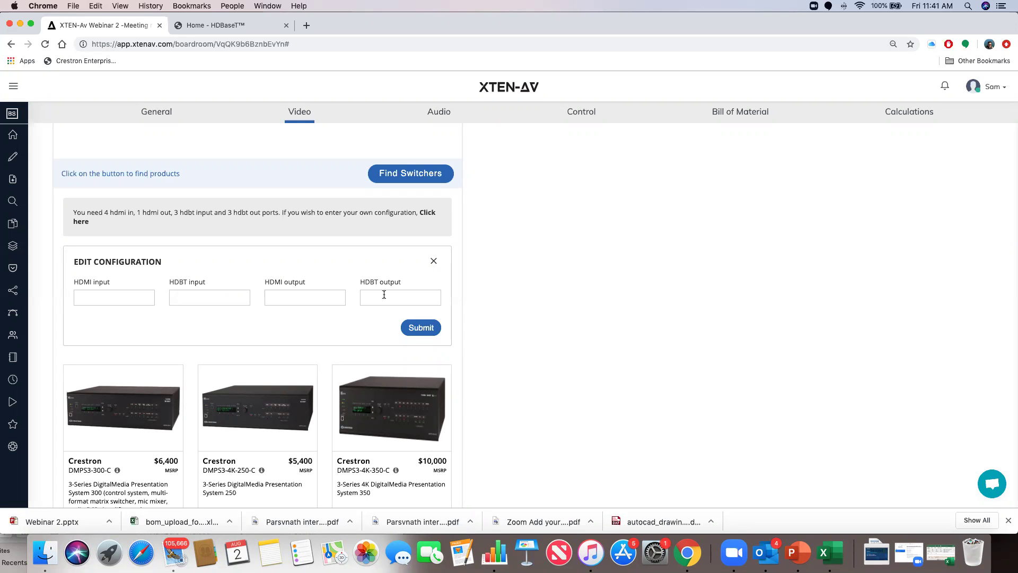
left_click(433, 261)
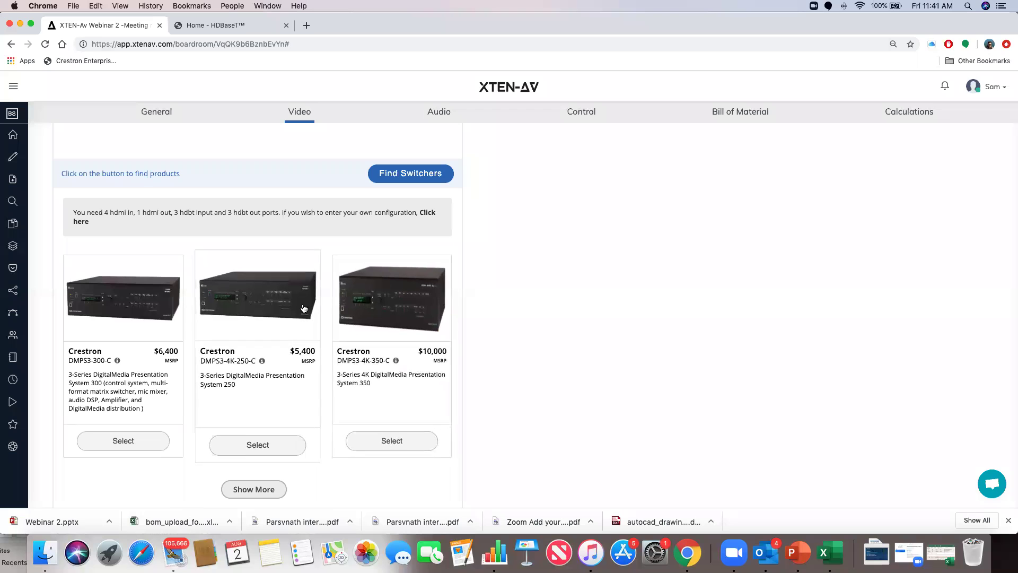
left_click(429, 212)
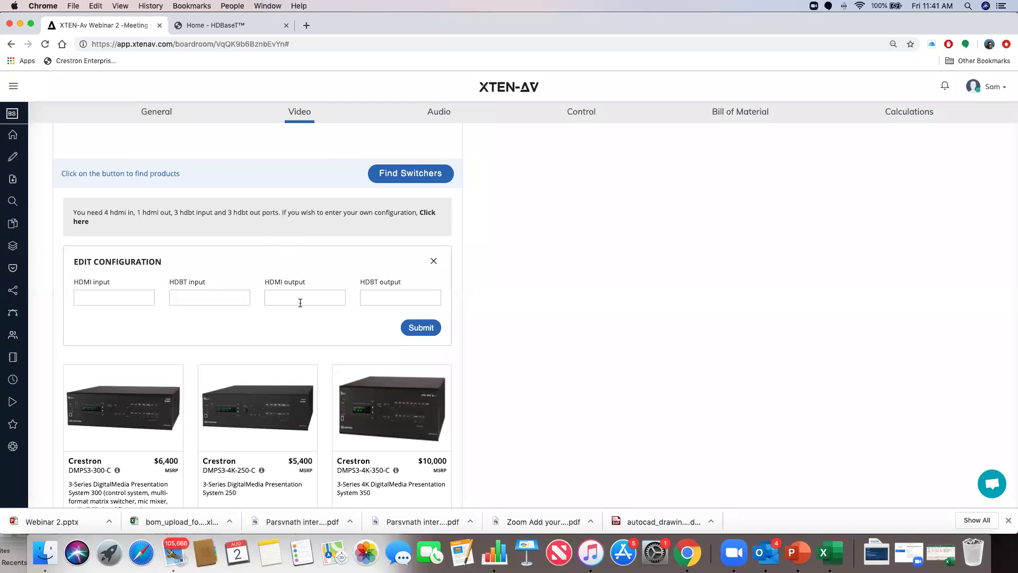
Select the Crestron DMPS3-4K-250-C switcher and accept the incomplete-drawings warning.
scroll(300, 303, "down", 5)
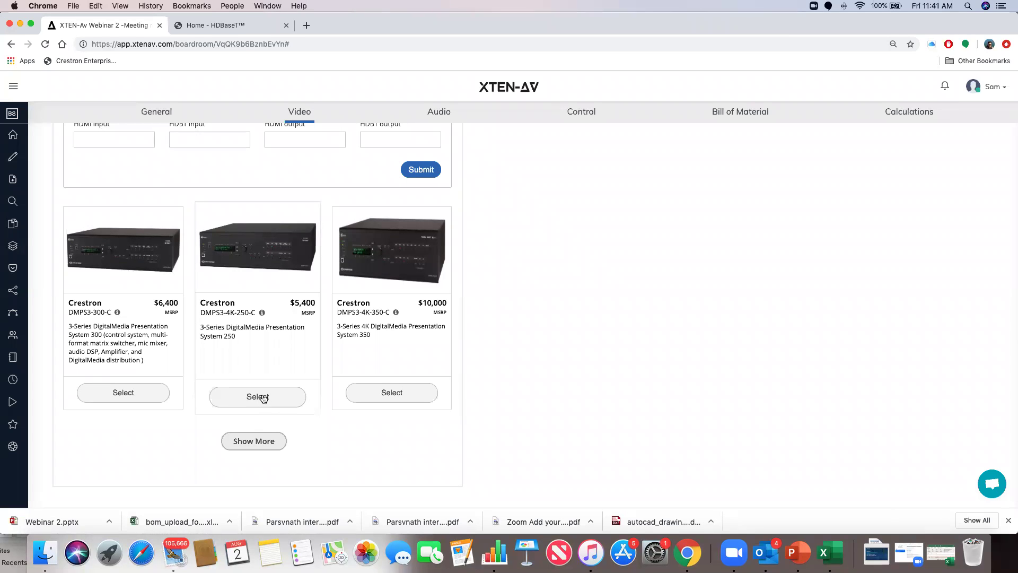
left_click(257, 396)
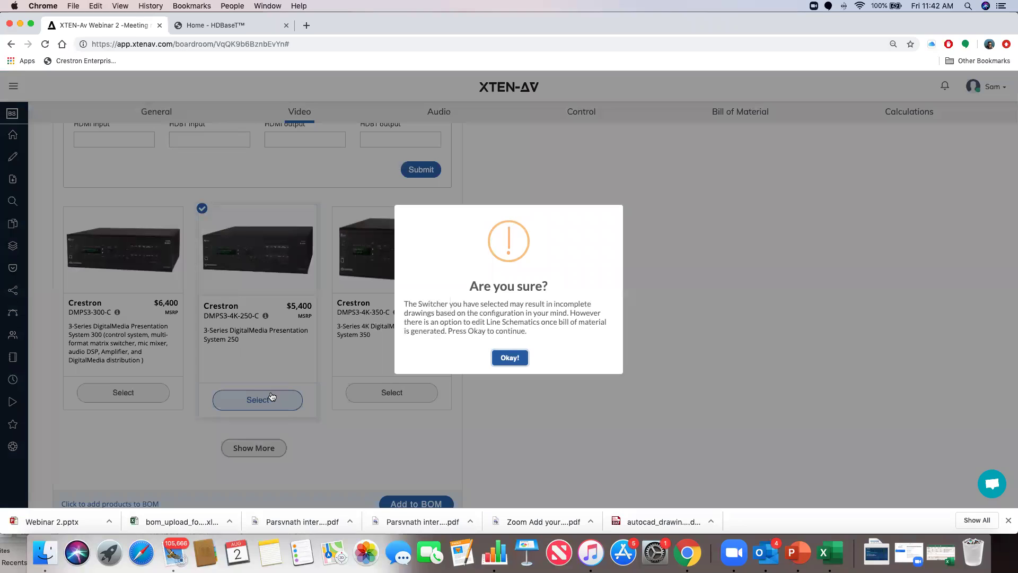
left_click(509, 358)
Expand the list of suggested switchers, choose the Crestron DMPS3-4K-350-C instead, and accept the incomplete-drawings warning.
scroll(345, 372, "down", 2)
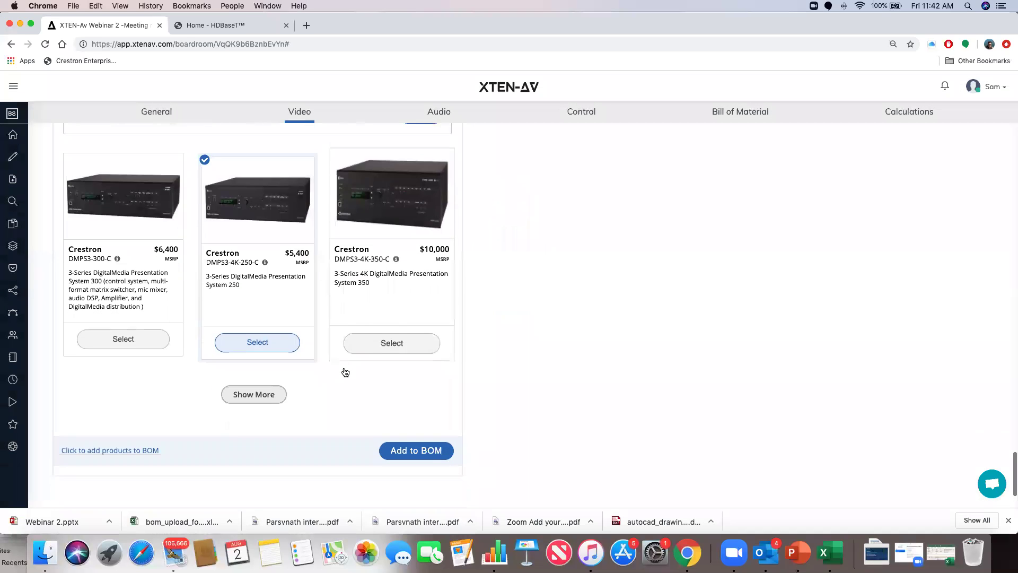
scroll(345, 372, "down", 2)
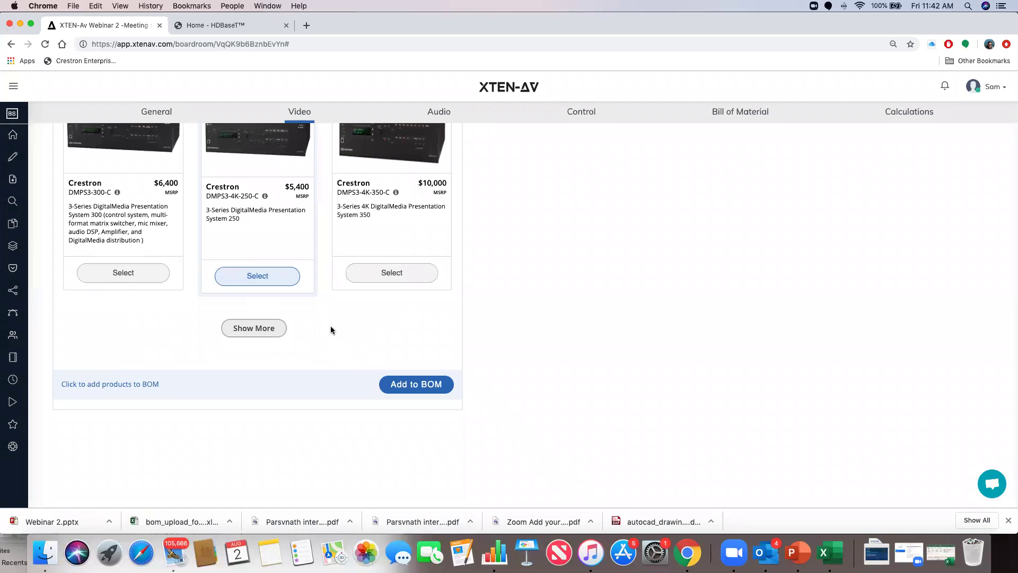
scroll(331, 330, "up", 1)
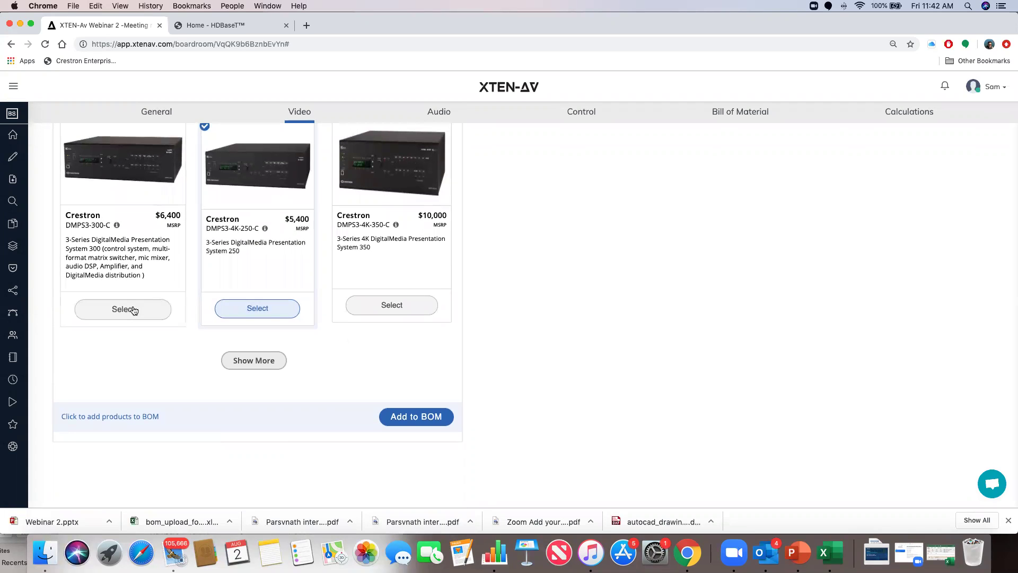
left_click(265, 360)
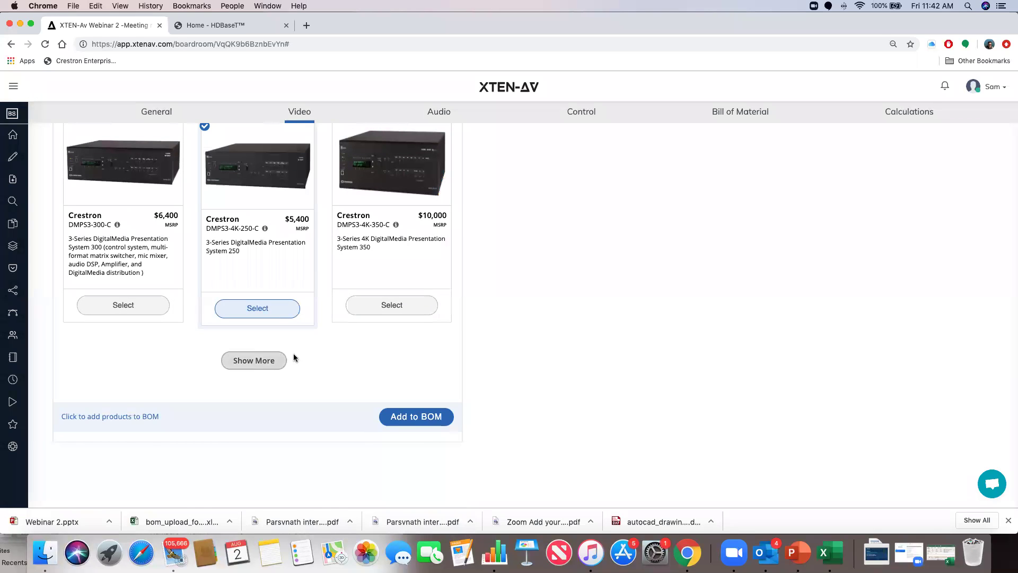
scroll(300, 359, "down", 1)
scroll(301, 359, "down", 3)
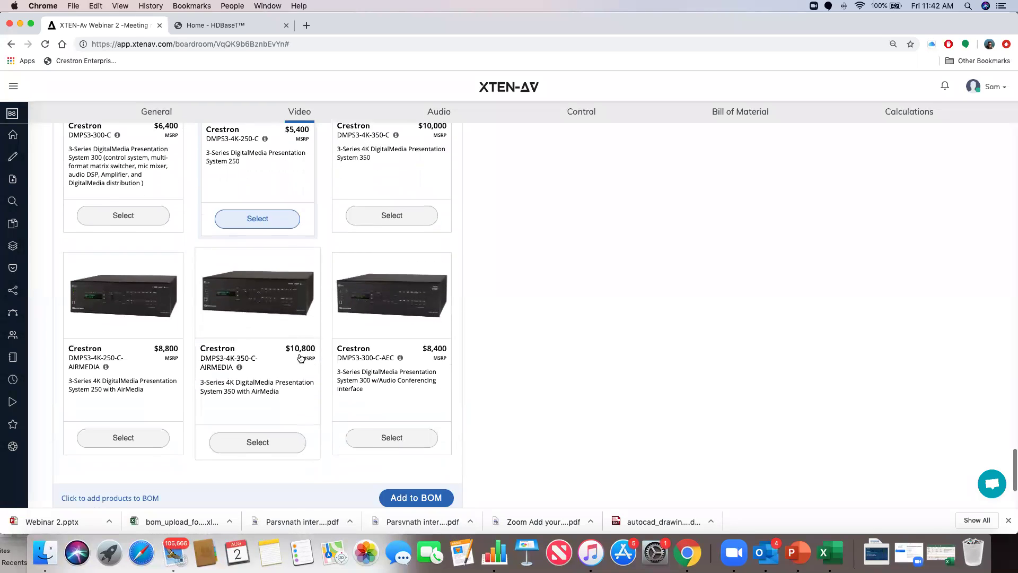
scroll(301, 359, "up", 3)
left_click(392, 314)
left_click(509, 358)
Add the selected switching products to the BOM and decline a distribution amplifier for the switcher.
scroll(418, 370, "down", 5)
left_click(412, 395)
scroll(295, 396, "down", 3)
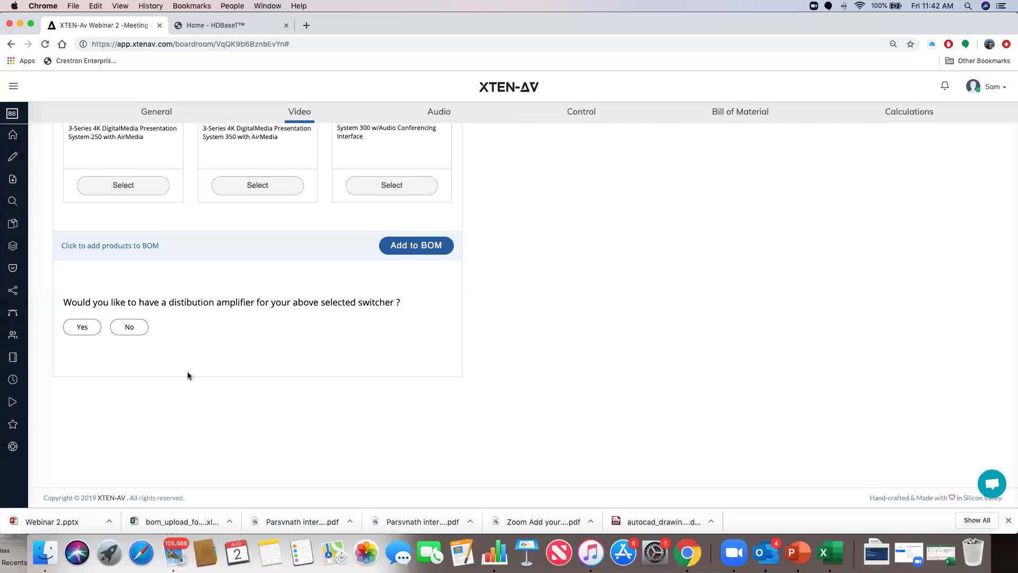
left_click(131, 327)
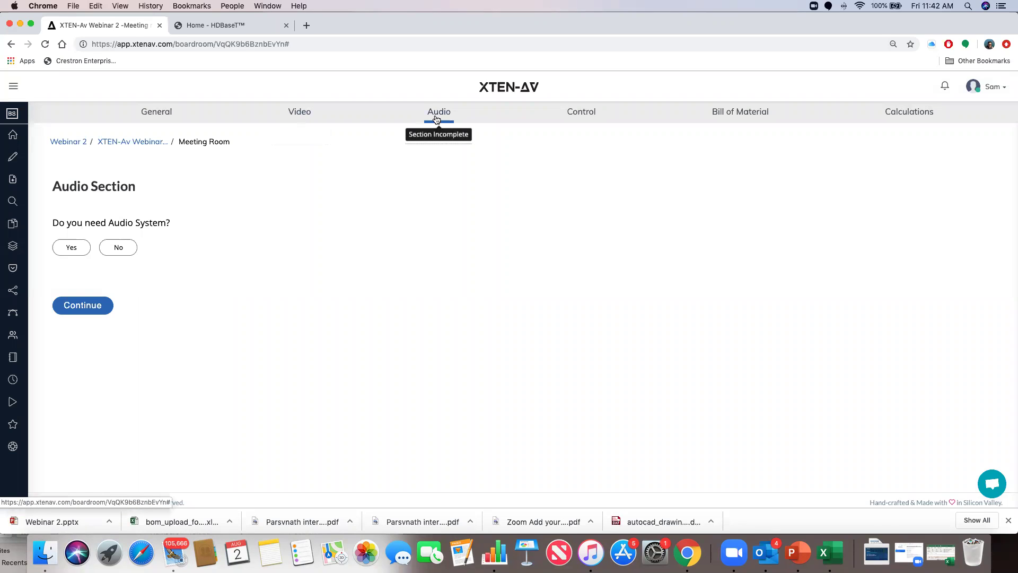
Answer Yes to needing an audio system in the Audio section and collapse the Microphones questions.
left_click(72, 248)
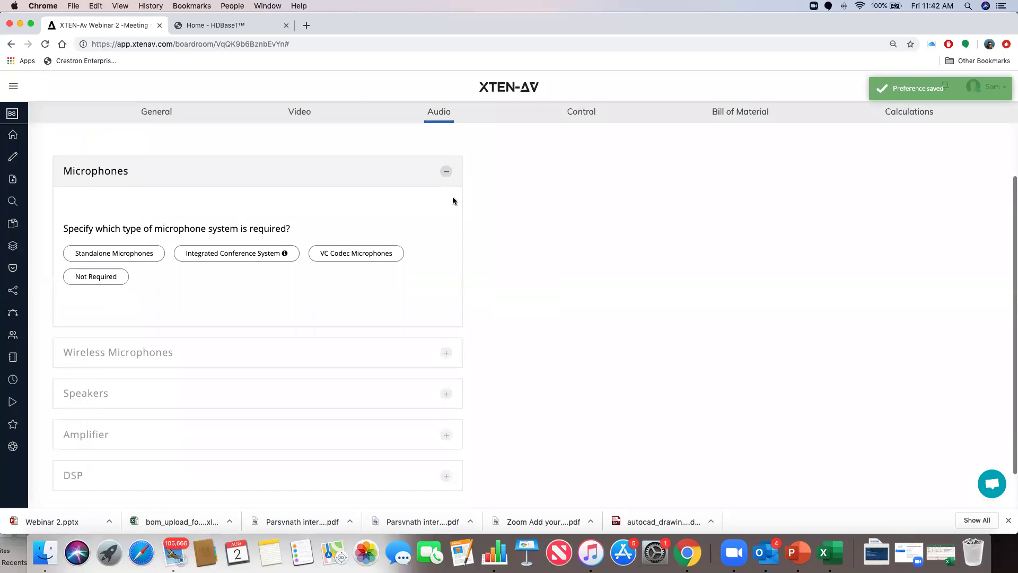
left_click(446, 159)
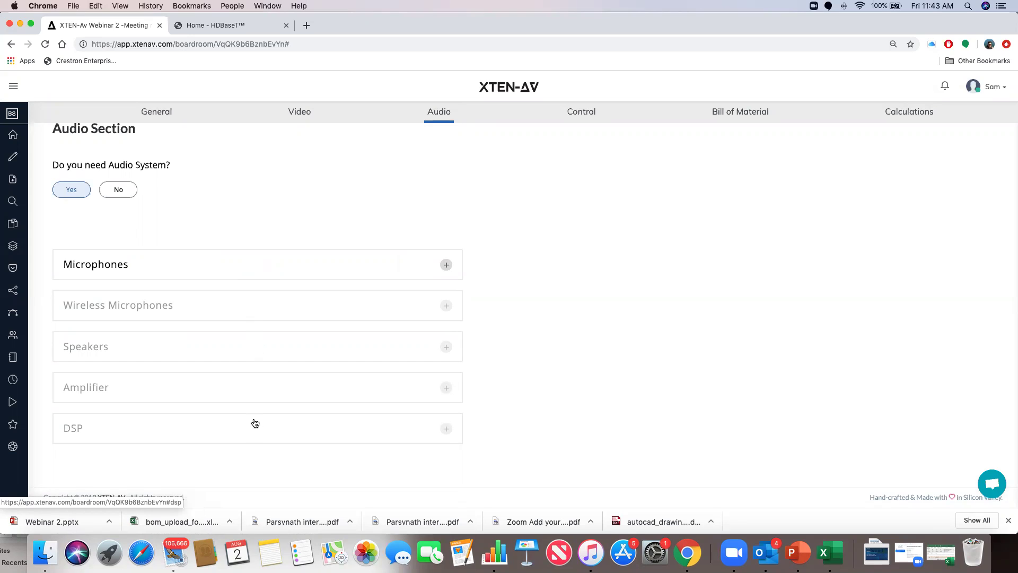
Open the Microphones questions and try Standalone Microphones and Integrated Conference System as the microphone system type.
left_click(446, 266)
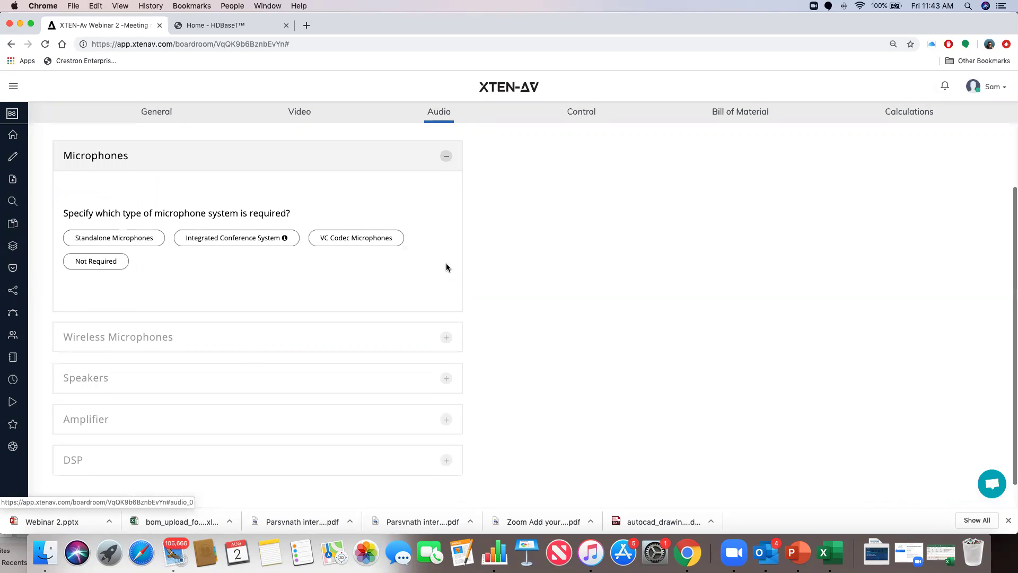
left_click(122, 239)
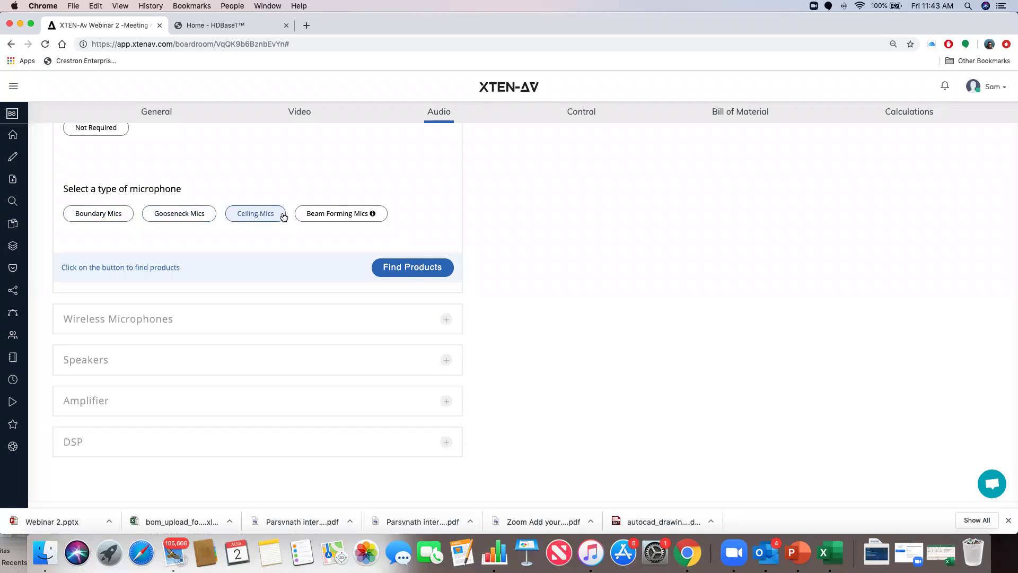
scroll(320, 213, "up", 3)
left_click(234, 169)
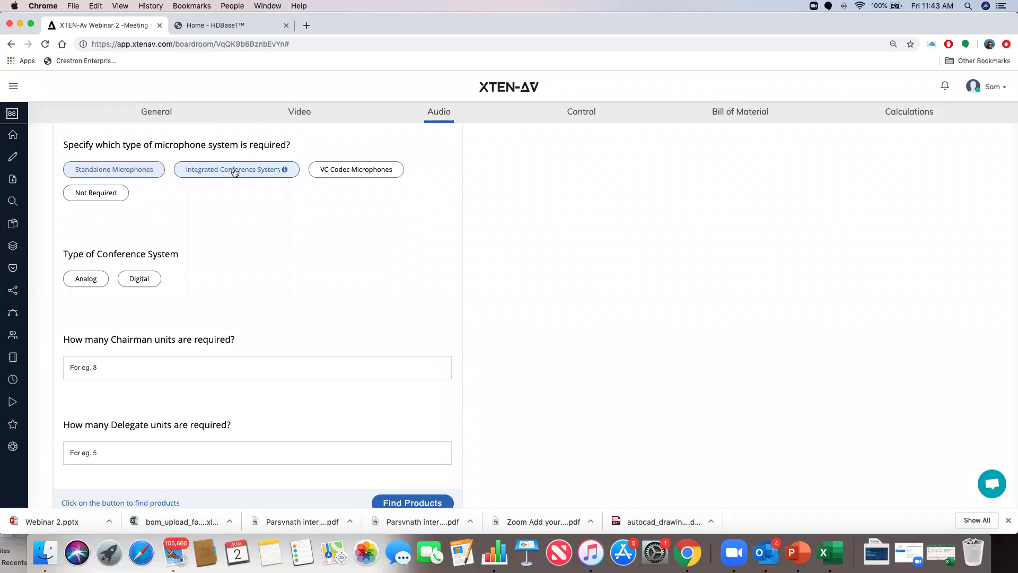
scroll(234, 172, "down", 3)
scroll(234, 173, "up", 3)
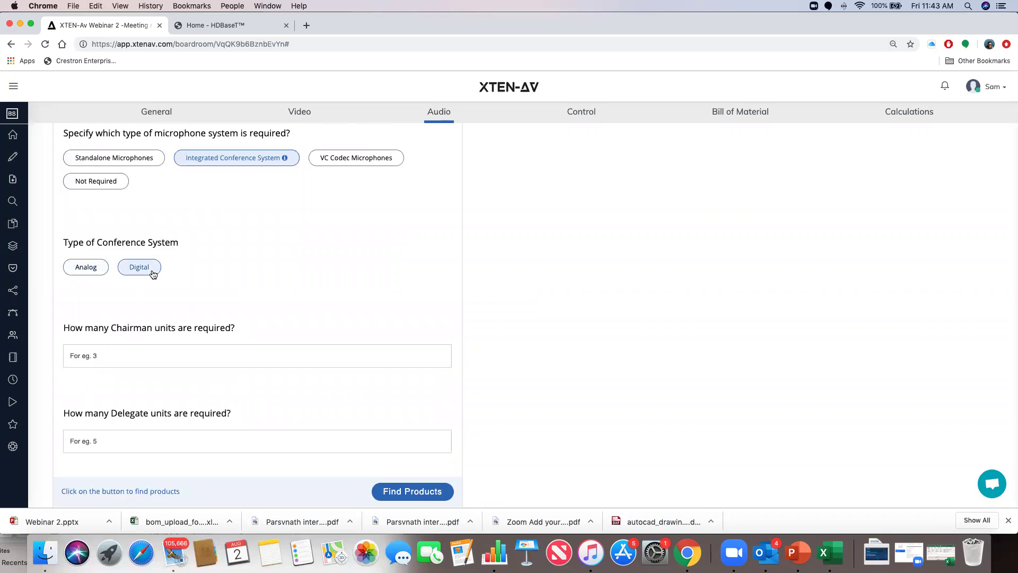
Set the microphone system type to VC Codec Microphones and reopen the Microphones questions.
left_click(349, 159)
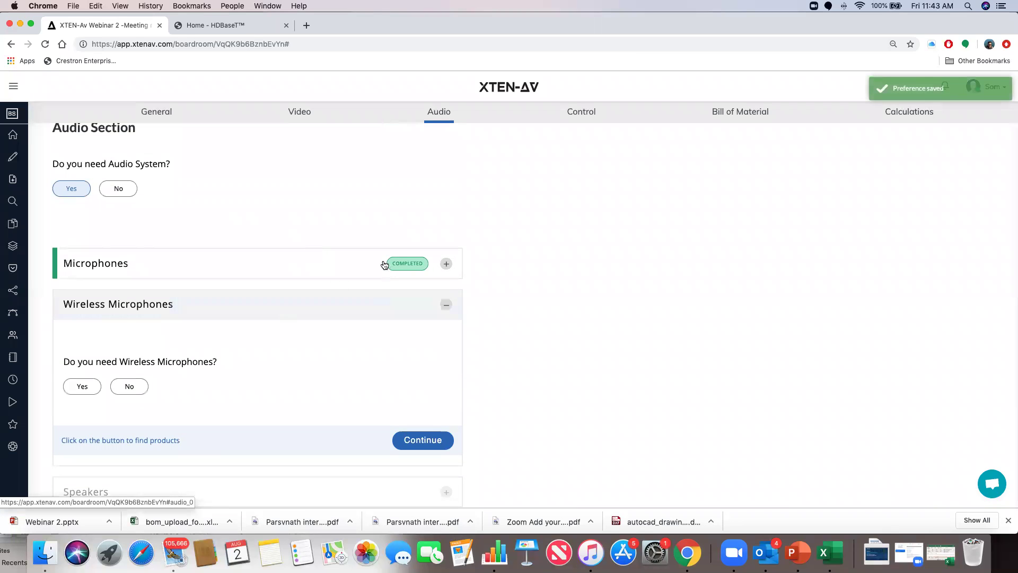
left_click(445, 265)
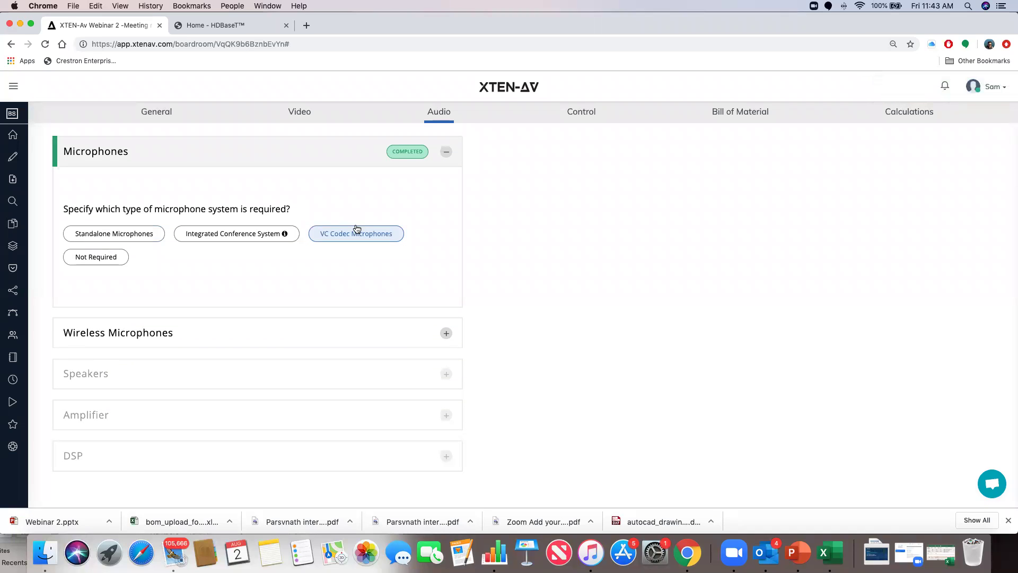
left_click(112, 259)
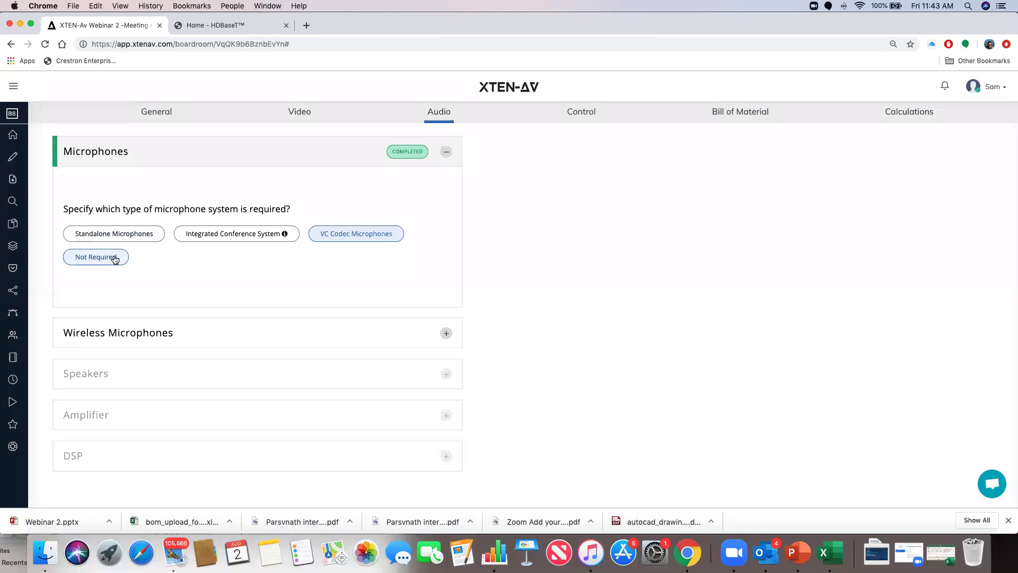
Review the saved Interfacing & Switching System answers in the Video section and collapse them again.
left_click(299, 112)
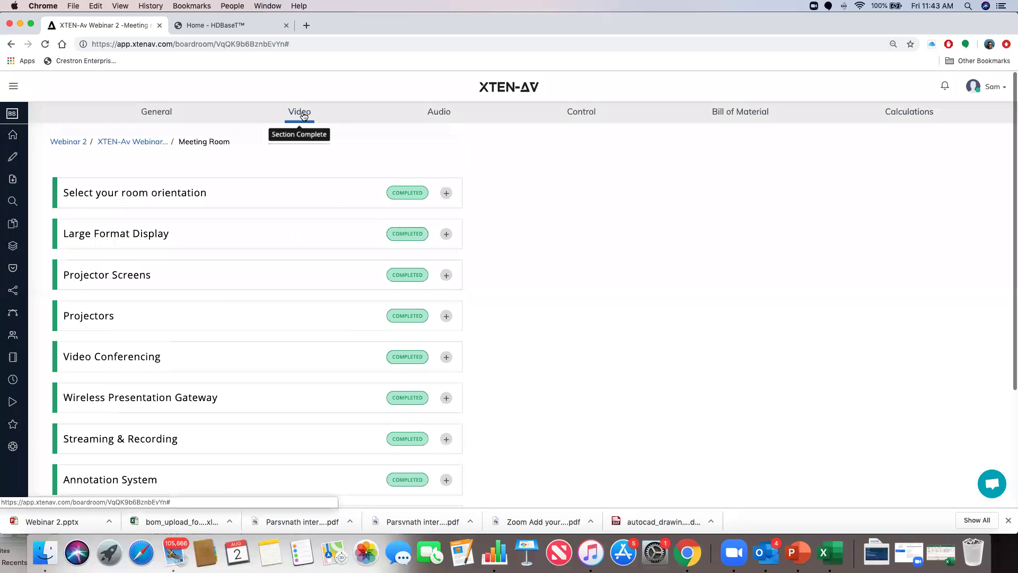
scroll(306, 283, "down", 5)
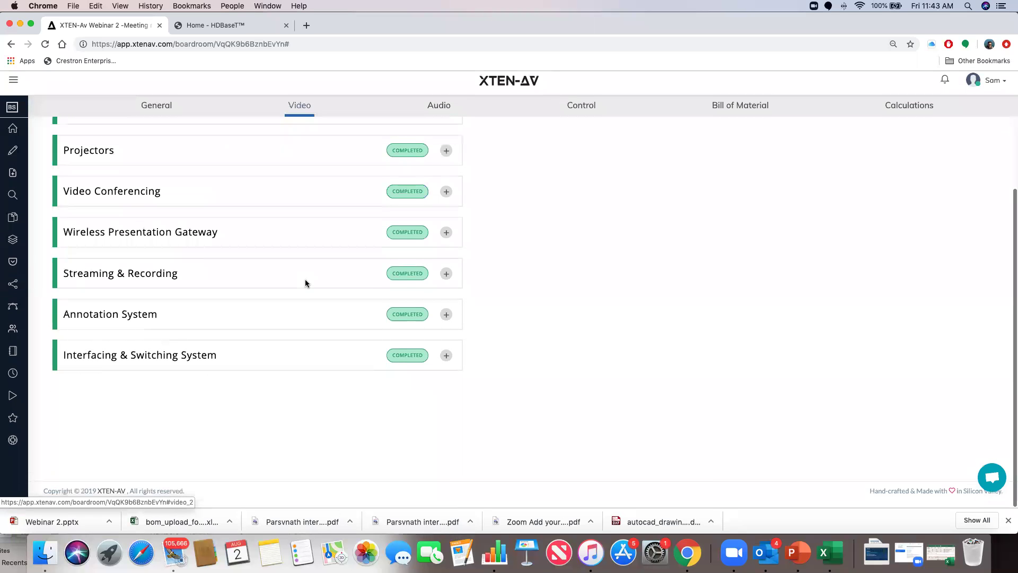
left_click(253, 367)
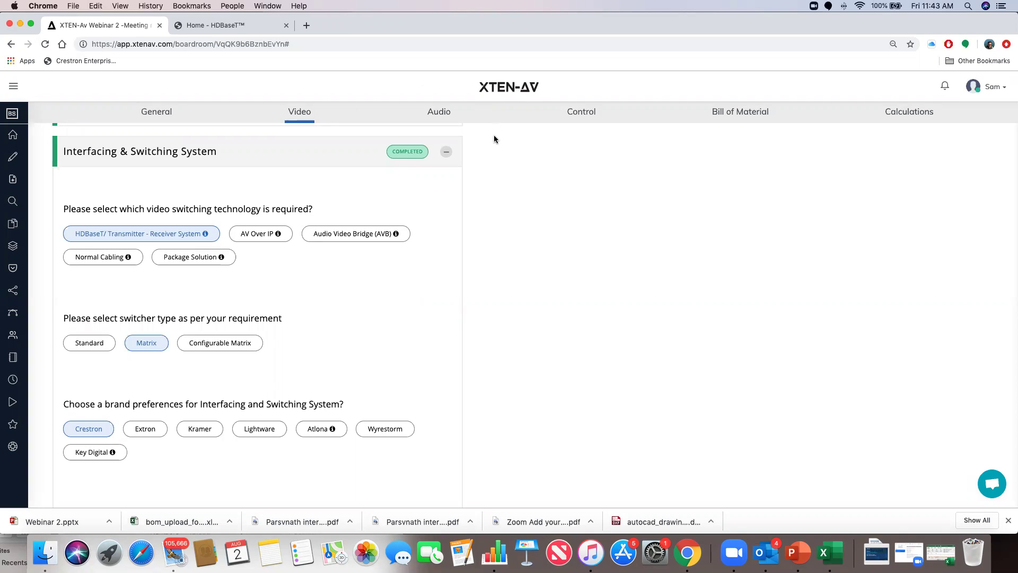
left_click(446, 151)
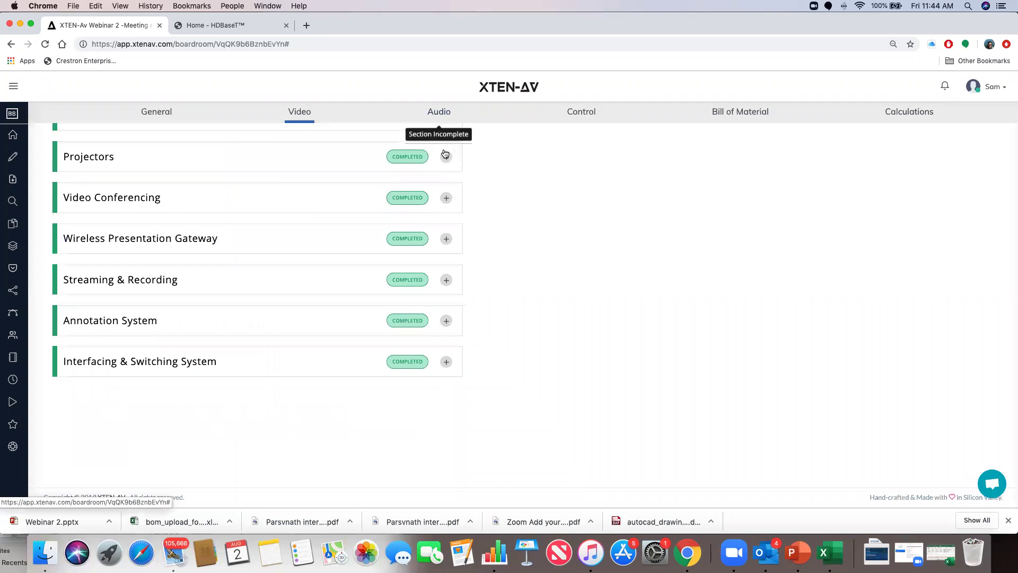
Return to the Audio section and set the required microphone system type to Standalone Microphones.
left_click(439, 111)
scroll(287, 191, "down", 3)
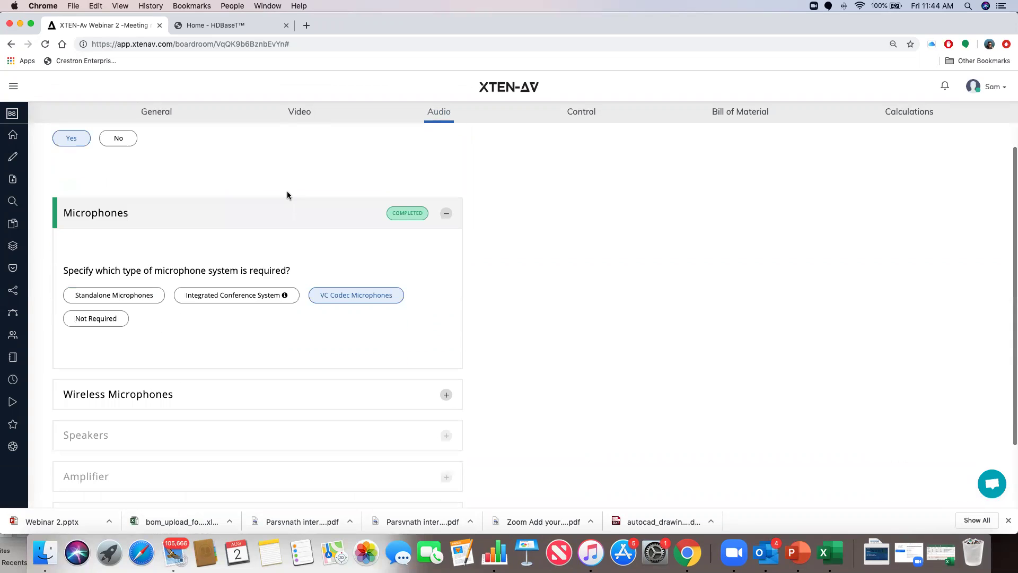
left_click(122, 295)
Choose Boundary Mics as the microphone type with the Table Embedded option.
scroll(125, 302, "down", 3)
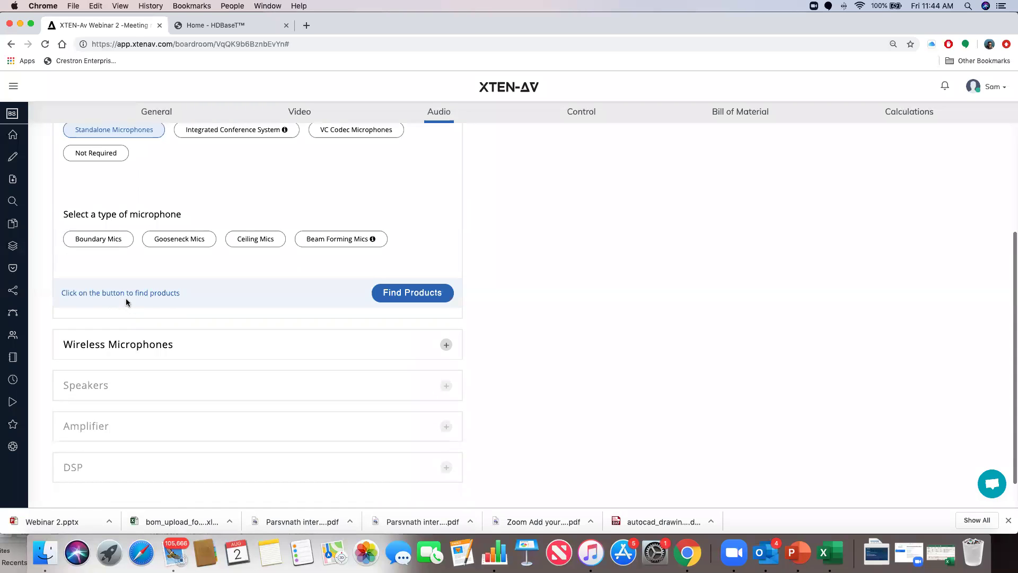
scroll(127, 287, "down", 1)
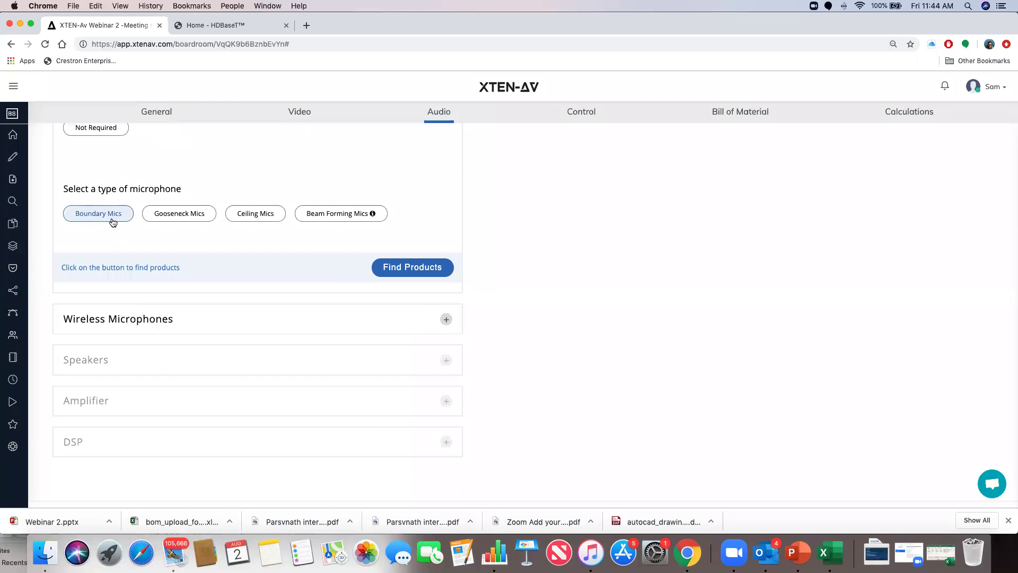
left_click(113, 217)
scroll(114, 228, "down", 2)
left_click(159, 233)
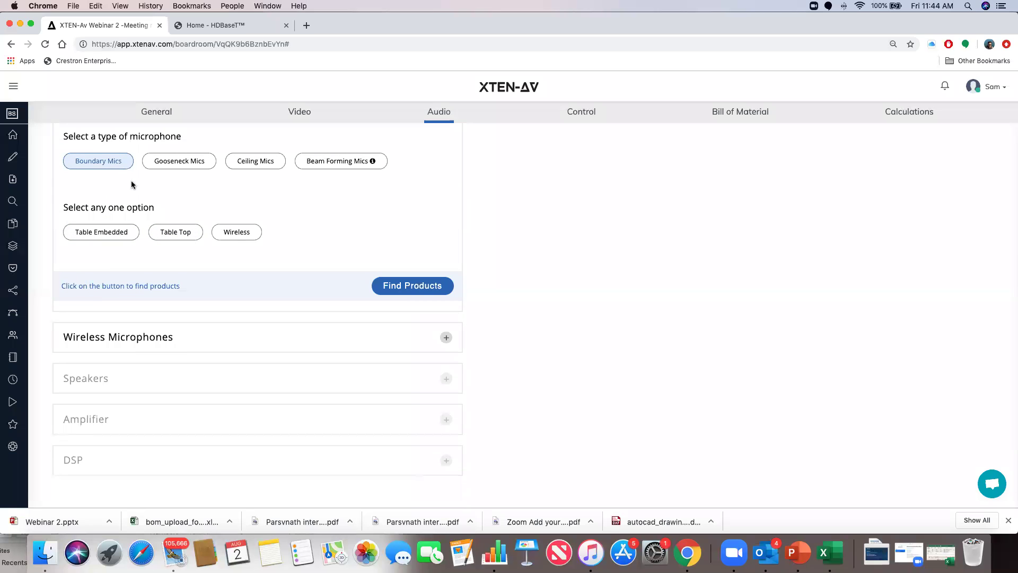
left_click(114, 230)
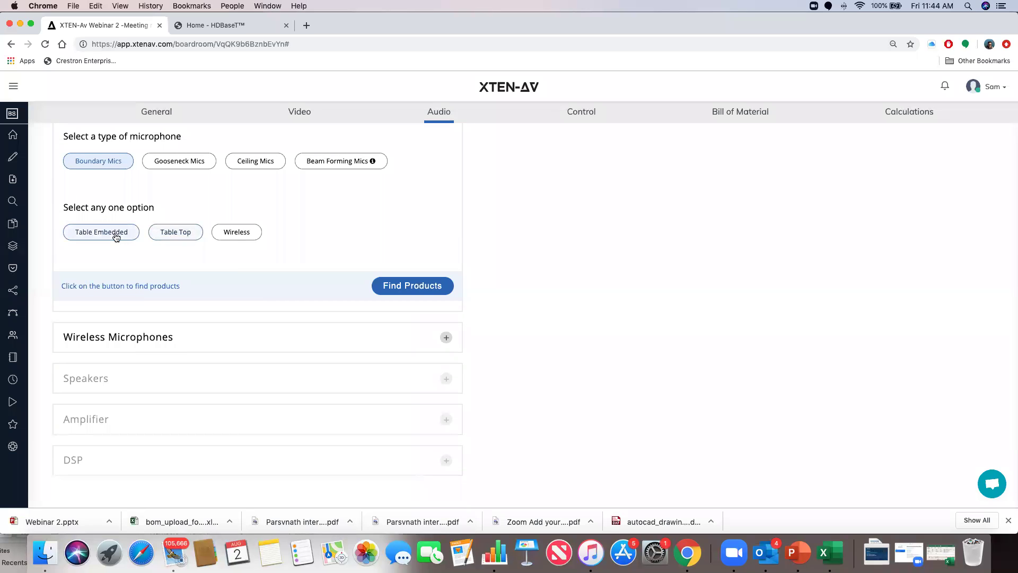
Select the Cardioid polar pattern for the table-embedded boundary mics and check the brand preferences offered.
scroll(154, 231, "up", 3)
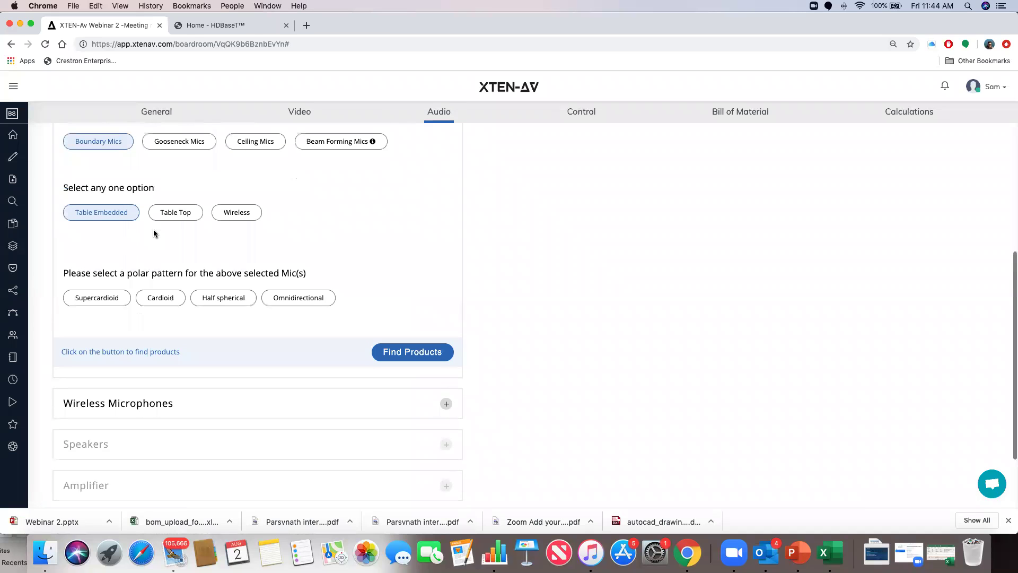
left_click(163, 308)
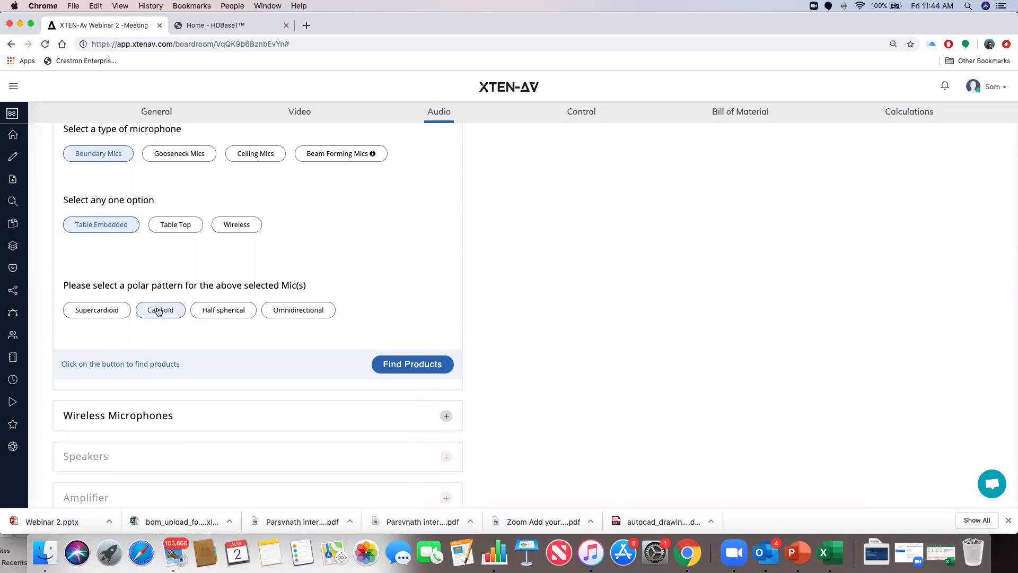
scroll(214, 230, "up", 3)
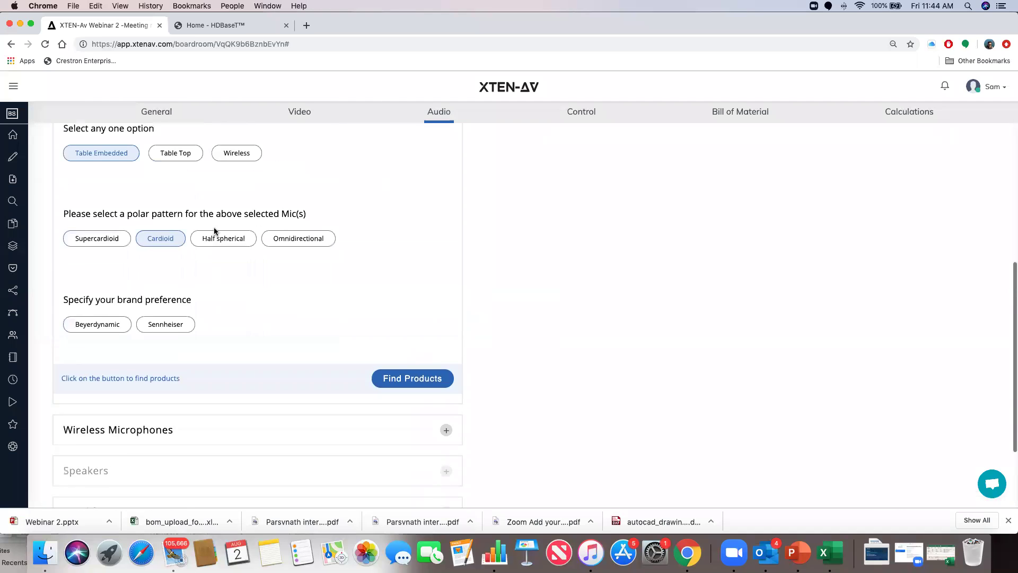
left_click(120, 254)
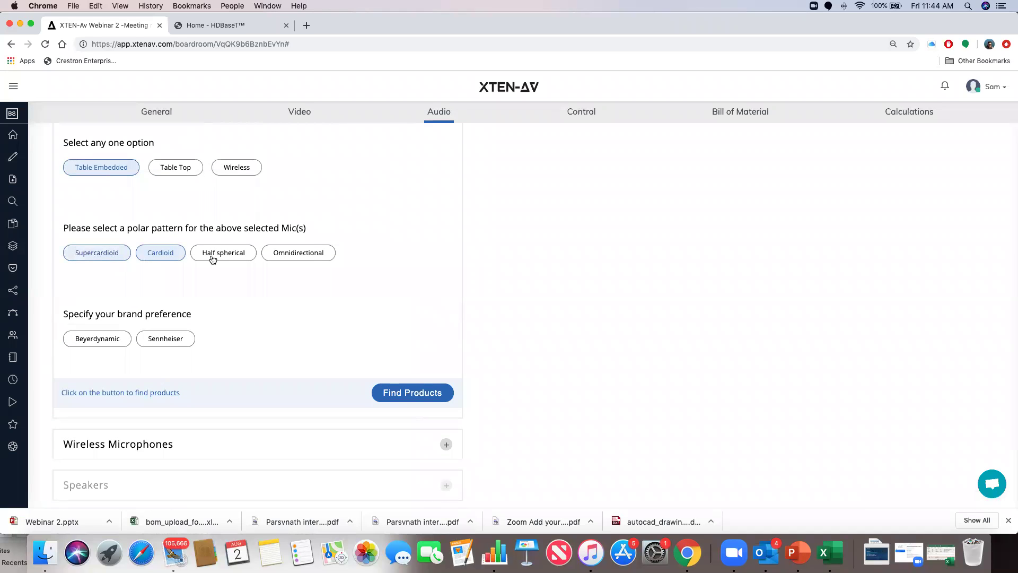
left_click(164, 338)
scroll(186, 303, "up", 4)
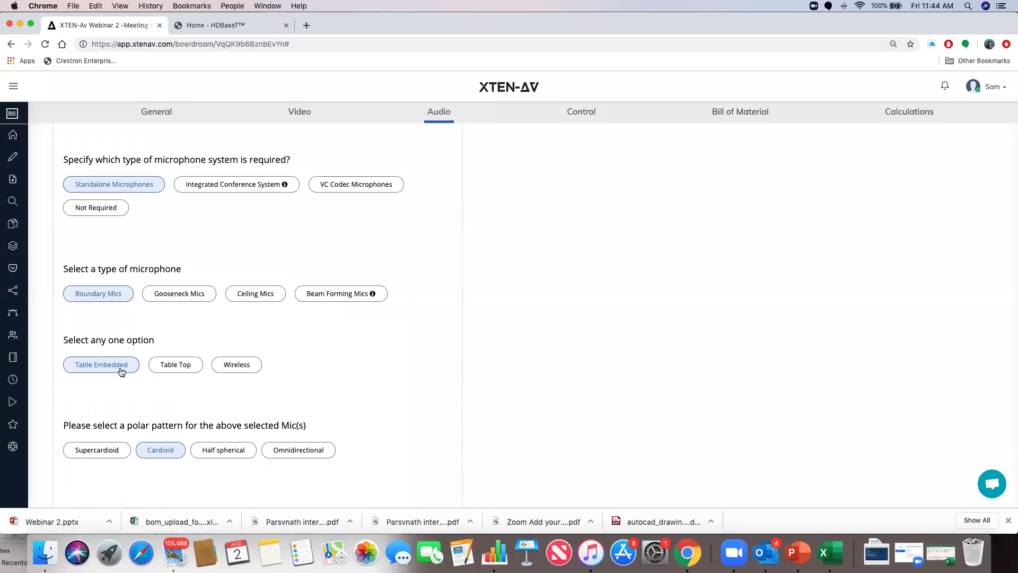
scroll(121, 369, "down", 2)
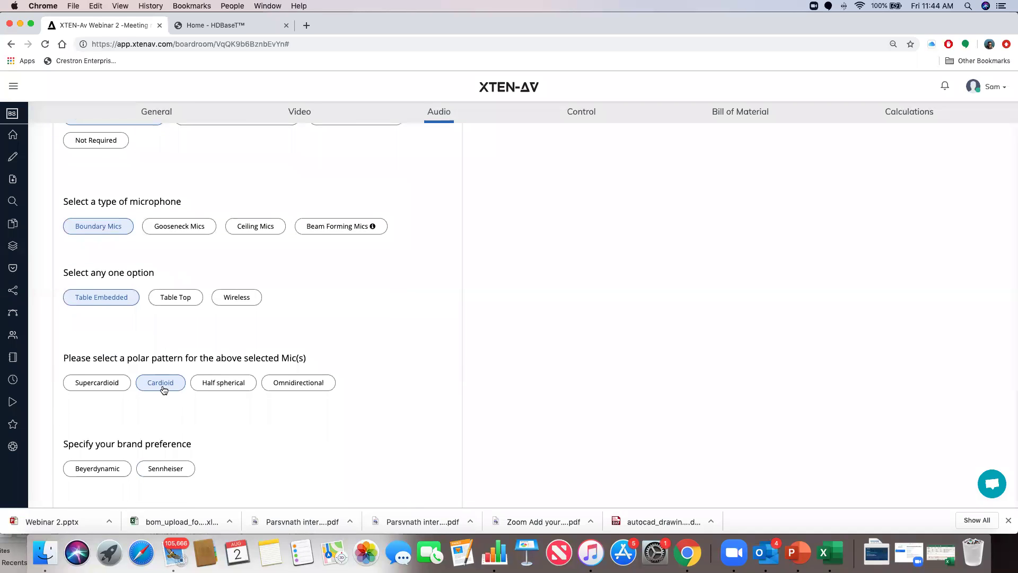
scroll(166, 406, "down", 1)
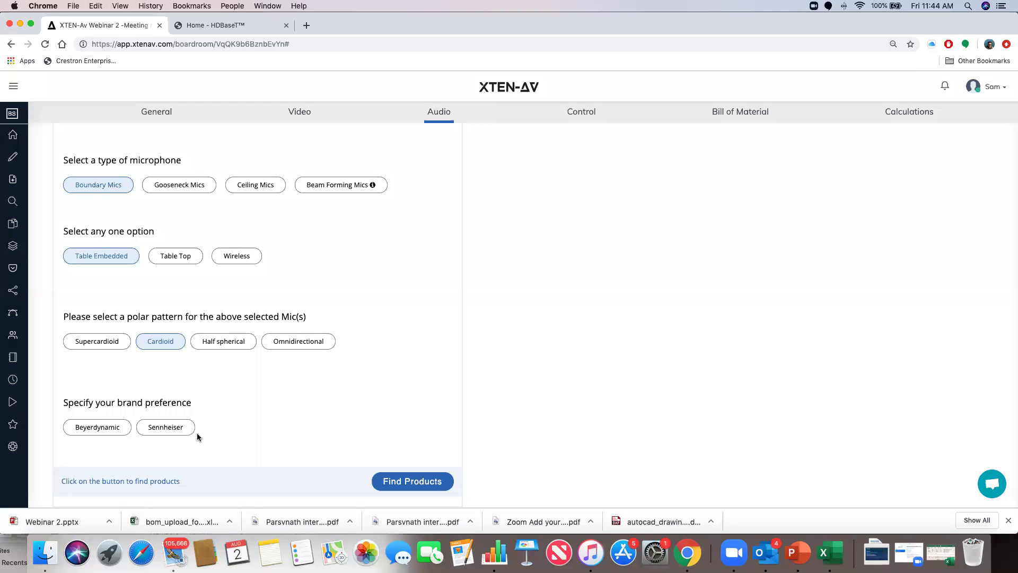
Switch the boundary mics' polar pattern to Supercardioid and check the brand preferences offered.
left_click(220, 342)
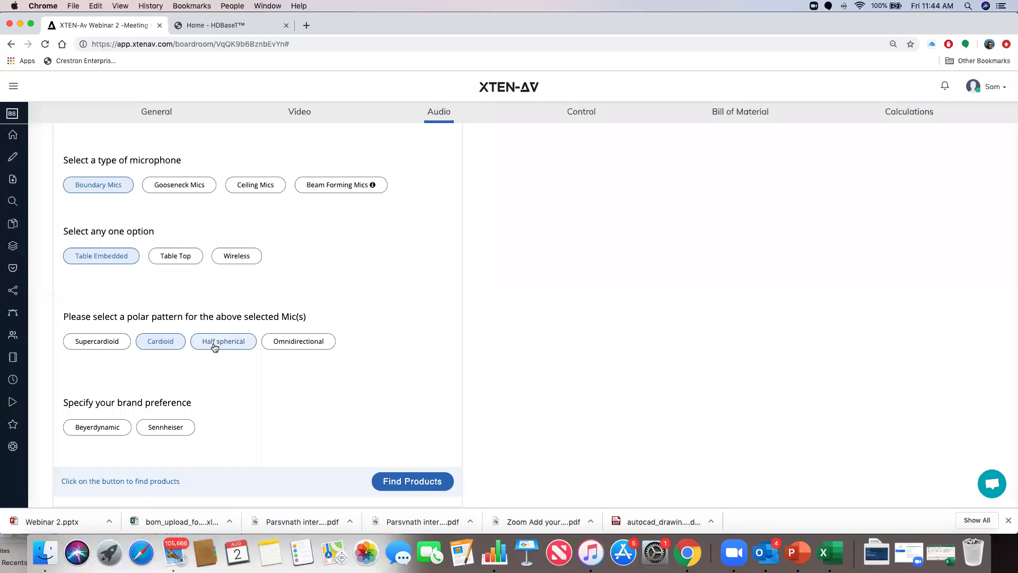
left_click(90, 342)
scroll(150, 220, "down", 5)
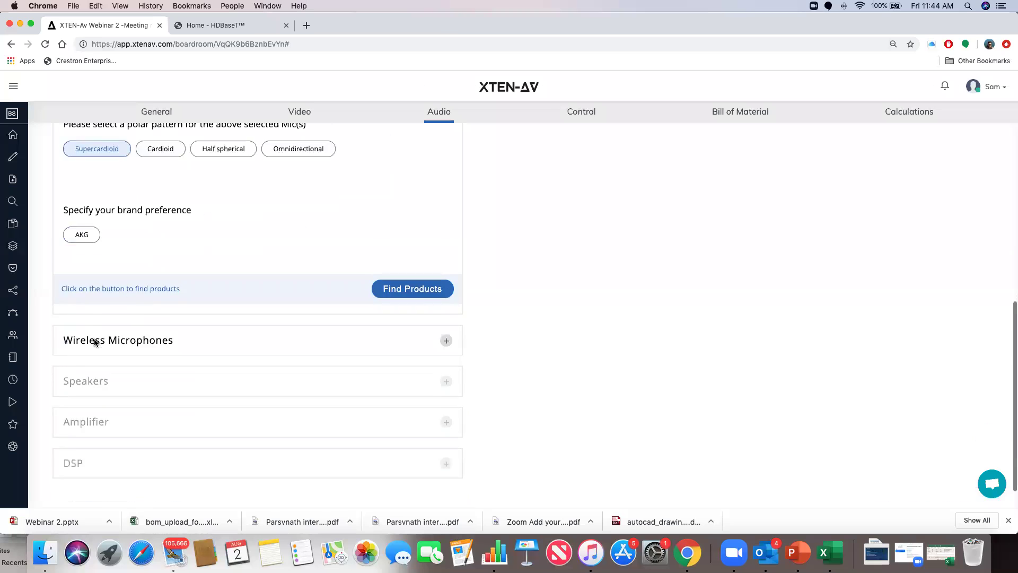
scroll(149, 220, "up", 3)
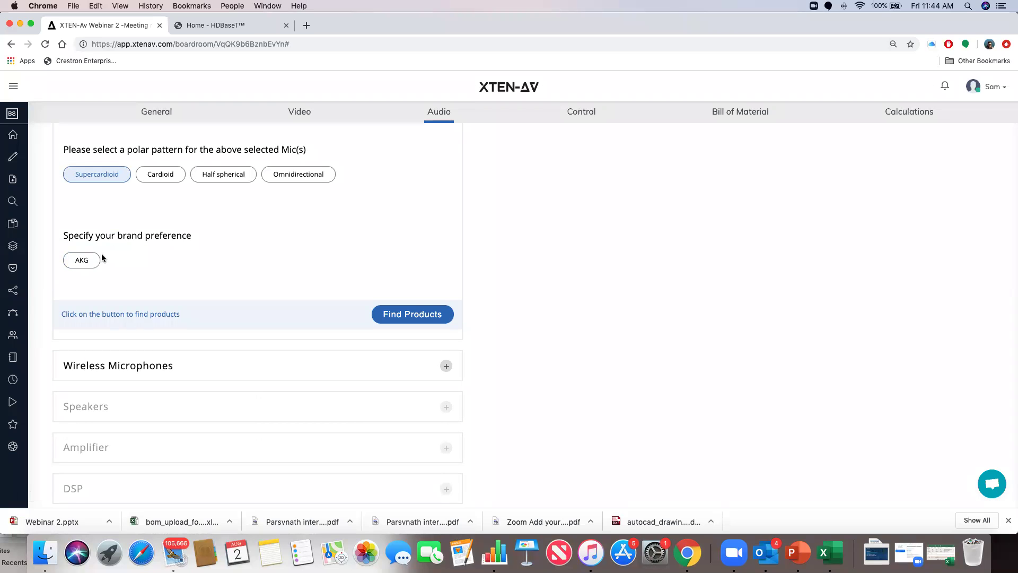
Change the microphone type to Beam Forming Mics with the Ceiling Tile Mics option.
scroll(124, 240, "up", 10)
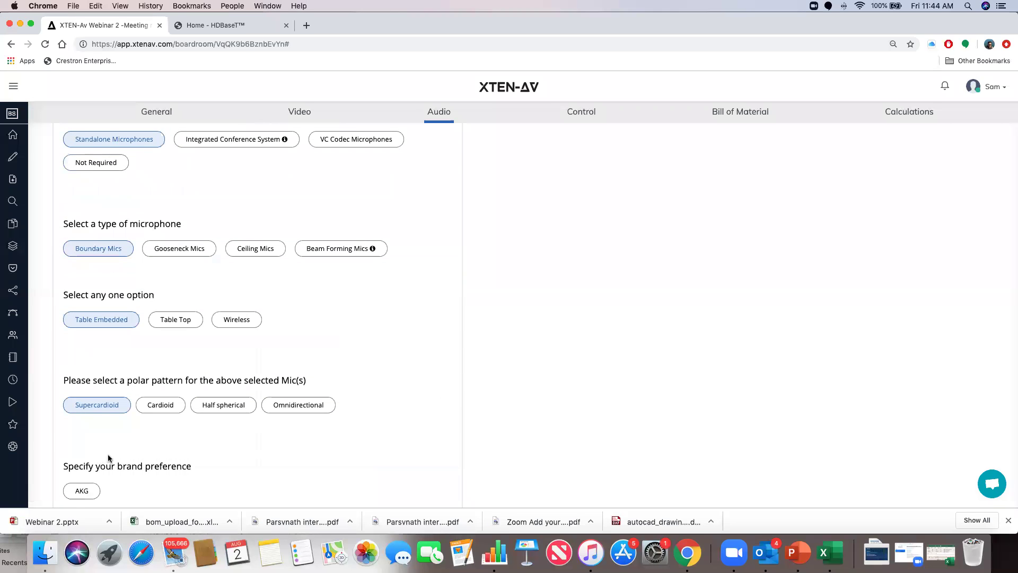
left_click(323, 251)
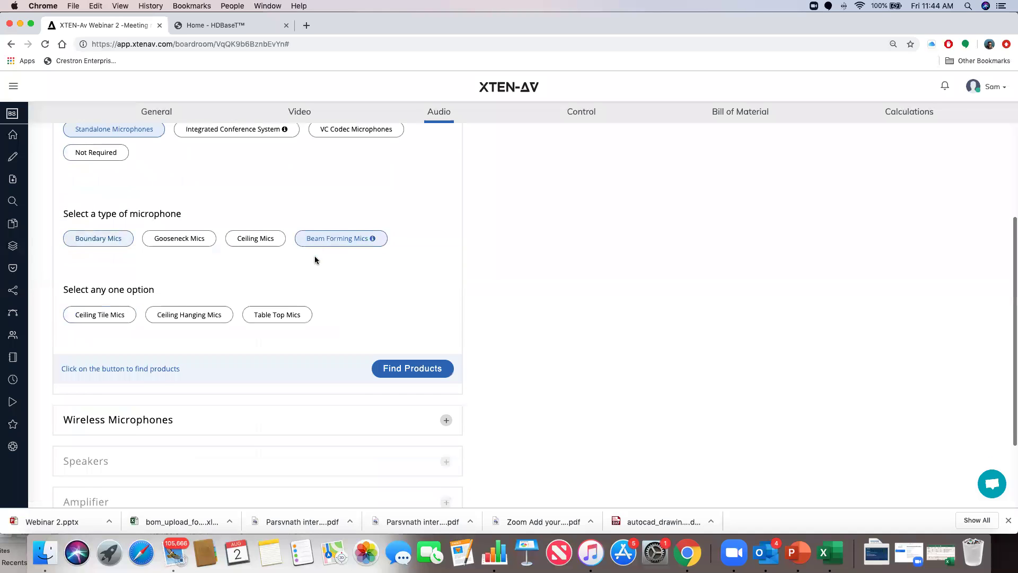
scroll(422, 186, "down", 3)
scroll(370, 215, "up", 2)
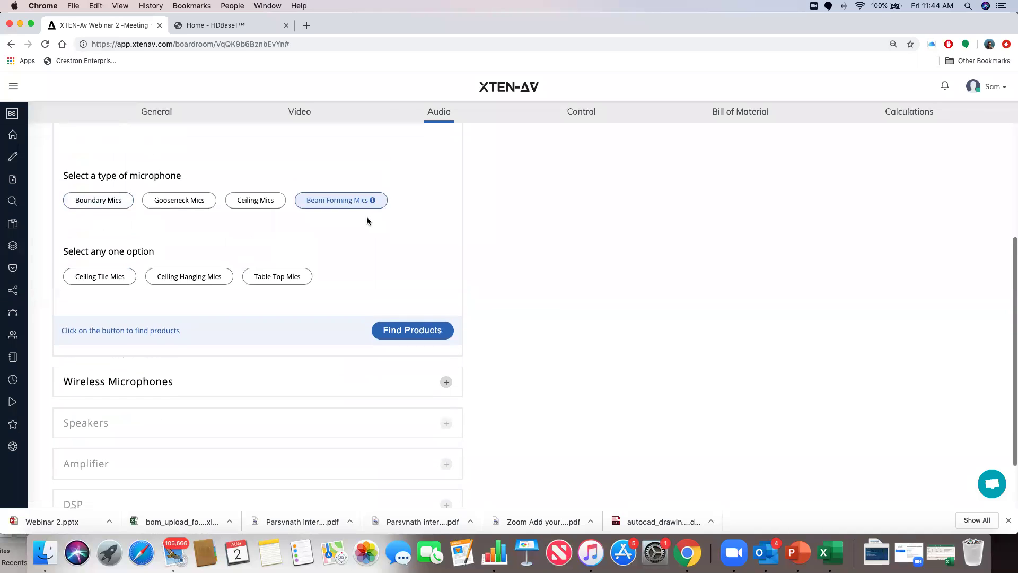
left_click(91, 273)
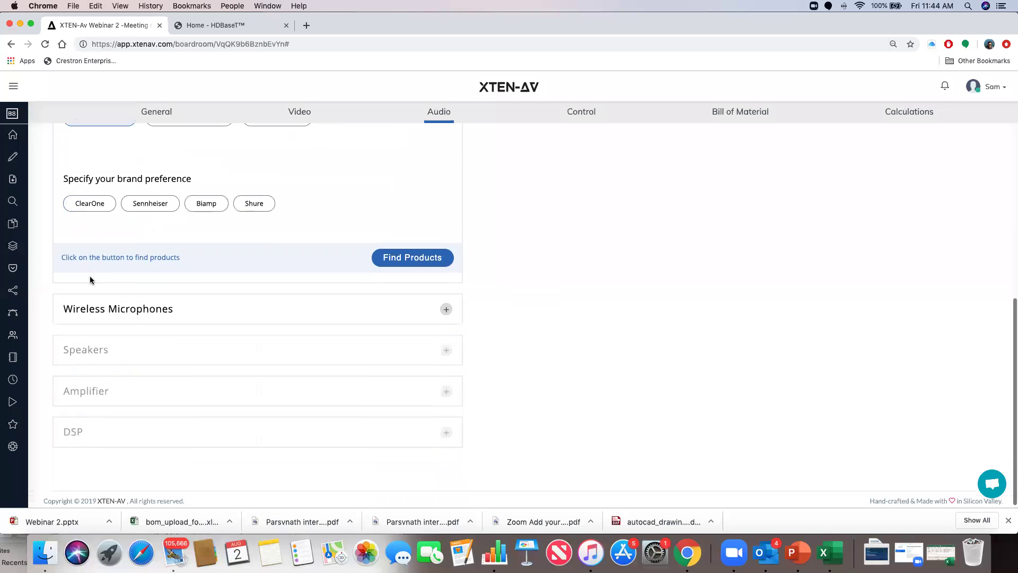
Choose Shure as the microphone brand, accept the DANTE/AES 67 DSP notice, and find matching products.
scroll(139, 227, "up", 3)
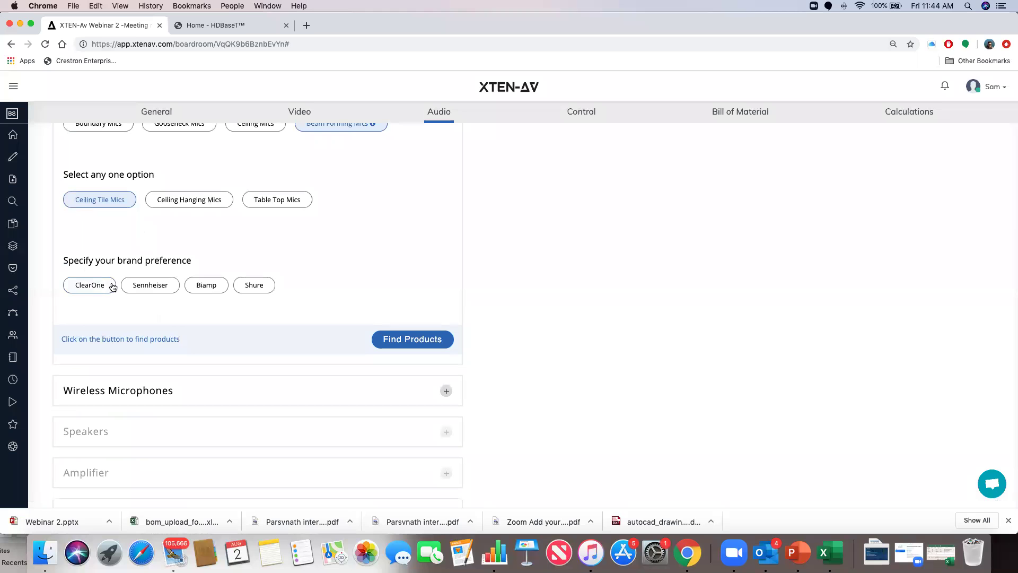
left_click(251, 286)
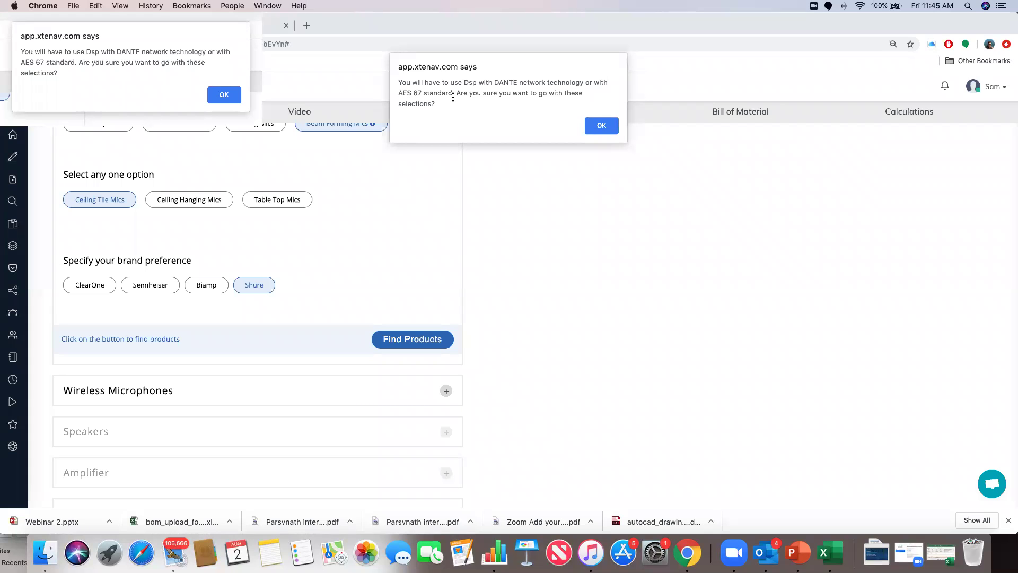
left_click(601, 126)
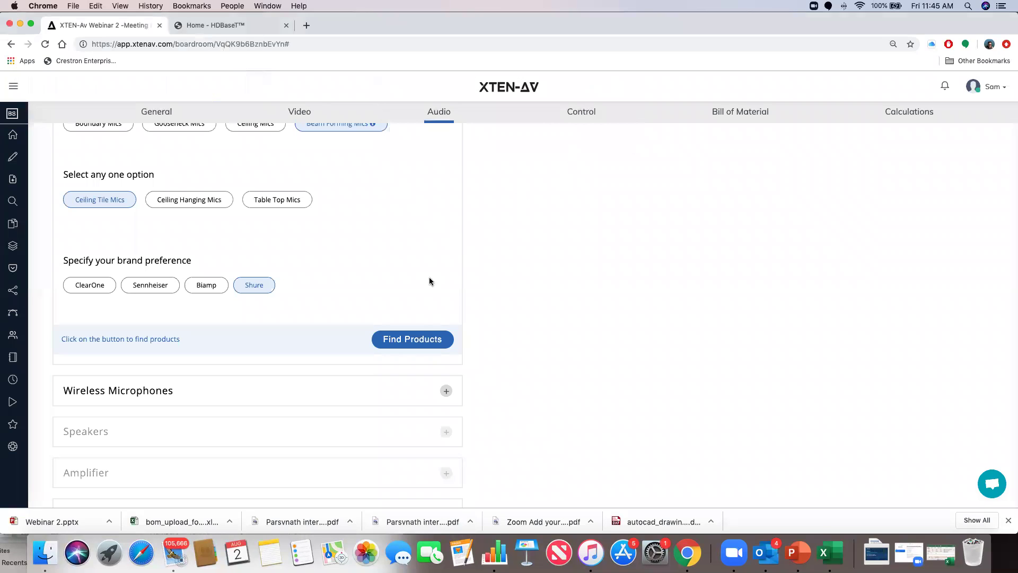
left_click(401, 339)
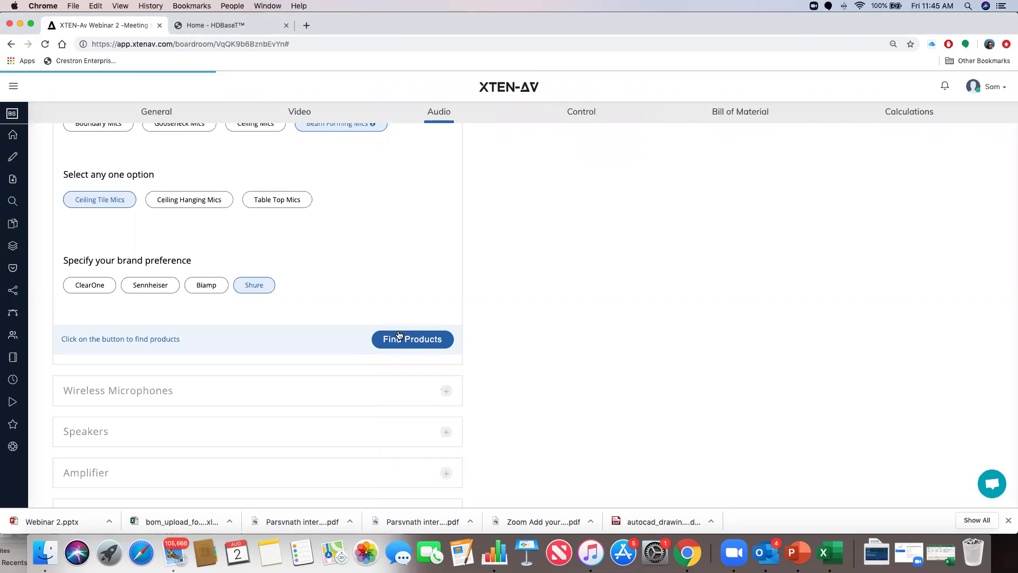
scroll(357, 310, "down", 10)
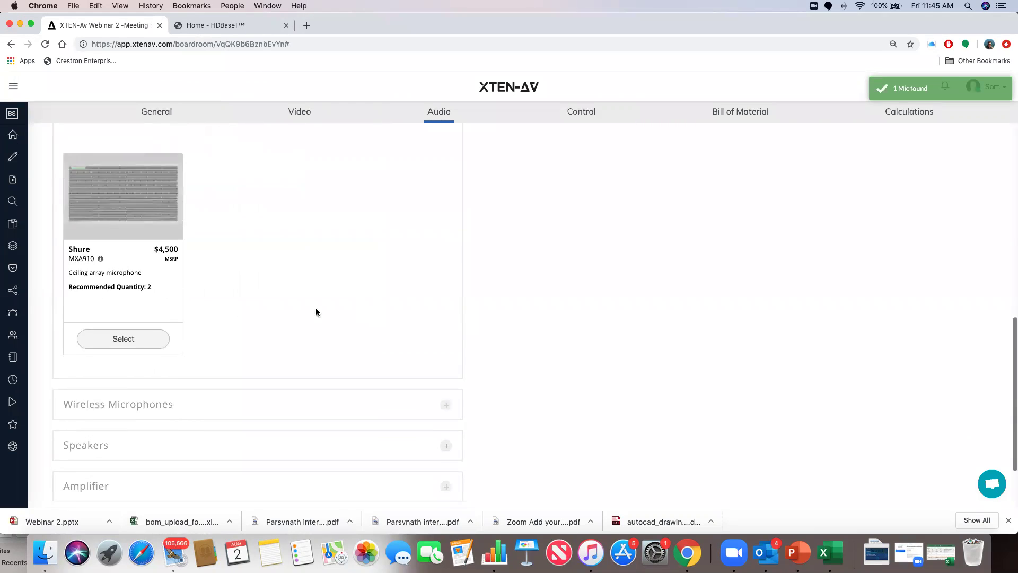
Add the Shure MXA910 ceiling array microphone to the BOM at the recommended quantity and answer Yes to needing wireless microphones.
left_click(150, 292)
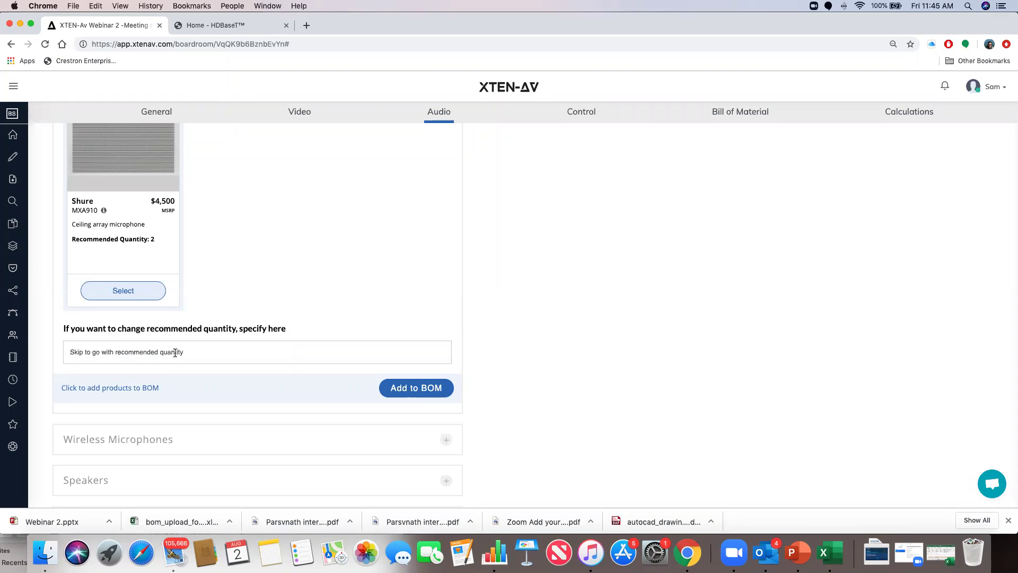
left_click(408, 392)
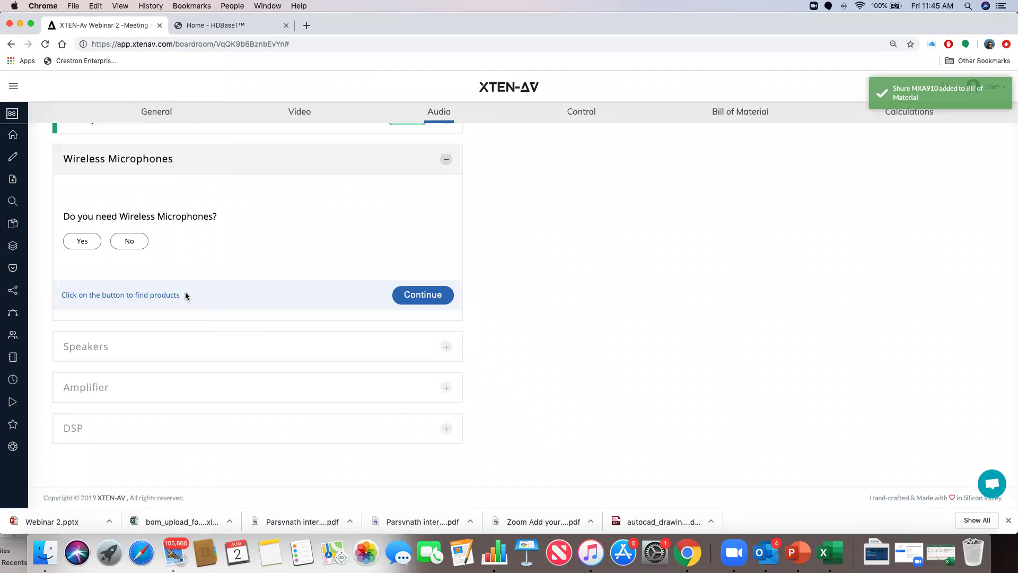
left_click(83, 242)
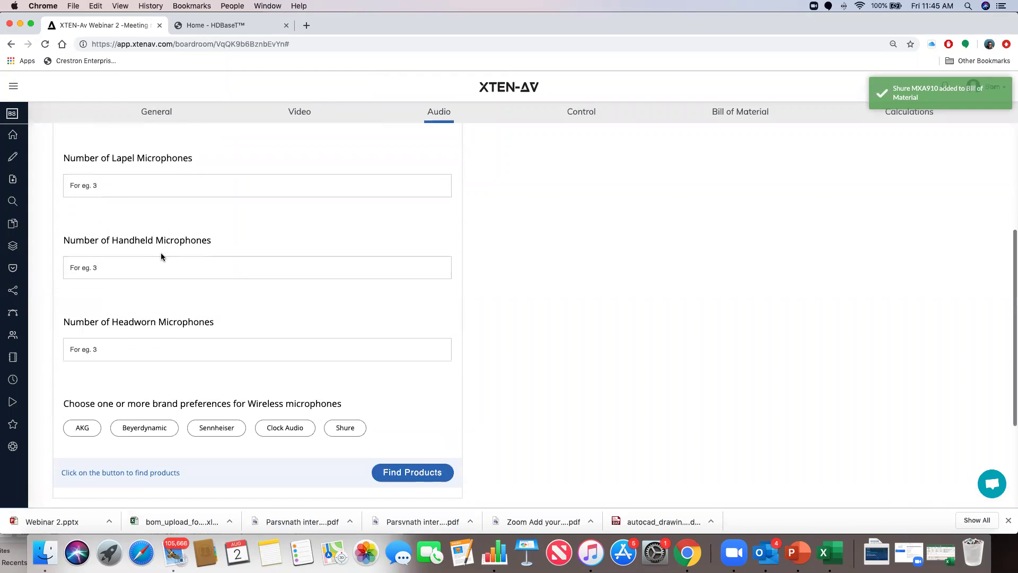
Request 2 lapel, 2 handheld and 2 headworn wireless microphones, choose Beyerdynamic as the brand, and find matching products.
scroll(111, 187, "up", 2)
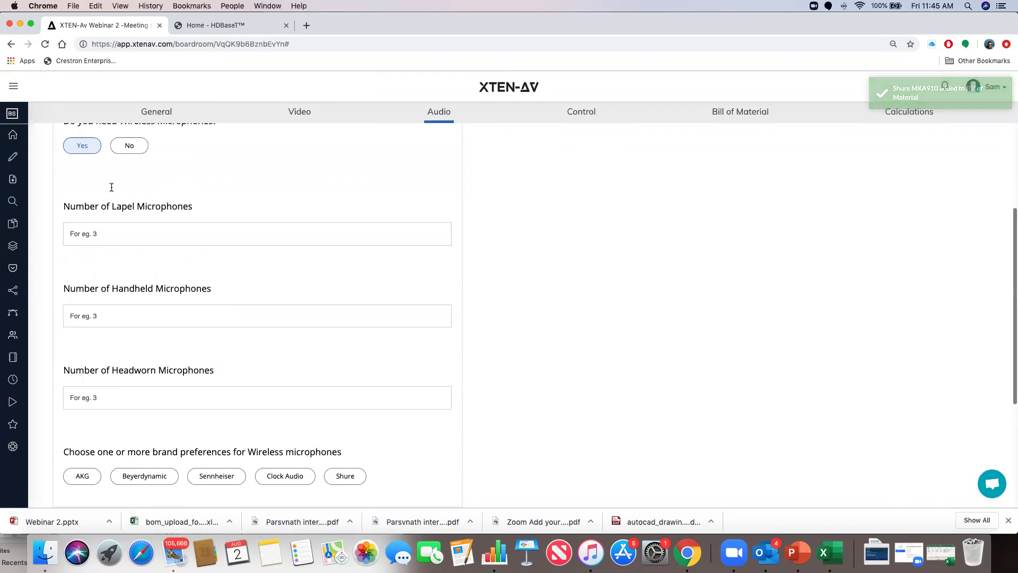
type("2")
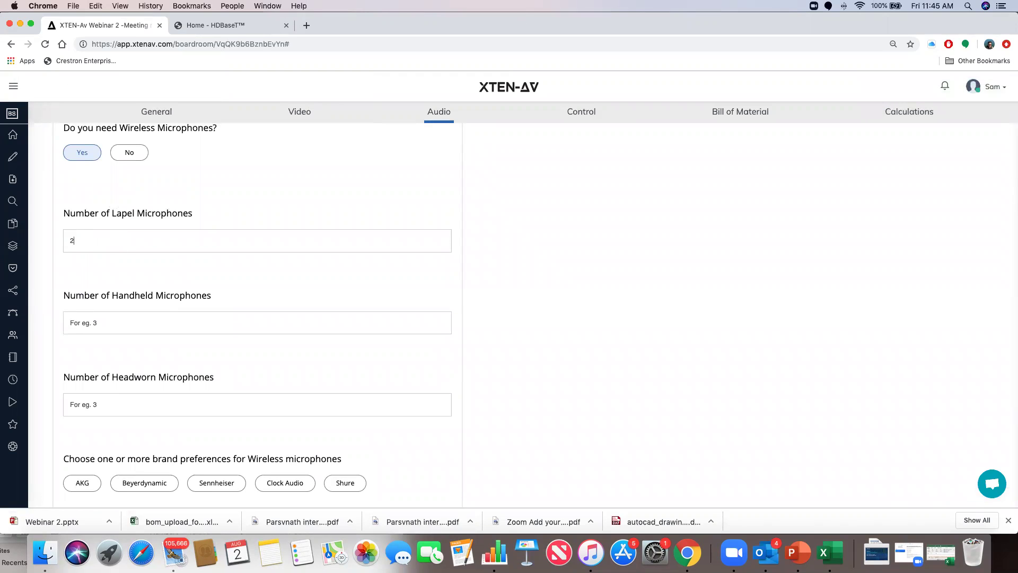
left_click(115, 320)
type("2")
left_click(108, 399)
type("2")
scroll(127, 385, "down", 3)
scroll(132, 371, "down", 3)
left_click(142, 276)
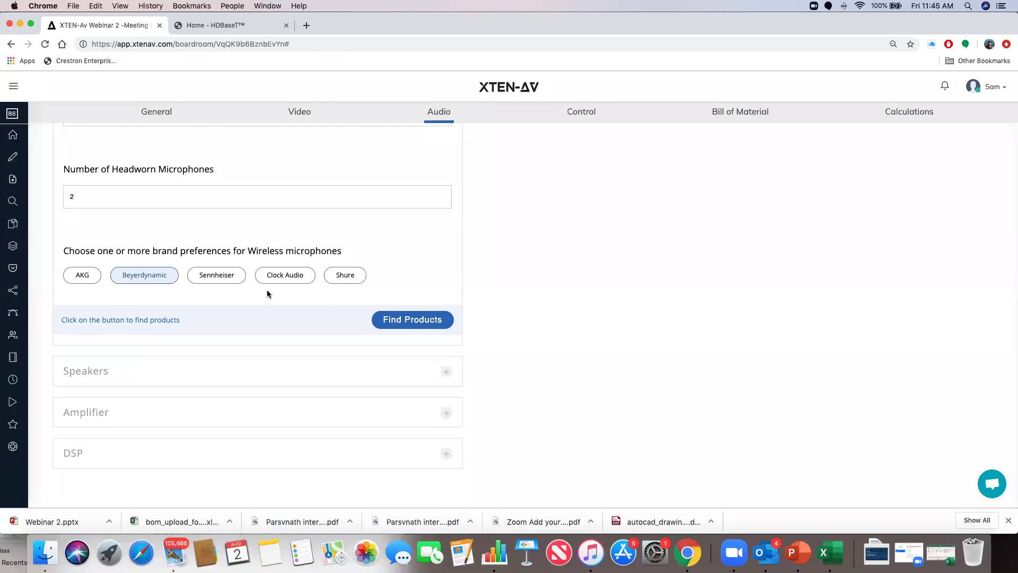
left_click(401, 321)
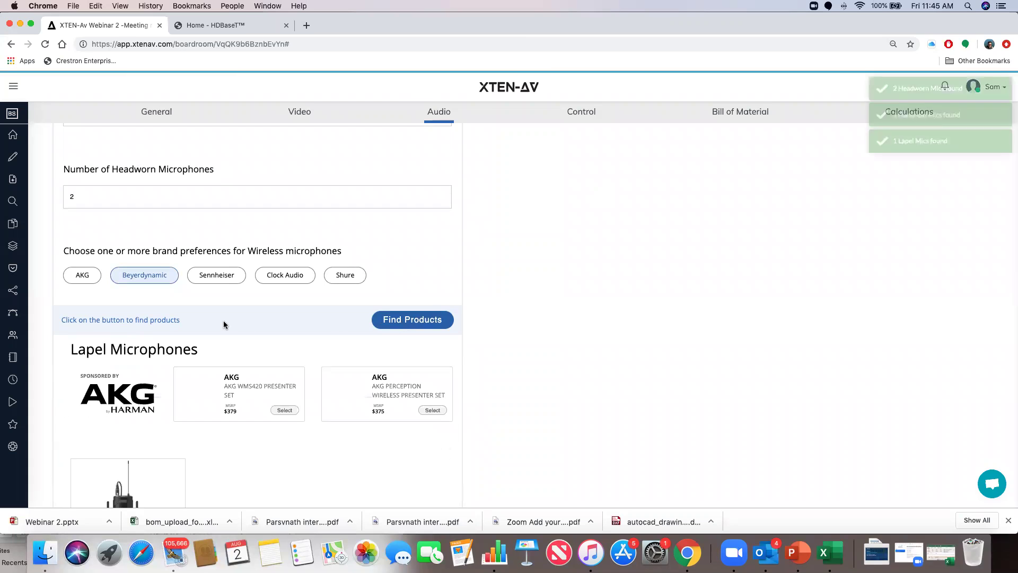
Select the Beyerdynamic TG 558 Presenter, TG 550 Vocal and TG 534 Headworn sets and add them to the BOM.
scroll(223, 324, "down", 5)
left_click(133, 366)
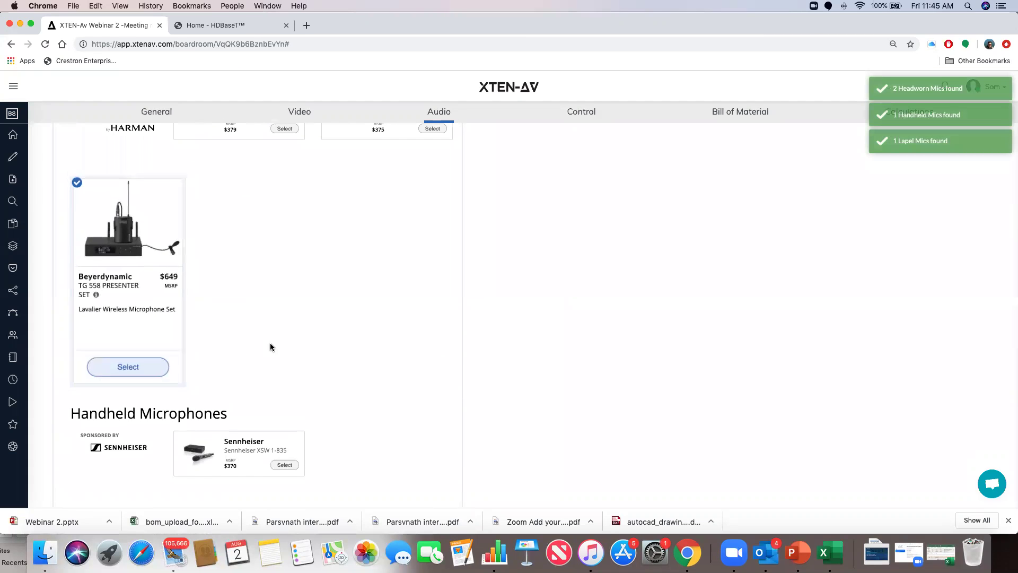
scroll(270, 343, "down", 7)
scroll(193, 343, "down", 6)
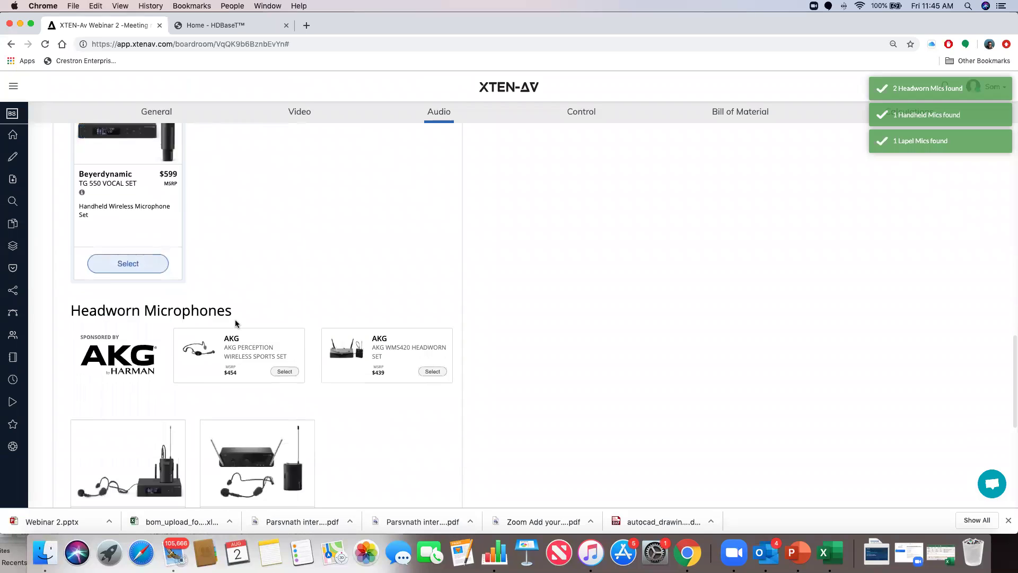
left_click(159, 370)
left_click(411, 419)
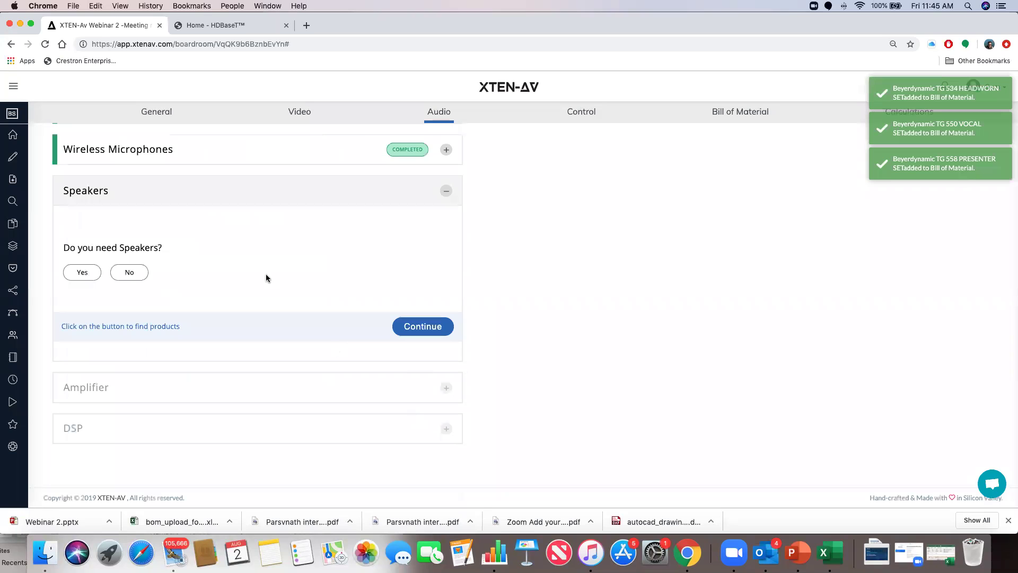
Answer Yes to needing speakers and set the speaker type to Both after trying the wall mount and ceiling options.
left_click(82, 271)
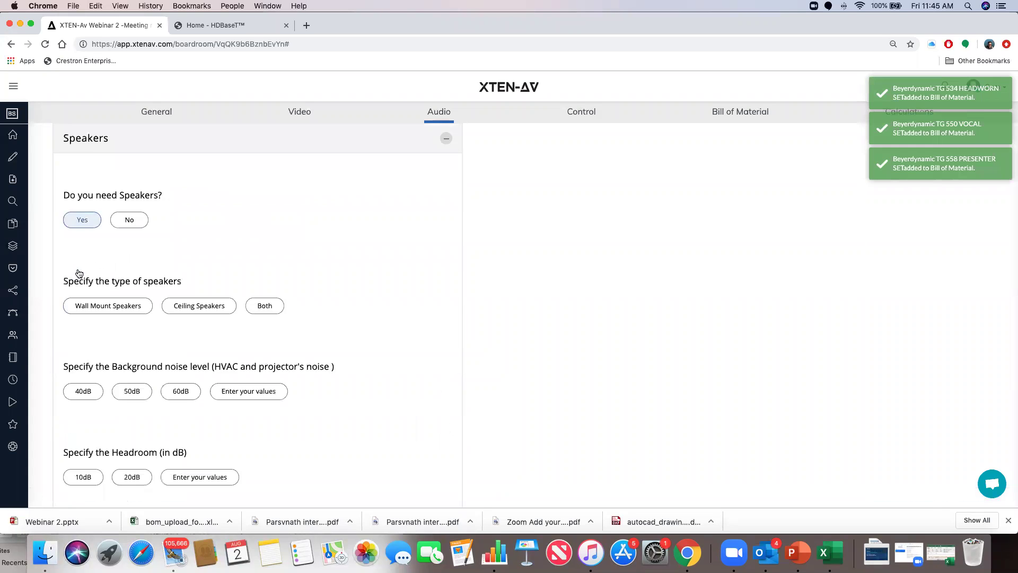
scroll(205, 237, "up", 1)
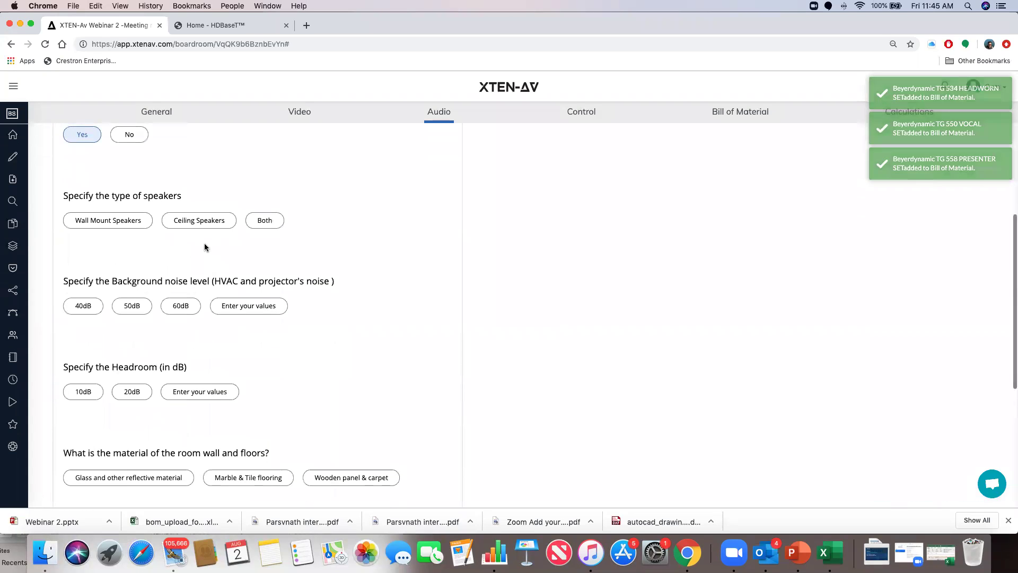
left_click(109, 228)
left_click(179, 234)
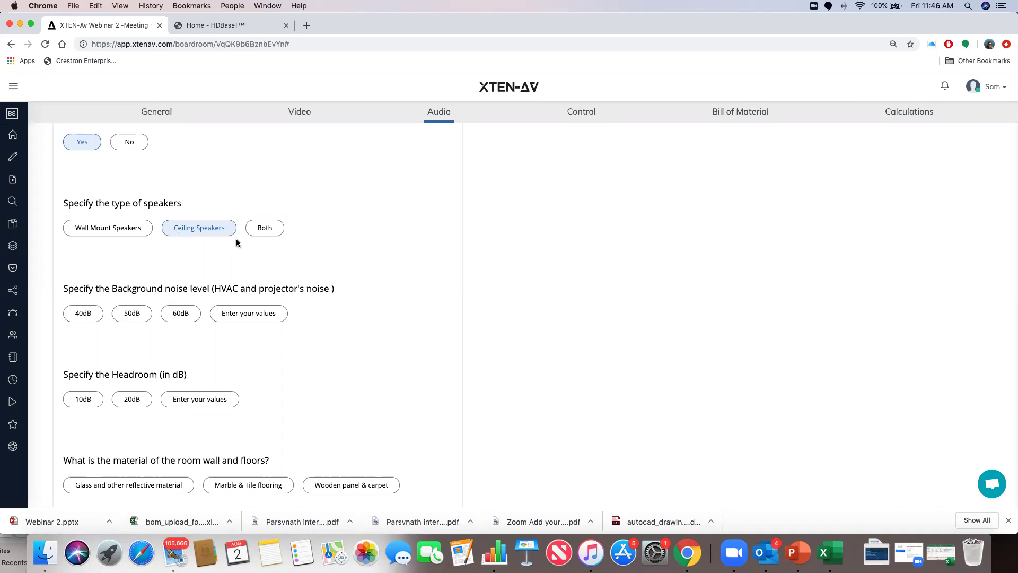
left_click(266, 230)
Examine the coverage diagrams for the Edge to Edge, Partial Overlap and Edge to Center speaker coverage options.
scroll(265, 243, "down", 3)
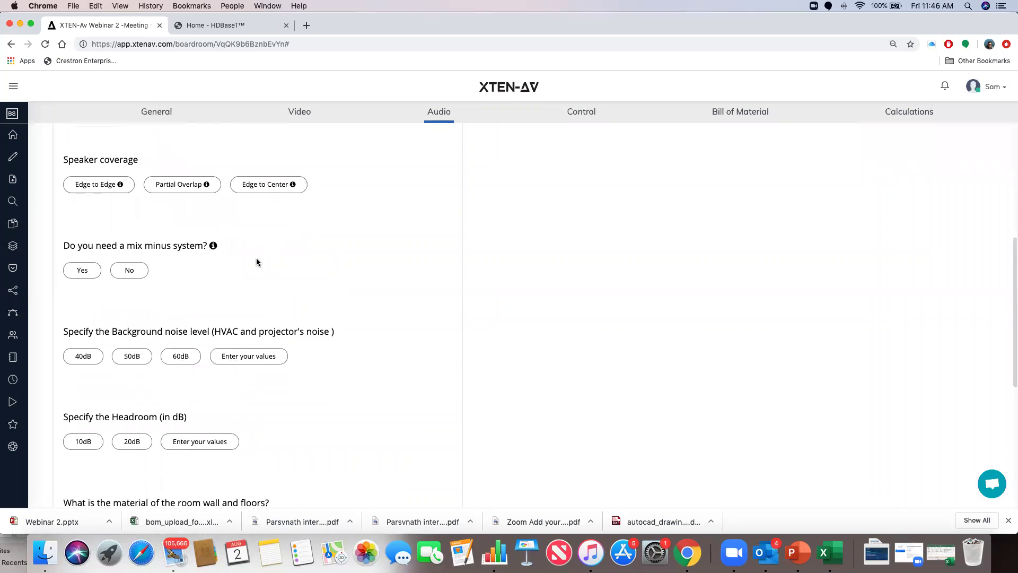
scroll(257, 262, "up", 1)
scroll(255, 260, "up", 3)
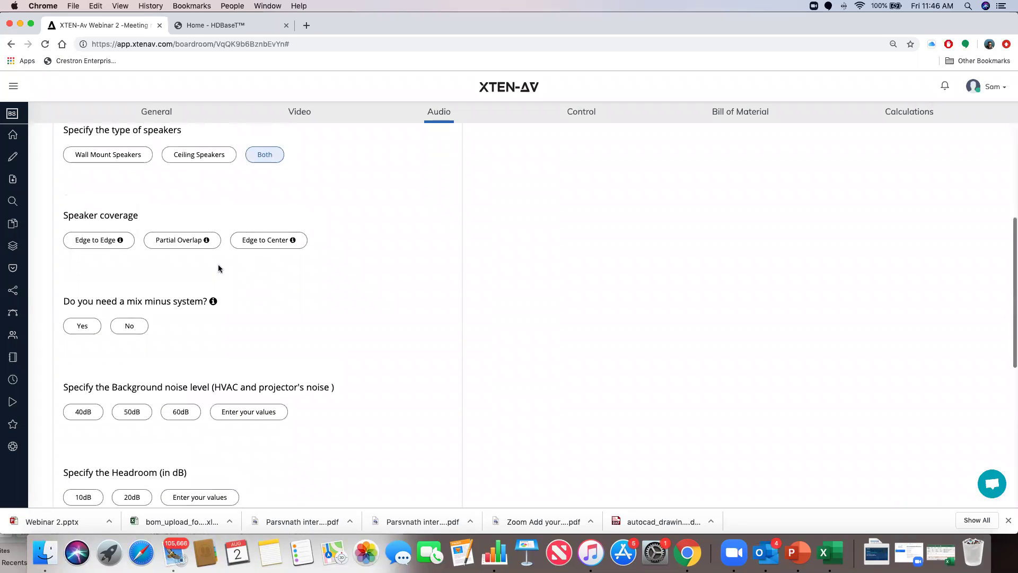
mouse_move(122, 243)
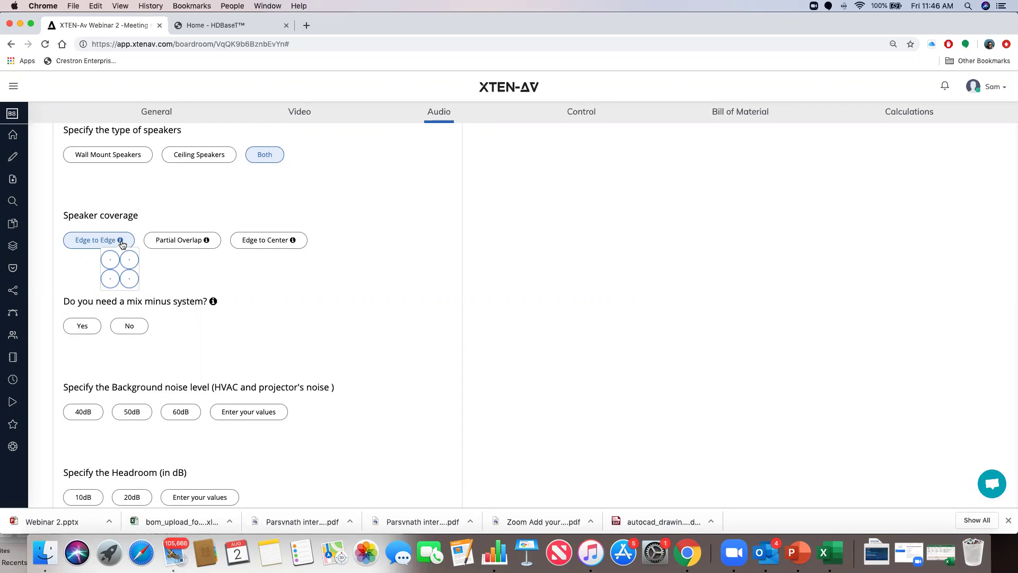
mouse_move(207, 243)
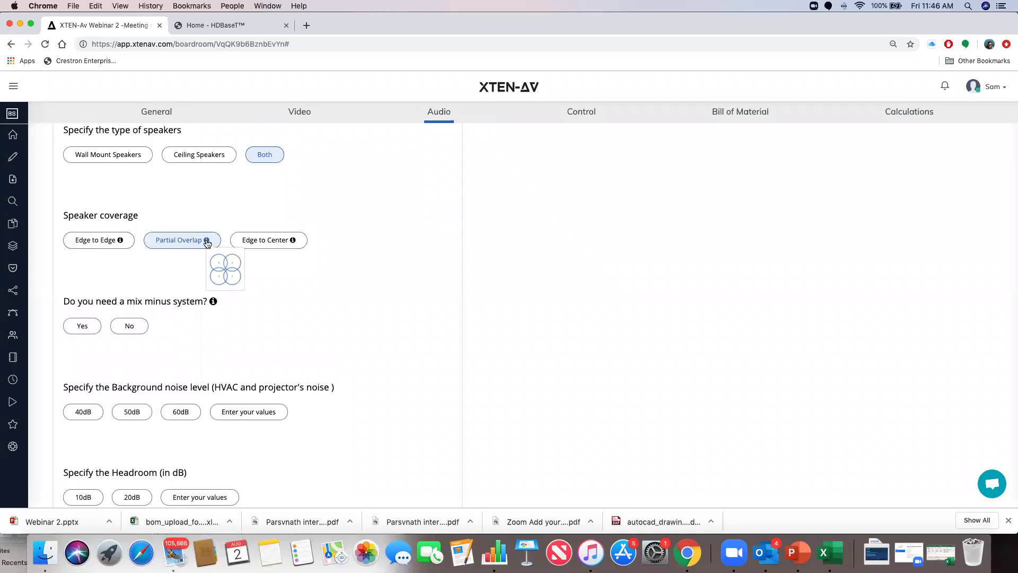
mouse_move(291, 242)
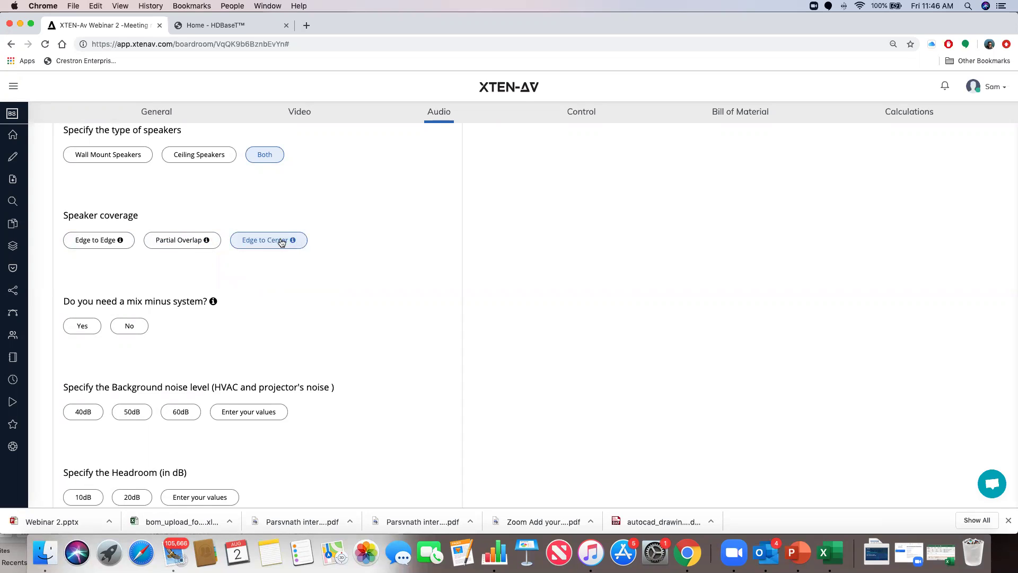
Set the speaker coverage to Edge to Center and decline the mix minus system.
left_click(262, 239)
scroll(263, 239, "down", 5)
scroll(263, 236, "up", 5)
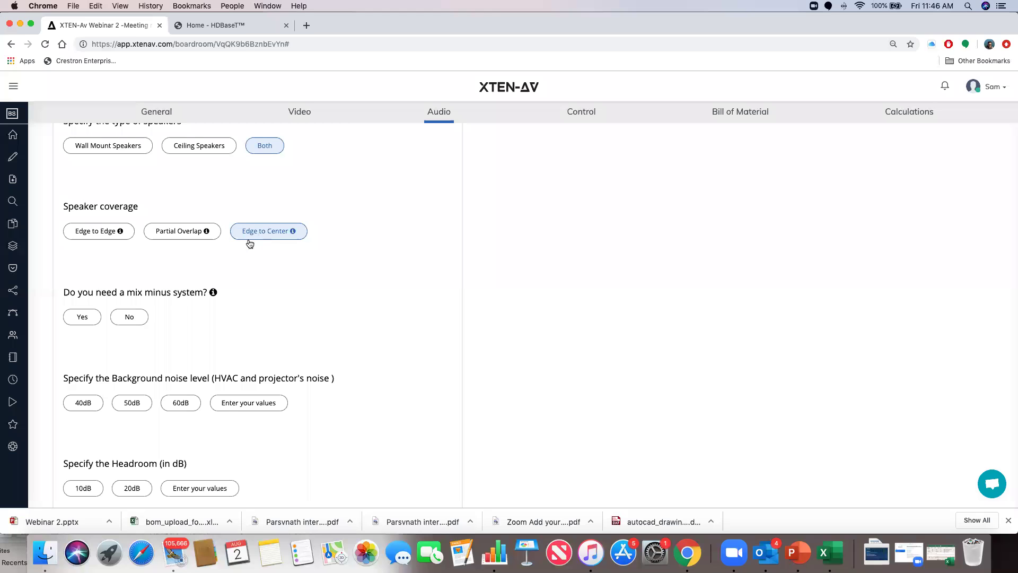
left_click(139, 321)
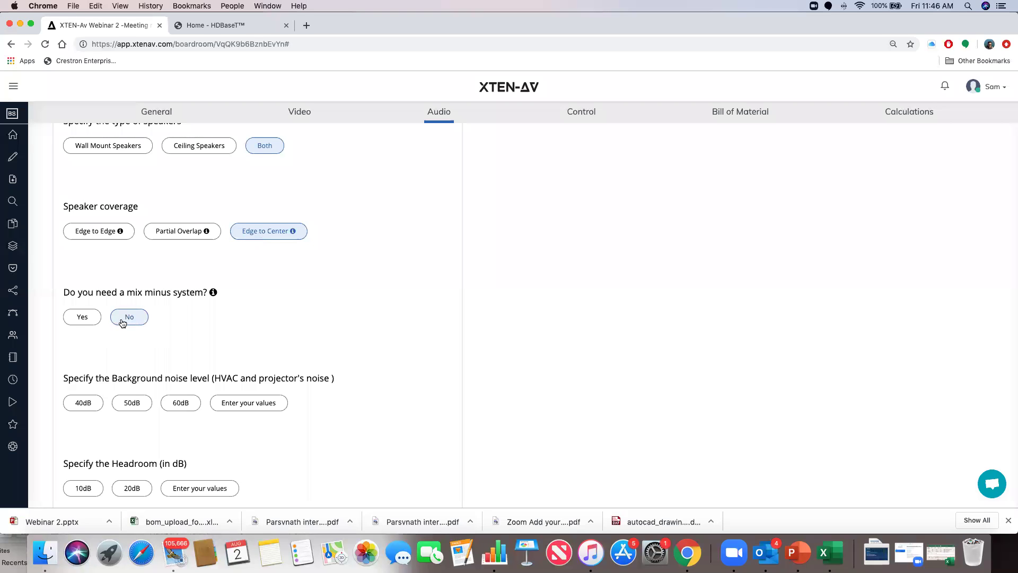
Choose the custom-value option for the background noise level and set the headroom to 10dB.
scroll(159, 255, "down", 10)
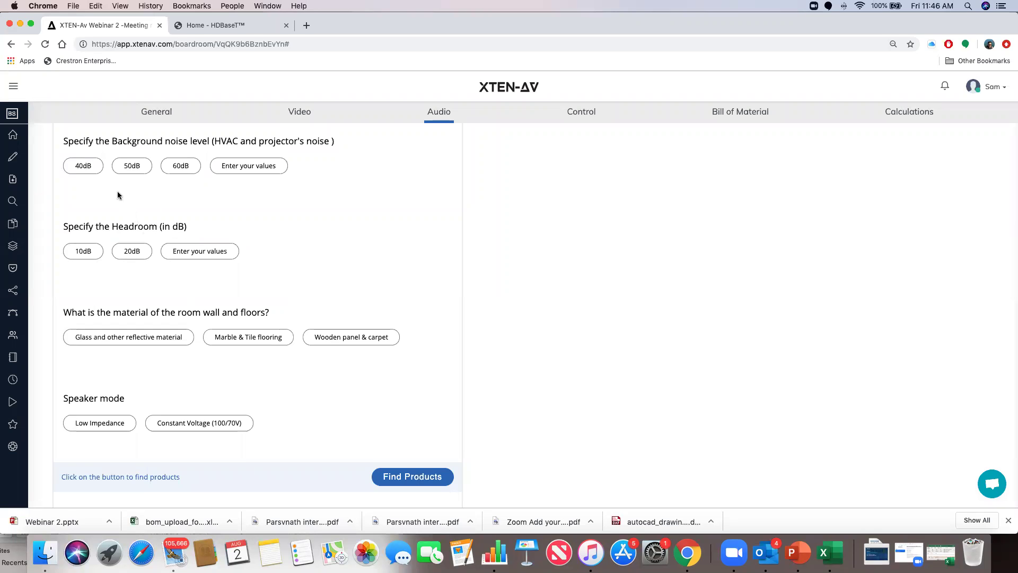
left_click(87, 169)
left_click(246, 170)
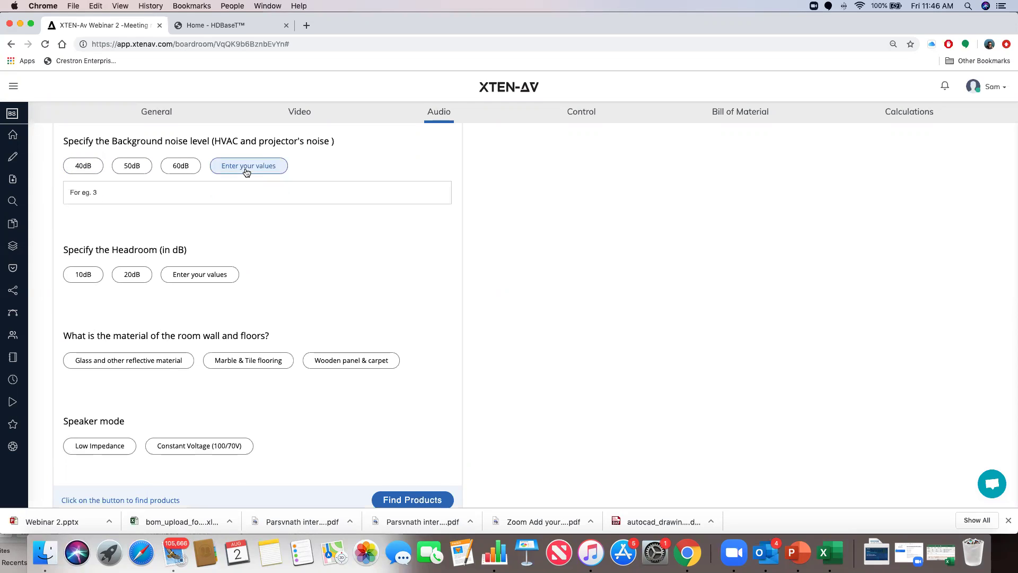
scroll(88, 173, "down", 3)
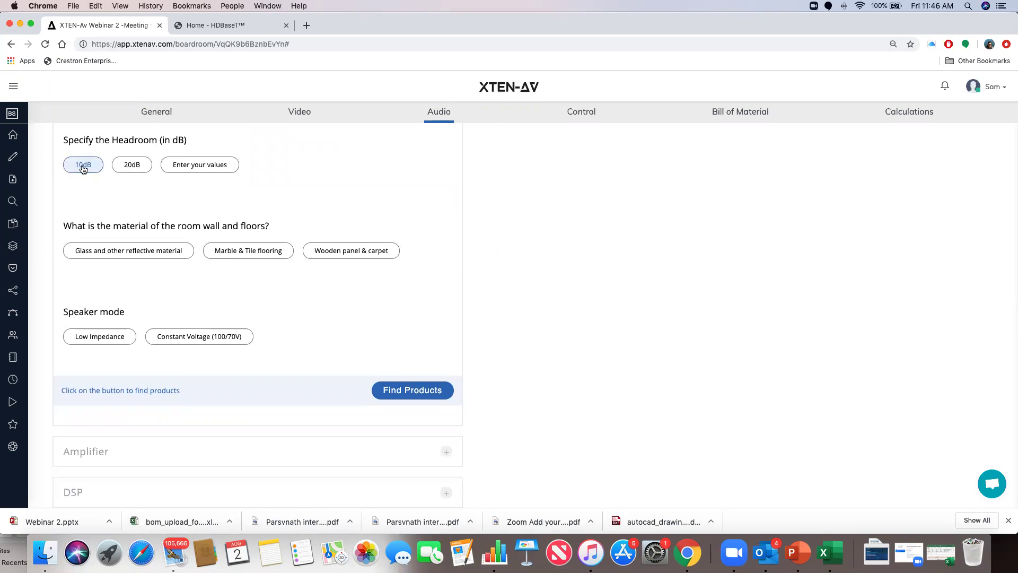
scroll(83, 168, "down", 2)
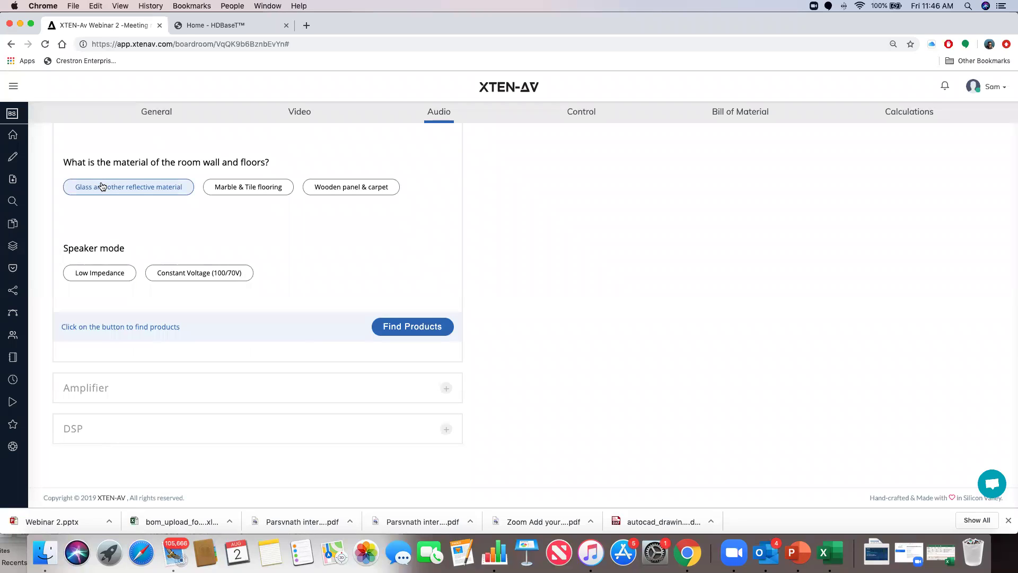
Try the glass and marble & tile room materials, accepting the beam steering speakers recommendation.
left_click(144, 191)
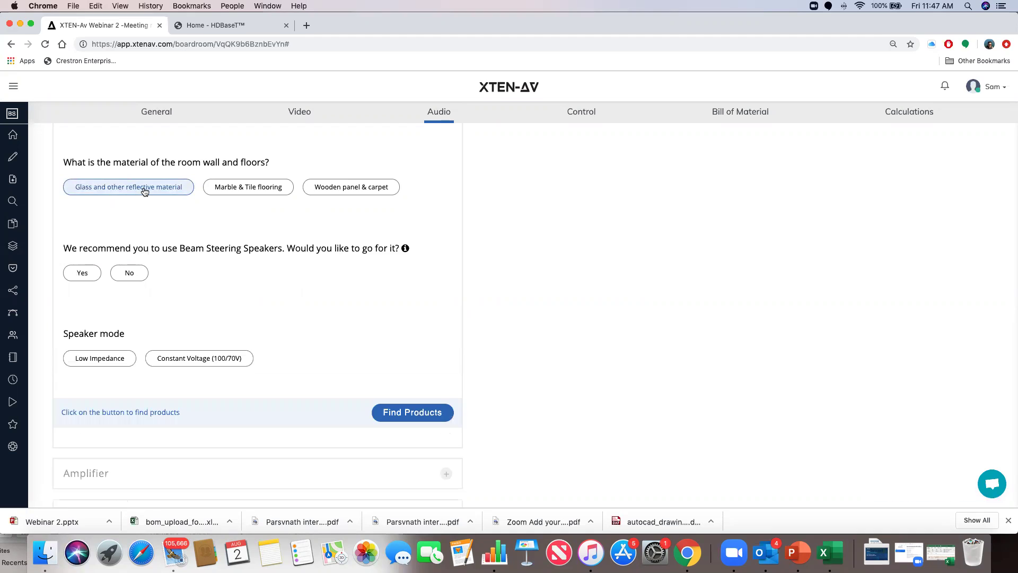
left_click(248, 191)
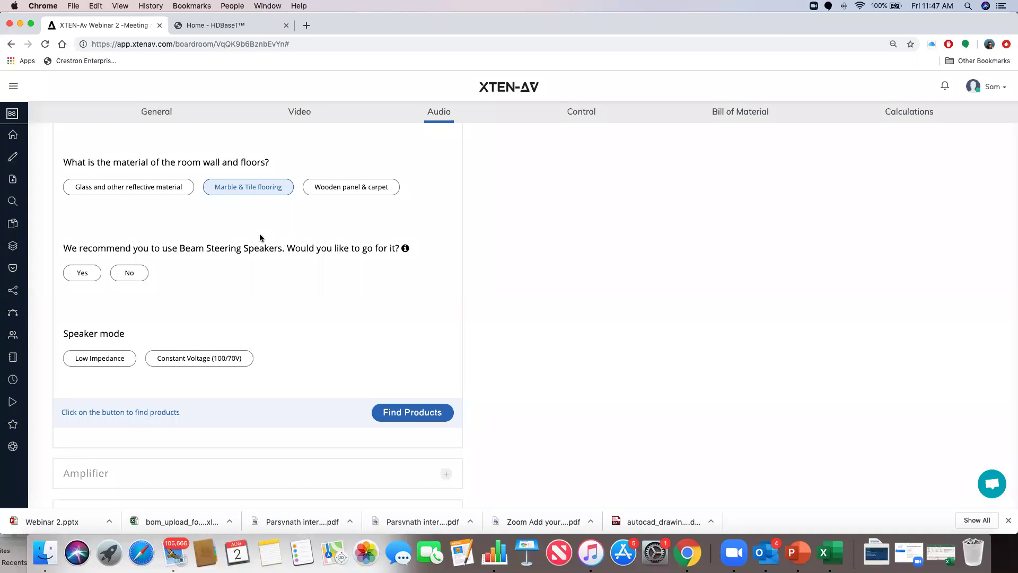
left_click(83, 273)
scroll(85, 277, "down", 2)
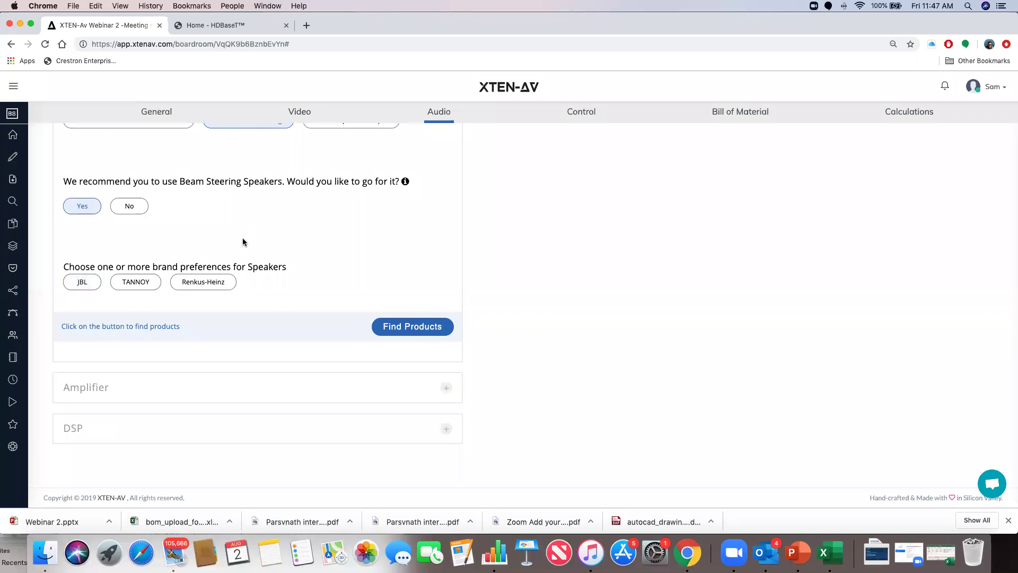
Set the room material to Wooden panel & carpet and the speaker mode to Constant Voltage (100/70V).
scroll(254, 240, "up", 3)
left_click(338, 245)
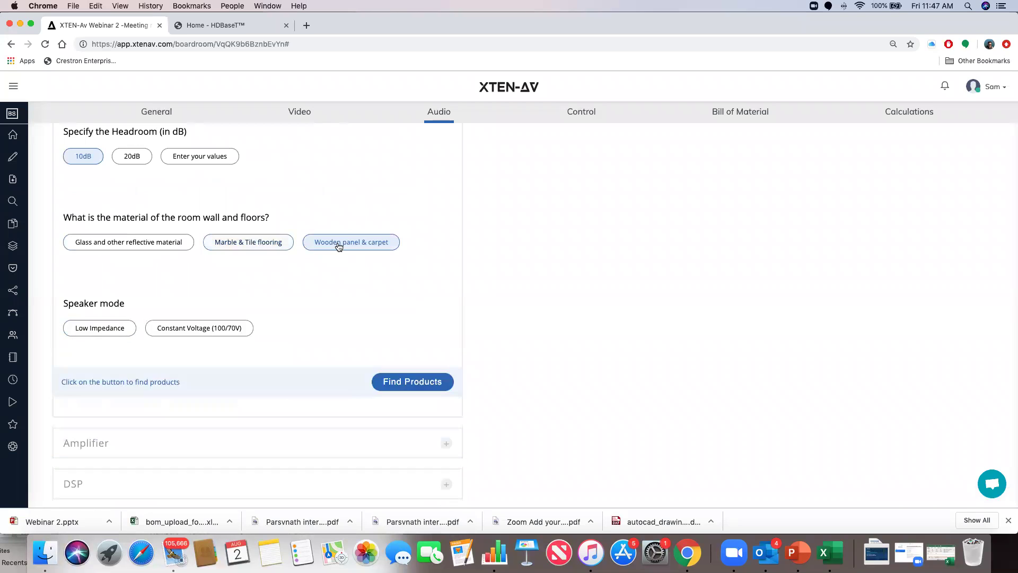
left_click(212, 327)
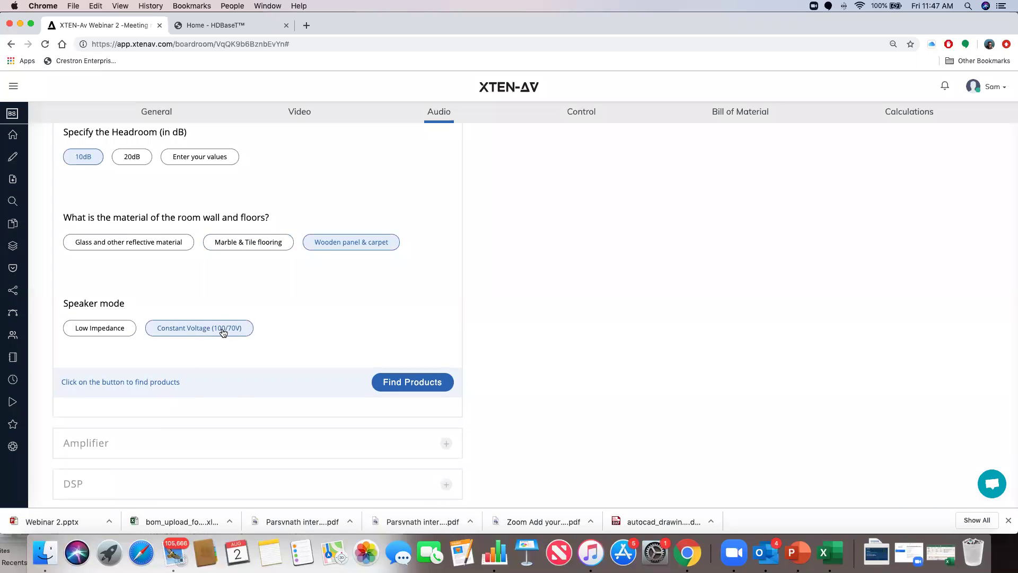
Set the speaker brand preference to TANNOY and find matching speaker products.
scroll(218, 331, "down", 3)
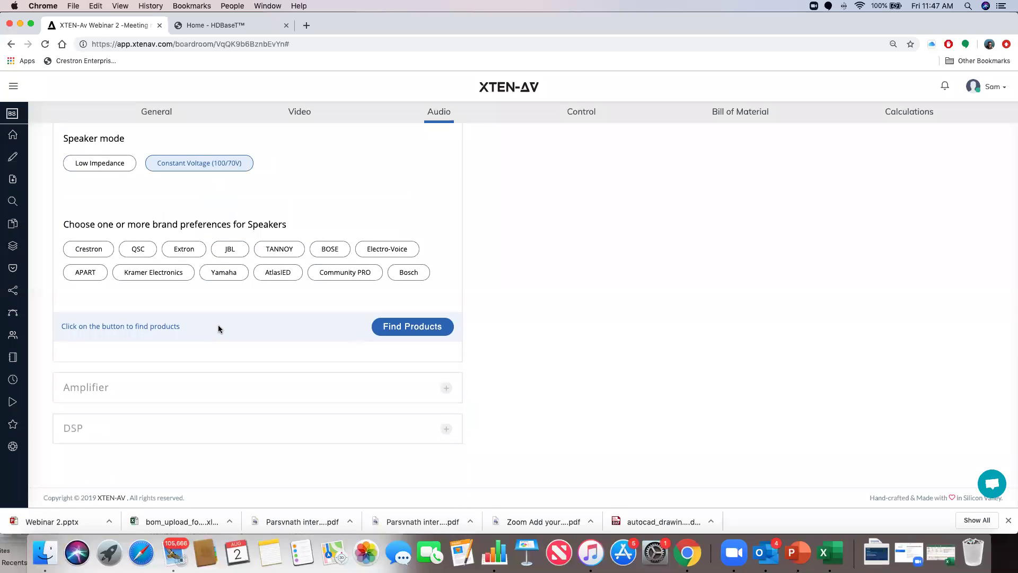
left_click(86, 250)
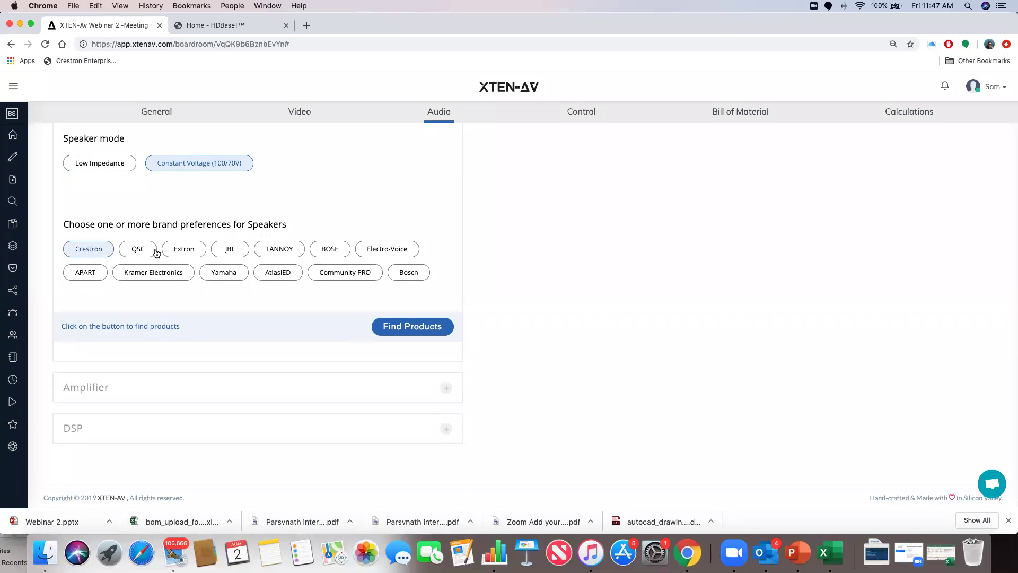
left_click(291, 251)
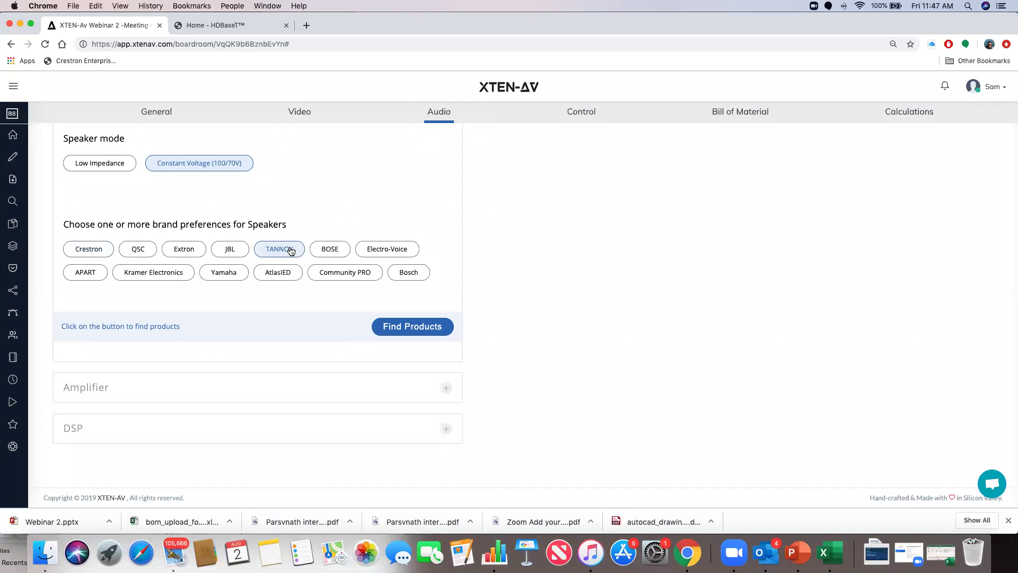
left_click(407, 331)
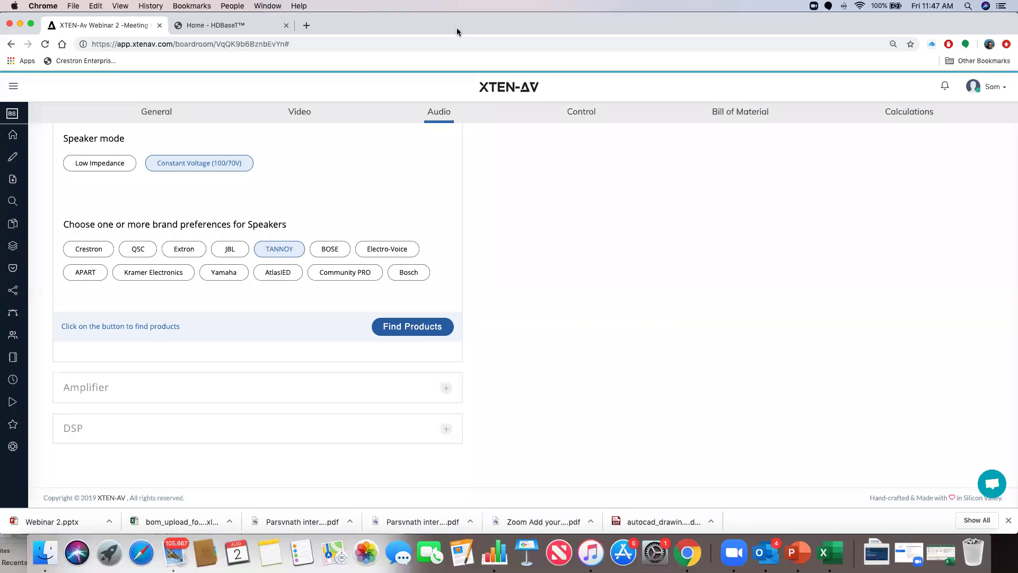
Filter the ceiling speaker results to the 25-50 W wattage range.
scroll(246, 340, "down", 7)
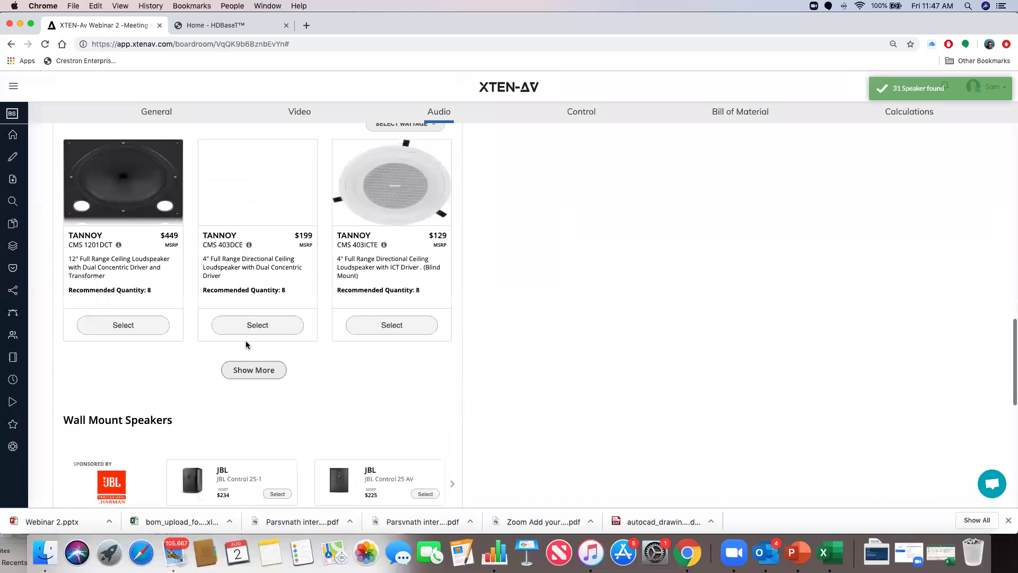
scroll(246, 345, "up", 4)
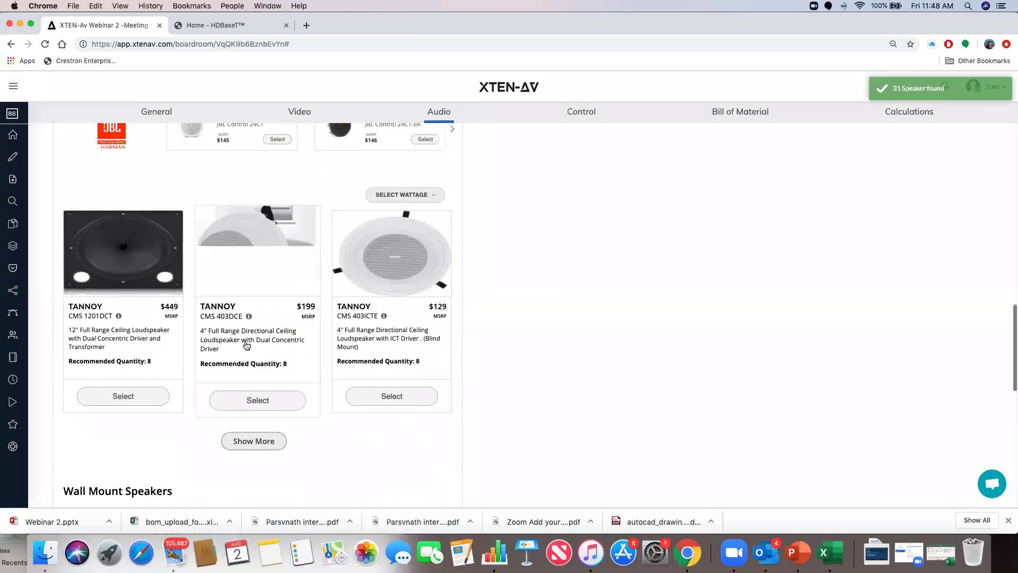
scroll(246, 345, "up", 4)
left_click(406, 339)
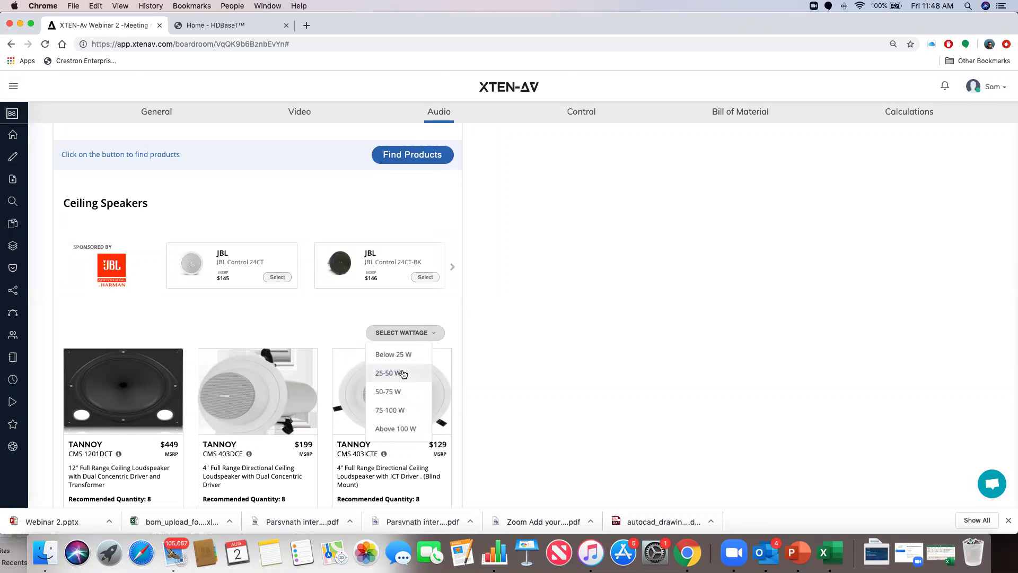
left_click(403, 373)
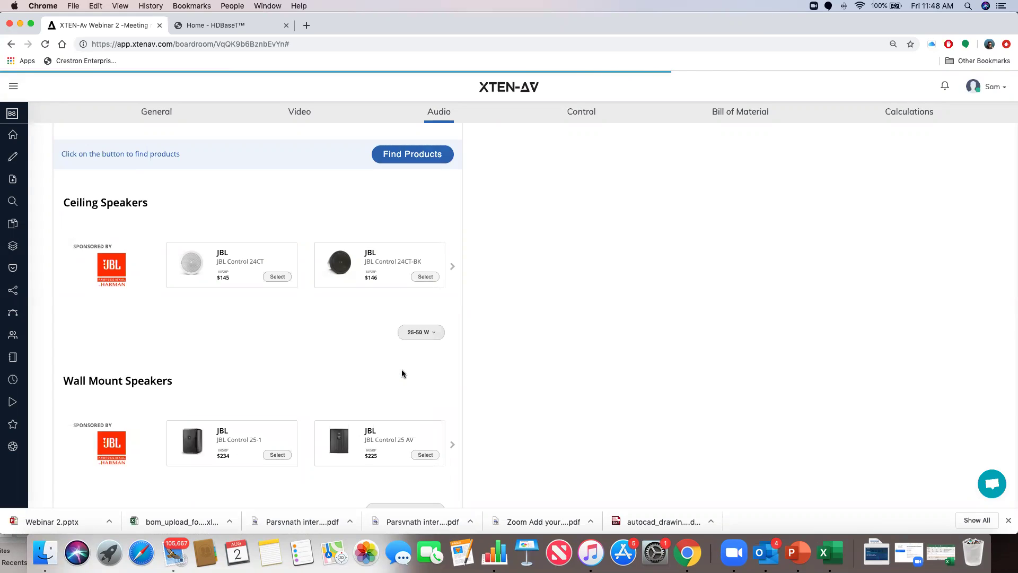
Review the filtered ceiling speakers and select the TANNOY CVS 4.
scroll(402, 373, "down", 3)
scroll(402, 373, "up", 7)
scroll(402, 373, "down", 3)
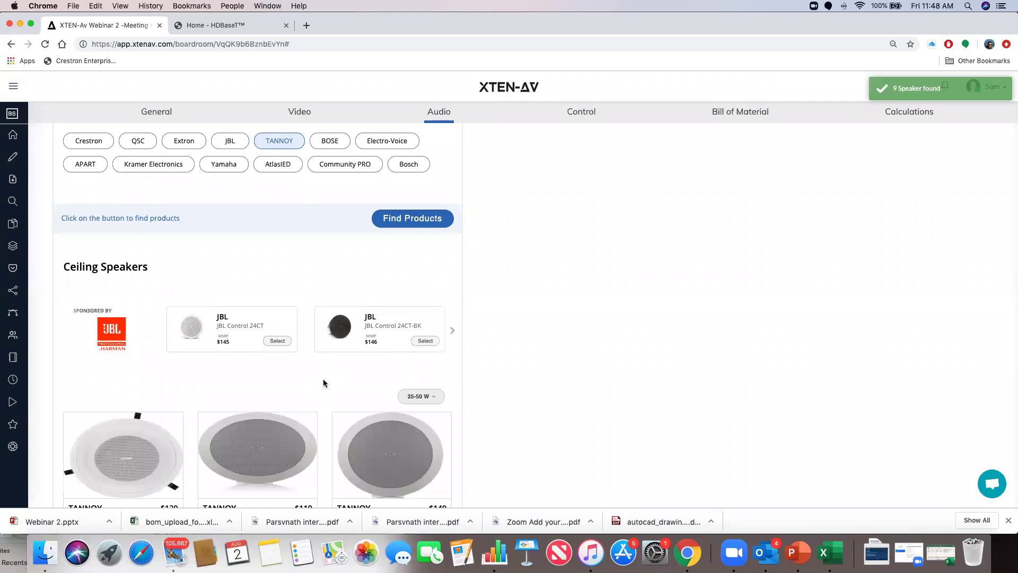
scroll(324, 383, "down", 3)
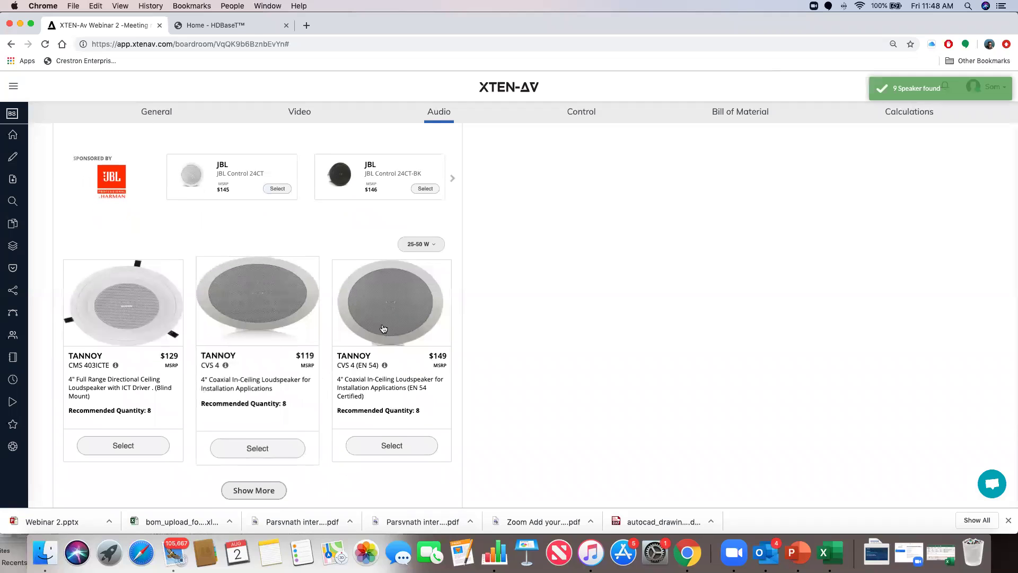
scroll(249, 303, "up", 1)
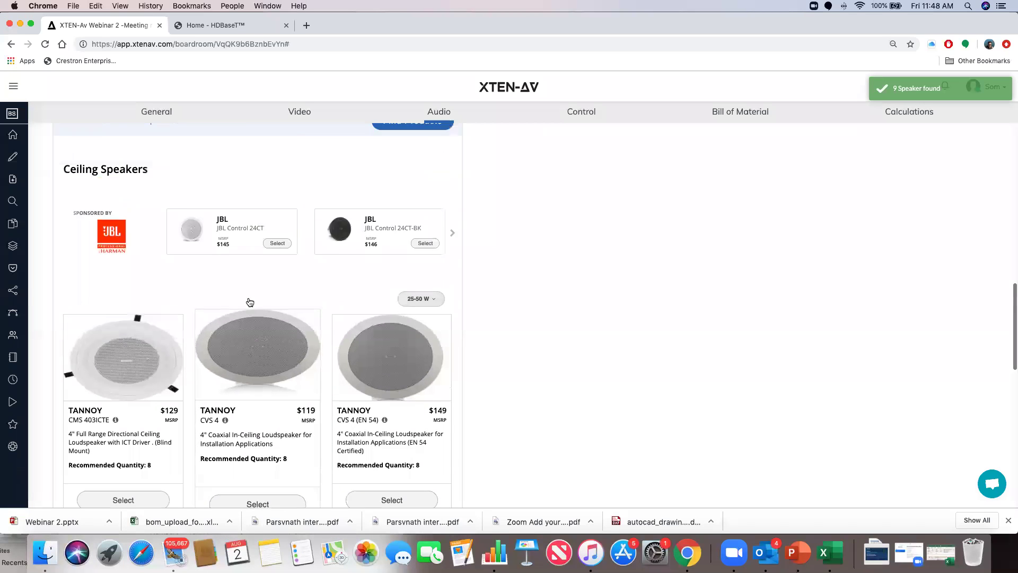
scroll(250, 302, "up", 6)
scroll(275, 313, "down", 7)
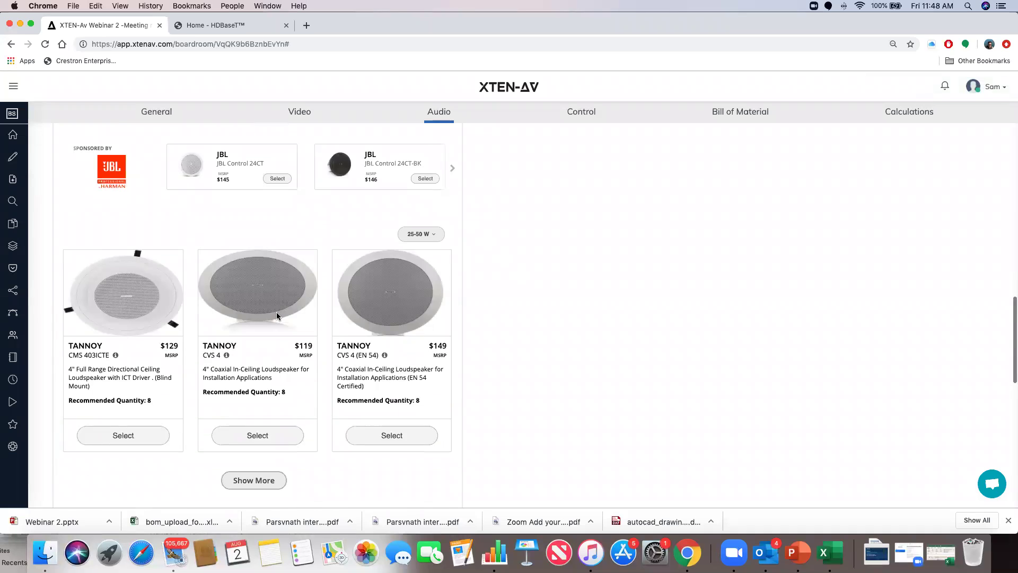
scroll(276, 315, "down", 1)
left_click(258, 378)
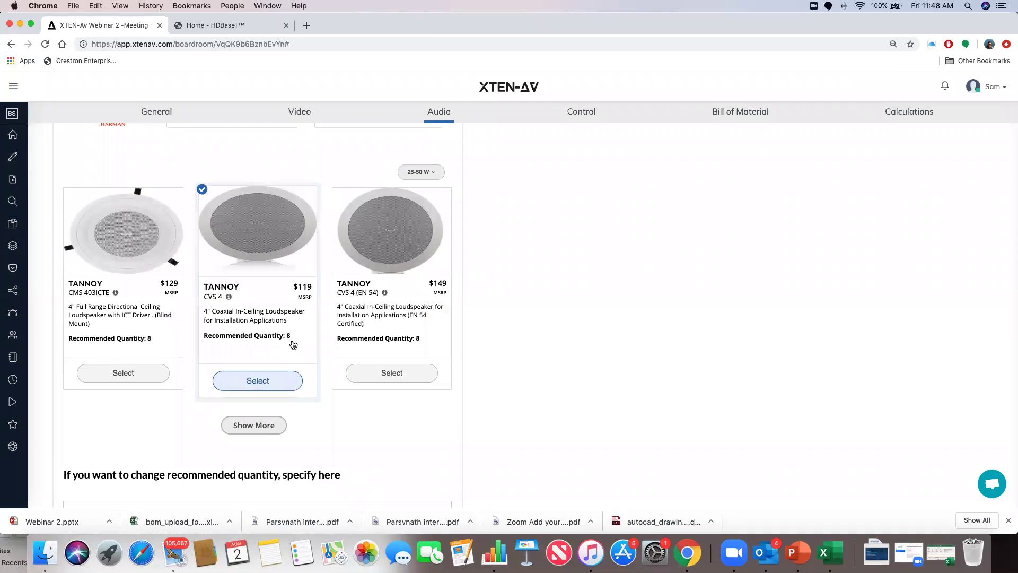
Select the TANNOY DVS 4T wall mount speaker and add the chosen speakers to the BOM.
scroll(293, 344, "down", 3)
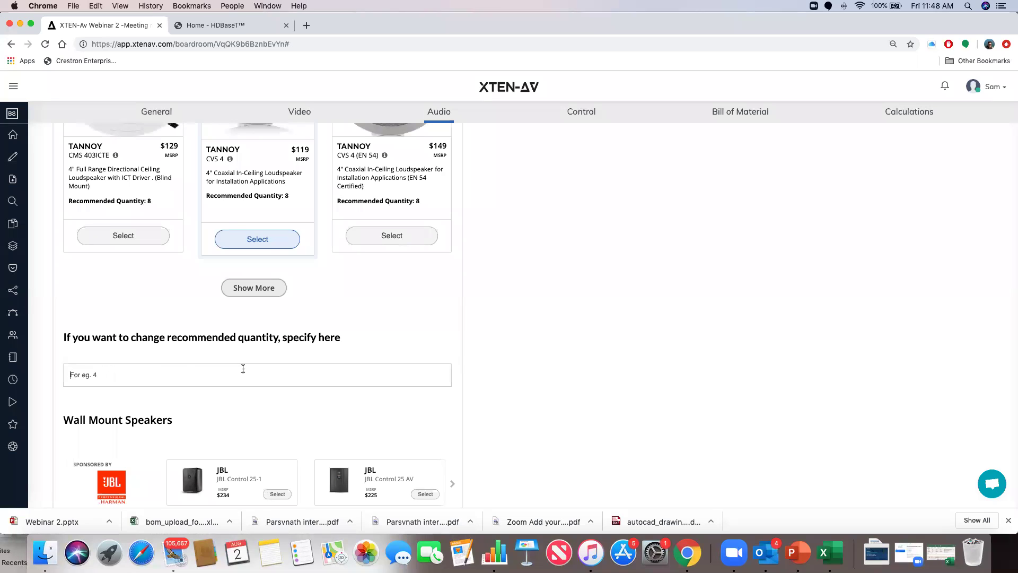
scroll(243, 368, "down", 8)
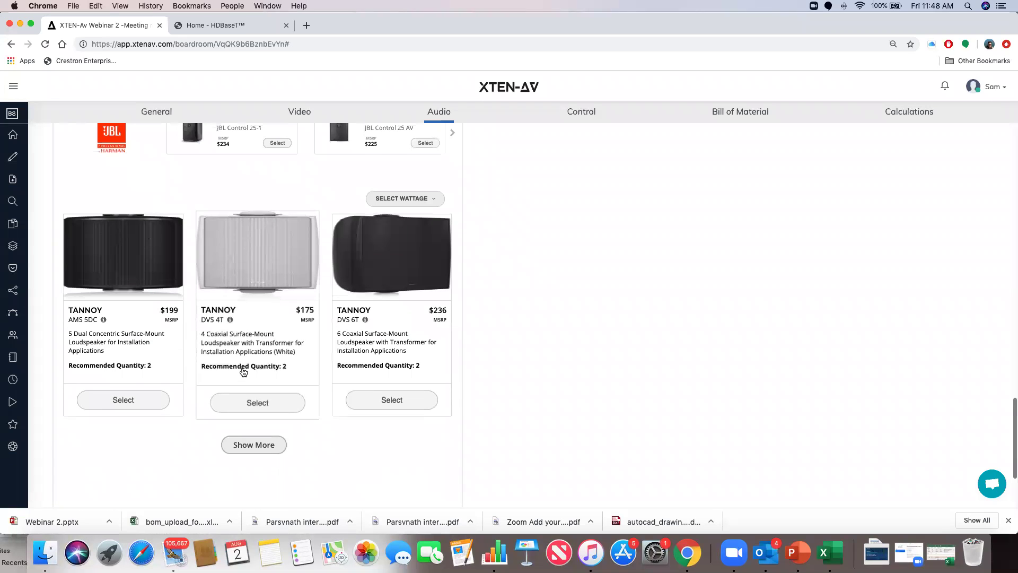
left_click(257, 405)
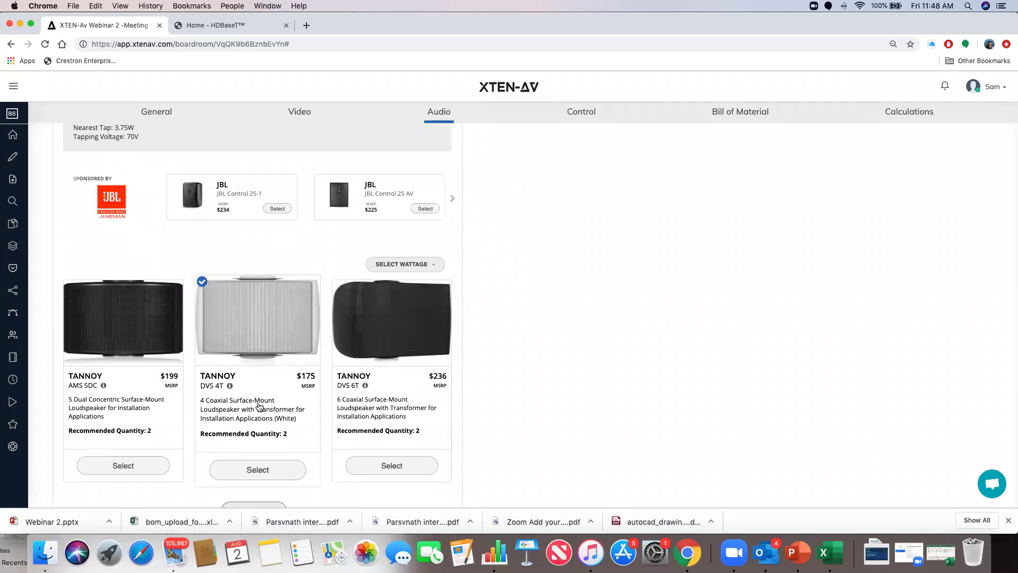
scroll(271, 407, "down", 5)
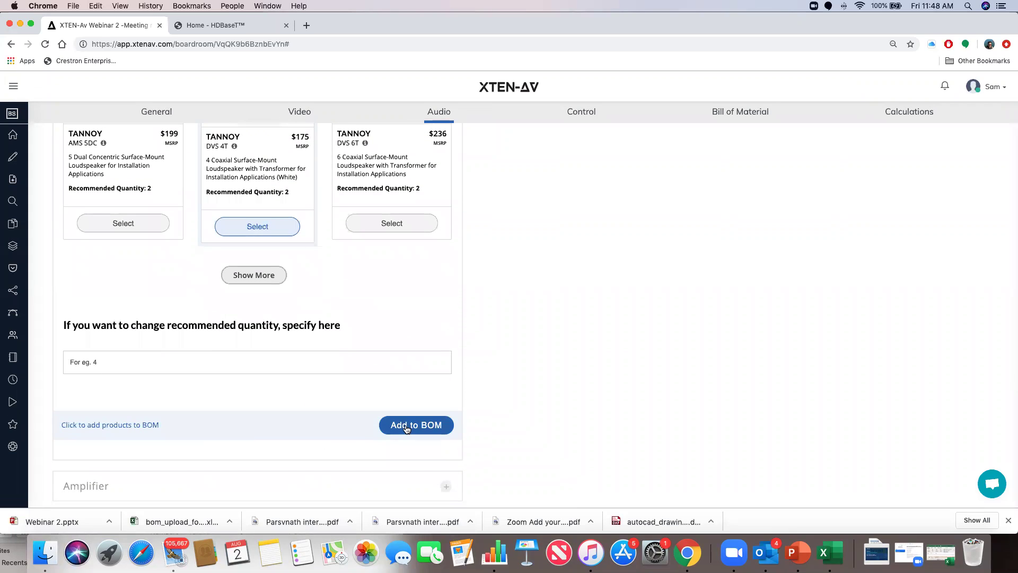
left_click(407, 426)
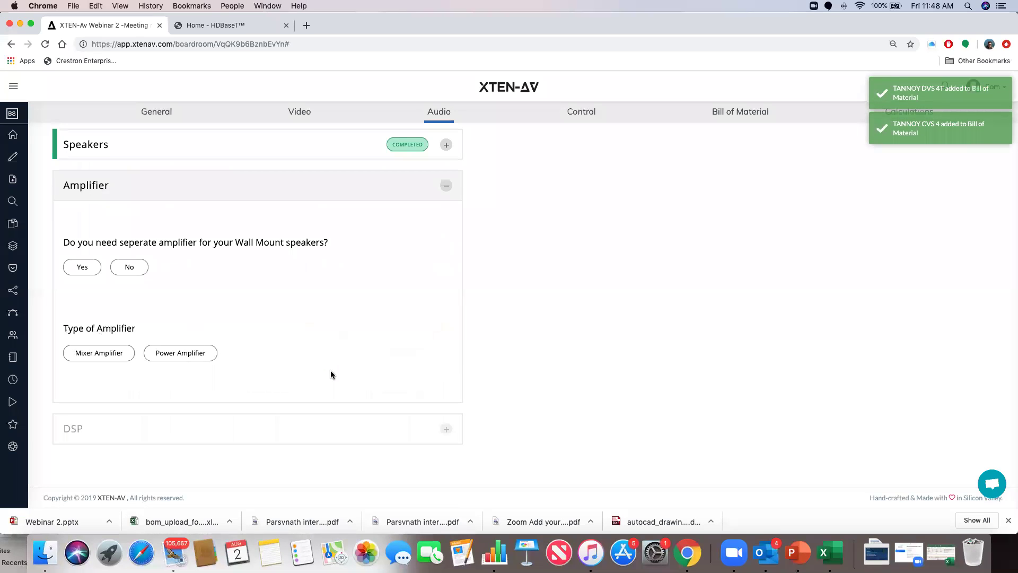
Request a separate amplifier for the wall mount speakers, choosing Power Amplifier without built-in DSP.
left_click(92, 271)
left_click(99, 356)
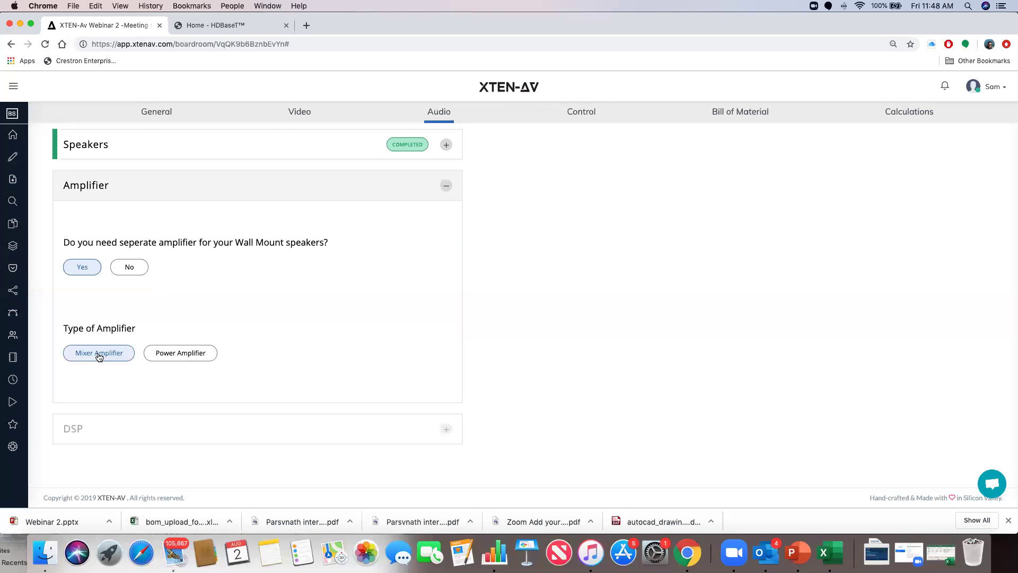
scroll(97, 354, "down", 4)
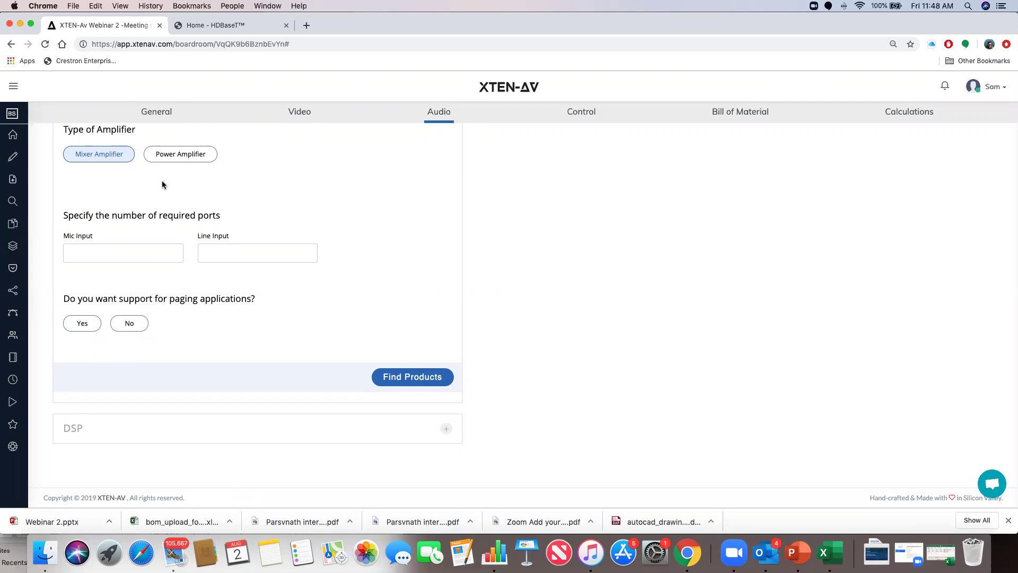
left_click(164, 156)
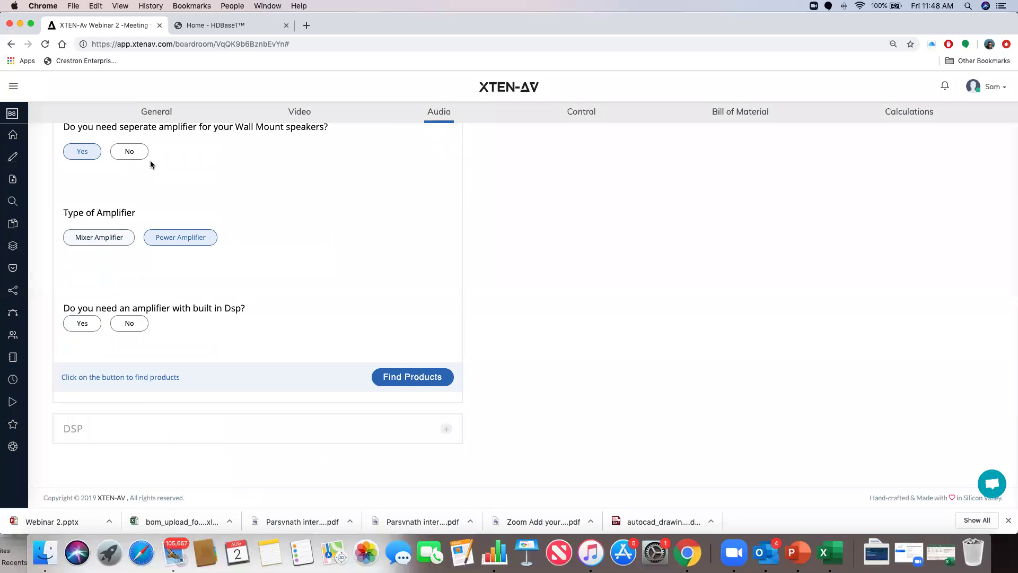
left_click(105, 241)
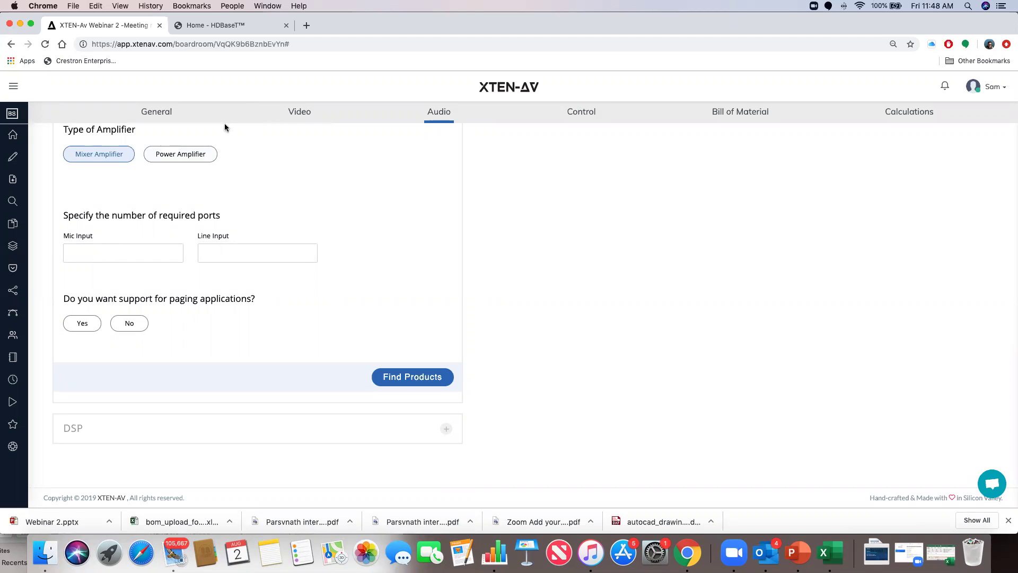
left_click(190, 157)
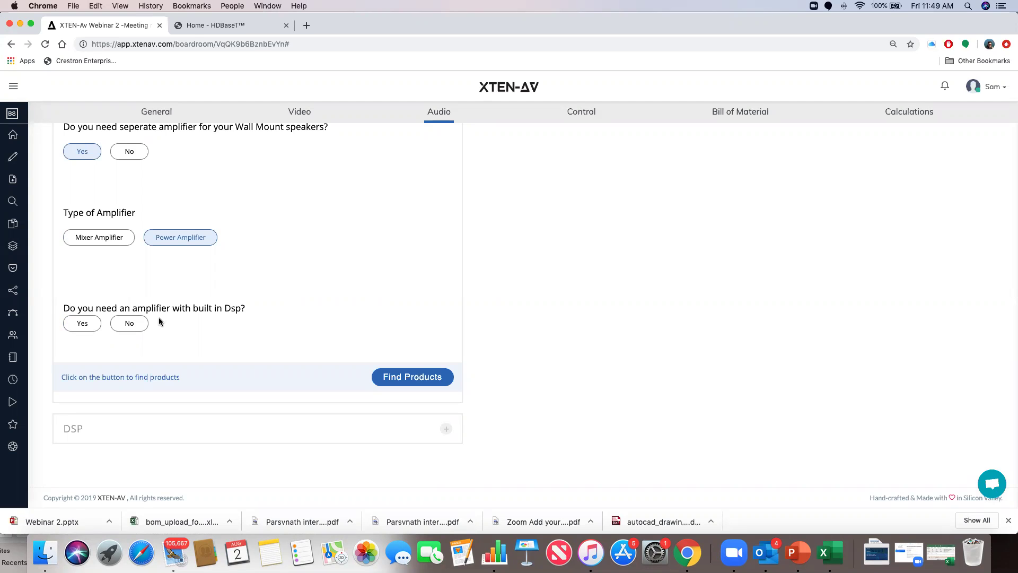
left_click(138, 327)
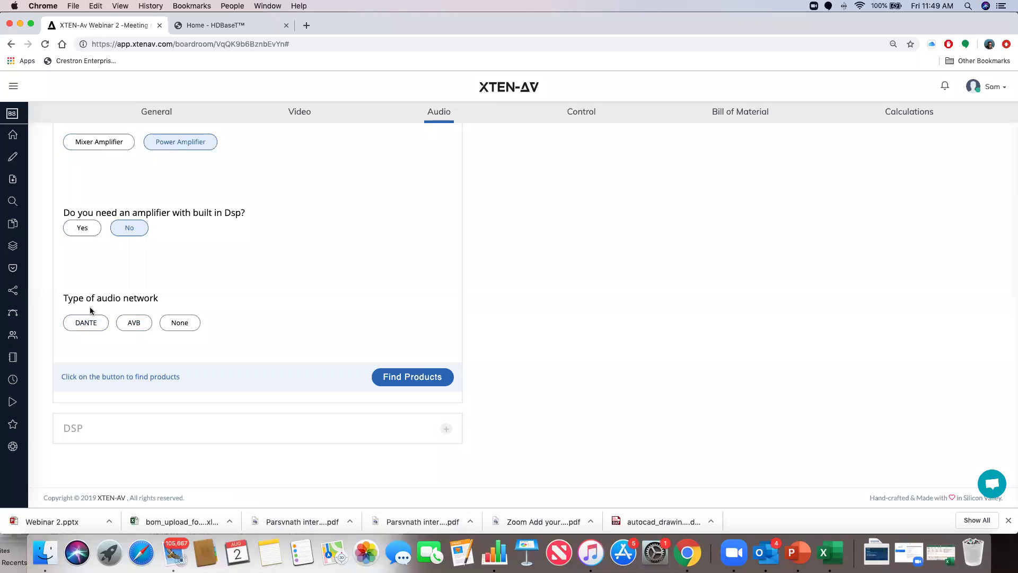
left_click(125, 324)
left_click(81, 232)
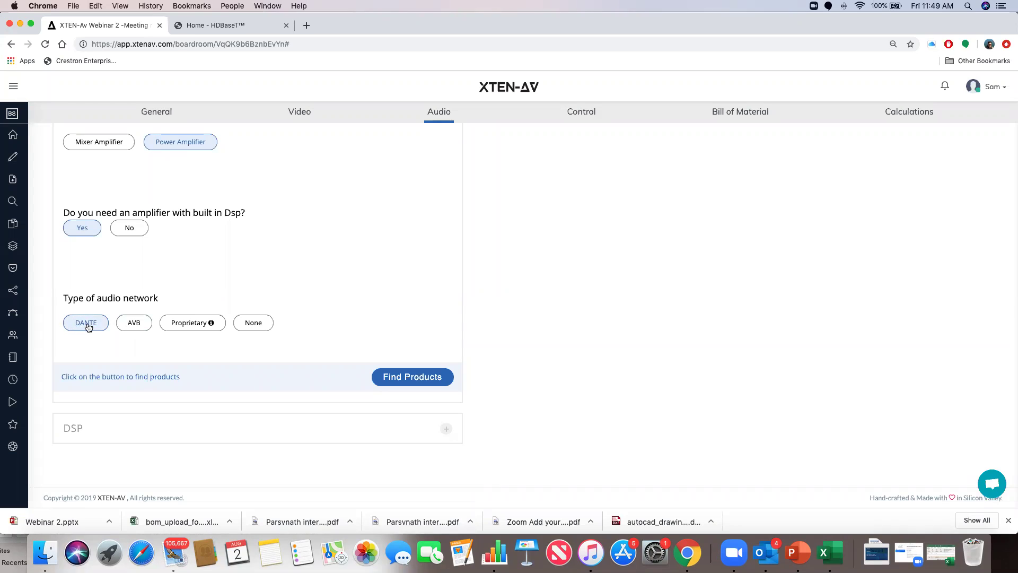
left_click(252, 324)
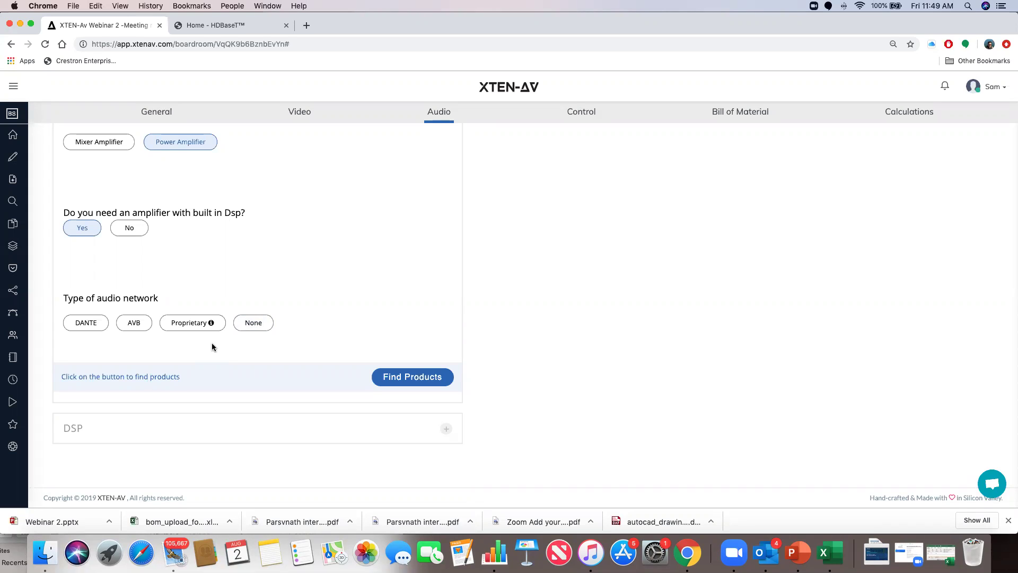
left_click(129, 228)
Find QSC amplifiers with the audio network type set to None.
scroll(129, 234, "down", 3)
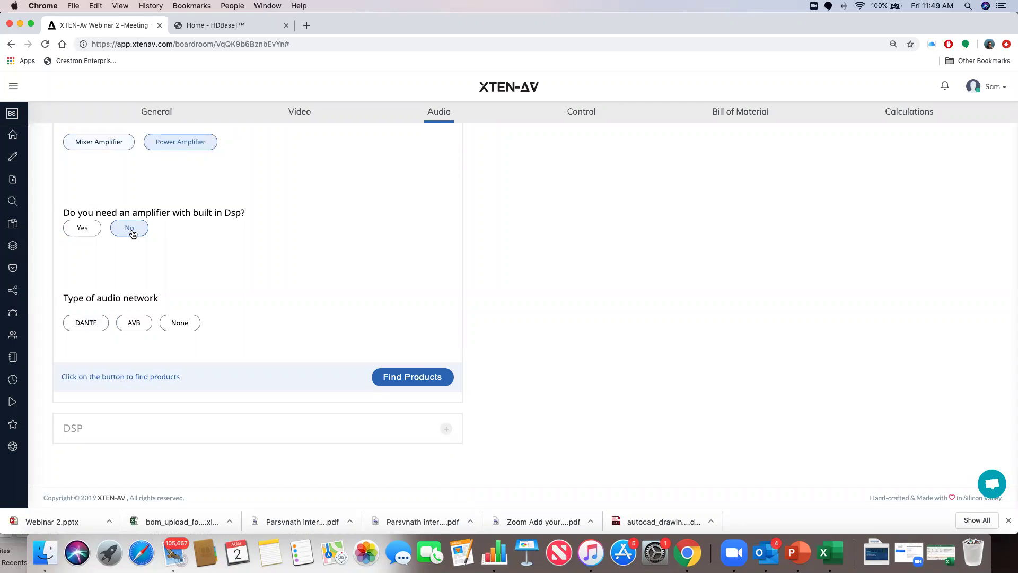
left_click(175, 326)
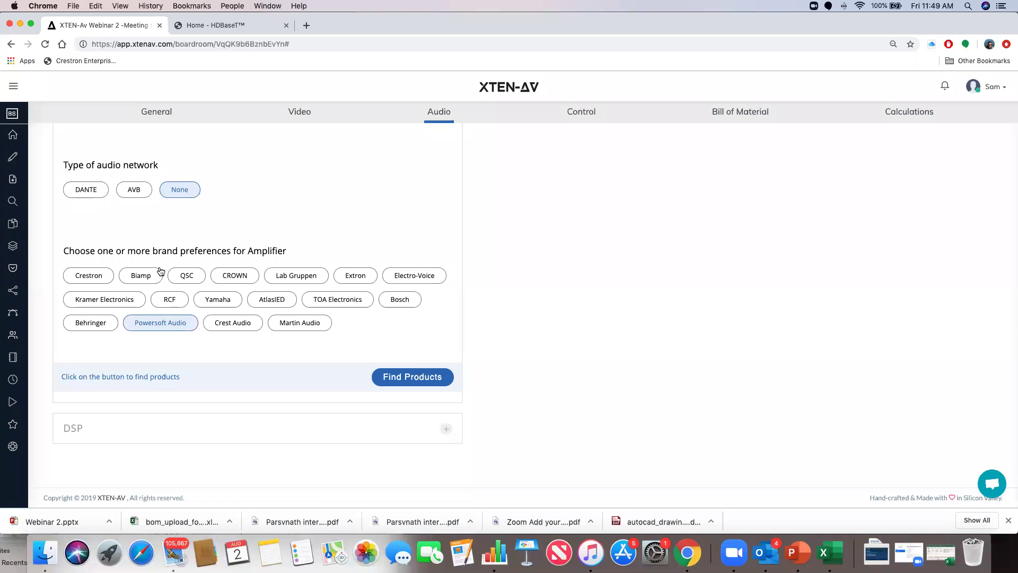
left_click(186, 275)
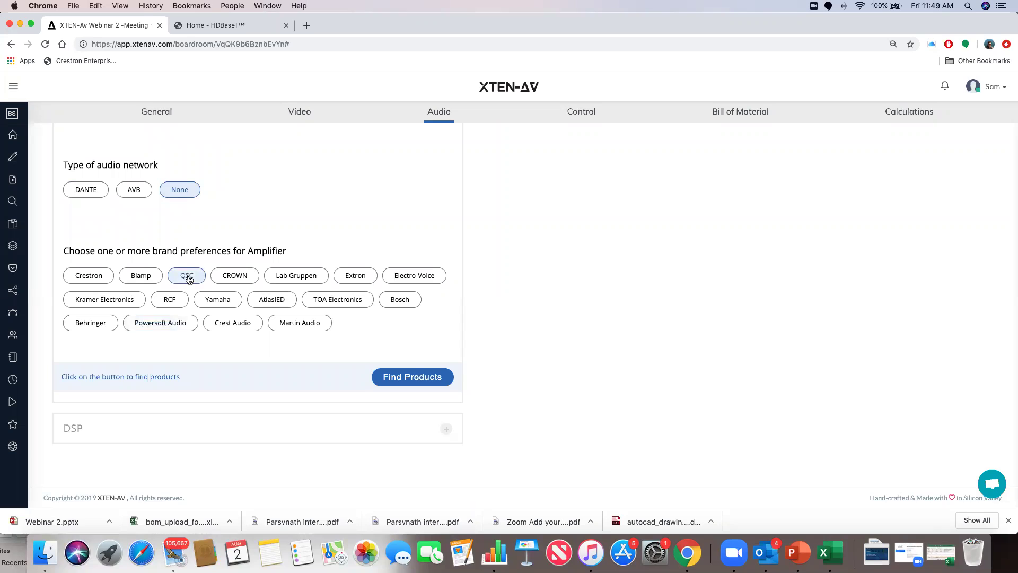
left_click(393, 380)
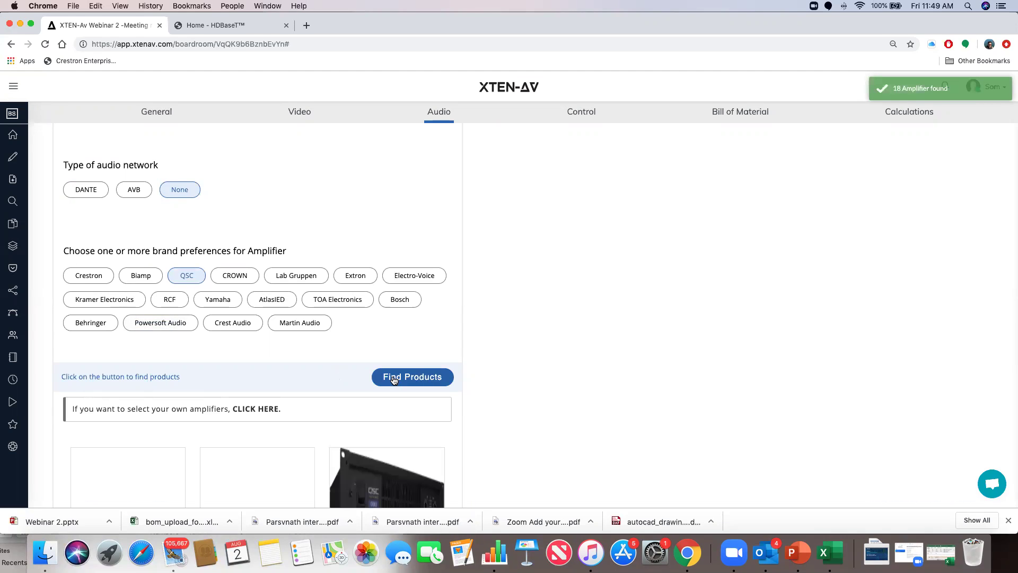
Review the QSC amplifier results and check the audio calculations for the room.
scroll(279, 400, "down", 7)
scroll(279, 400, "up", 5)
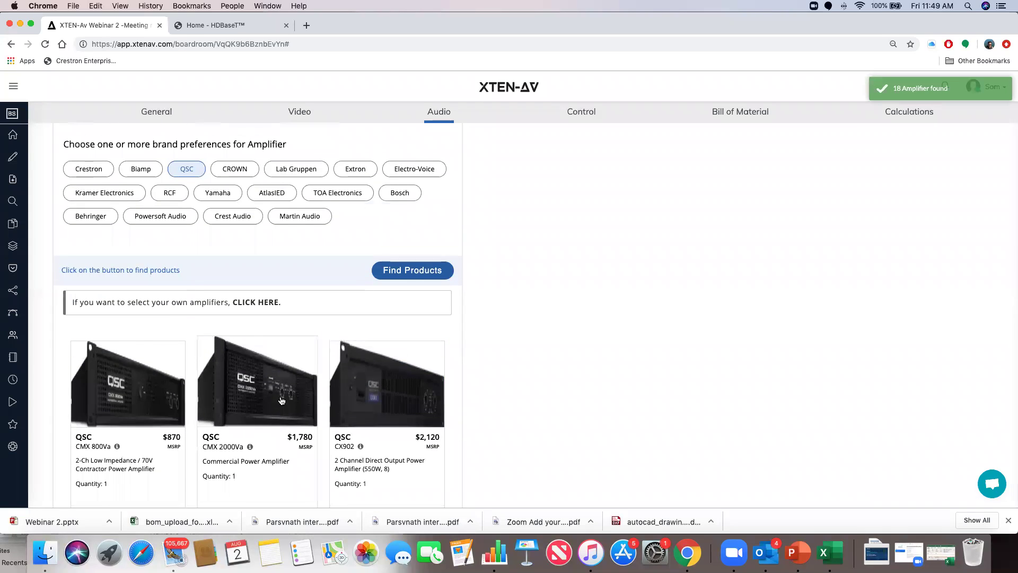
scroll(282, 399, "up", 2)
scroll(281, 400, "down", 4)
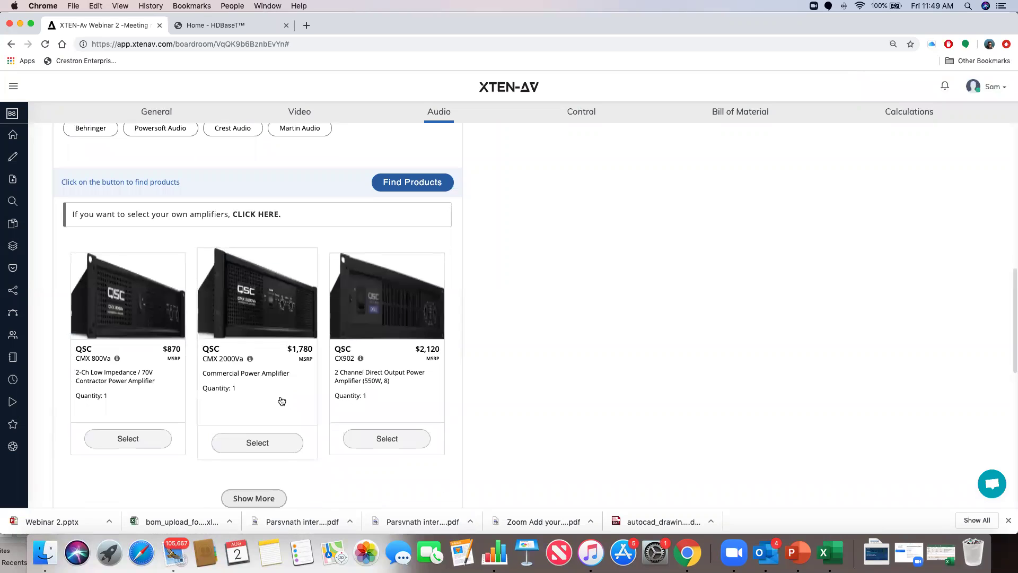
left_click(903, 113)
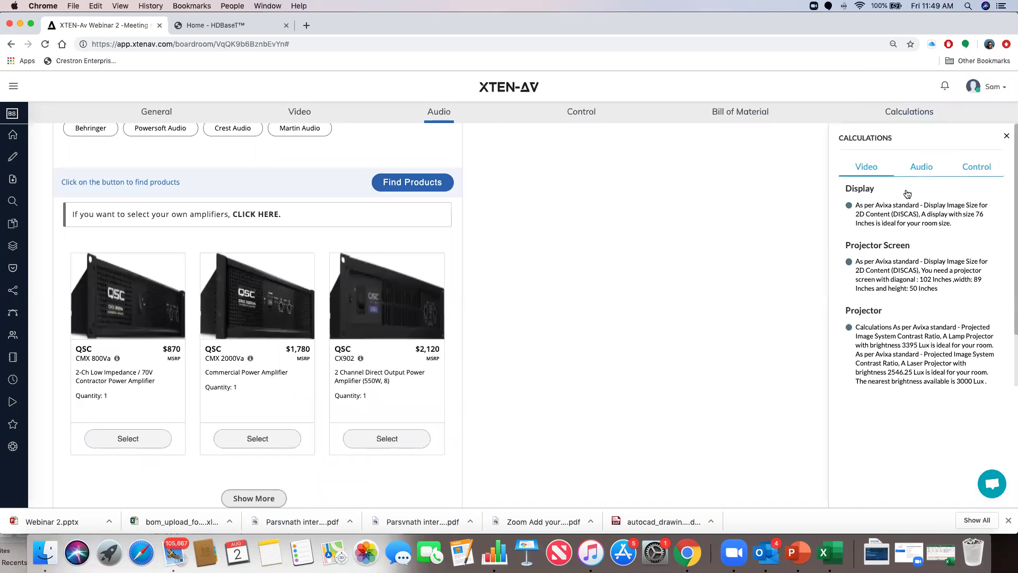
left_click(919, 168)
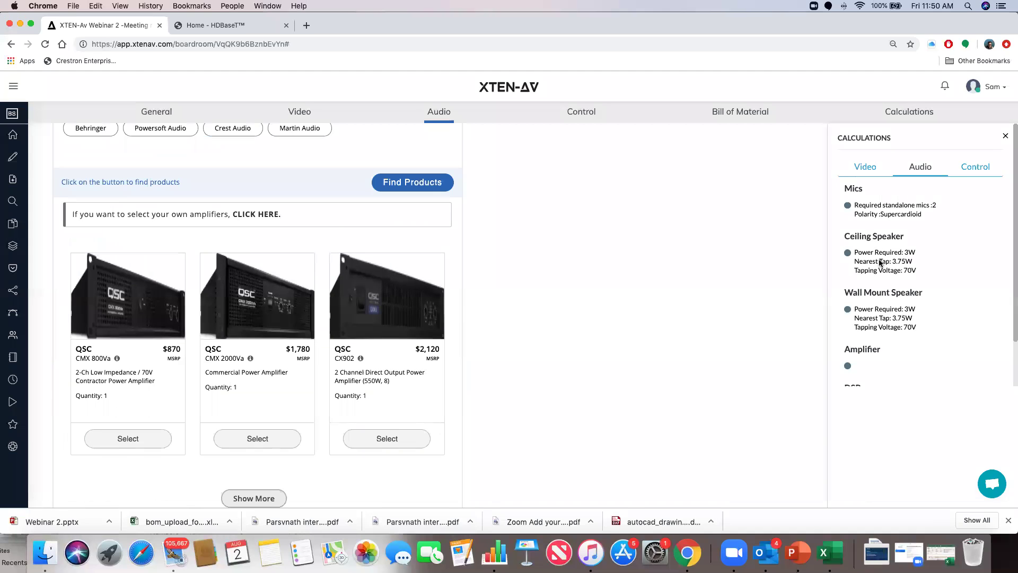
scroll(894, 313, "down", 2)
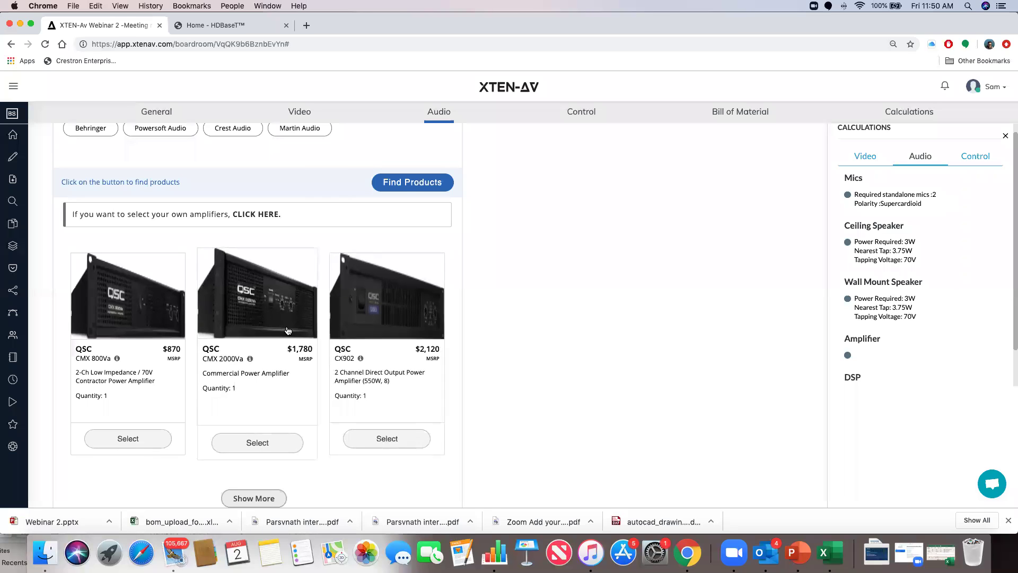
Select the QSC CMX 2000Va amplifier for the wall mount speakers and close the calculations.
scroll(288, 331, "down", 1)
left_click(267, 410)
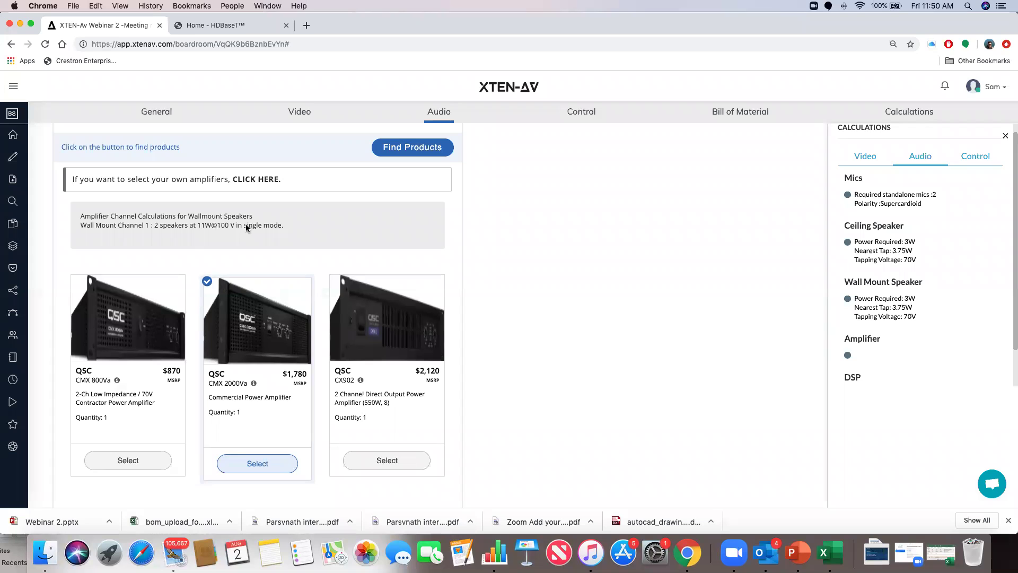
scroll(243, 232, "down", 1)
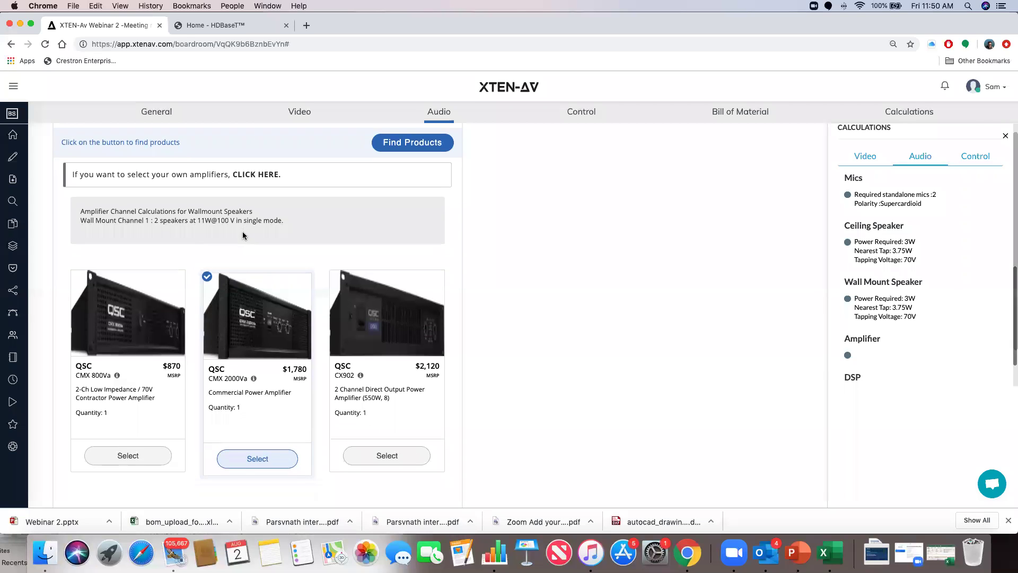
left_click(1005, 135)
scroll(241, 259, "down", 3)
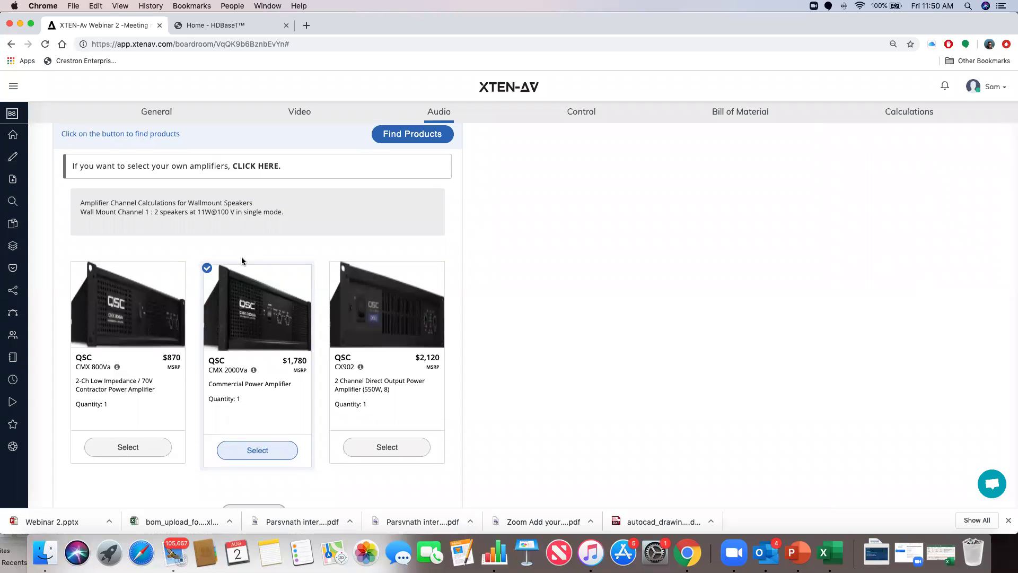
Start a custom amplifier selection with 2 different amplifier types.
scroll(242, 259, "up", 5)
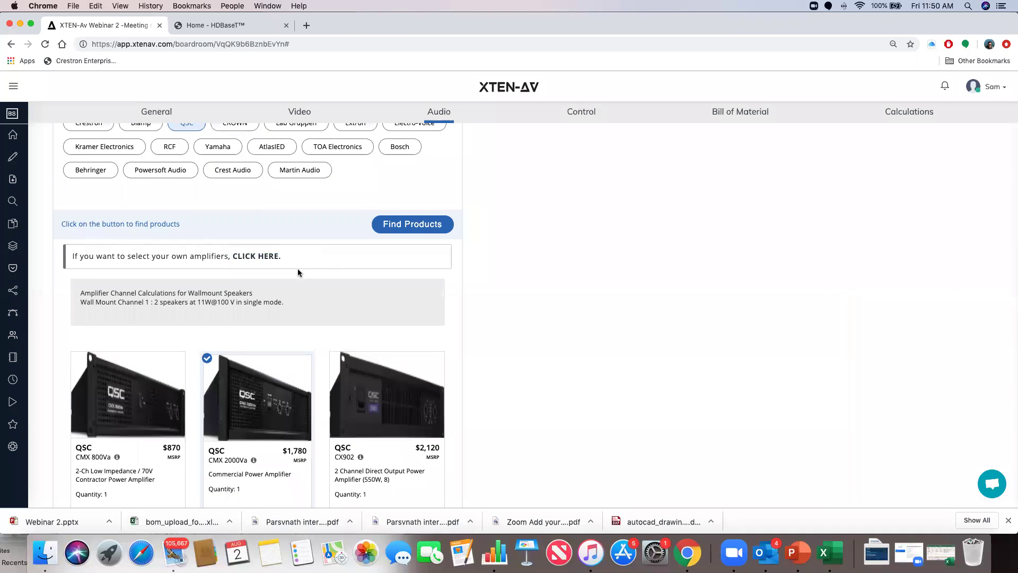
left_click(252, 261)
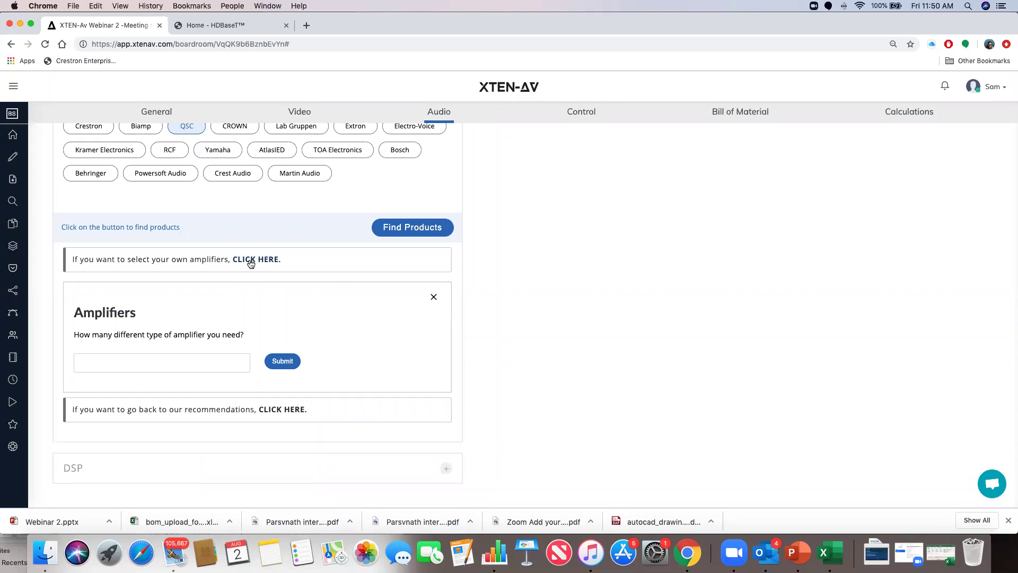
left_click(171, 366)
type("2")
left_click(287, 365)
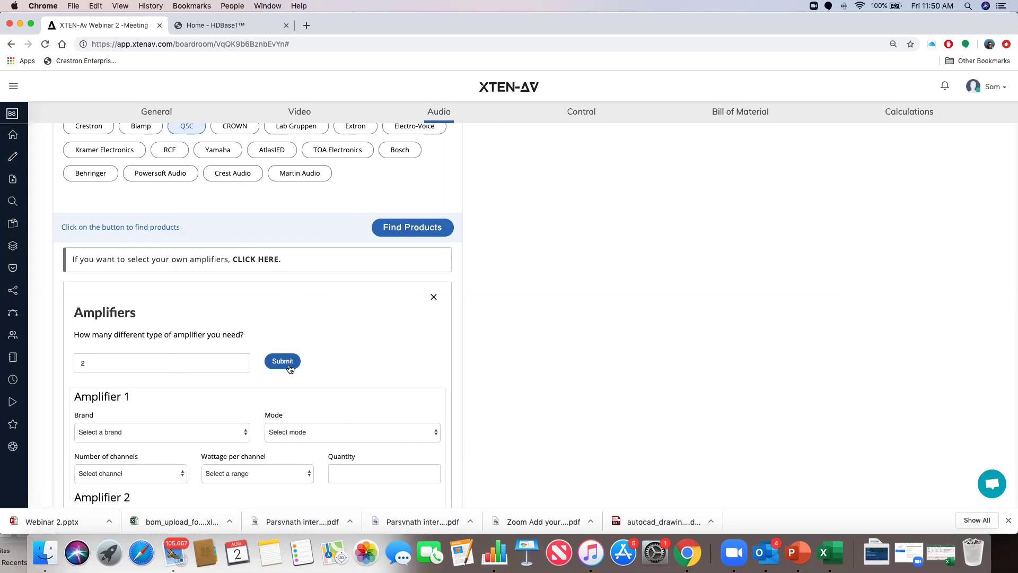
scroll(218, 402, "down", 5)
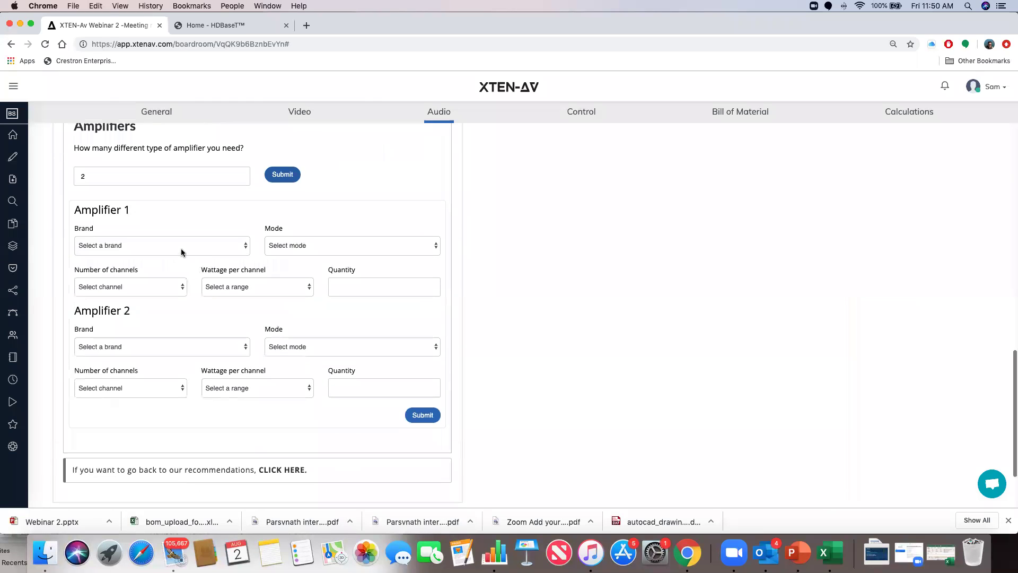
Examine the brand, mode, channel and wattage choices for Amplifier 1, and close the custom amplifier form.
left_click(164, 246)
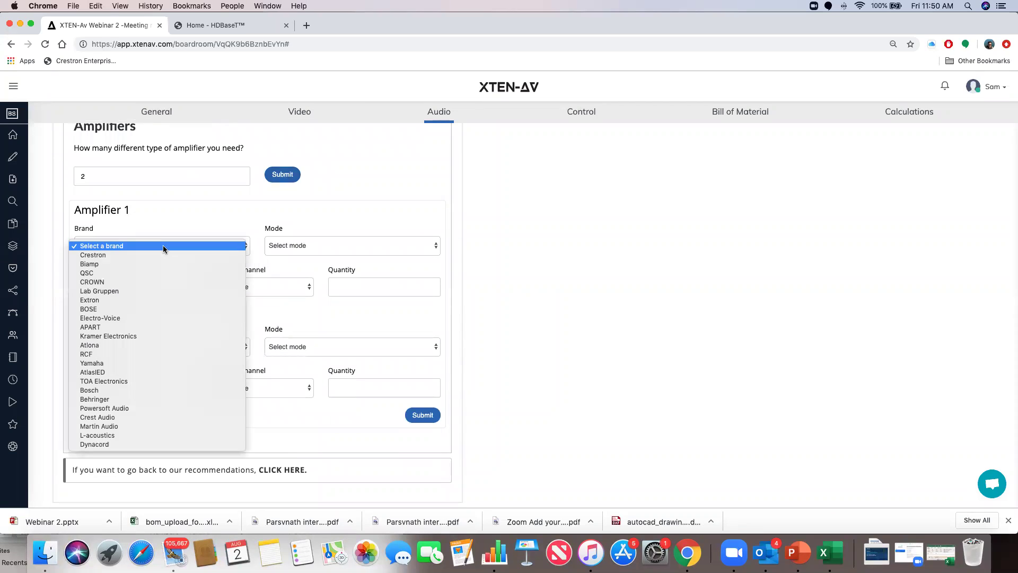
left_click(245, 247)
left_click(293, 247)
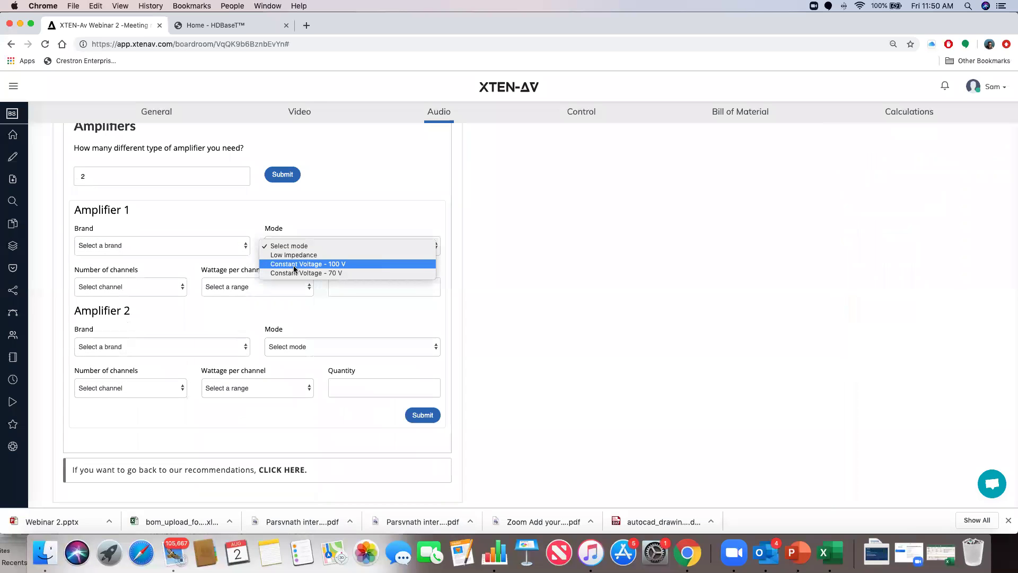
left_click(321, 230)
left_click(164, 287)
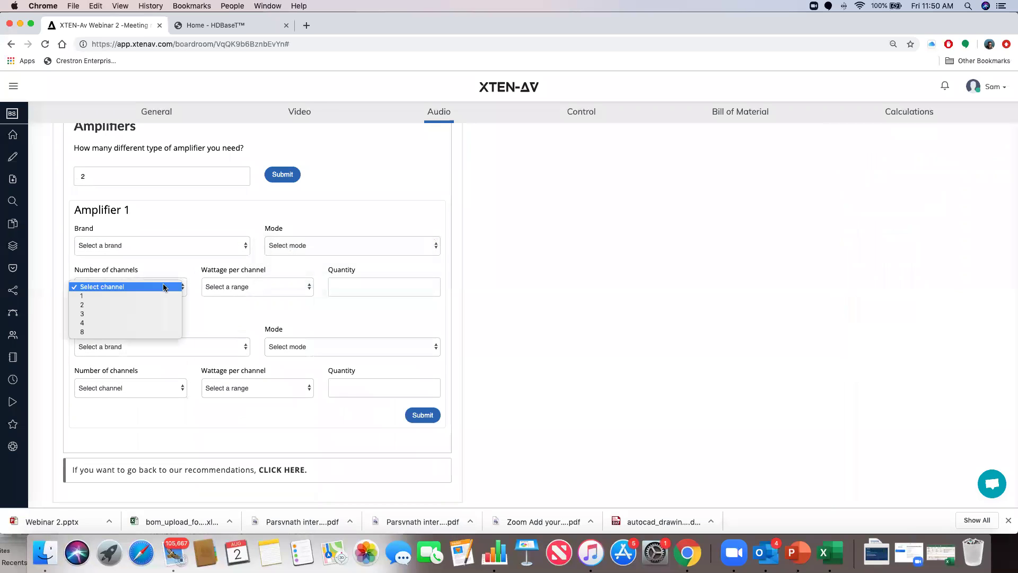
left_click(164, 287)
left_click(236, 286)
left_click(345, 282)
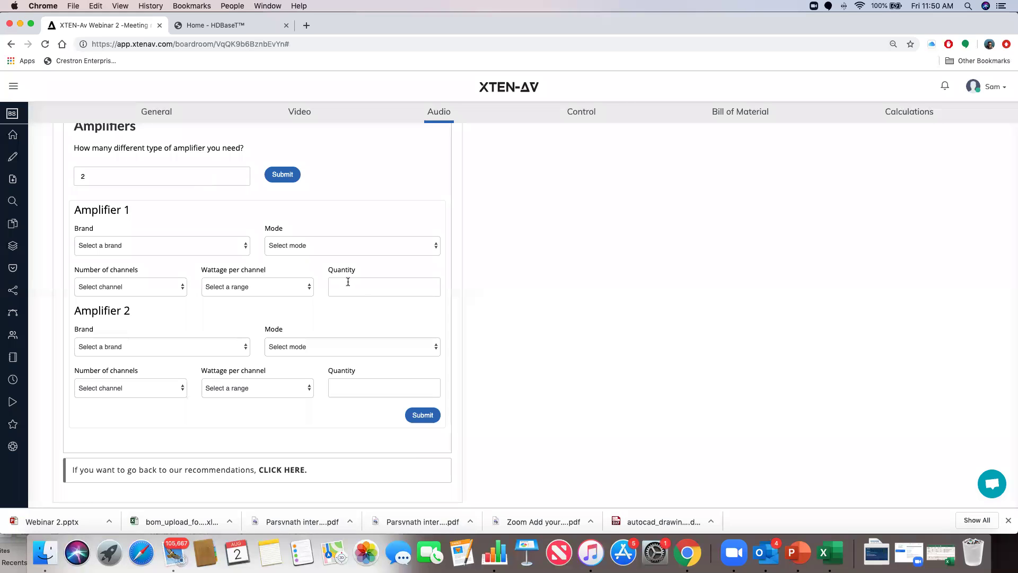
scroll(354, 169, "up", 2)
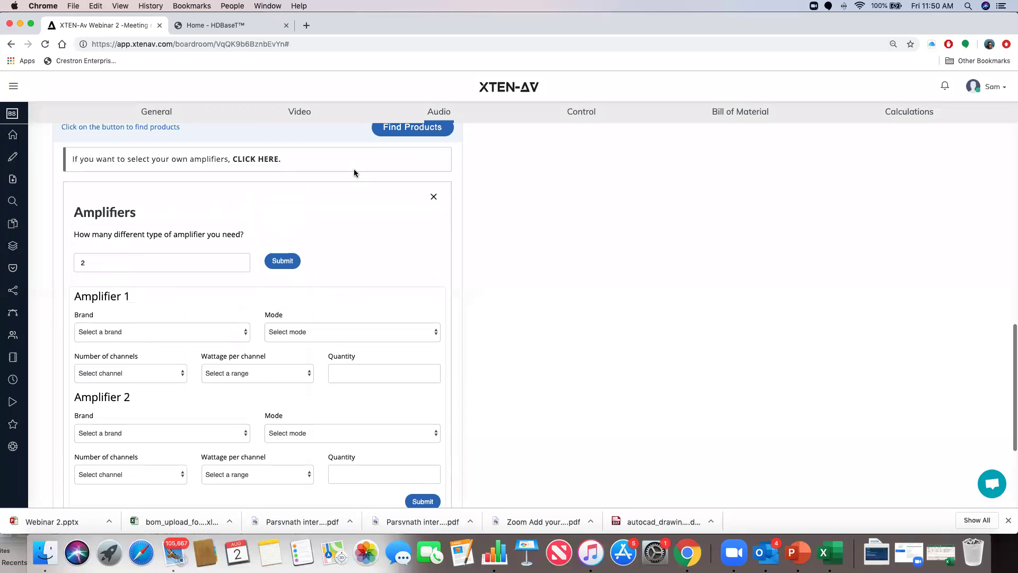
left_click(434, 198)
Review the wall mount amplifier selection and select the QSC CMX 2000Va for the ceiling speakers.
scroll(185, 260, "down", 3)
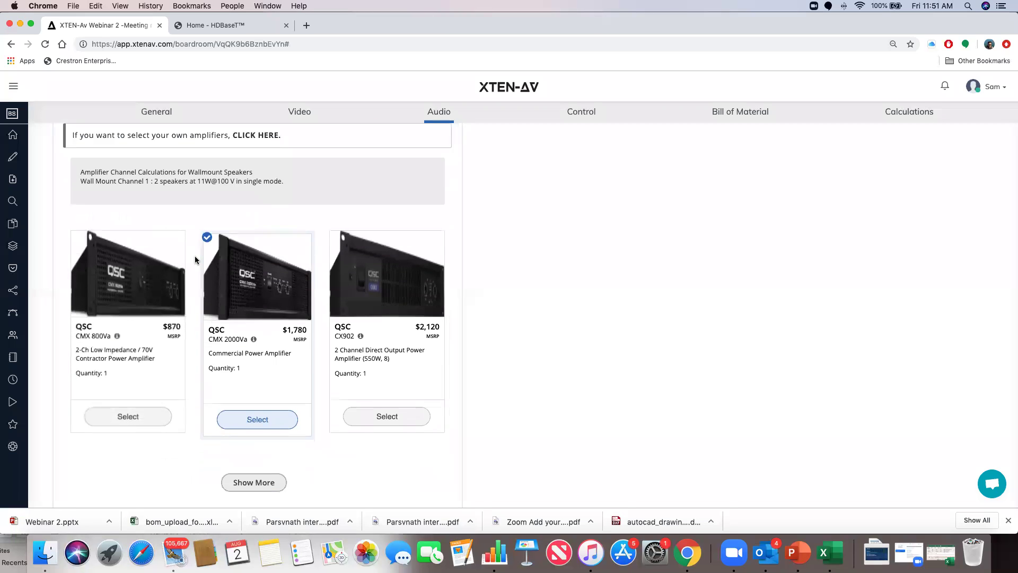
scroll(195, 256, "down", 2)
scroll(195, 256, "up", 5)
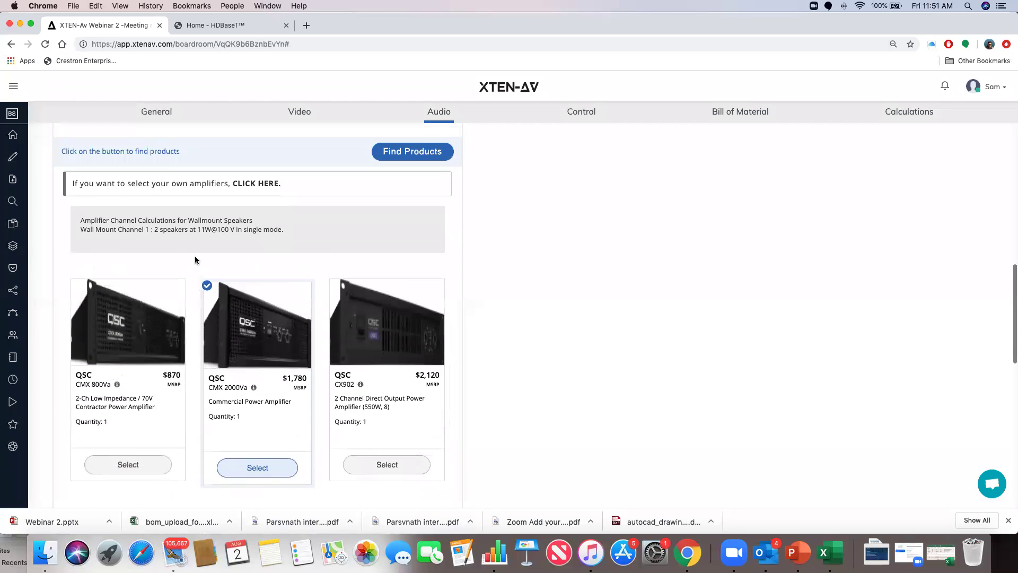
scroll(199, 261, "down", 1)
scroll(200, 260, "up", 3)
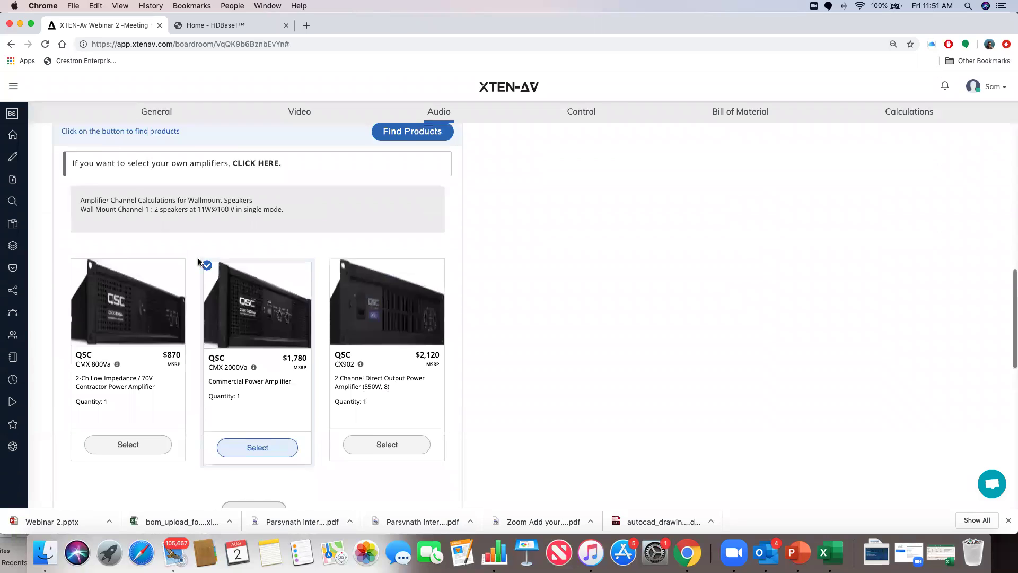
scroll(267, 378, "down", 8)
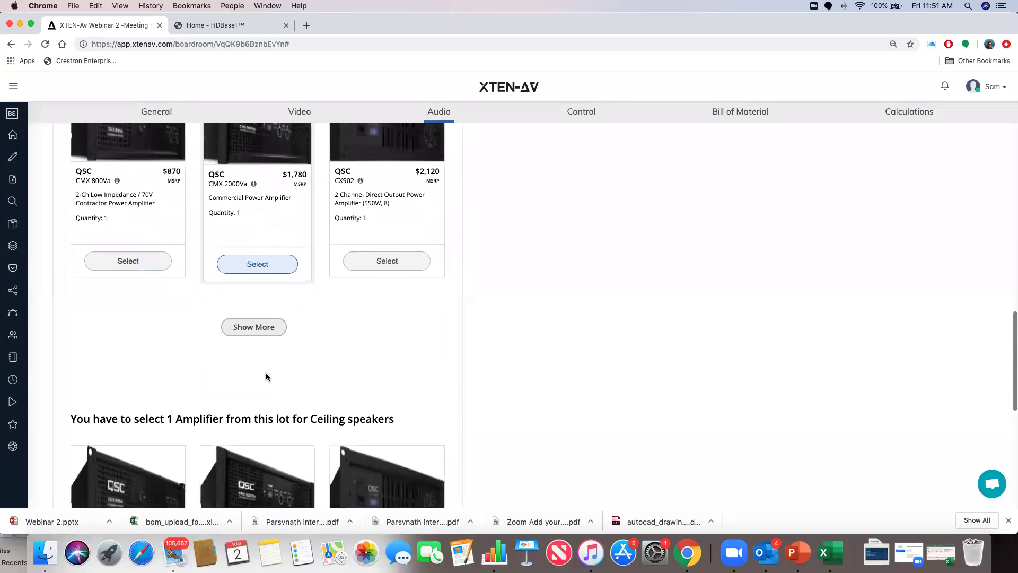
scroll(267, 377, "down", 1)
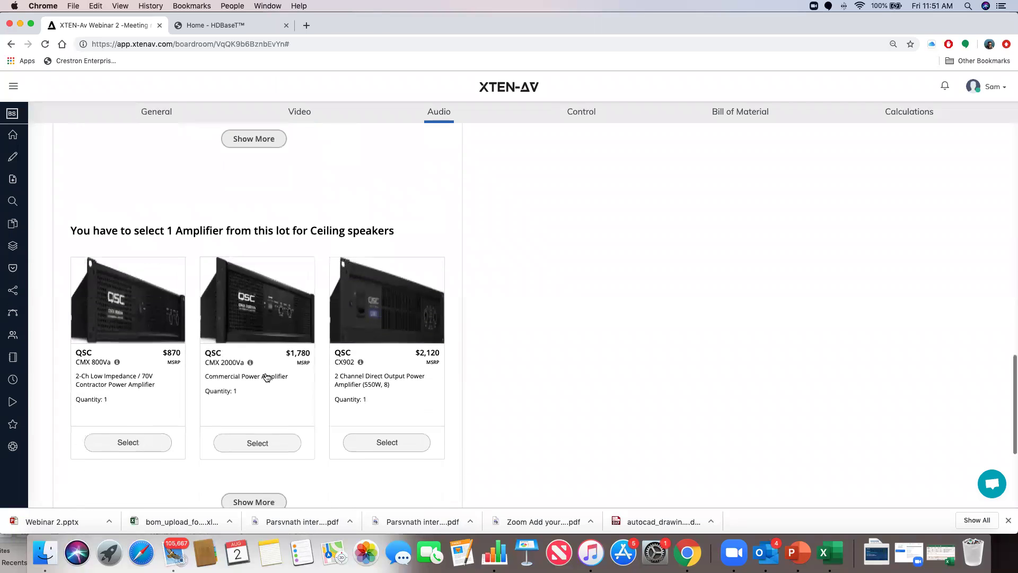
left_click(268, 449)
Add the amplifiers selected for the wall mount and ceiling speakers to the BOM.
scroll(271, 450, "down", 5)
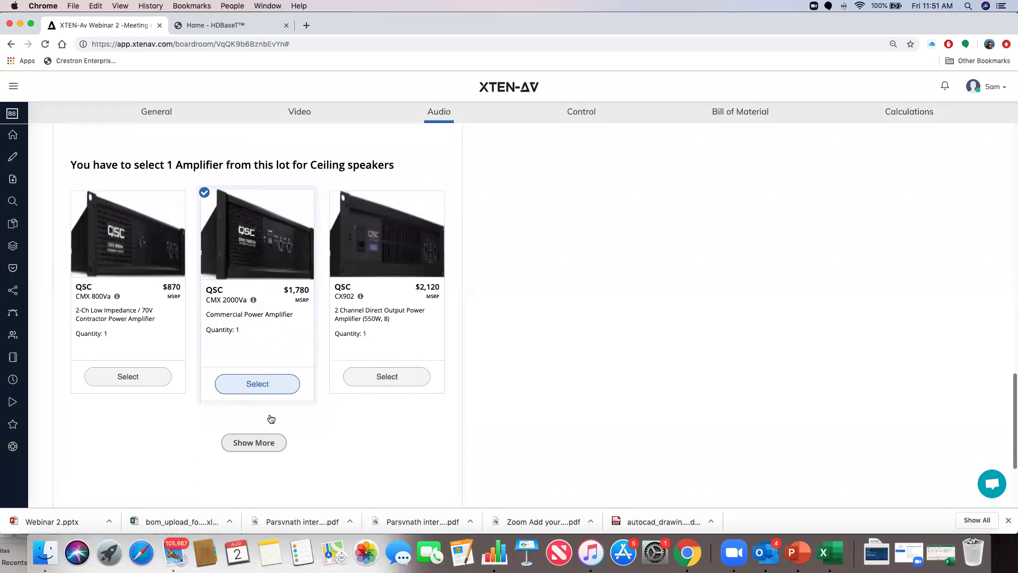
scroll(271, 419, "down", 1)
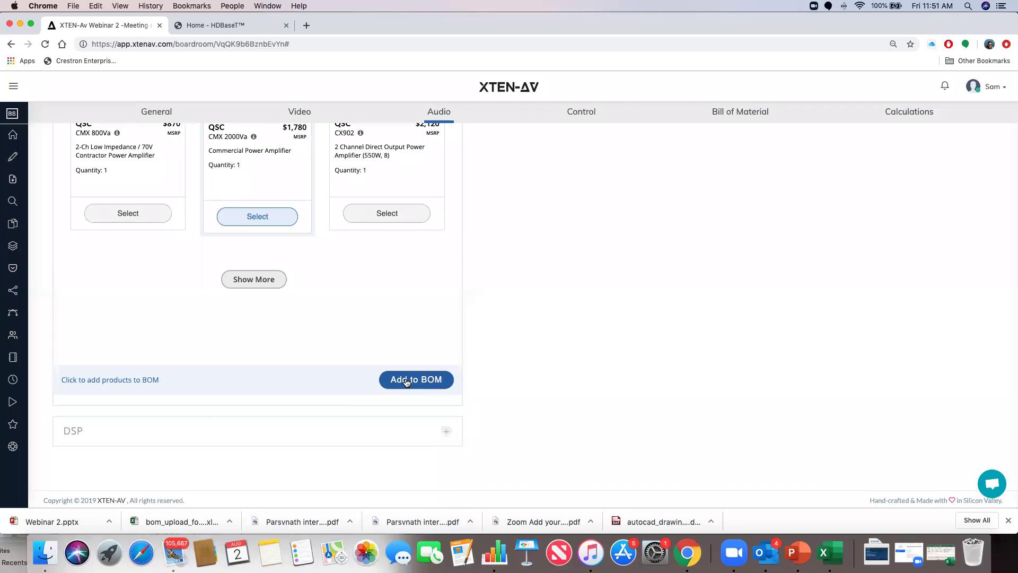
left_click(407, 379)
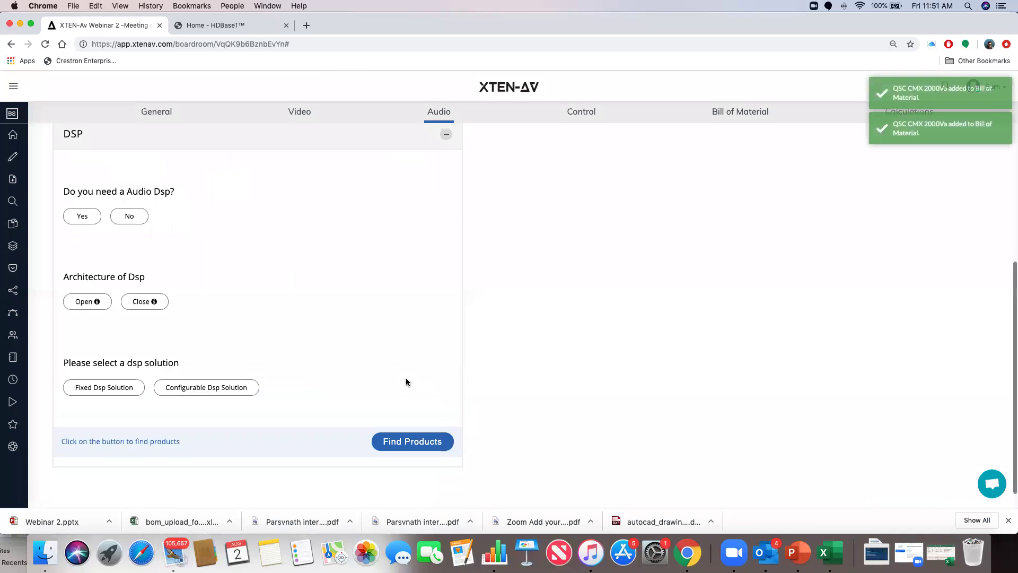
Request an audio DSP for the room and set its architecture to Open.
scroll(272, 259, "up", 1)
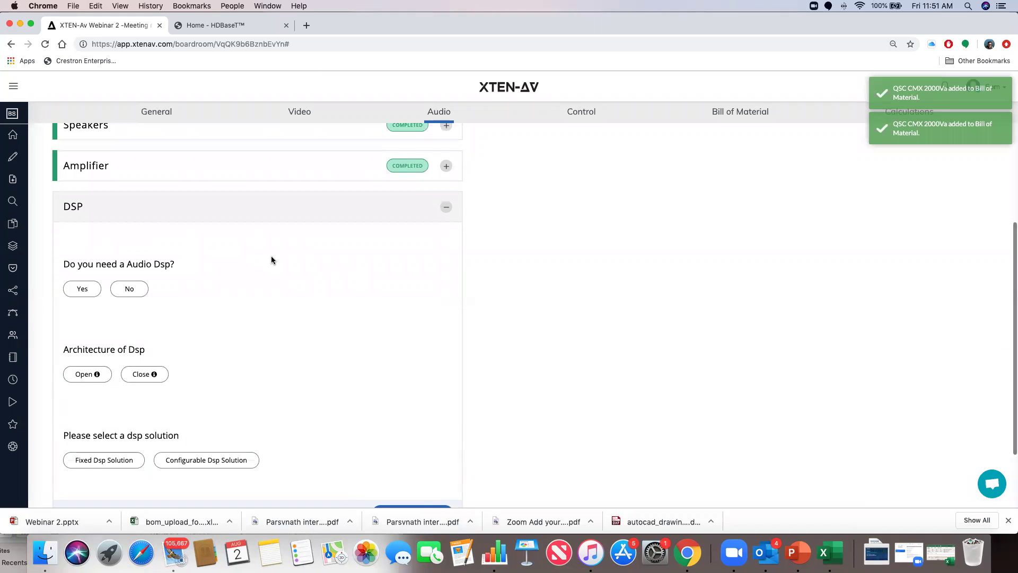
scroll(272, 260, "up", 3)
scroll(271, 260, "down", 3)
scroll(272, 260, "down", 2)
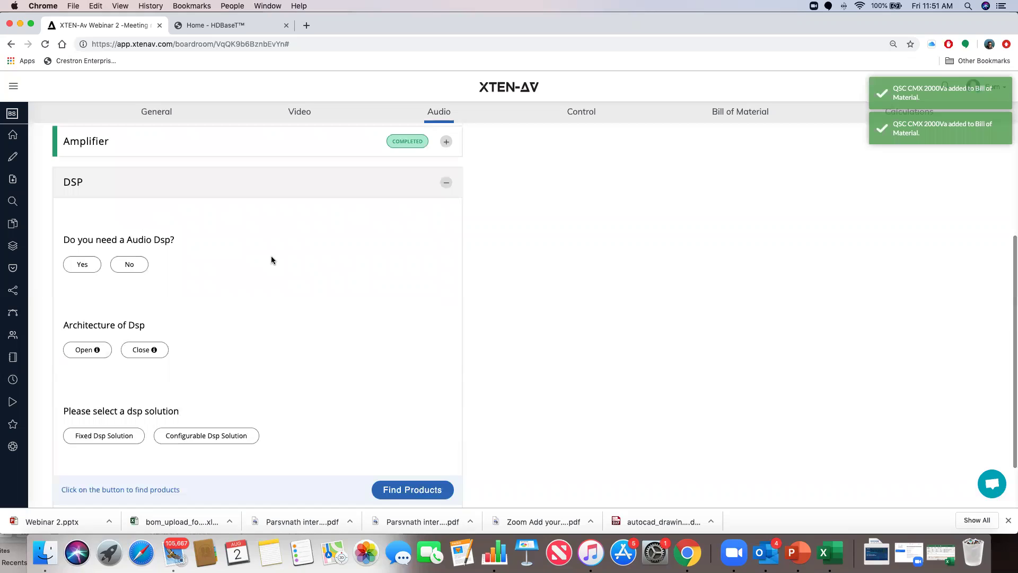
left_click(81, 265)
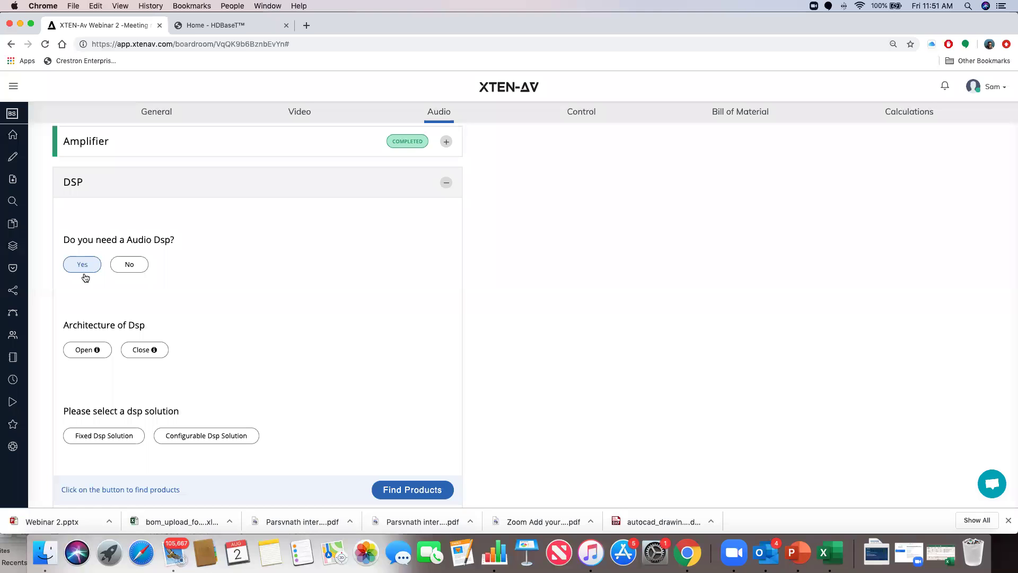
left_click(98, 352)
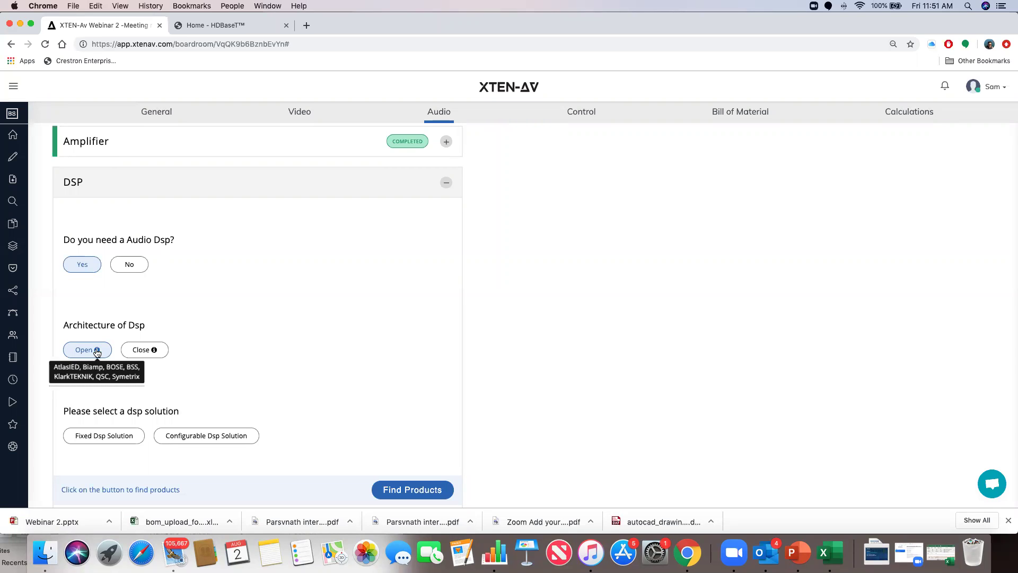
Compare the Open and Close DSP architectures and the audio network types, keeping Open and setting the network to DANTE.
left_click(152, 350)
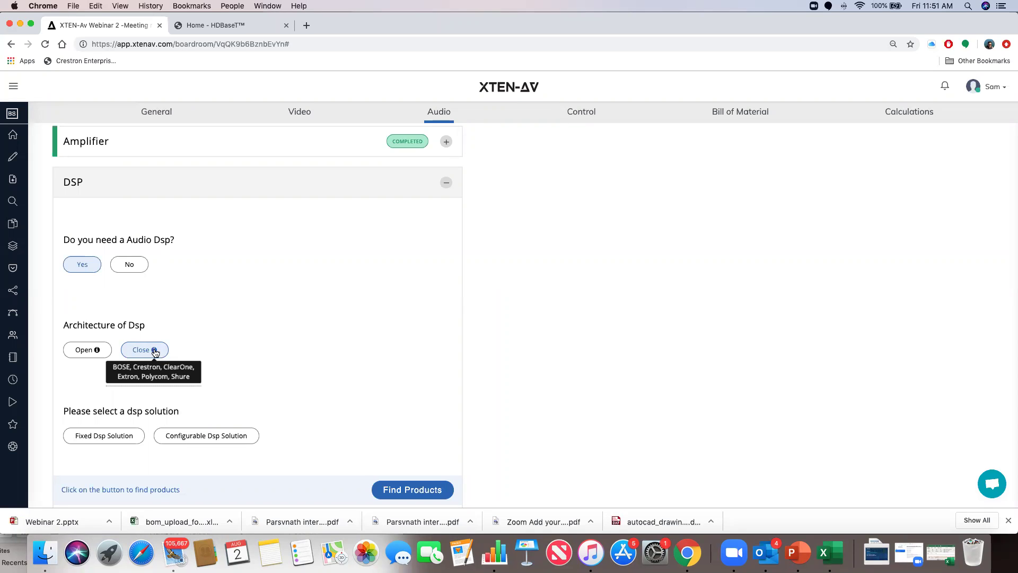
left_click(75, 352)
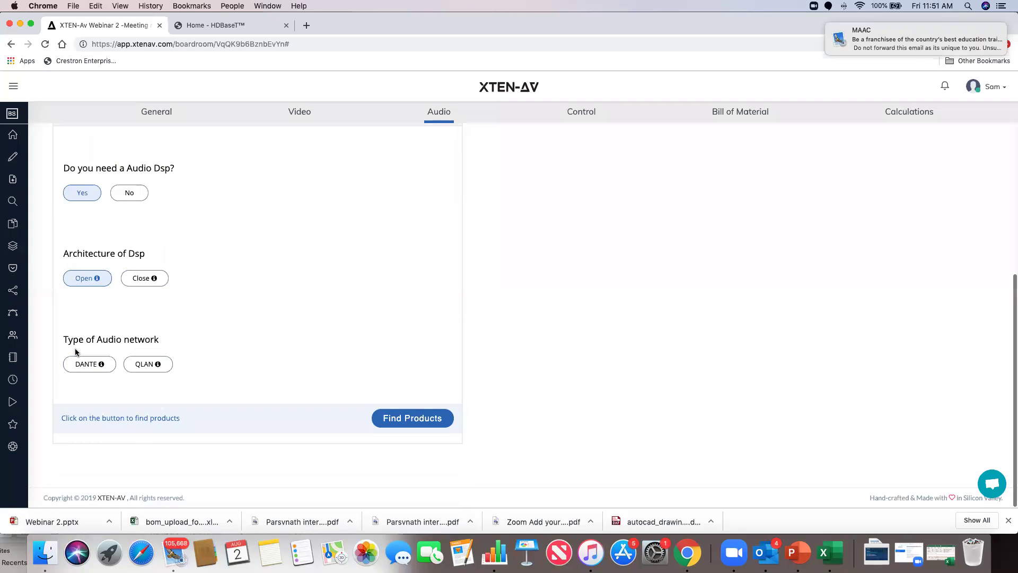
left_click(99, 365)
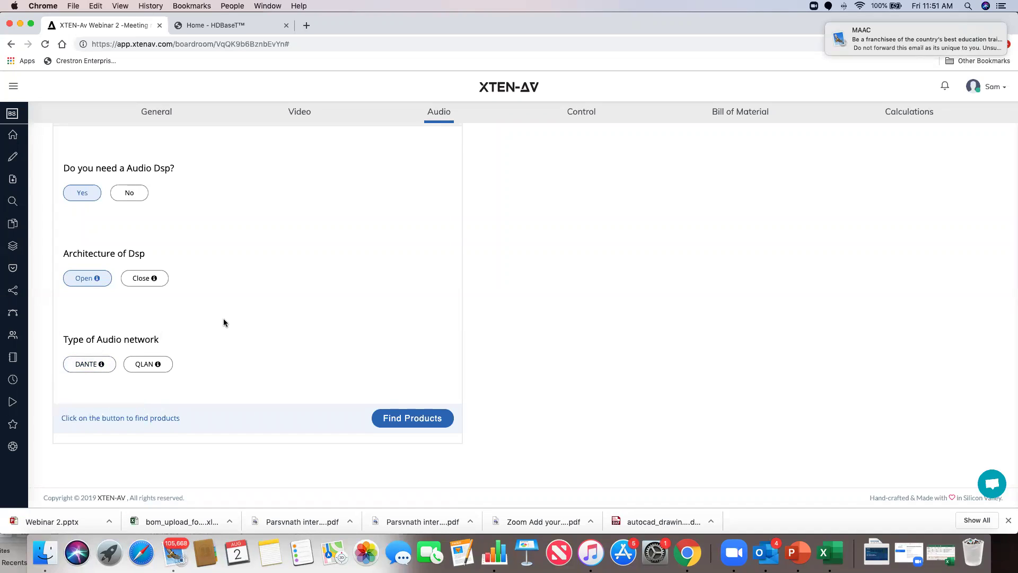
left_click(146, 367)
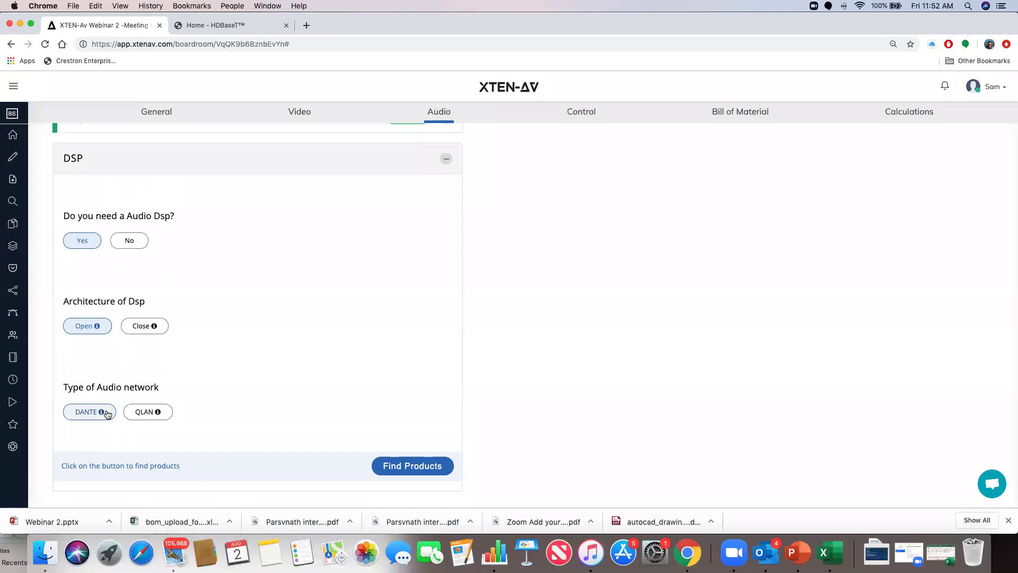
mouse_move(101, 414)
mouse_move(158, 414)
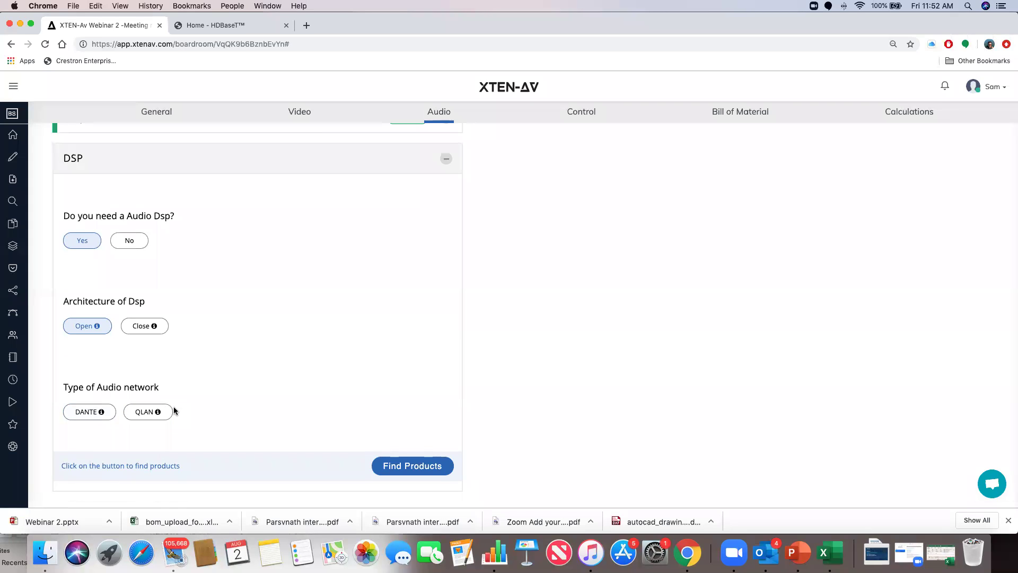
left_click(88, 415)
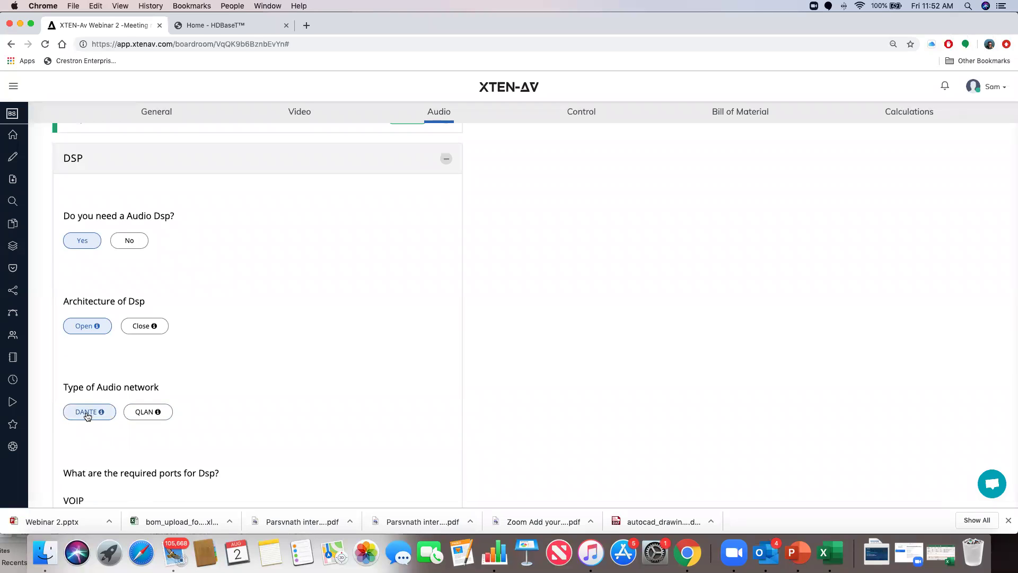
Specify the required DSP ports: VOIP and POTS set to Yes, GPIO set to 4, and USB audio set to Yes.
scroll(87, 415, "down", 5)
left_click(84, 232)
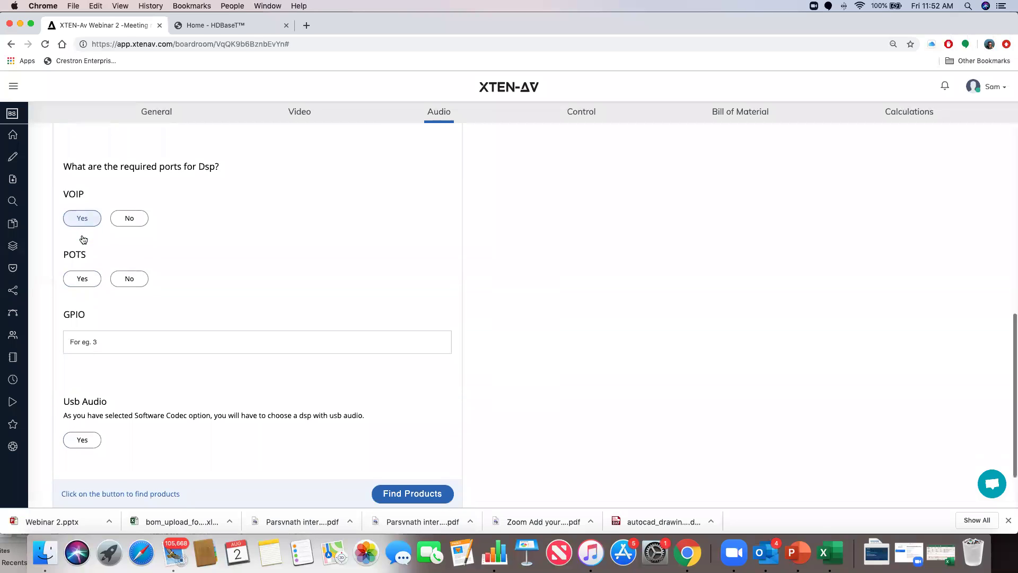
scroll(83, 239, "down", 2)
left_click(86, 204)
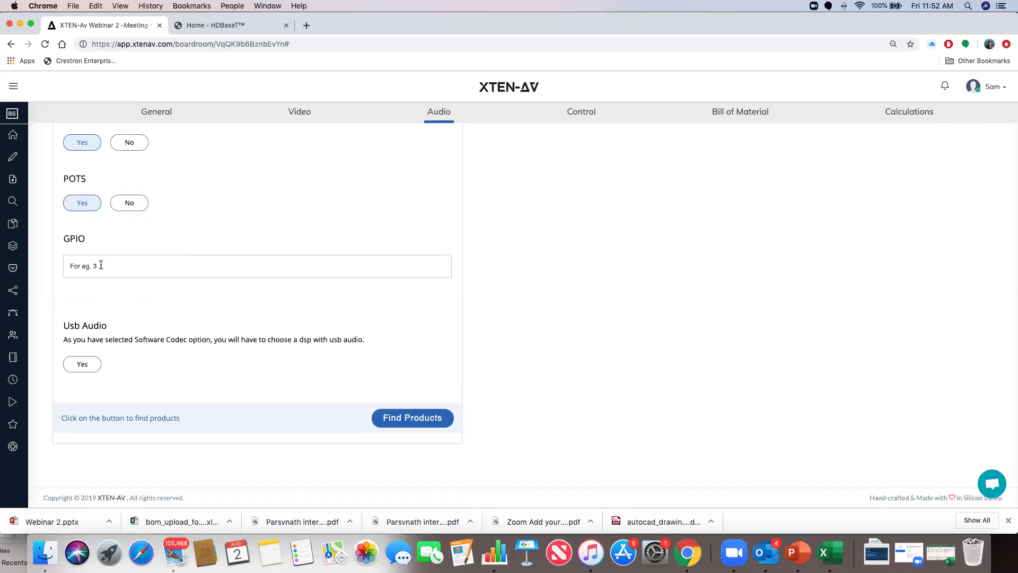
type("4")
left_click(87, 367)
left_click(82, 365)
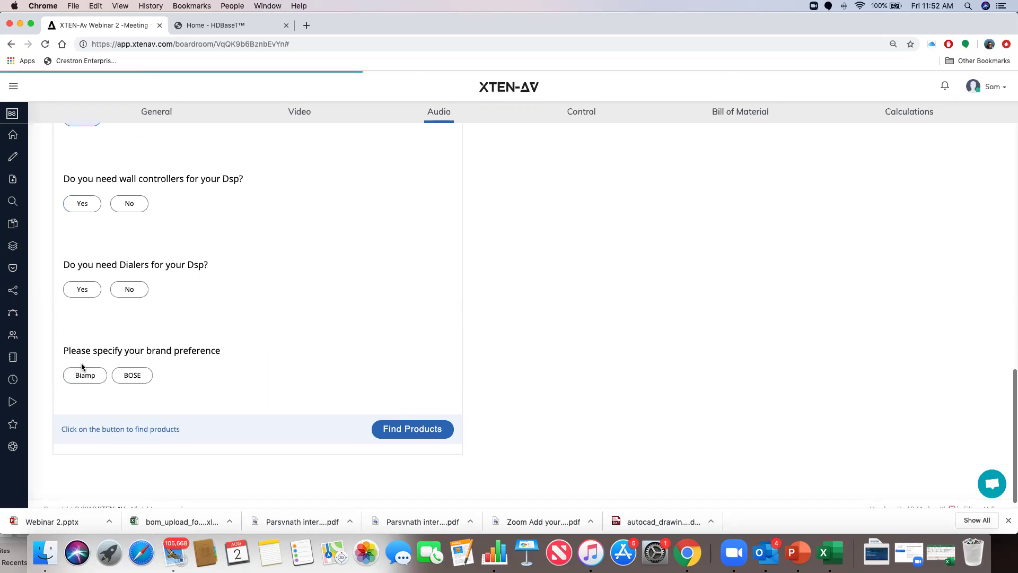
Request 2 digital wall controllers for the DSP and decline dialers.
scroll(183, 307, "up", 3)
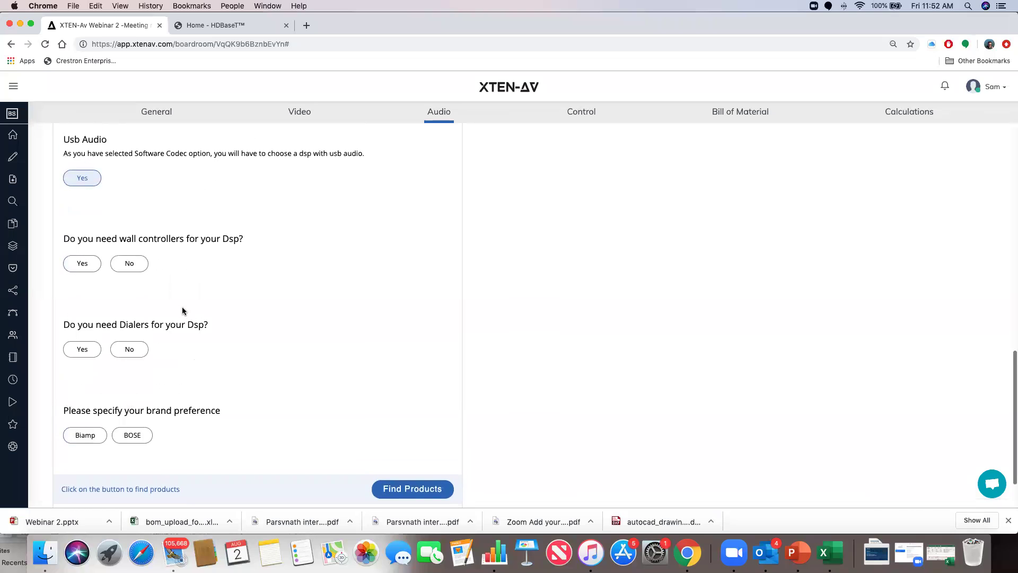
left_click(82, 278)
scroll(93, 244, "down", 3)
left_click(107, 202)
scroll(115, 219, "down", 2)
left_click(114, 208)
type("2")
left_click(131, 279)
scroll(132, 284, "down", 1)
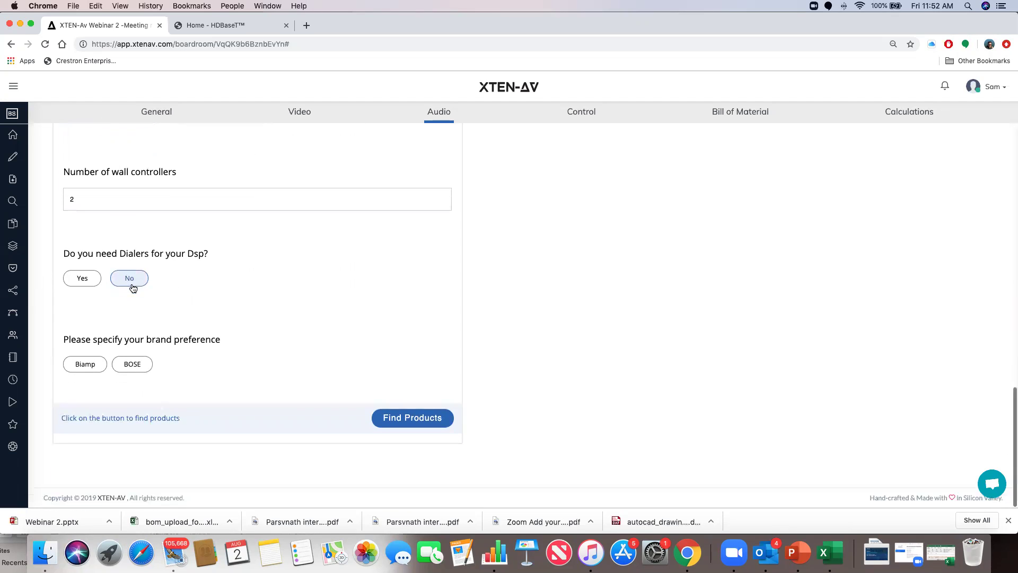
Examine the Biamp and BOSE brand choices and review the DSP answers from architecture through dialers.
left_click(91, 371)
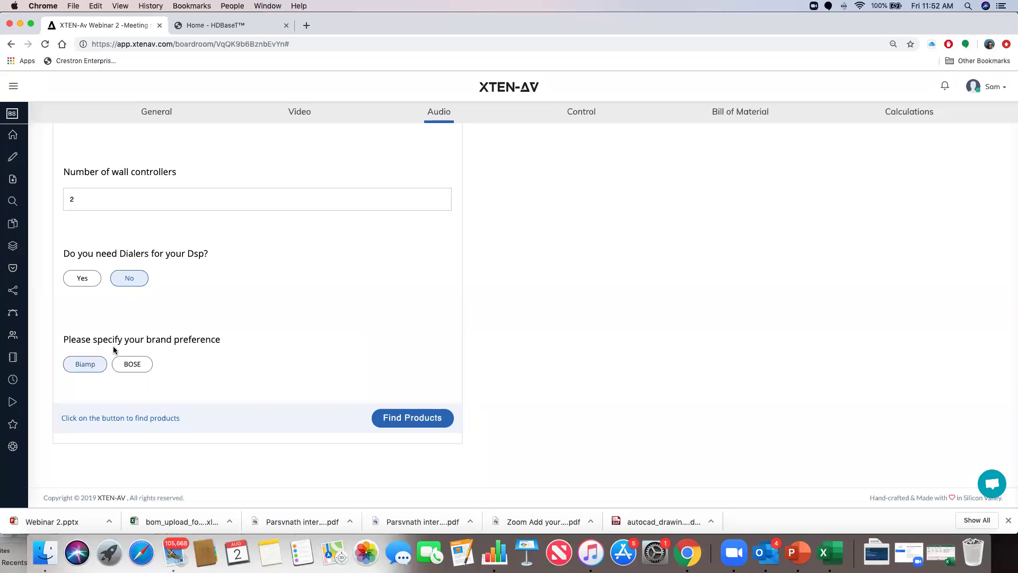
scroll(177, 293, "up", 7)
scroll(177, 292, "down", 5)
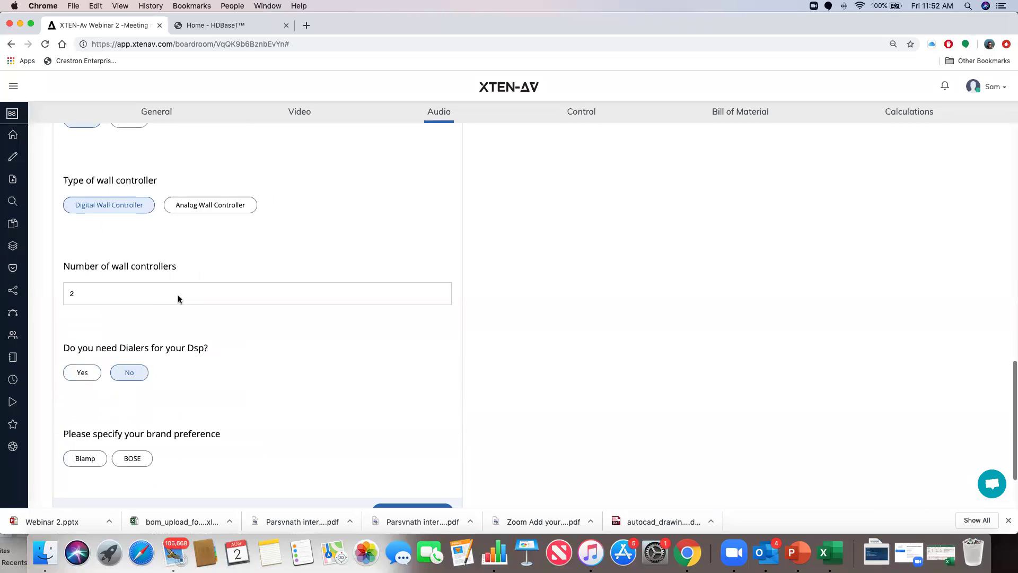
scroll(177, 295, "down", 3)
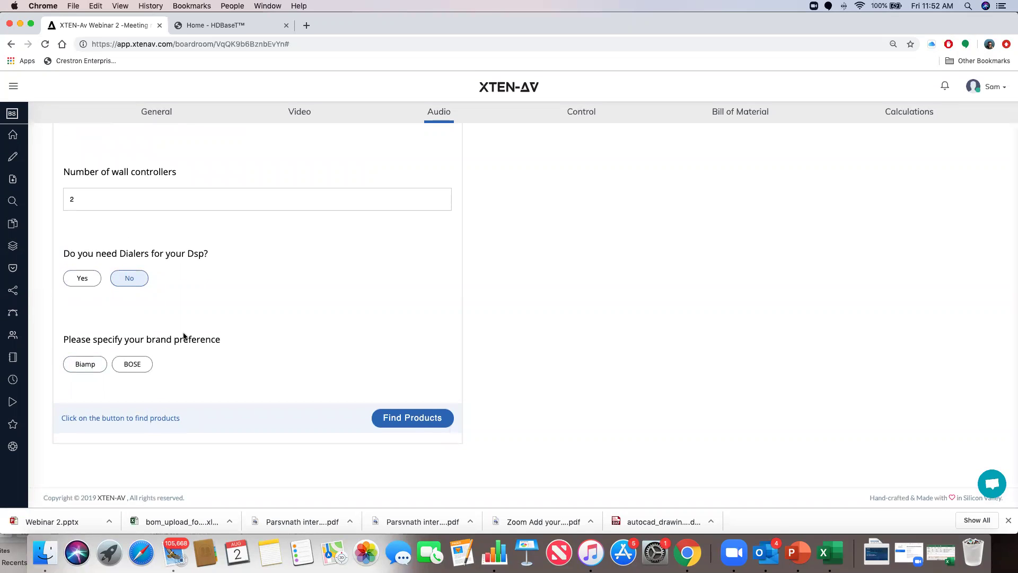
scroll(180, 279, "up", 9)
scroll(180, 280, "up", 7)
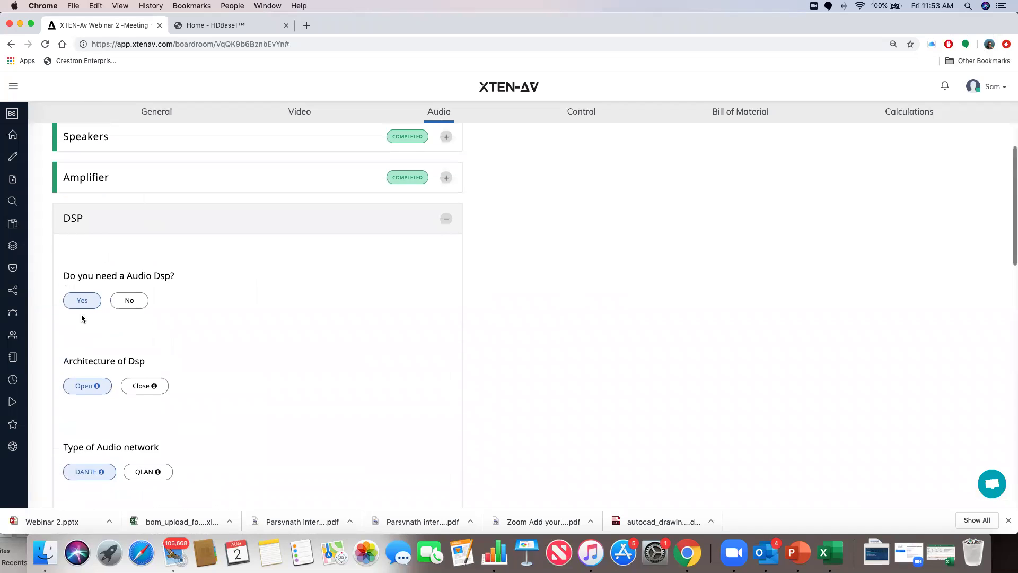
scroll(90, 326, "down", 4)
scroll(97, 338, "down", 11)
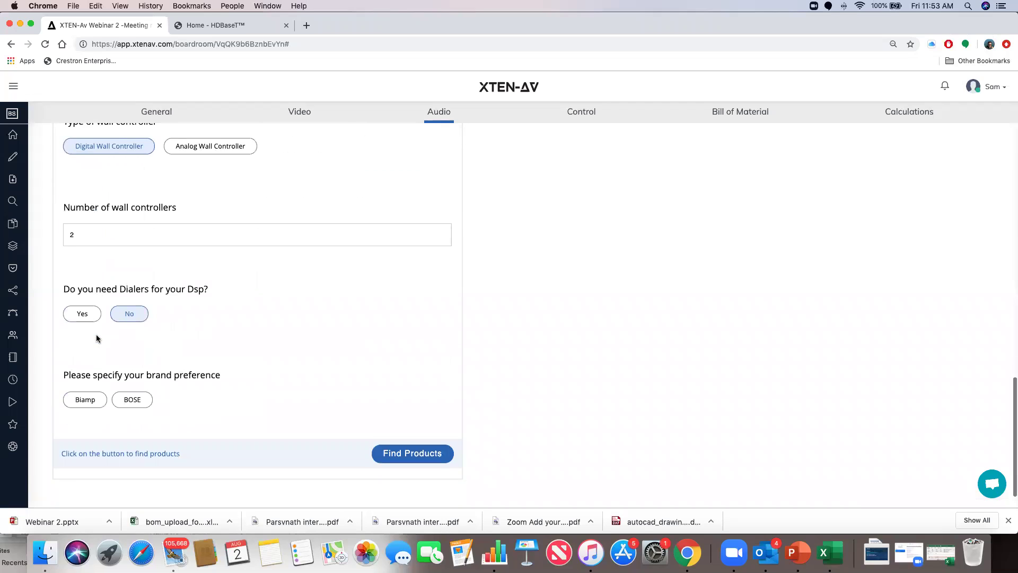
scroll(97, 339, "down", 1)
left_click(145, 369)
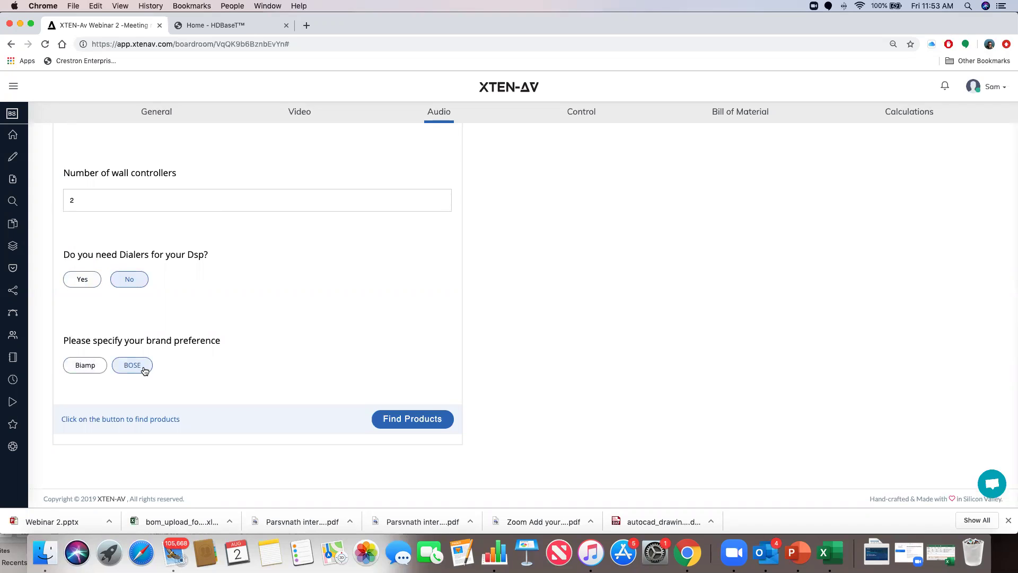
scroll(175, 291, "up", 6)
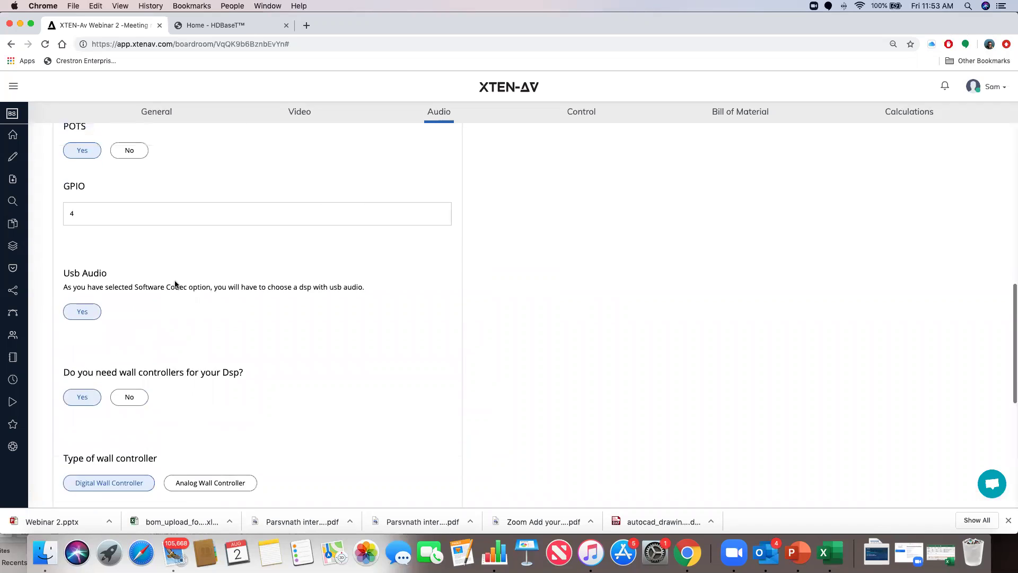
scroll(175, 300, "down", 5)
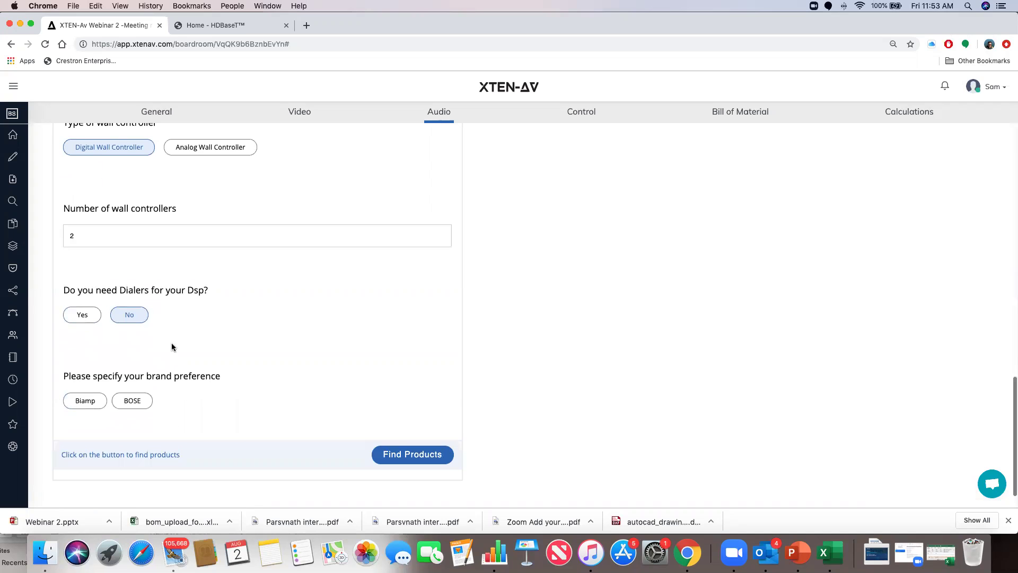
scroll(163, 313, "up", 9)
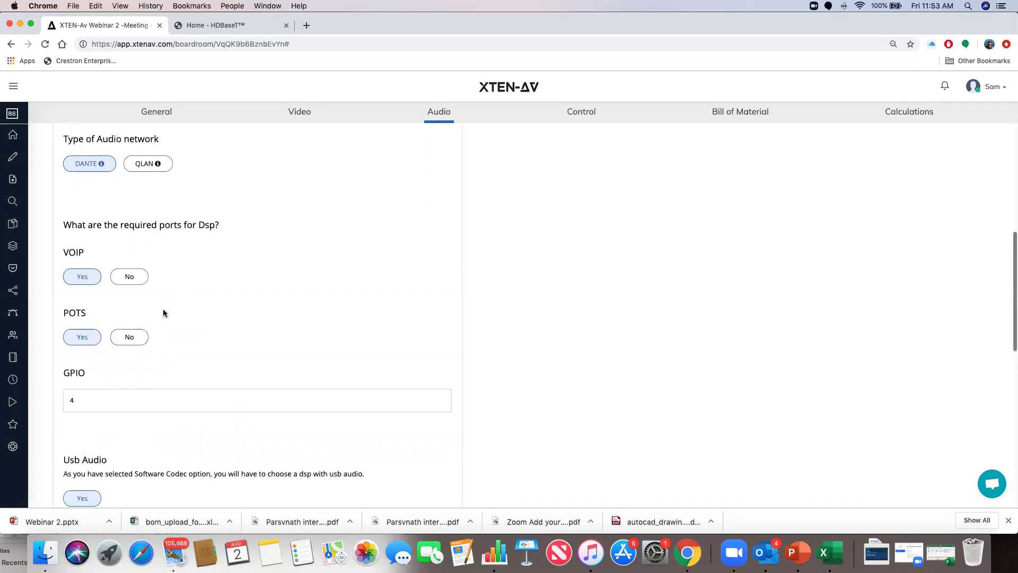
scroll(164, 313, "down", 10)
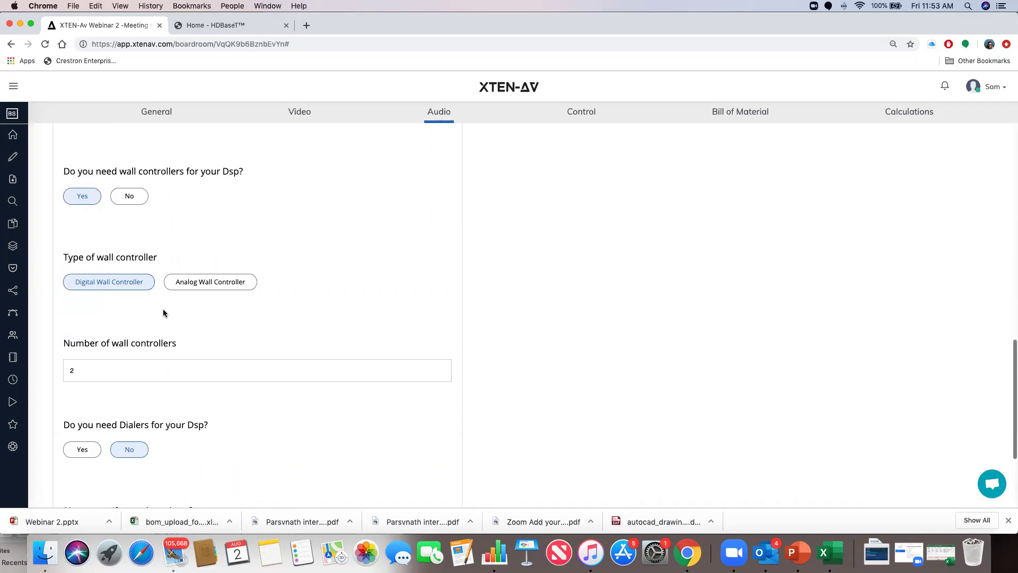
Set the DSP brand preference to Biamp and find matching products.
left_click(84, 364)
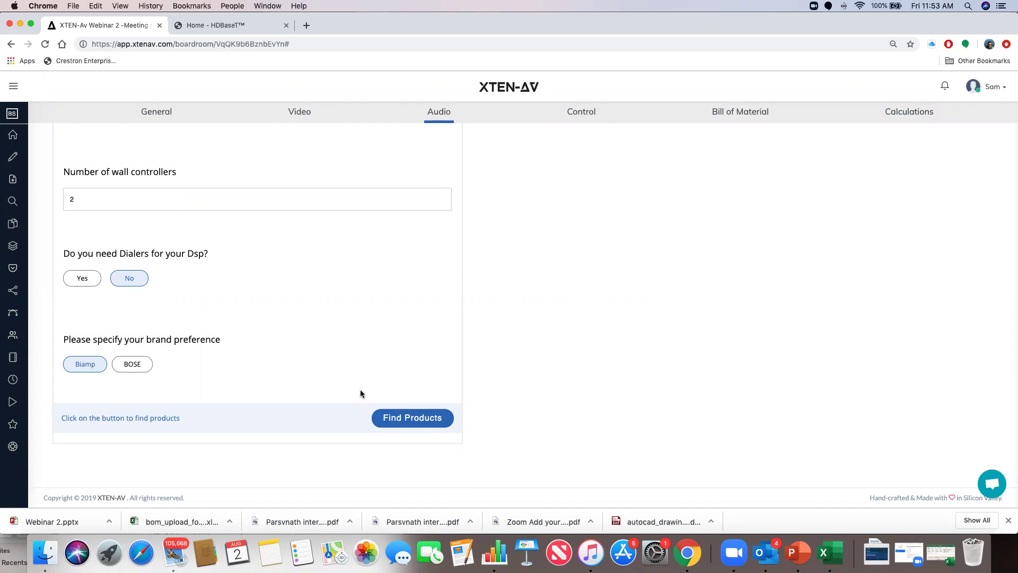
left_click(398, 419)
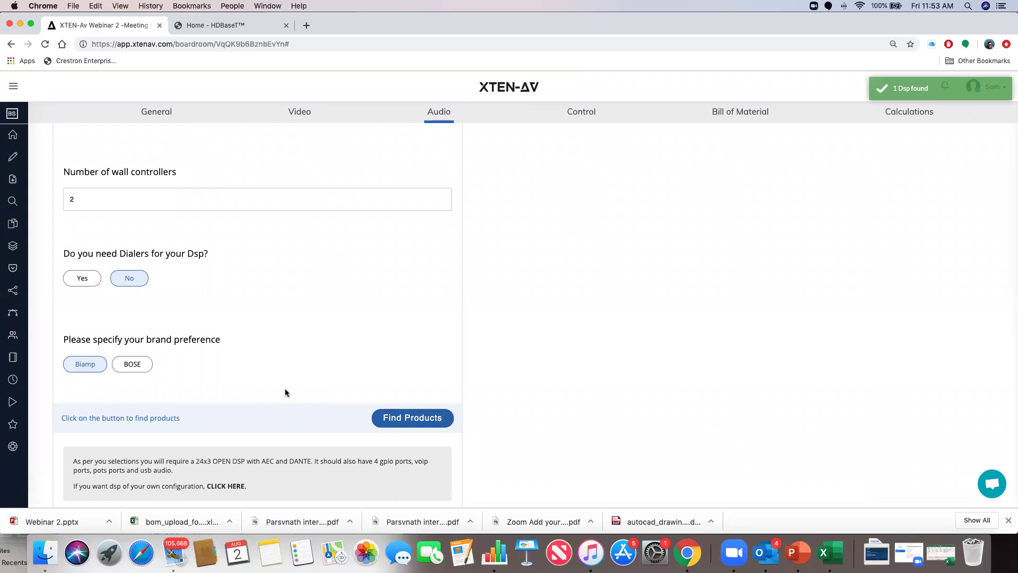
scroll(285, 392, "down", 4)
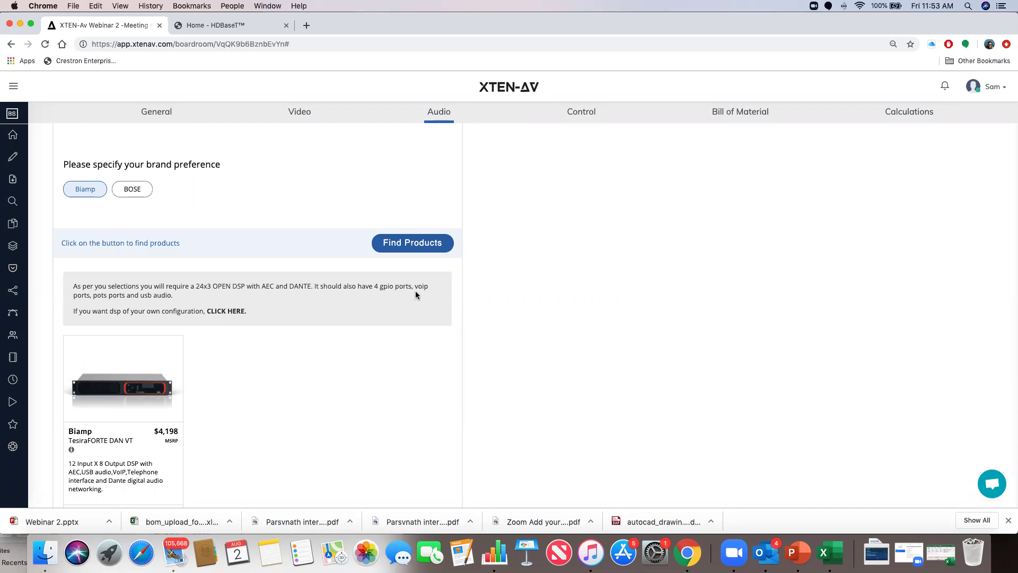
Check the custom DSP configuration form, close it, and select the Biamp TesiraFORTE DAN VT.
left_click(227, 311)
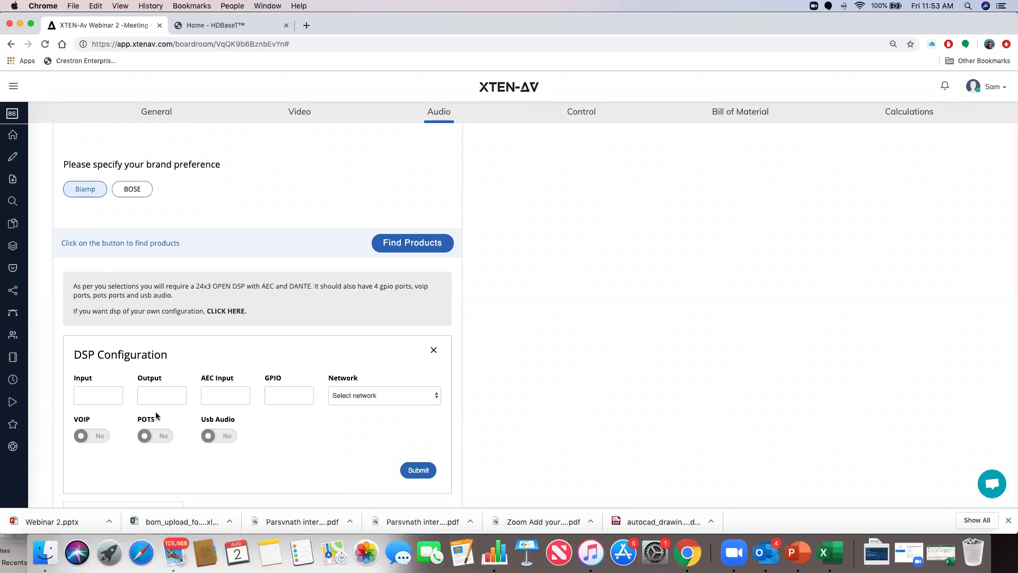
left_click(216, 317)
scroll(229, 353, "down", 3)
left_click(122, 408)
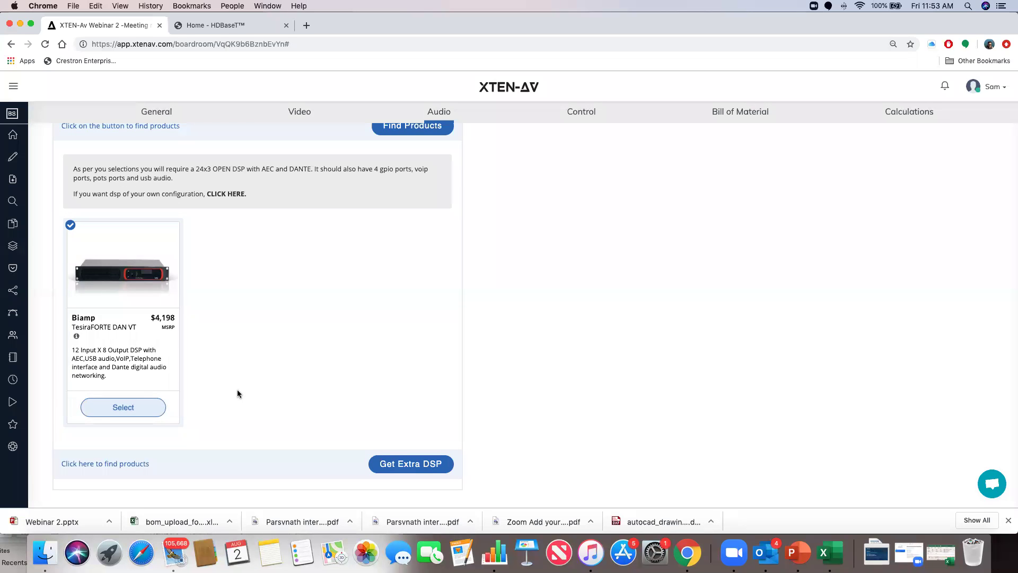
Get an extra DSP, choosing the Biamp TesiraFORTE DAN CI, and add the selected DSPs to the BOM.
scroll(237, 390, "down", 2)
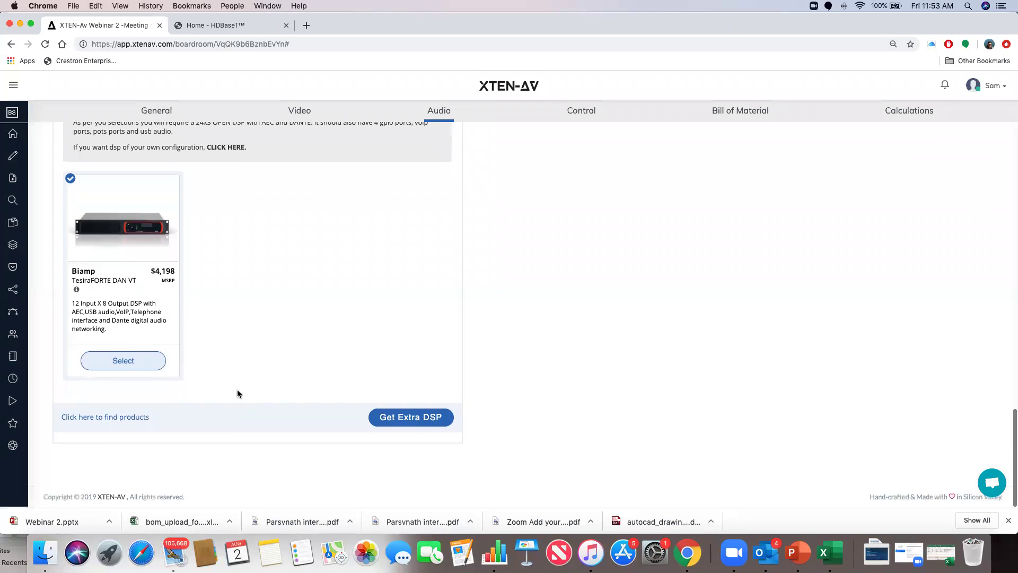
left_click(388, 418)
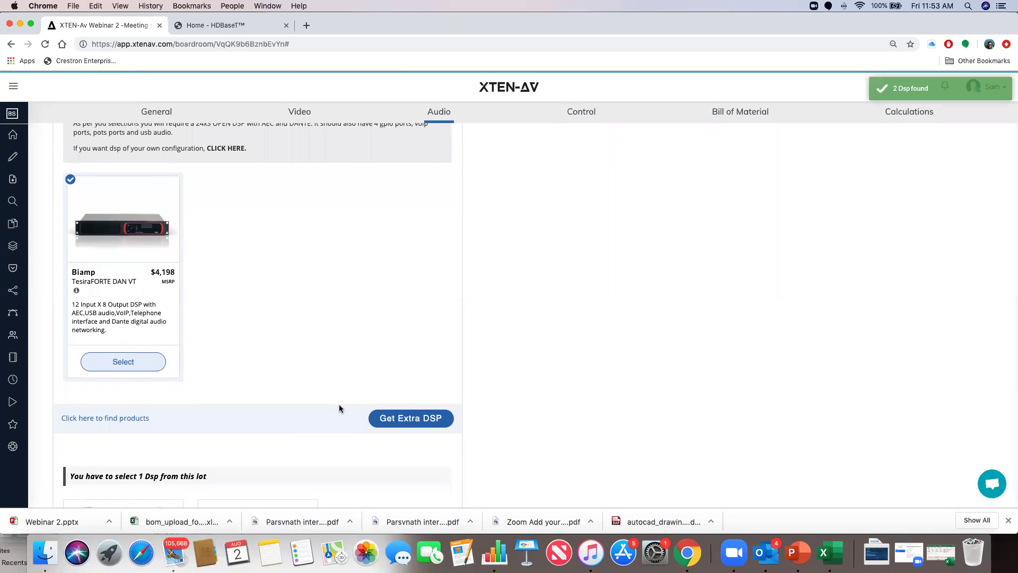
left_click(145, 384)
scroll(182, 406, "down", 3)
scroll(182, 406, "up", 2)
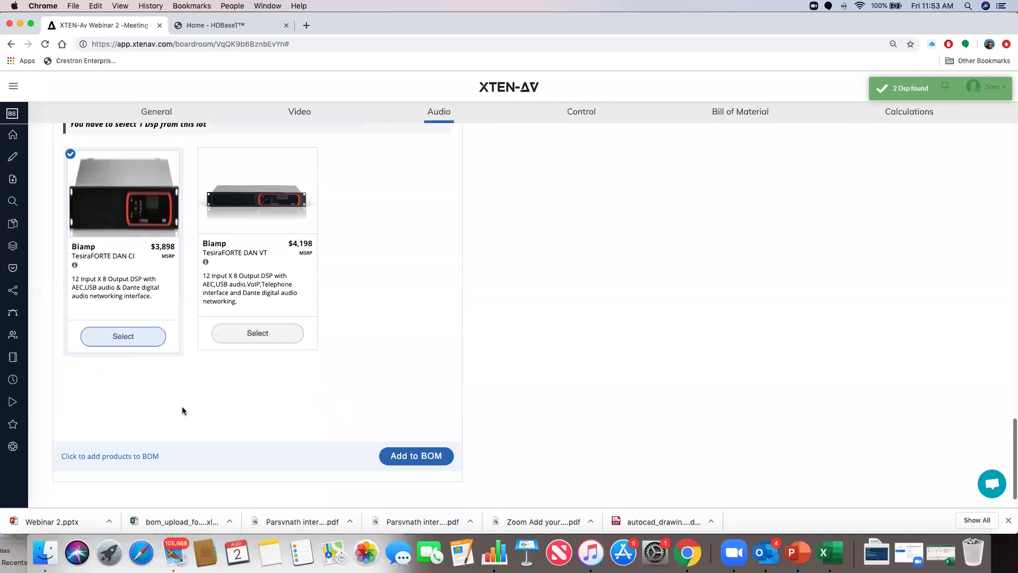
scroll(182, 406, "down", 2)
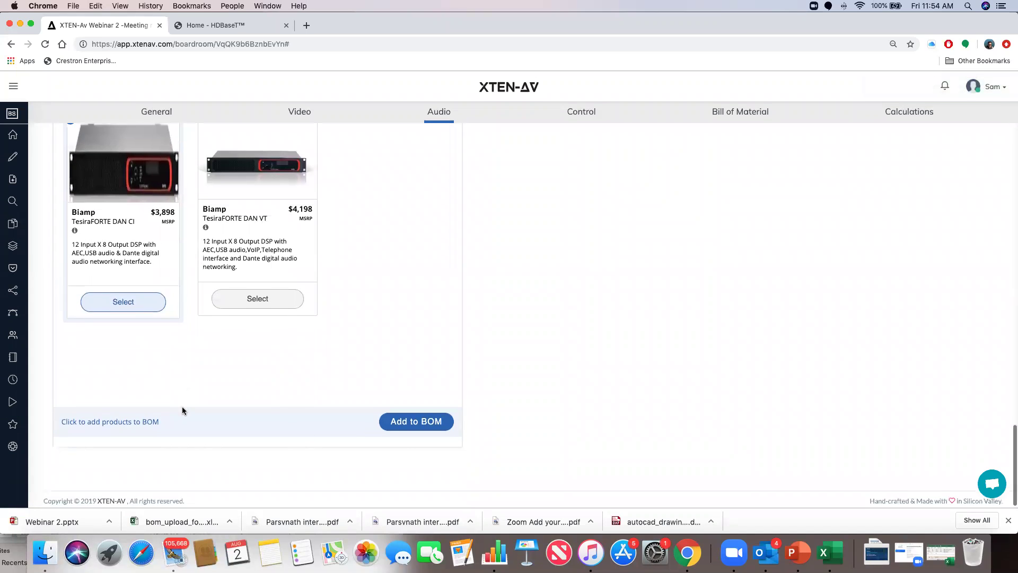
left_click(409, 418)
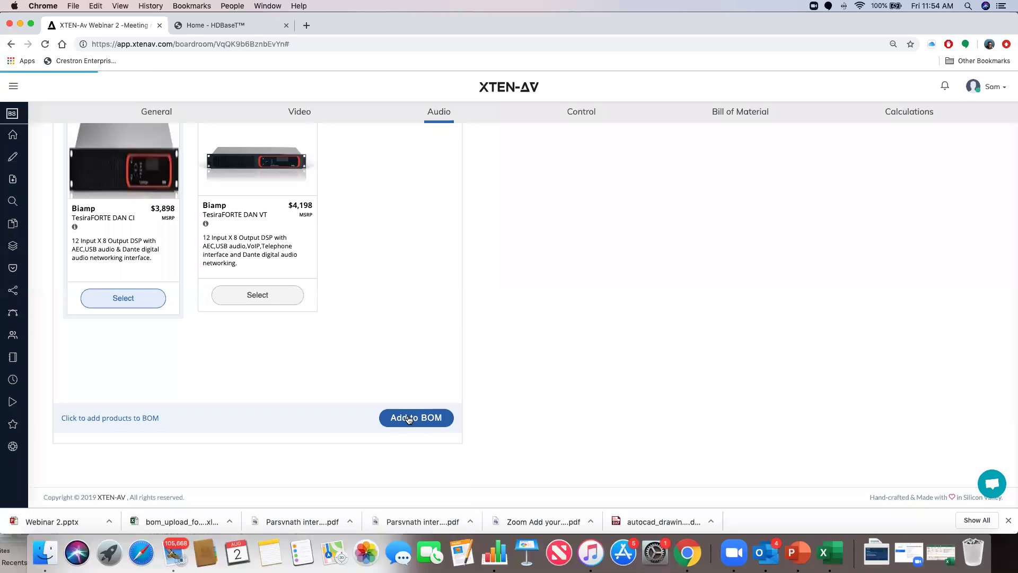
Select the Biamp TEC-1i wall controller and add it to the BOM.
scroll(322, 410, "down", 2)
scroll(322, 411, "down", 5)
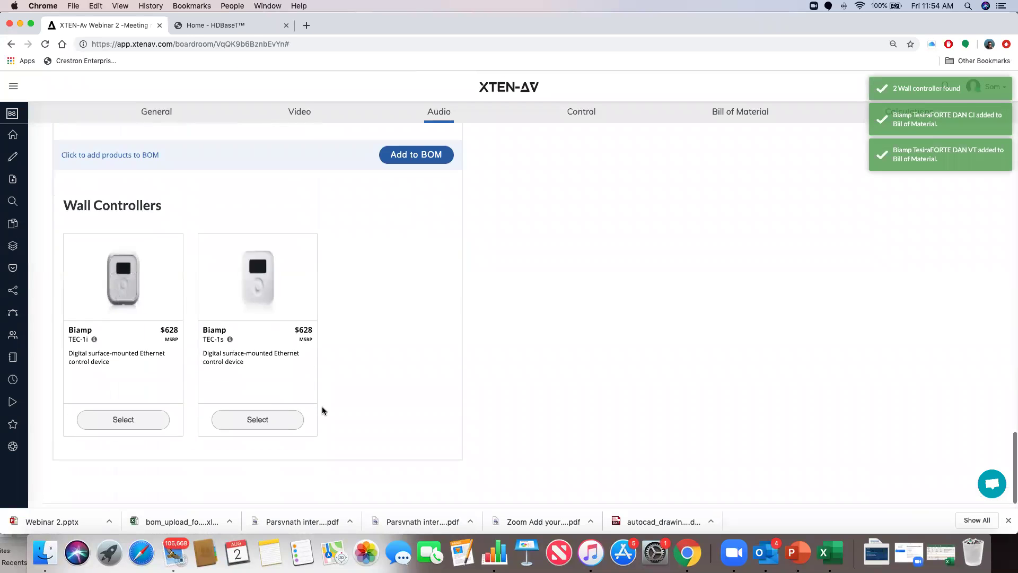
left_click(149, 407)
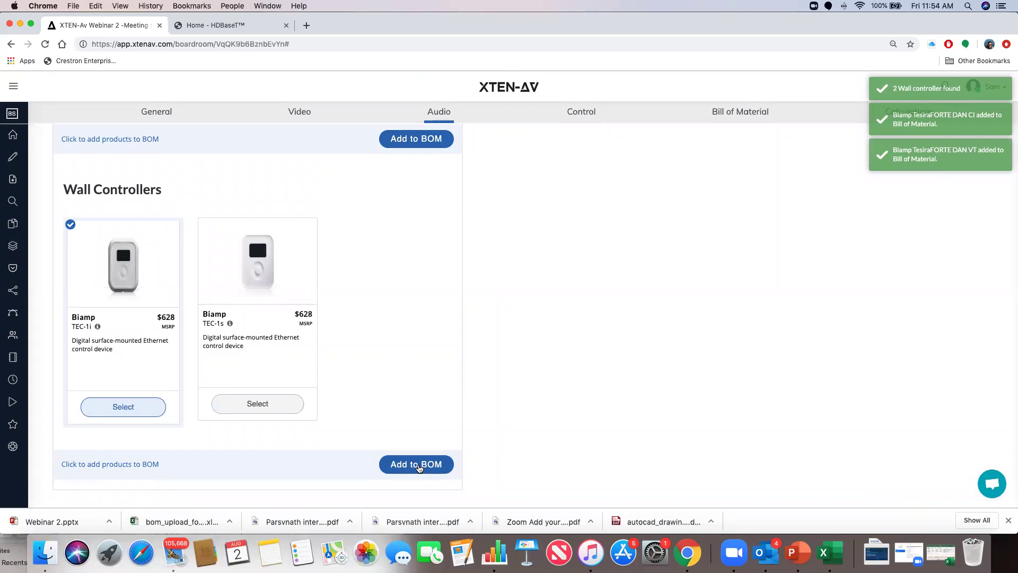
left_click(418, 464)
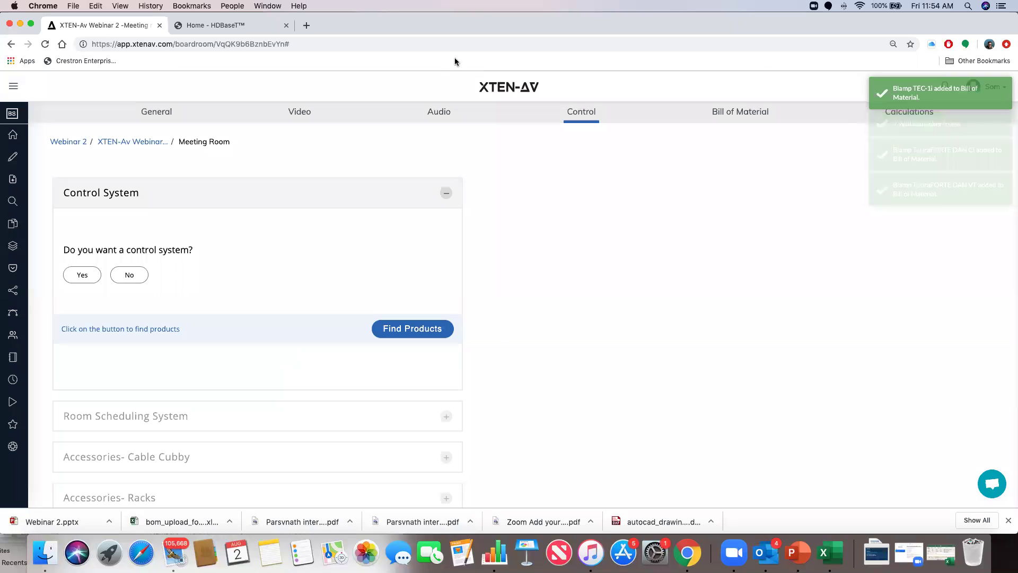
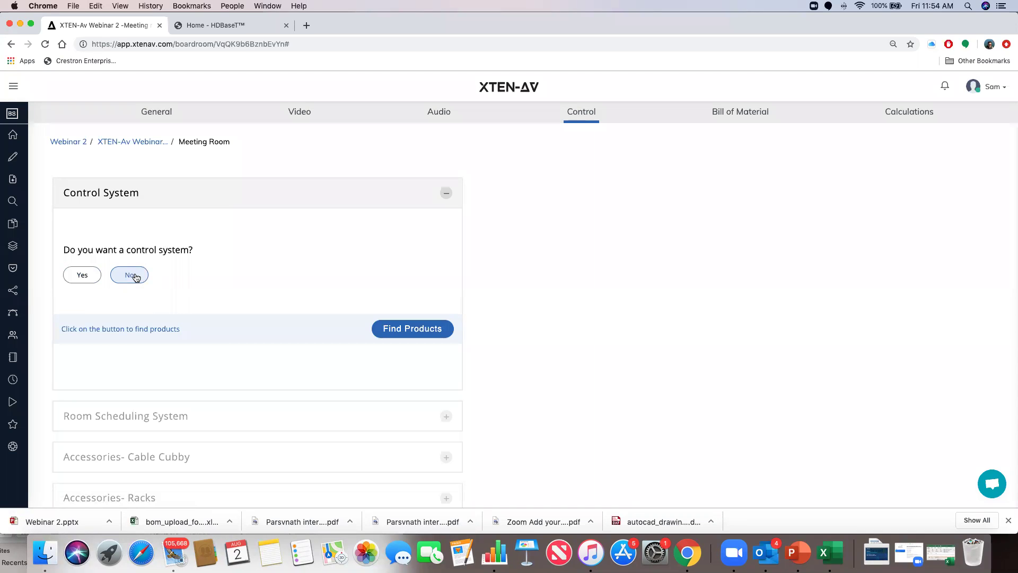
Require a control system operated from a wired 10.1" touch panel, without a control keypad.
left_click(82, 275)
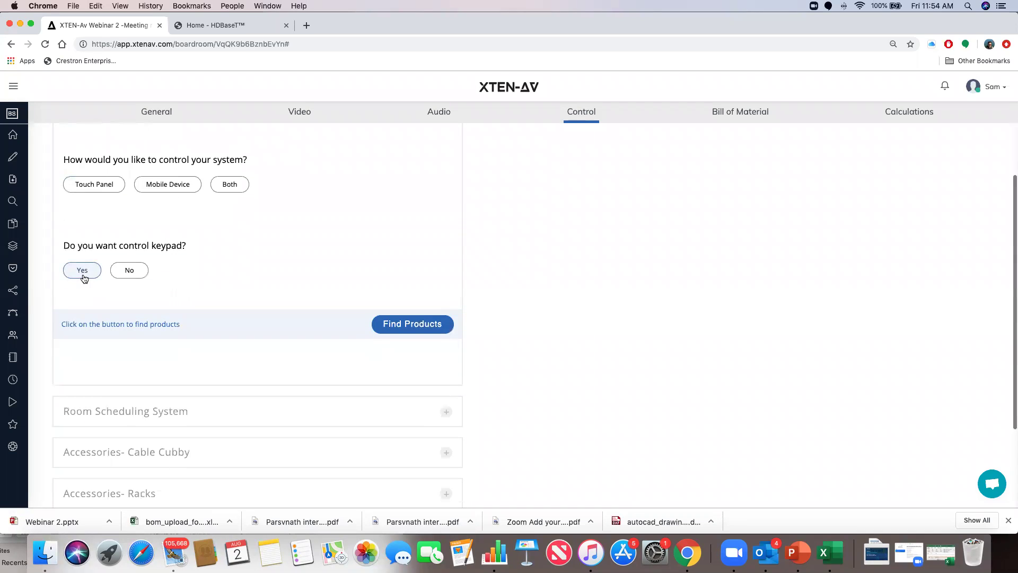
left_click(99, 190)
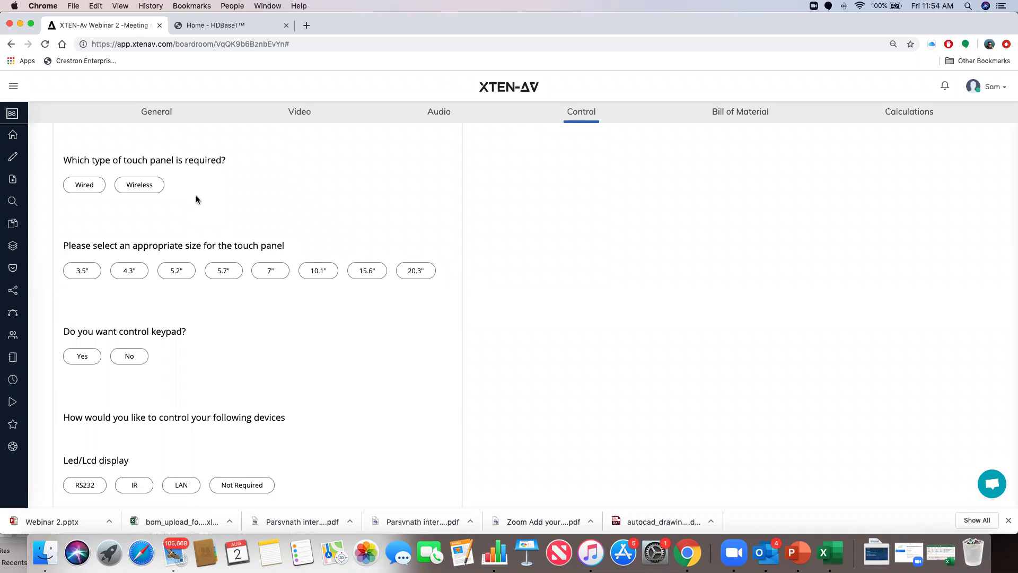
scroll(195, 198, "up", 2)
left_click(93, 249)
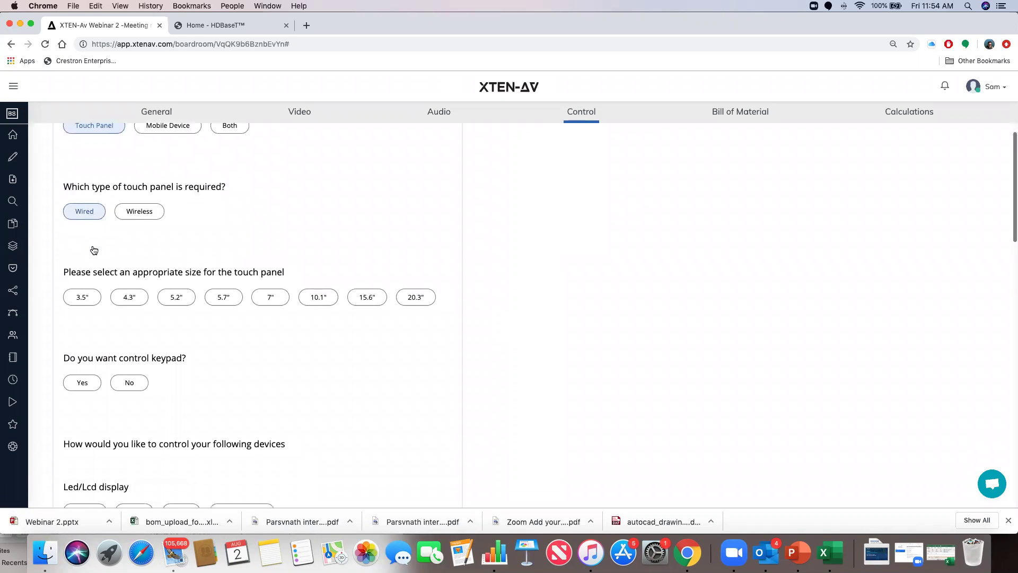
left_click(323, 187)
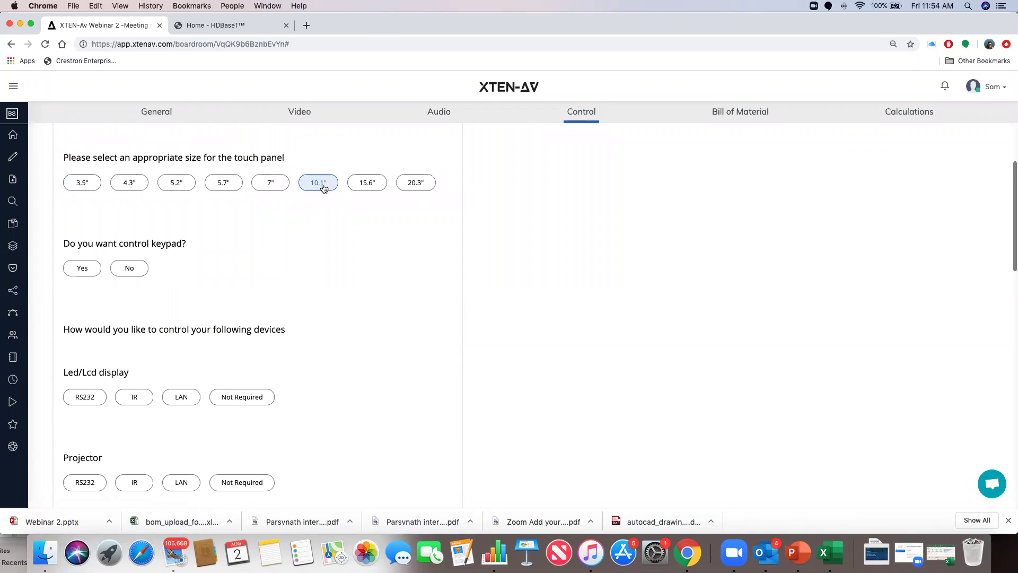
left_click(95, 186)
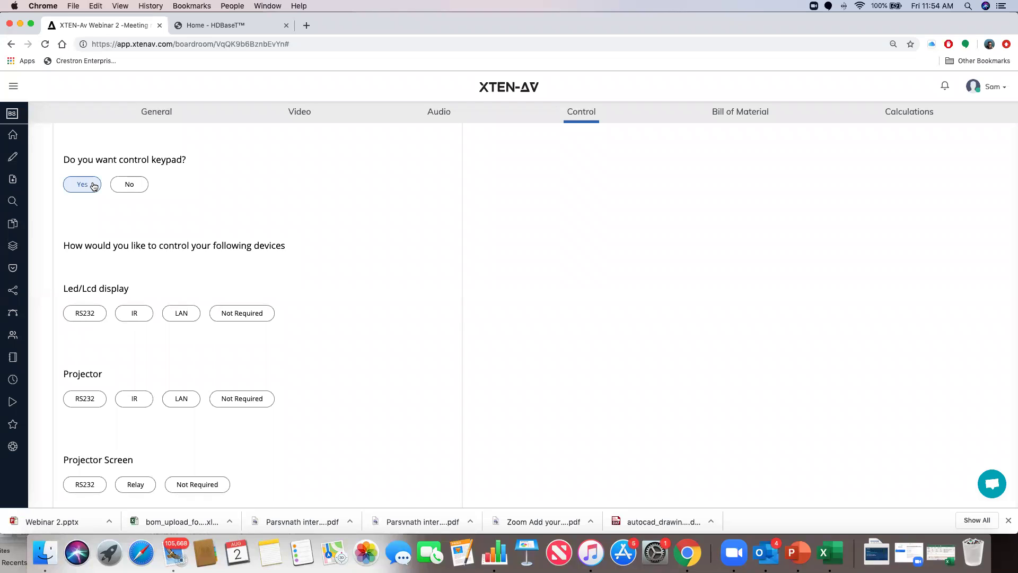
left_click(134, 187)
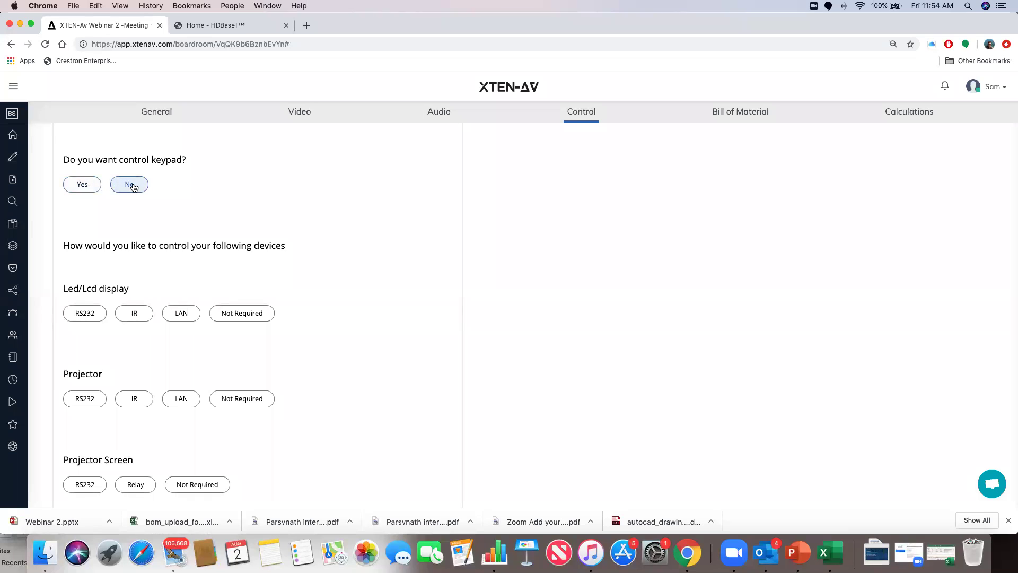
Set both the LED/LCD display and the projector to be controlled over RS232.
scroll(136, 188, "down", 5)
left_click(83, 217)
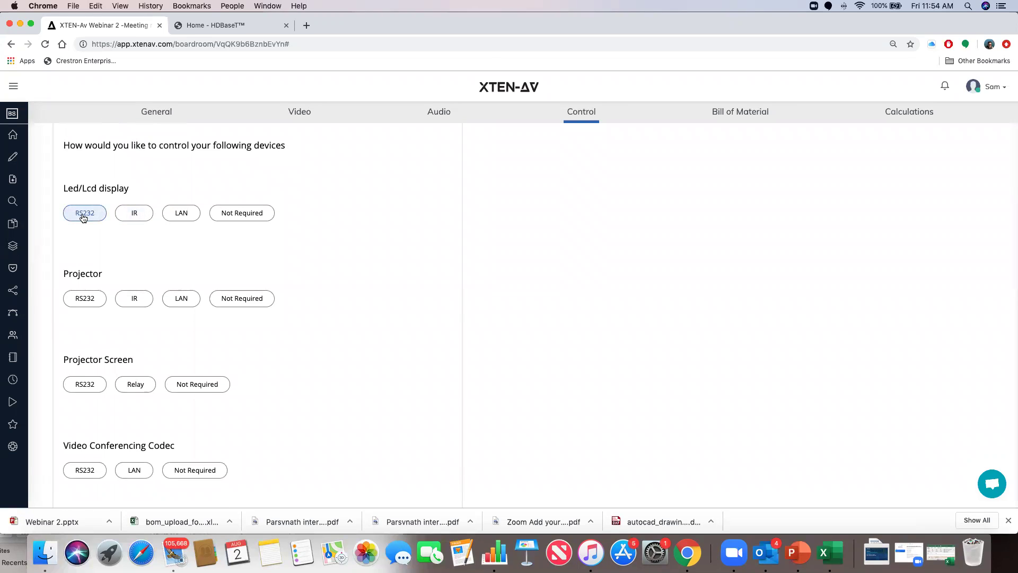
scroll(83, 217, "down", 15)
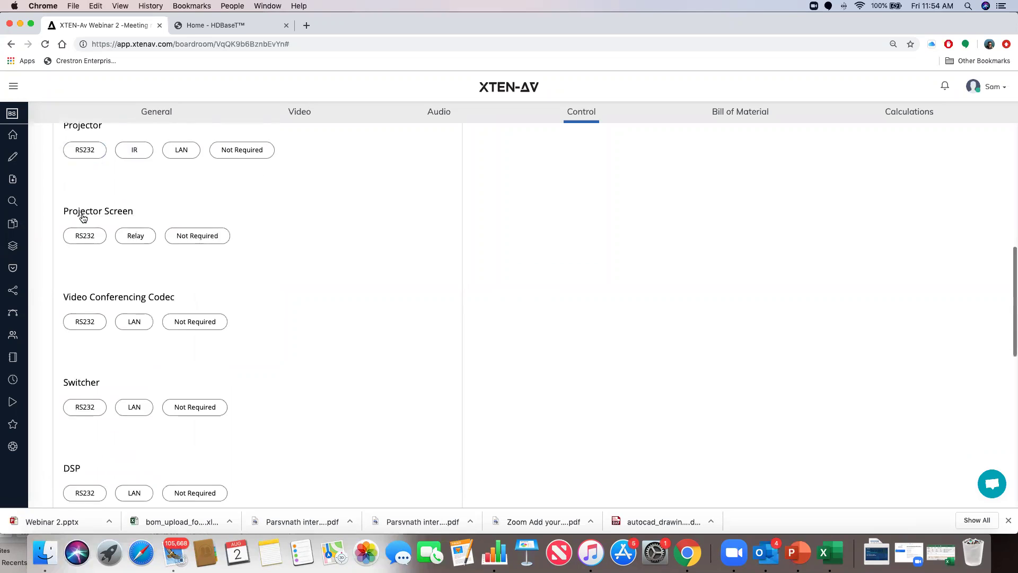
scroll(83, 217, "down", 6)
scroll(83, 218, "up", 13)
scroll(83, 217, "up", 5)
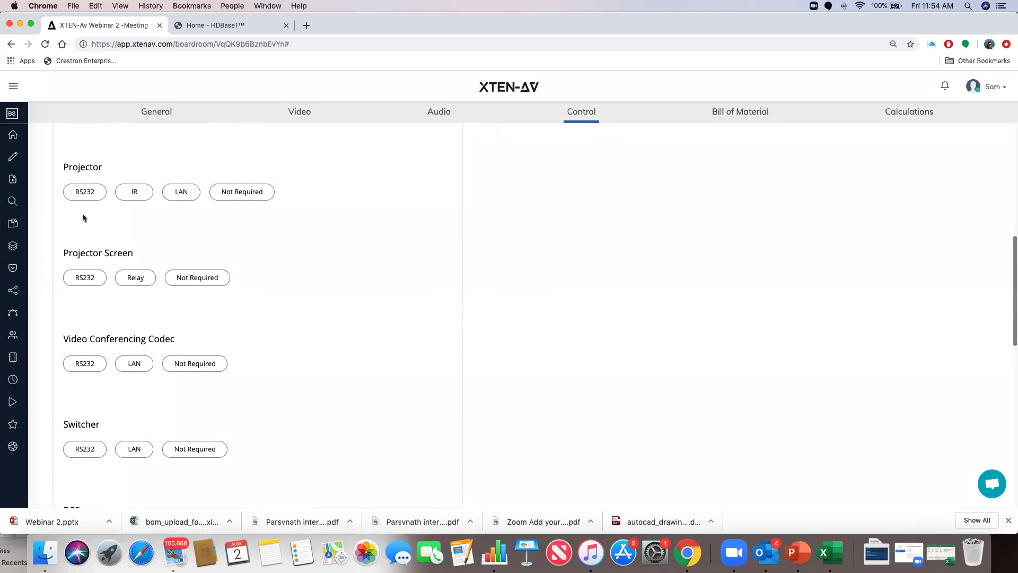
scroll(83, 217, "up", 4)
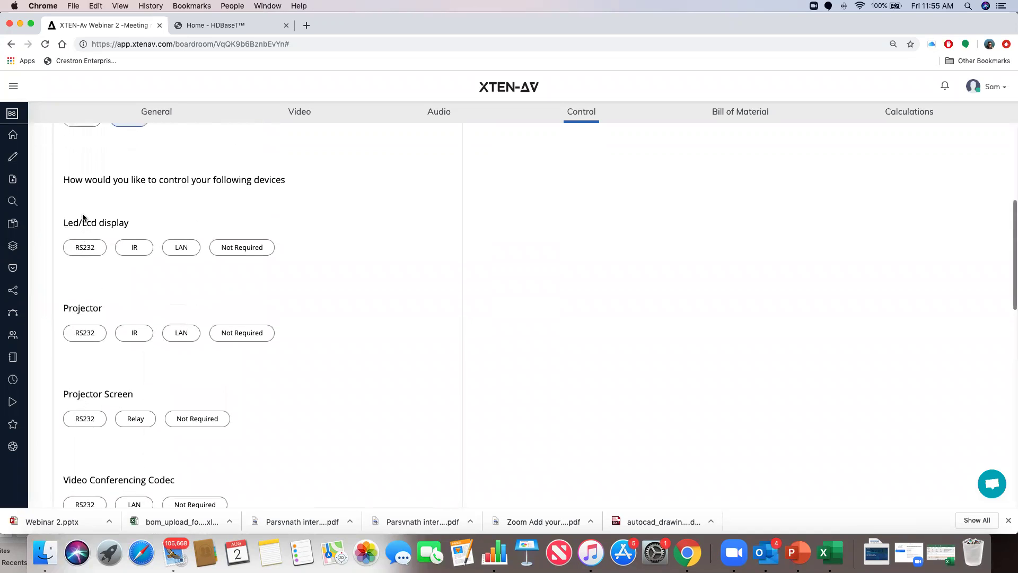
left_click(91, 248)
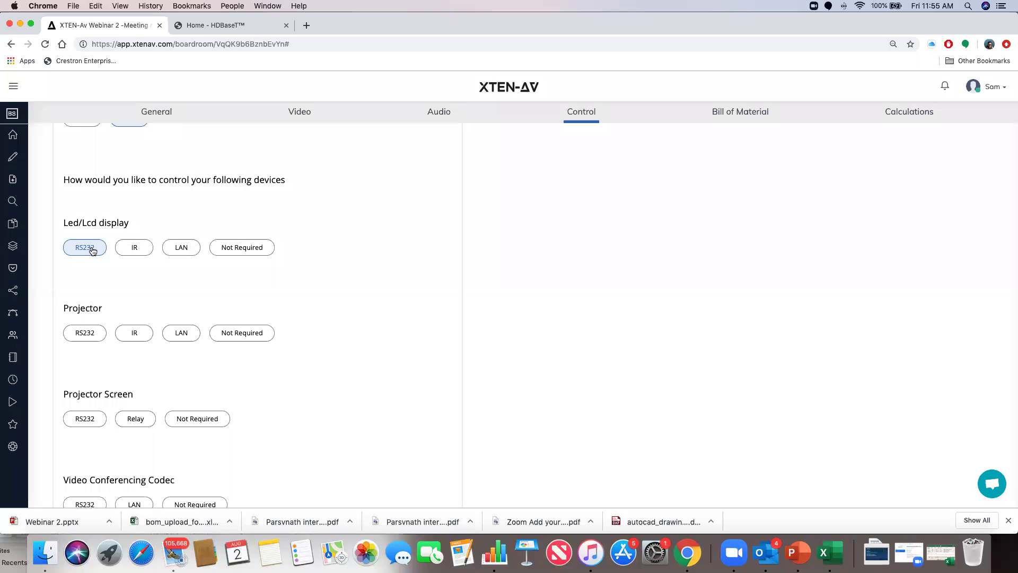
scroll(91, 249, "down", 5)
left_click(92, 190)
scroll(89, 192, "down", 3)
scroll(98, 192, "up", 8)
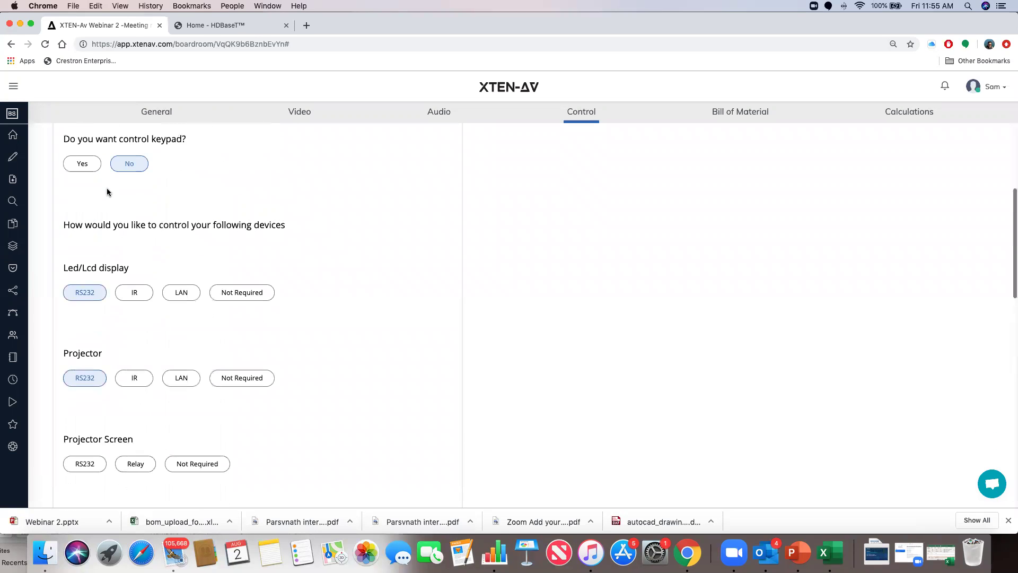
Set the projector screen's control to Relay and the video conferencing codec's control to RS232.
scroll(99, 295, "down", 5)
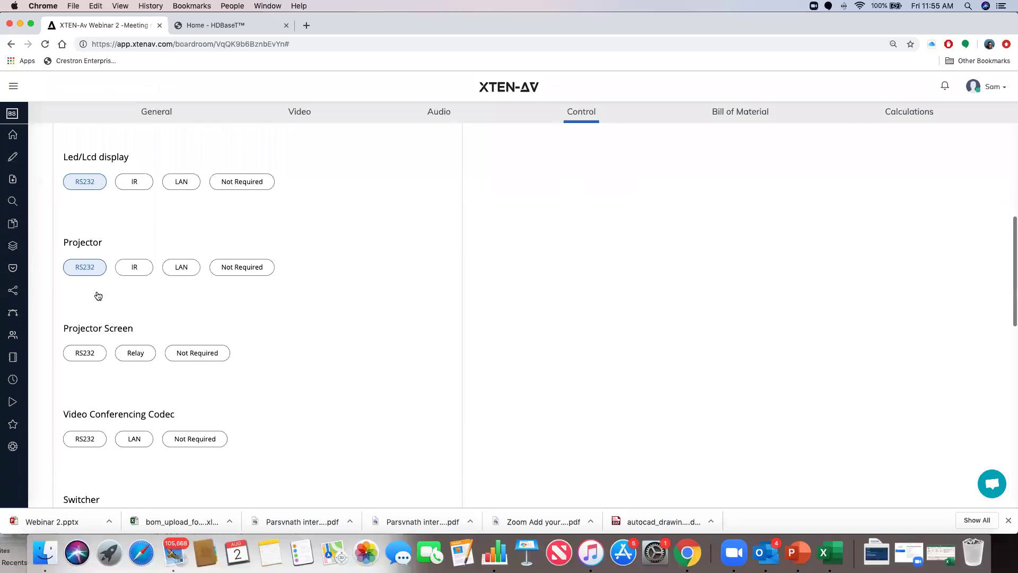
left_click(94, 324)
left_click(136, 324)
scroll(135, 321, "down", 5)
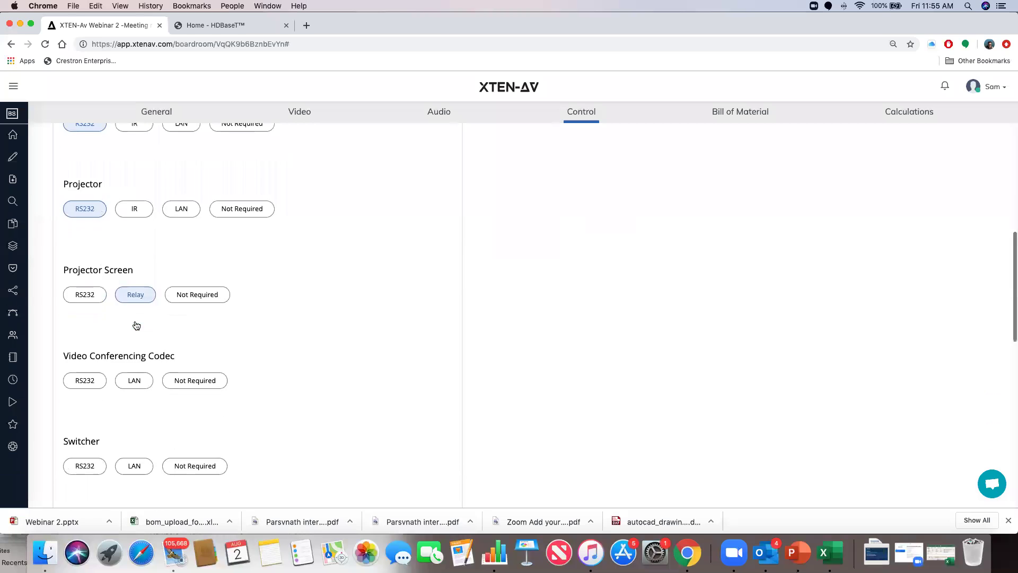
left_click(119, 270)
left_click(84, 184)
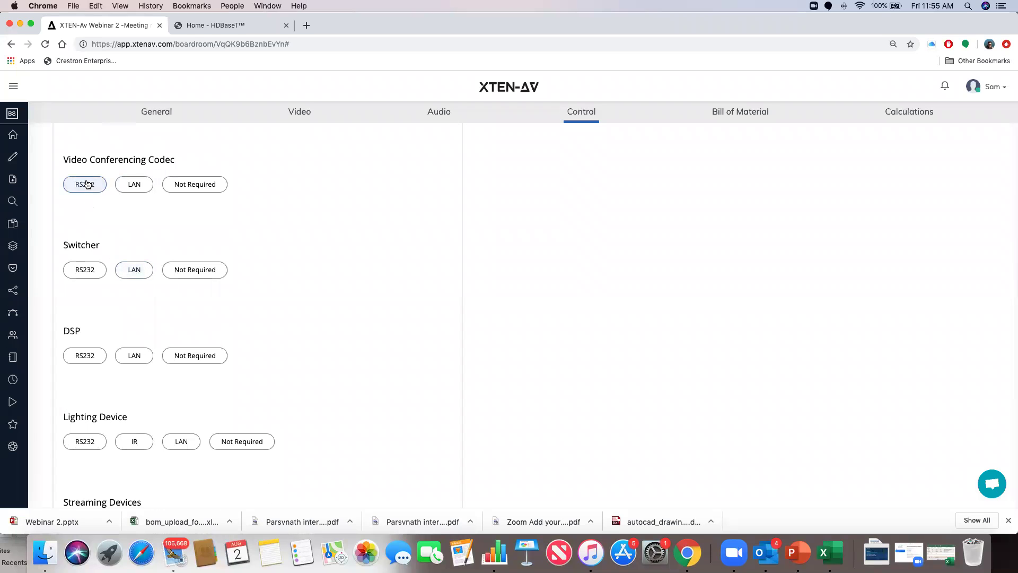
Set the switcher to be controlled over RS232 and the DSP over LAN.
scroll(86, 185, "down", 3)
left_click(85, 186)
scroll(88, 185, "down", 1)
scroll(106, 182, "down", 2)
left_click(85, 181)
left_click(130, 182)
scroll(96, 205, "down", 2)
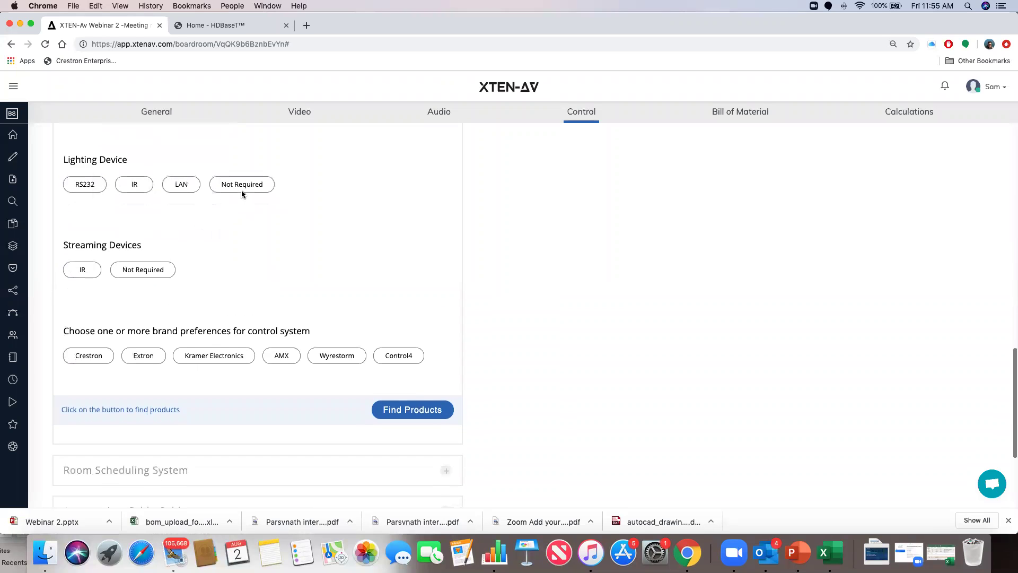
Mark lighting device control as Not Required and set streaming devices to IR control.
left_click(242, 185)
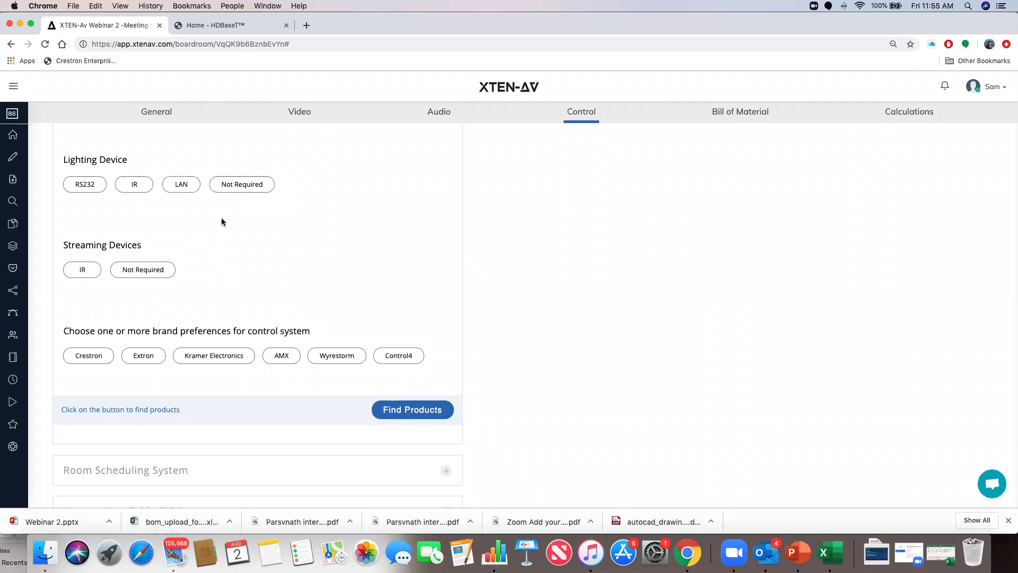
left_click(239, 185)
scroll(233, 189, "down", 3)
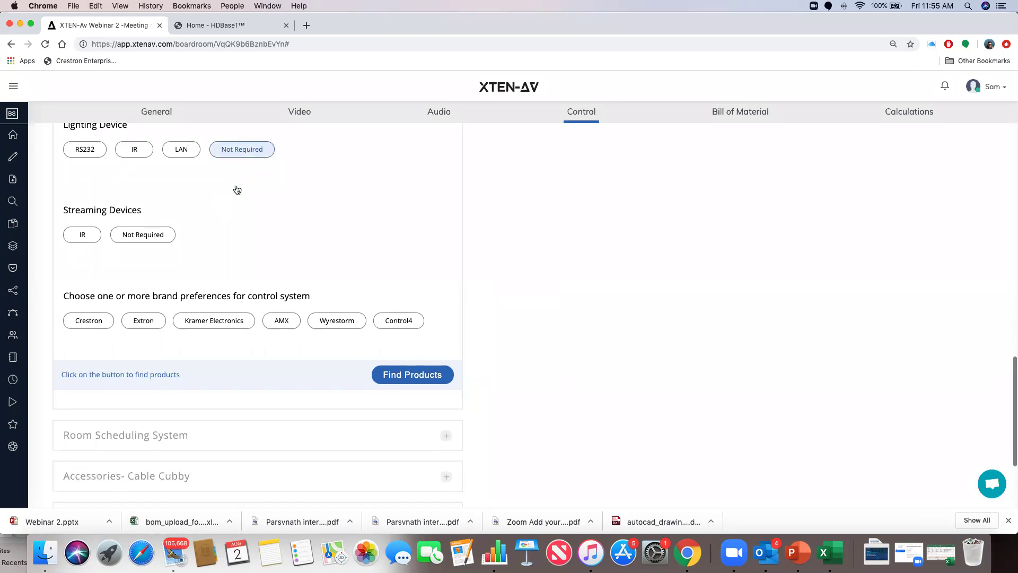
left_click(83, 187)
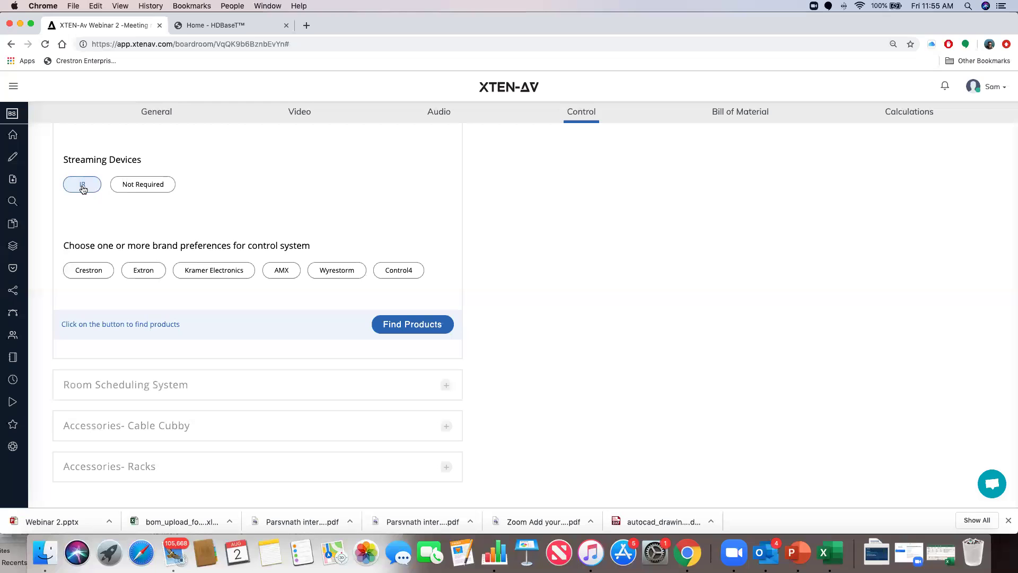
Set the control system brand preference to AMX and find matching products.
scroll(85, 191, "down", 3)
left_click(282, 190)
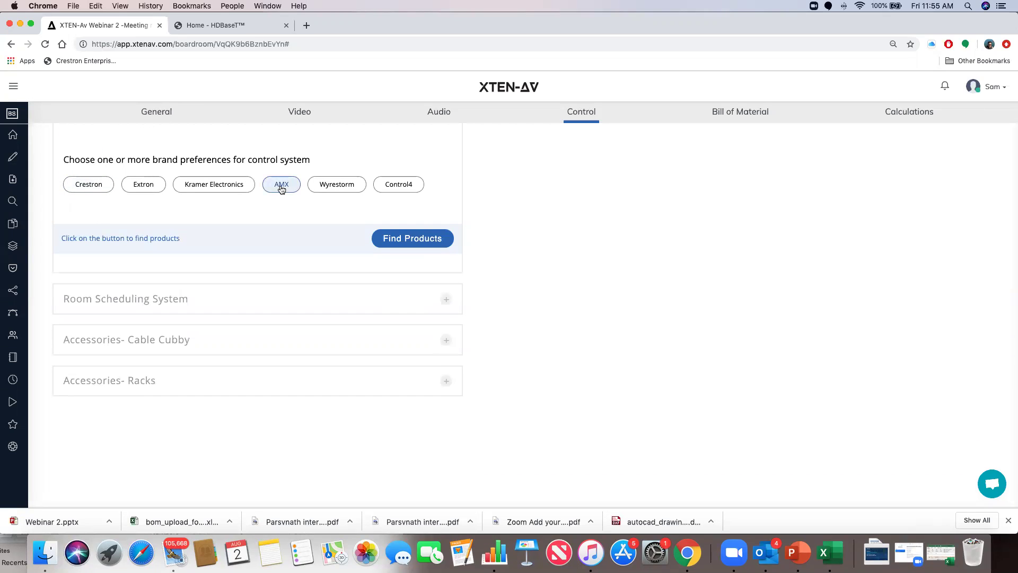
left_click(412, 238)
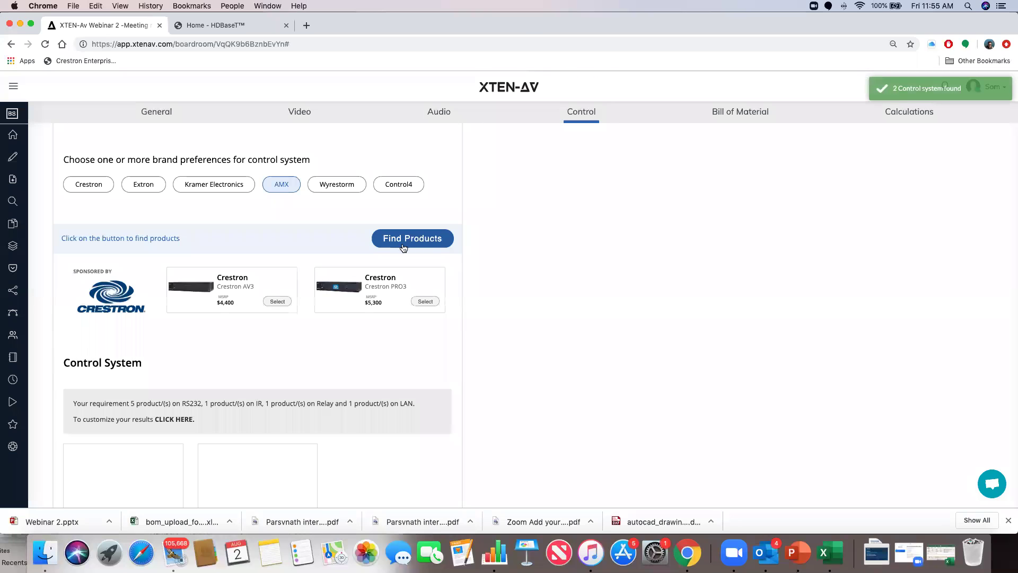
Check the form for customizing the control system's required ports and close it without entering values.
scroll(243, 287, "down", 2)
scroll(244, 287, "down", 5)
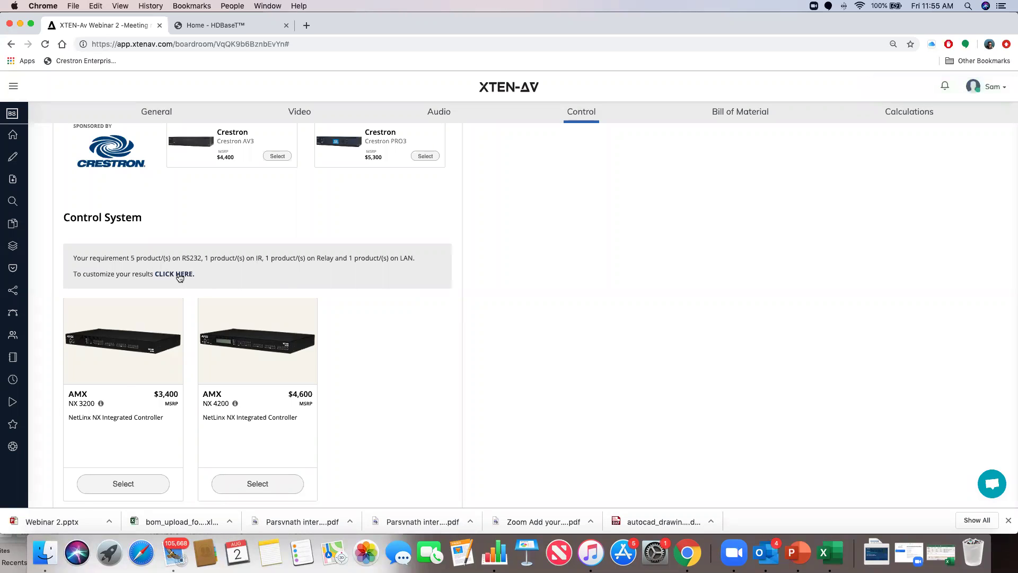
left_click(179, 275)
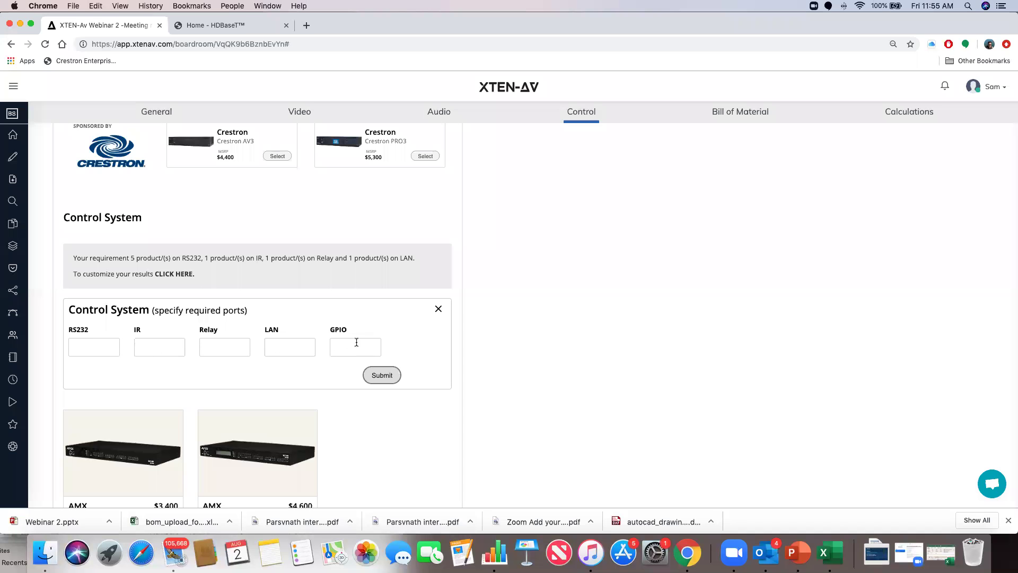
left_click(436, 312)
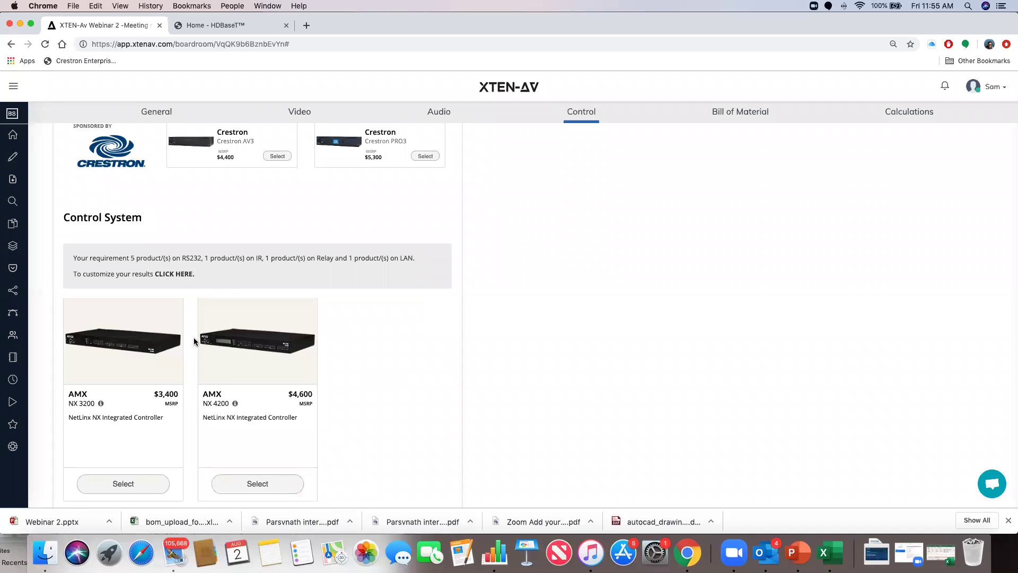
Select the AMX NX 3200 integrated controller and add it to the BOM.
scroll(193, 340, "down", 1)
scroll(193, 339, "down", 3)
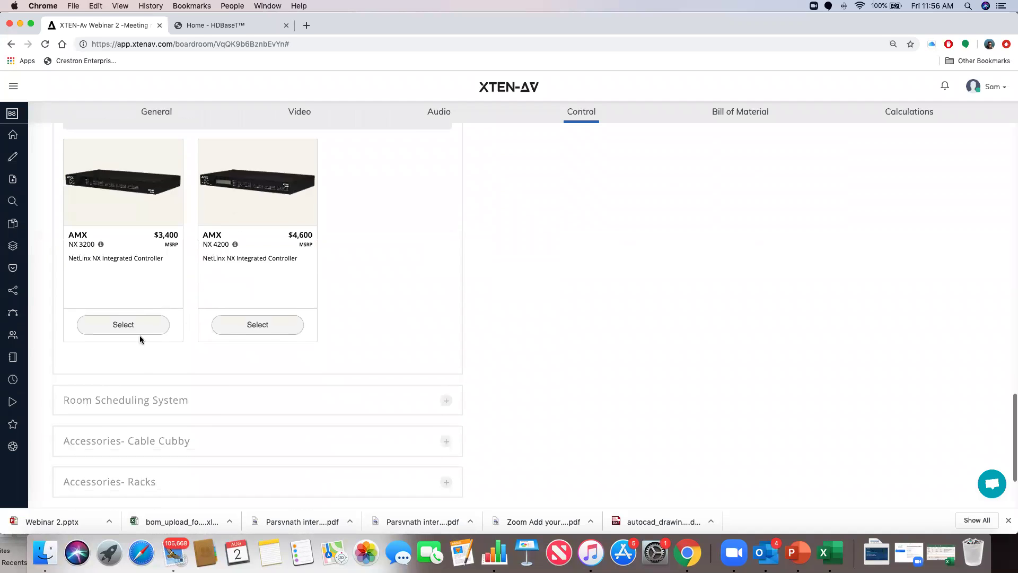
left_click(112, 317)
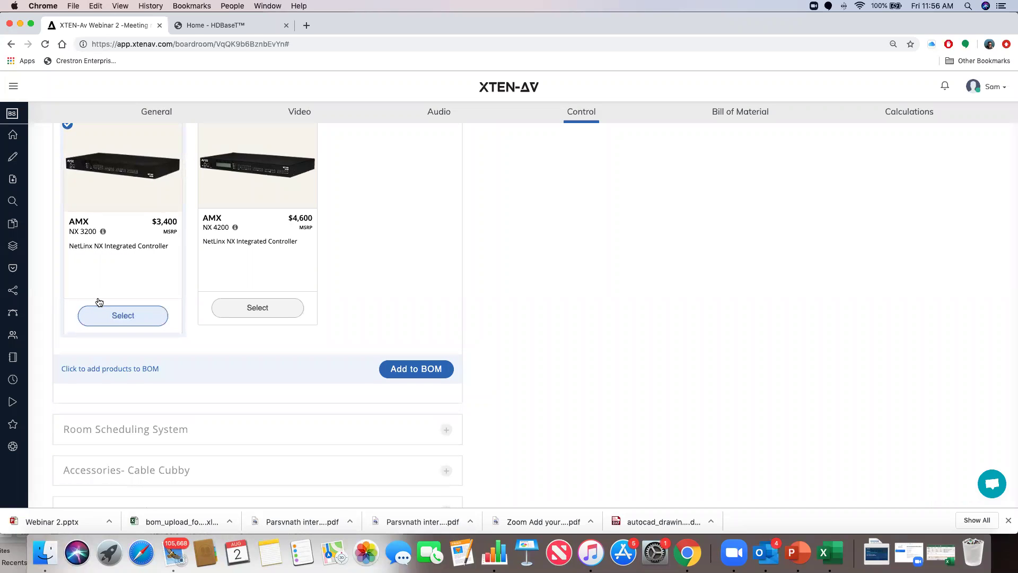
left_click(417, 369)
Choose the AMX MXD-1001 10.1" wall mount touch panel and add it to the BOM.
scroll(348, 355, "down", 4)
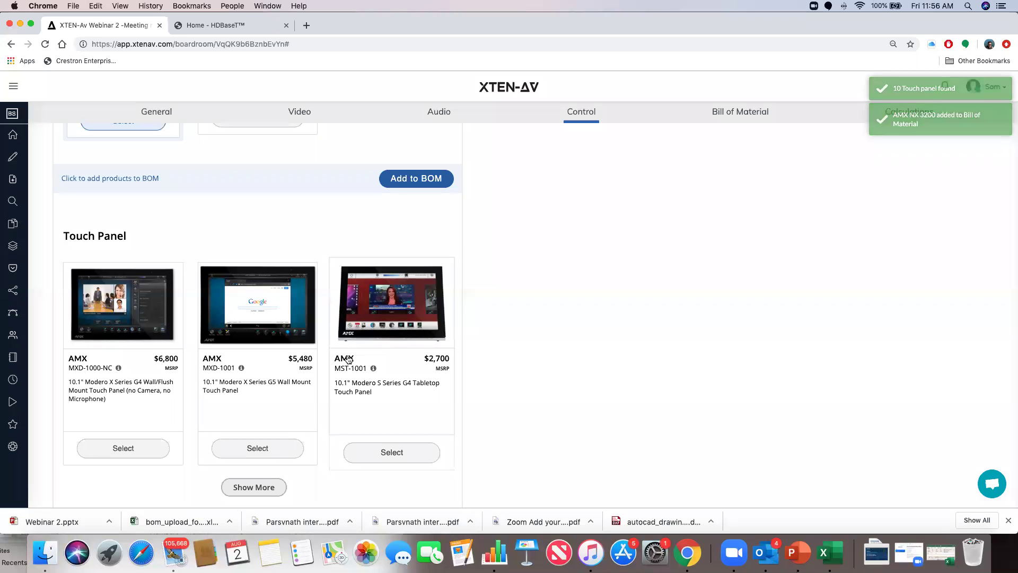
scroll(284, 286, "up", 5)
scroll(282, 283, "up", 4)
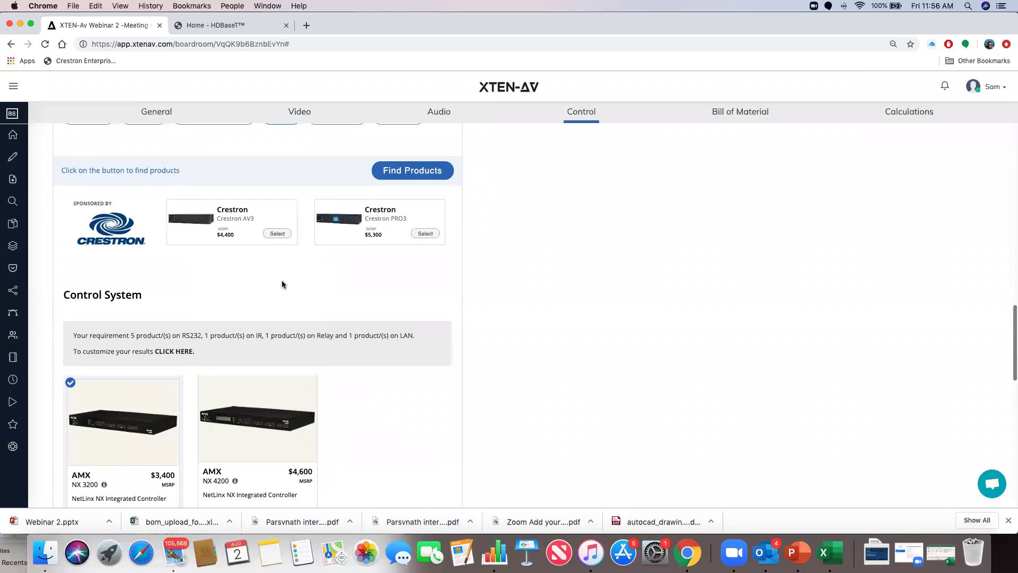
scroll(282, 283, "down", 4)
scroll(282, 283, "down", 1)
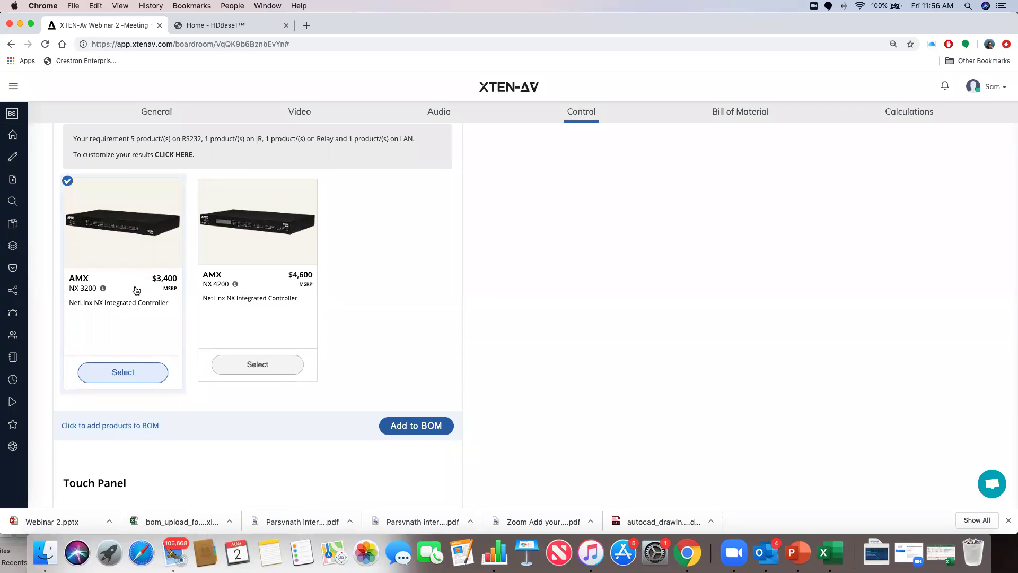
scroll(136, 290, "down", 5)
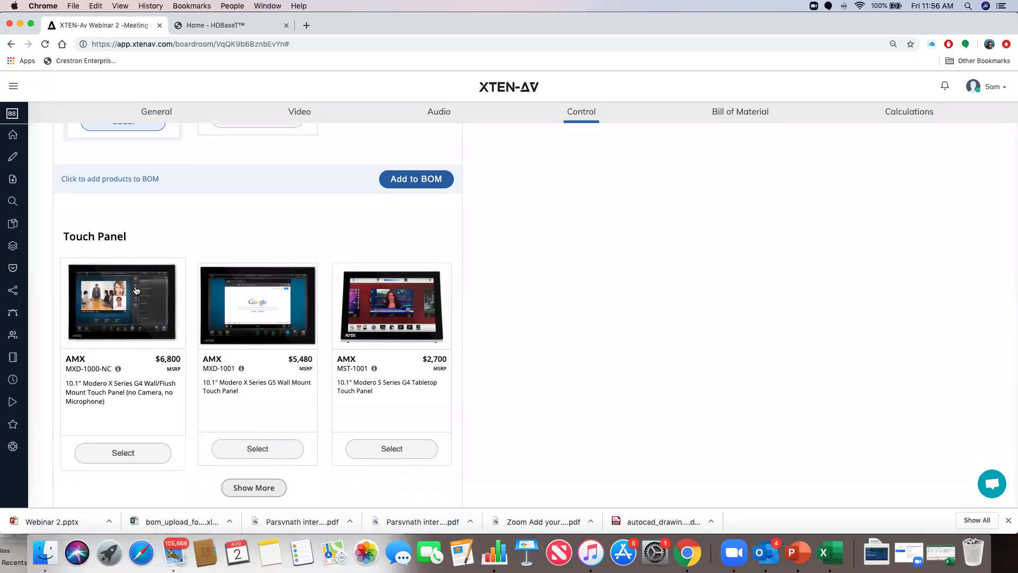
left_click(257, 453)
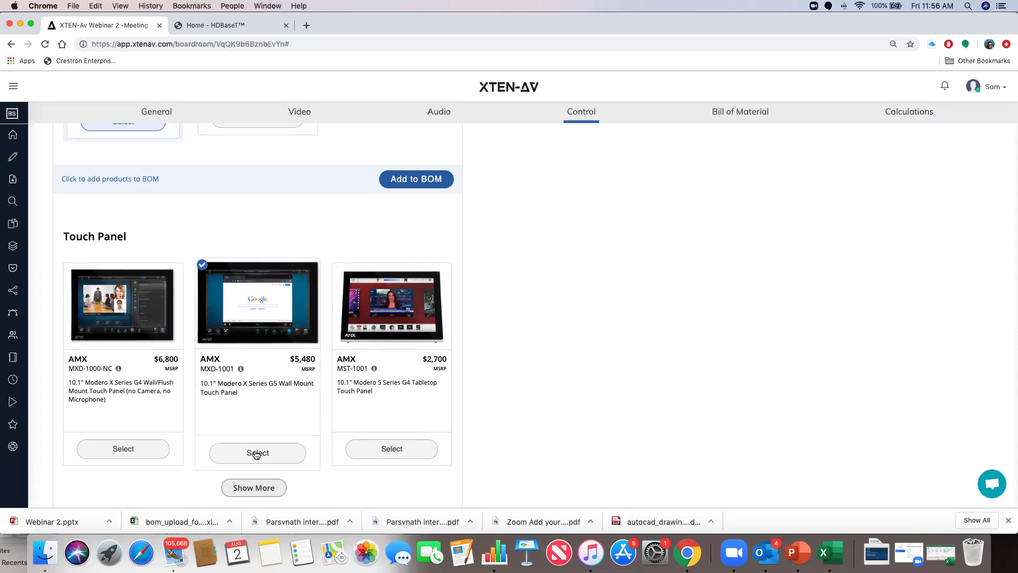
scroll(258, 427, "down", 4)
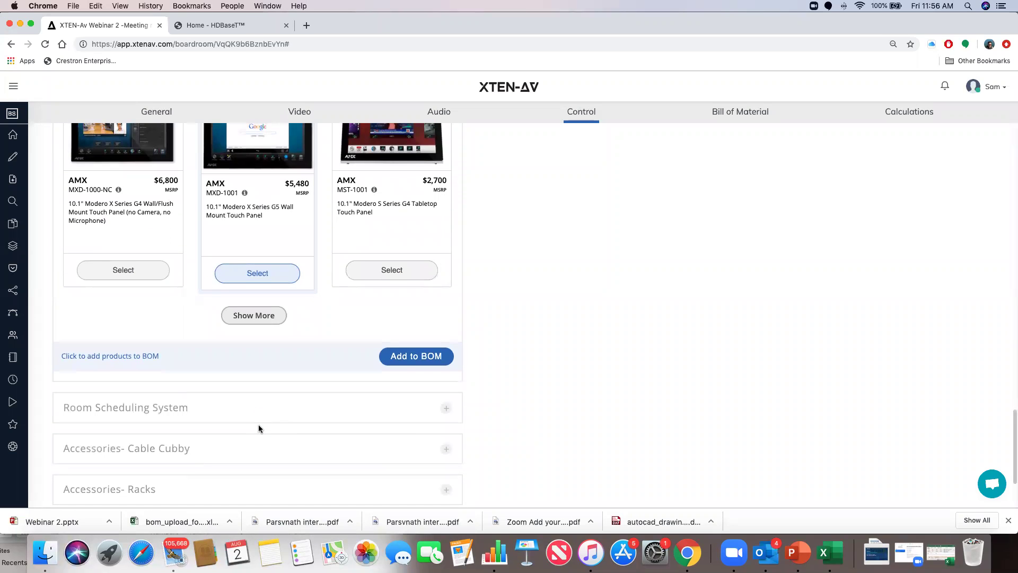
left_click(413, 358)
Request a room scheduling system, set its brand to AMX, and find matching products.
left_click(65, 235)
left_click(112, 318)
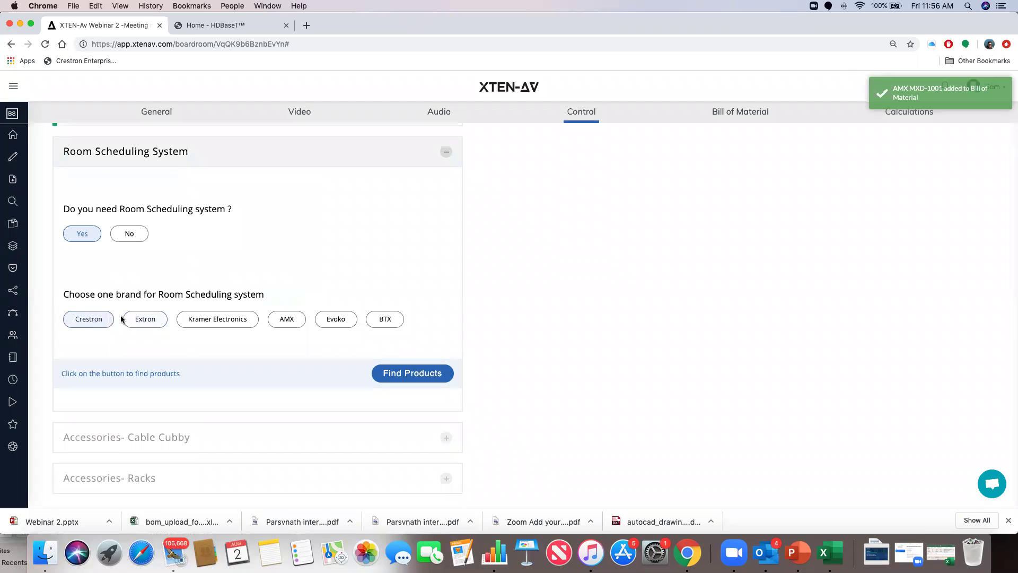
left_click(287, 318)
left_click(386, 374)
Select the AMX MD-1002 Acendo Book scheduling touch panel, set its quantity to 1 and add it to the BOM.
scroll(247, 364, "down", 5)
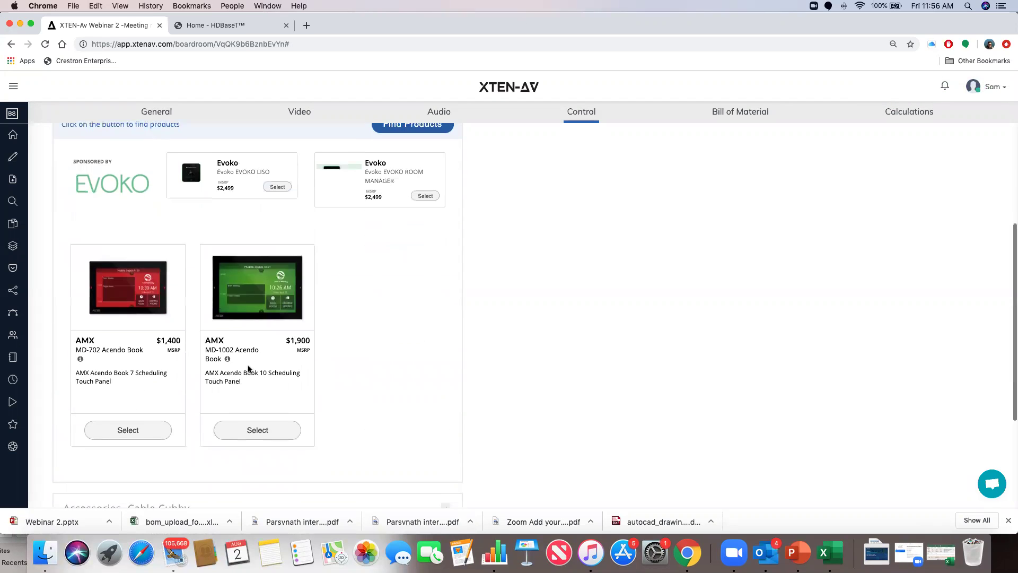
left_click(257, 402)
scroll(373, 364, "down", 2)
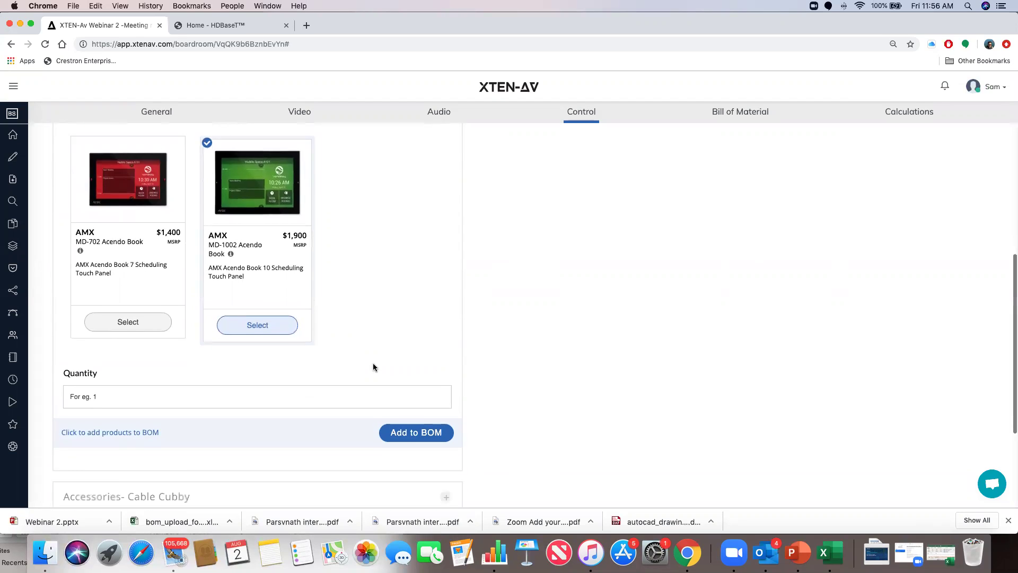
scroll(373, 367, "down", 2)
type("1")
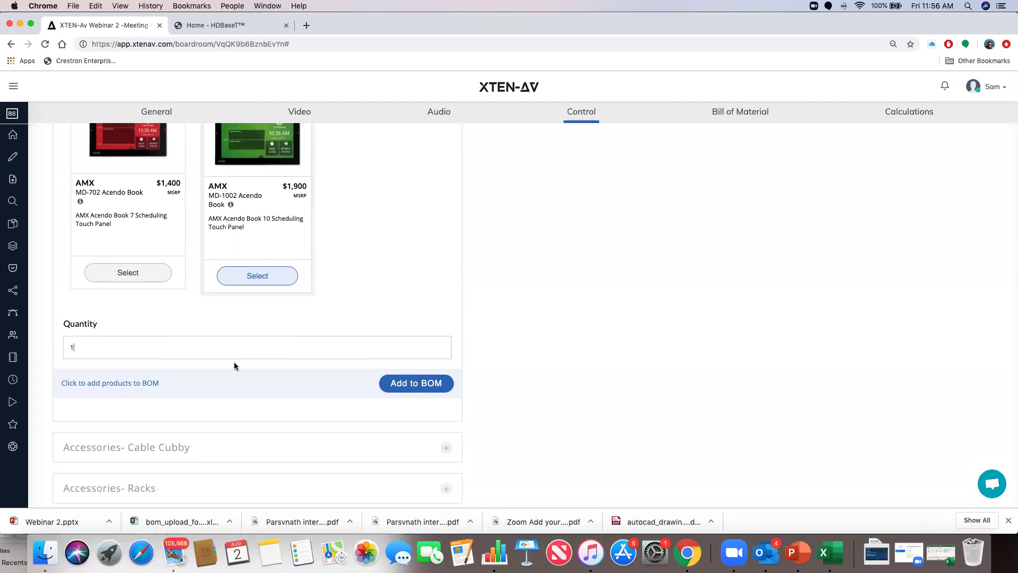
left_click(416, 386)
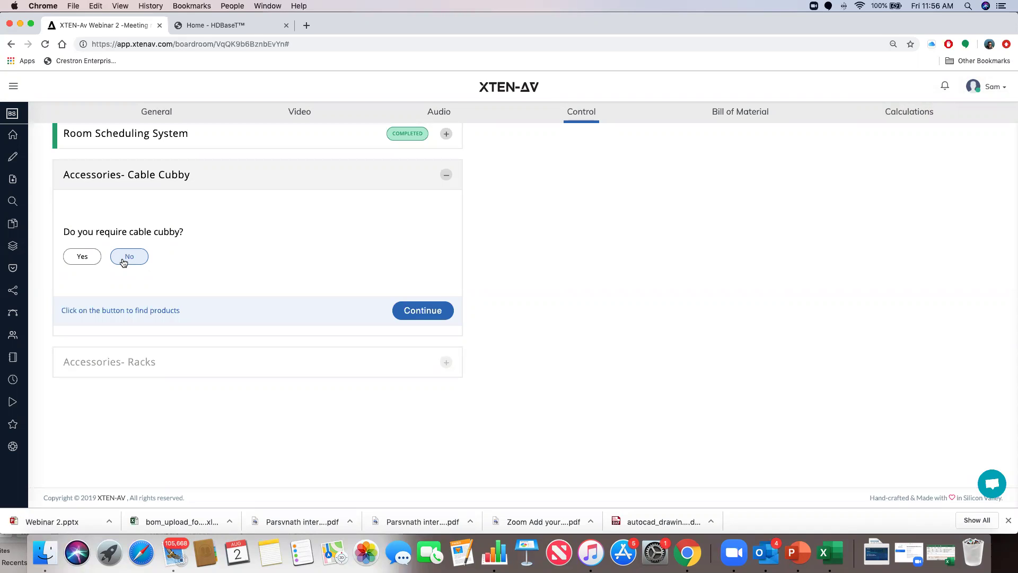
Request 2 cable cubbies with retractors, set Extron as the preferred brand, and find matching products.
left_click(79, 257)
scroll(98, 249, "down", 2)
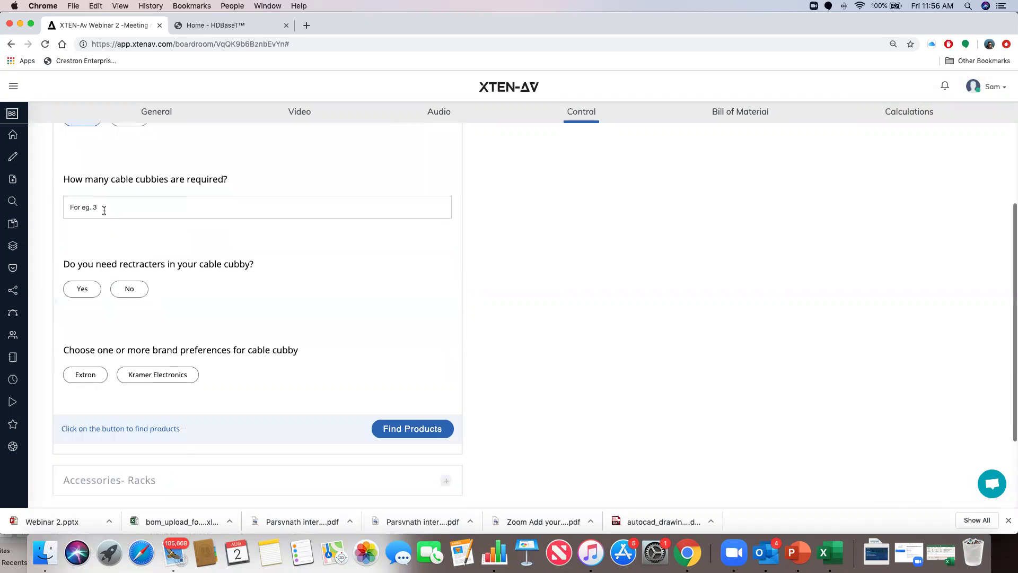
left_click(134, 290)
left_click(81, 290)
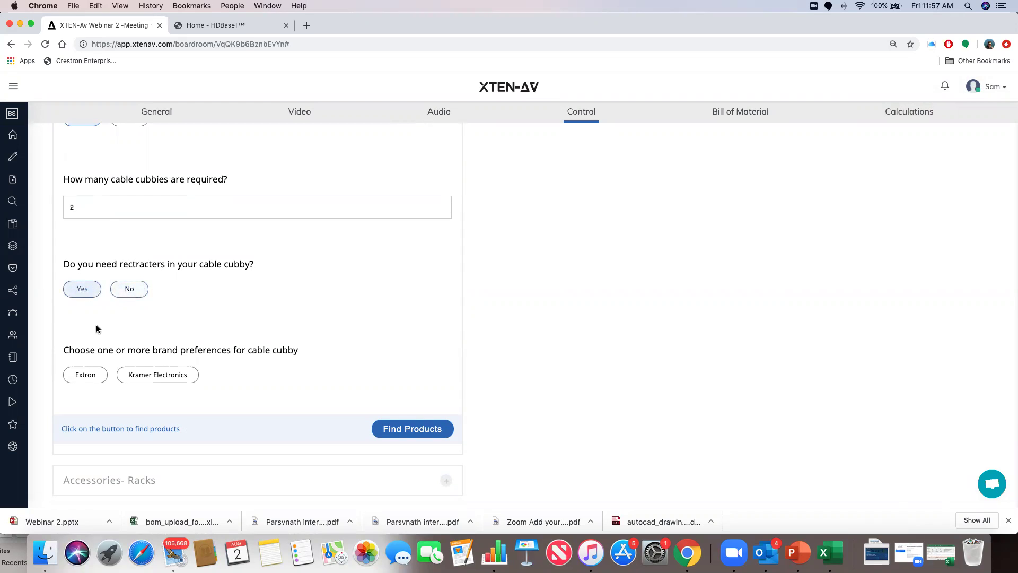
left_click(86, 374)
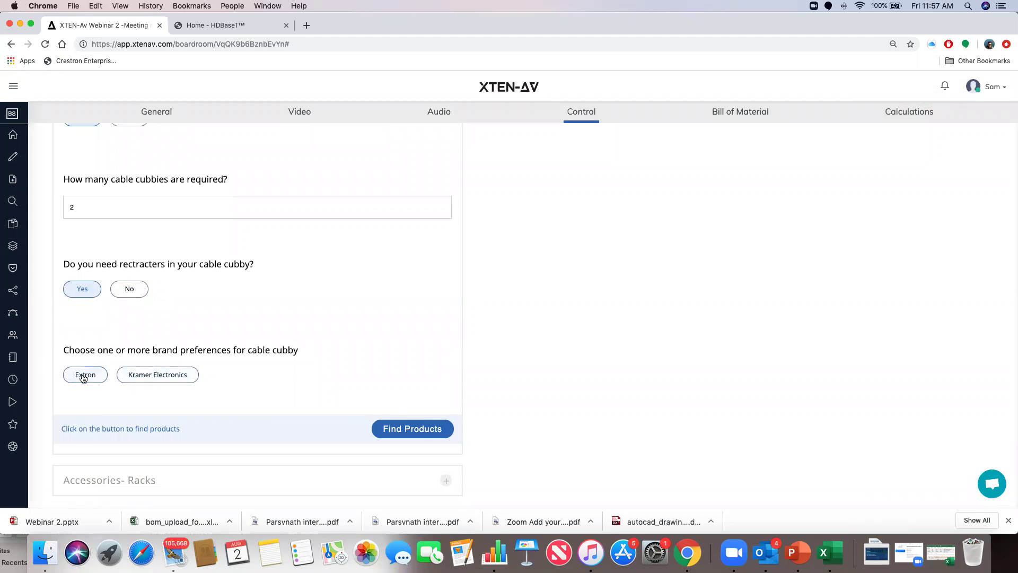
scroll(238, 338, "down", 5)
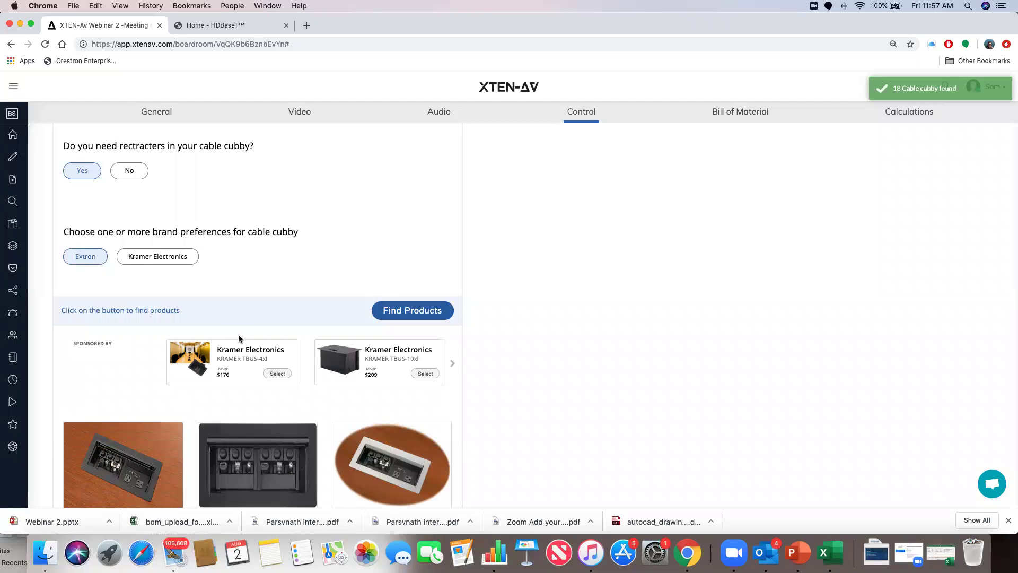
Select the black Extron Cable Cubby 1202 with US AC power module and add it to the BOM.
scroll(238, 338, "down", 10)
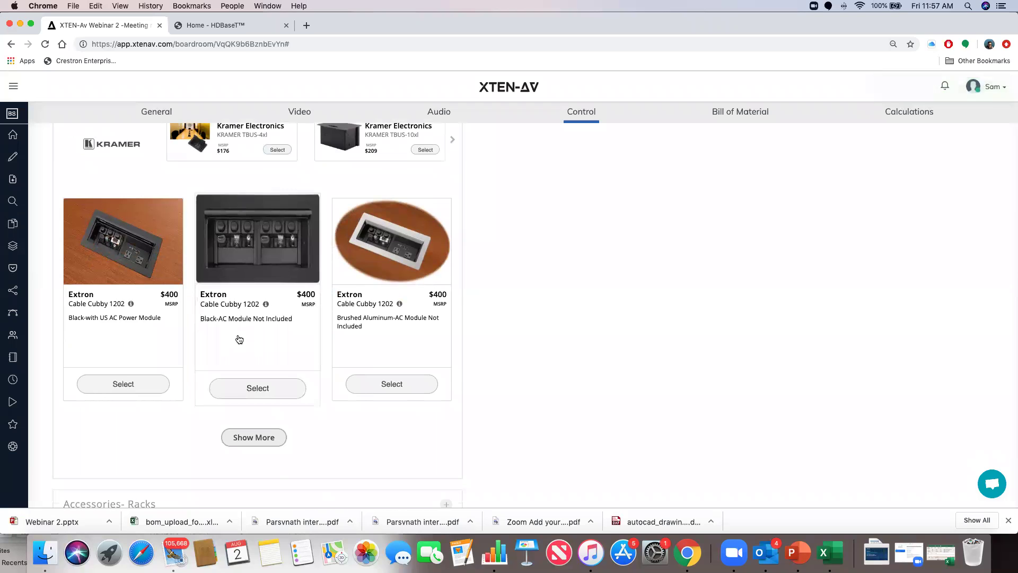
left_click(152, 386)
scroll(150, 366, "down", 4)
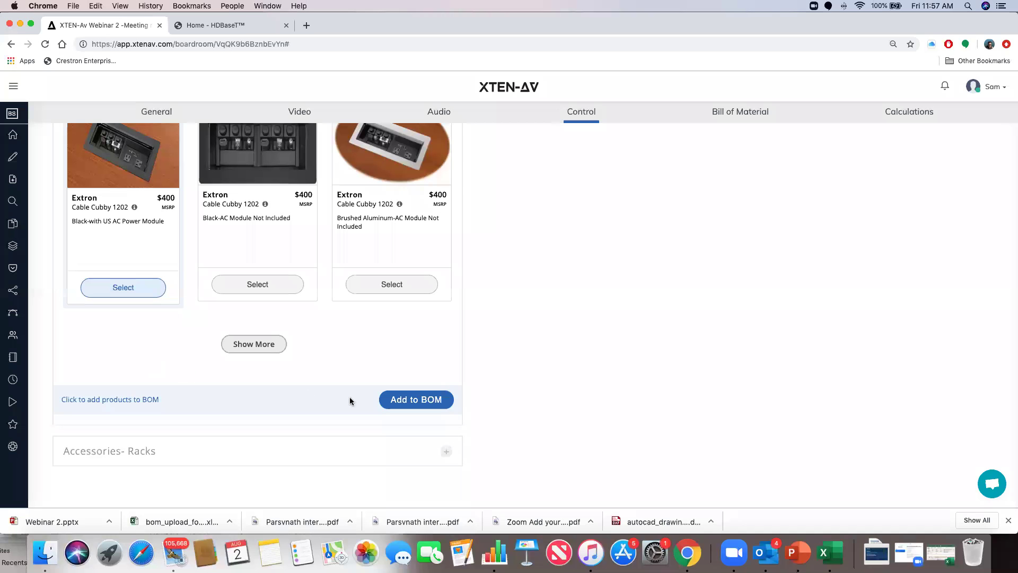
left_click(405, 399)
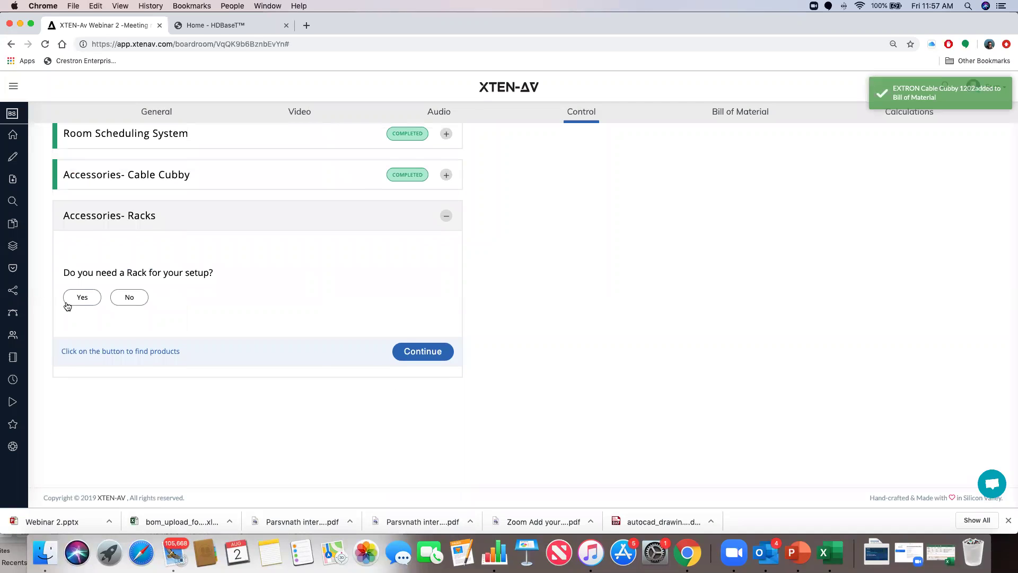
Request a rack for the setup, set its brand to AtlasIED, and find matching products.
left_click(80, 298)
left_click(163, 301)
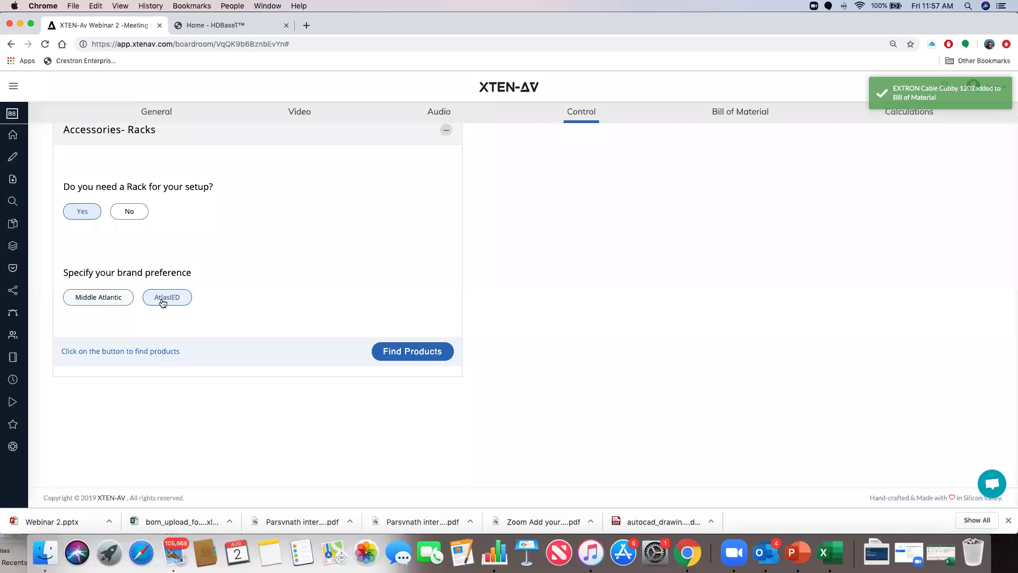
left_click(422, 350)
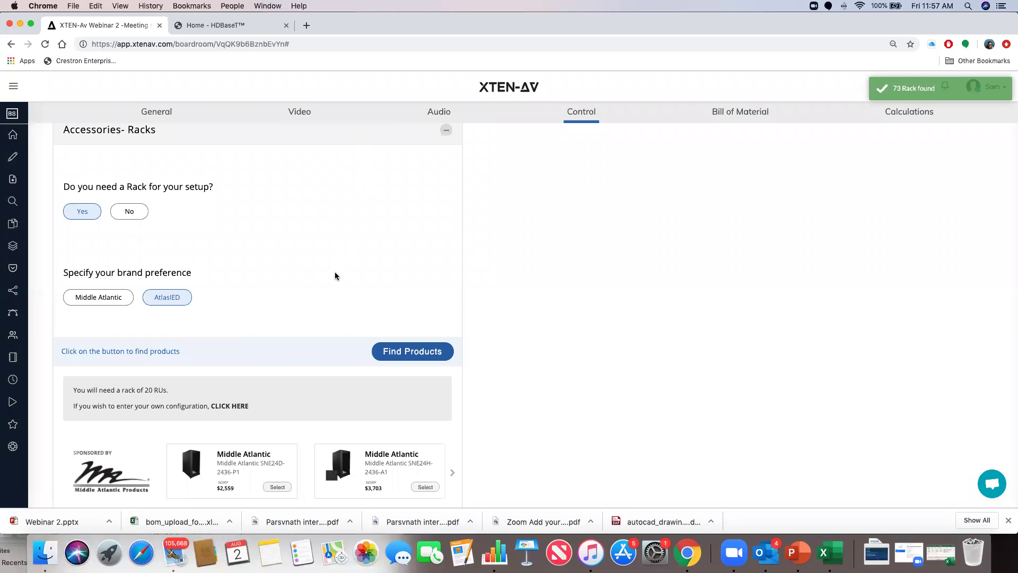
Try a custom rack configuration of 32 rack units and look over the matching racks.
scroll(276, 259, "down", 5)
scroll(201, 238, "up", 1)
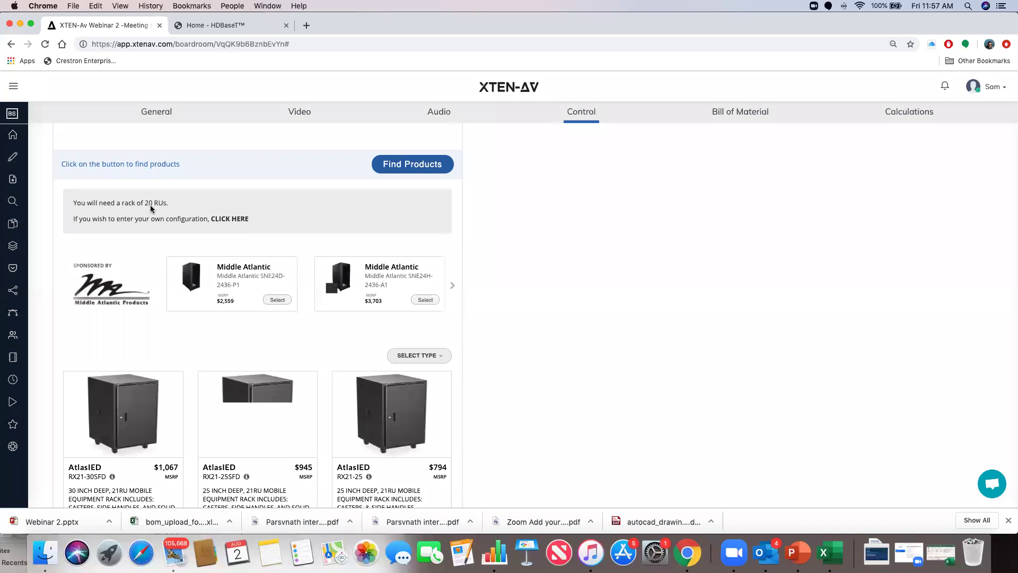
left_click(230, 219)
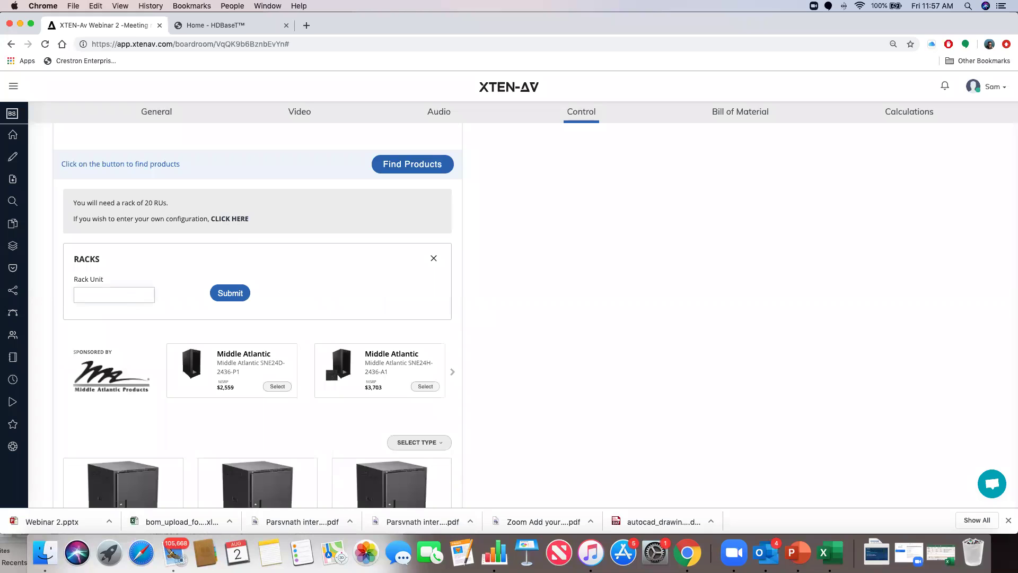
left_click(227, 297)
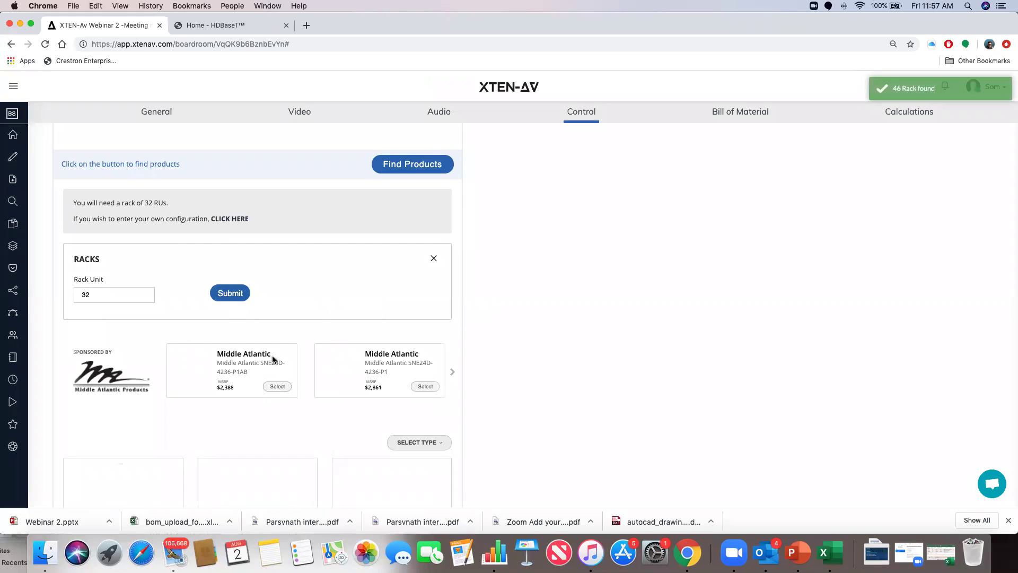
scroll(271, 360, "down", 5)
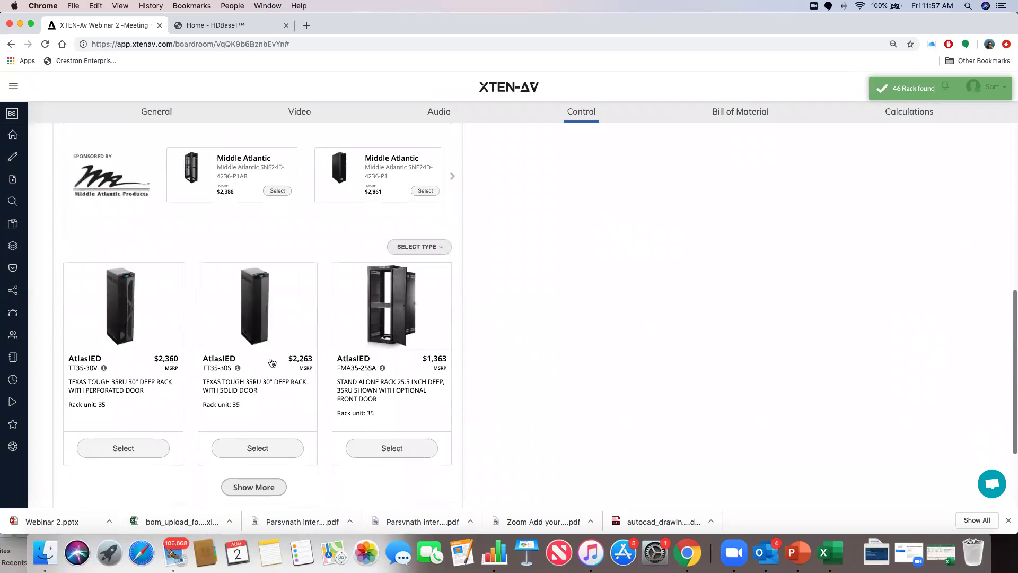
scroll(272, 362, "up", 1)
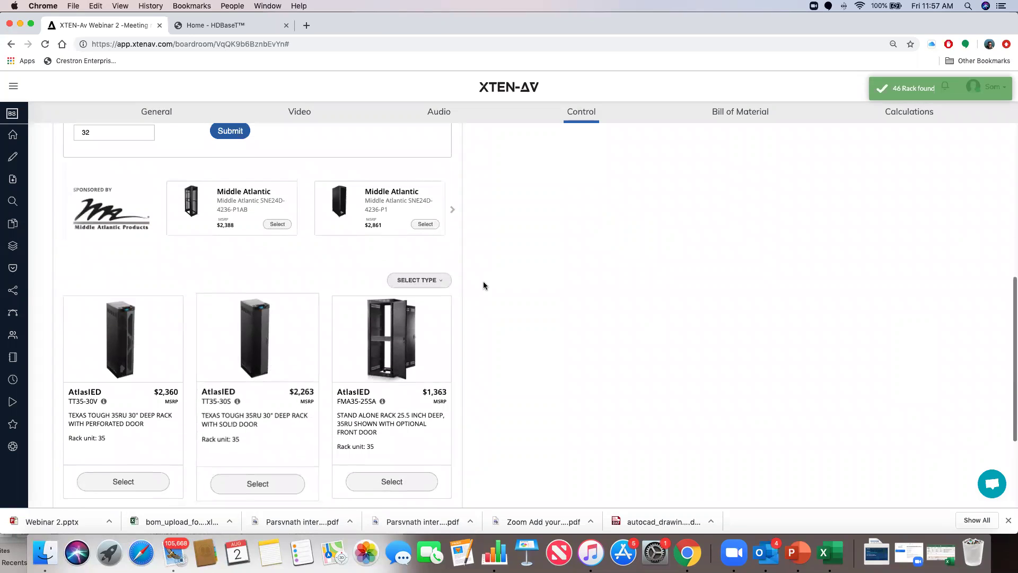
Filter the racks by the types Ceiling, Tilt-Out Racks and Floor in turn.
left_click(441, 283)
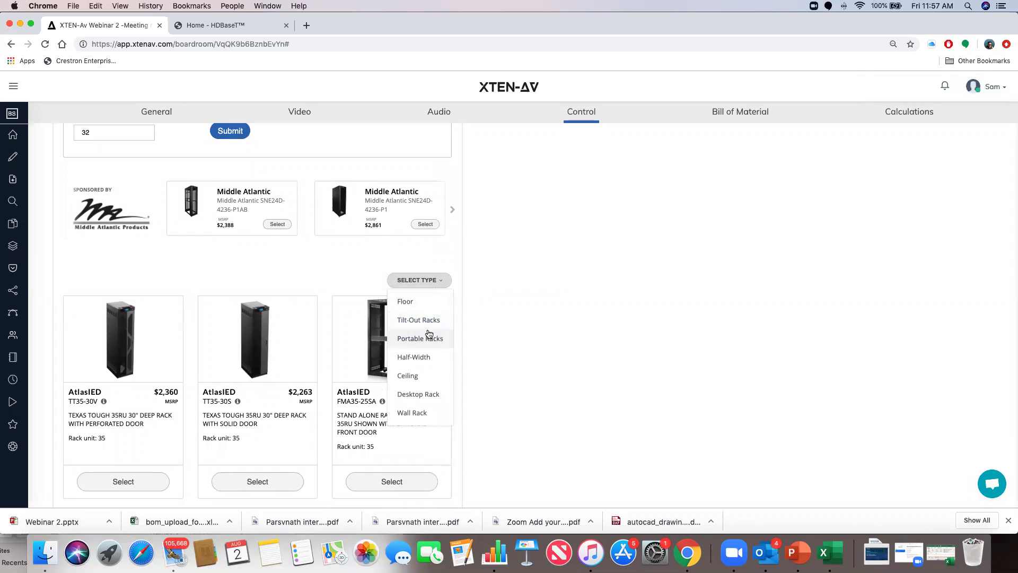
left_click(427, 376)
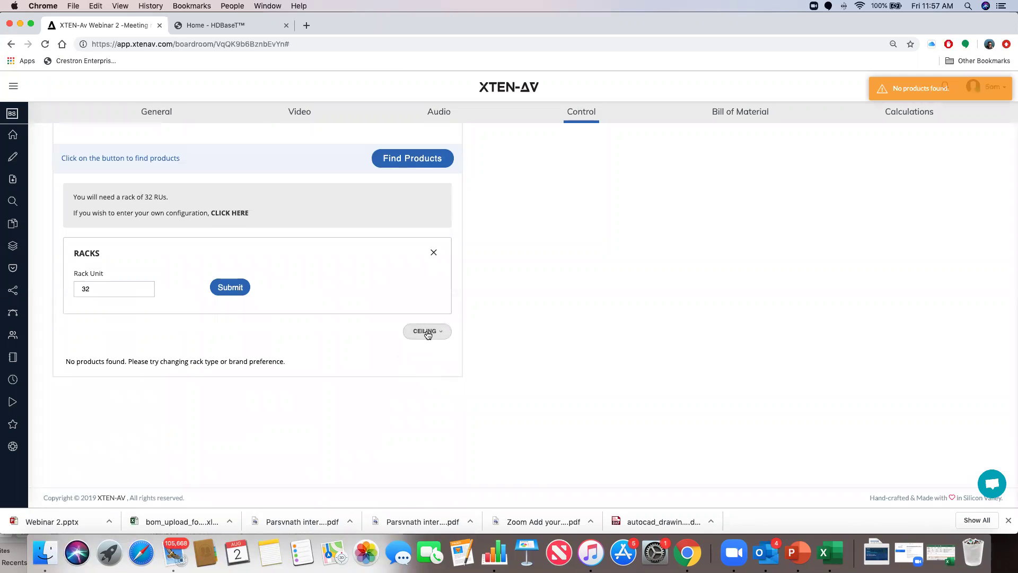
left_click(424, 331)
left_click(432, 371)
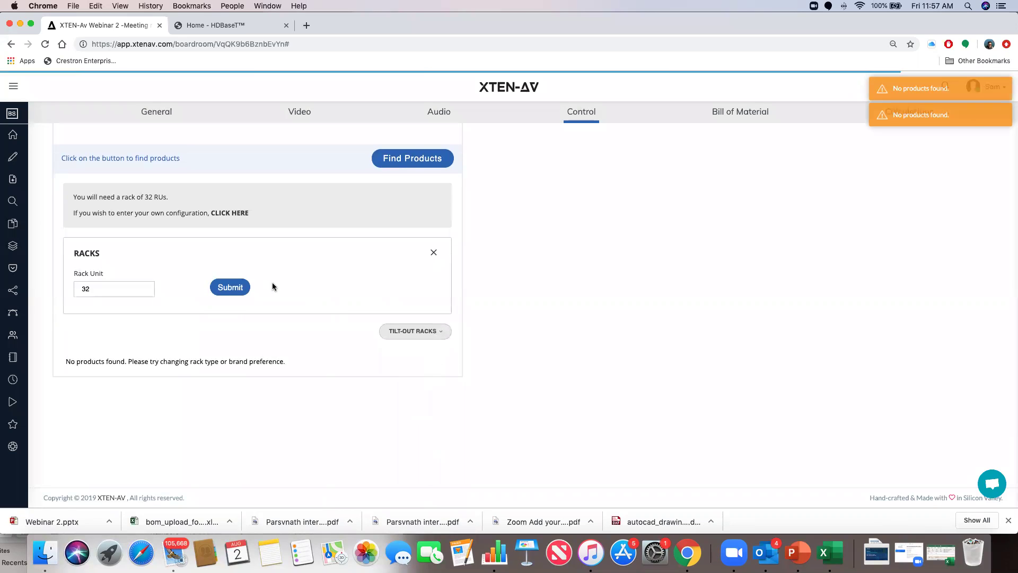
left_click(411, 332)
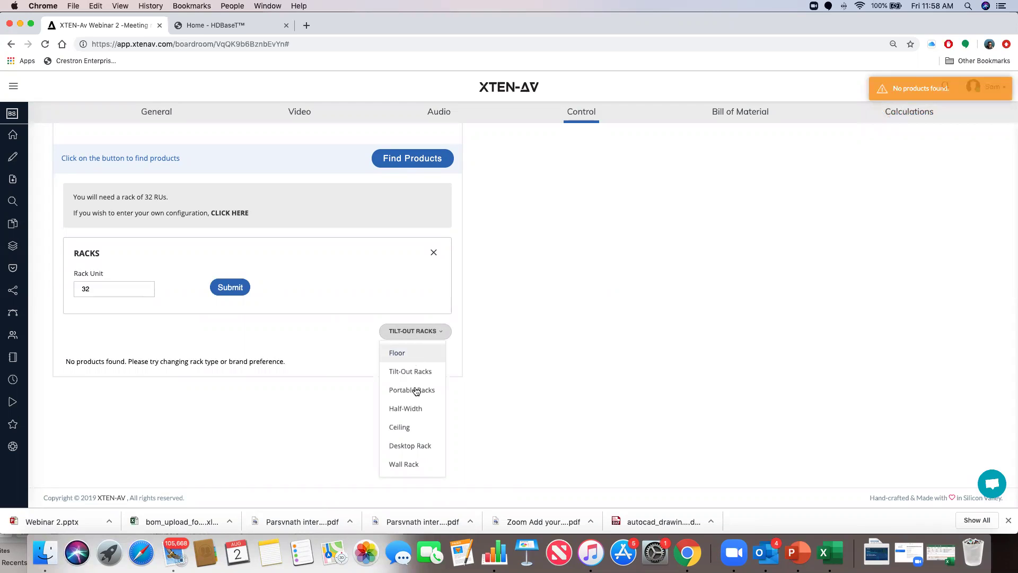
left_click(407, 354)
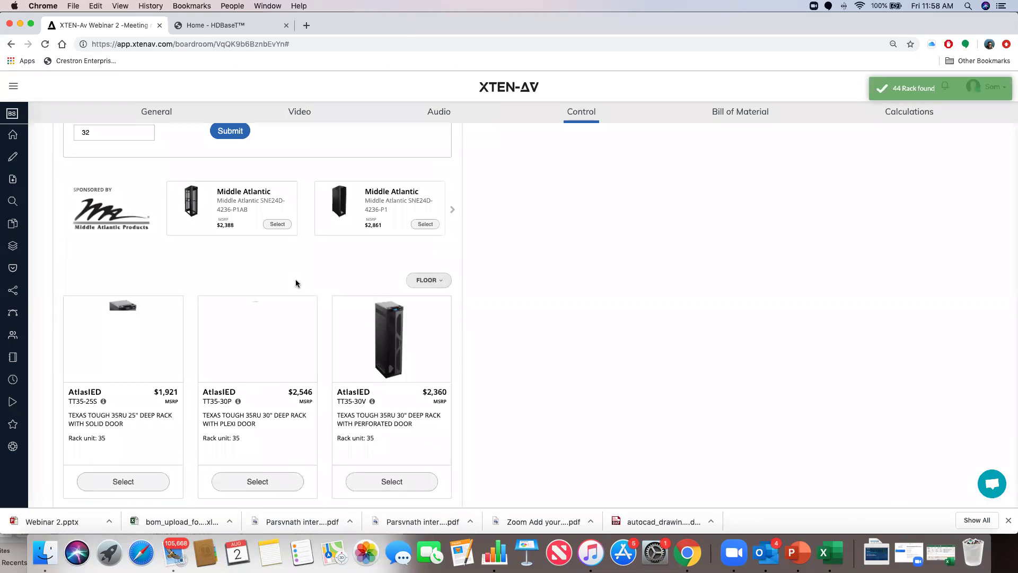
left_click(438, 278)
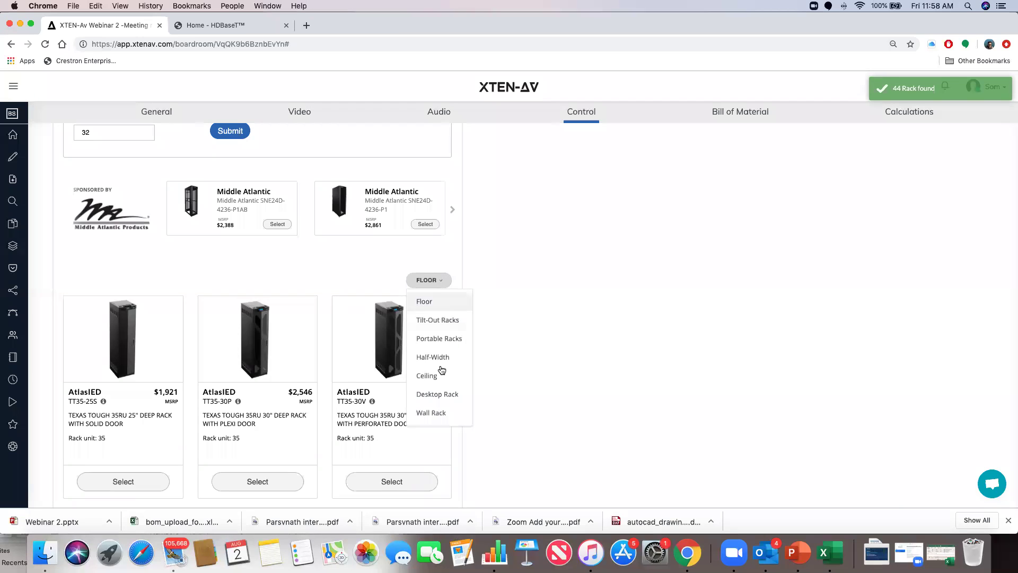
scroll(339, 270, "down", 5)
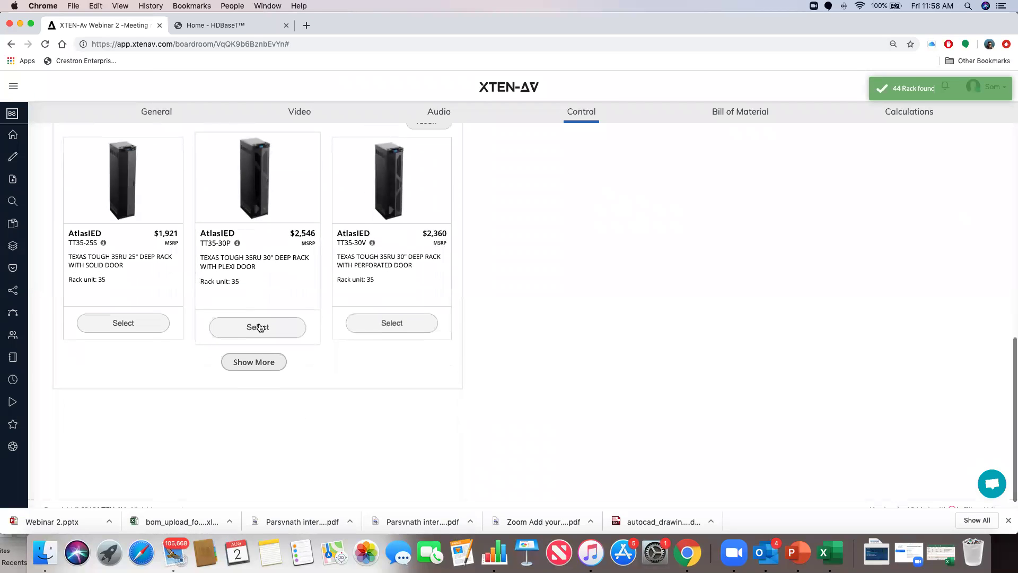
Set the custom rack size to 20 rack units and submit it.
scroll(341, 205, "up", 4)
scroll(58, 225, "up", 1)
double_click(108, 228)
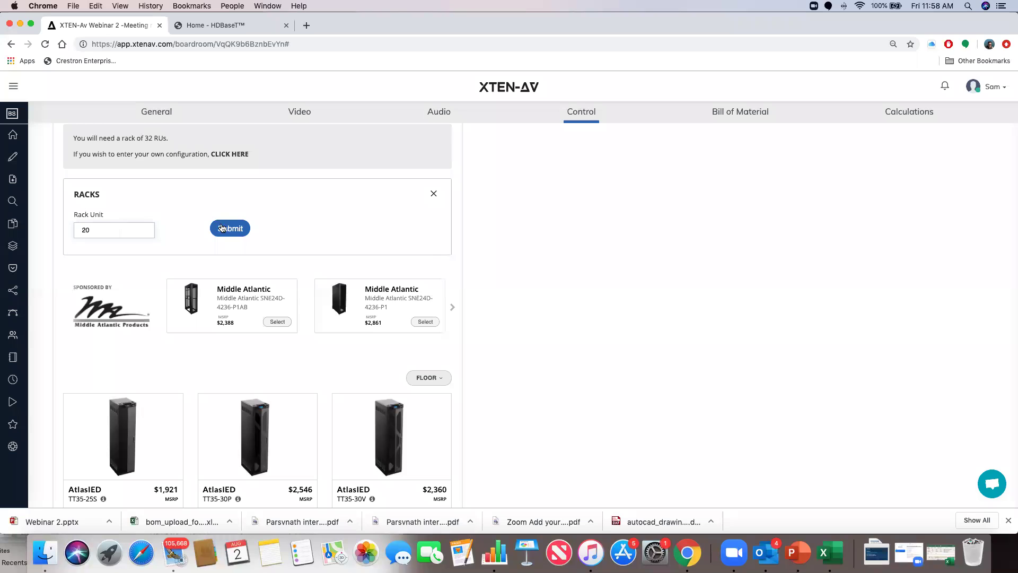
left_click(223, 228)
left_click(238, 229)
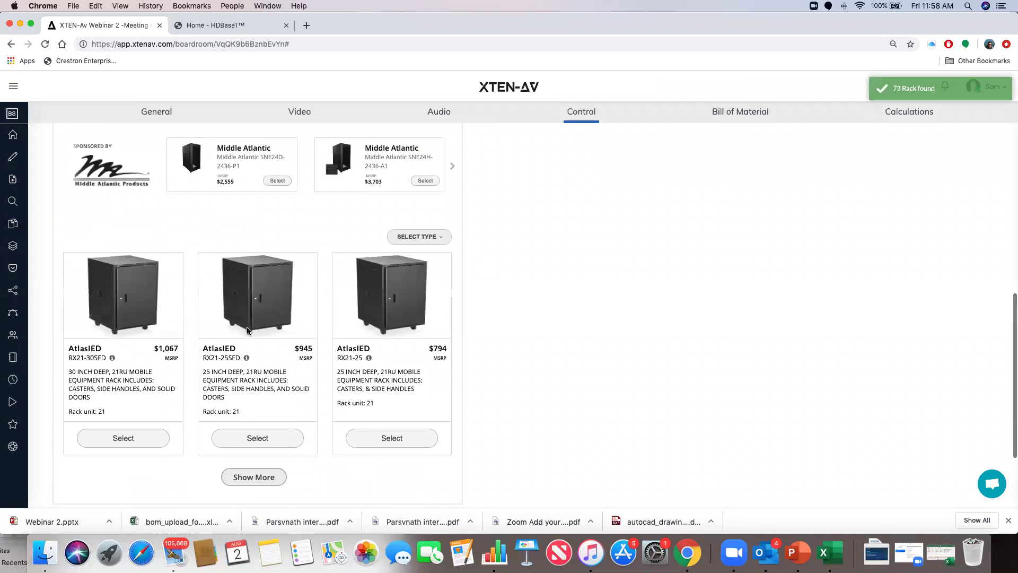
Try Middle Atlantic as the rack brand, return to AtlasIED, and find matching products again.
scroll(246, 329, "up", 2)
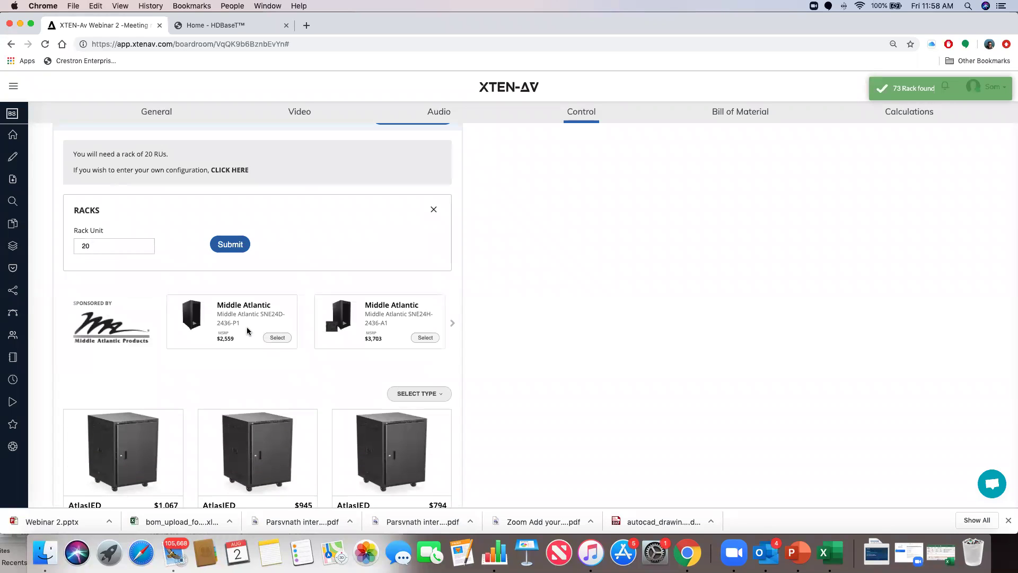
scroll(245, 313, "up", 5)
left_click(109, 297)
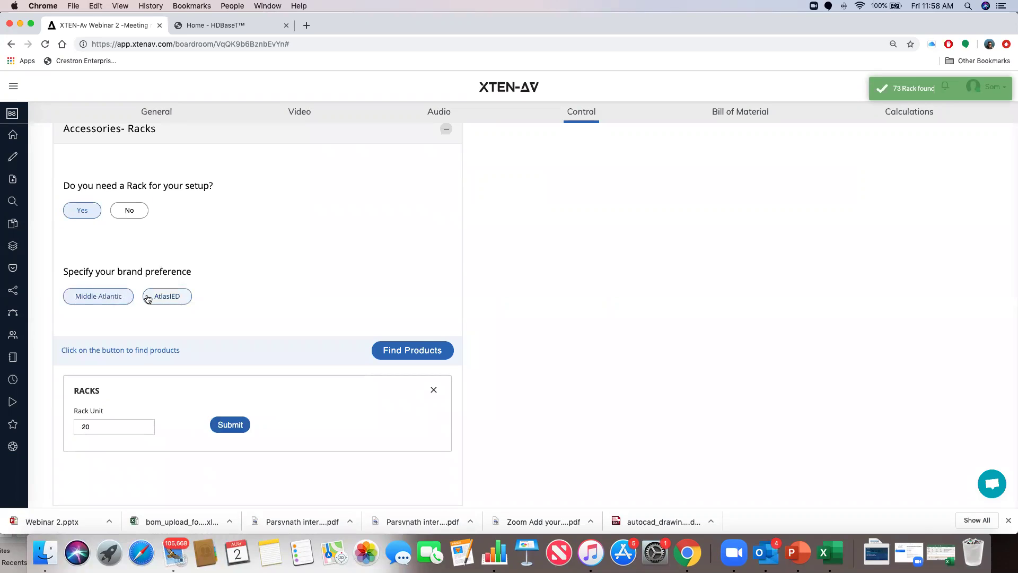
left_click(149, 298)
left_click(405, 354)
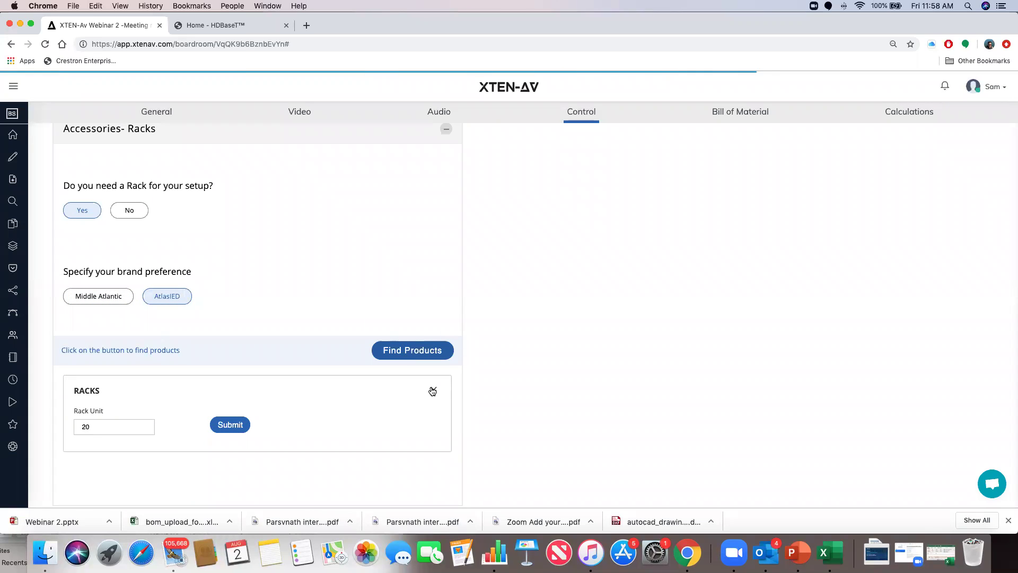
Select the AtlasIED RX21-25SFD mobile equipment rack, generate the bill of material and review its items.
scroll(348, 396, "down", 3)
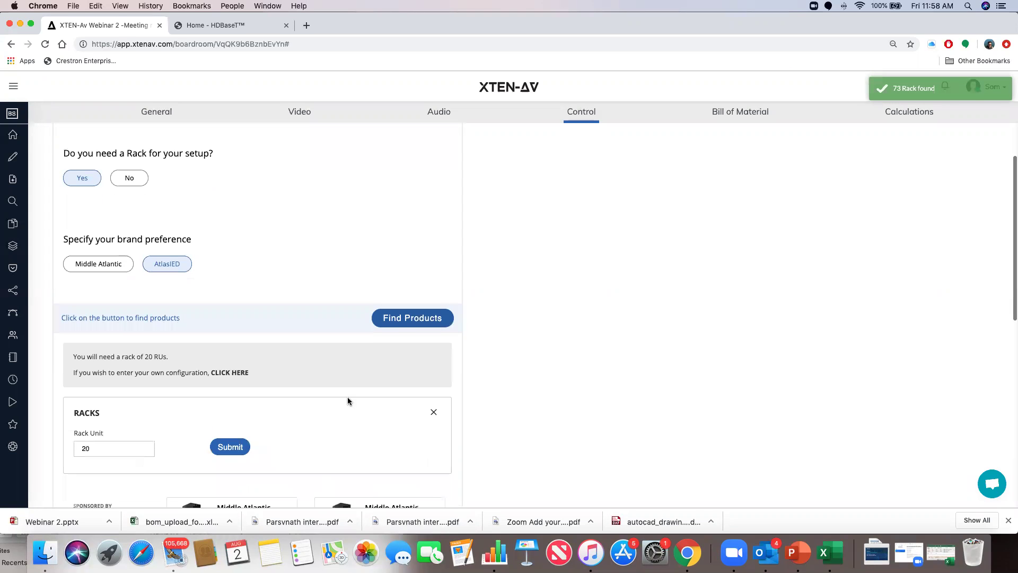
scroll(347, 396, "down", 10)
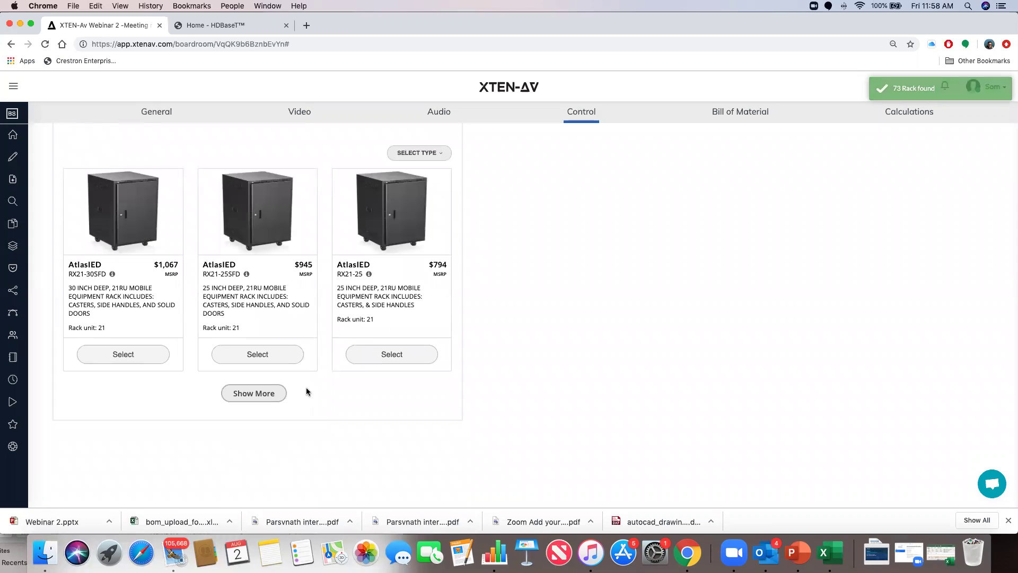
left_click(259, 354)
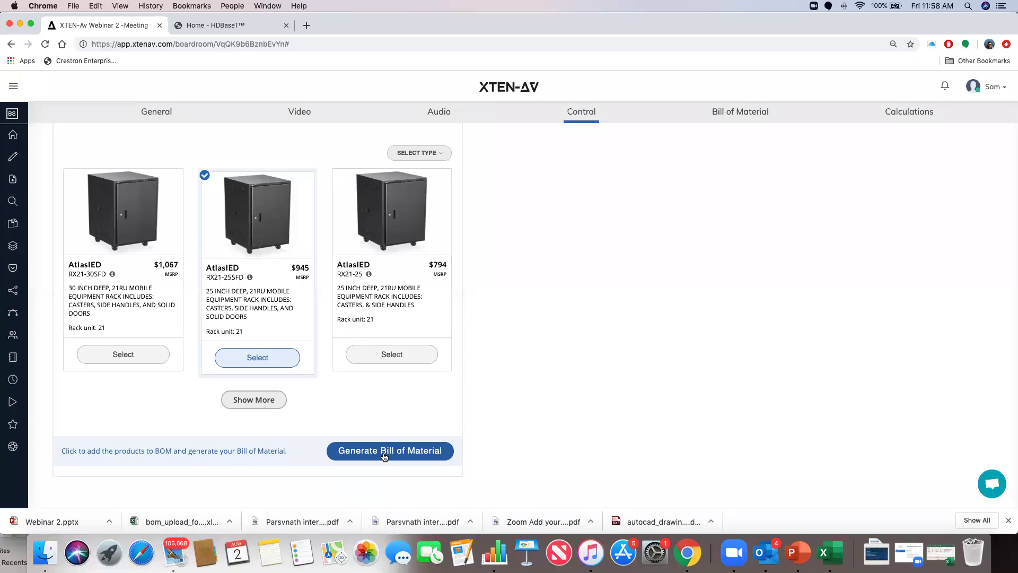
left_click(385, 450)
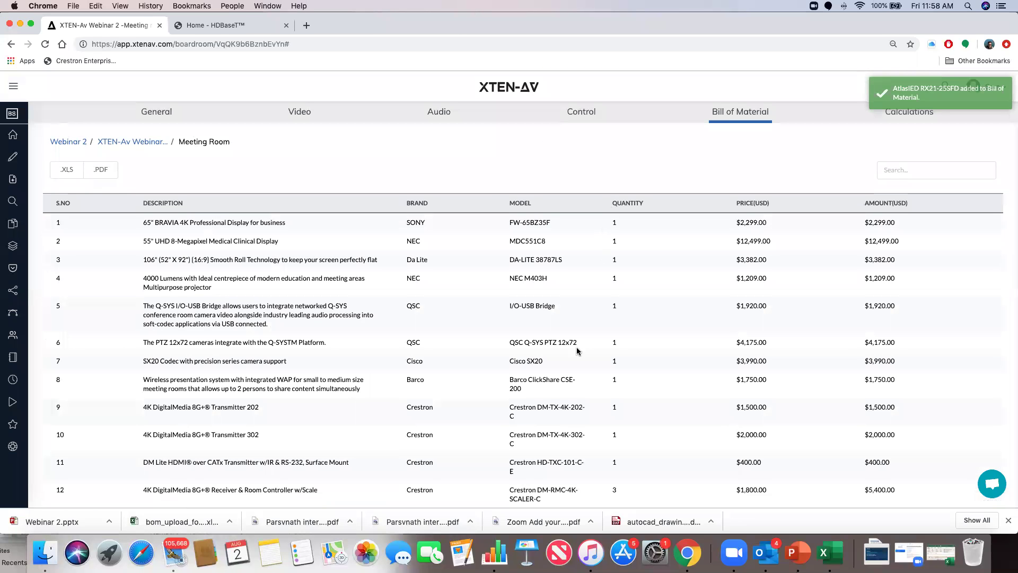
scroll(578, 349, "down", 3)
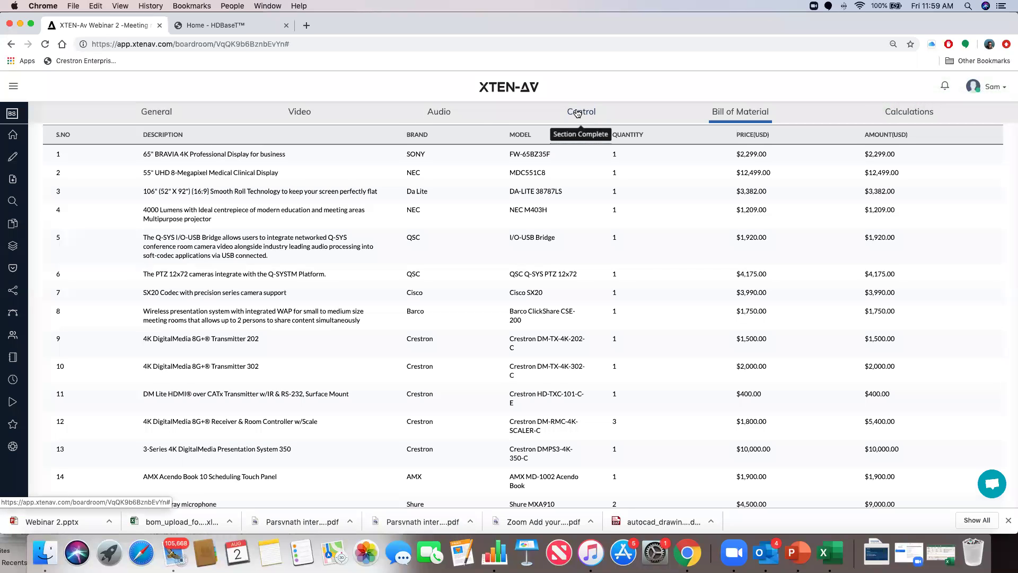
Review the completion status of the Video, Audio and Control requirement sections for the meeting room.
left_click(299, 113)
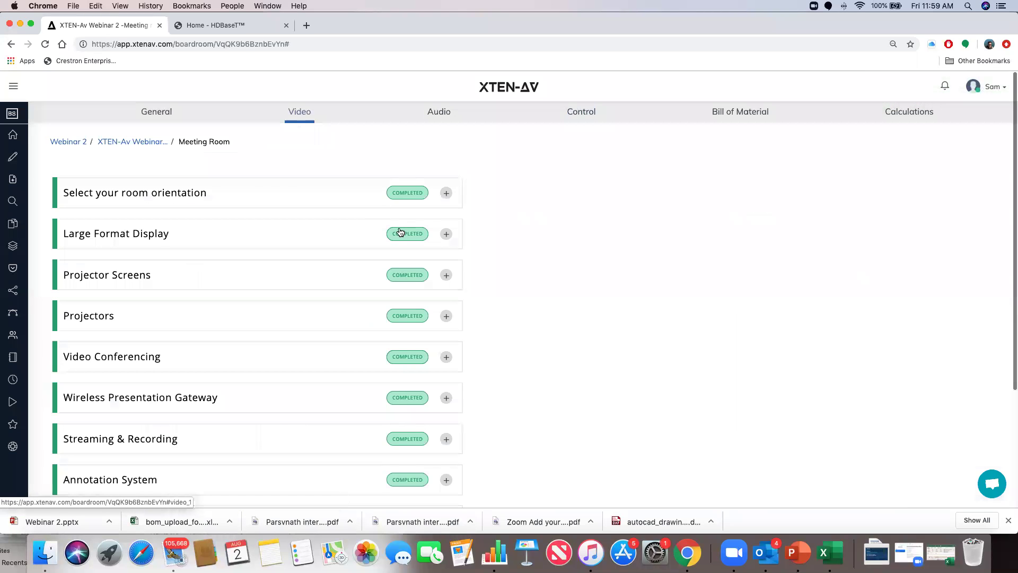
scroll(400, 232, "down", 3)
scroll(388, 167, "up", 4)
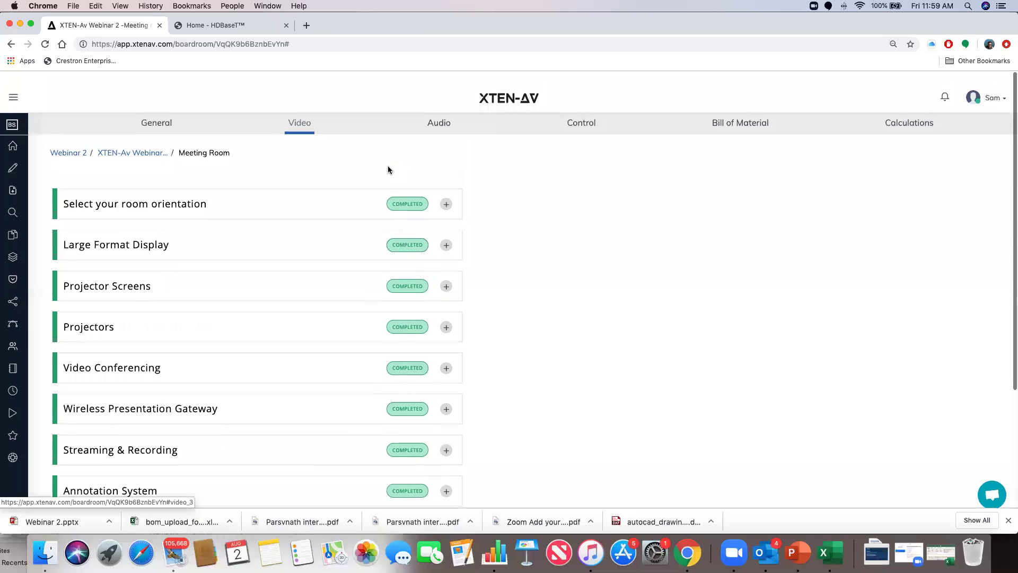
left_click(435, 113)
scroll(425, 252, "down", 2)
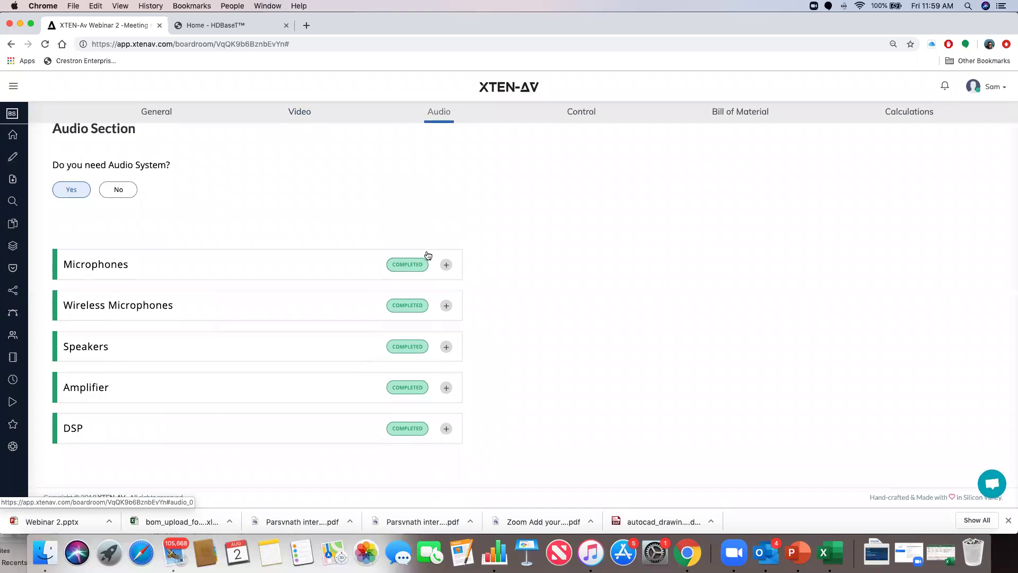
left_click(581, 113)
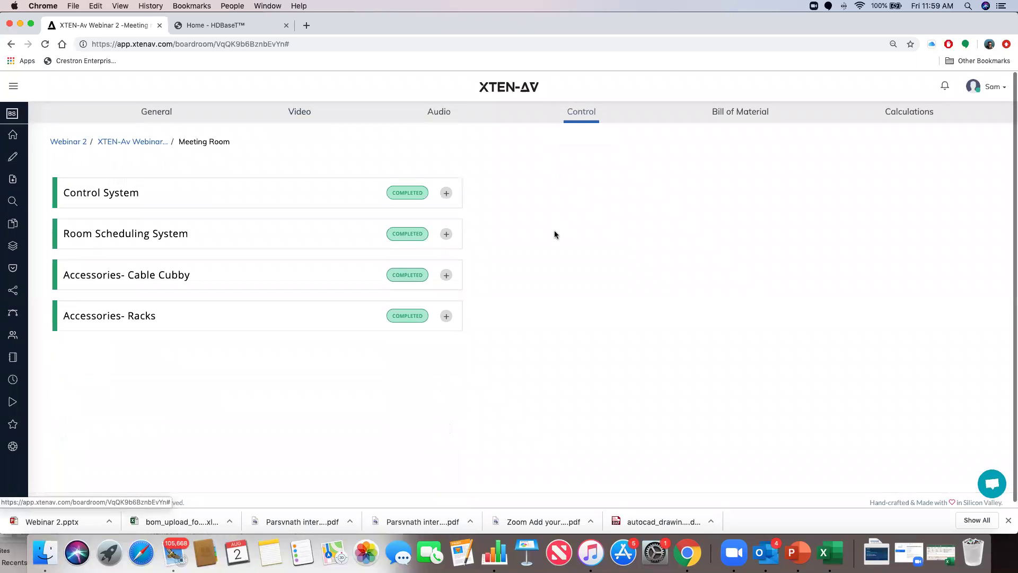
Return to the bill of material and generate the meeting room design from it.
left_click(716, 112)
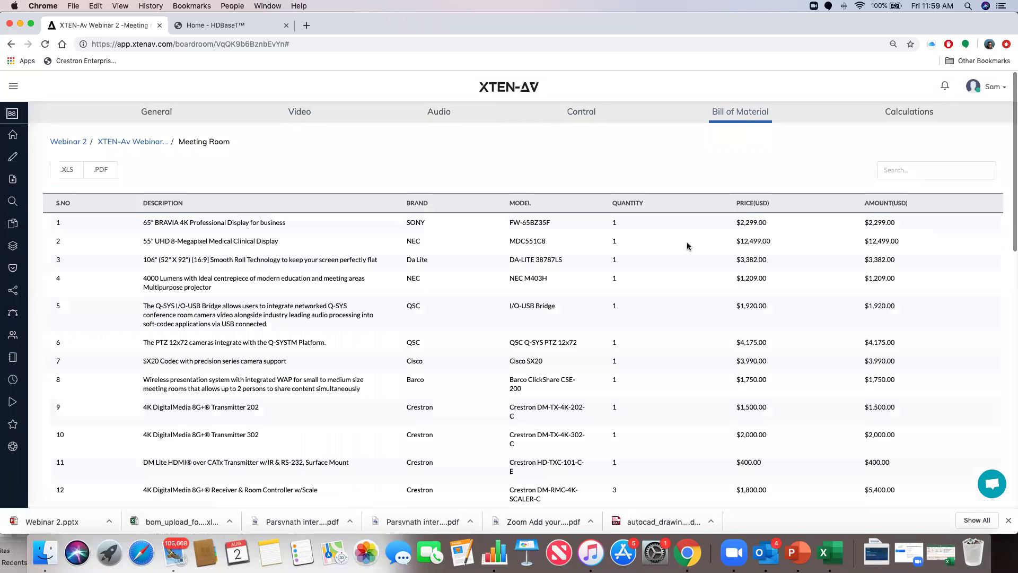
scroll(687, 245, "down", 15)
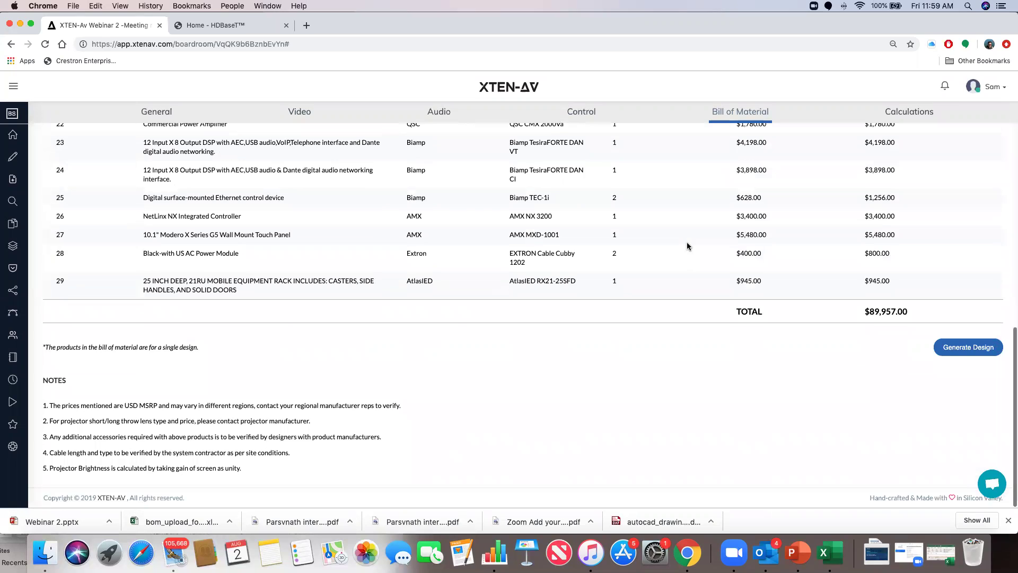
left_click(970, 346)
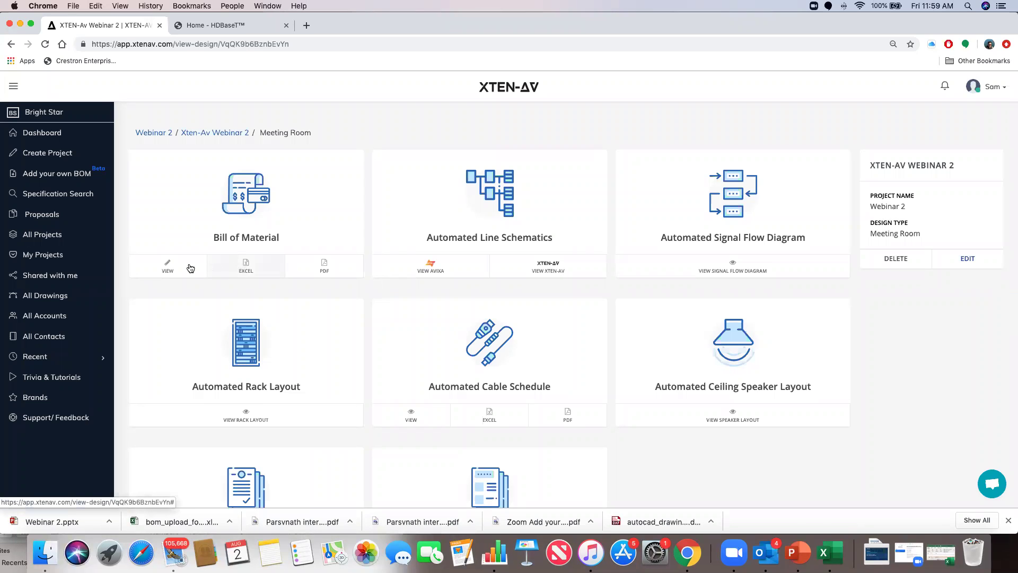
View the generated design's bill of material, switch it to its editable version and look over the items.
left_click(170, 265)
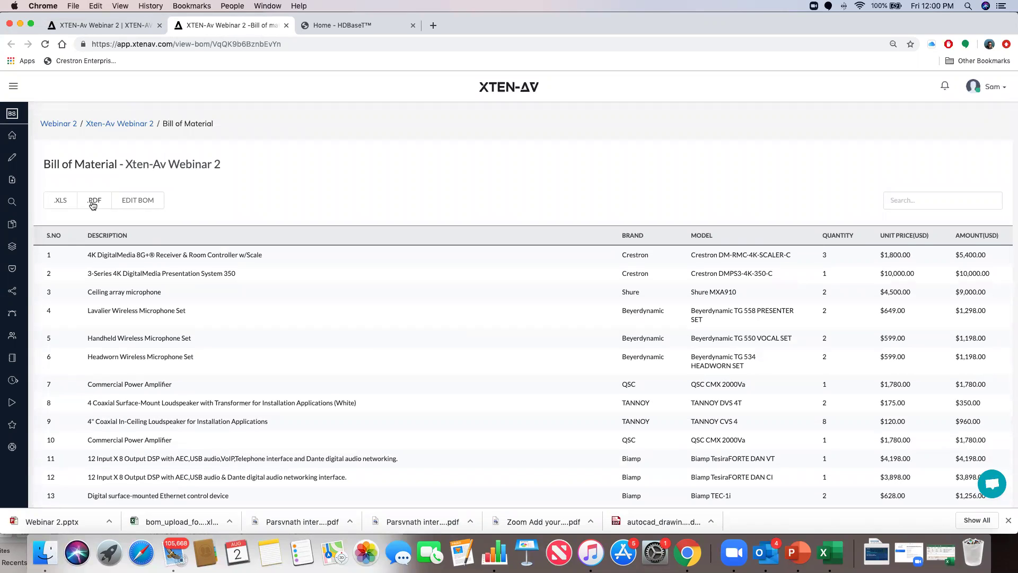
left_click(138, 200)
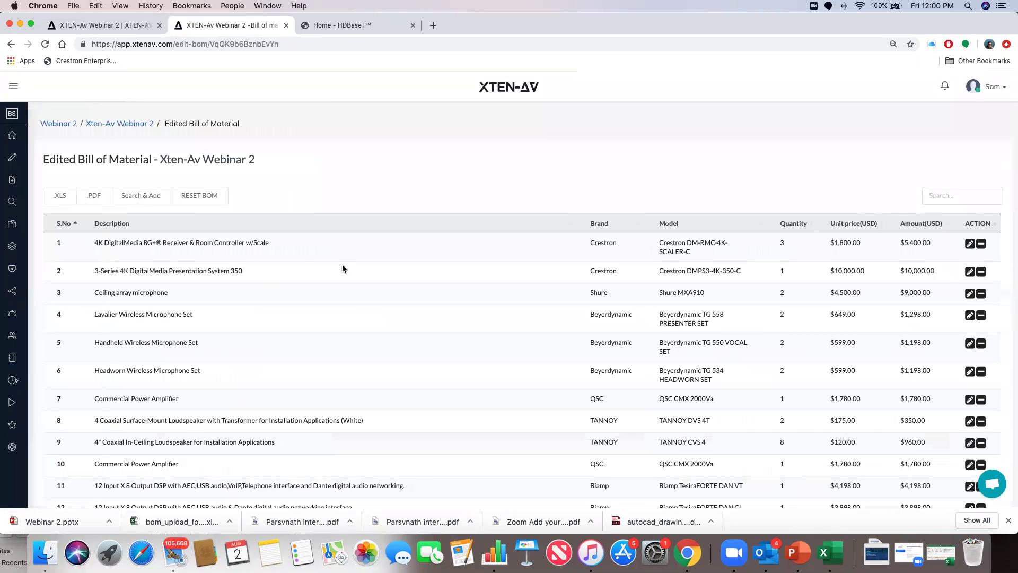
scroll(463, 269, "down", 2)
scroll(465, 272, "up", 2)
Search the product library for "tannoy" and add one TANNOY TKT102 loudspeaker at a unit price of $300 to the edited bill of material.
left_click(141, 195)
left_click(426, 144)
type("ta")
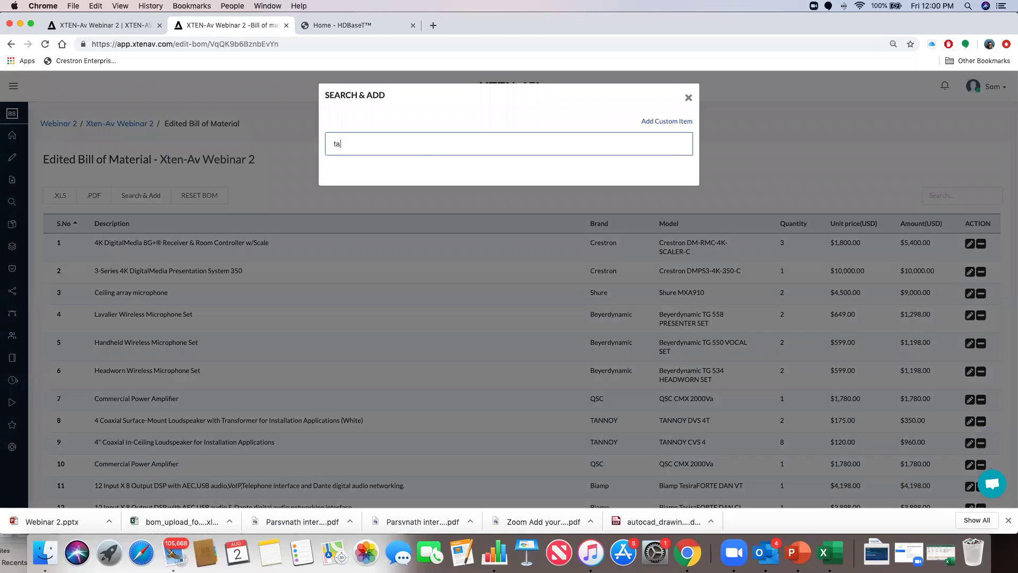
type("nnoy")
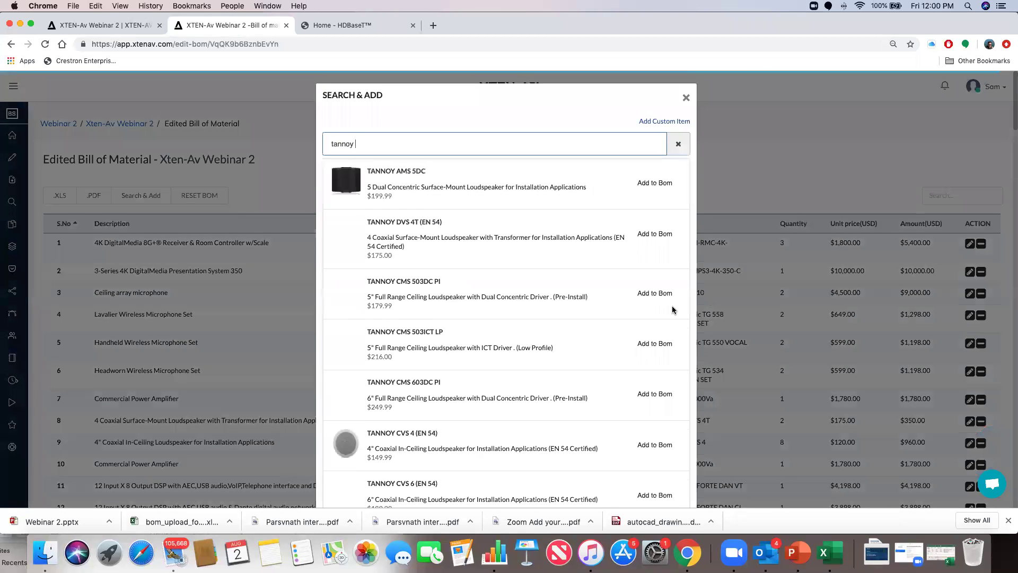
left_click(642, 185)
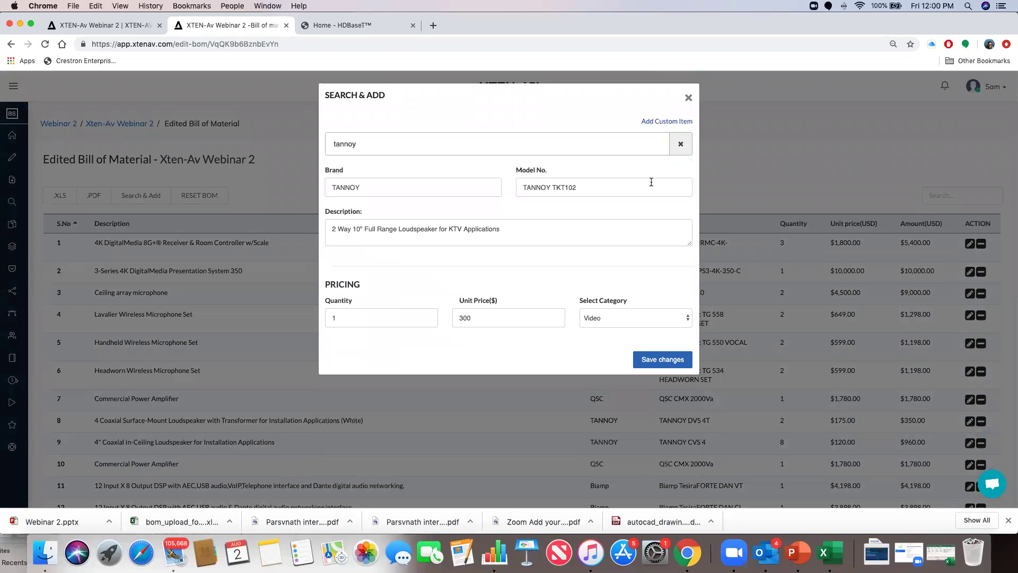
left_click(655, 365)
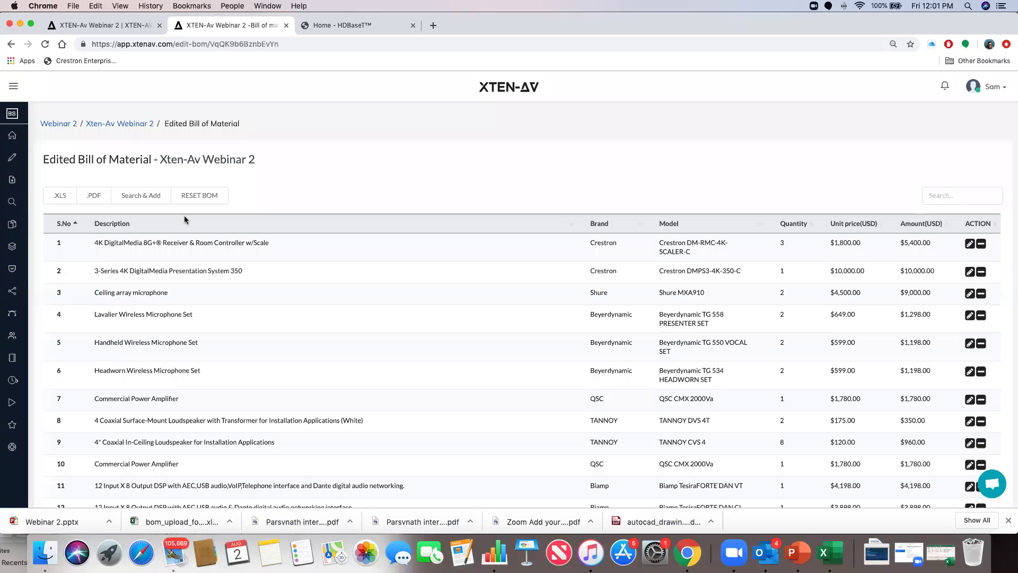
Reopen the Xten-Av Webinar 2 design overview from the edited bill of material and review the original bill of material.
left_click(121, 27)
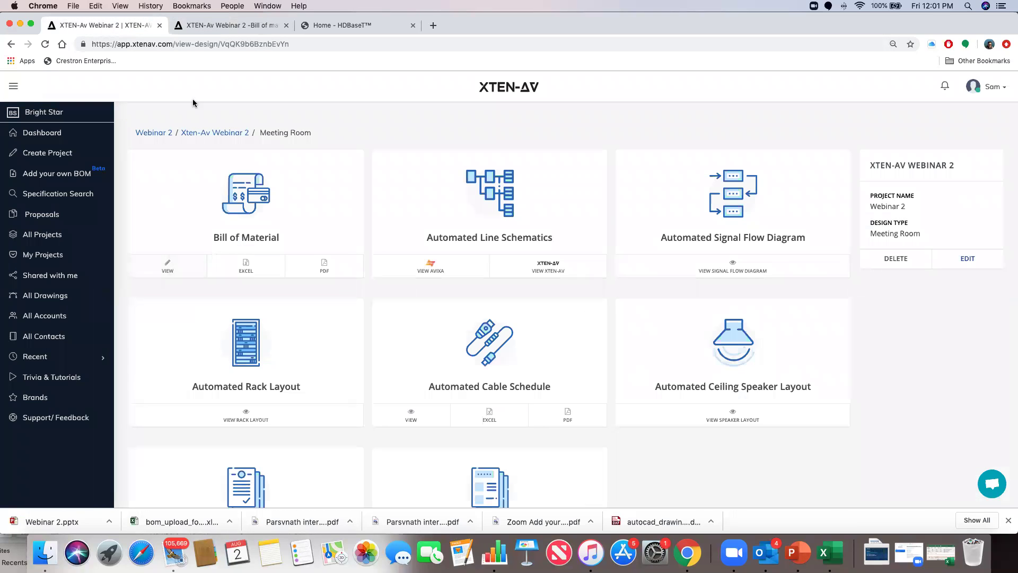
left_click(234, 24)
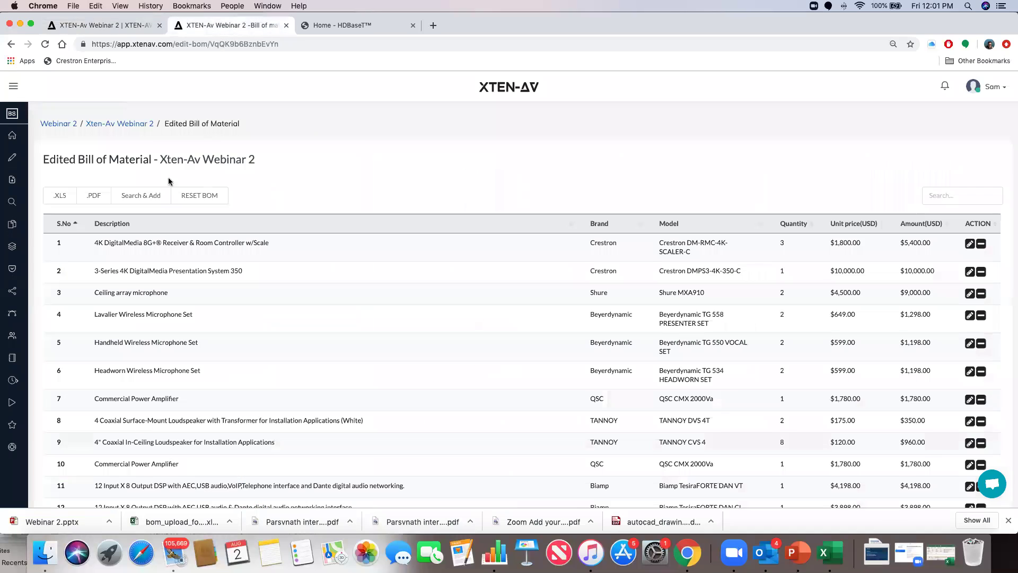
left_click(121, 125)
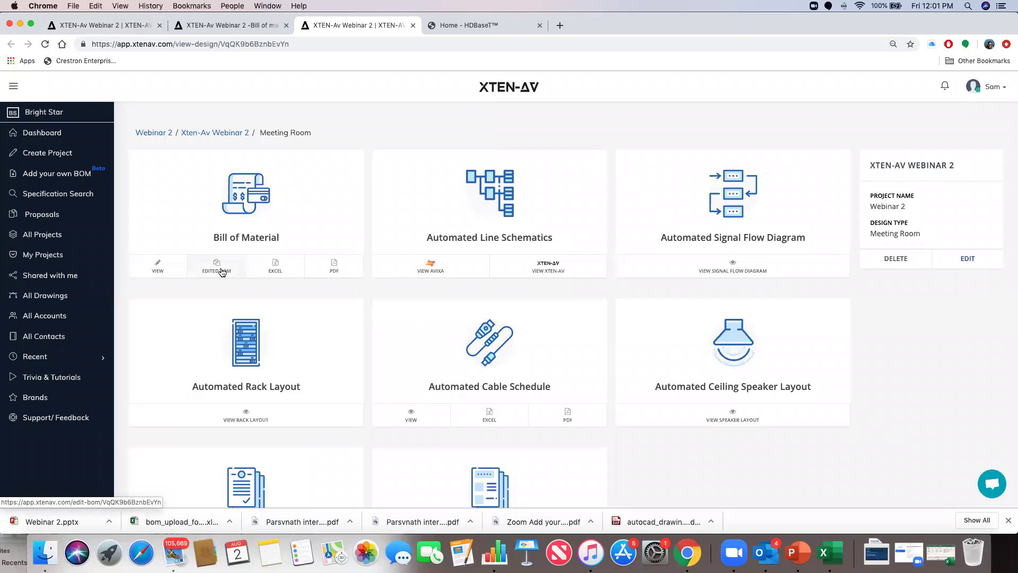
left_click(169, 269)
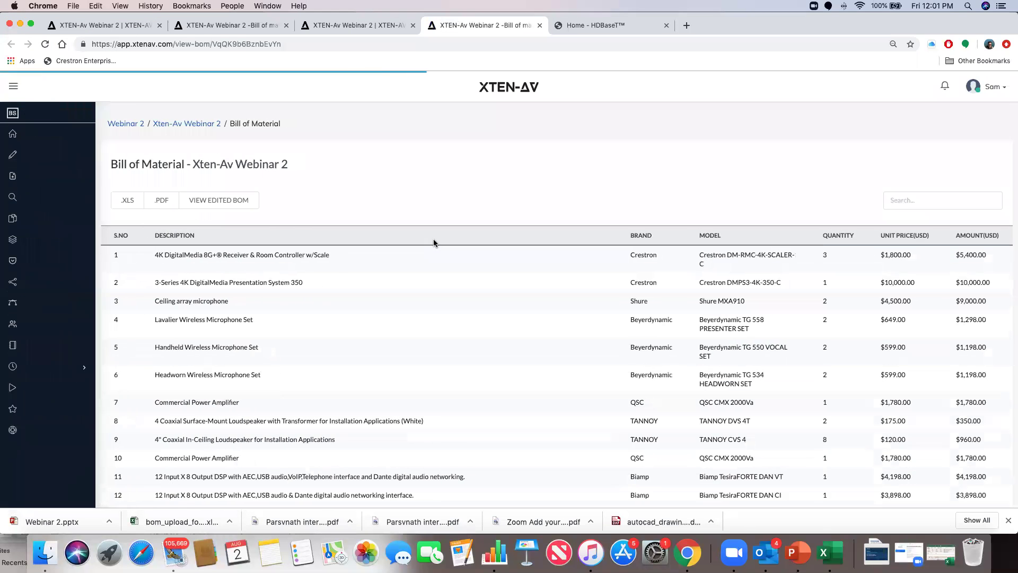
scroll(431, 252, "down", 10)
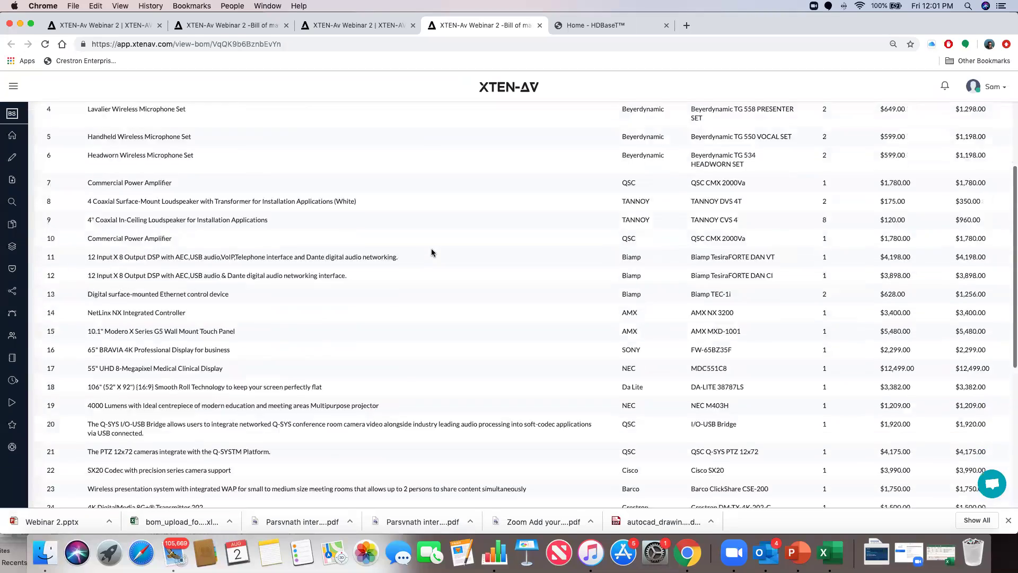
scroll(431, 253, "up", 10)
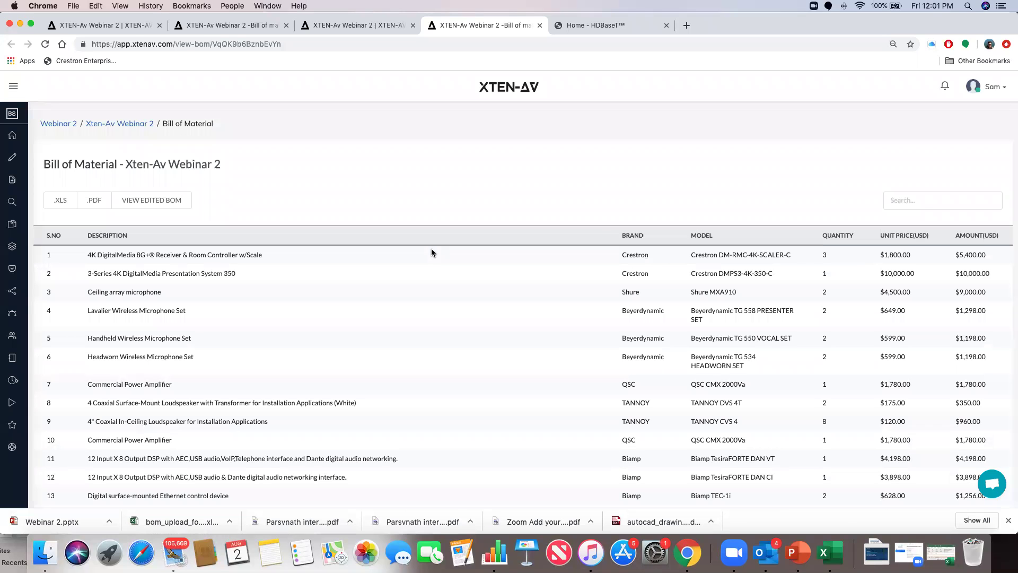
Open the edited bill of material from the design overview and check its items through to the end of the list.
left_click(354, 25)
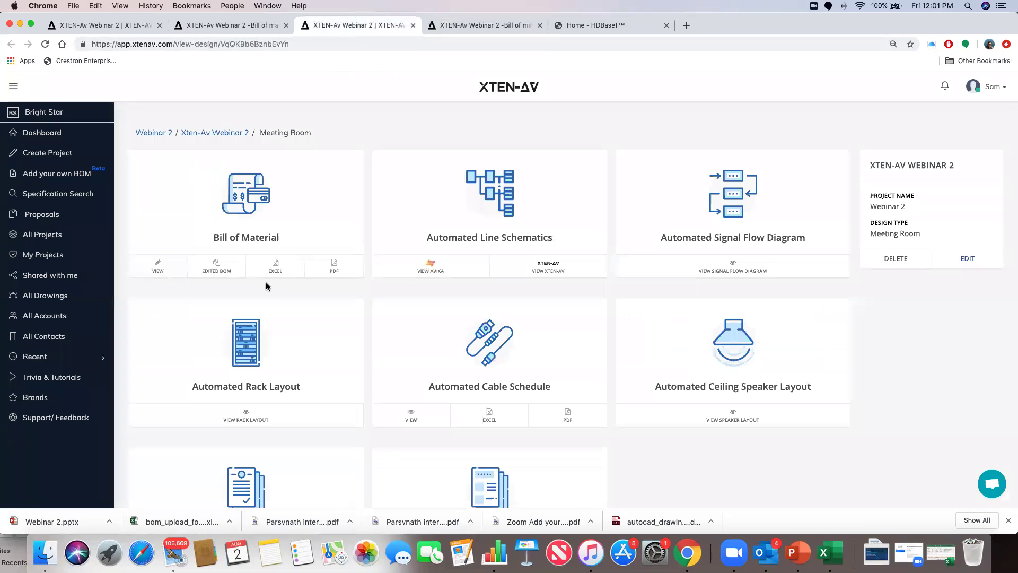
left_click(222, 271)
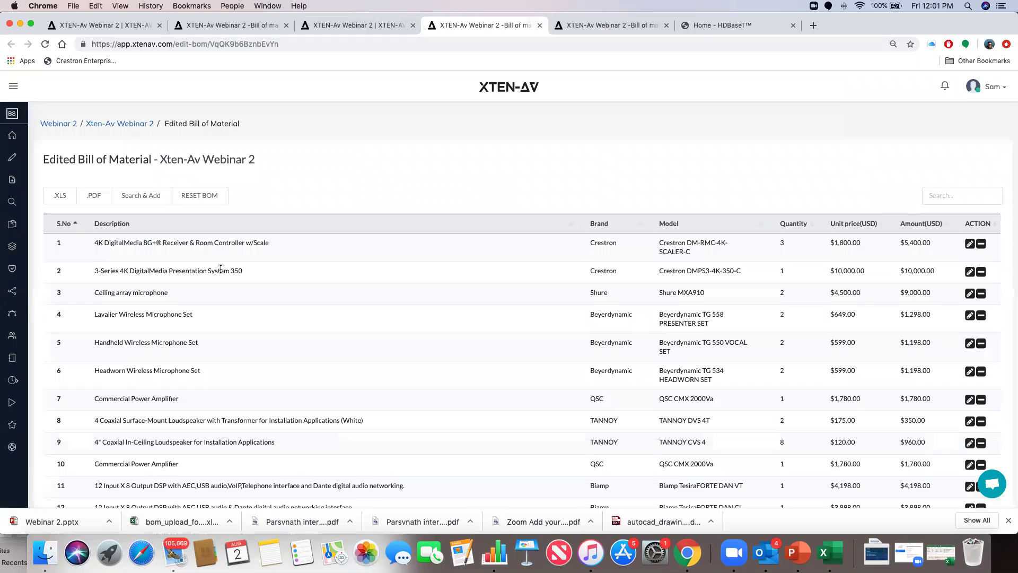
scroll(287, 302, "down", 15)
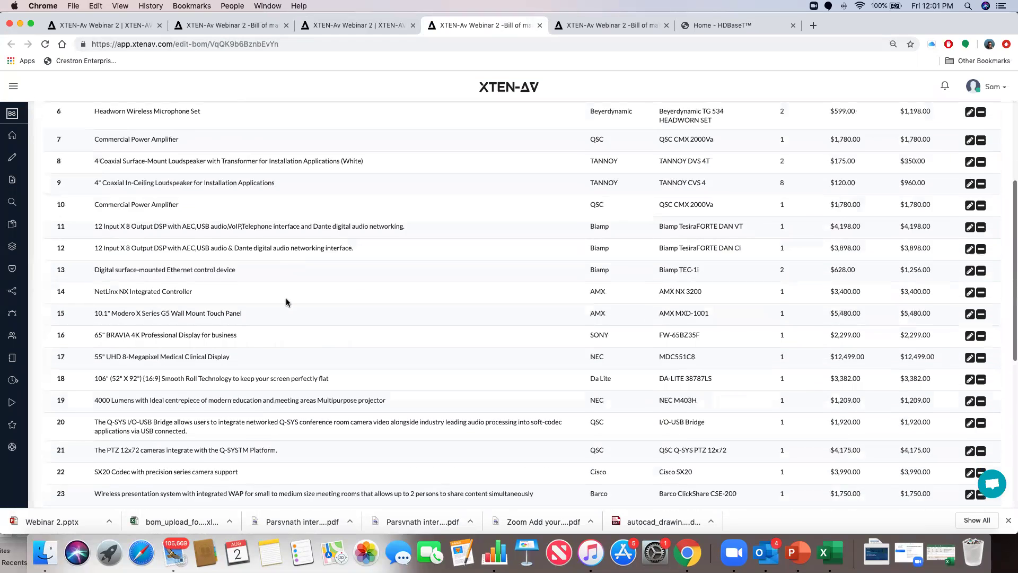
scroll(286, 302, "down", 1)
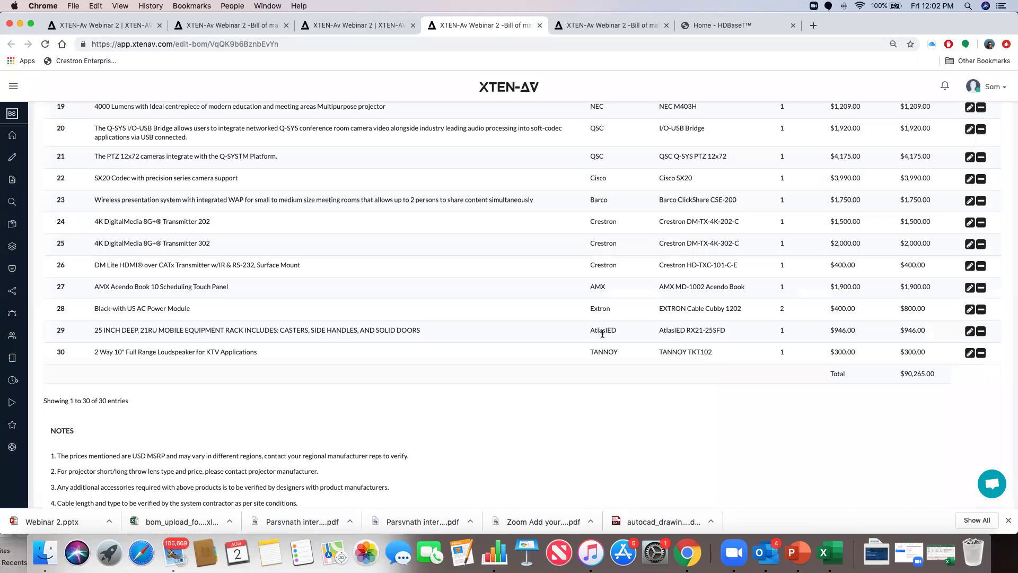
scroll(313, 208, "up", 10)
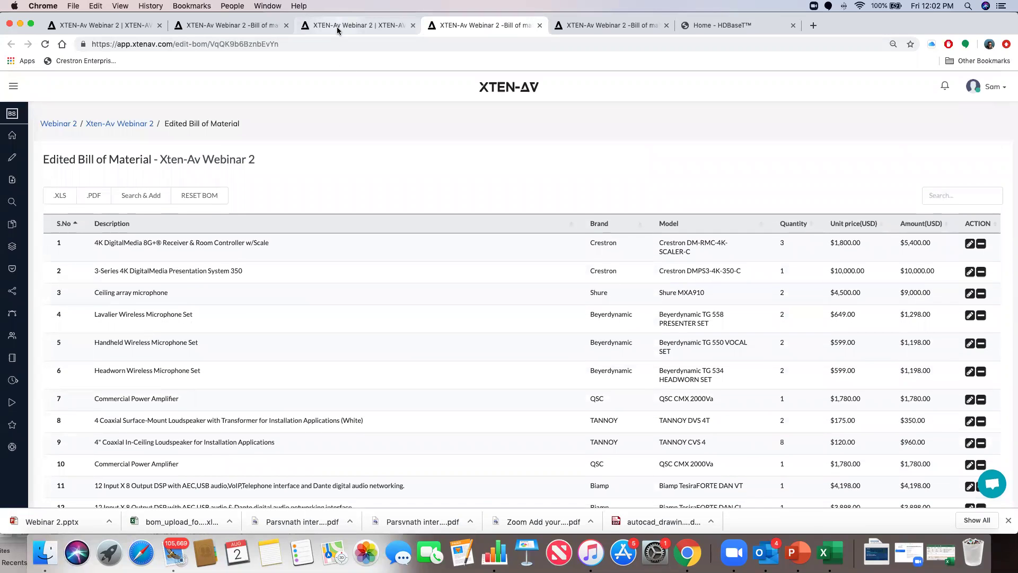
Open the XTEN-AV version of the automated line schematics and enlarge the drawing until its device labels are readable.
left_click(337, 30)
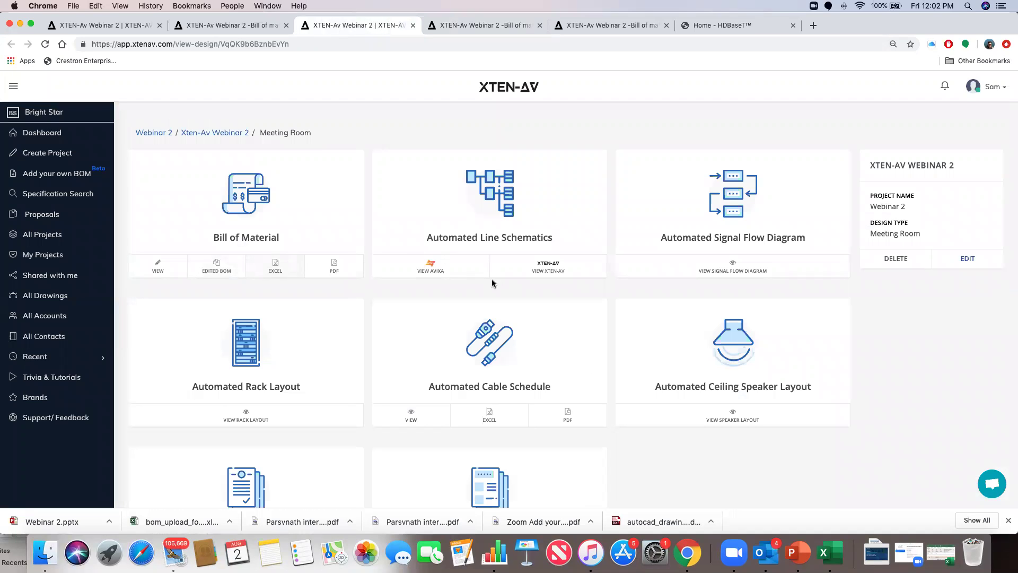
left_click(545, 271)
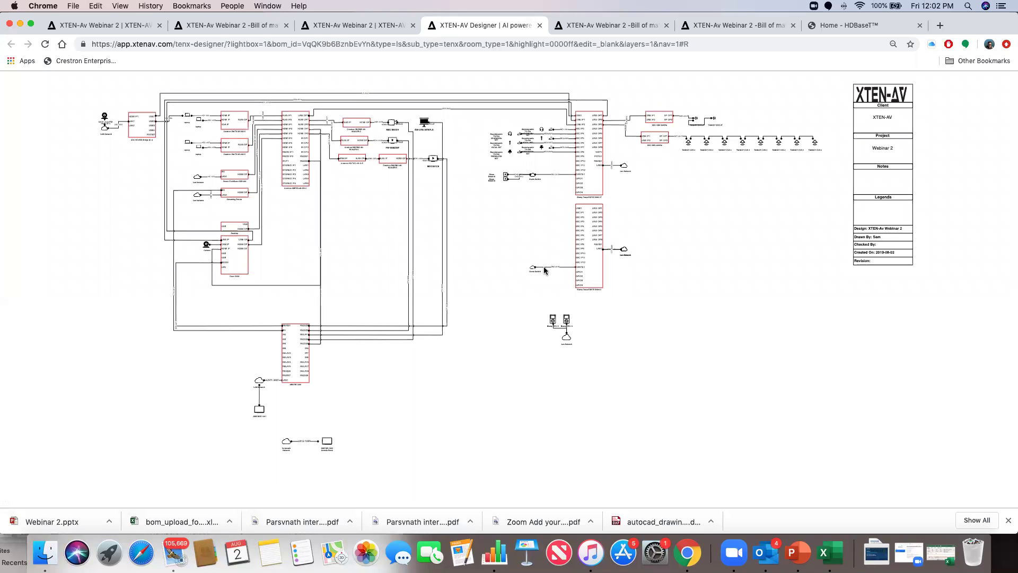
mouse_move(486, 485)
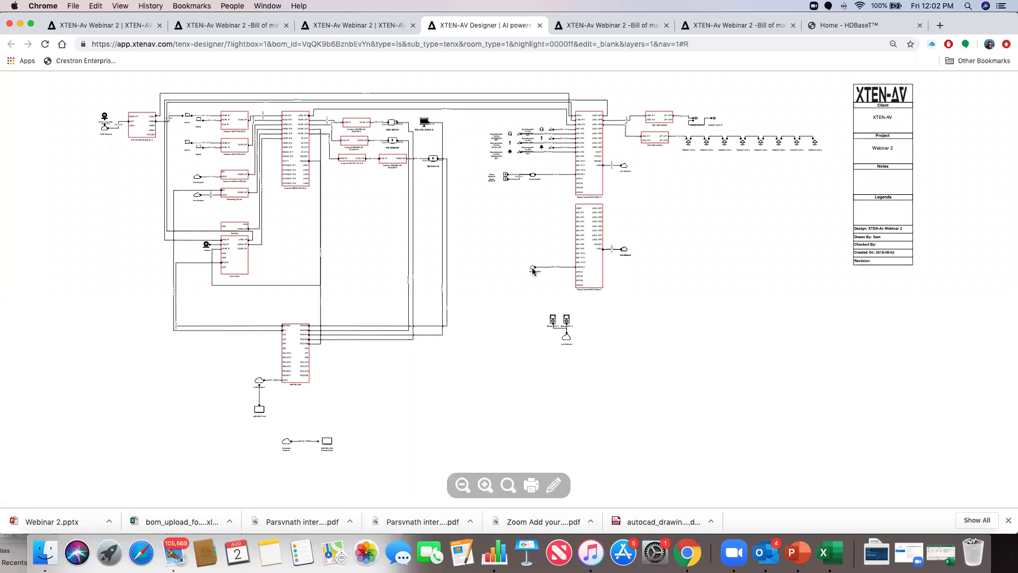
left_click(486, 485)
left_click(486, 485)
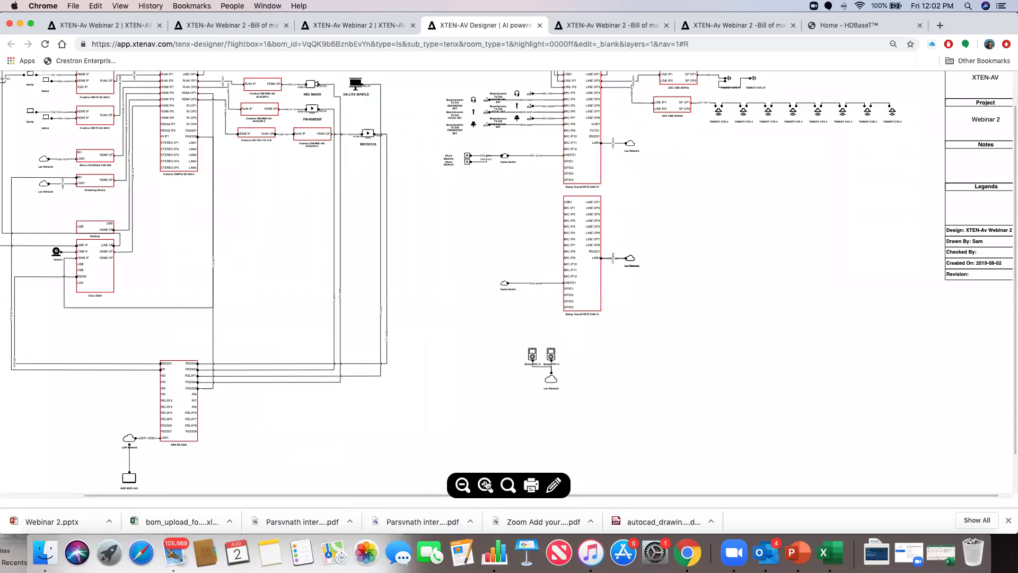
left_click(486, 485)
left_click(486, 486)
Examine the schematic's signal connections from the DSPs and displays back through the presentation switcher to the transmitters, laptops and USB bridge.
scroll(193, 142, "up", 3)
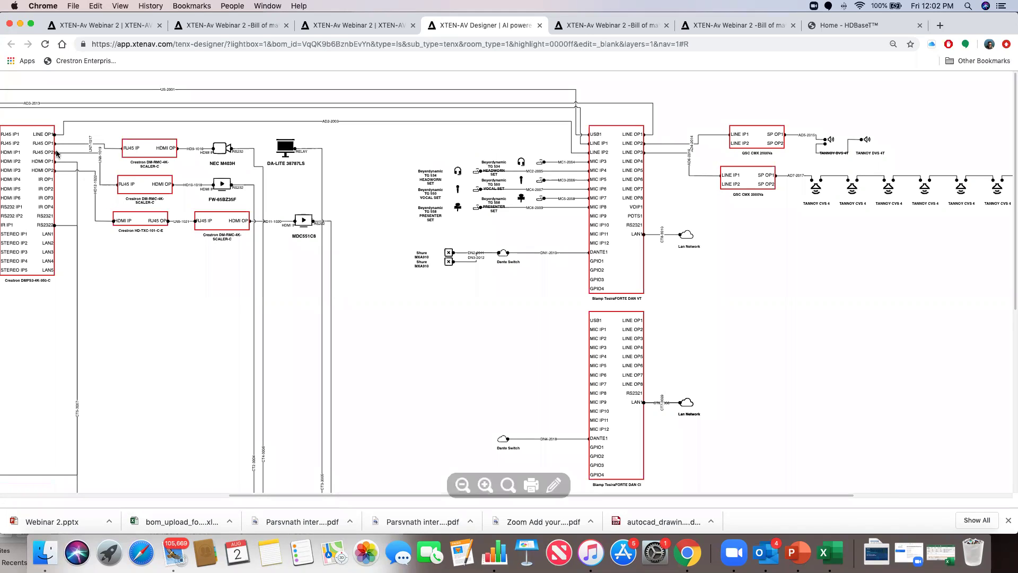
scroll(56, 155, "left", 5)
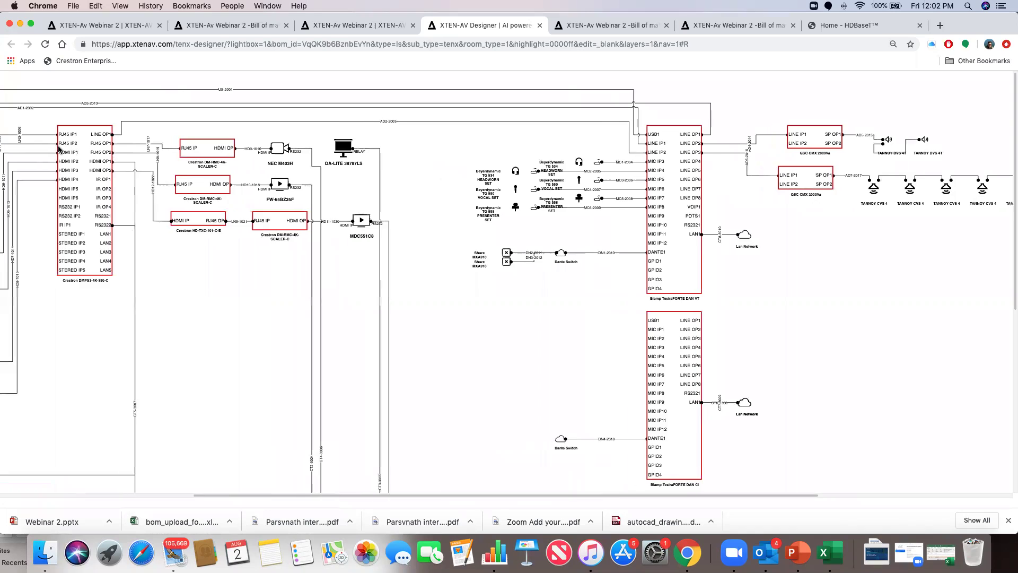
scroll(157, 164, "left", 1)
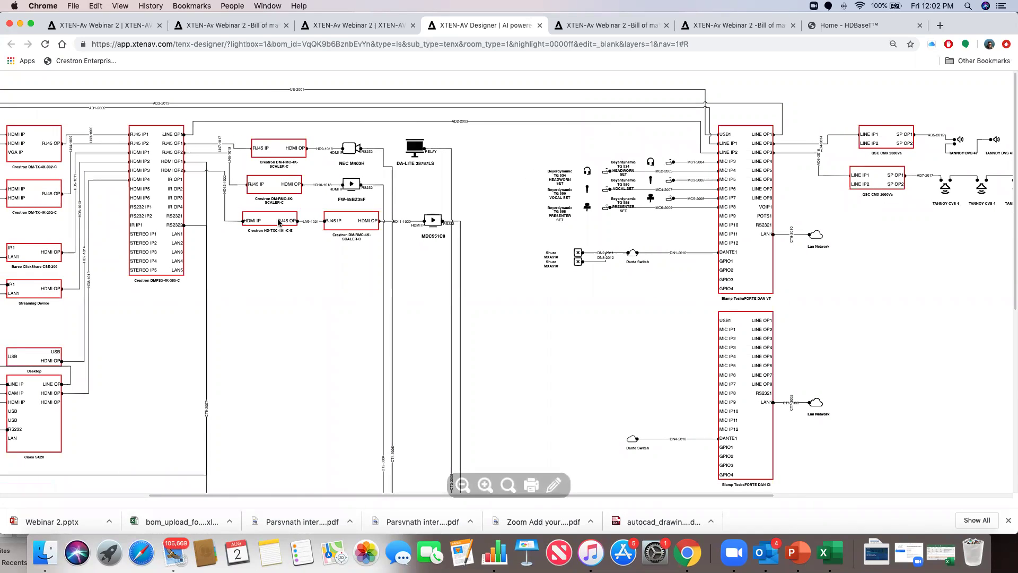
scroll(283, 223, "left", 2)
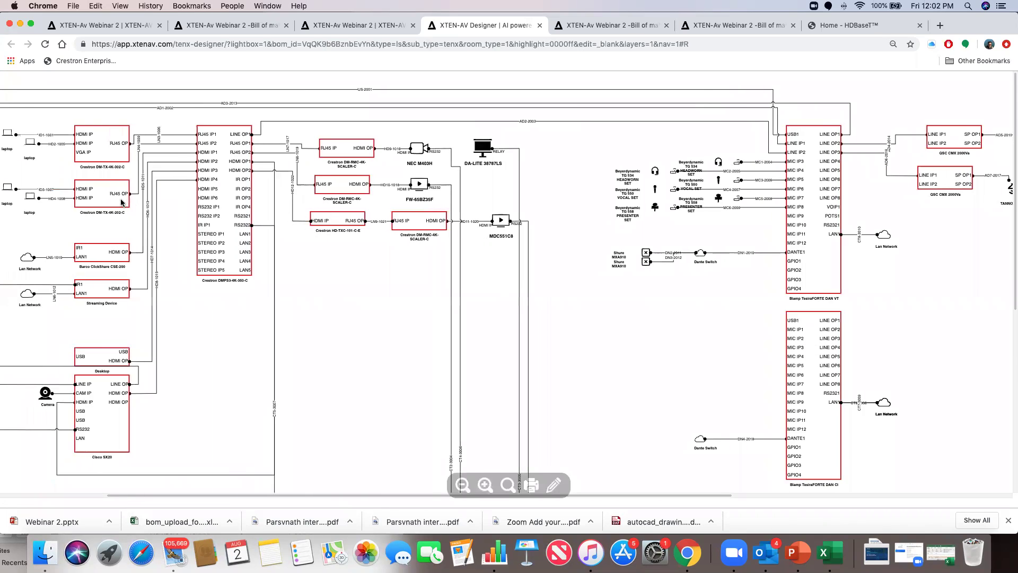
scroll(129, 201, "left", 2)
scroll(129, 202, "left", 2)
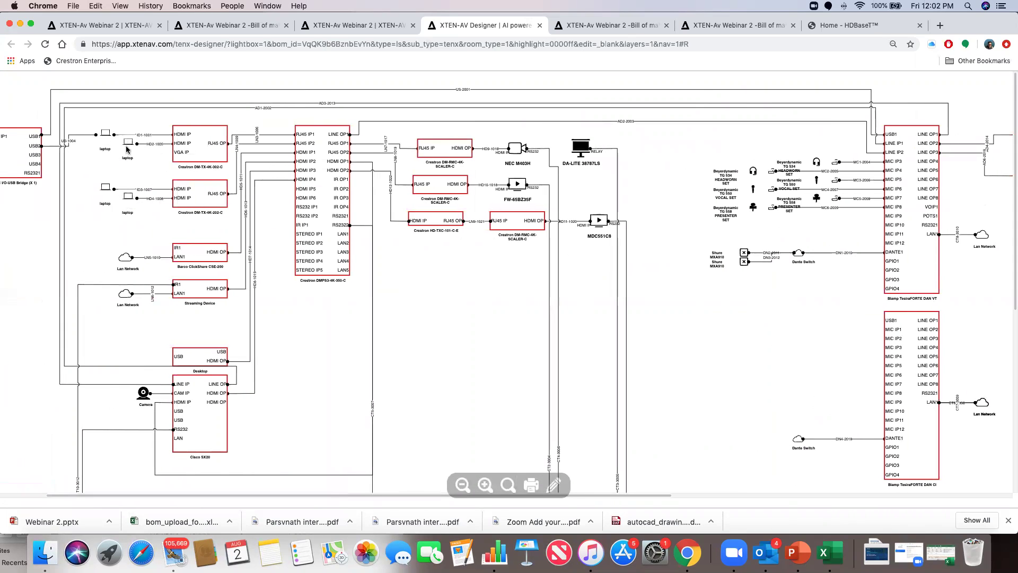
scroll(111, 196, "left", 3)
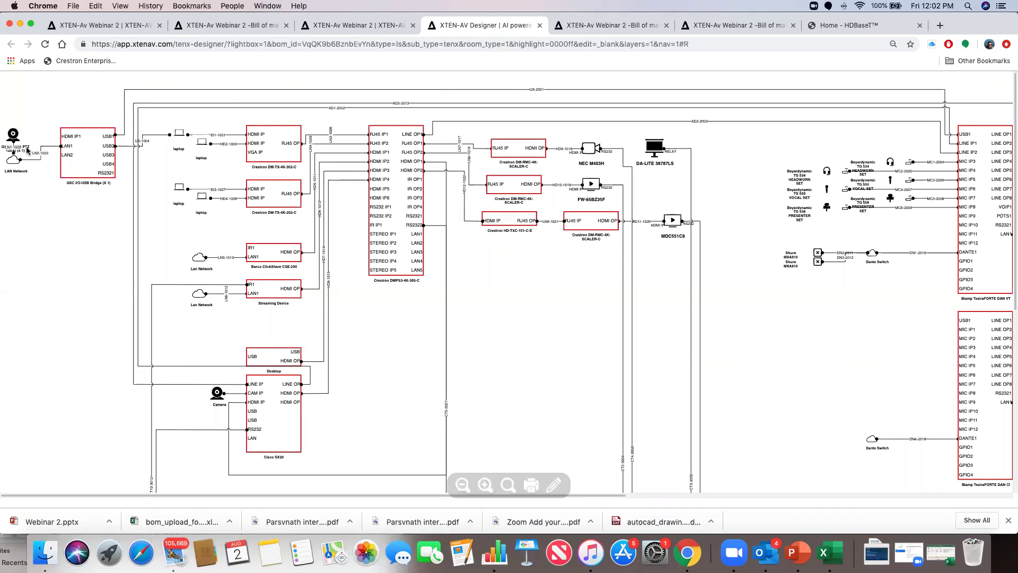
scroll(175, 150, "right", 2)
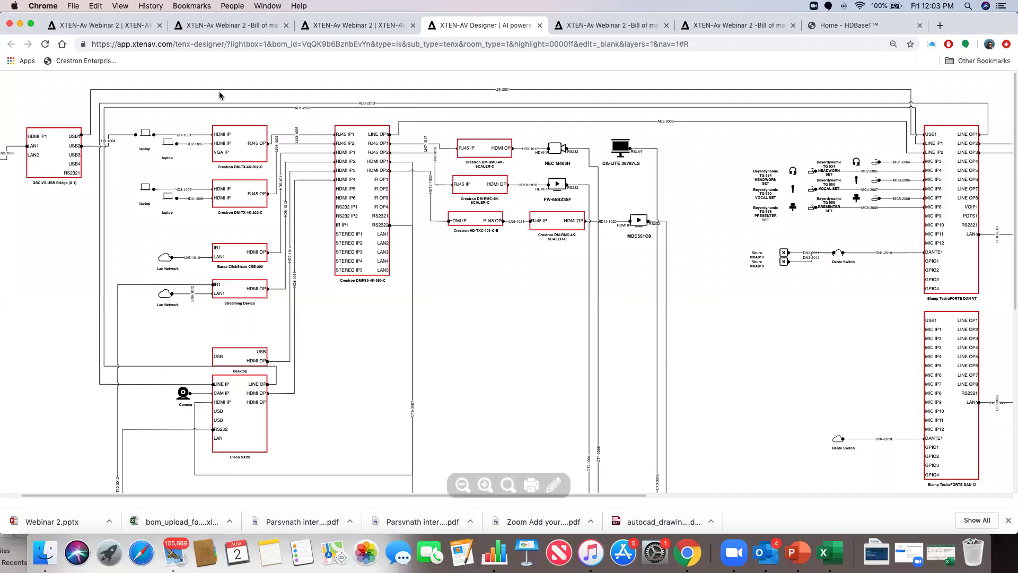
Examine the line schematic's connections from the presentation switcher across the displays, microphones and Biamp DSPs to the QSC amplifiers and Tannoy speakers.
scroll(664, 137, "right", 4)
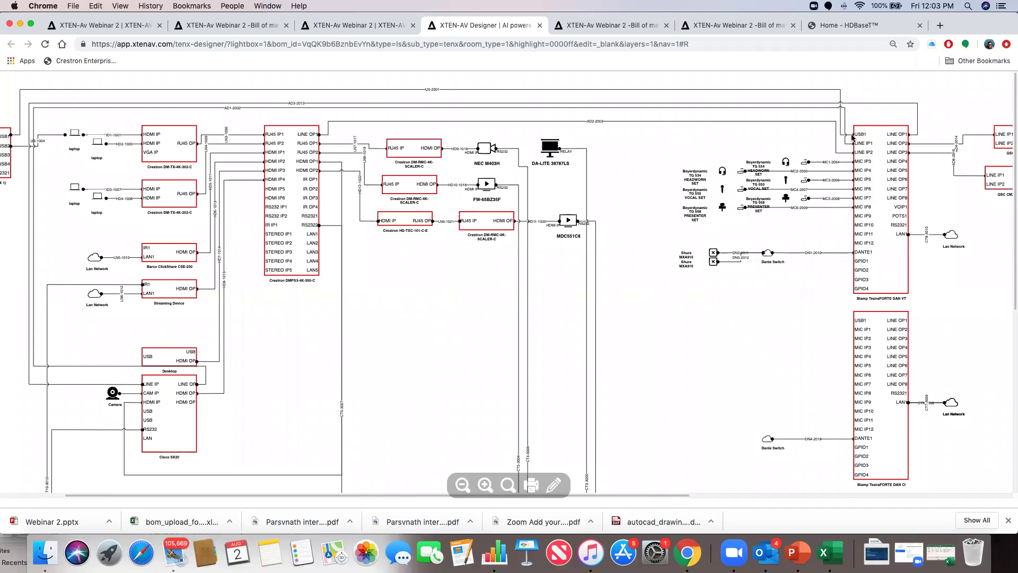
scroll(285, 366, "left", 6)
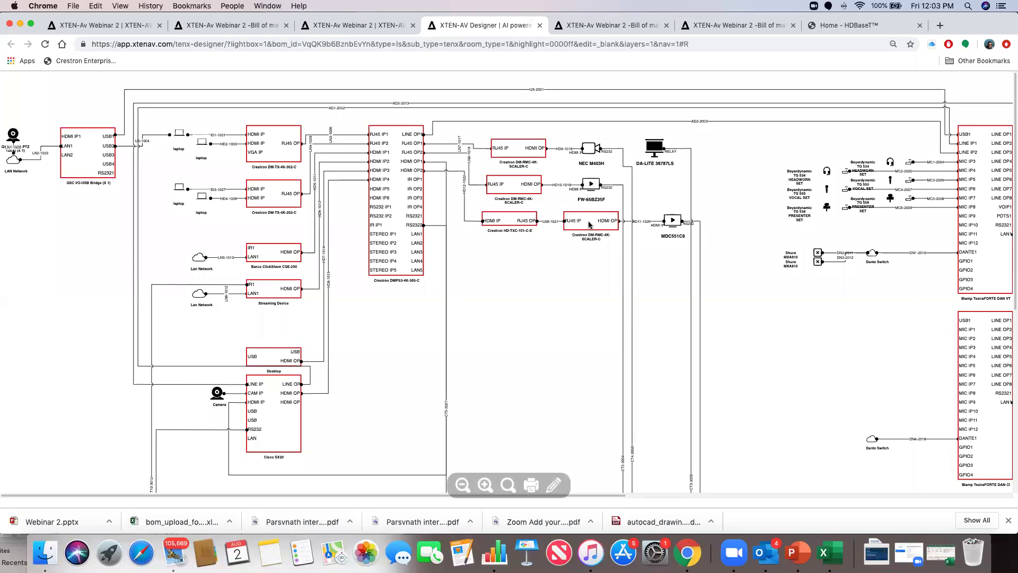
scroll(532, 309, "right", 19)
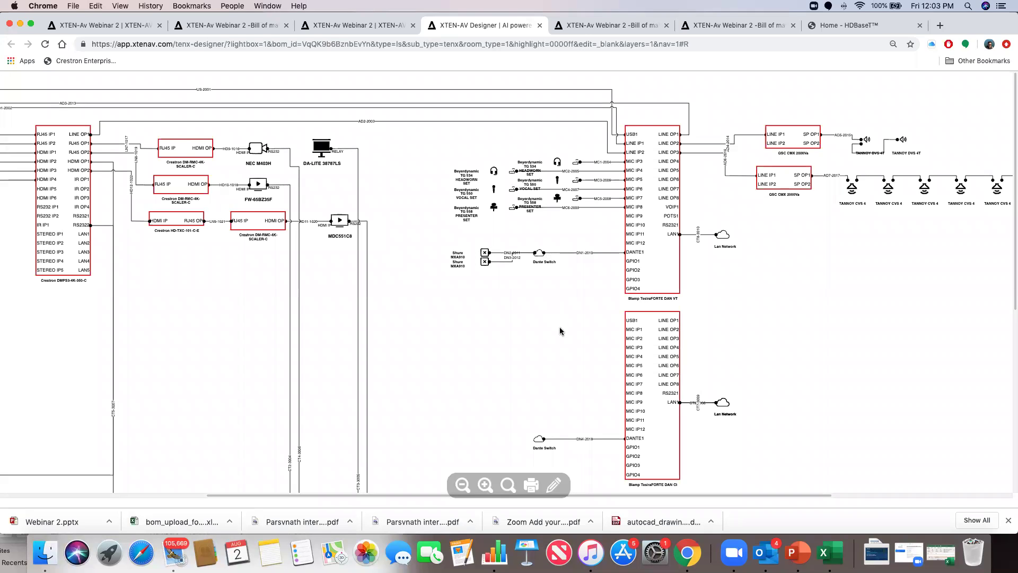
scroll(562, 328, "down", 1)
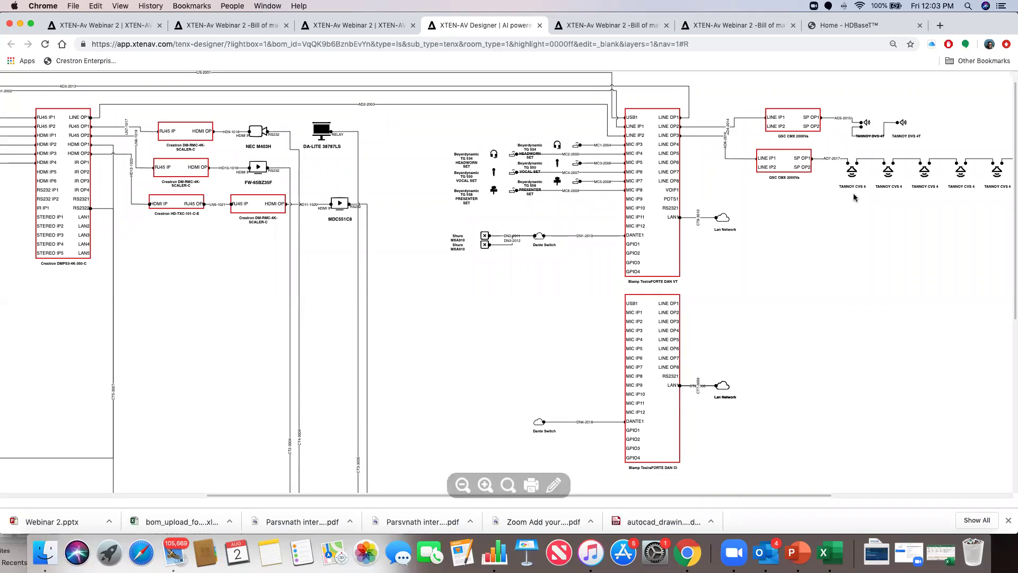
scroll(856, 199, "right", 5)
scroll(858, 202, "right", 5)
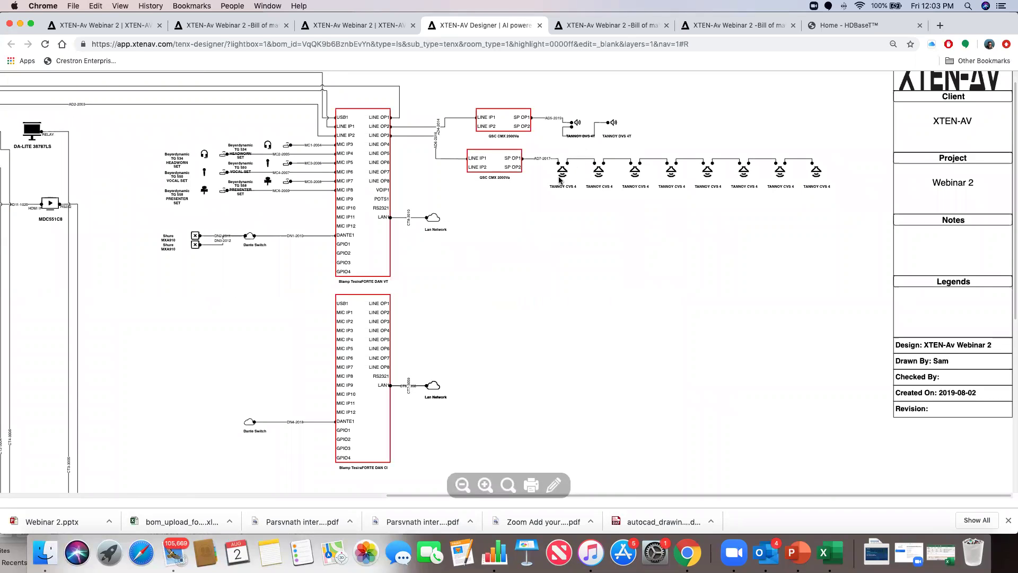
scroll(557, 181, "left", 4)
scroll(556, 182, "left", 1)
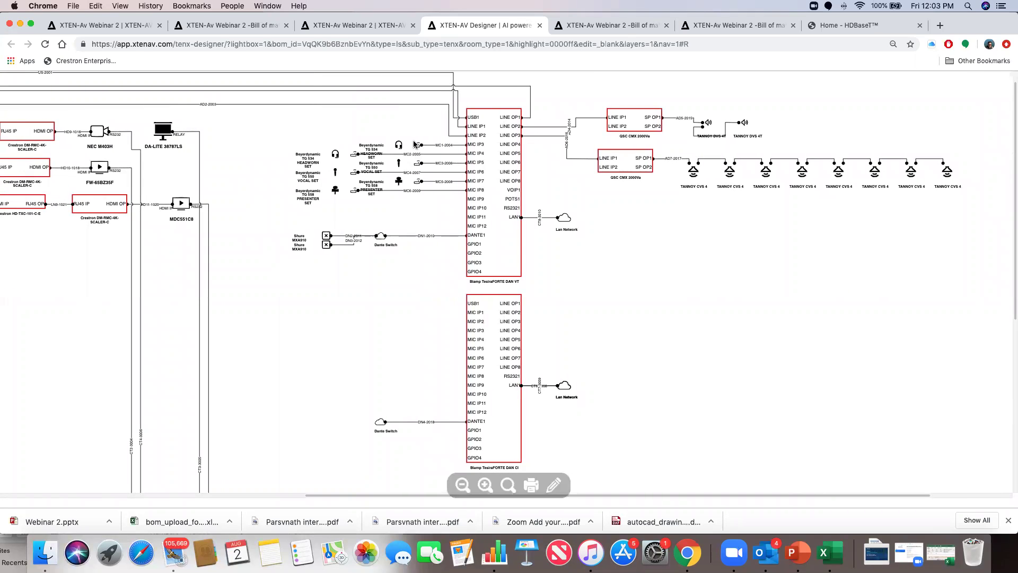
scroll(416, 145, "left", 15)
scroll(416, 149, "up", 1)
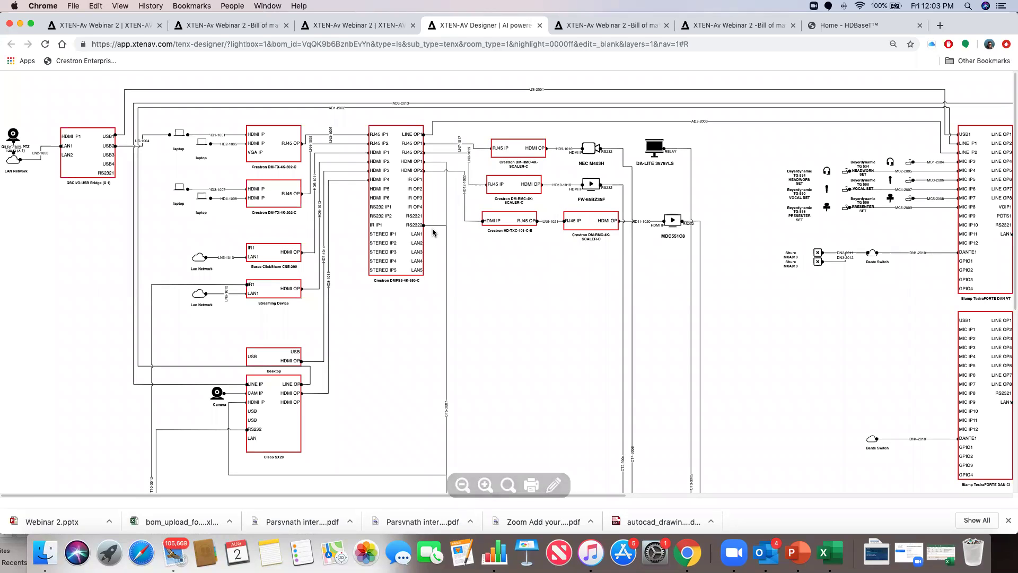
Open the line schematic in the drawing editor and look over its switcher, display and DSP sections.
left_click(557, 486)
left_click(598, 104)
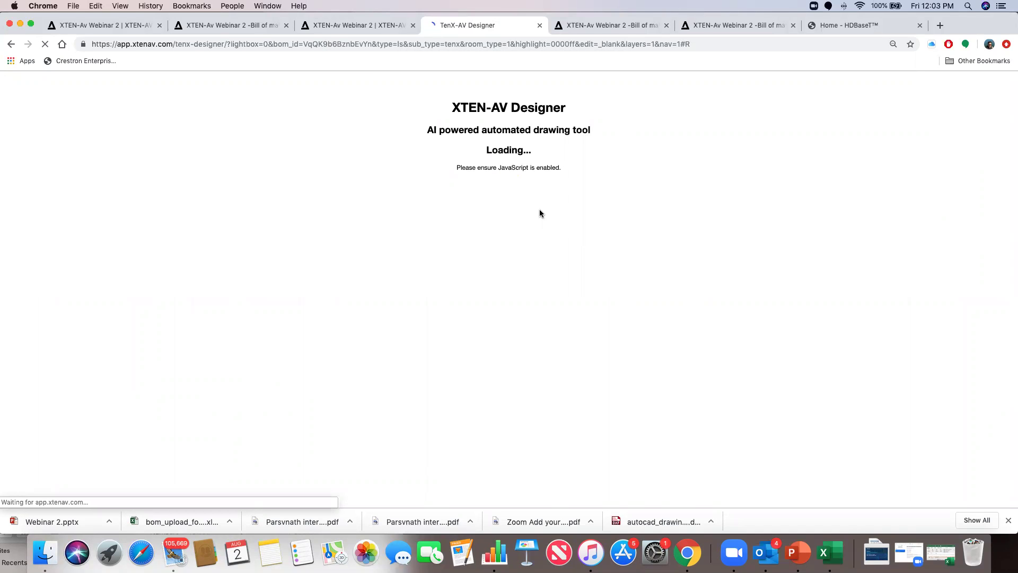
scroll(609, 222, "right", 3)
scroll(608, 222, "up", 5)
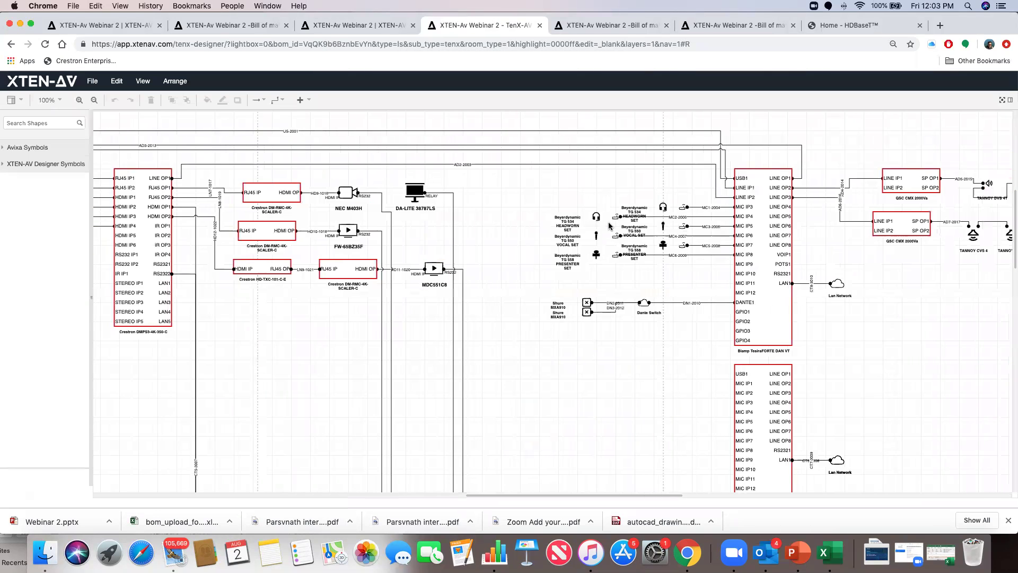
scroll(609, 225, "down", 5)
scroll(594, 222, "right", 5)
scroll(581, 218, "up", 5)
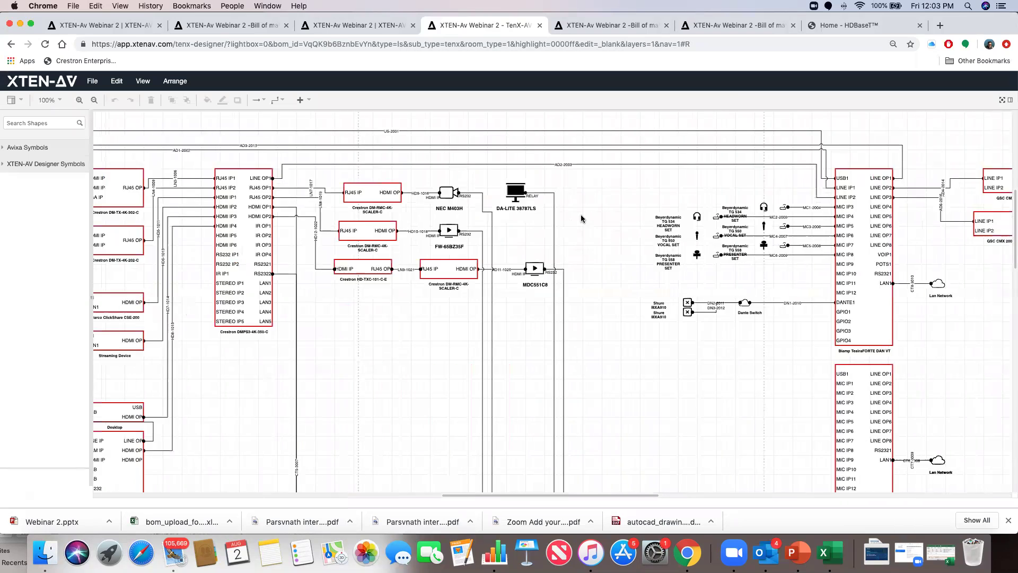
scroll(581, 217, "left", 8)
Check the file formats available for exporting the line schematic without exporting it.
left_click(92, 80)
mouse_move(122, 133)
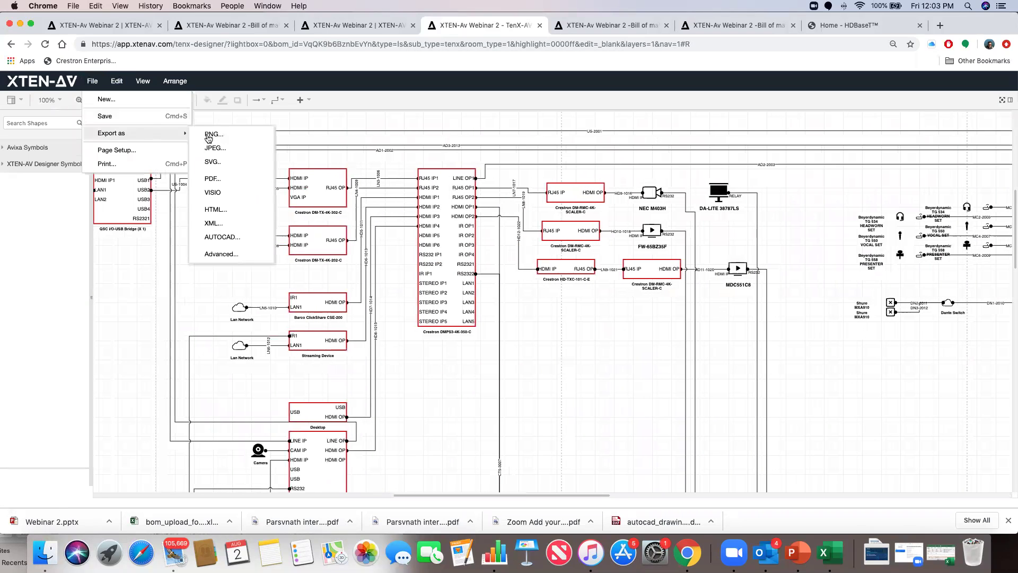
left_click(334, 163)
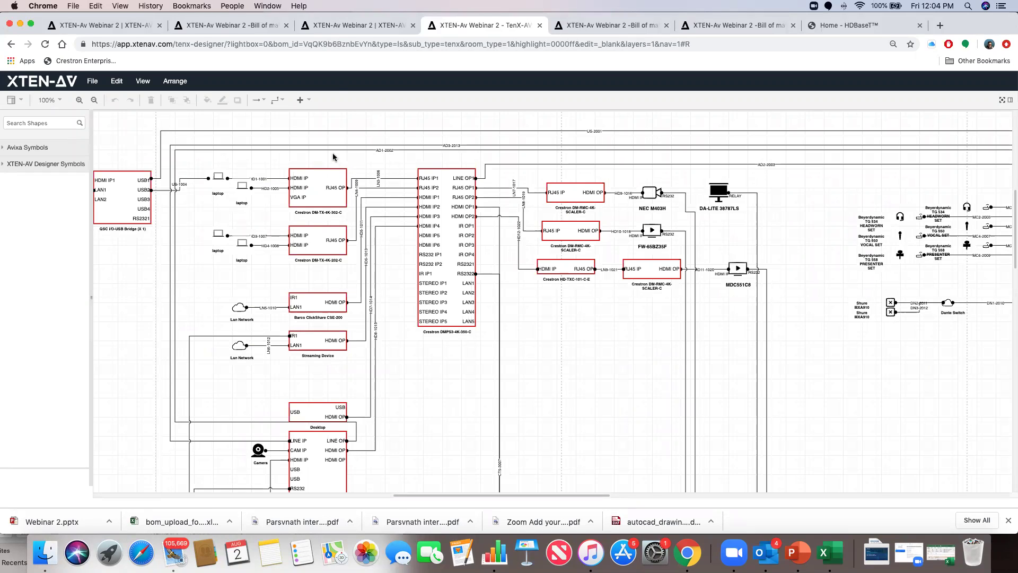
Open the automated signal flow diagram and the automated rack layout from the Meeting Room design overview.
left_click(345, 25)
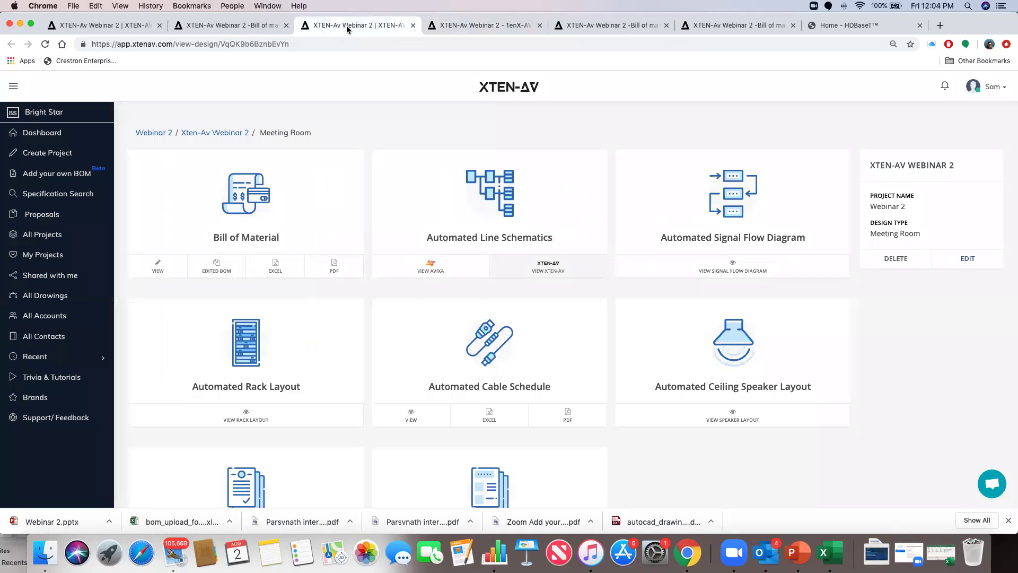
left_click(741, 268)
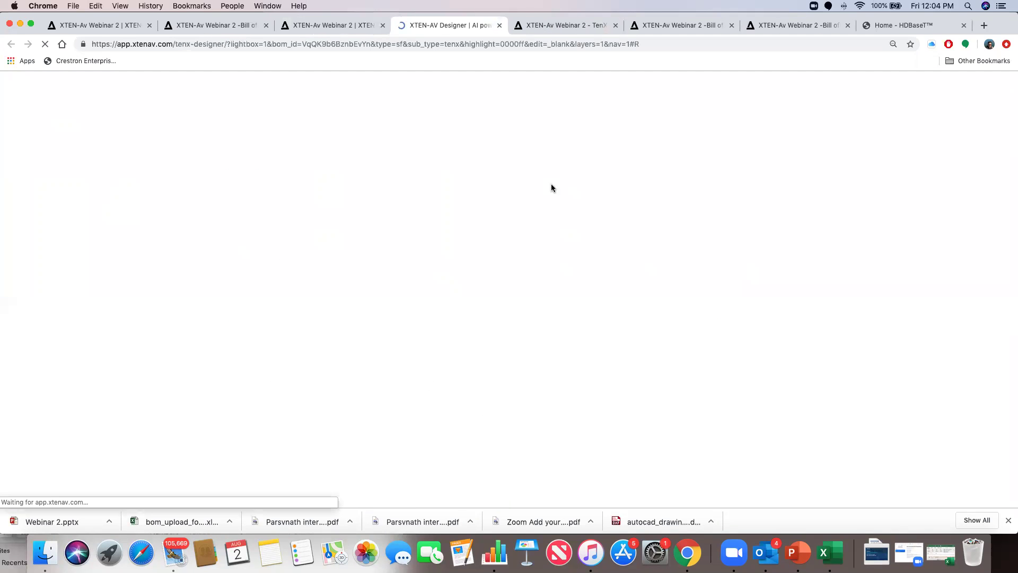
left_click(326, 27)
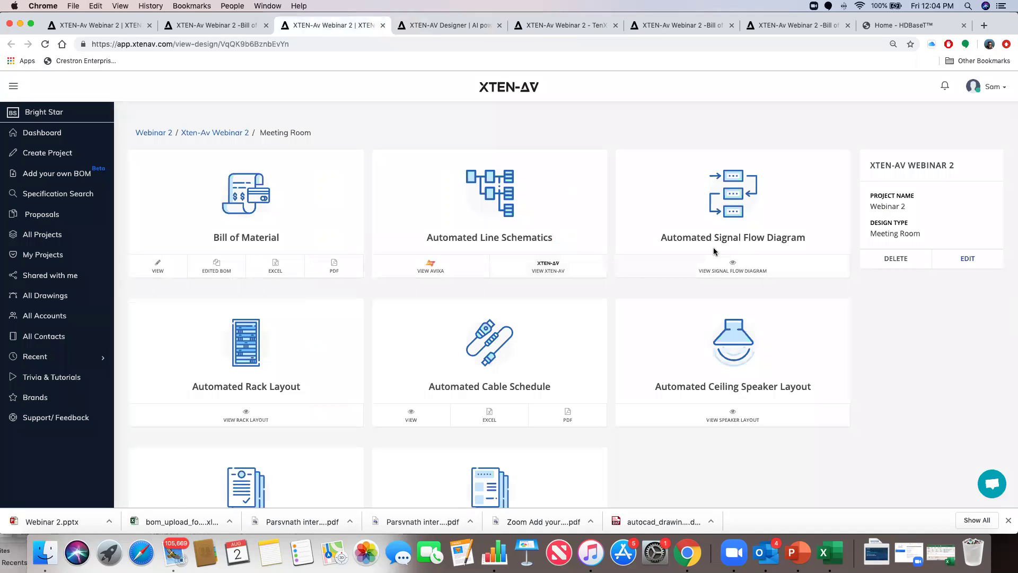
left_click(249, 420)
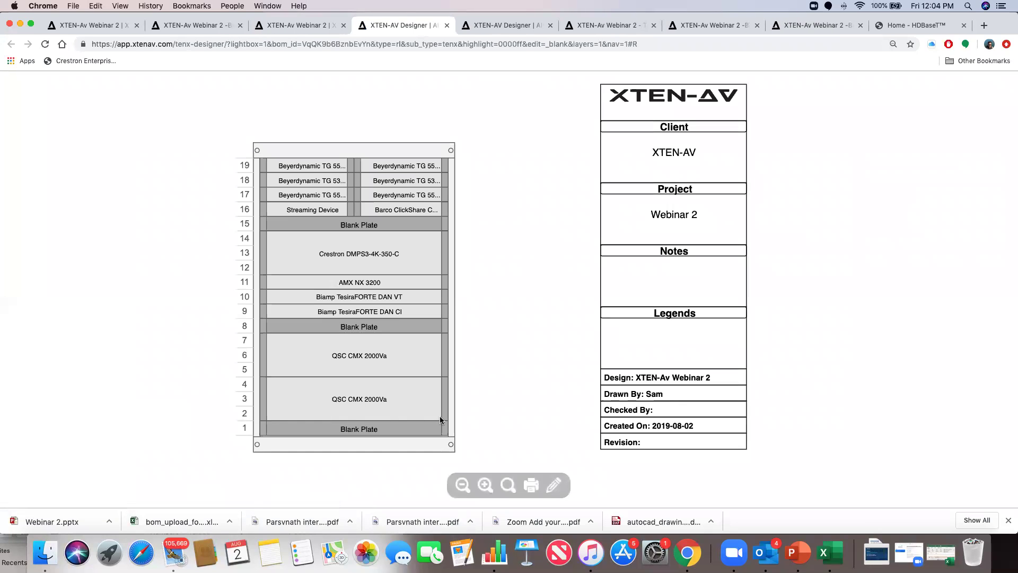
Open the automated cable schedule from the design overview and review its cable IDs, devices, ports and signal types.
left_click(300, 23)
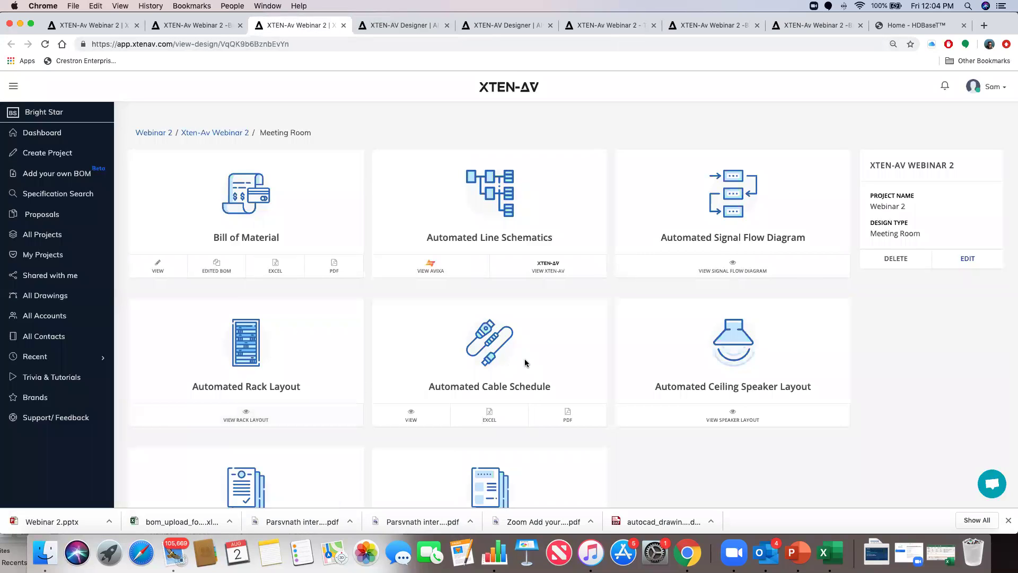
left_click(428, 420)
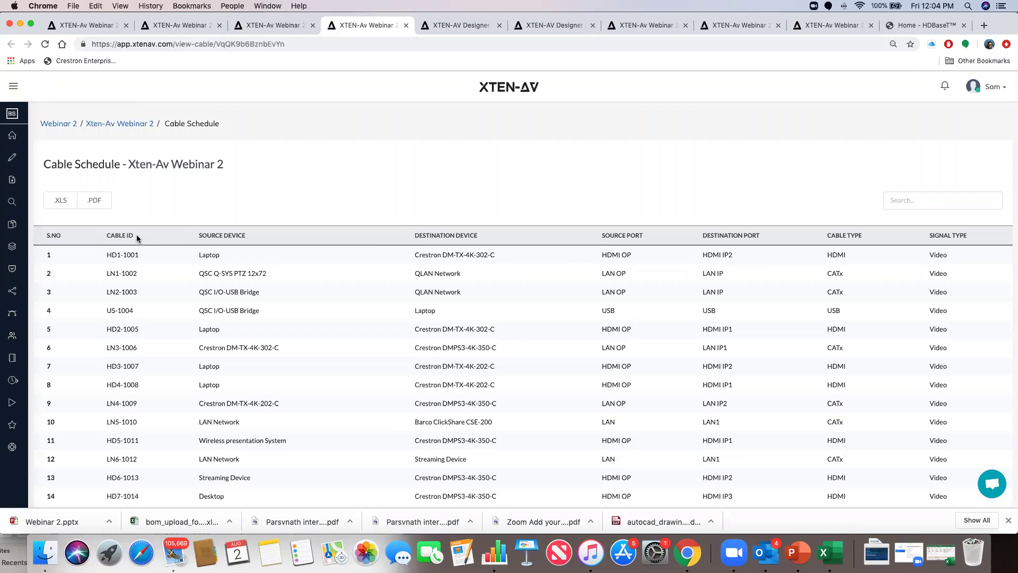
scroll(136, 234, "down", 1)
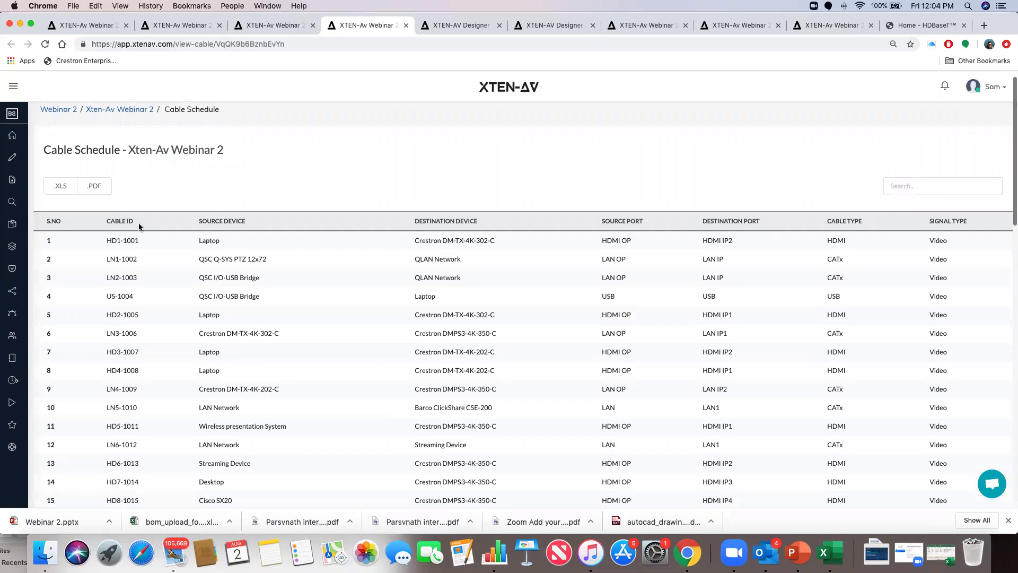
scroll(159, 223, "down", 3)
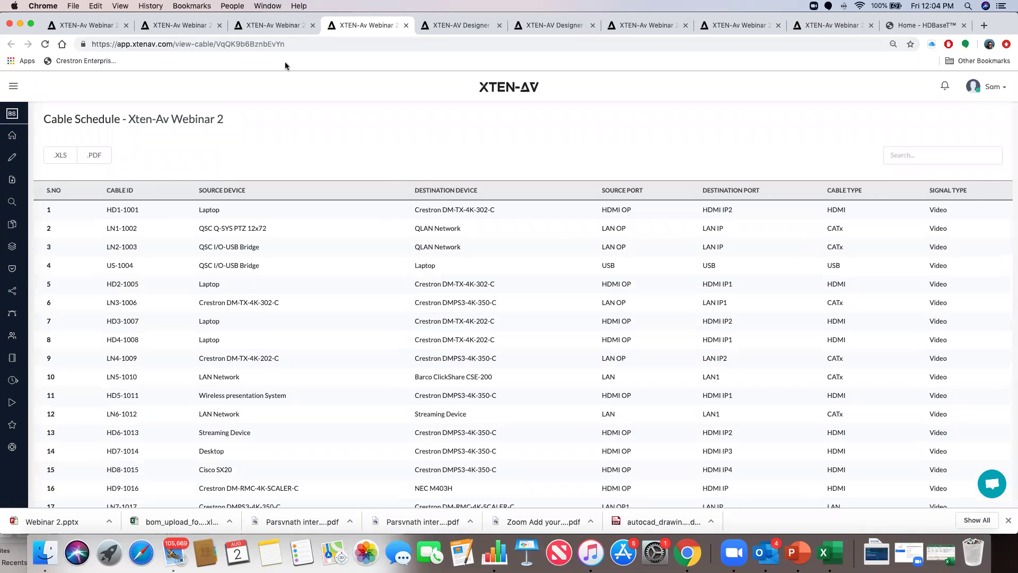
Open the automated ceiling speaker layout from the design overview and review its speaker details and coverage drawing.
left_click(260, 26)
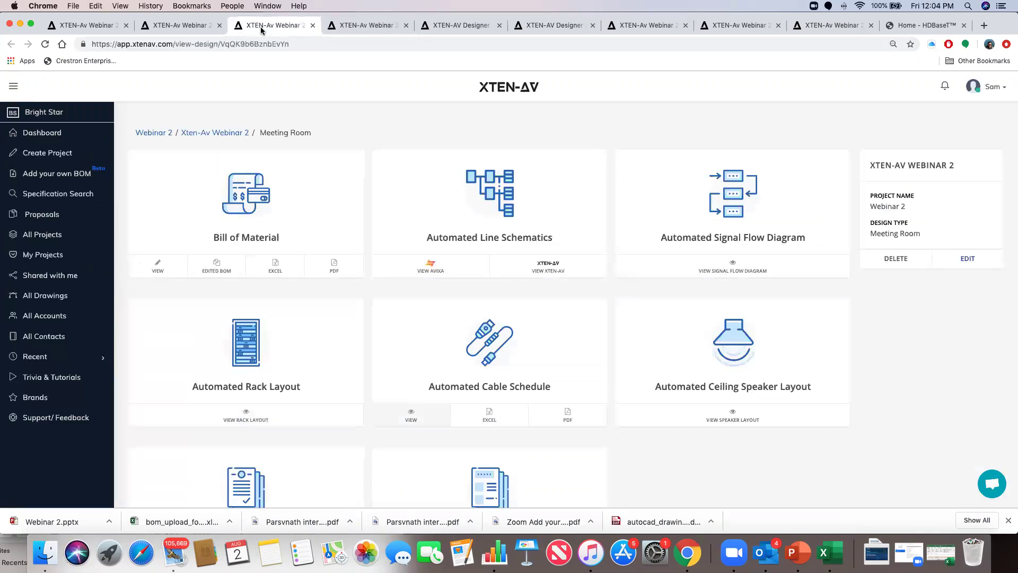
left_click(692, 414)
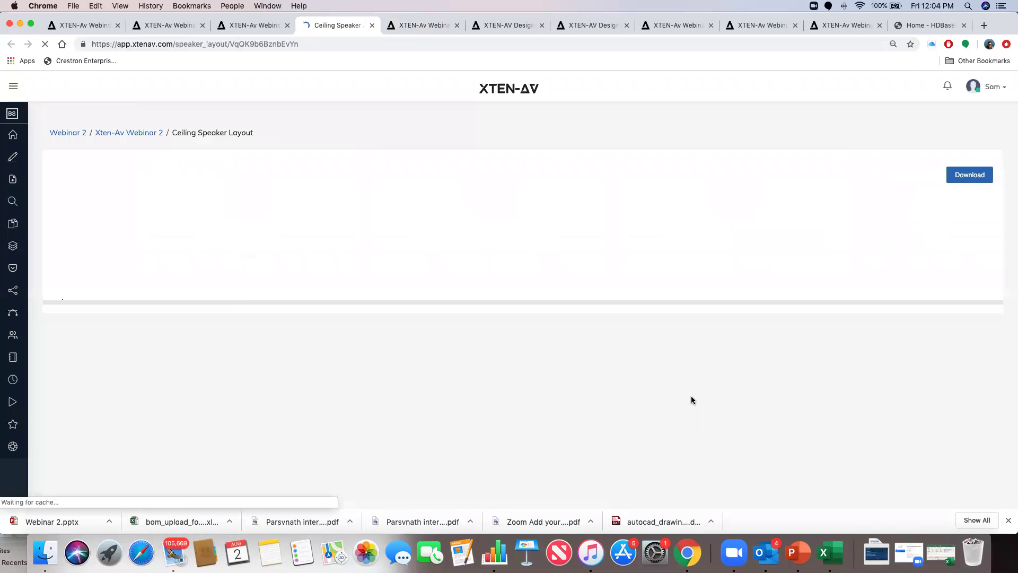
scroll(425, 391, "down", 3)
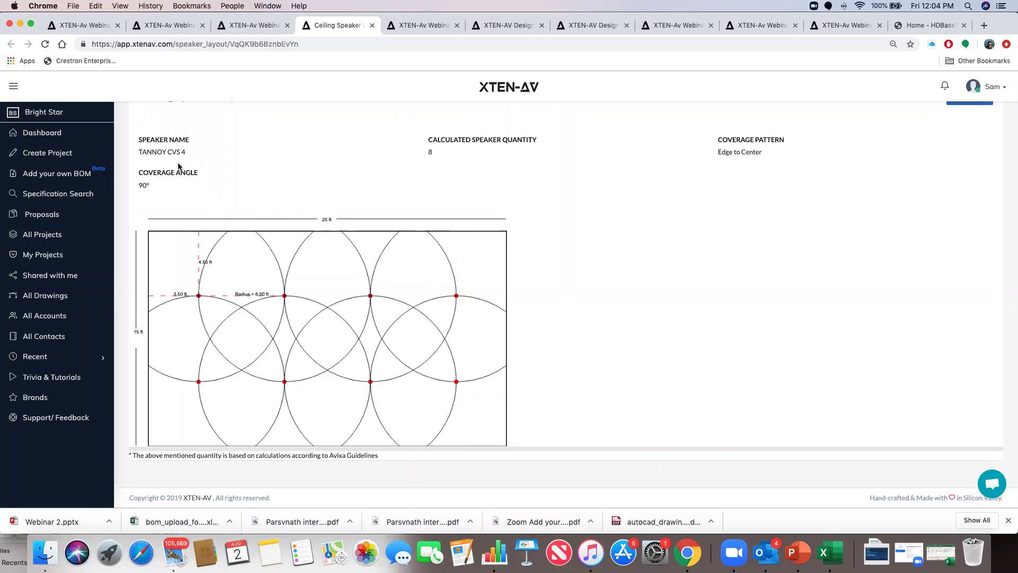
scroll(556, 191, "up", 2)
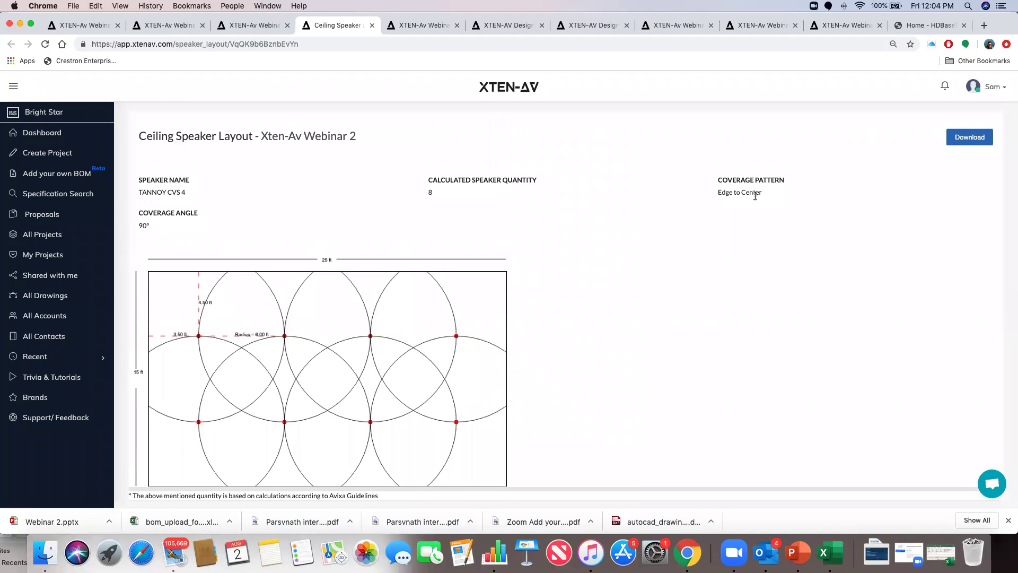
Download the ceiling speaker layout as an image, check the downloaded file in Preview and close it.
left_click(961, 139)
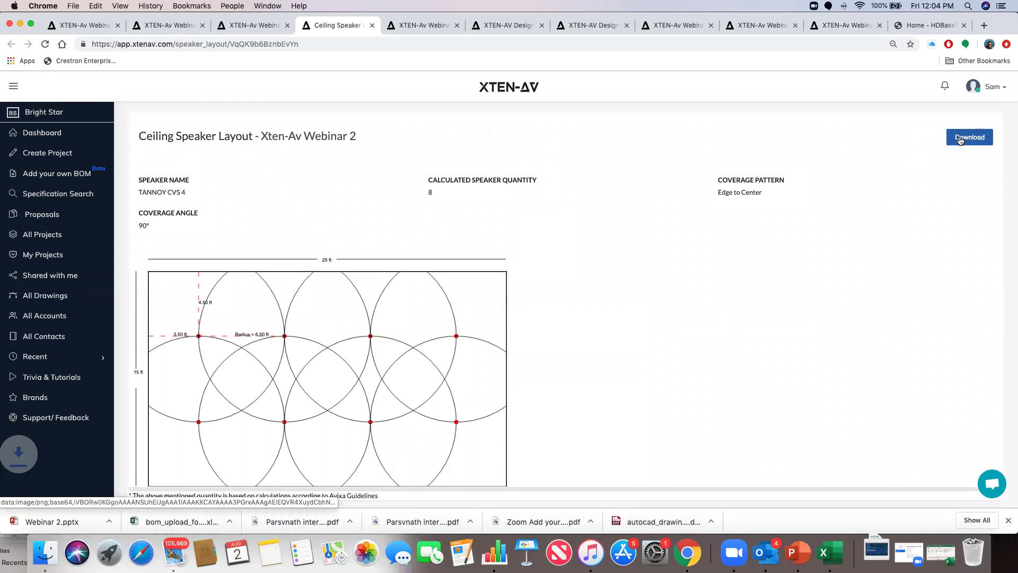
left_click(66, 530)
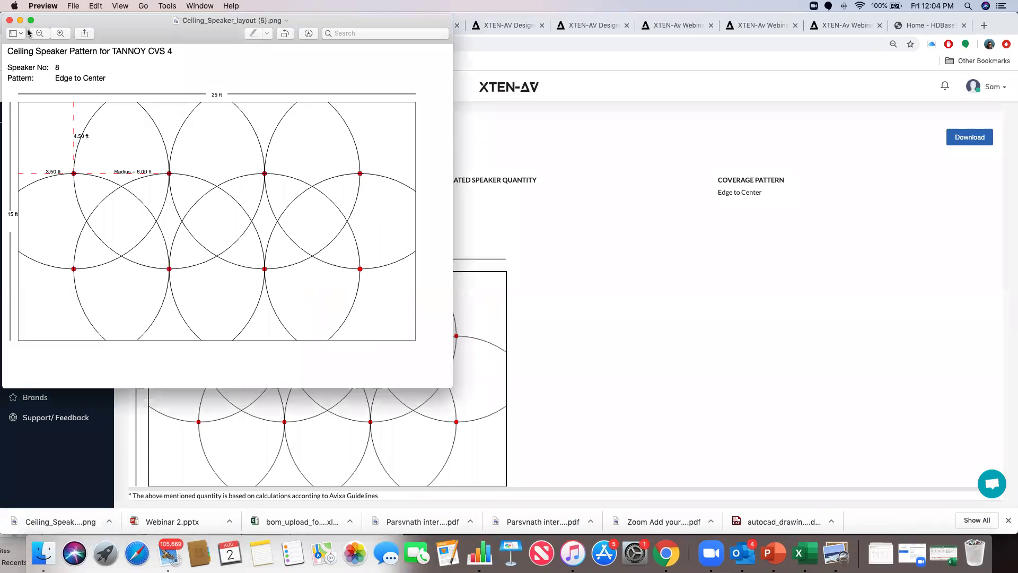
left_click(9, 21)
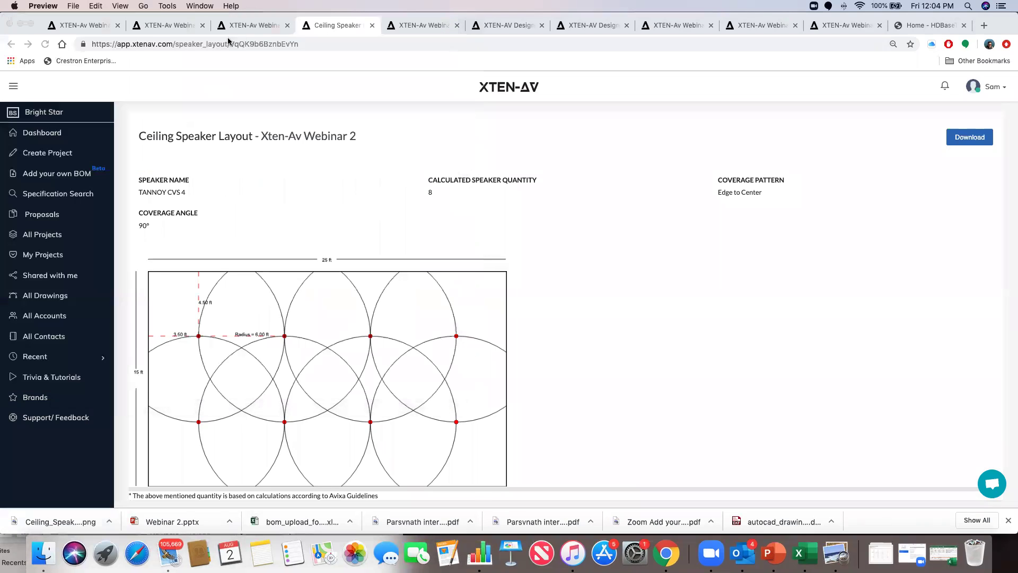
Open the editable scope of work from the design overview and skim it down to the control system section.
left_click(244, 27)
scroll(466, 424, "down", 4)
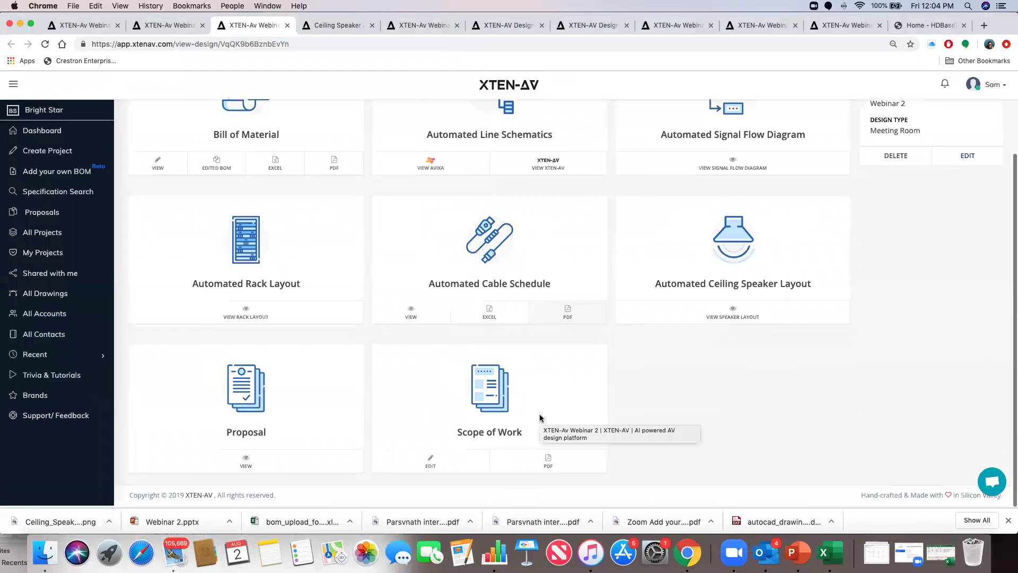
left_click(453, 464)
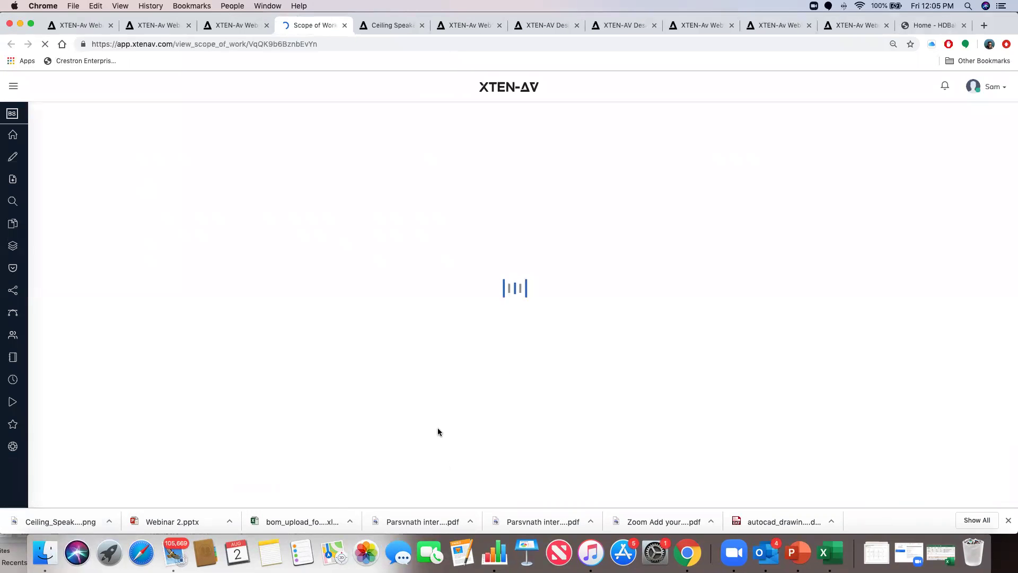
scroll(437, 428, "down", 2)
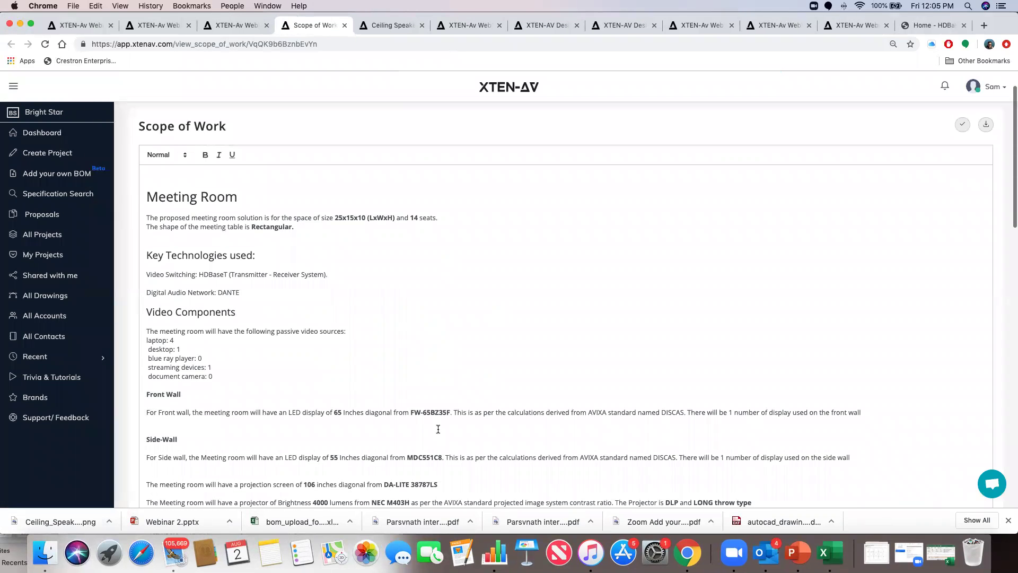
scroll(438, 429, "down", 5)
scroll(438, 429, "down", 12)
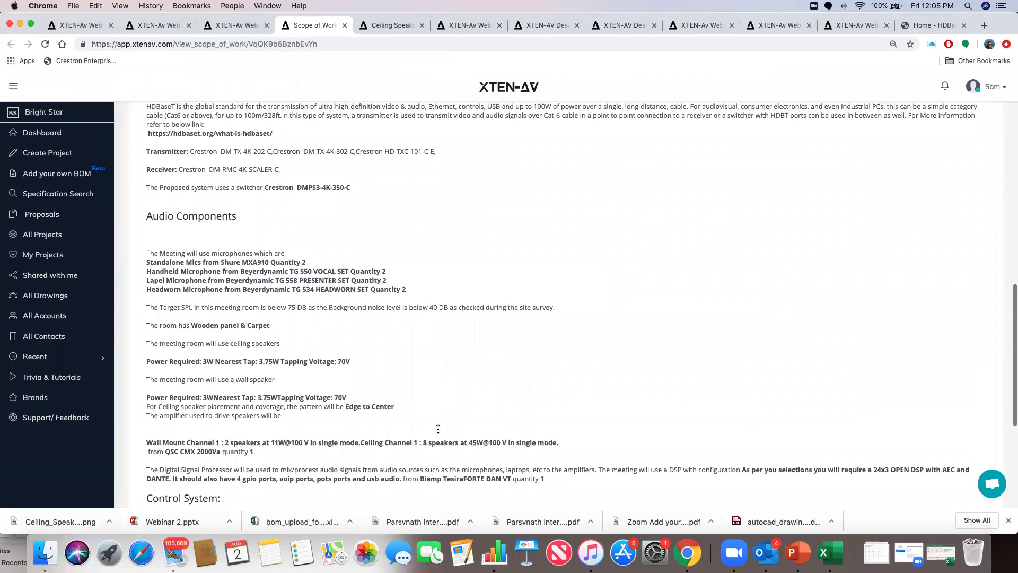
scroll(437, 429, "down", 4)
Reread the scope of work from the key technologies and video components through the switching system, audio components and control system.
scroll(438, 429, "up", 2)
scroll(437, 429, "up", 3)
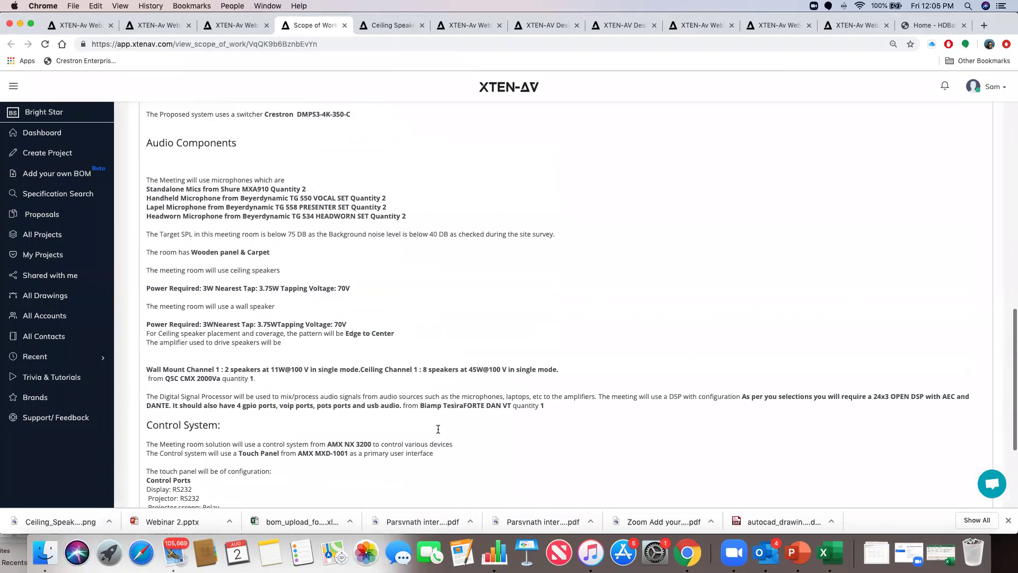
scroll(438, 429, "up", 12)
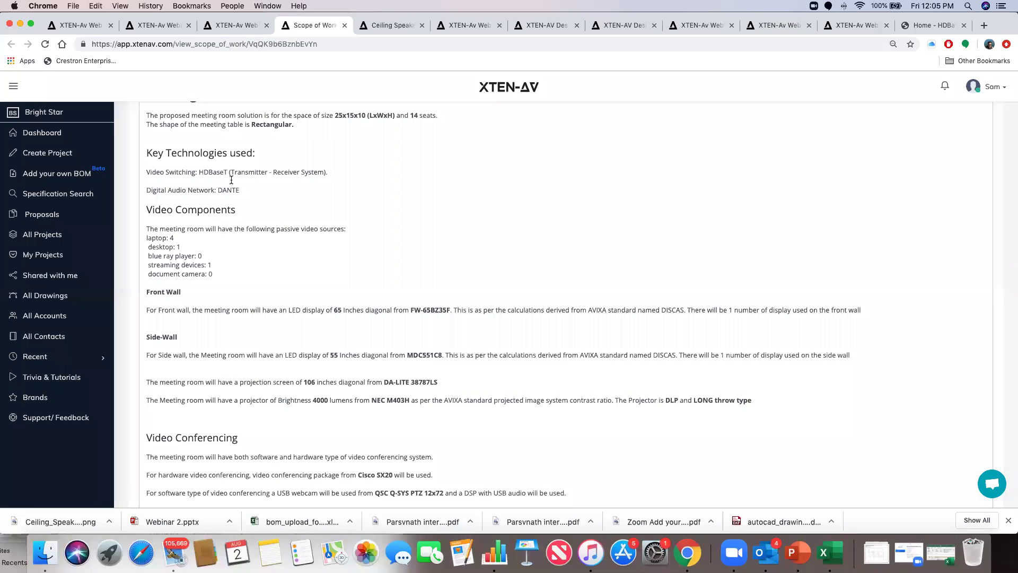
scroll(238, 195, "down", 6)
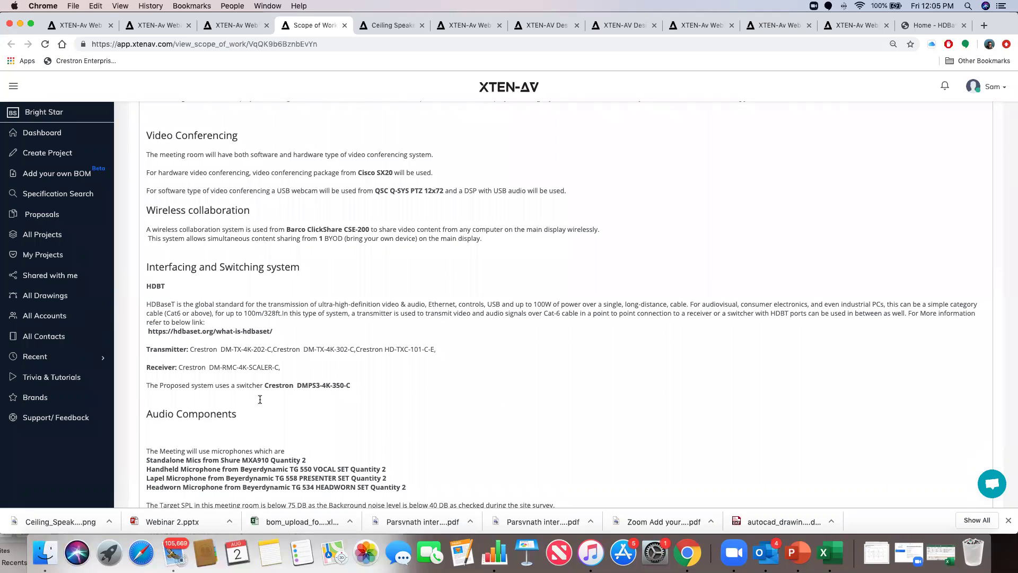
scroll(260, 399, "down", 3)
scroll(260, 398, "up", 4)
scroll(219, 303, "down", 6)
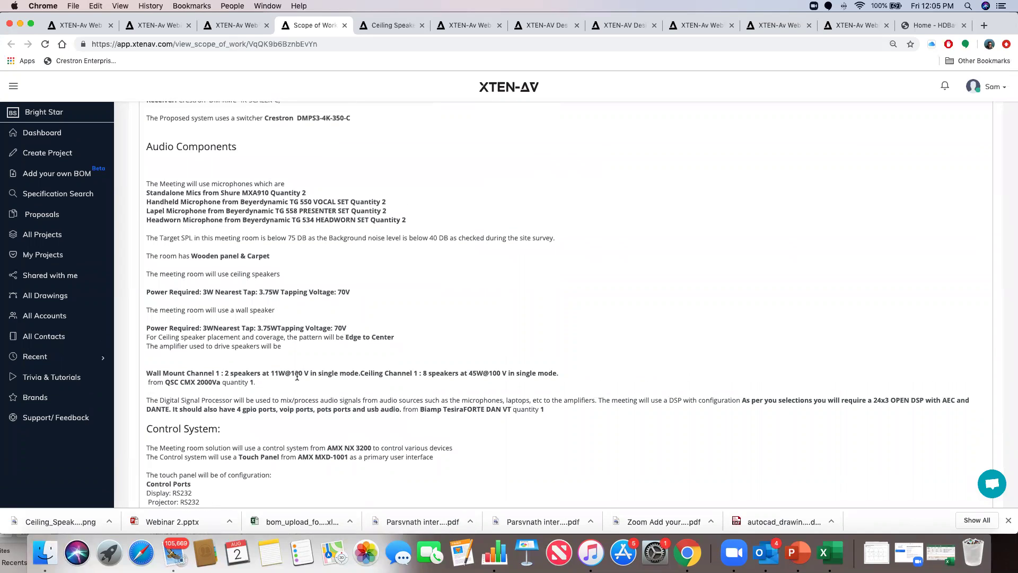
Read the scope of work's control system and accessories sections and download the document as a PDF.
scroll(297, 376, "down", 5)
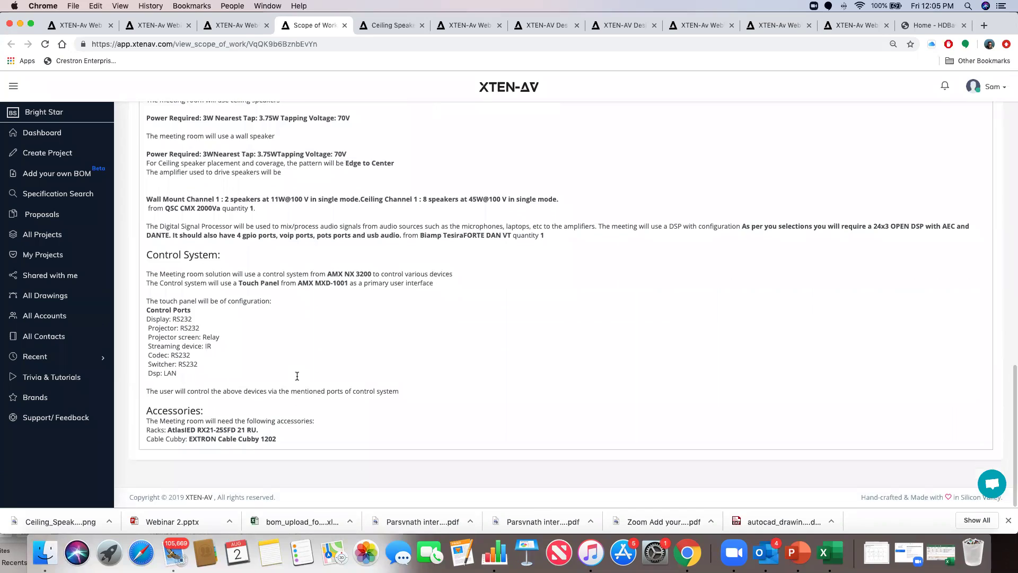
scroll(297, 375, "up", 8)
scroll(297, 376, "up", 5)
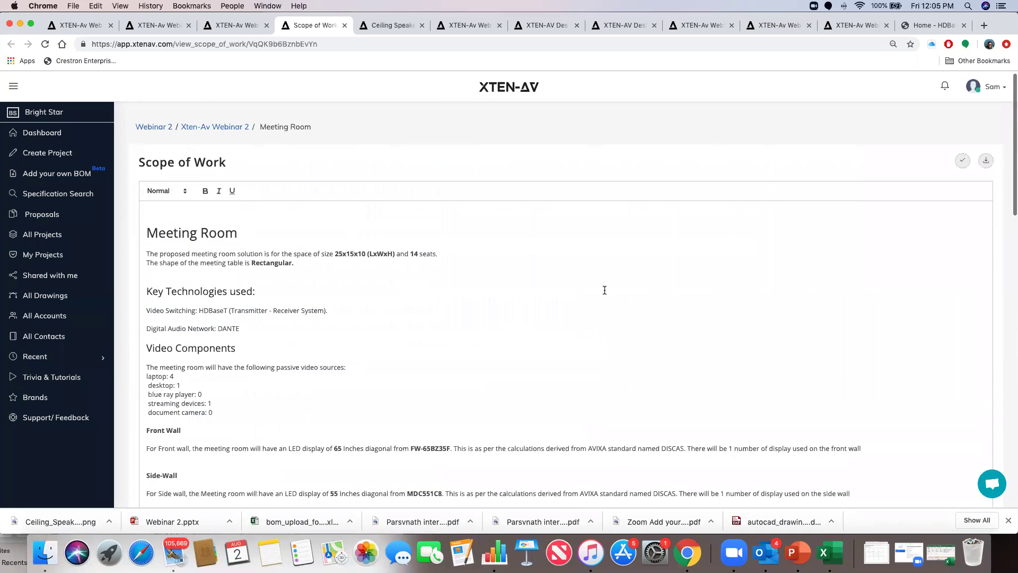
left_click(987, 167)
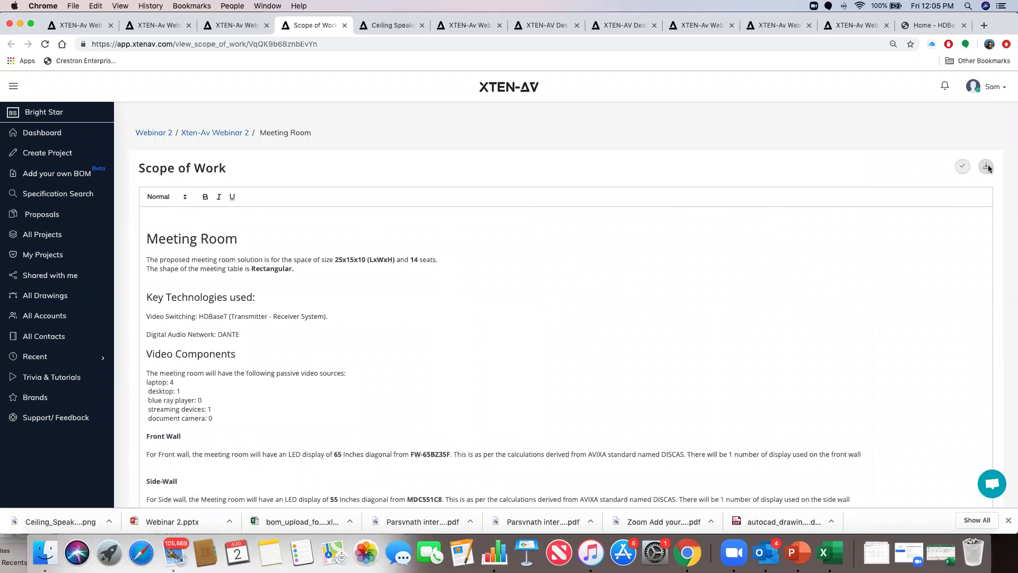
Open the design's proposal from the design overview, load xtenav.com in its place and open the site's product roadmap.
left_click(236, 25)
left_click(246, 465)
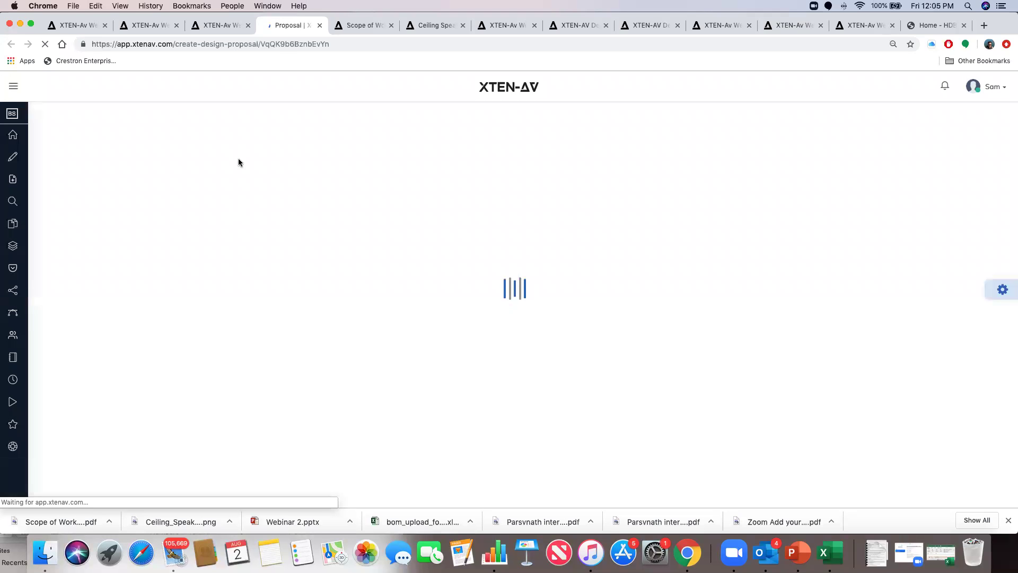
left_click(267, 46)
type("xten")
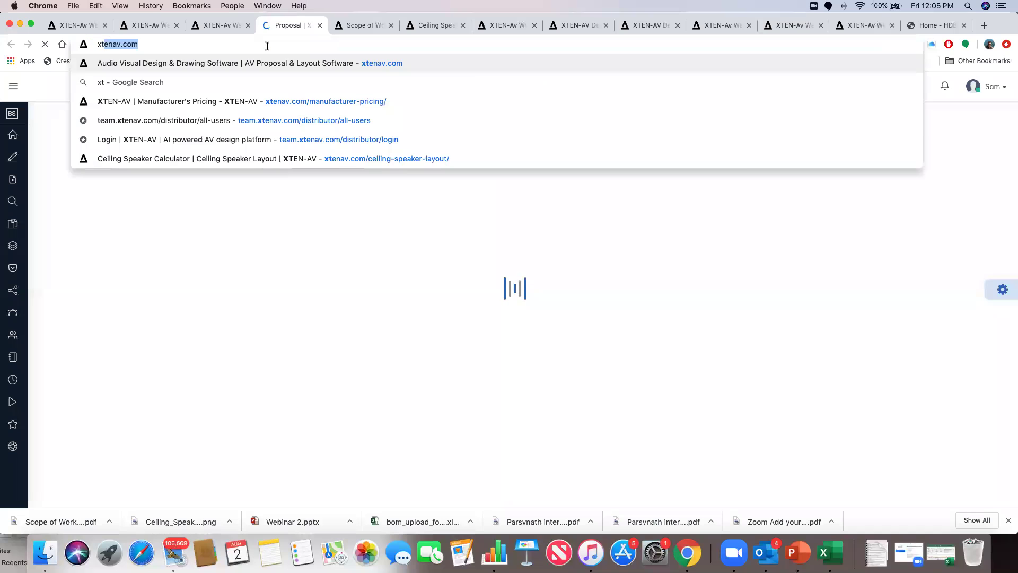
key("Return")
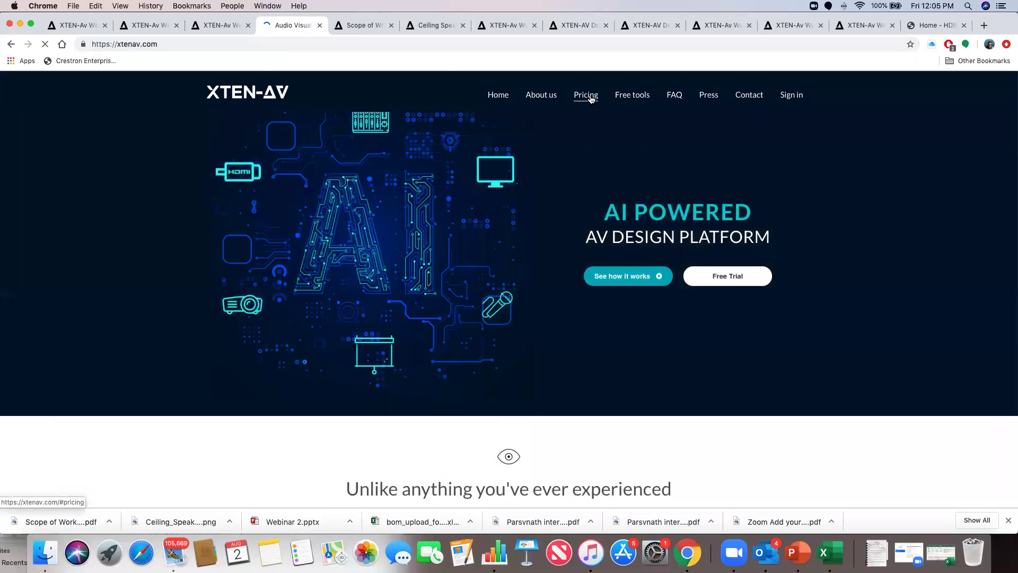
left_click(590, 96)
scroll(637, 242, "down", 5)
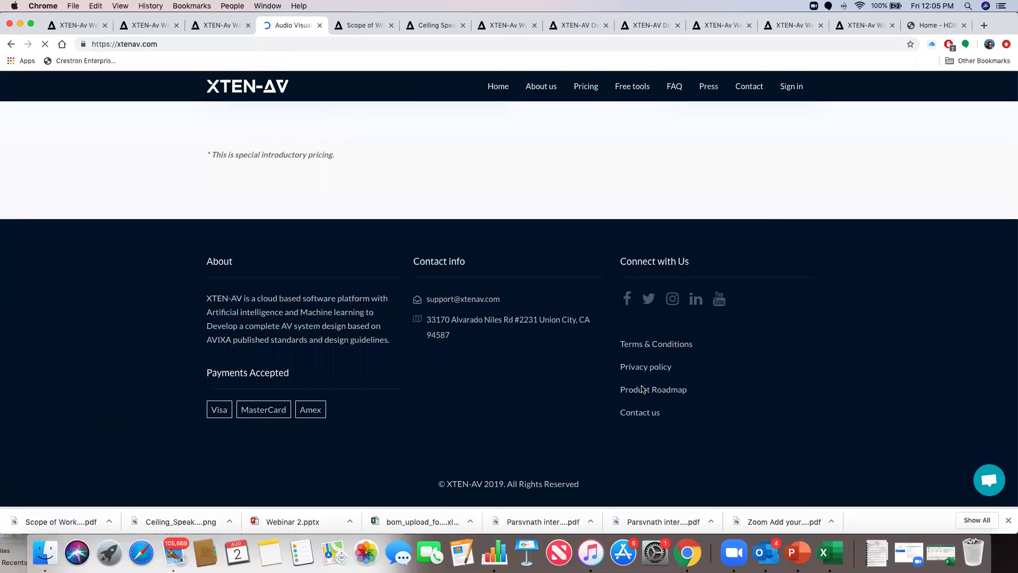
left_click(643, 390)
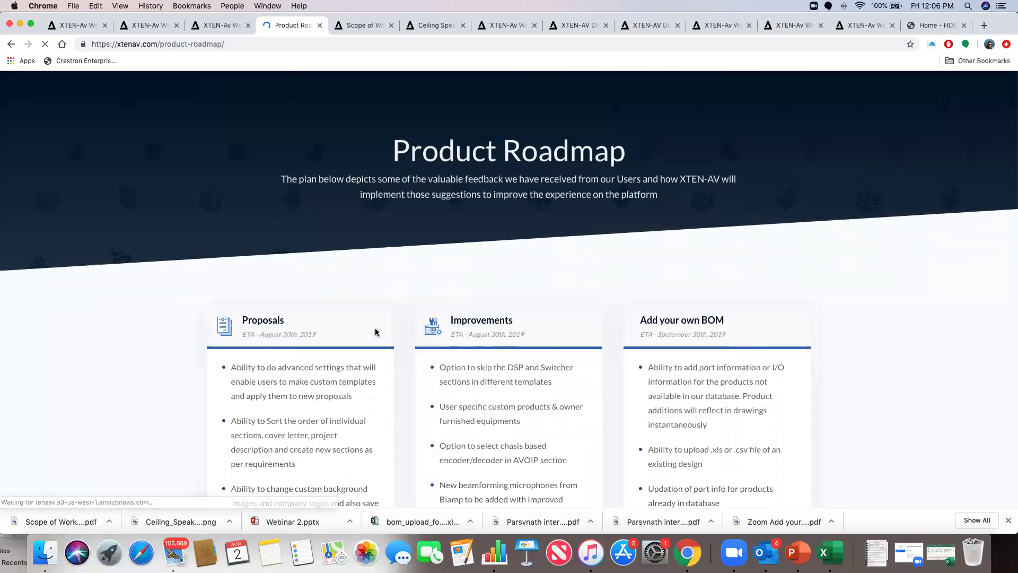
Examine the roadmap's planned features for proposals, improvements, custom BOMs, API integrations, CRM and design templates.
scroll(375, 332, "down", 3)
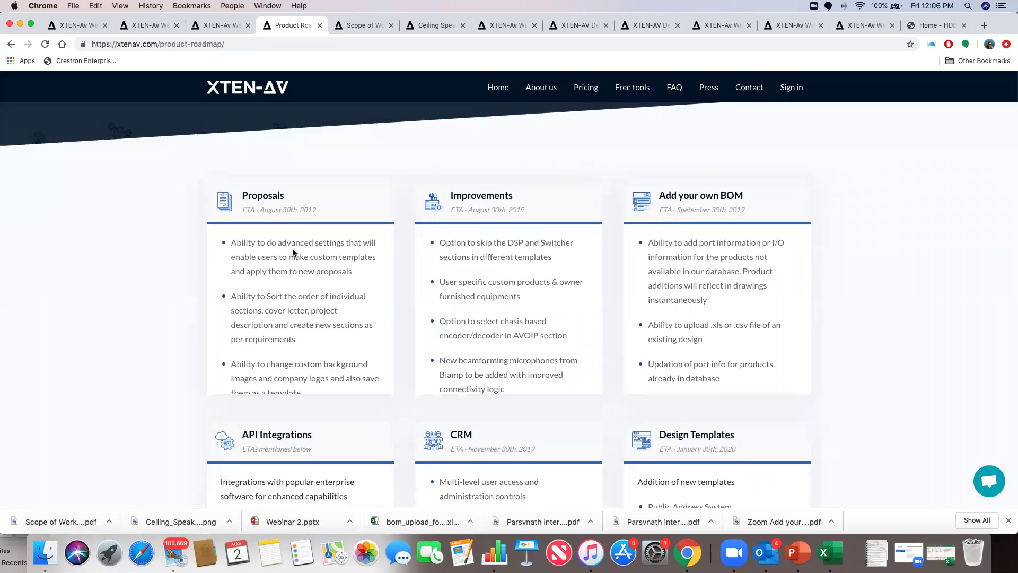
scroll(295, 253, "down", 10)
scroll(303, 254, "down", 3)
scroll(302, 254, "up", 6)
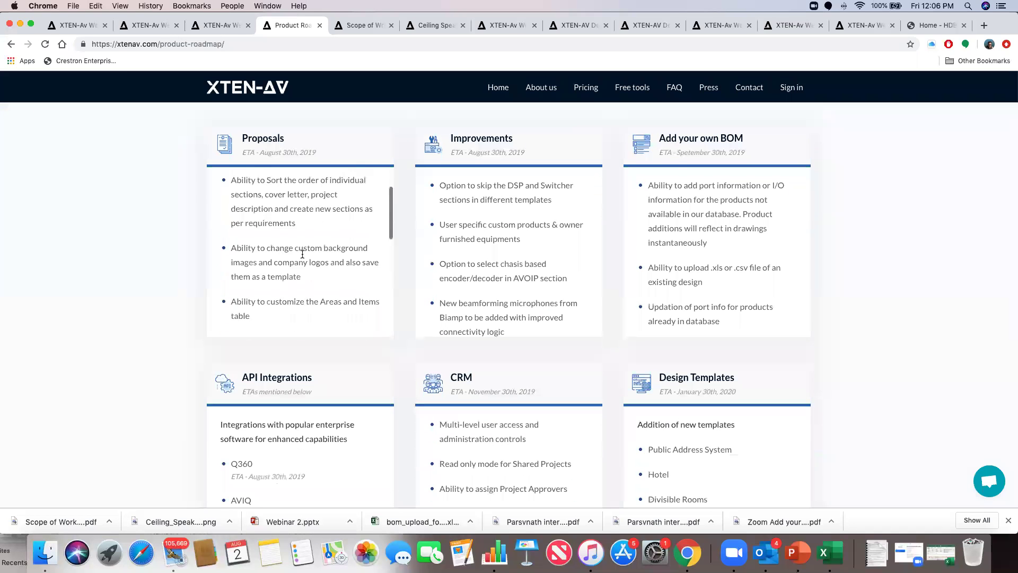
scroll(302, 253, "up", 5)
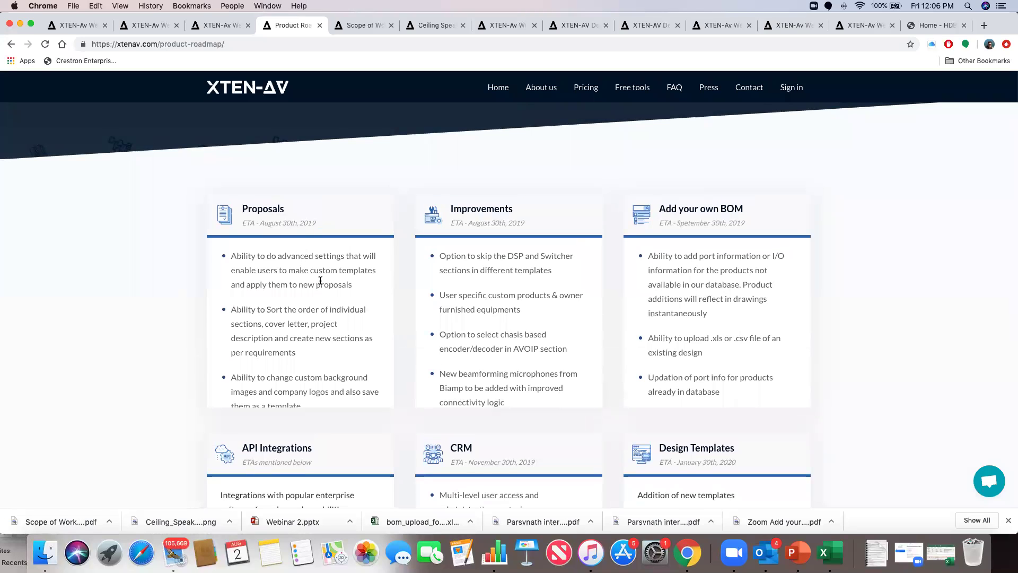
scroll(323, 286, "down", 8)
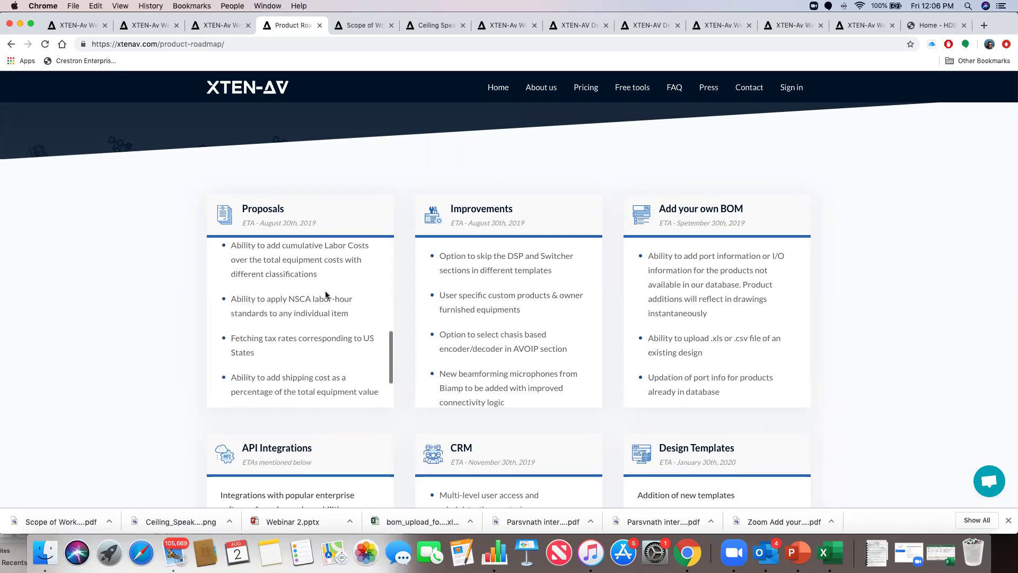
scroll(517, 294, "down", 8)
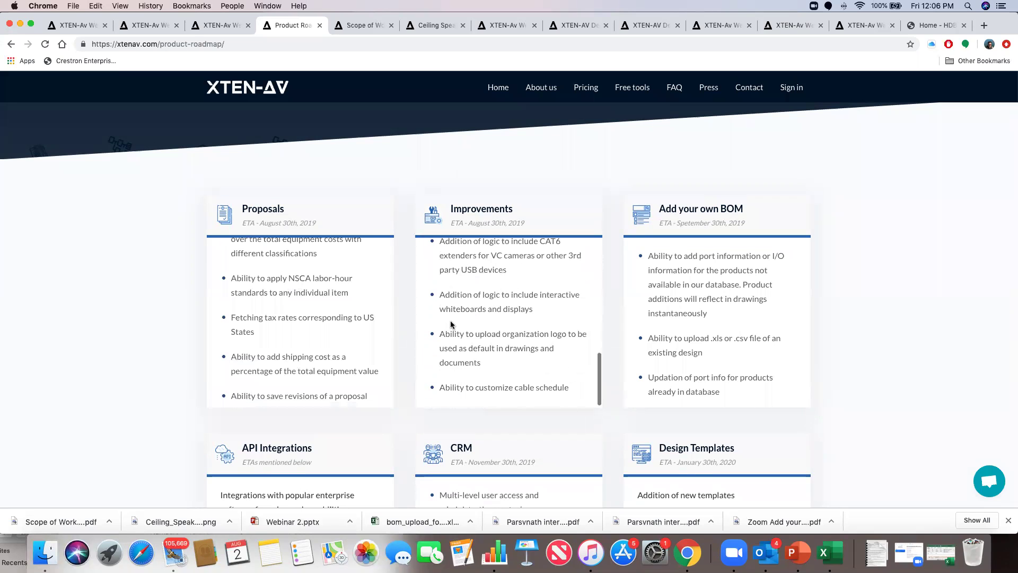
scroll(341, 379, "down", 5)
scroll(334, 366, "down", 5)
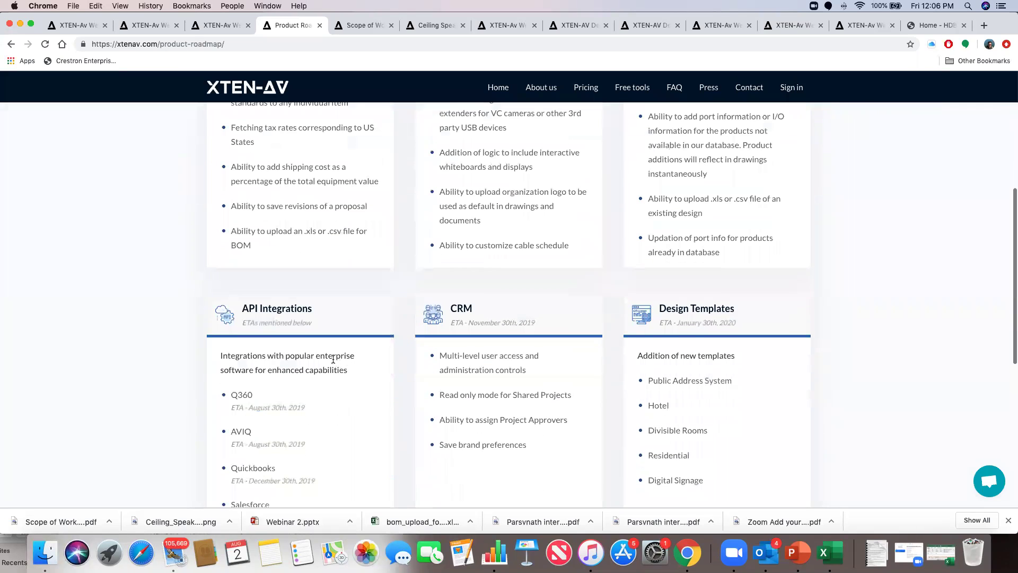
scroll(455, 315, "up", 5)
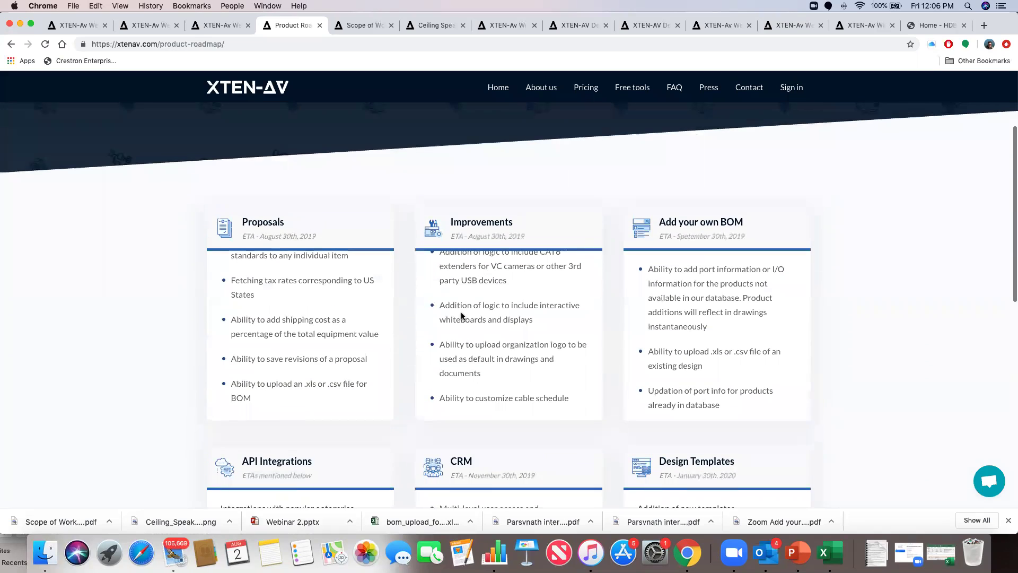
Return to the open meeting room design overview and open its parent project, Webinar 2.
left_click(216, 26)
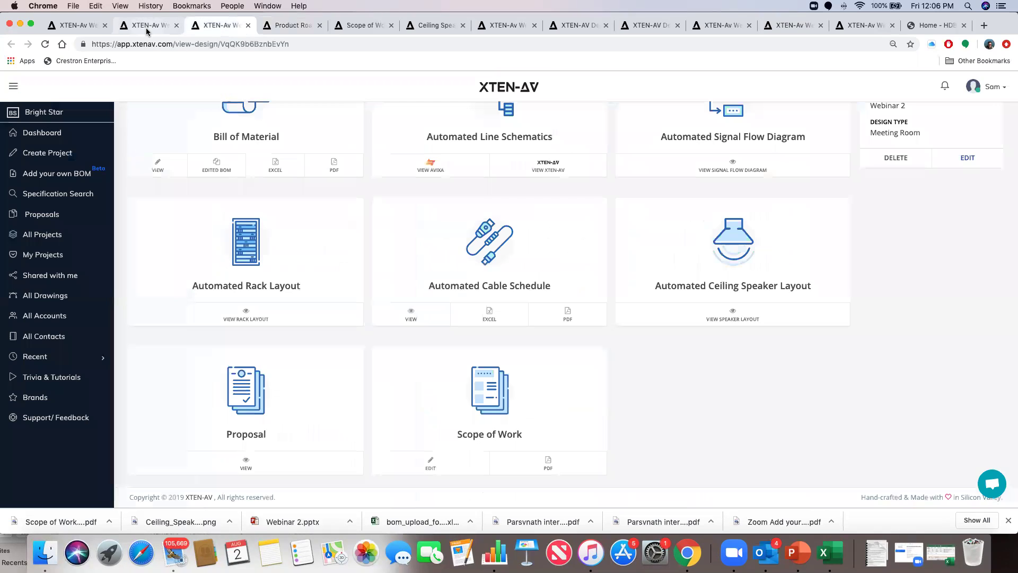
left_click(145, 27)
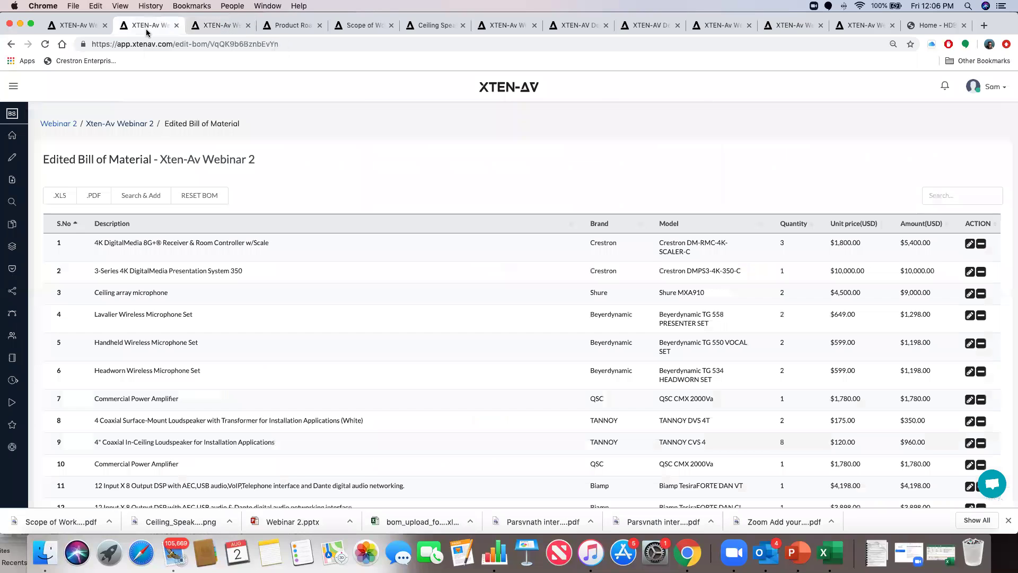
left_click(91, 27)
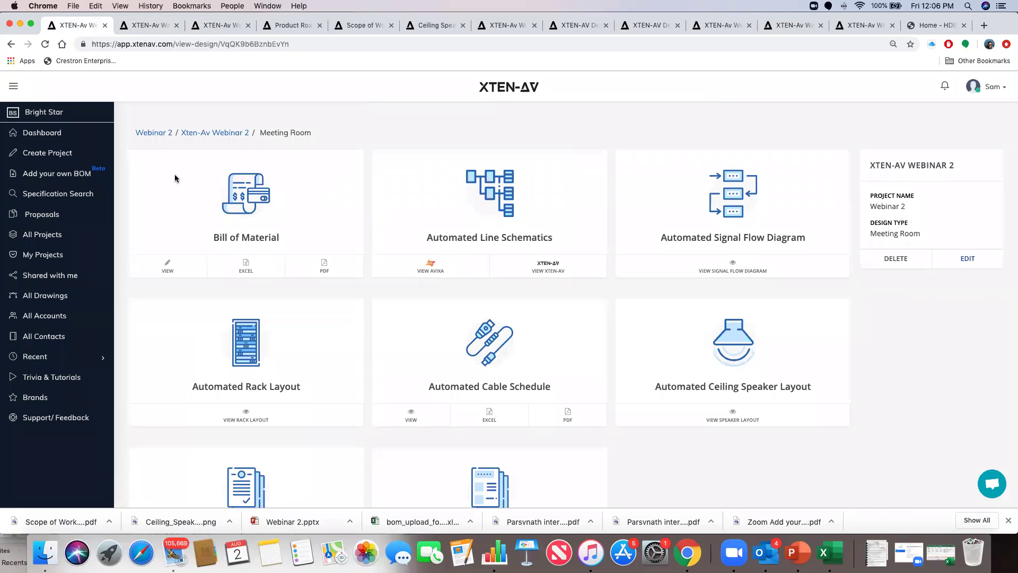
left_click(159, 136)
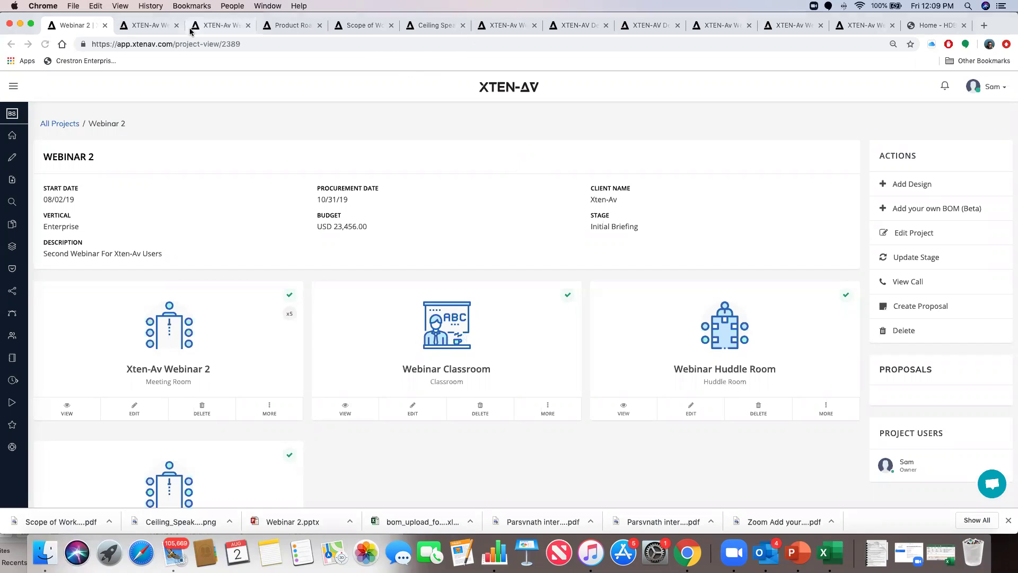
Add a huddle room design named "Webinar huddle room" to the project, using the Answer Questionnaire method.
left_click(908, 184)
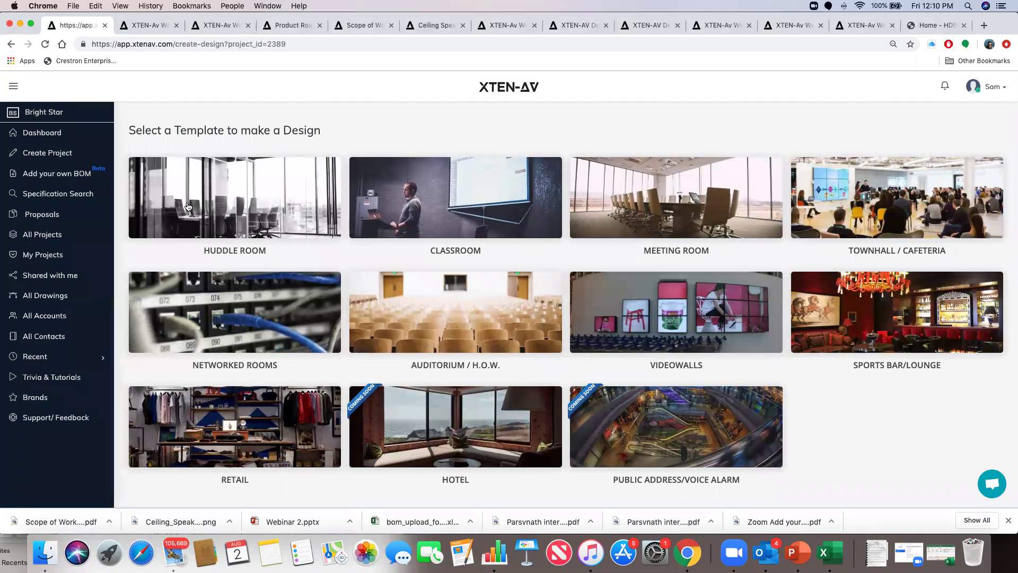
left_click(247, 201)
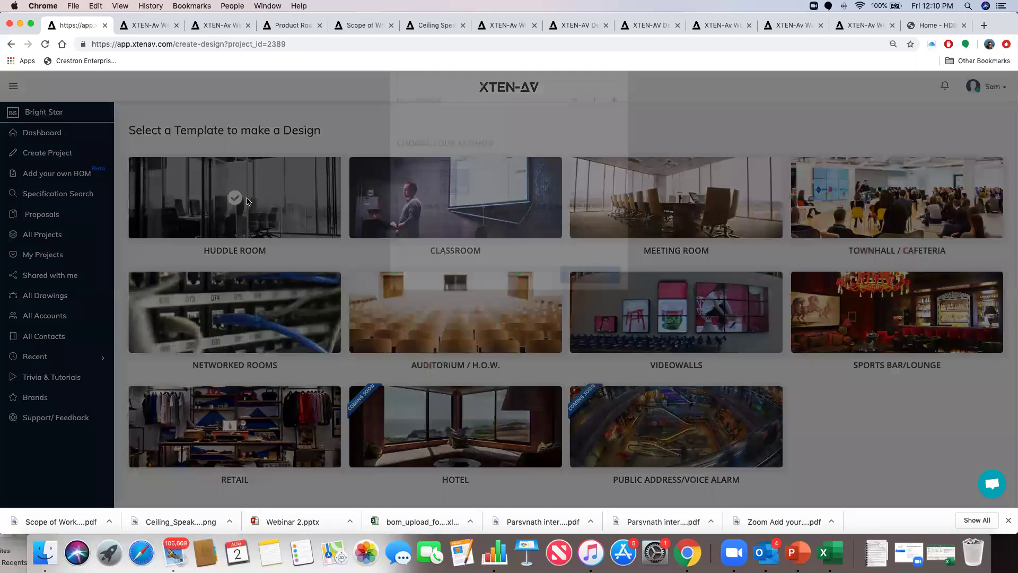
left_click(433, 134)
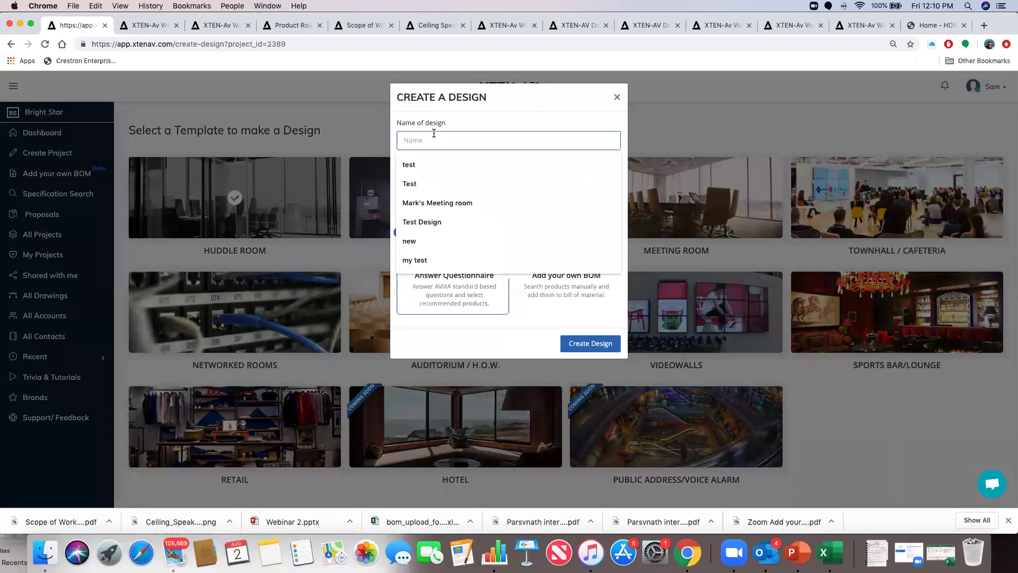
type("We")
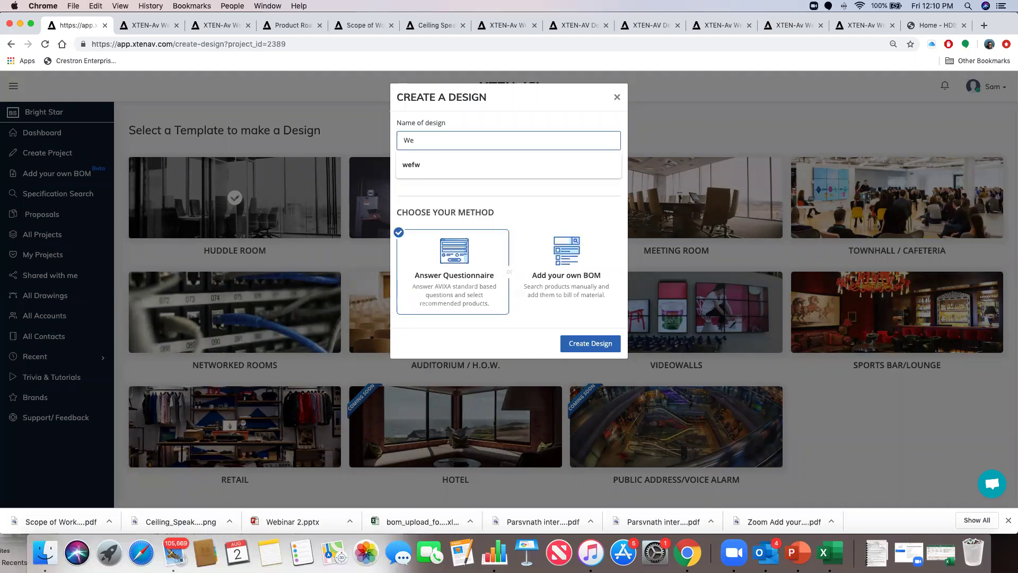
type("binar huddle room")
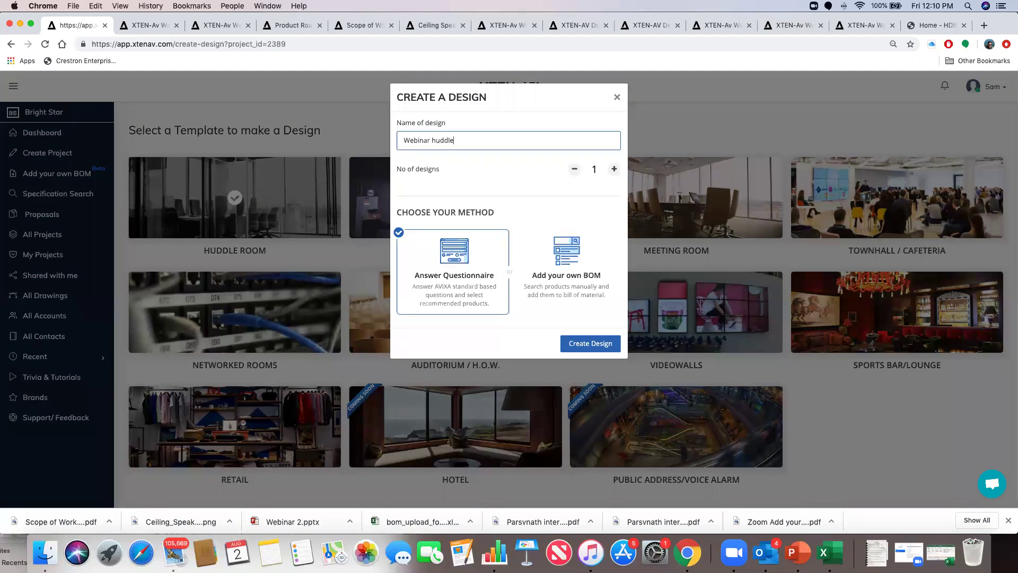
left_click(570, 344)
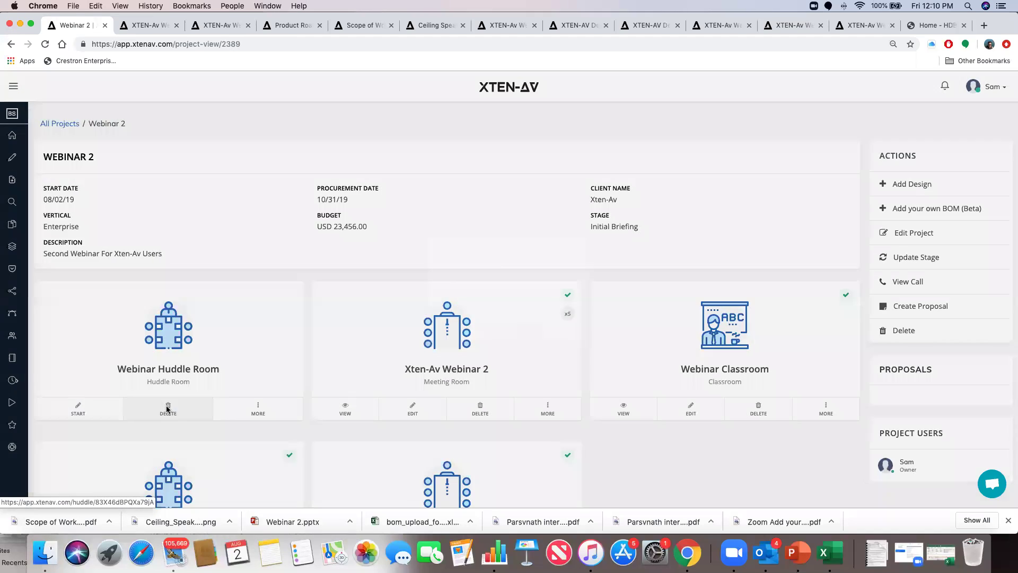
left_click(167, 408)
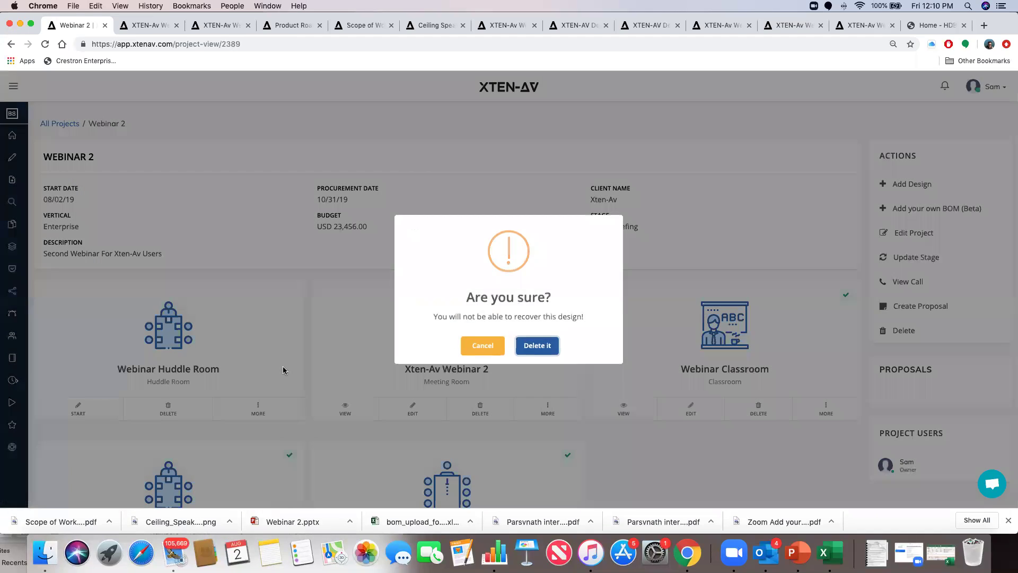
left_click(483, 347)
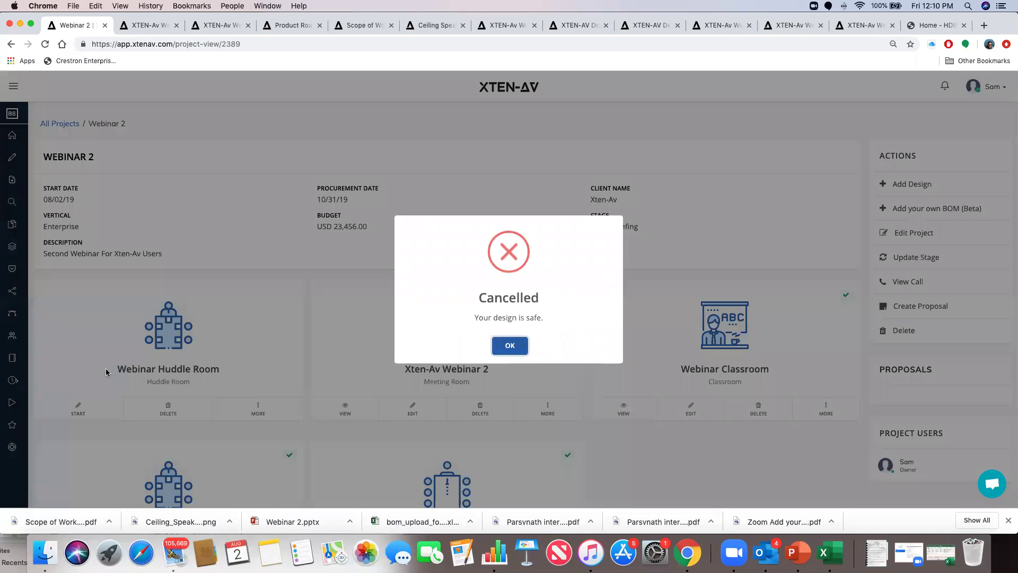
left_click(501, 352)
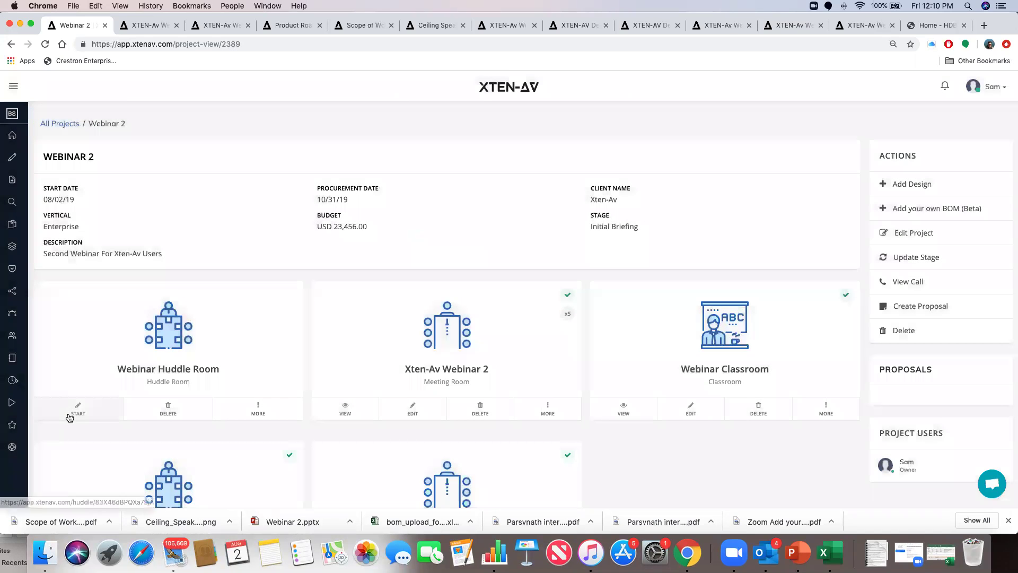
Start the new huddle room design and submit room dimensions of 20 ft length, 15 ft width and 8 ft height.
left_click(69, 417)
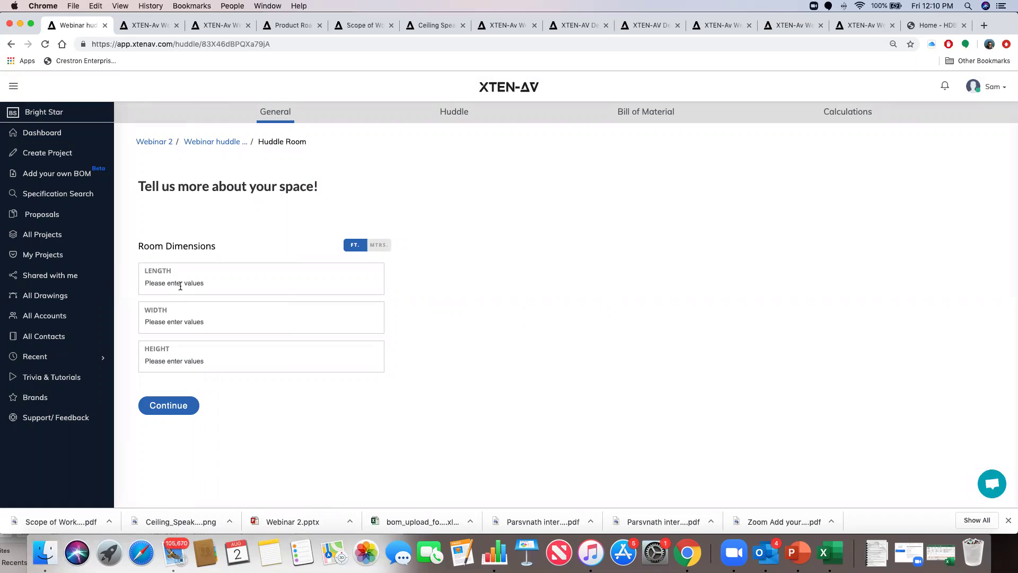
left_click(180, 285)
type("20")
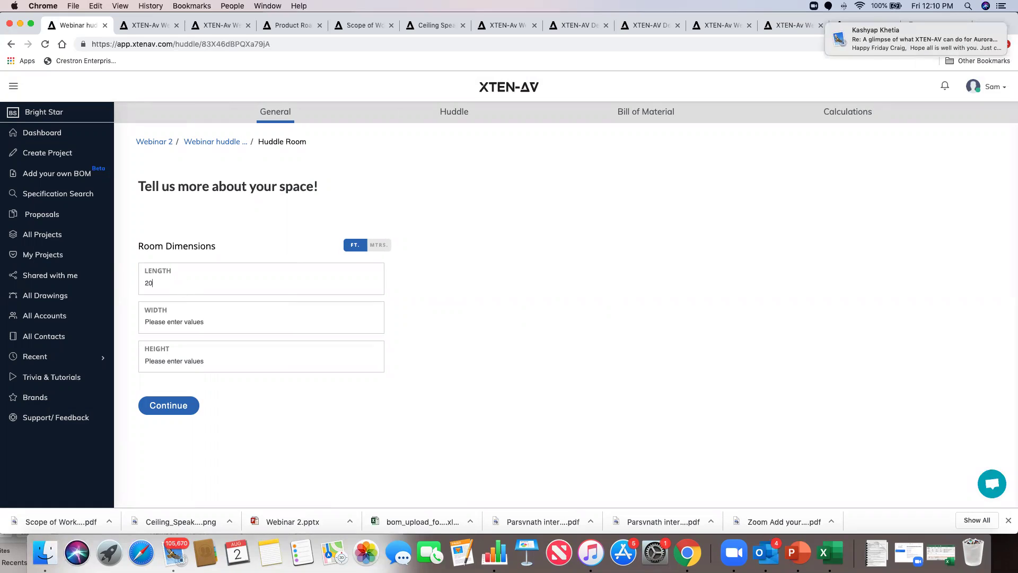
type("15")
left_click(168, 362)
type("8")
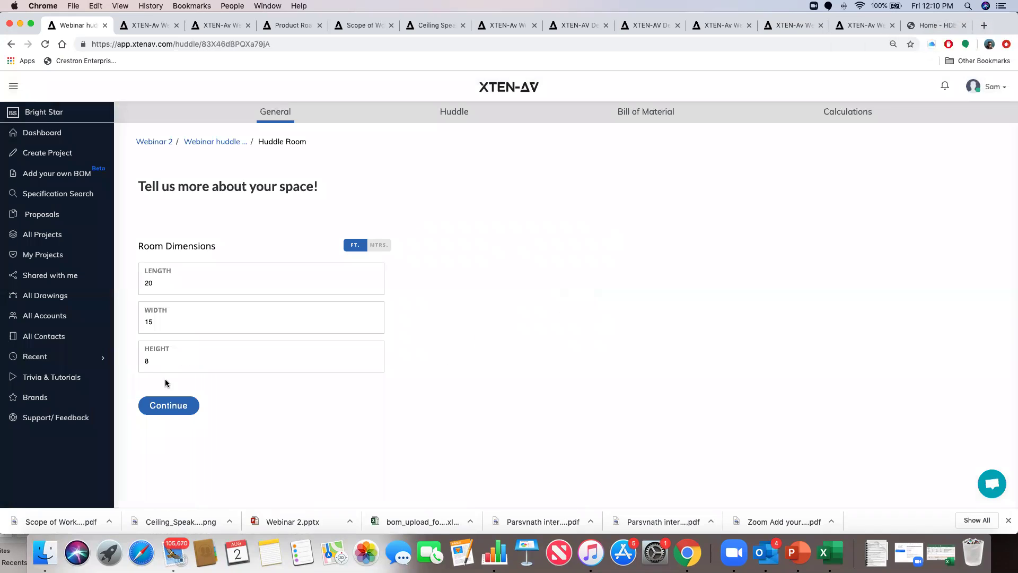
left_click(168, 403)
Answer the huddle room's display questions, entering 1 and choosing 3840 x 2160 (4K-Ultra HD) as the source's maximum resolution.
left_click(186, 279)
type("1")
scroll(192, 311, "down", 2)
left_click(192, 303)
scroll(320, 256, "down", 6)
left_click(297, 206)
scroll(196, 243, "down", 2)
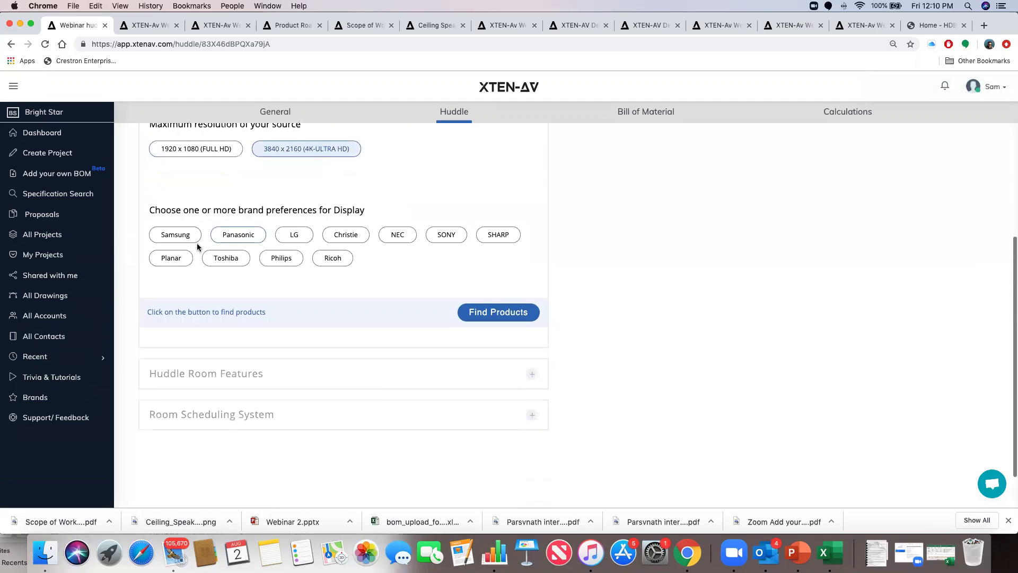
Choose LG as the preferred display brand and find matching products.
scroll(196, 243, "down", 2)
left_click(294, 189)
left_click(481, 264)
Review the recommended LG displays and select the 65UH5C 65" 4K UHD Professional Display.
scroll(342, 274, "down", 5)
scroll(341, 288, "down", 3)
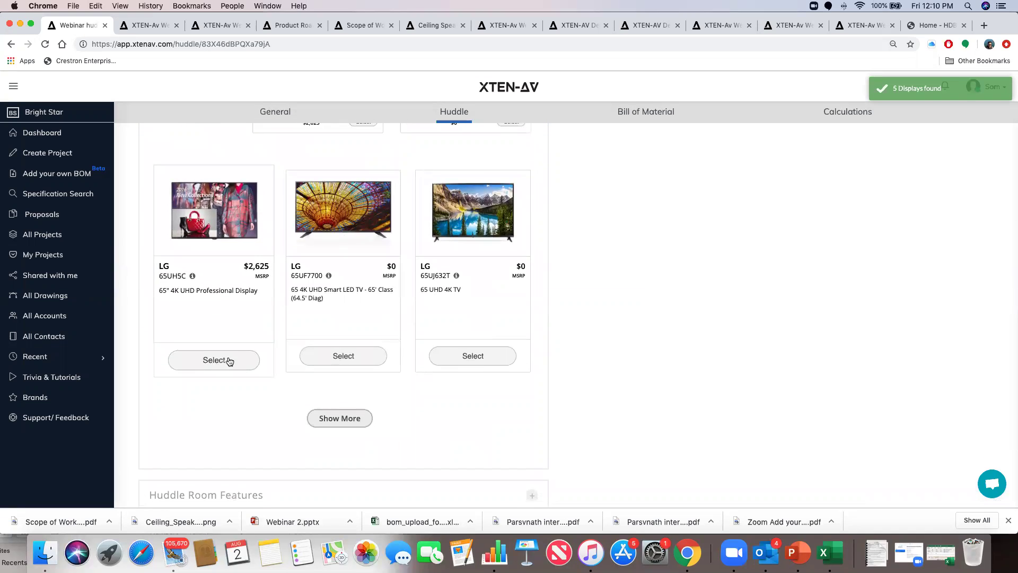
scroll(243, 337, "up", 5)
scroll(266, 359, "down", 2)
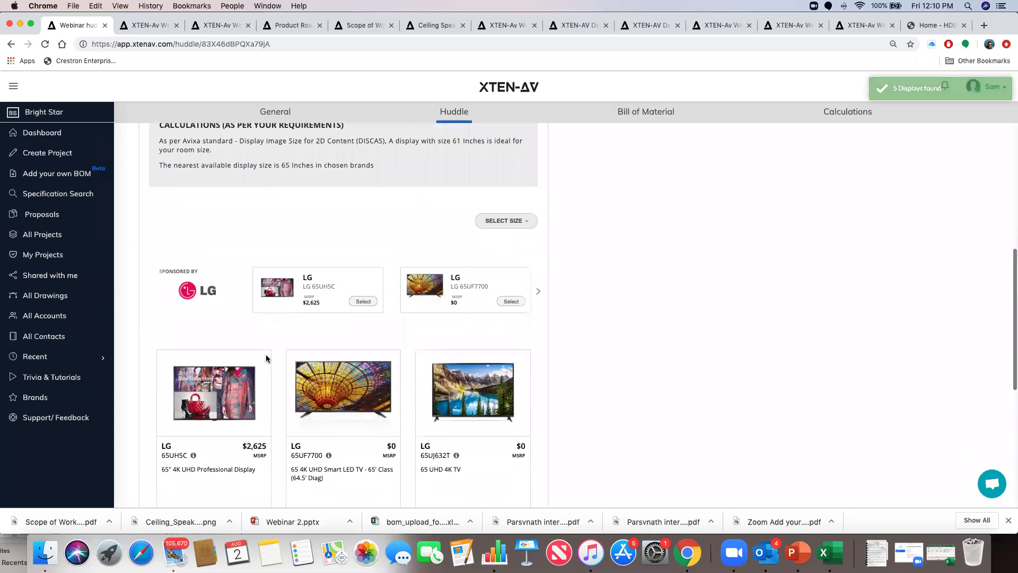
scroll(266, 359, "down", 3)
left_click(246, 412)
scroll(246, 407, "down", 4)
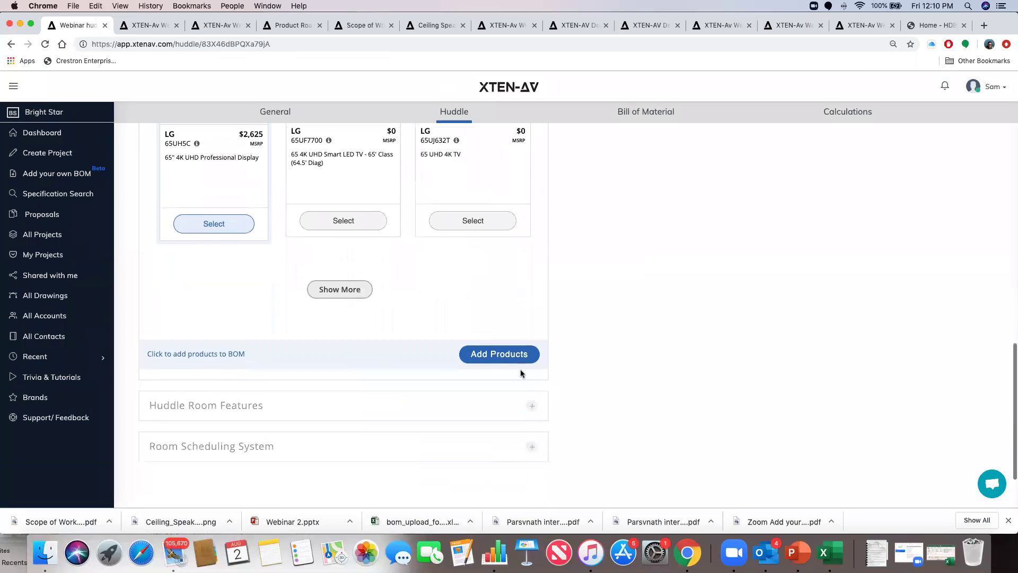
Add the selected LG display to the bill of material and set the speaker preference to Builtin Speakers in LED.
left_click(493, 354)
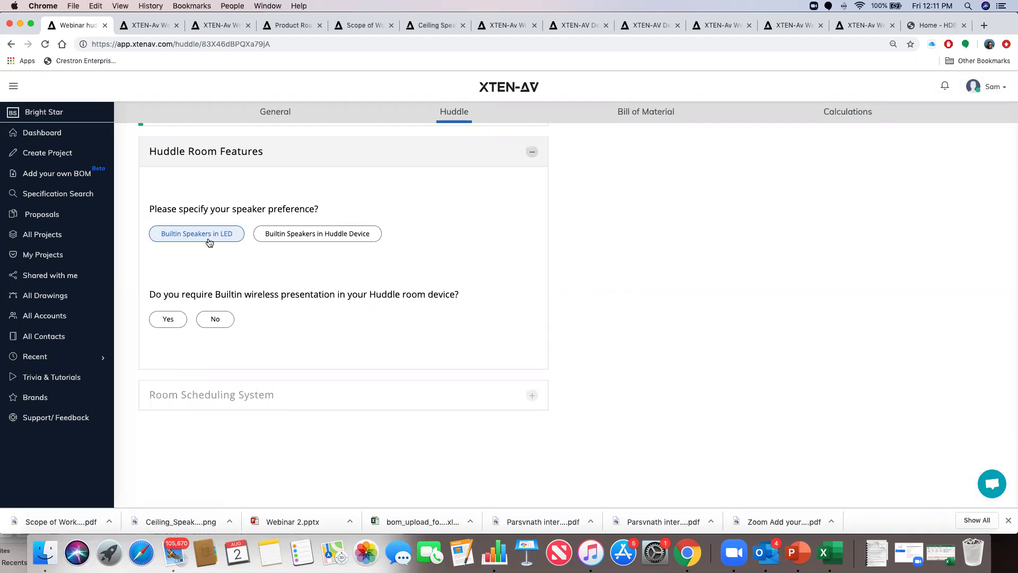
left_click(284, 237)
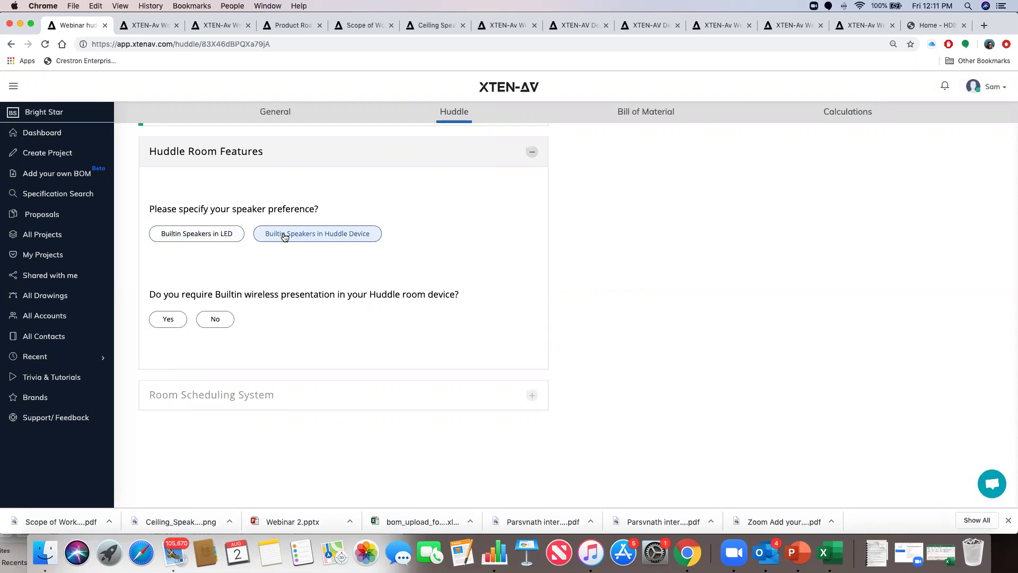
left_click(205, 233)
scroll(217, 237, "down", 1)
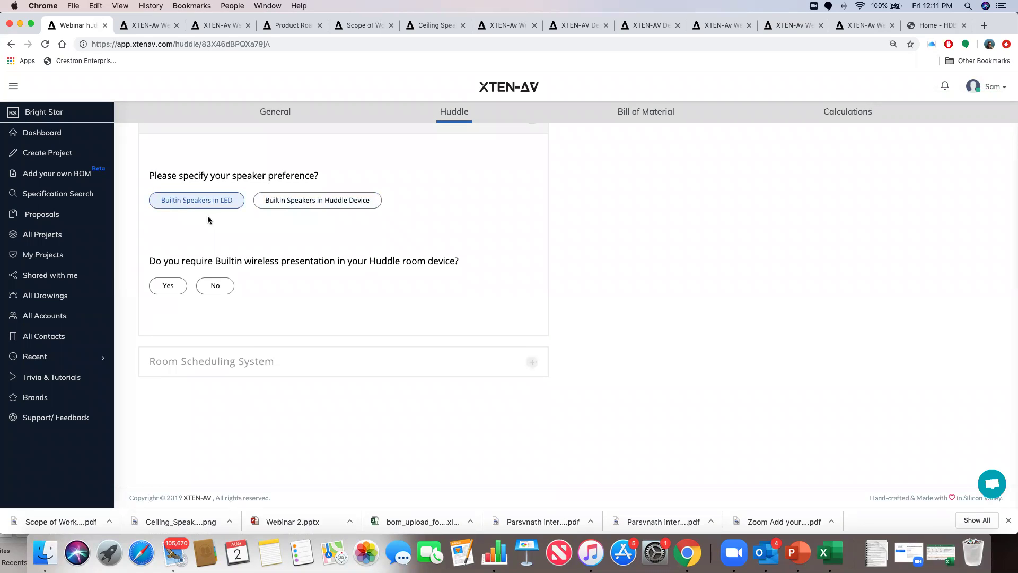
Require built-in wireless presentation in the huddle room device, choose Crestron as the brand and find matching products.
left_click(178, 290)
scroll(177, 289, "down", 3)
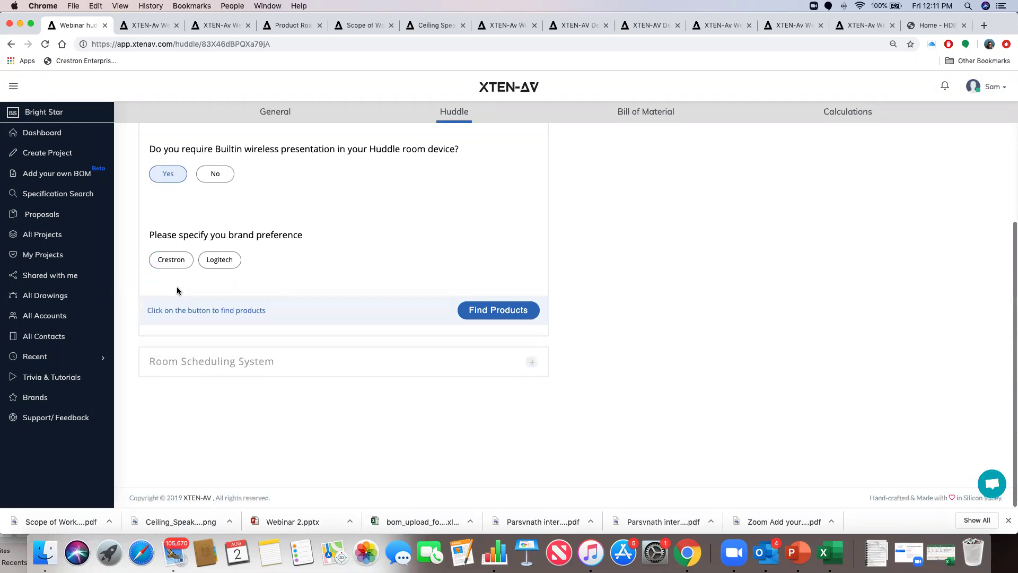
scroll(300, 291, "up", 1)
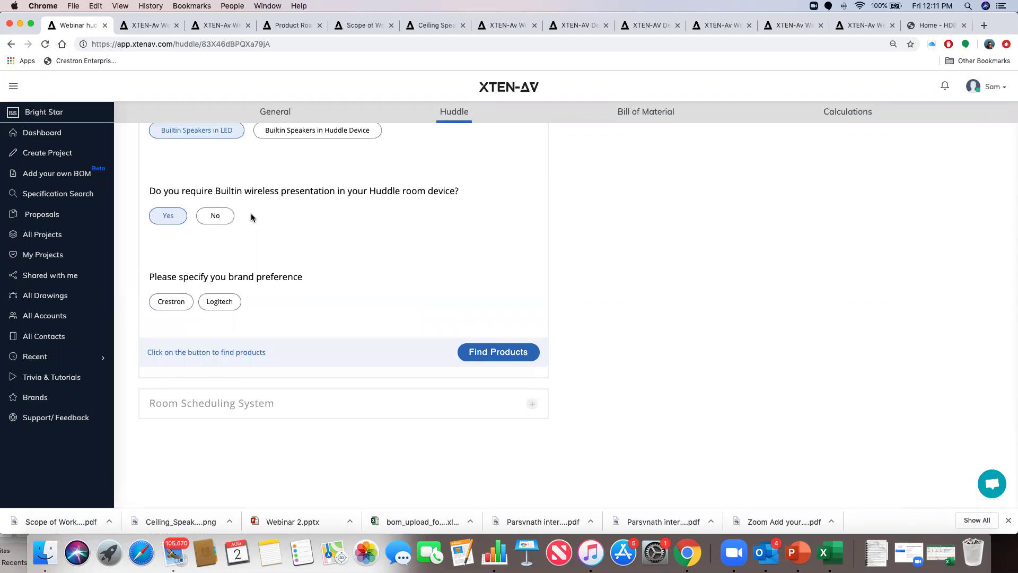
scroll(237, 210, "up", 1)
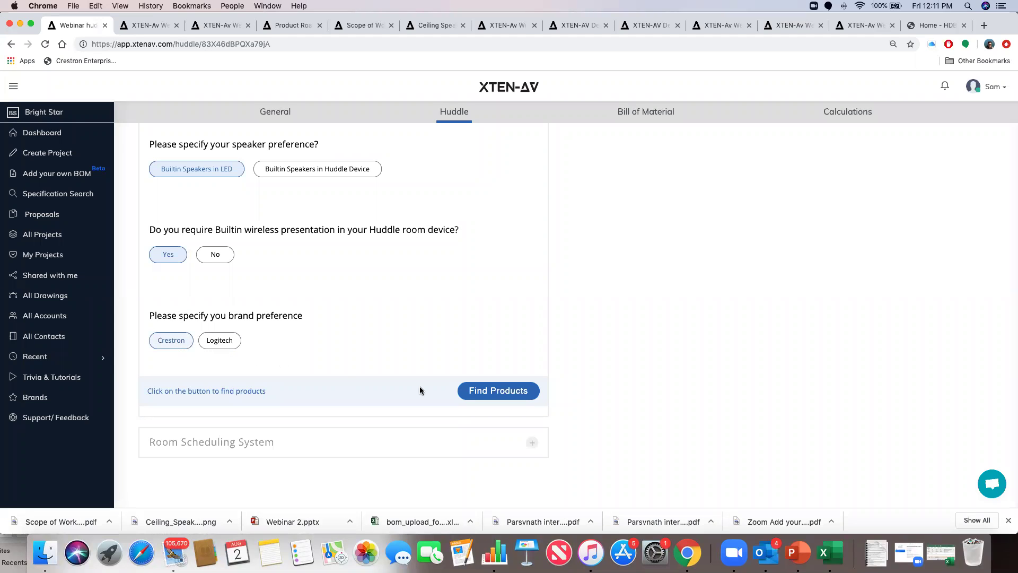
left_click(481, 391)
scroll(277, 409, "down", 7)
scroll(214, 354, "up", 8)
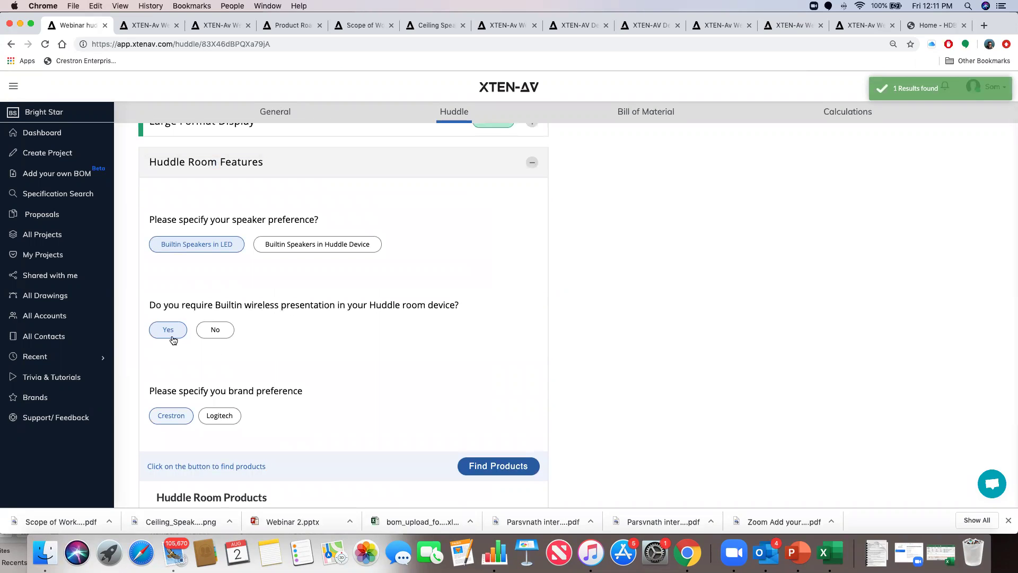
Answer No to built-in wireless presentation, choose Biamp as the only brand, find matching products and review them.
left_click(228, 331)
scroll(230, 332, "down", 2)
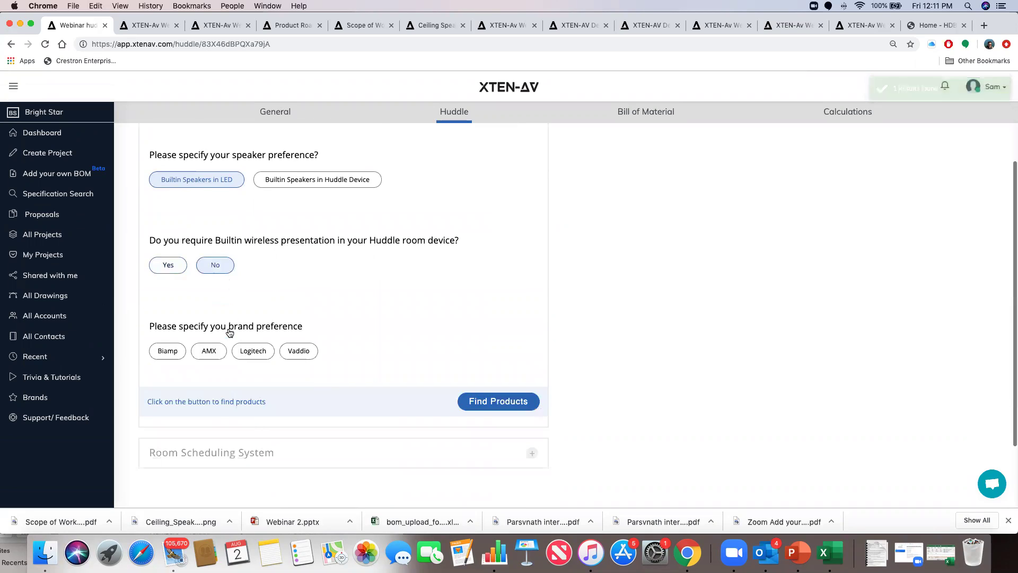
scroll(229, 332, "down", 2)
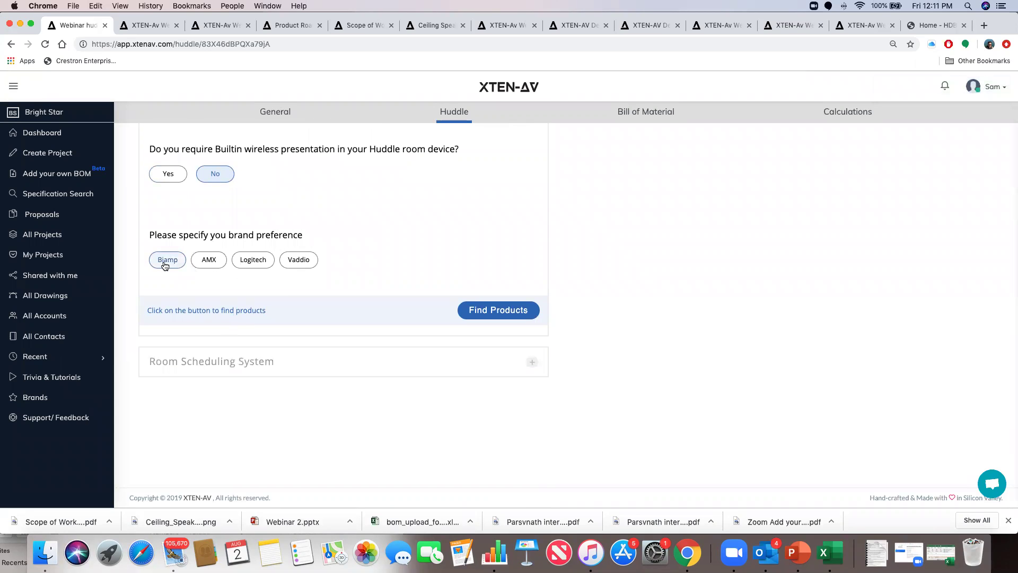
left_click(206, 262)
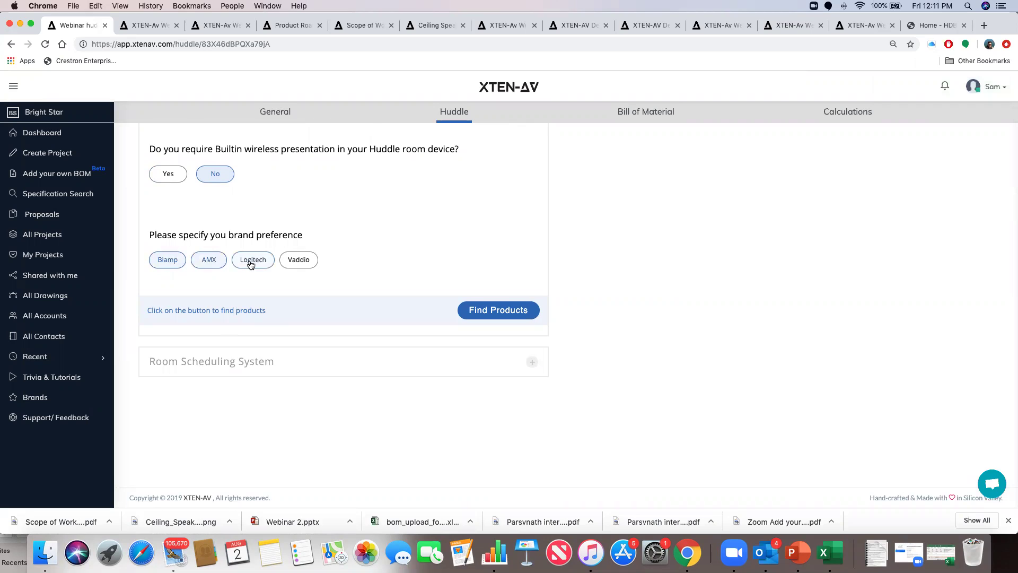
left_click(209, 261)
scroll(284, 289, "up", 1)
scroll(285, 289, "up", 3)
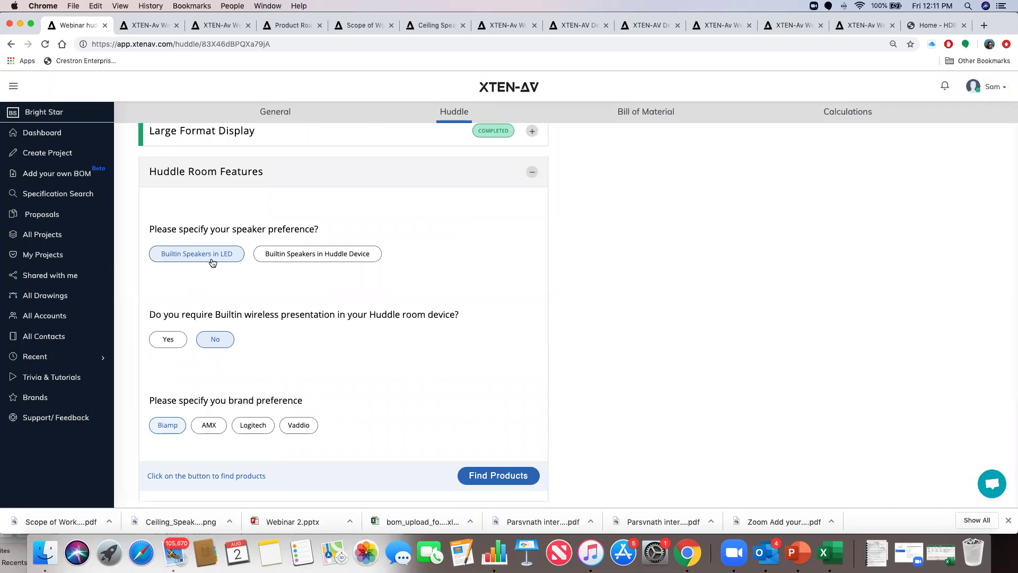
left_click(475, 475)
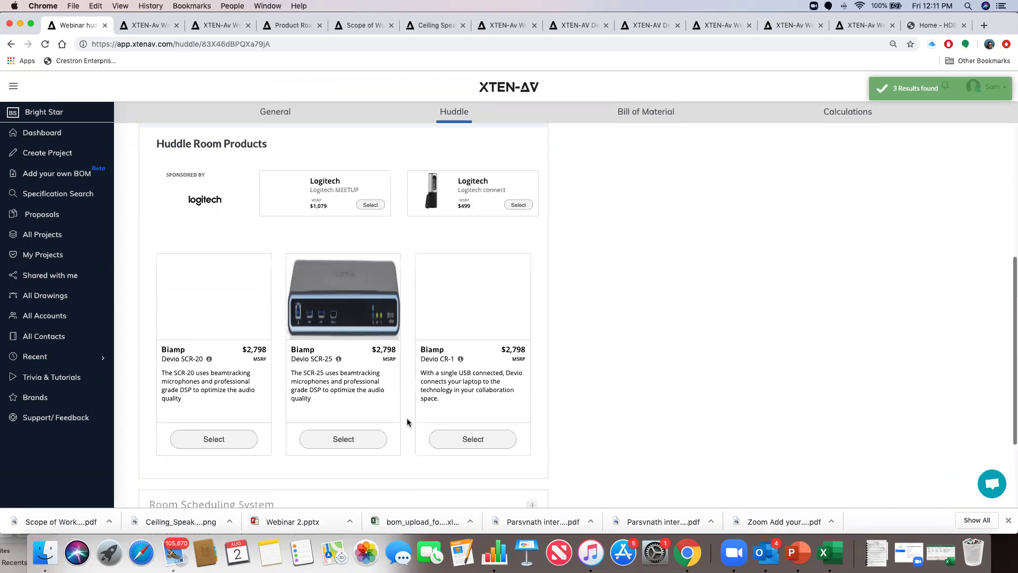
scroll(296, 397, "down", 3)
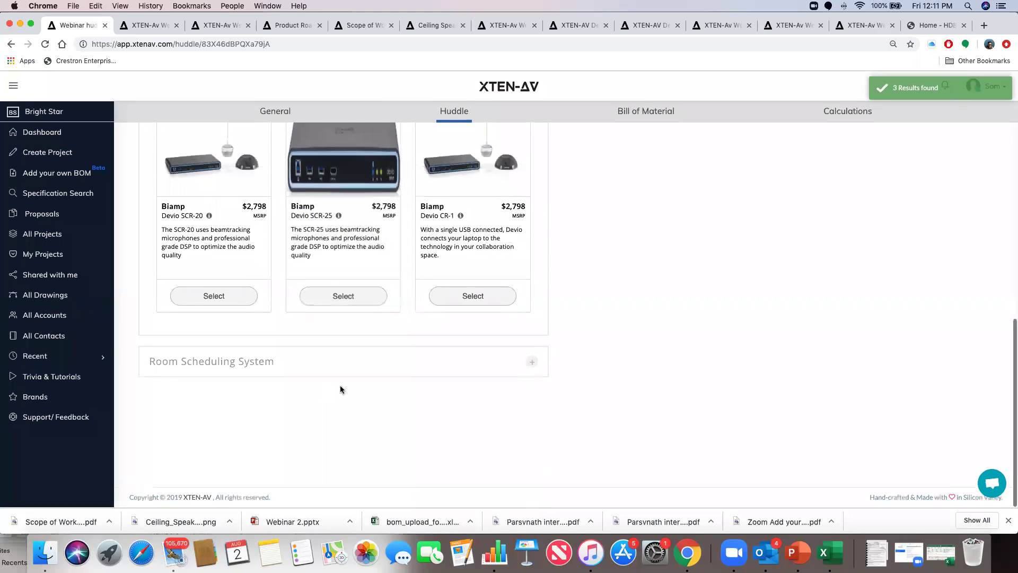
scroll(318, 251, "up", 5)
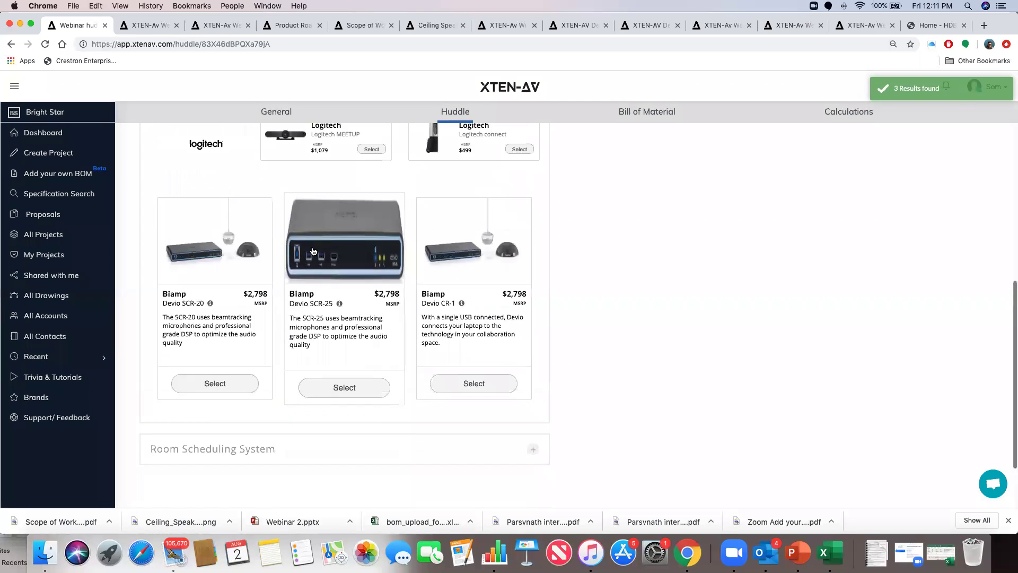
Change the speaker preference to Builtin Speakers in Huddle Device, decline wireless presentation and find products from AMX.
scroll(313, 249, "up", 3)
left_click(316, 201)
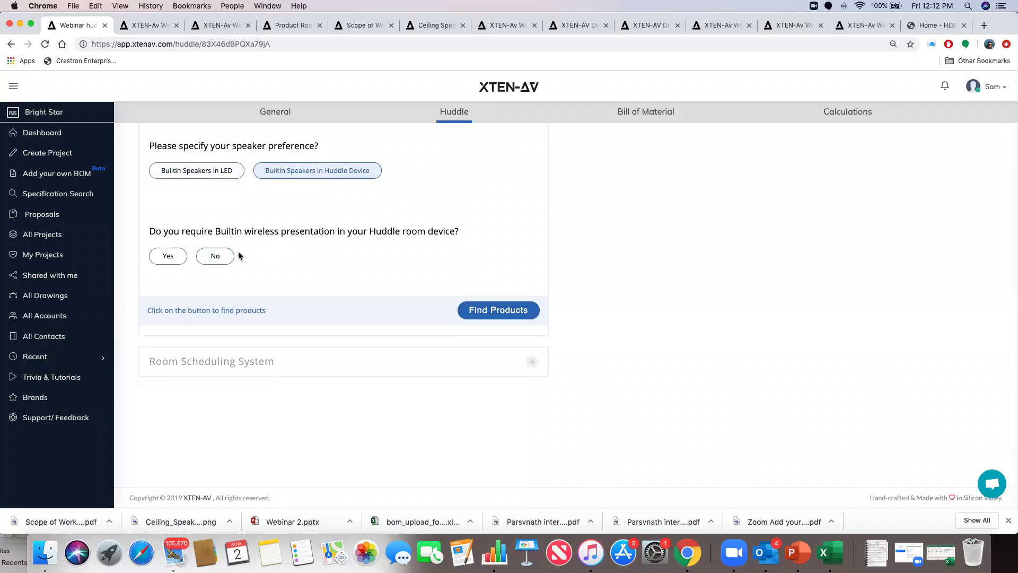
left_click(225, 258)
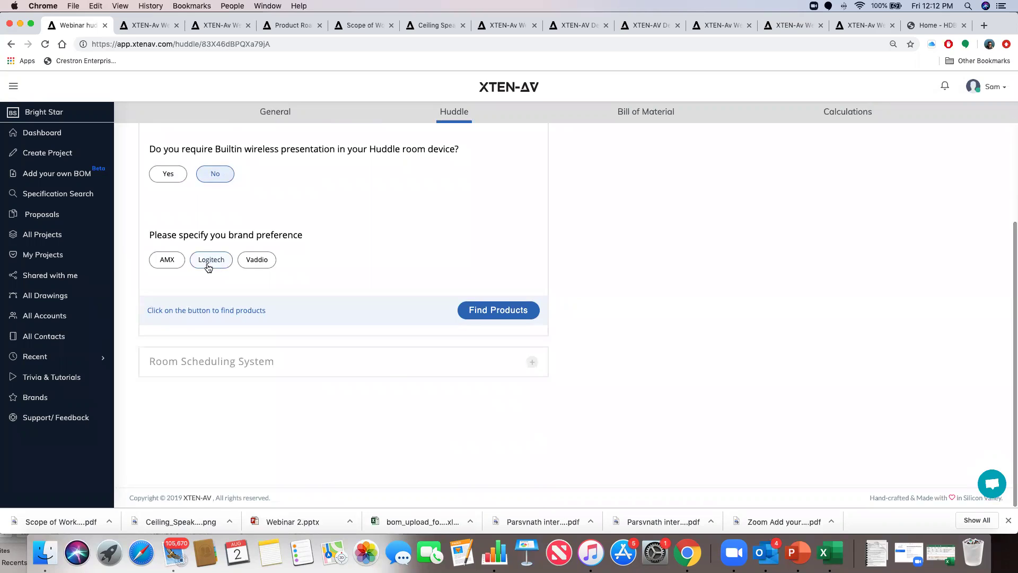
left_click(170, 265)
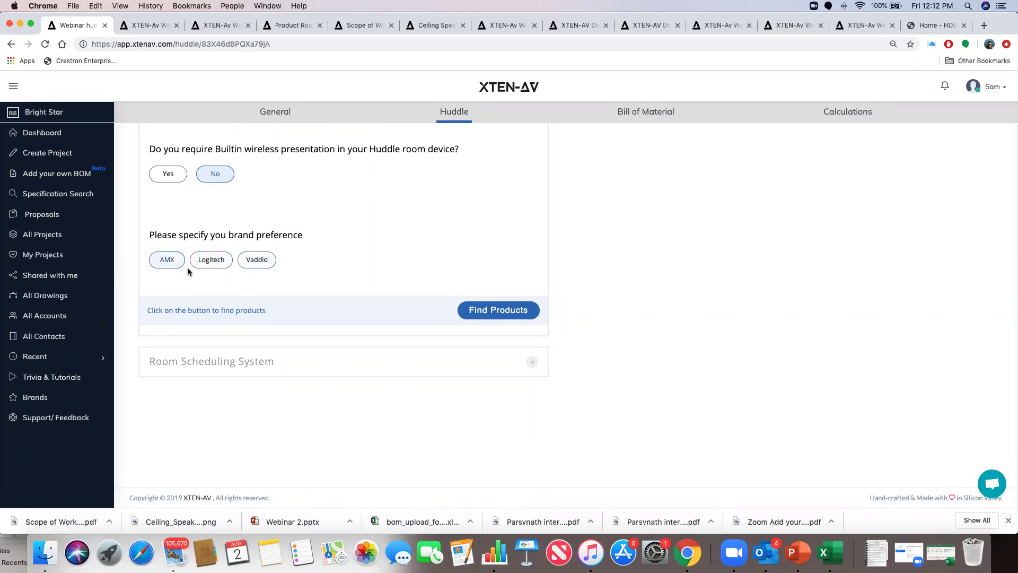
left_click(488, 312)
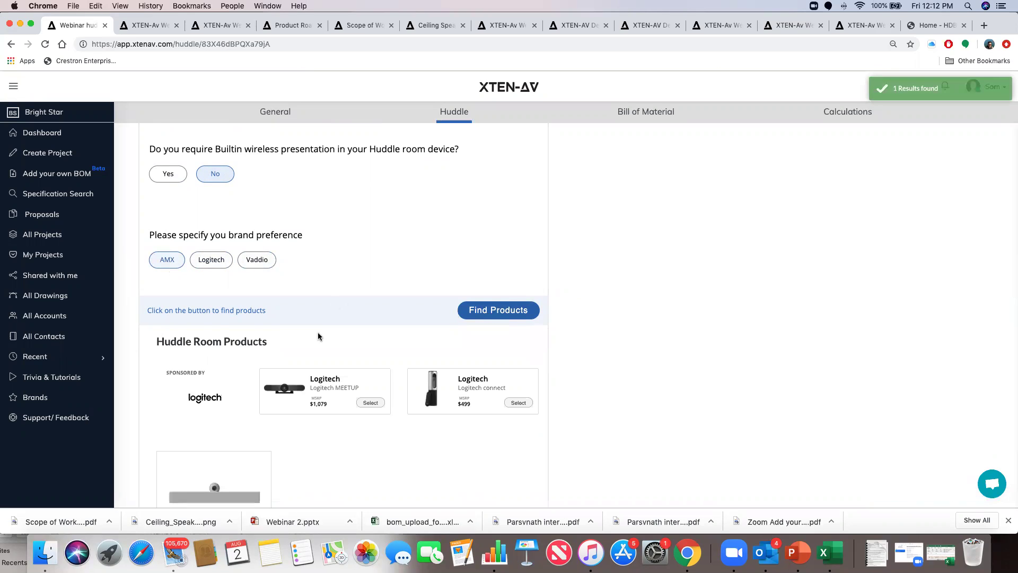
scroll(317, 332, "down", 3)
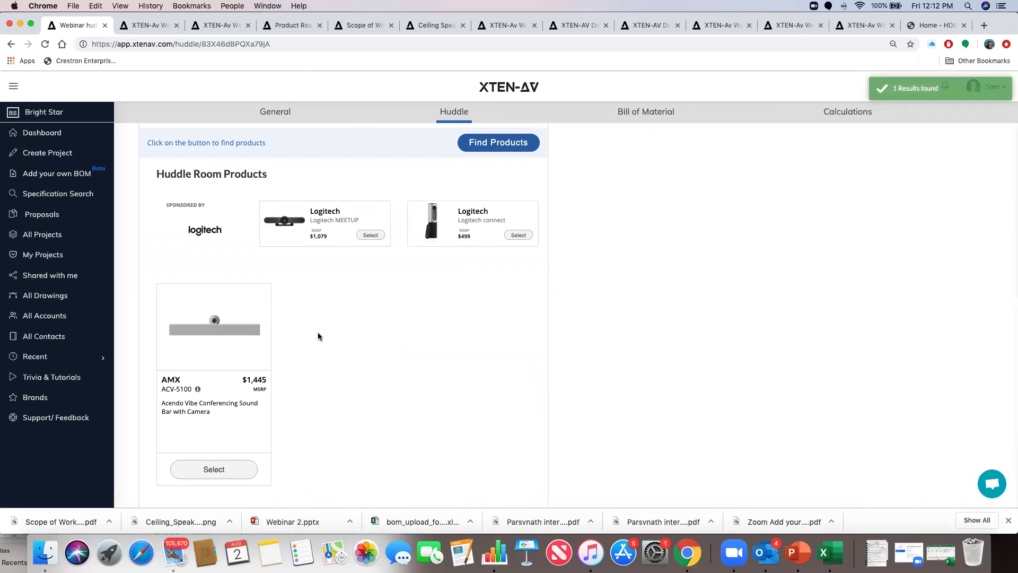
Replace AMX with Logitech as the huddle device brand and find matching products.
scroll(317, 332, "up", 4)
left_click(202, 277)
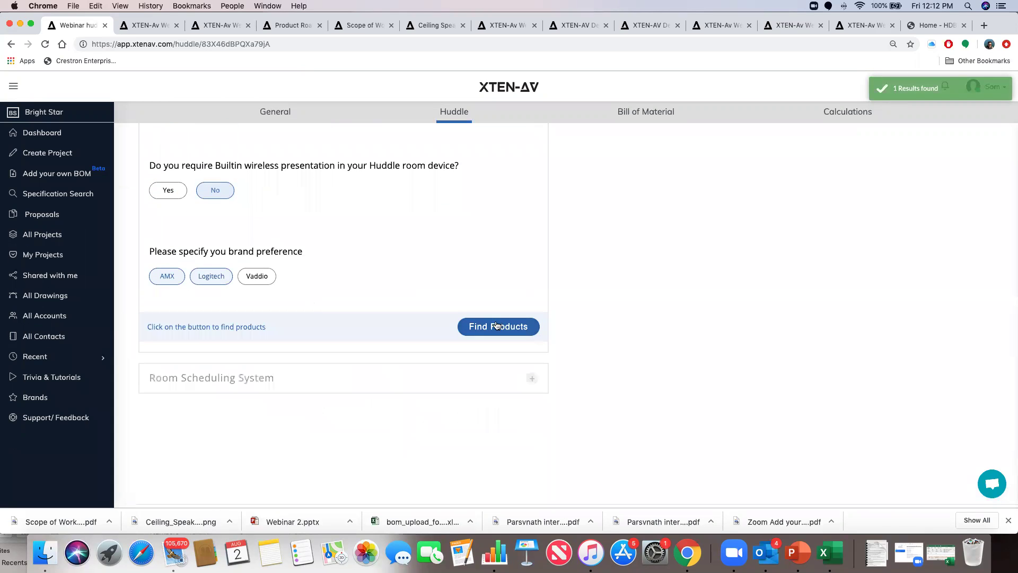
left_click(155, 278)
left_click(488, 327)
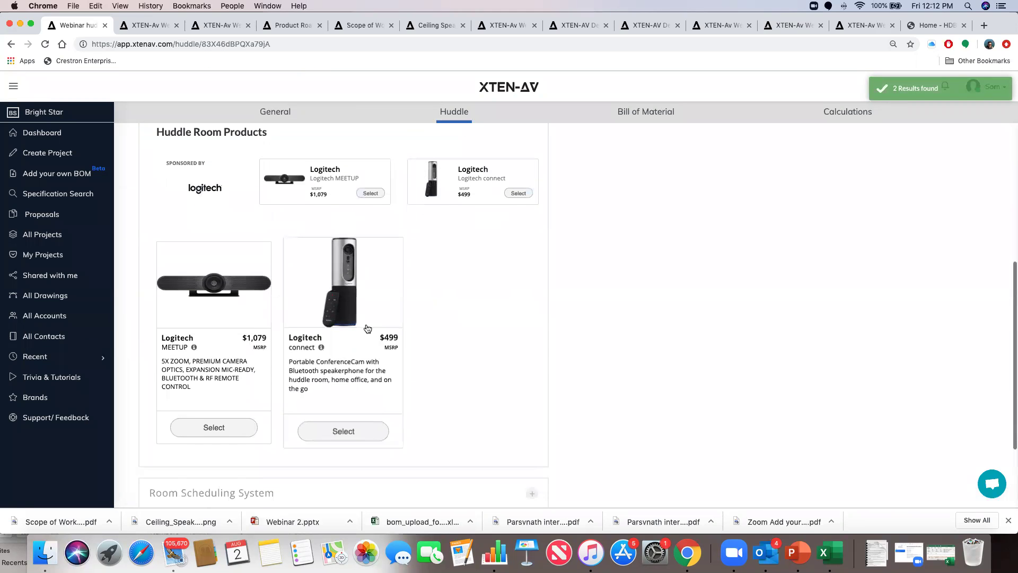
Choose Vaddio as the huddle device brand, find matching products and review the ConferenceSHOT AV bundles.
scroll(368, 328, "up", 3)
scroll(368, 328, "up", 8)
left_click(263, 307)
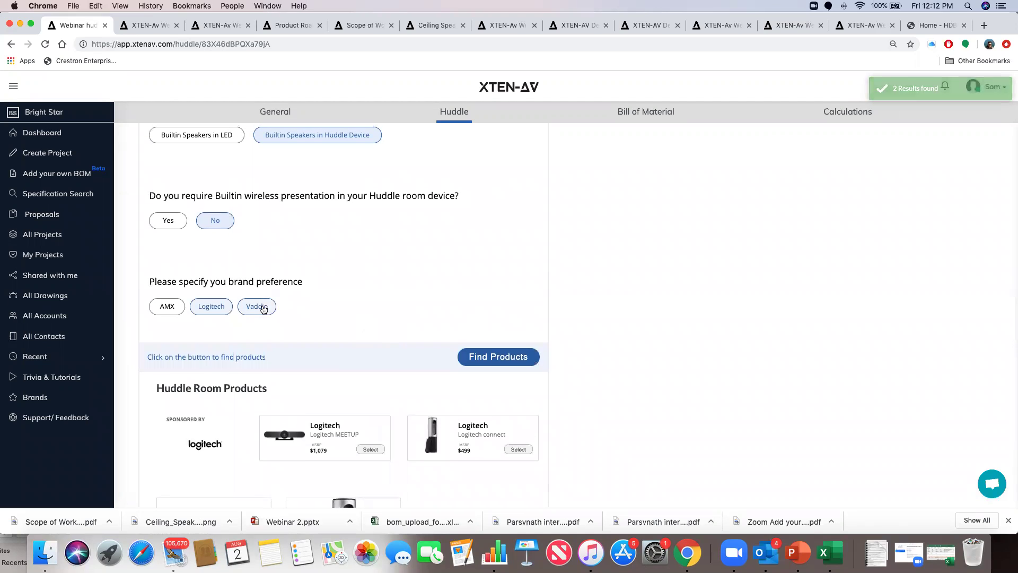
left_click(492, 361)
scroll(387, 348, "down", 5)
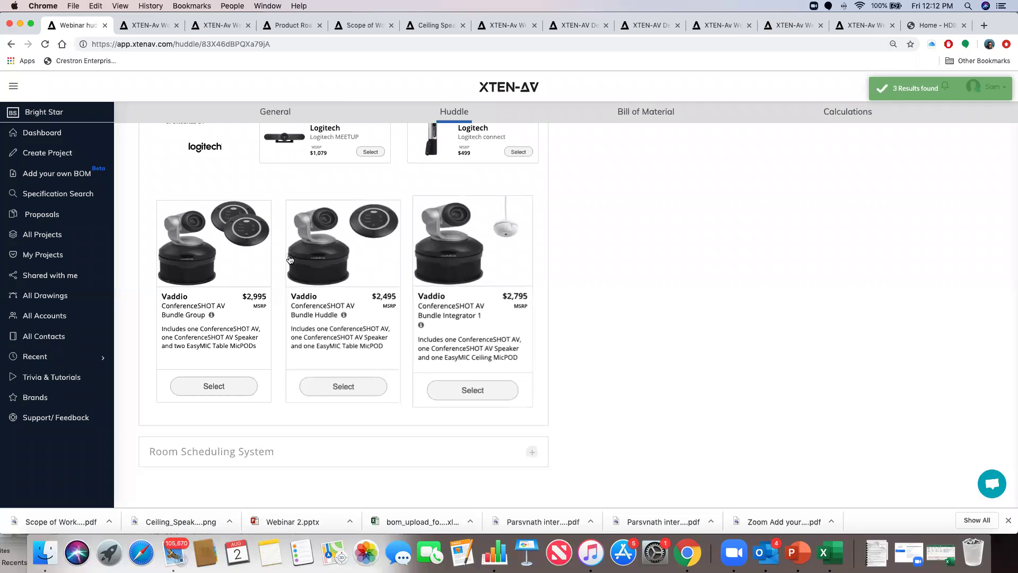
scroll(341, 318, "down", 1)
scroll(340, 319, "up", 3)
scroll(340, 319, "up", 8)
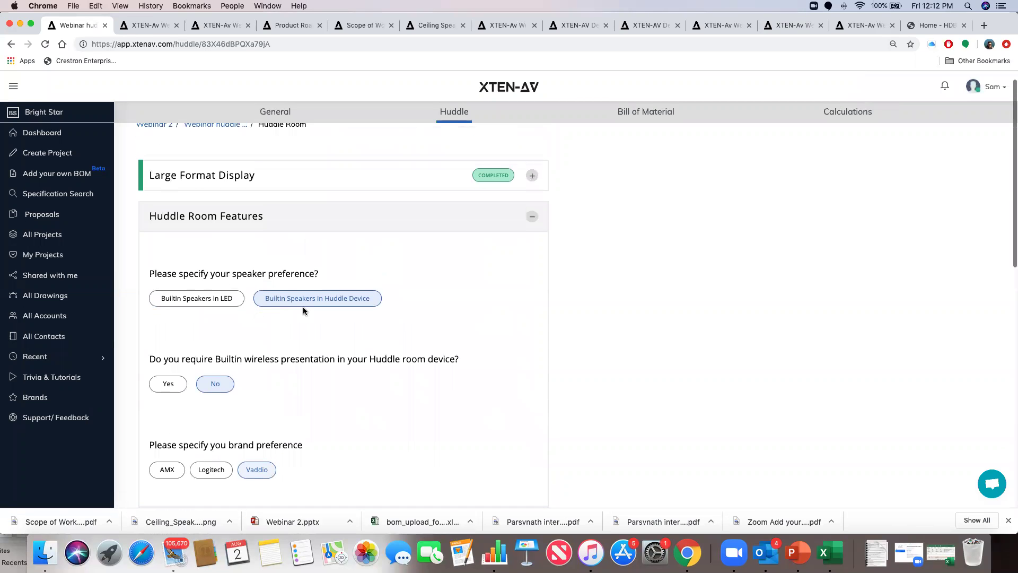
Select the Vaddio ConferenceSHOT AV Bundle Huddle and add it to the bill of material.
left_click(221, 301)
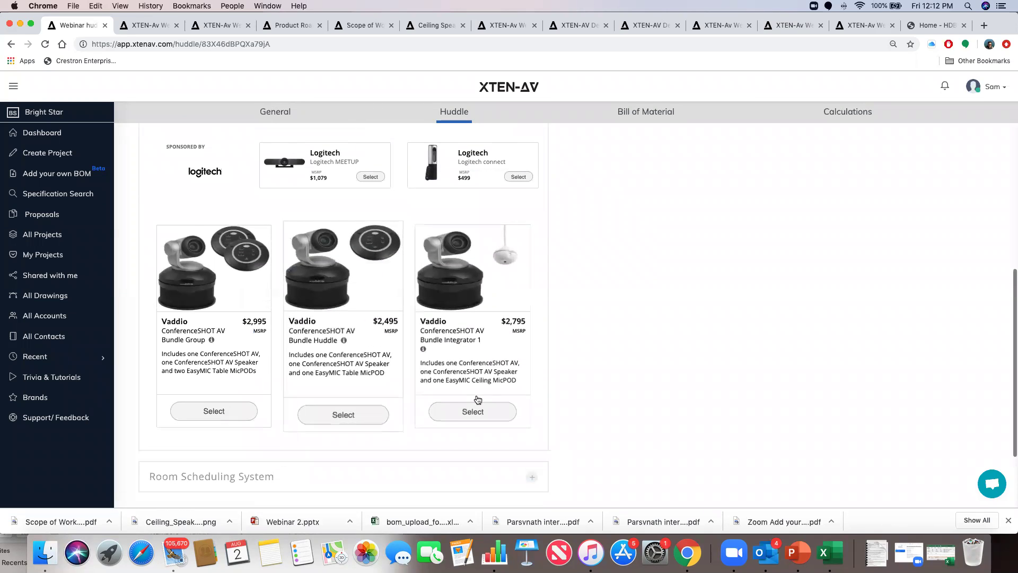
left_click(343, 416)
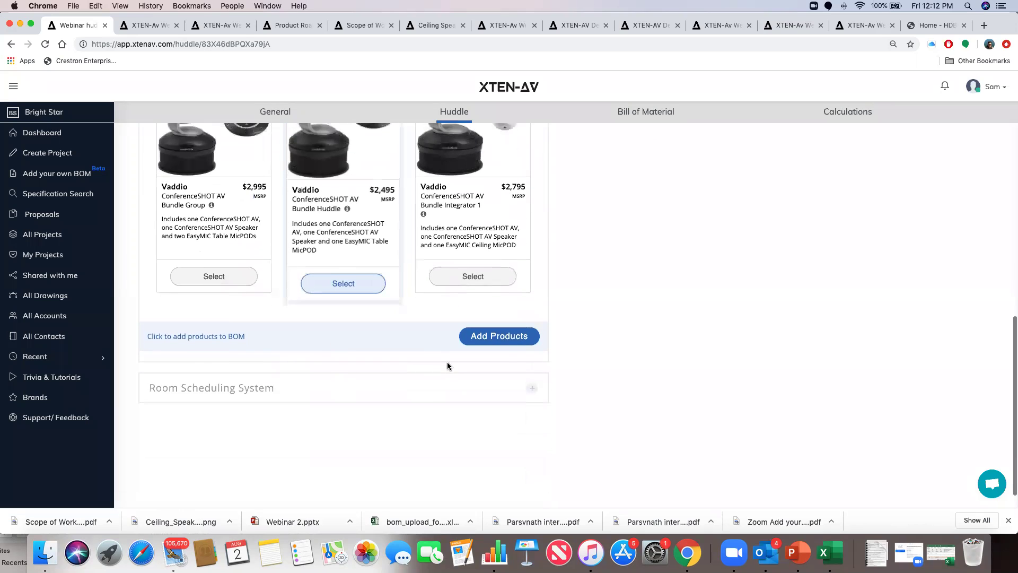
left_click(501, 336)
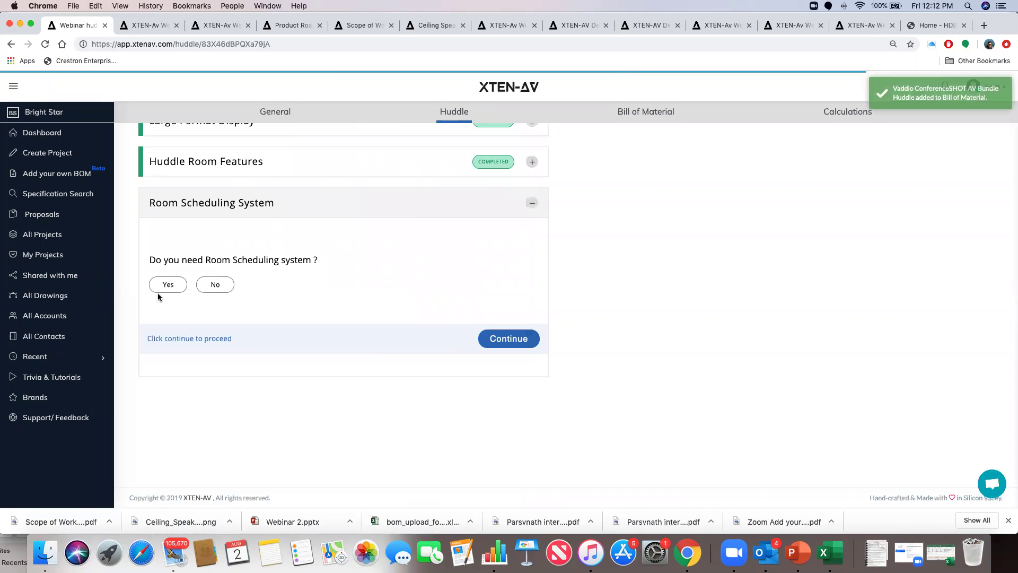
Include a room scheduling system, choose AMX as its brand and find matching products.
left_click(161, 289)
left_click(383, 315)
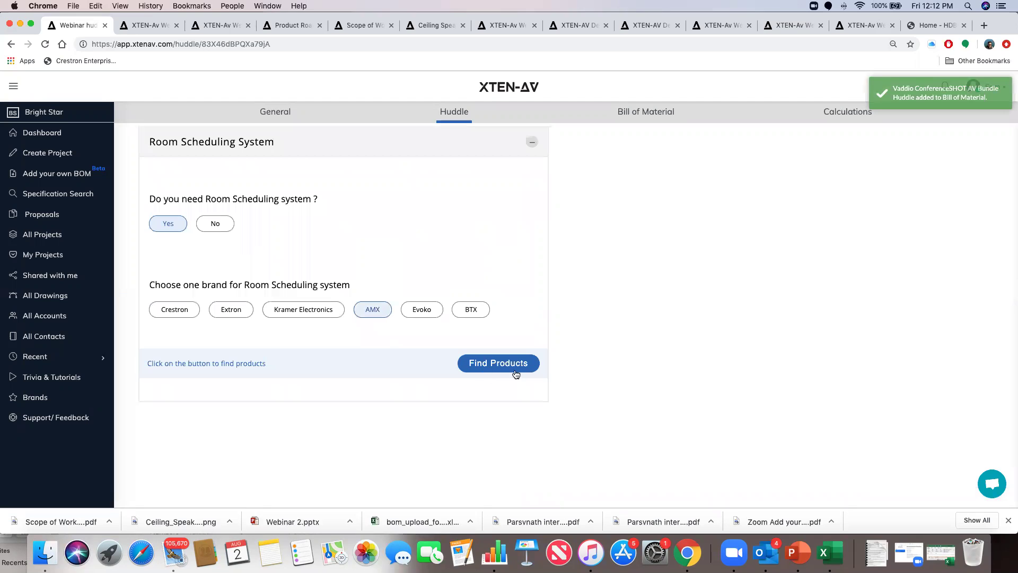
left_click(506, 366)
scroll(344, 403, "down", 5)
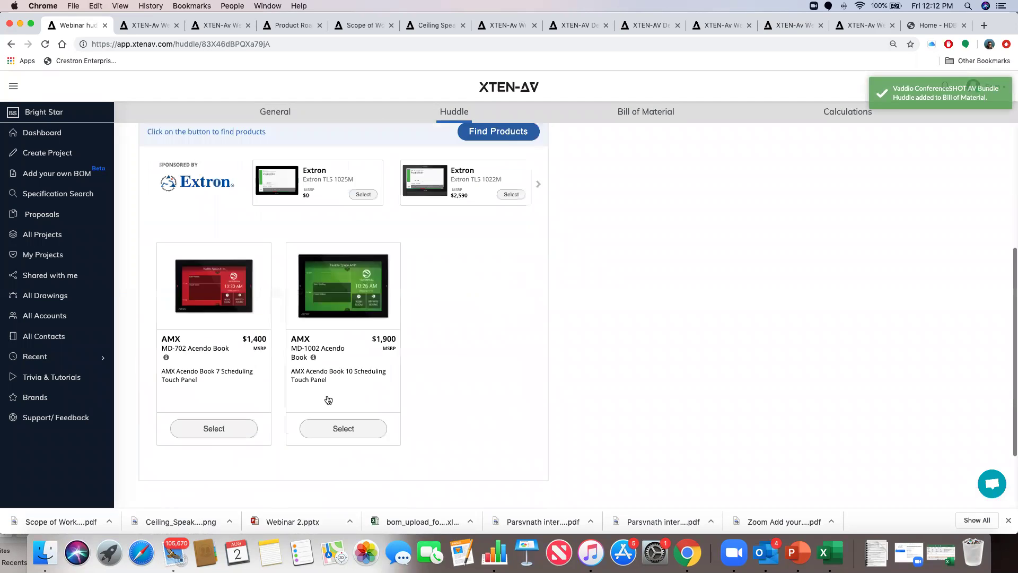
Add one AMX MD-702 Acendo Book scheduling touch panel to the bill of material and generate the huddle room design.
left_click(211, 367)
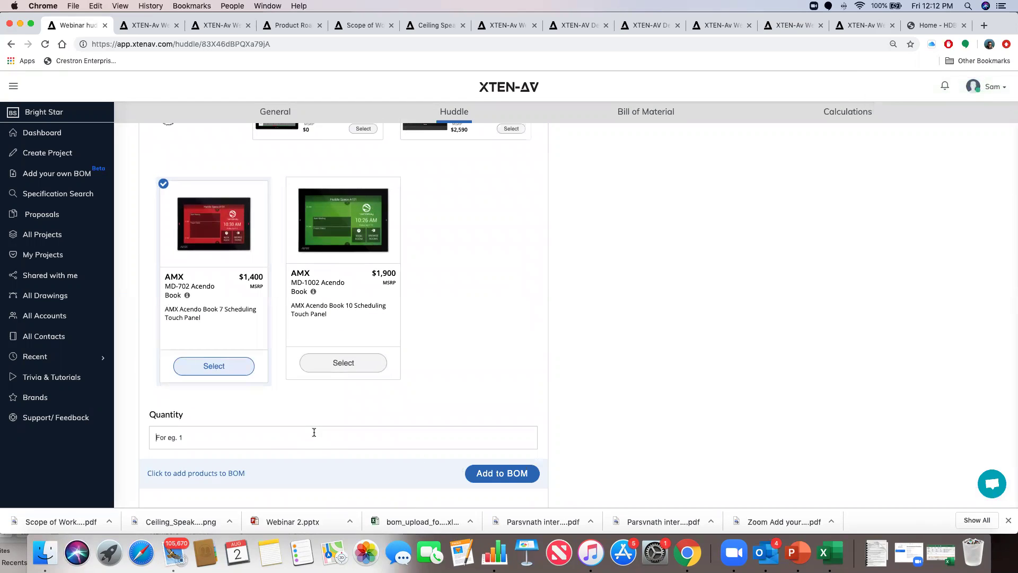
left_click(314, 432)
type("1")
left_click(507, 474)
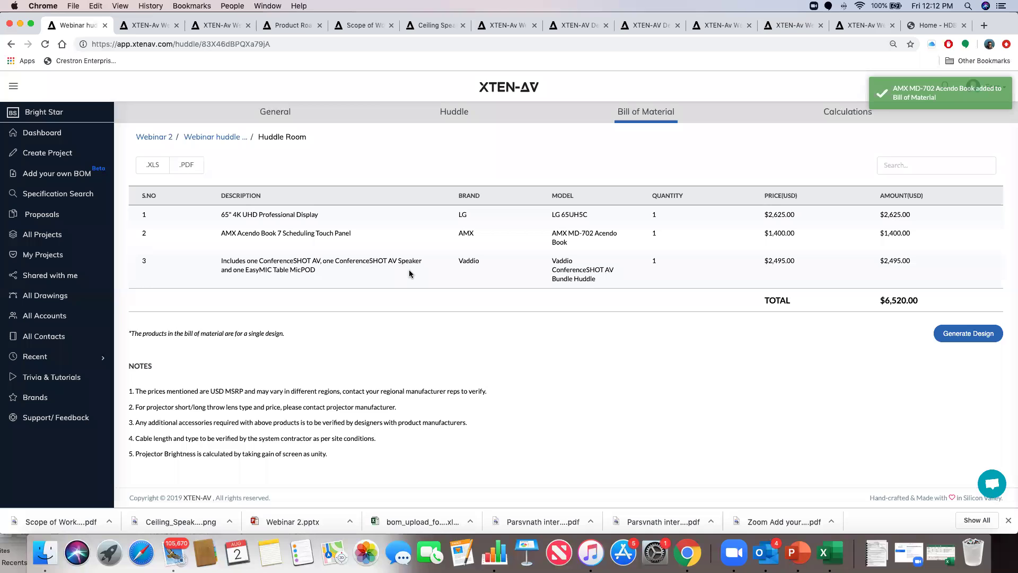
left_click(968, 335)
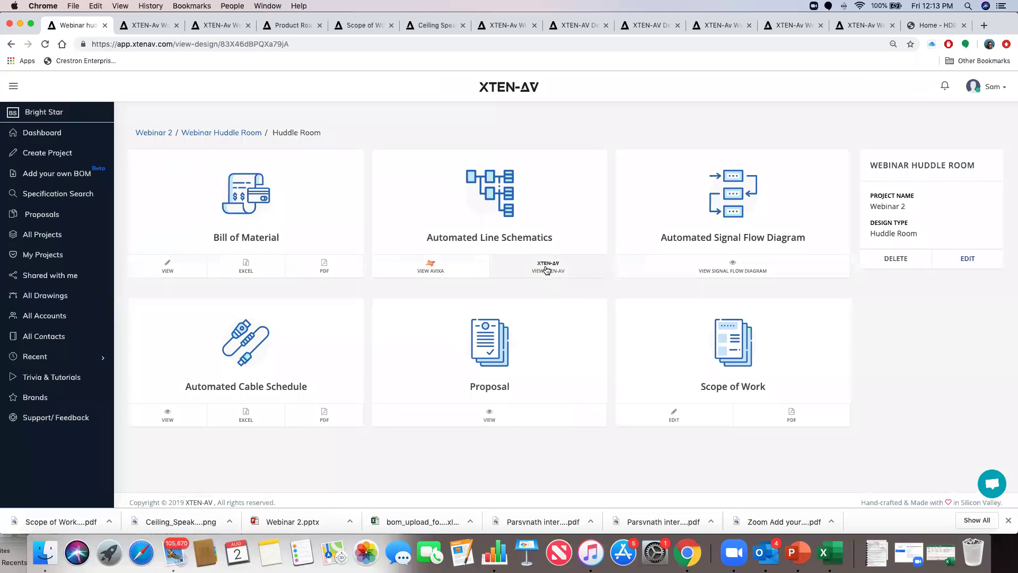
View the huddle room's automated line schematics in the XTEN-AV version, and return to the Webinar 2 project overview.
left_click(544, 269)
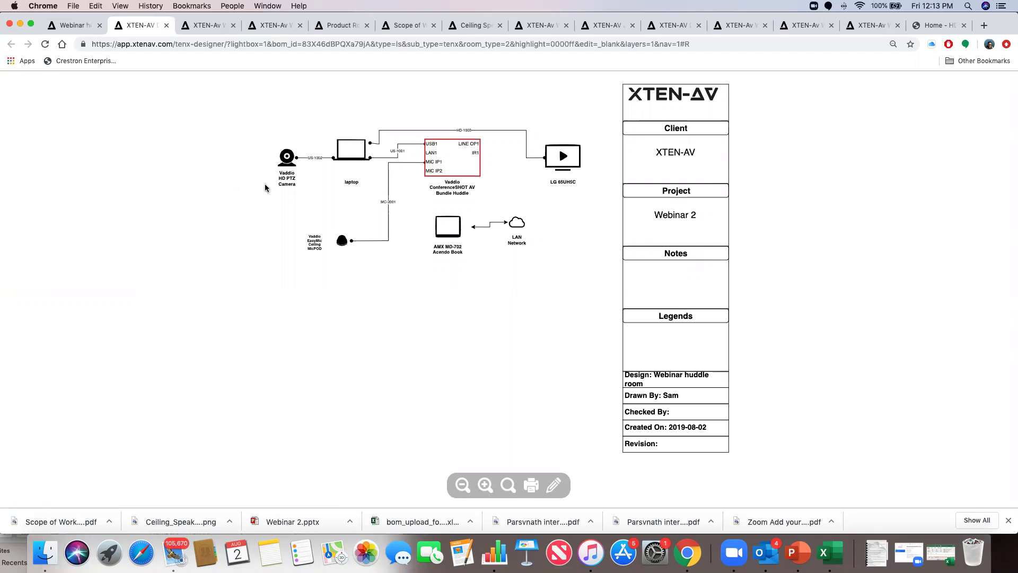
left_click(75, 26)
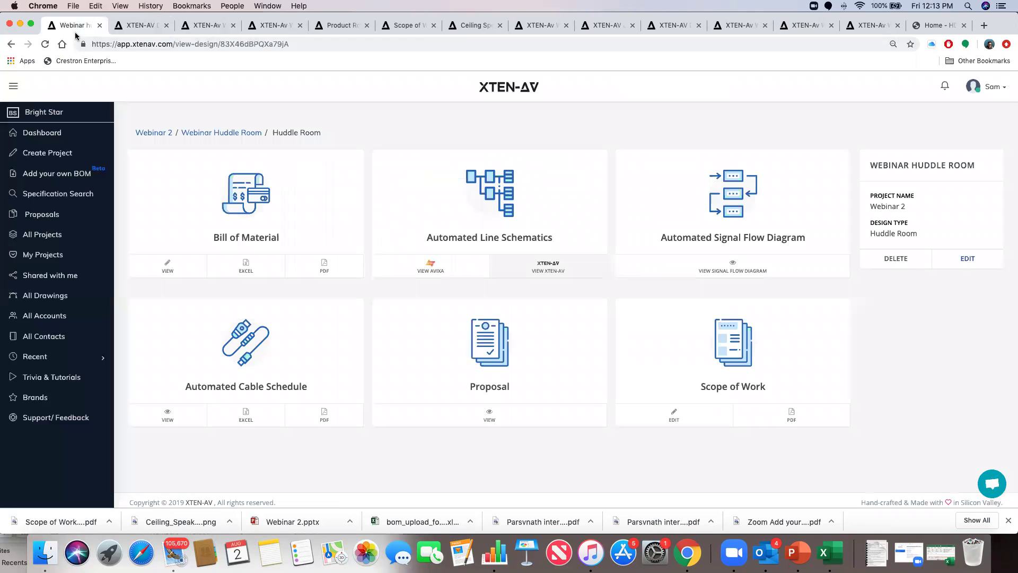
left_click(155, 136)
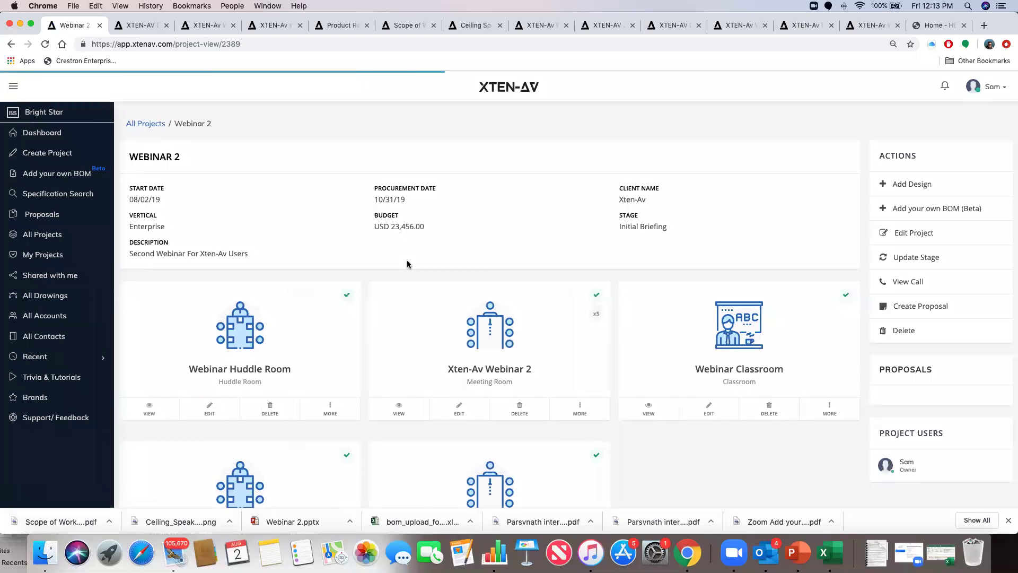
Open the Webinar Classroom design for editing and review its general room dimensions, seating capacity and video sources.
scroll(495, 294, "down", 2)
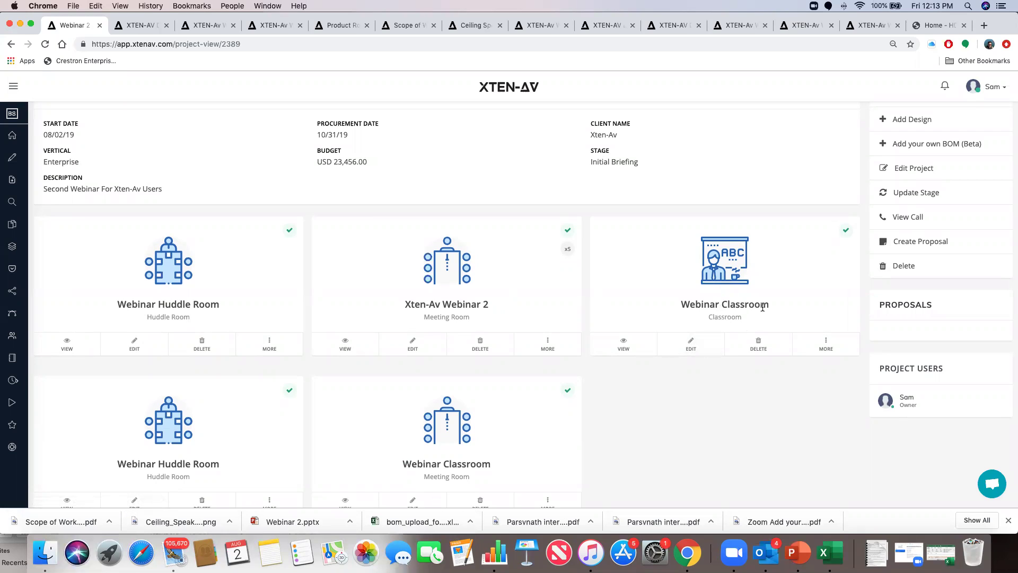
left_click(688, 346)
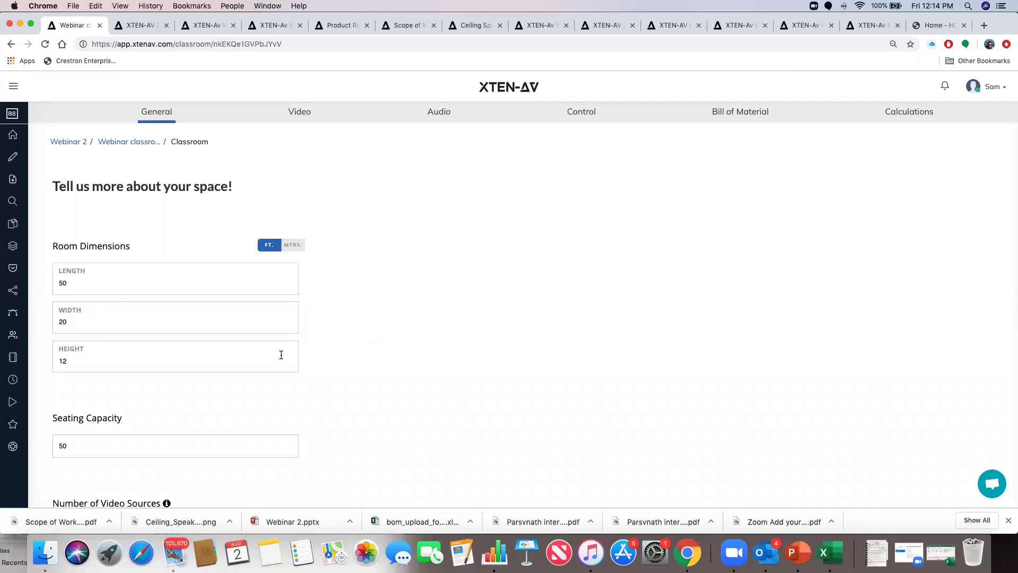
scroll(281, 352, "down", 5)
scroll(281, 358, "up", 3)
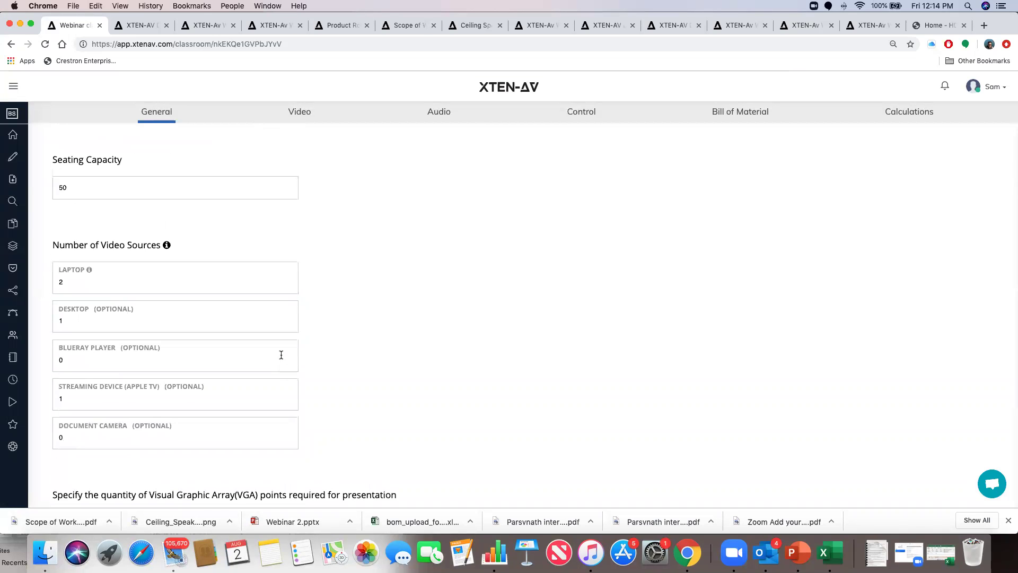
scroll(281, 354, "down", 3)
scroll(279, 354, "up", 4)
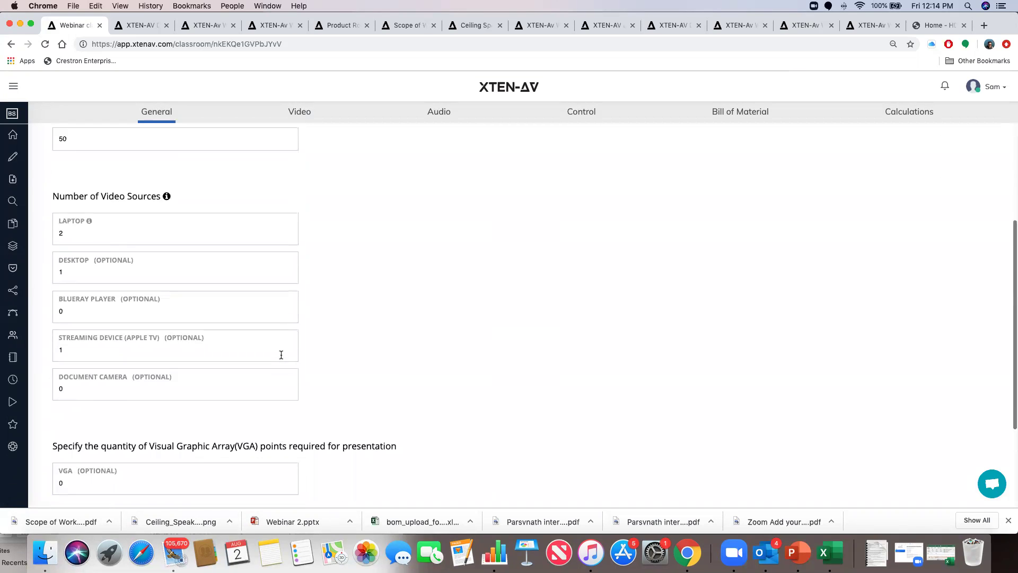
Review the classroom's video sections, from room orientation and displays through to the interfacing and switching system.
left_click(308, 115)
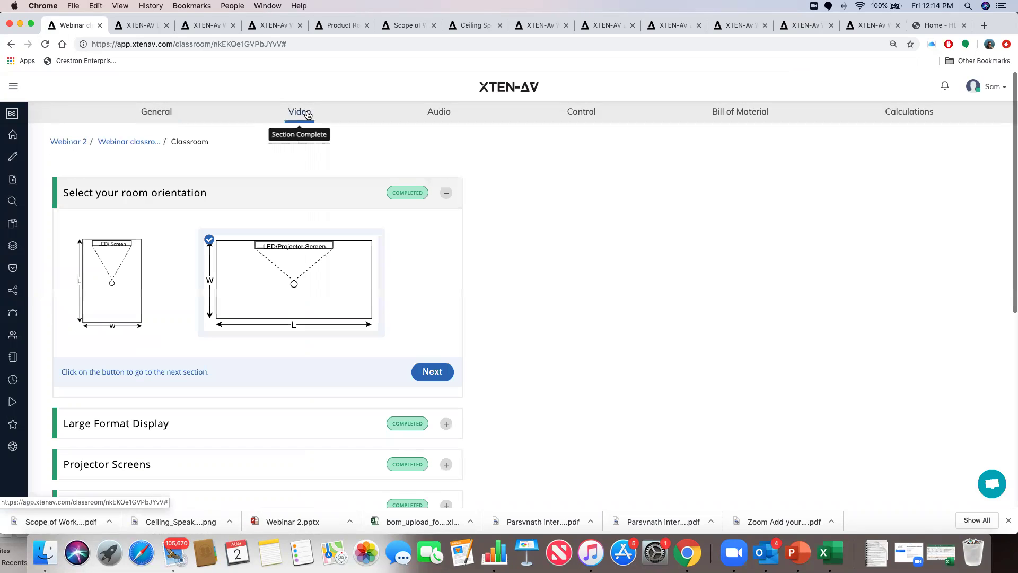
left_click(446, 194)
scroll(287, 326, "down", 3)
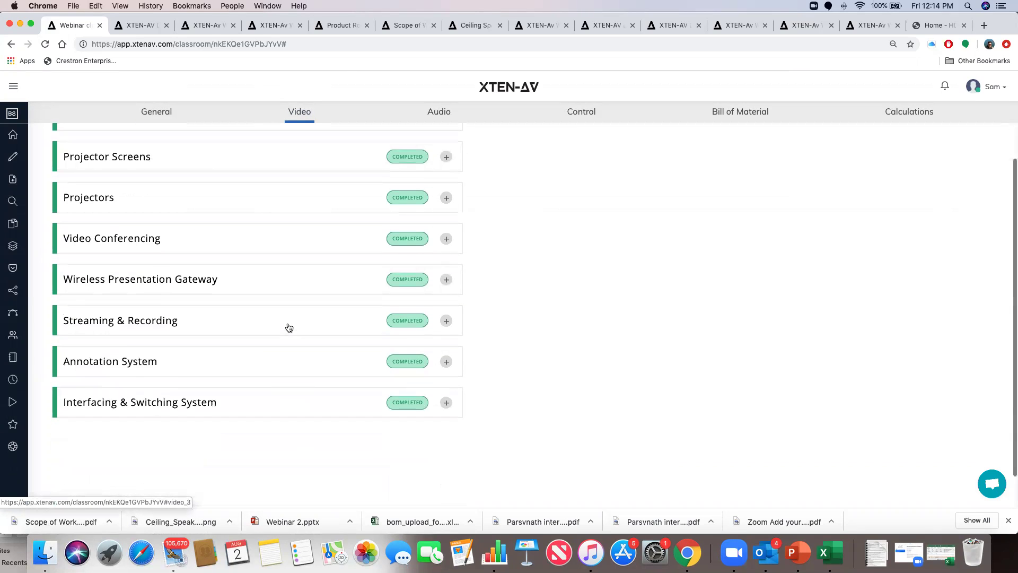
scroll(289, 327, "up", 2)
scroll(289, 327, "down", 4)
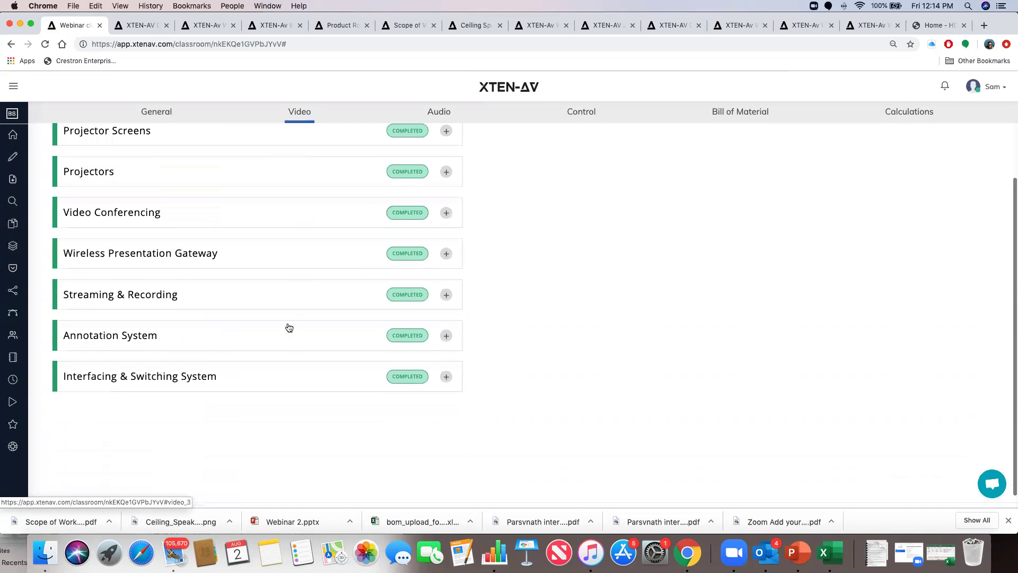
scroll(289, 327, "down", 1)
scroll(289, 327, "up", 5)
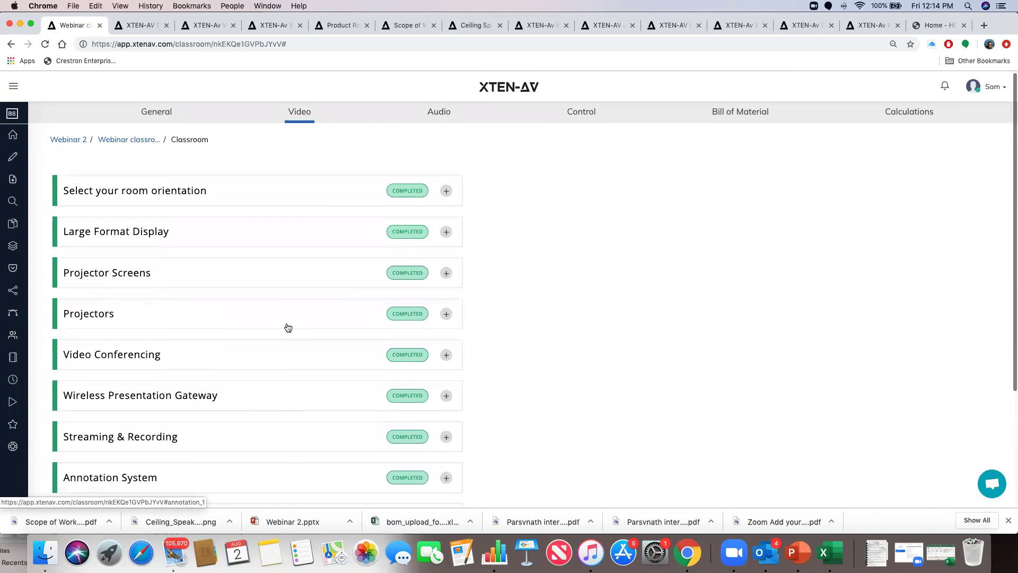
scroll(287, 326, "down", 3)
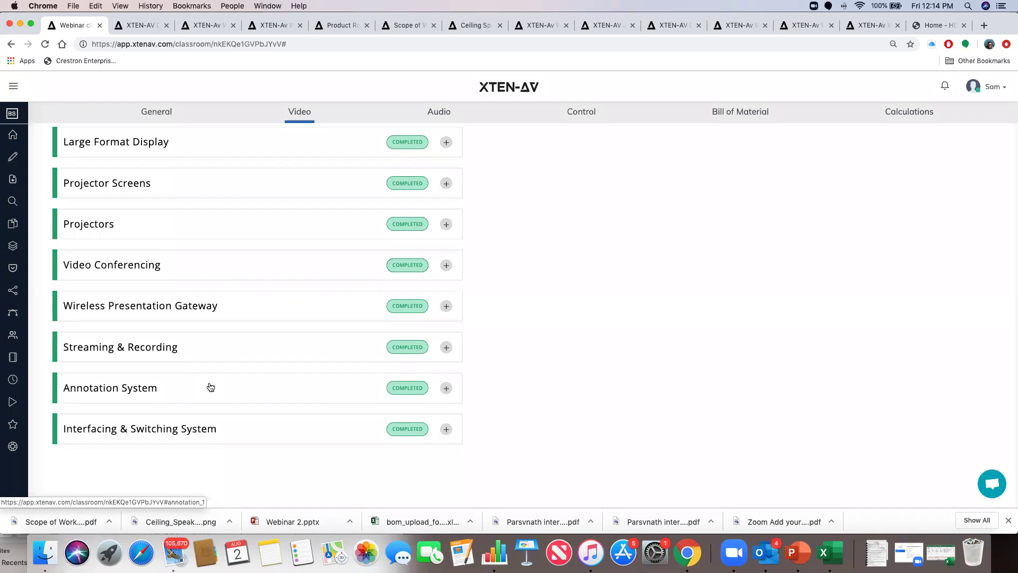
Review the classroom's audio sections, examining the trainer's and student's microphone settings.
left_click(439, 112)
left_click(445, 322)
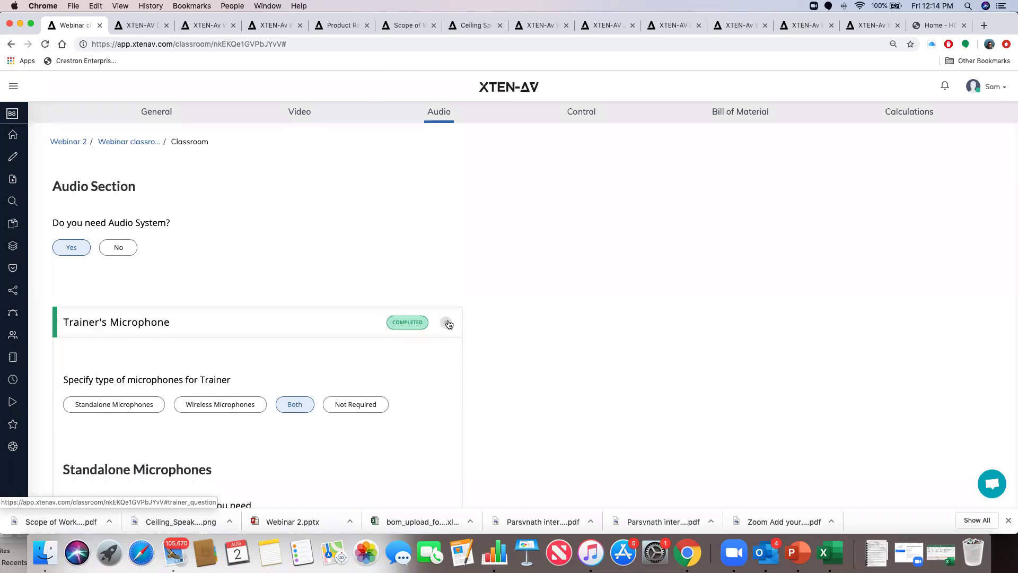
scroll(409, 260, "down", 2)
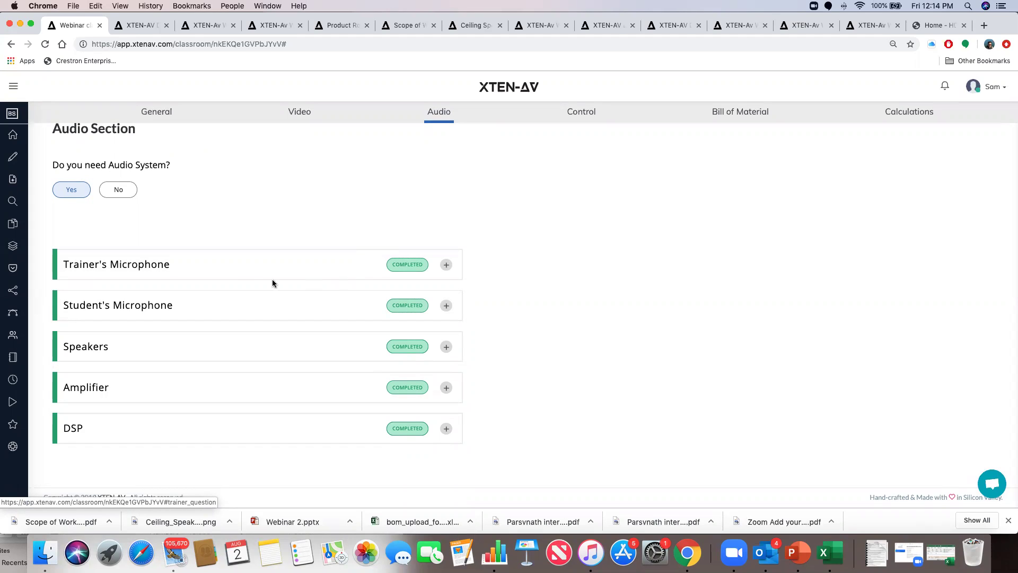
left_click(232, 265)
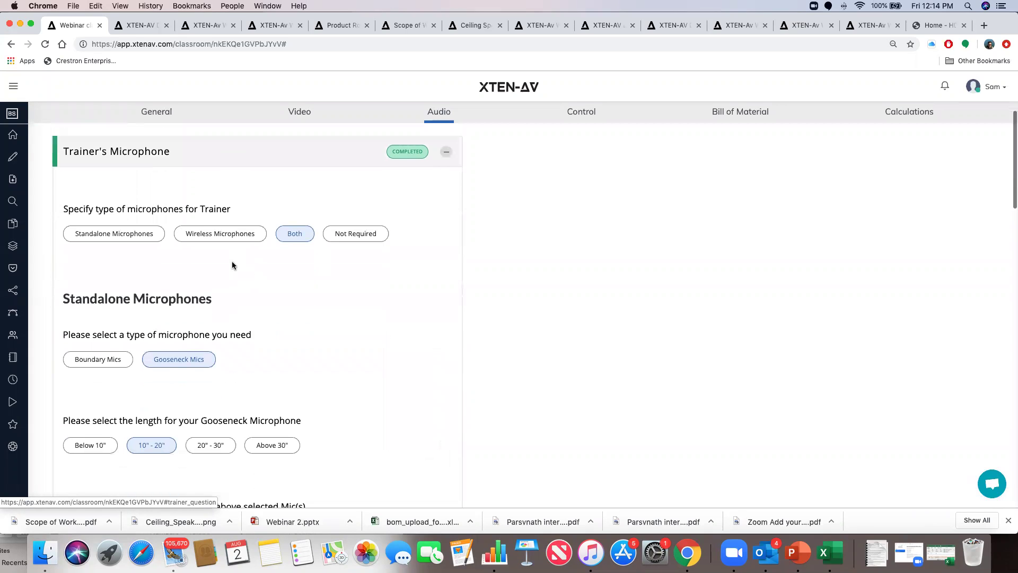
left_click(448, 153)
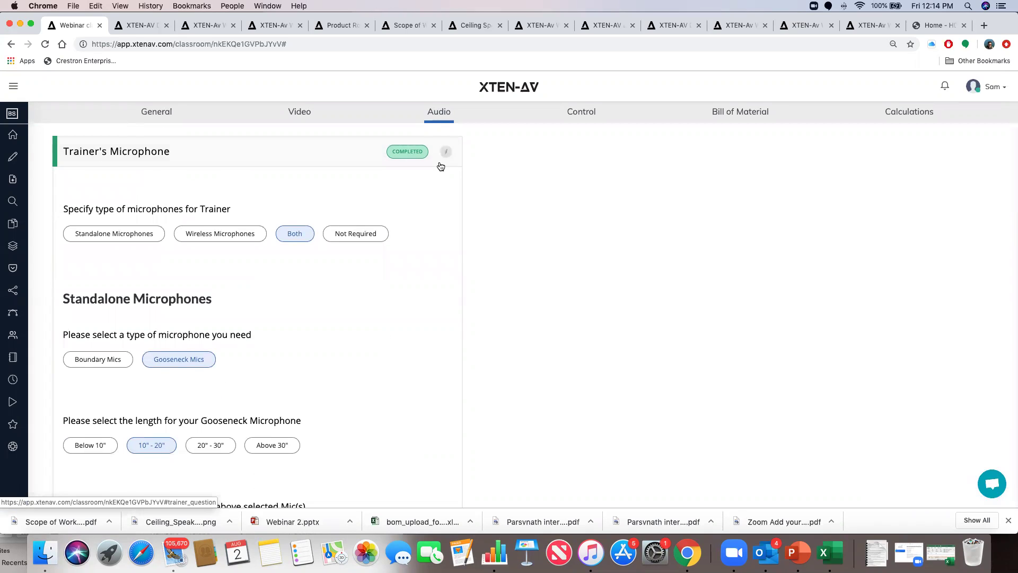
left_click(244, 311)
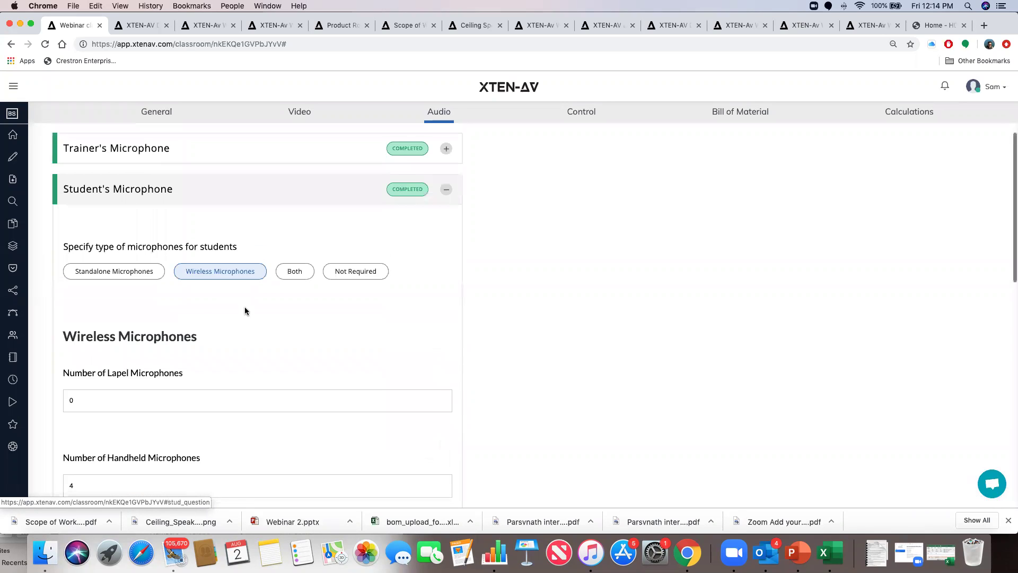
scroll(282, 320, "down", 5)
scroll(283, 321, "up", 5)
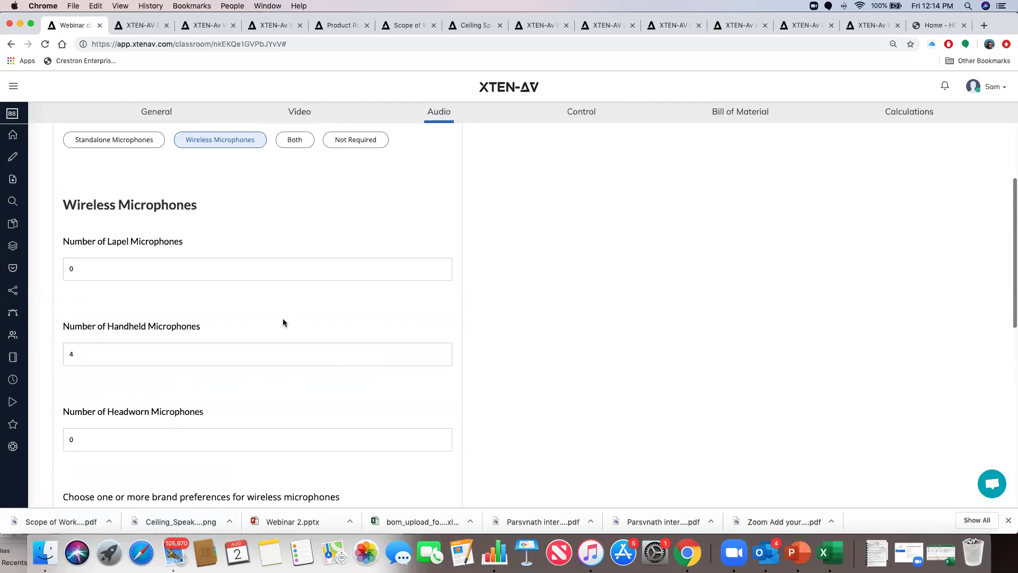
left_click(447, 206)
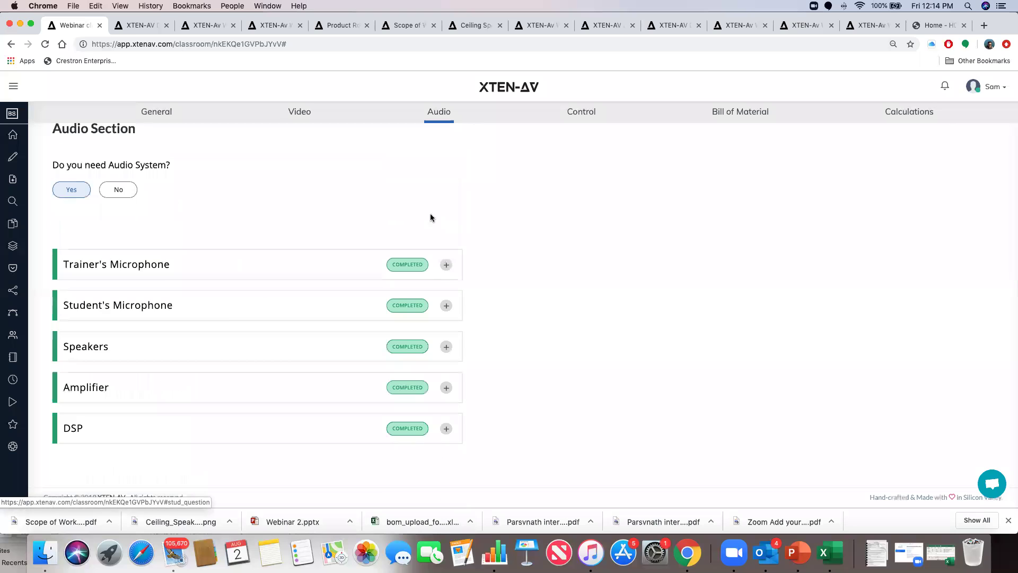
Examine the classroom's speaker settings, including speaker type, coverage, background noise level and headroom.
left_click(231, 346)
scroll(230, 344, "down", 6)
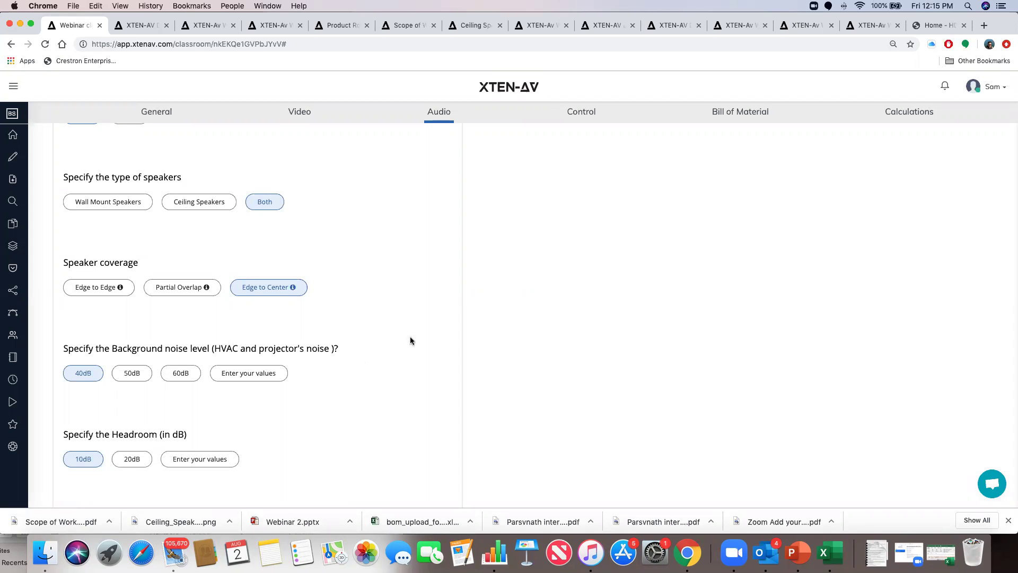
scroll(410, 342, "up", 5)
left_click(445, 218)
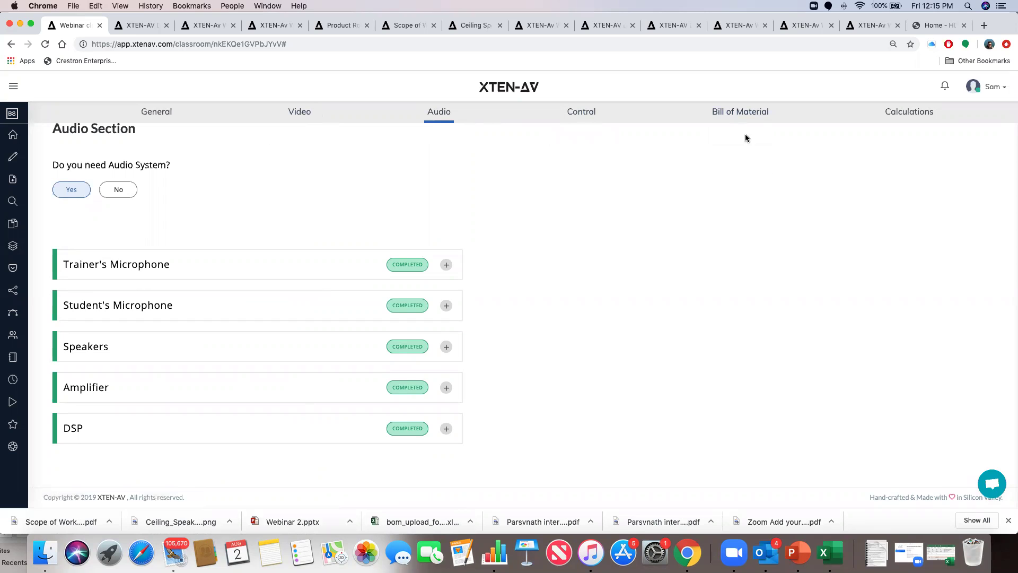
Review the classroom's bill of material and generate the classroom design.
left_click(724, 113)
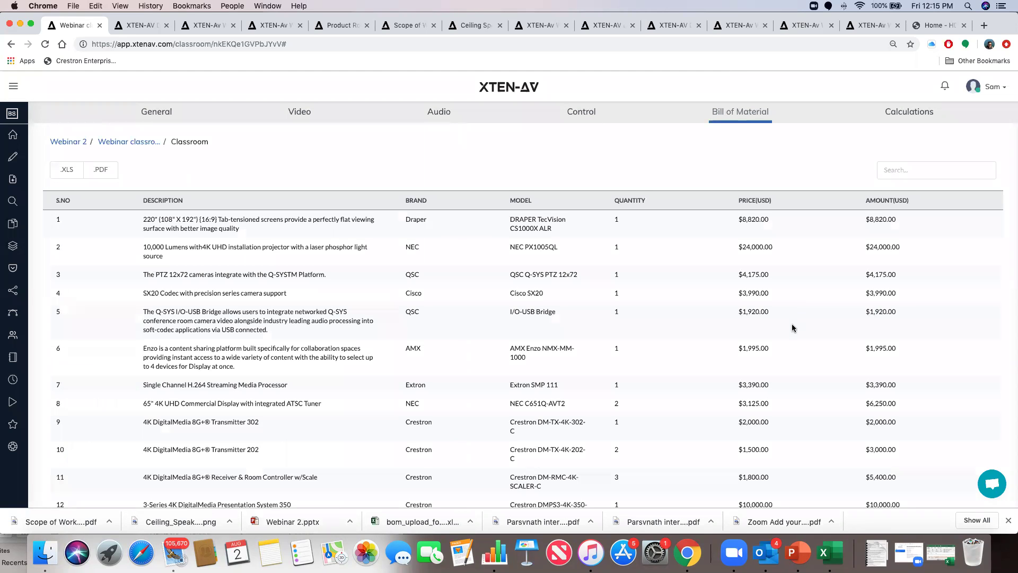
scroll(791, 329, "down", 8)
scroll(790, 328, "down", 4)
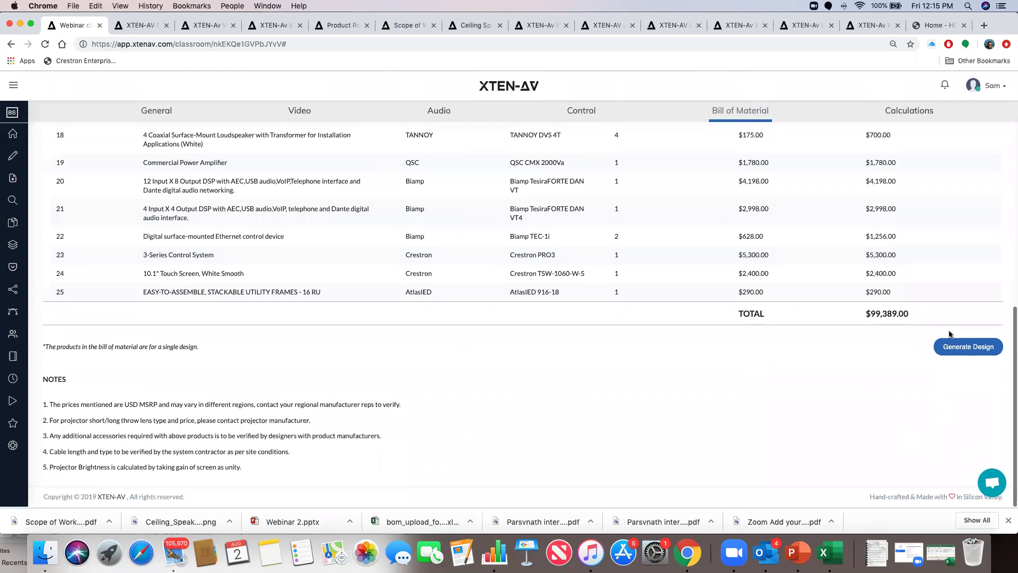
left_click(950, 348)
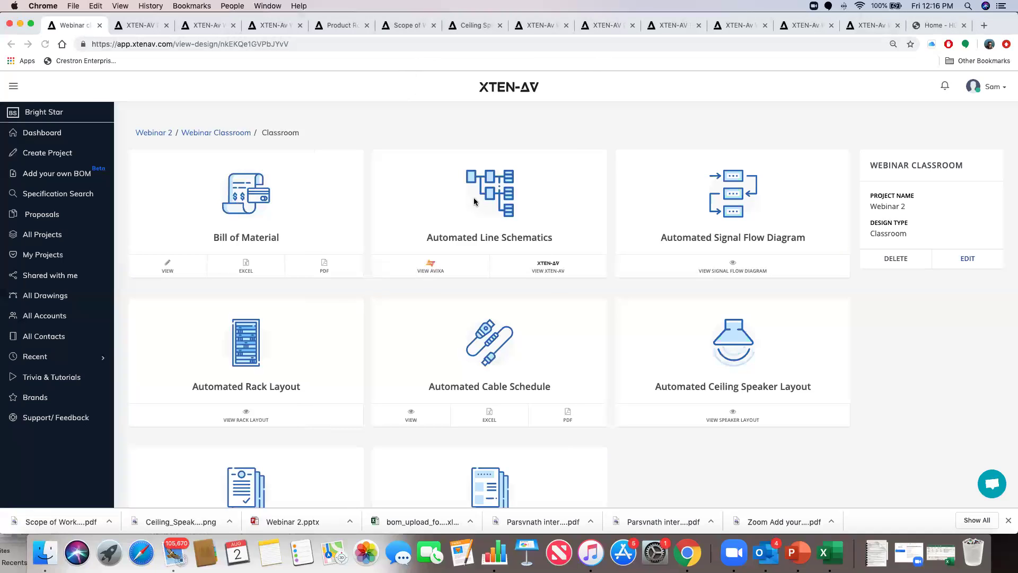
View the classroom's automated line schematics in the XTEN-AV version, compare them with the huddle room's schematics, and return to the classroom's documents.
left_click(545, 265)
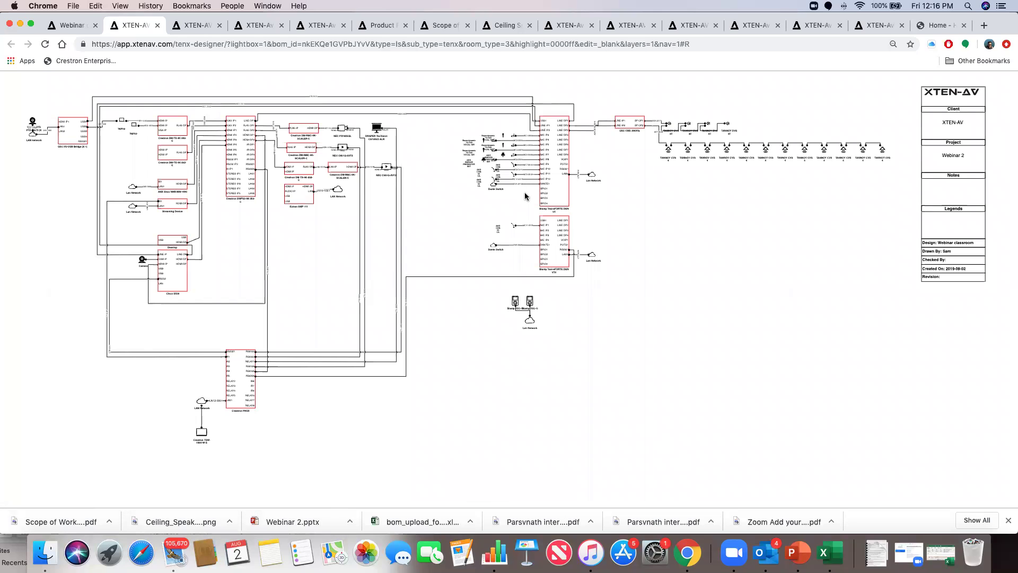
mouse_move(515, 149)
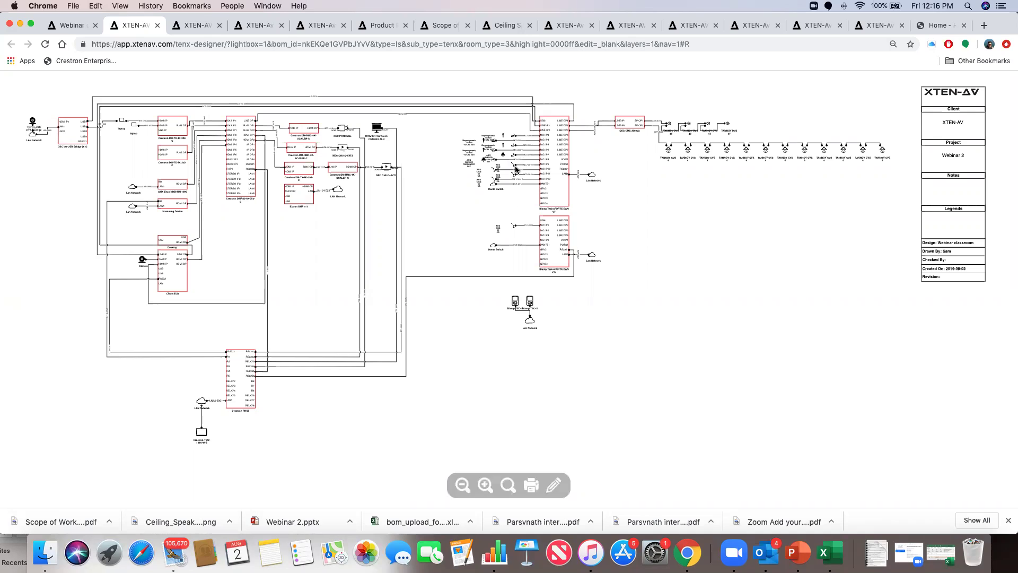
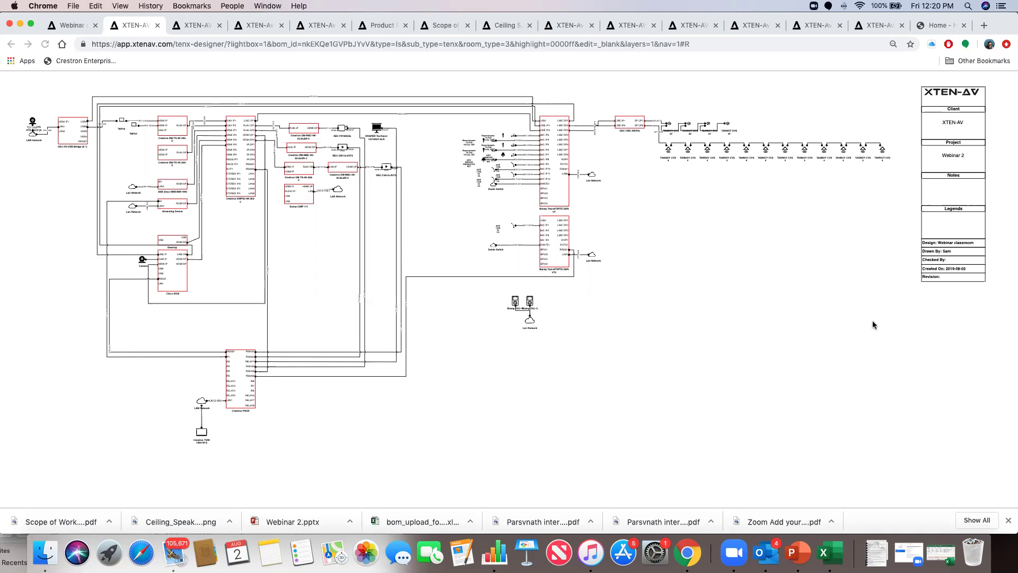
left_click(193, 27)
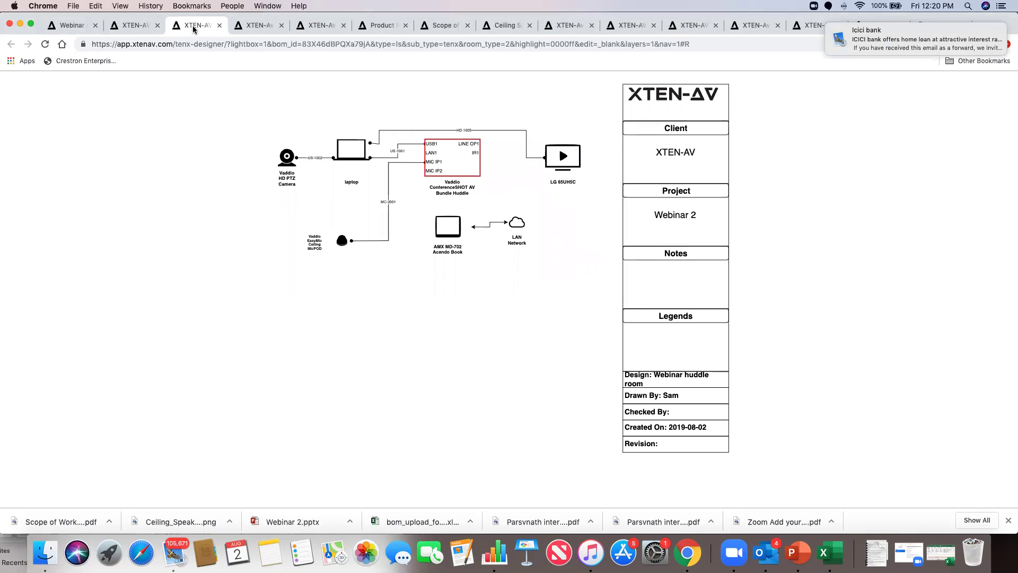
left_click(137, 28)
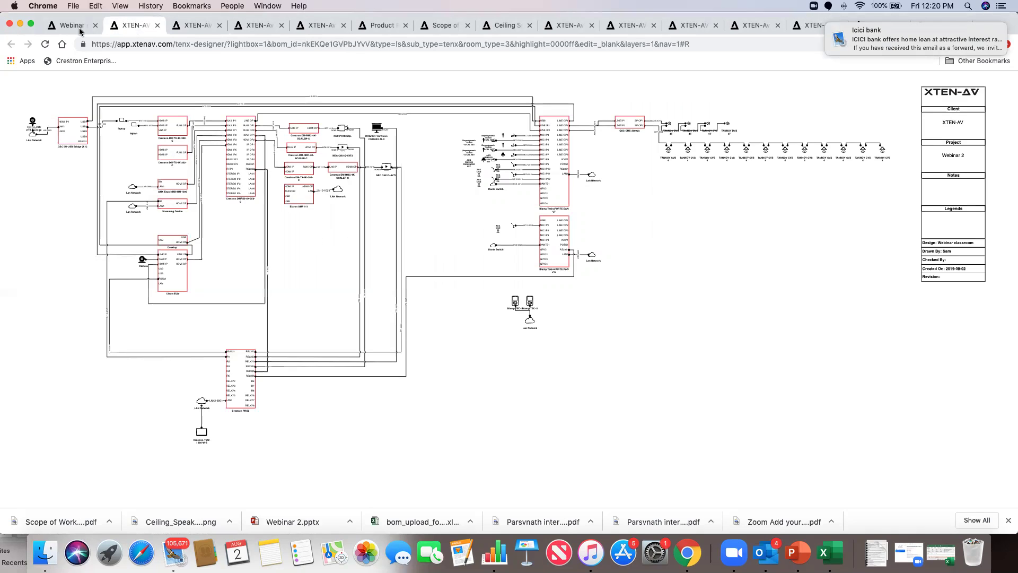
left_click(72, 29)
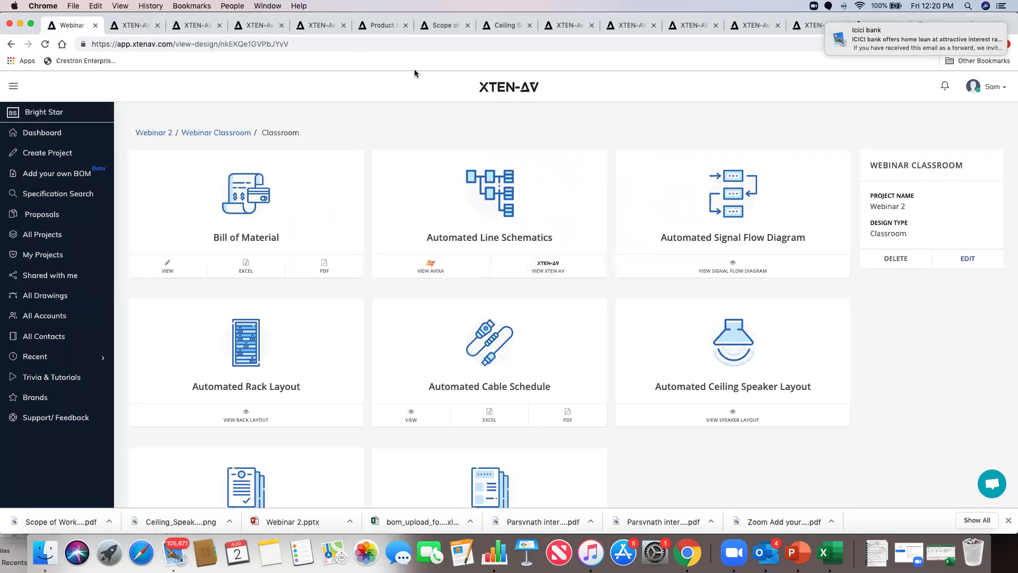
Replicate the Xten-Av Webinar 2 meeting room design from the Webinar 2 project into the Valley road office project as "start new design".
left_click(153, 133)
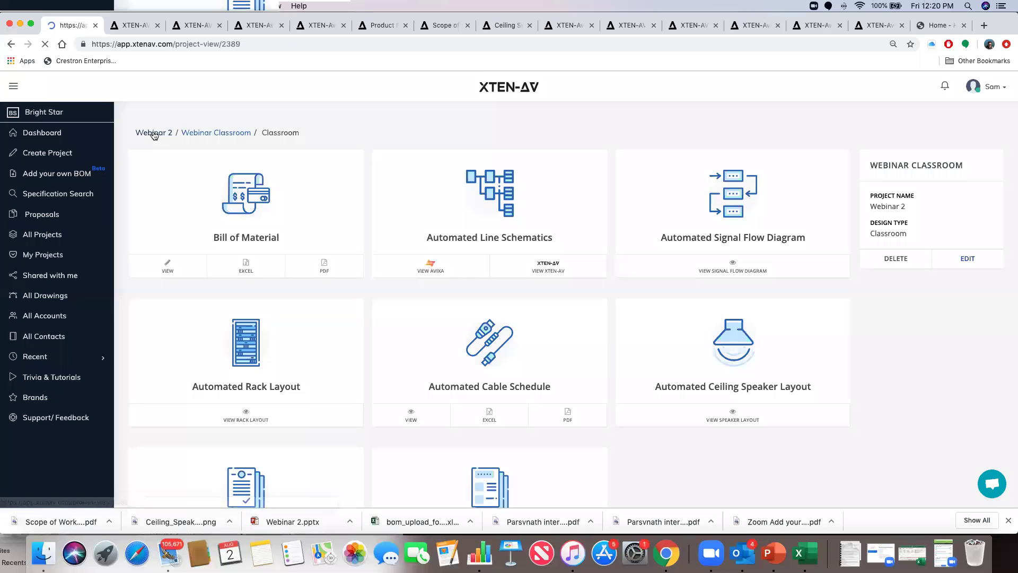
scroll(519, 362, "down", 2)
scroll(519, 362, "down", 2)
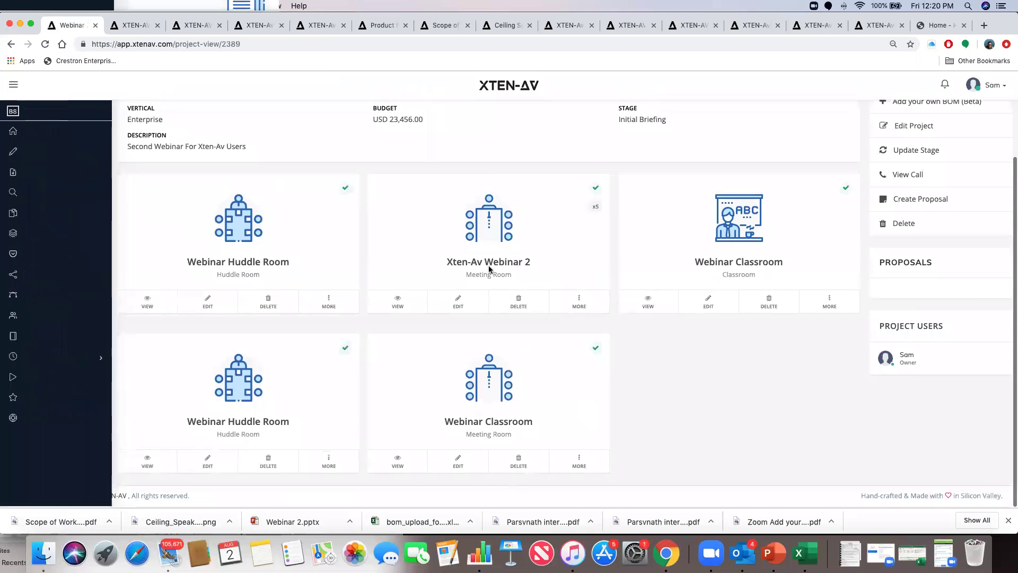
left_click(545, 308)
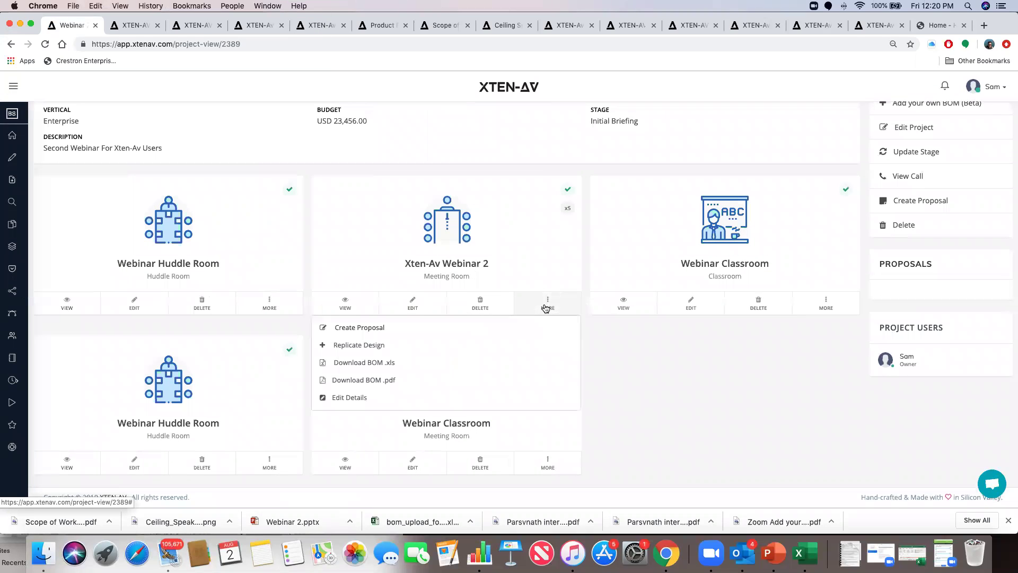
left_click(380, 345)
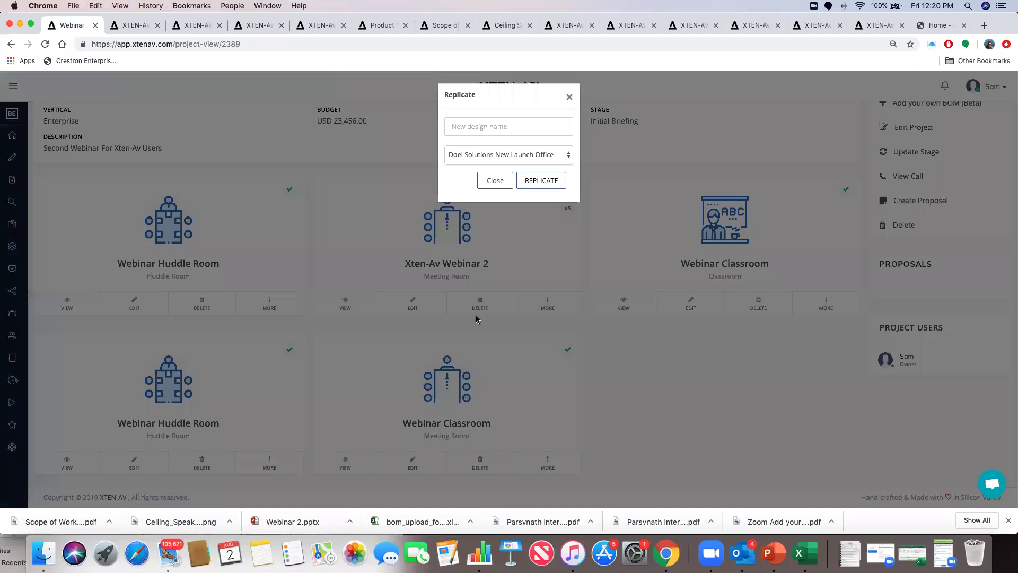
left_click(498, 130)
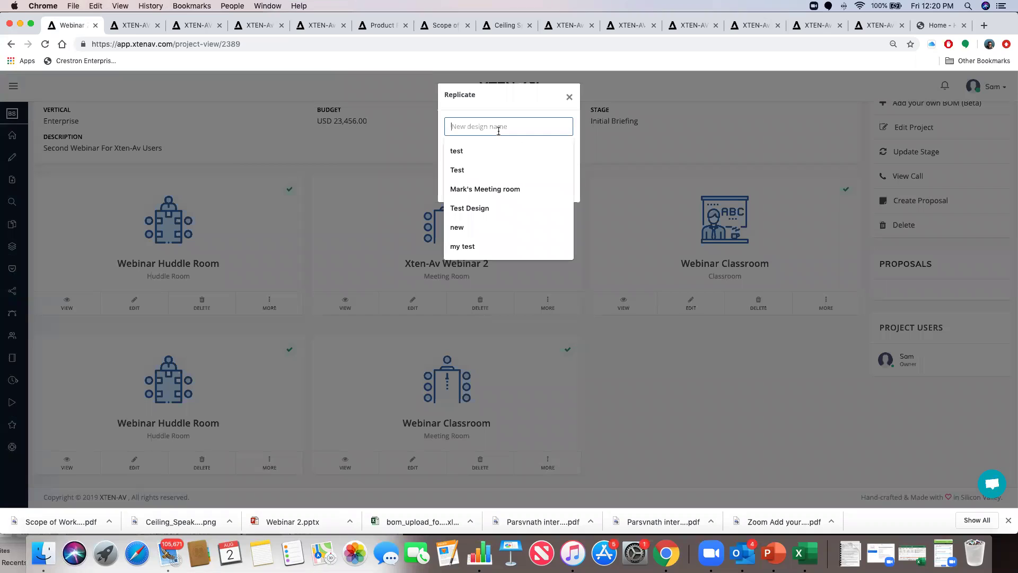
type("start")
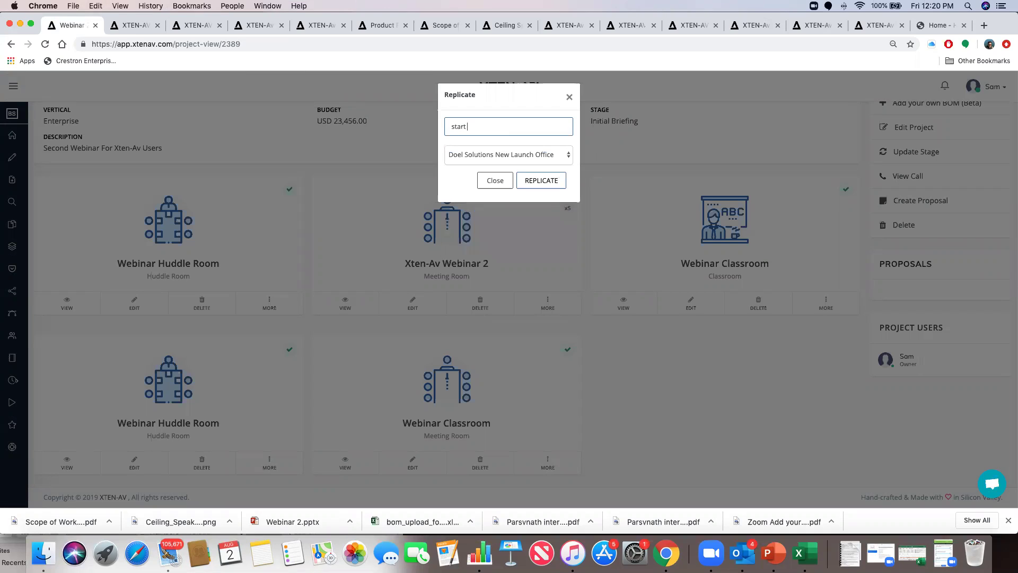
type("design")
left_click(504, 155)
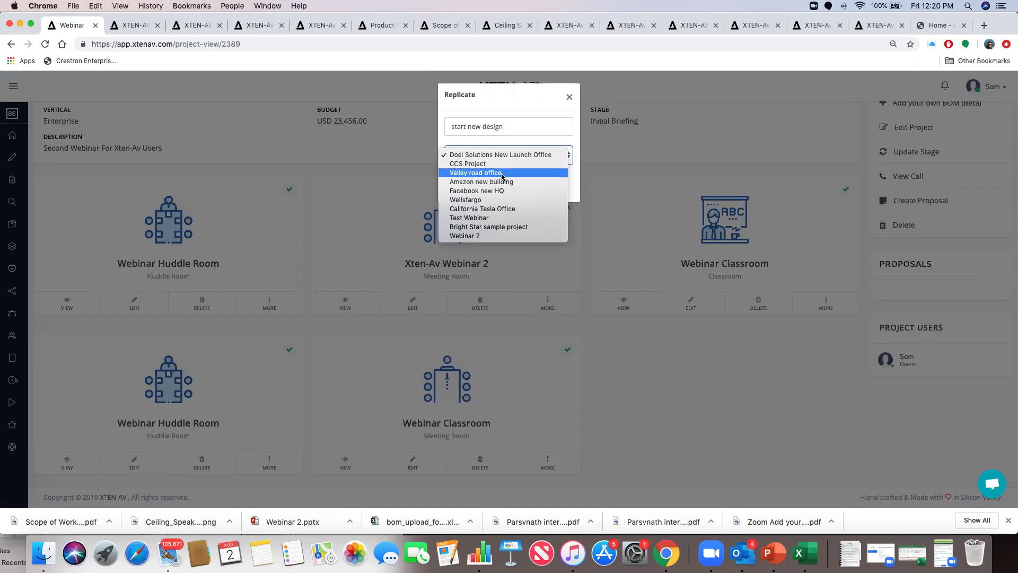
left_click(502, 174)
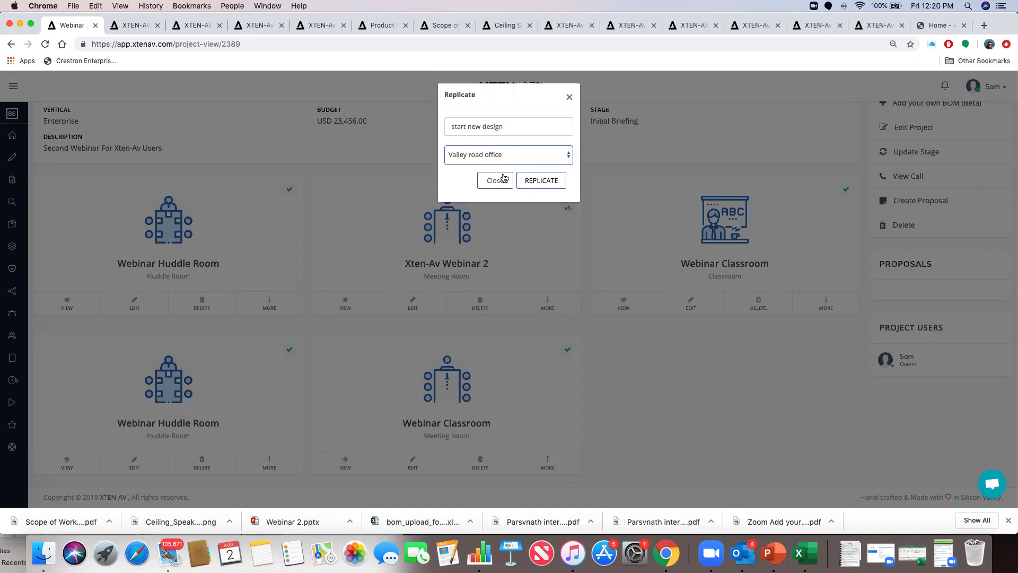
left_click(542, 181)
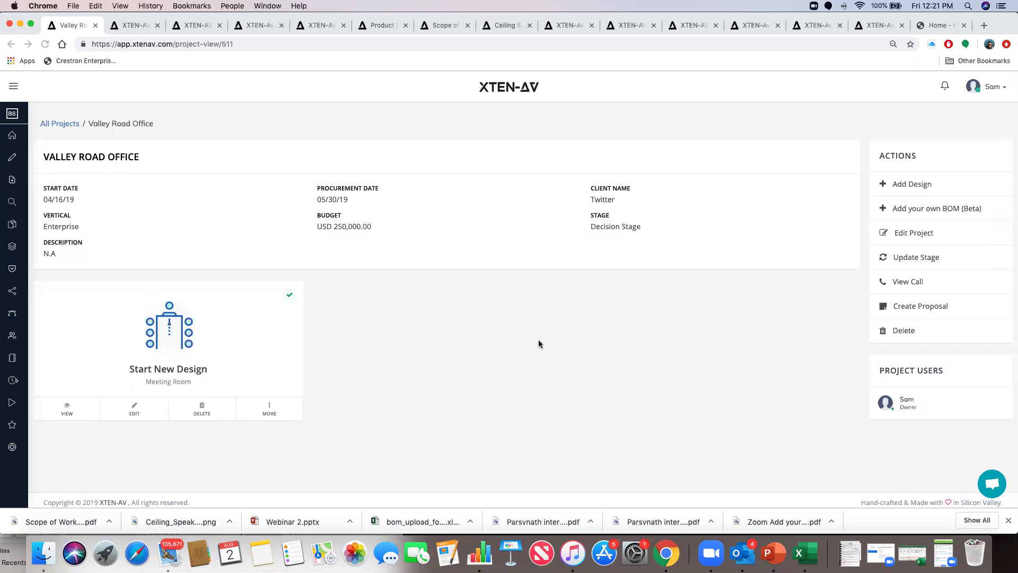
Switch to the XTEN-AV product roadmap page and review the planned design templates.
left_click(391, 29)
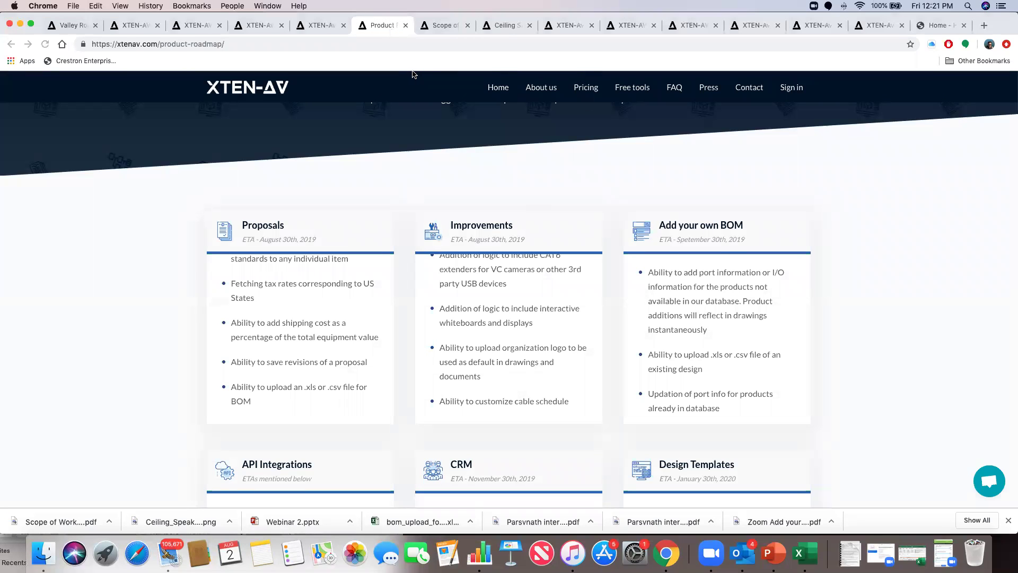
scroll(674, 366, "down", 5)
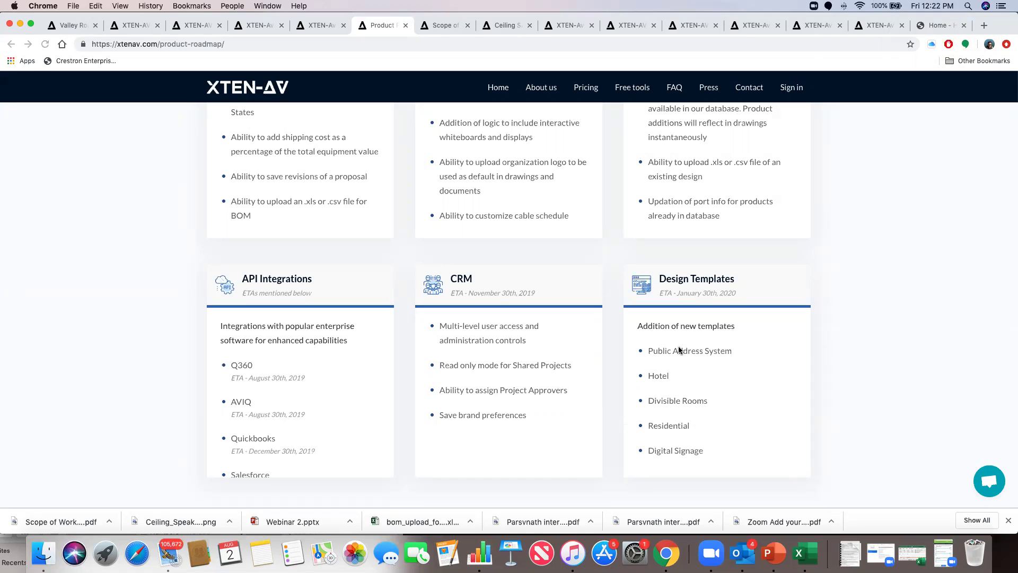
scroll(679, 350, "up", 2)
scroll(679, 350, "down", 3)
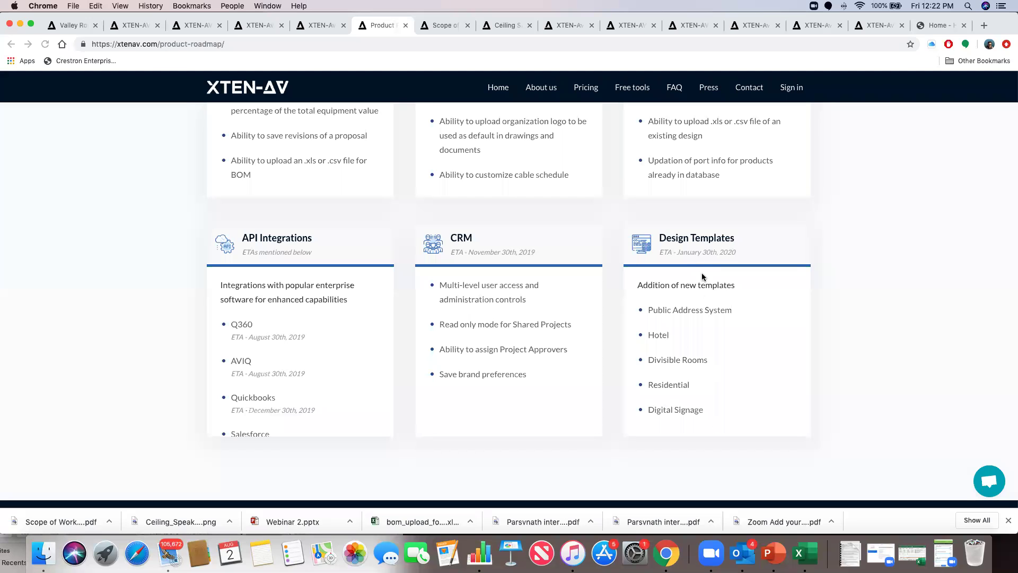
scroll(505, 324, "up", 3)
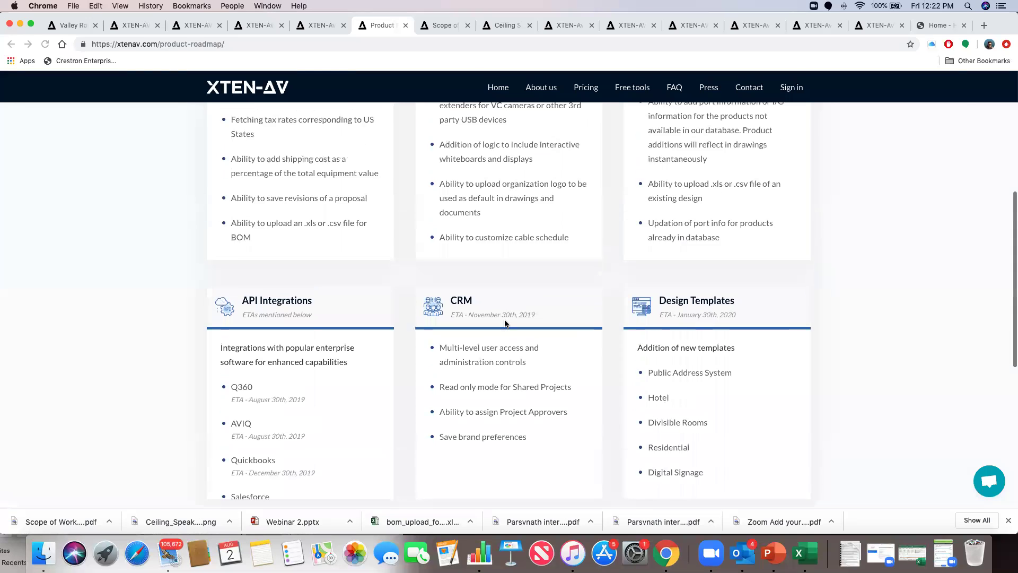
Read through the roadmap's Improvements list from the DSP and Switcher options to the whiteboard, logo and cable schedule items.
scroll(517, 282, "down", 5)
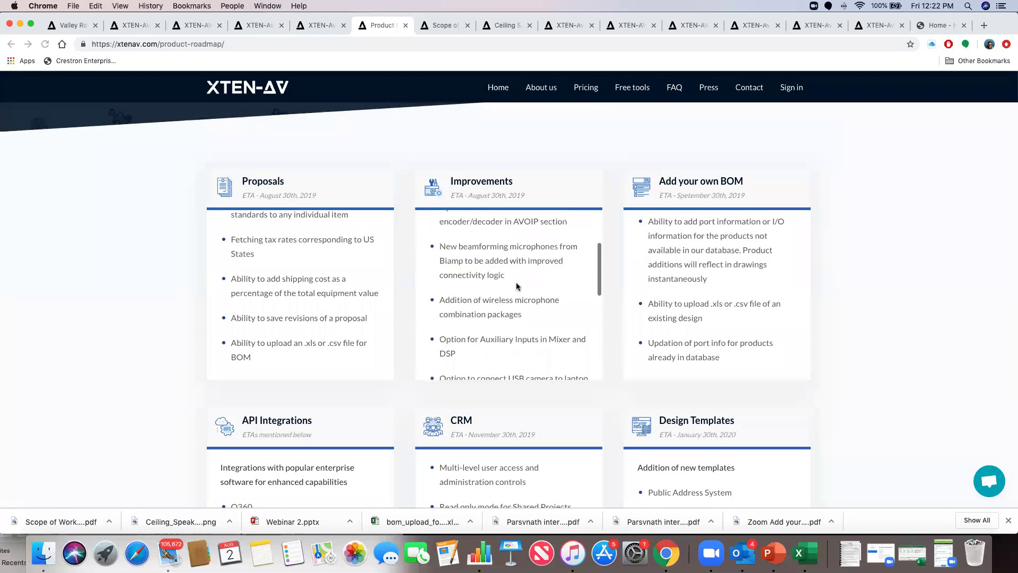
scroll(516, 284, "down", 2)
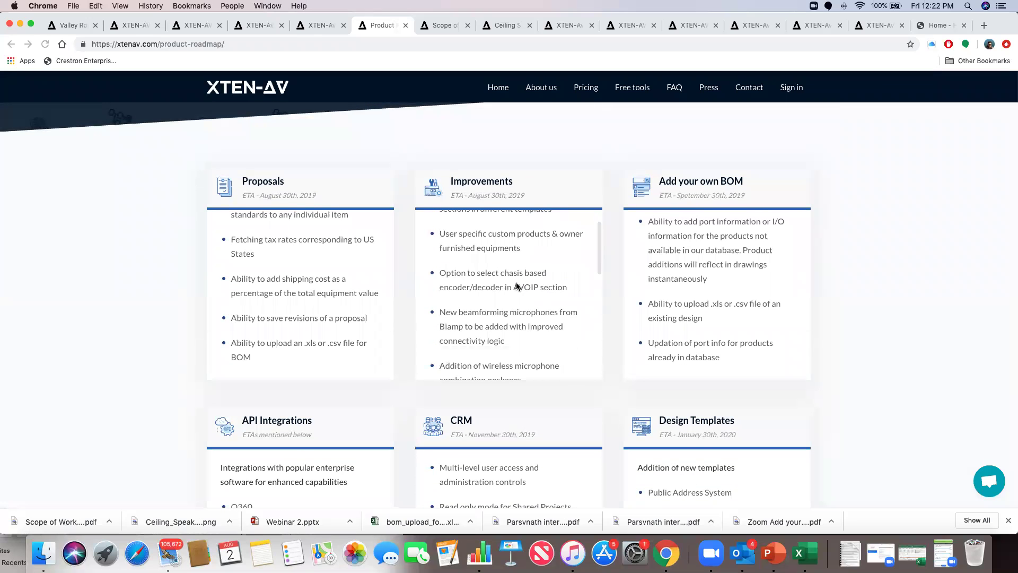
scroll(516, 284, "up", 2)
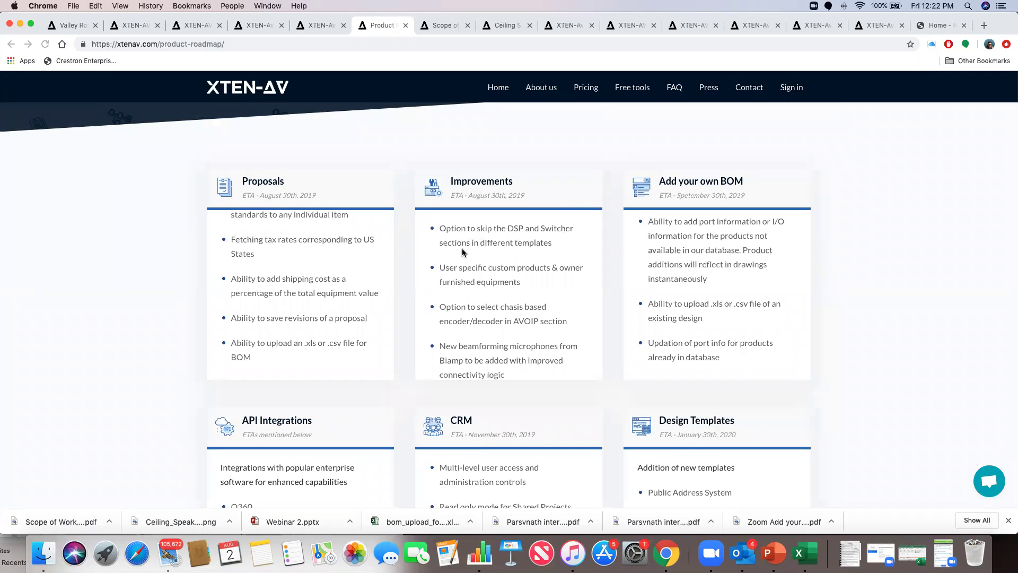
scroll(548, 248, "down", 1)
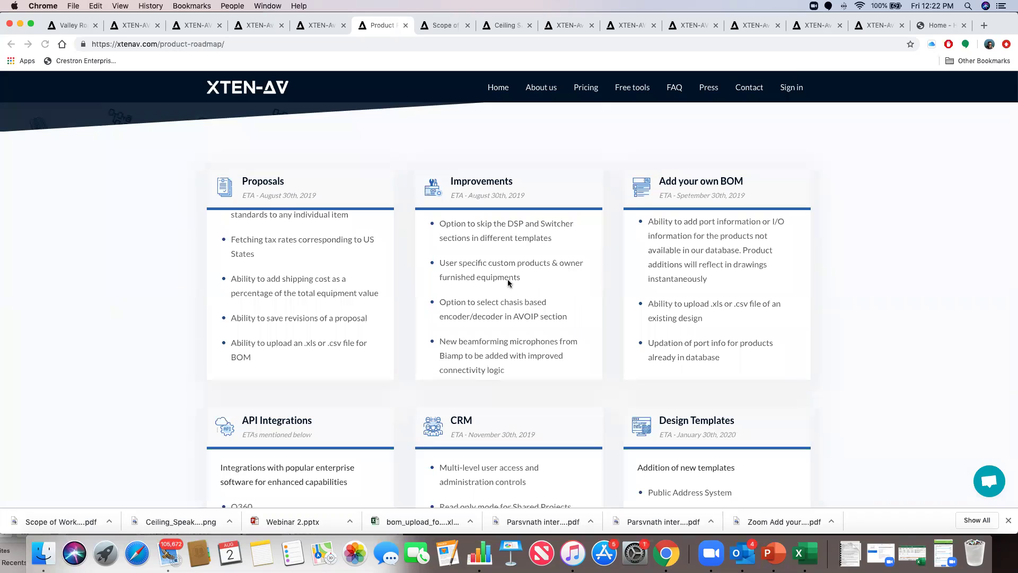
scroll(527, 280, "down", 1)
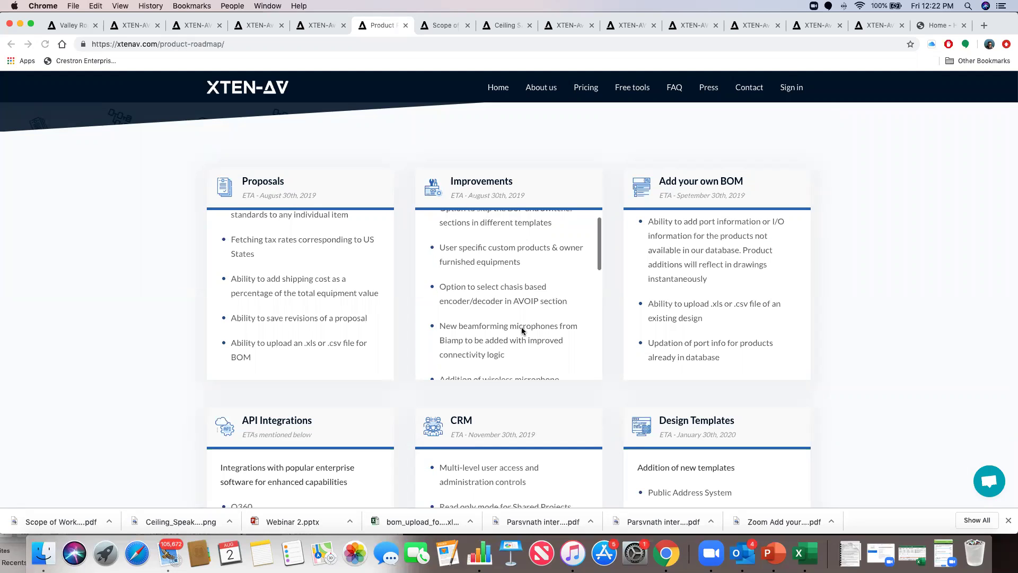
scroll(521, 326, "down", 2)
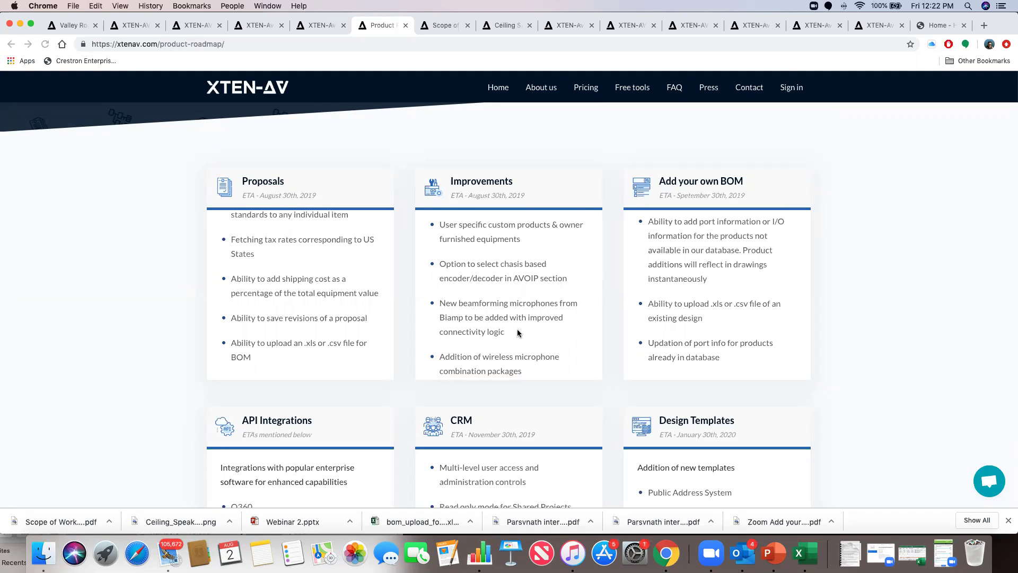
scroll(517, 330, "down", 2)
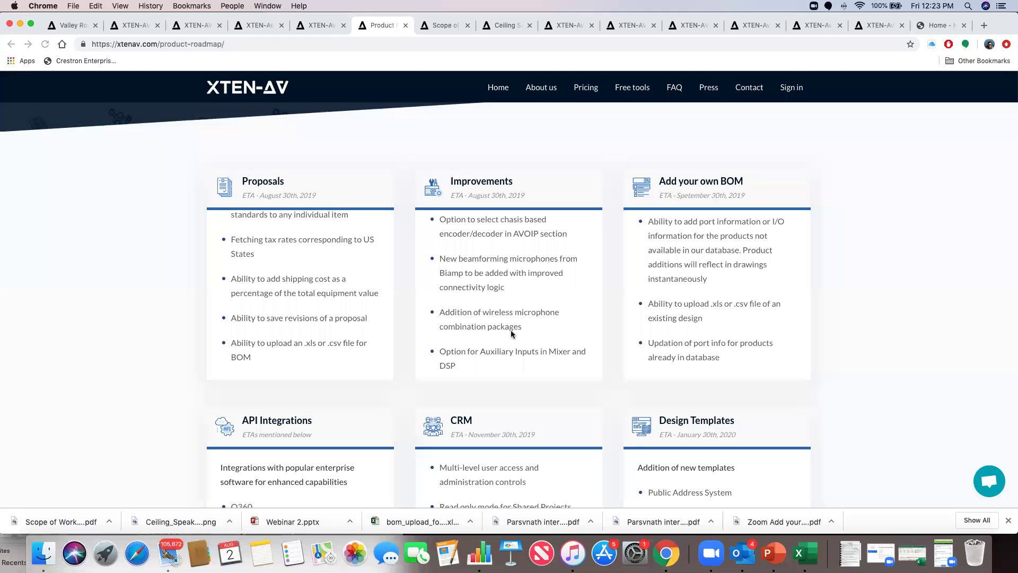
scroll(511, 334, "down", 5)
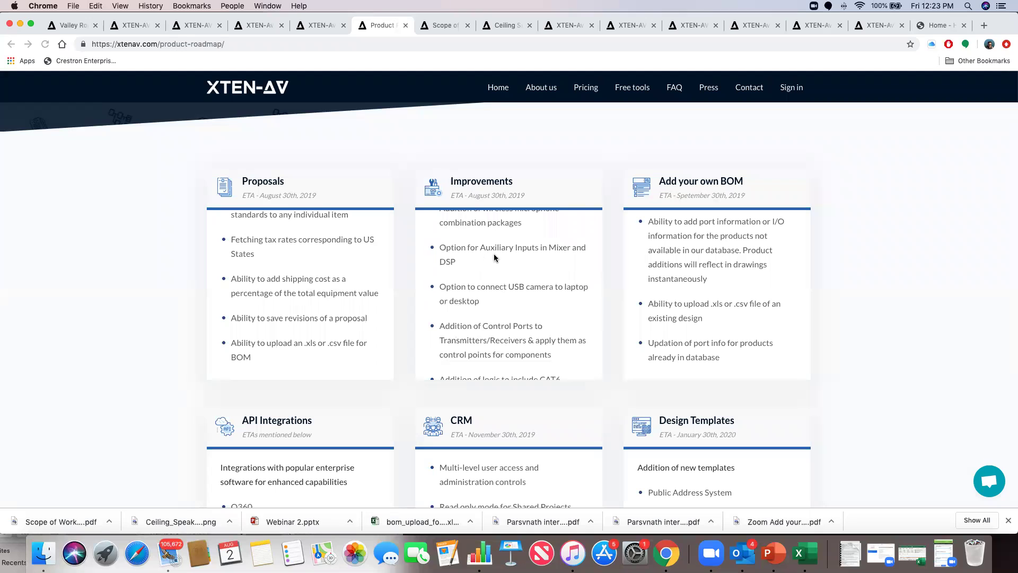
scroll(530, 279, "down", 3)
scroll(532, 289, "down", 6)
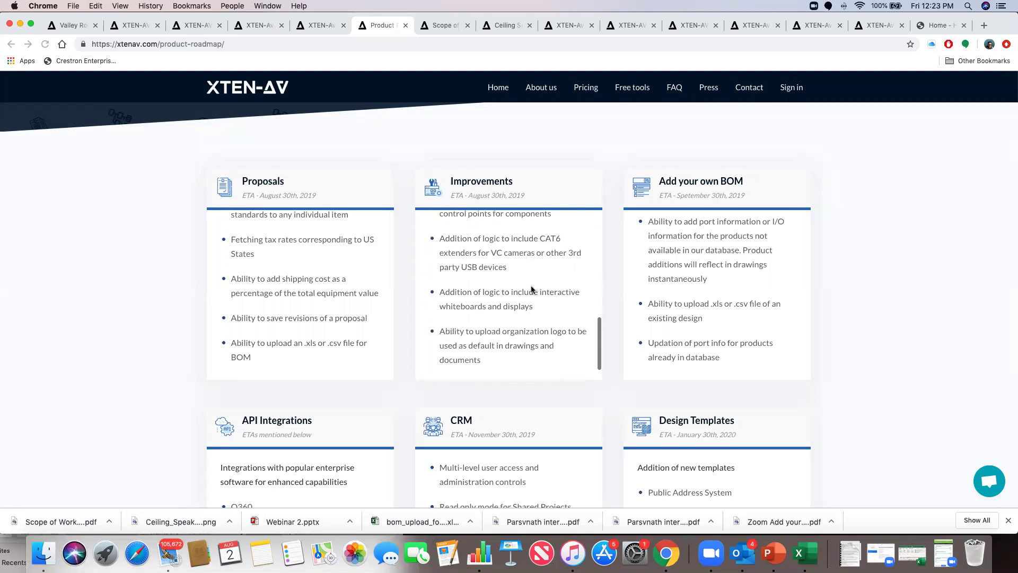
Review the planned features in the roadmap's Add your own BOM section.
scroll(451, 318, "up", 1)
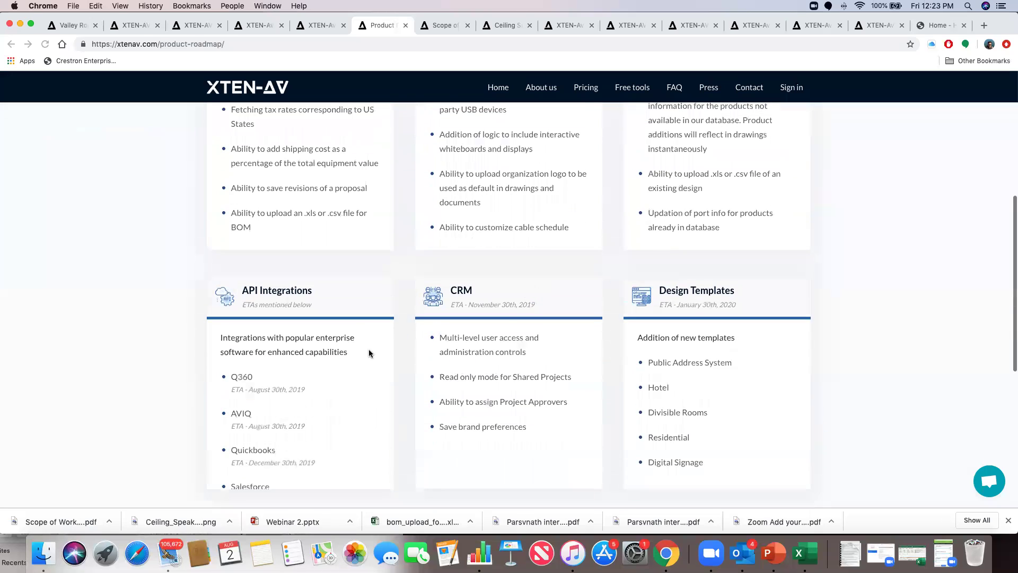
scroll(652, 217, "up", 5)
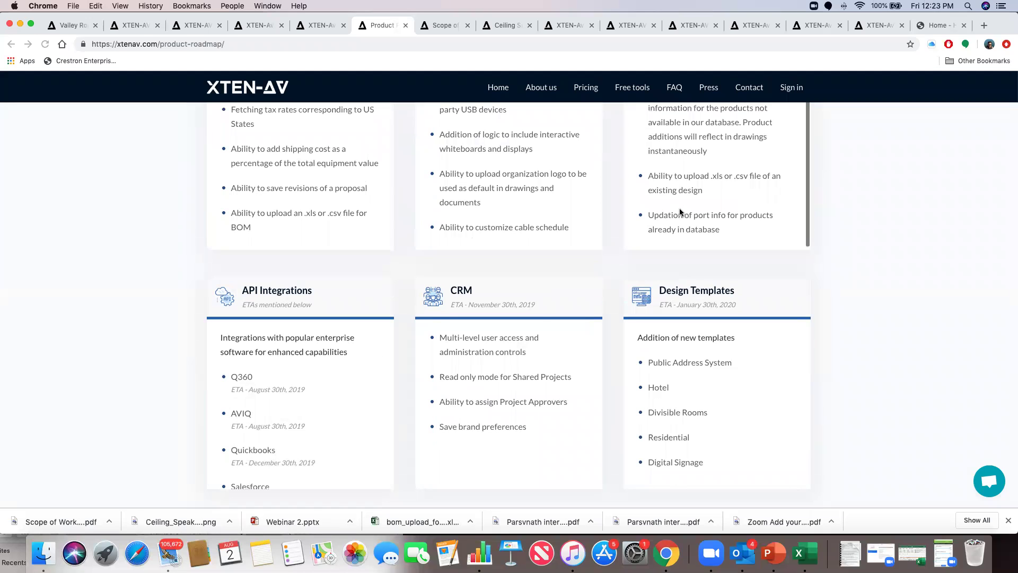
scroll(655, 239, "up", 1)
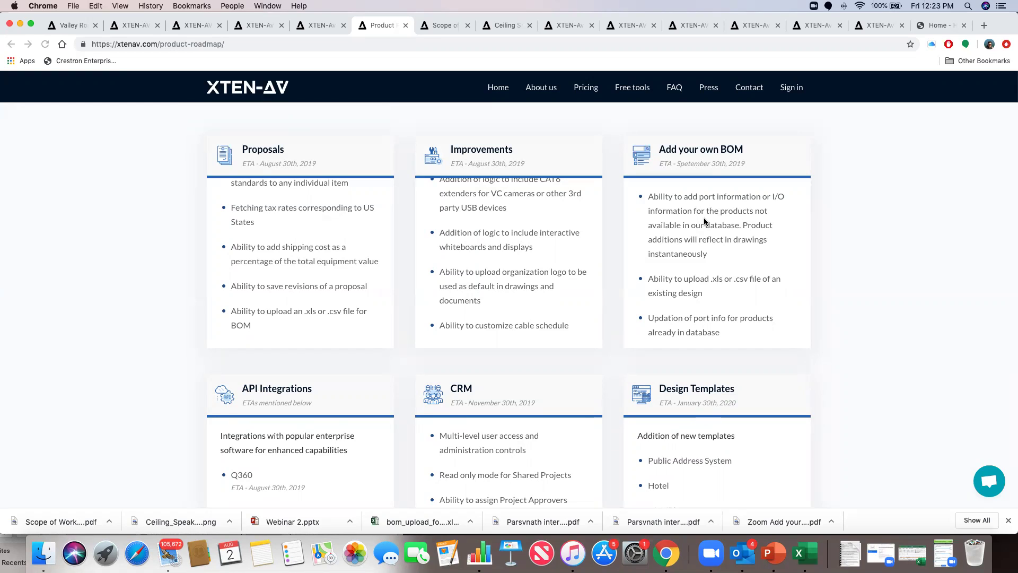
scroll(709, 222, "down", 1)
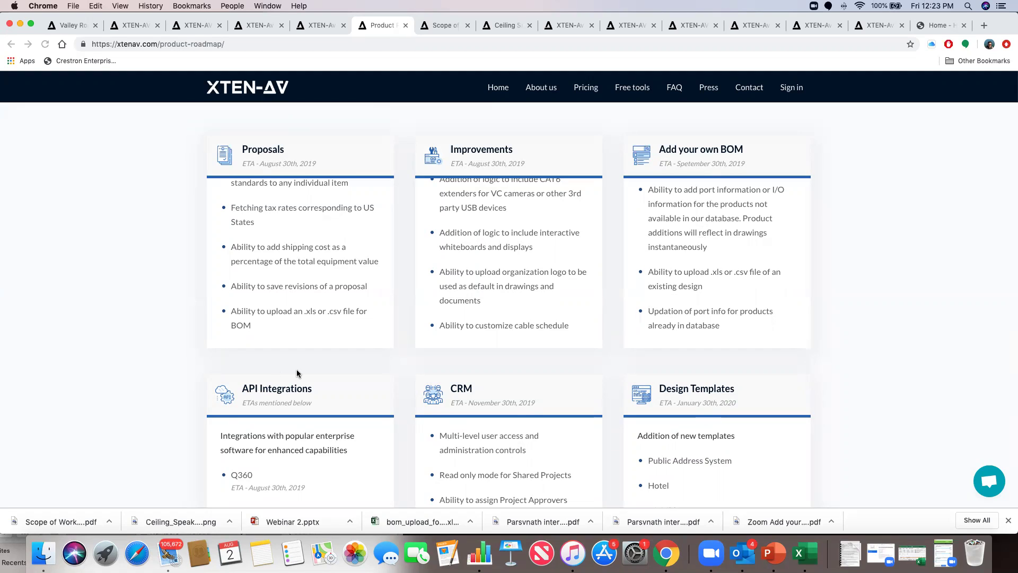
Examine the roadmap's API Integrations list, from Q360 and AVIQ to Microsoft Dynamics CRM.
scroll(297, 368, "down", 5)
scroll(291, 335, "down", 2)
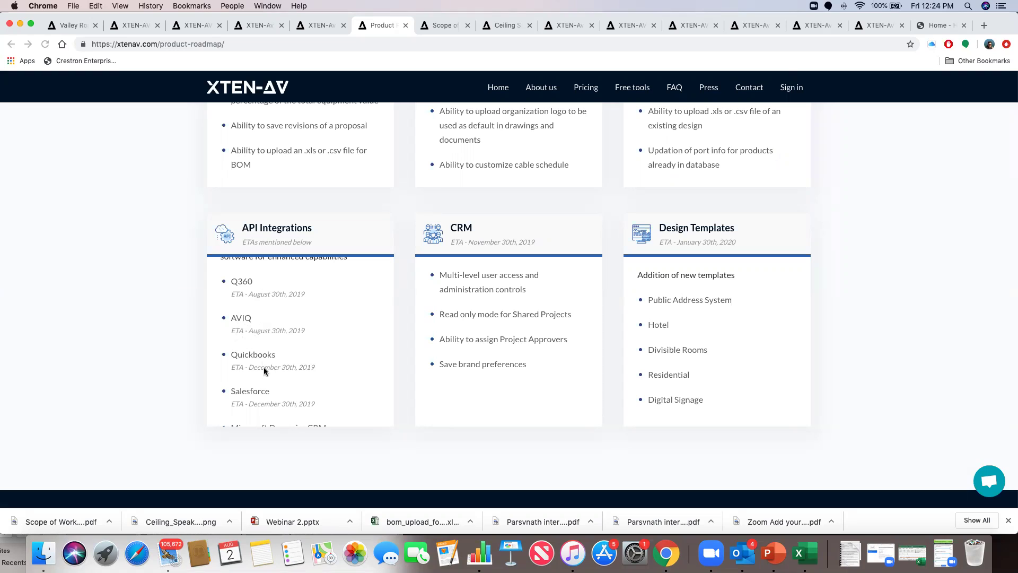
scroll(262, 361, "down", 1)
scroll(262, 368, "up", 2)
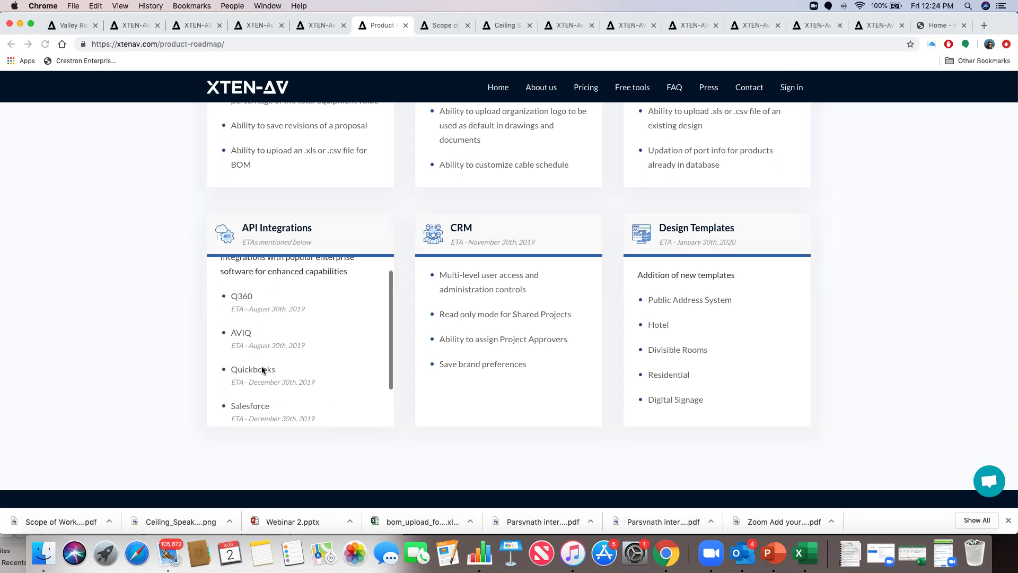
scroll(261, 368, "down", 3)
scroll(270, 321, "up", 2)
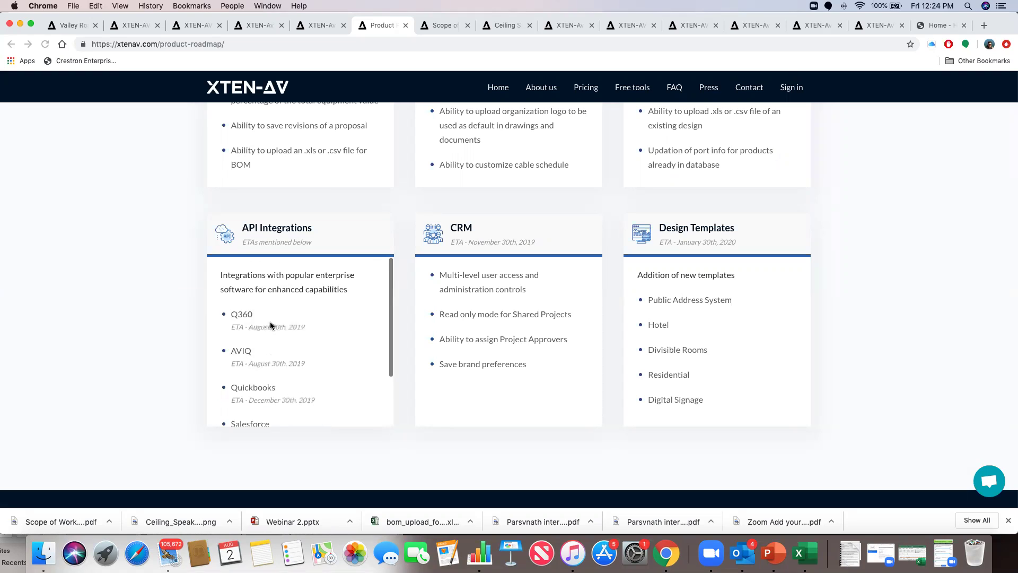
scroll(270, 321, "down", 3)
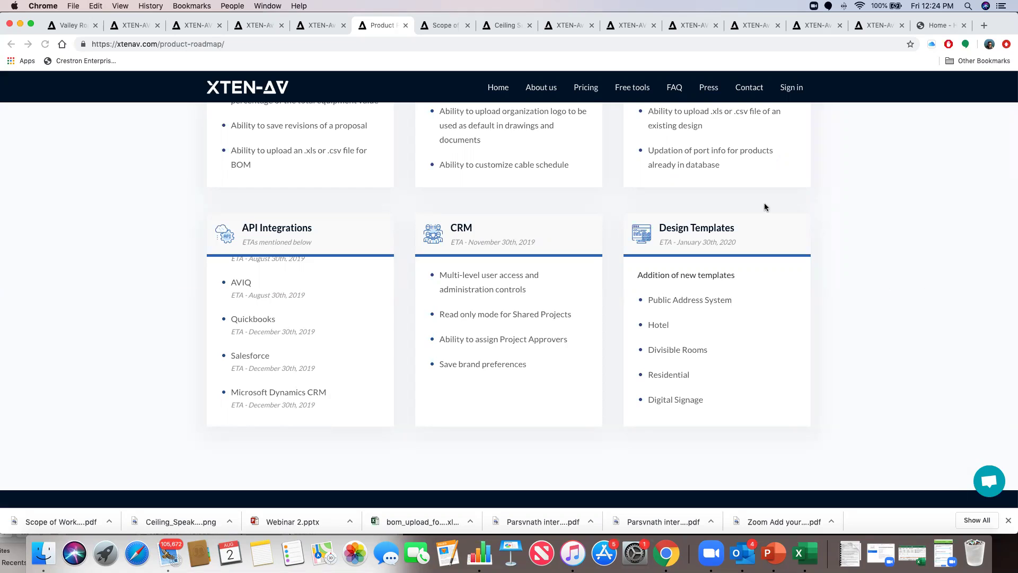
Go back over the roadmap's BOM and Improvements sections and read through the planned Proposals features.
scroll(746, 199, "up", 5)
scroll(707, 239, "down", 3)
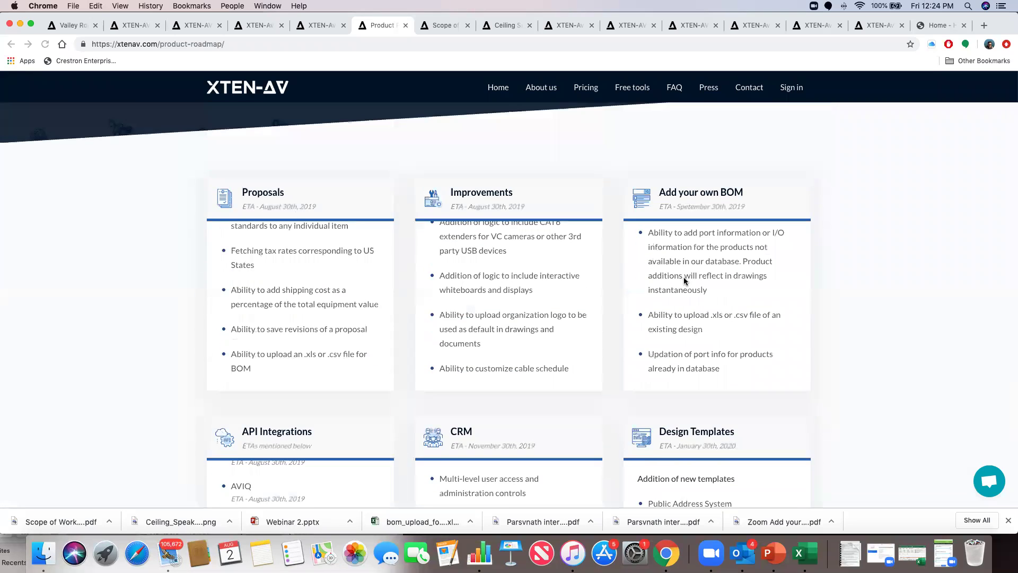
scroll(524, 257, "up", 2)
scroll(524, 257, "up", 3)
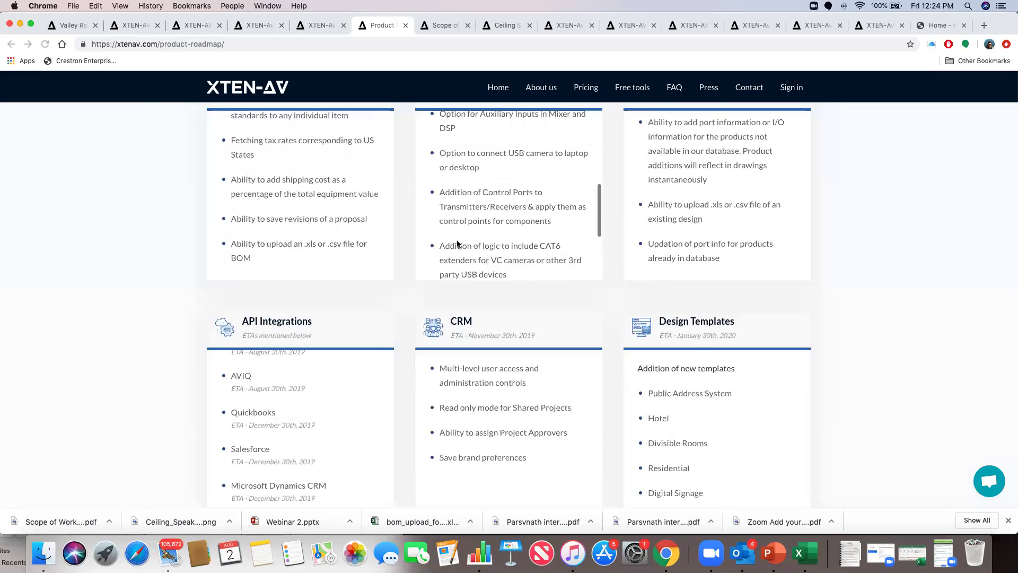
scroll(337, 309, "up", 5)
scroll(357, 391, "up", 6)
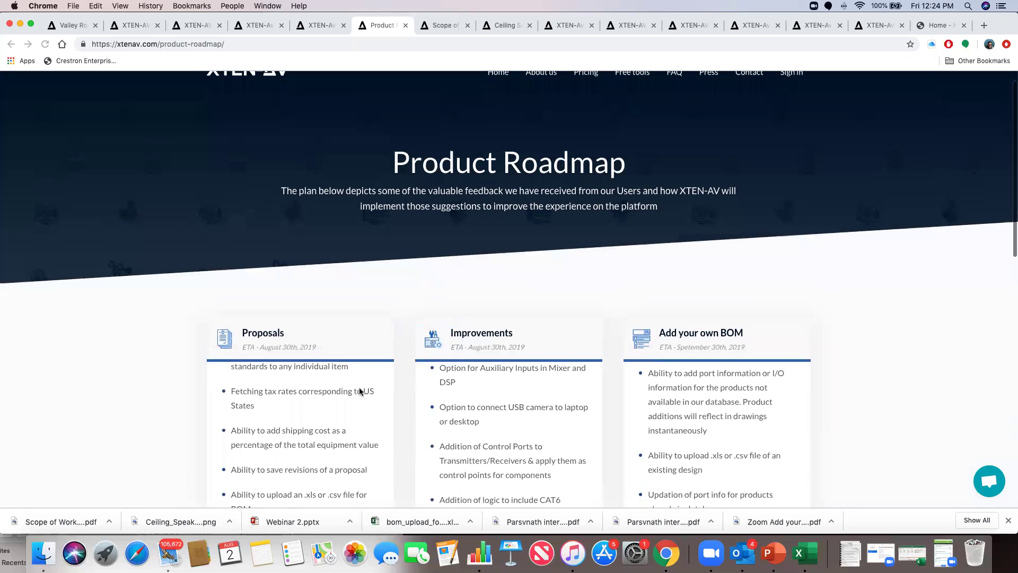
scroll(403, 379, "down", 2)
scroll(326, 339, "up", 3)
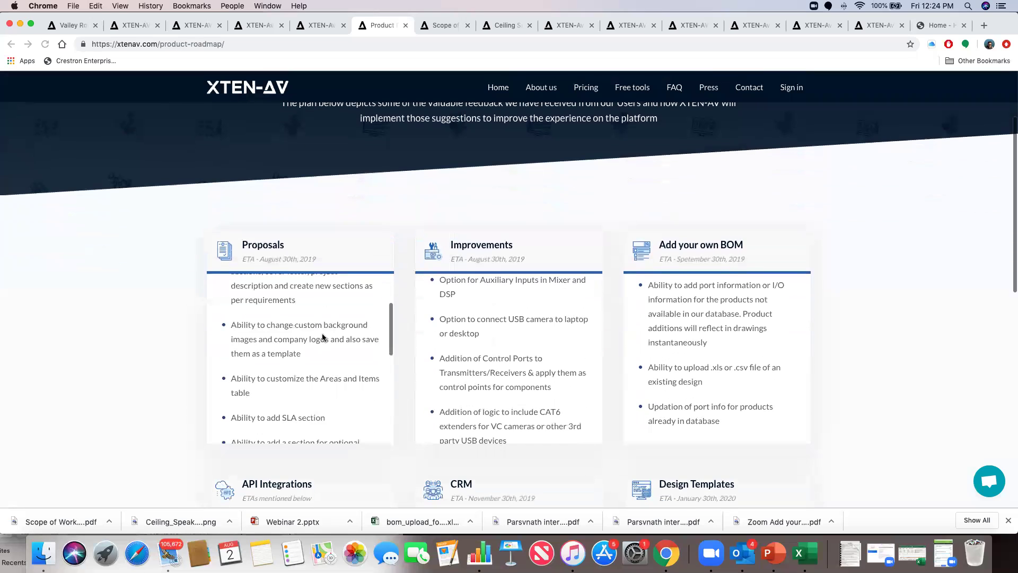
scroll(331, 334, "down", 5)
scroll(332, 335, "down", 6)
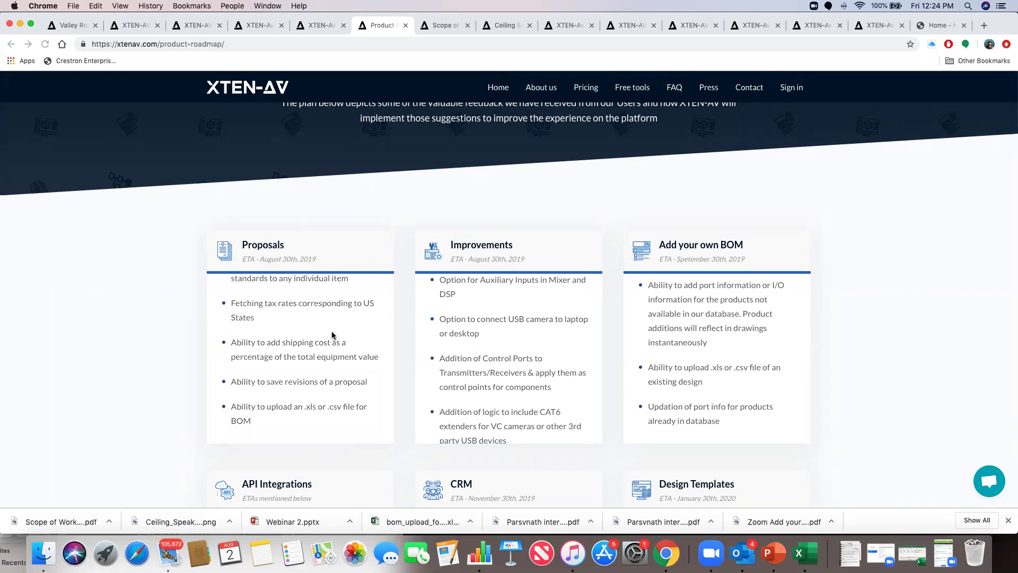
Read through the roadmap's full Proposals list, from advanced template settings and section sorting to shipping cost, proposal revisions and BOM file upload.
scroll(332, 335, "down", 3)
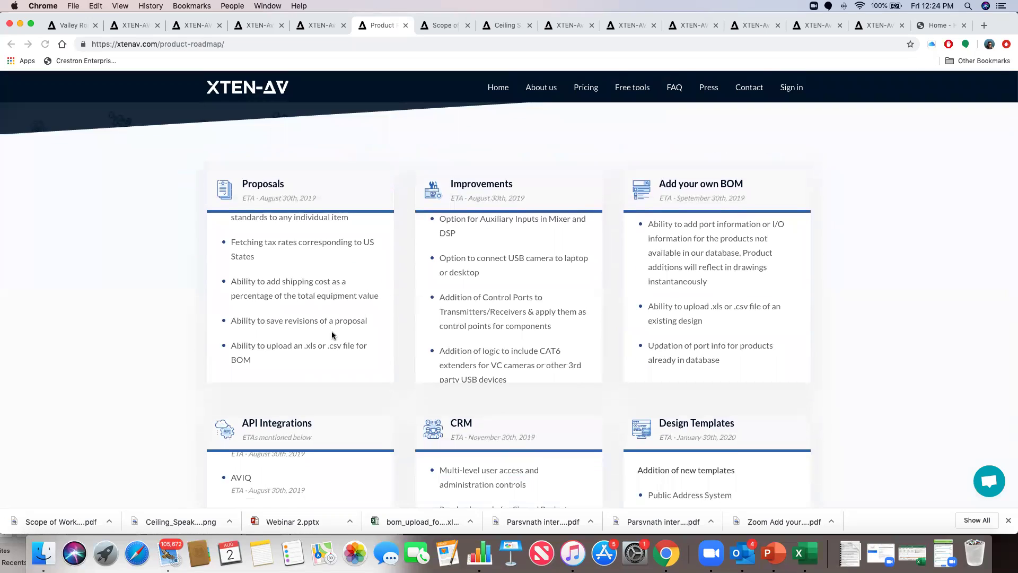
scroll(332, 335, "up", 1)
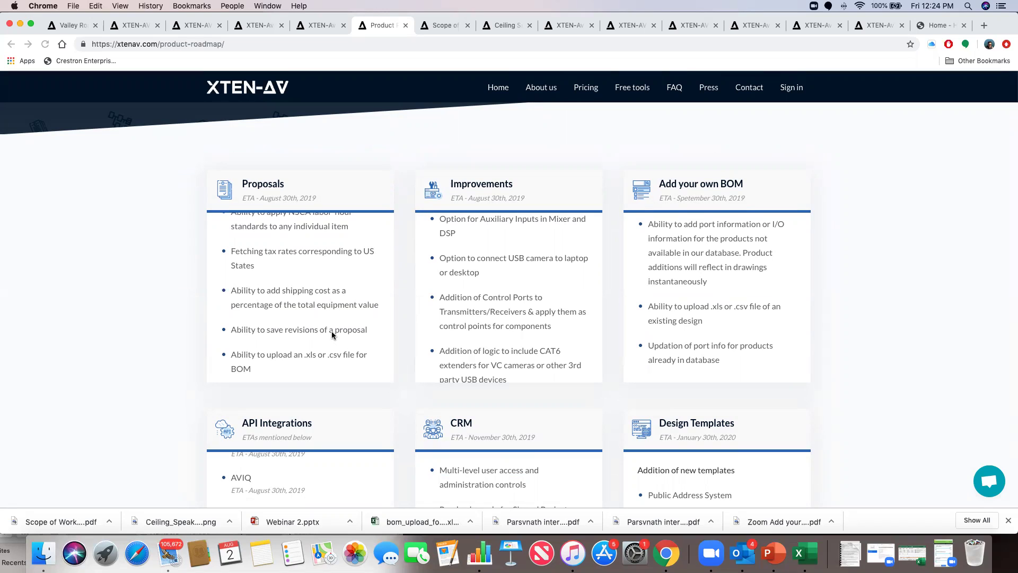
scroll(332, 332, "up", 10)
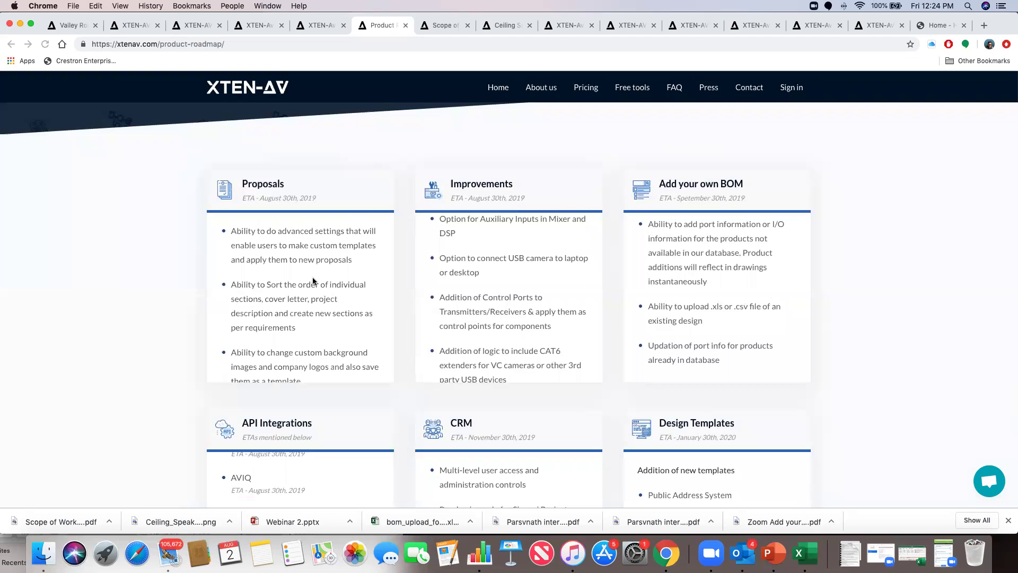
scroll(313, 282, "down", 1)
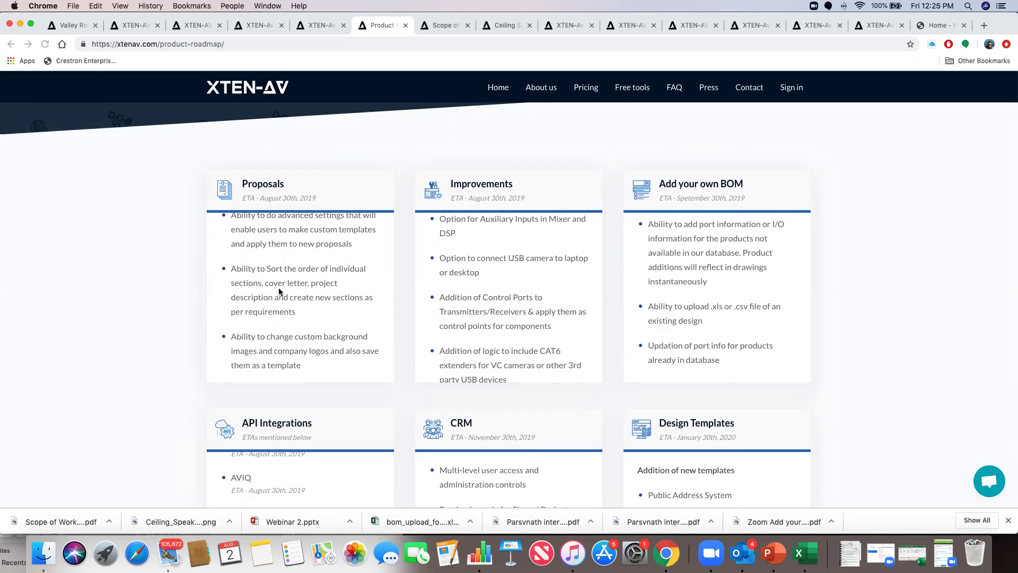
scroll(278, 288, "down", 3)
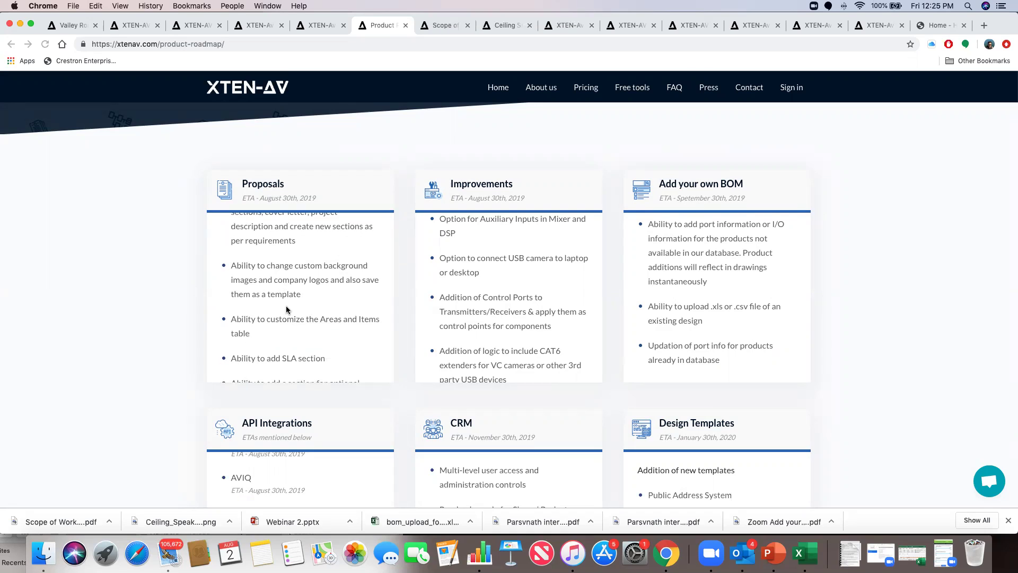
scroll(285, 306, "down", 3)
scroll(285, 305, "down", 1)
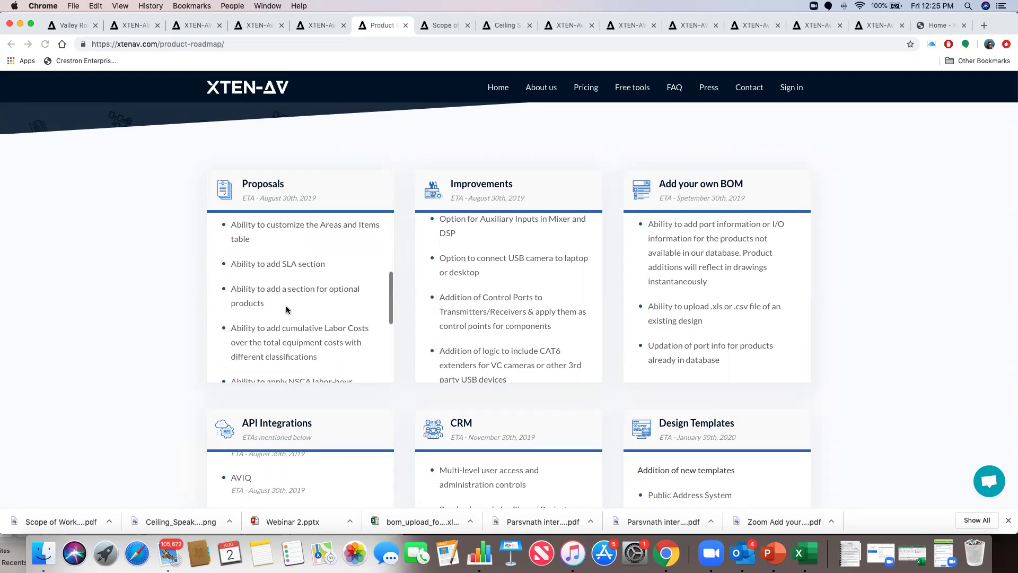
scroll(326, 331, "down", 2)
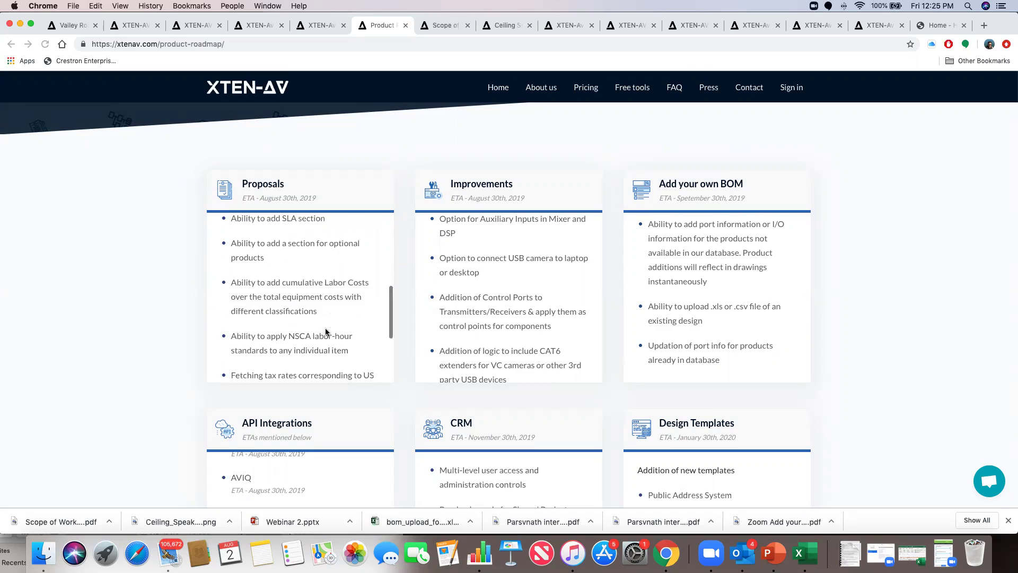
scroll(324, 330, "down", 2)
scroll(321, 324, "down", 3)
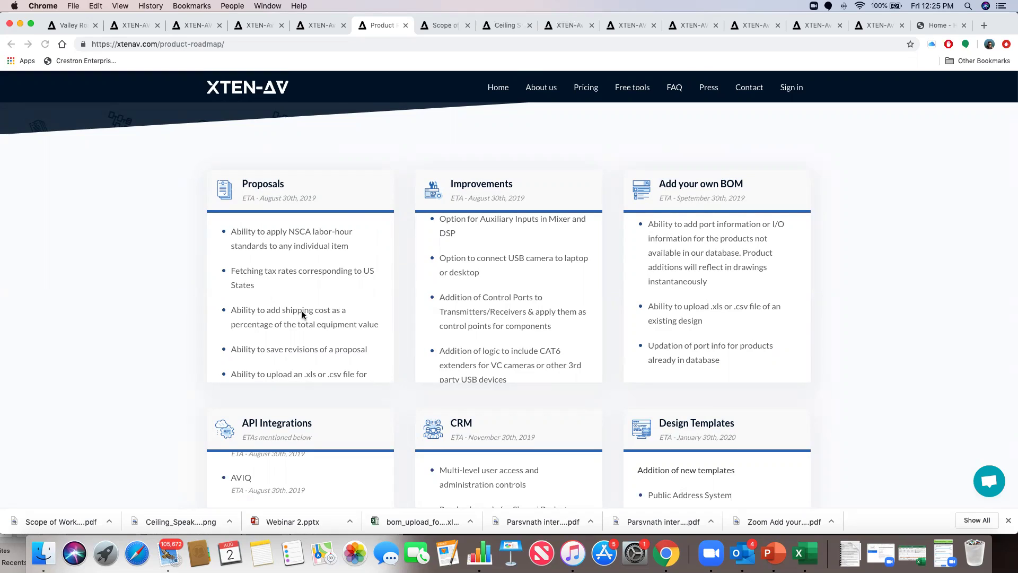
scroll(302, 315, "down", 2)
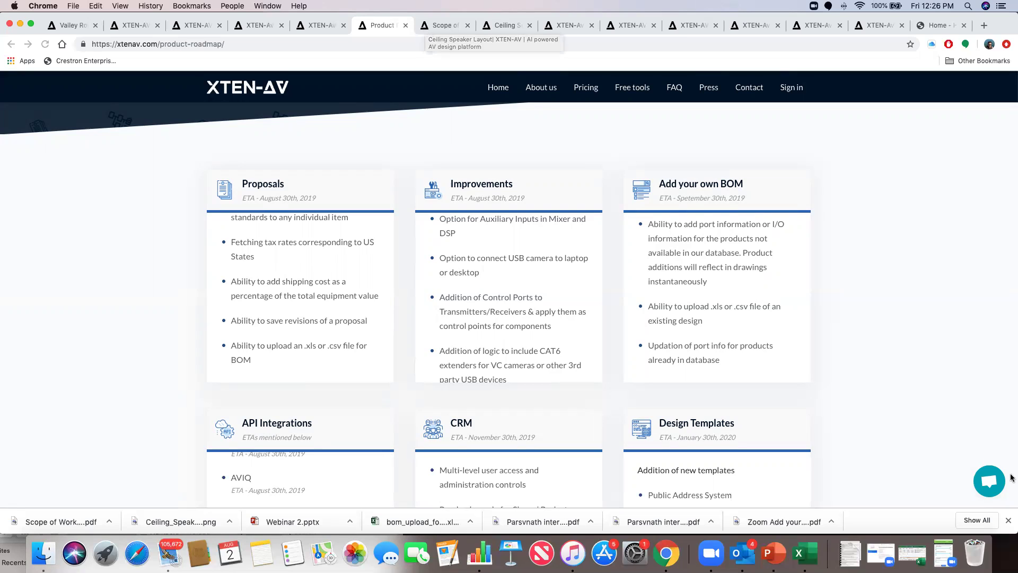
Open the website's support chat to view the conversation and its message options, and close it again.
left_click(994, 486)
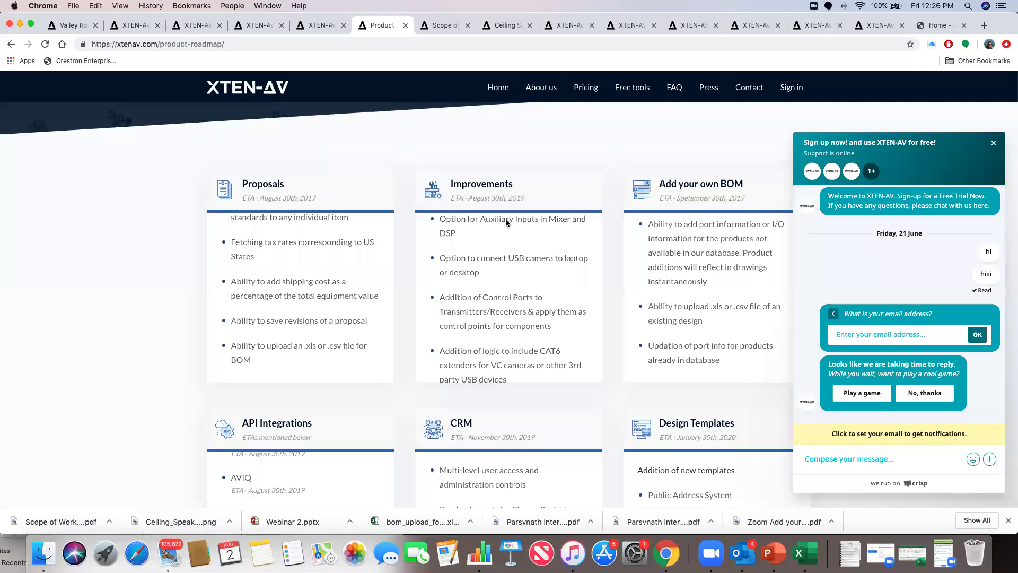
left_click(919, 174)
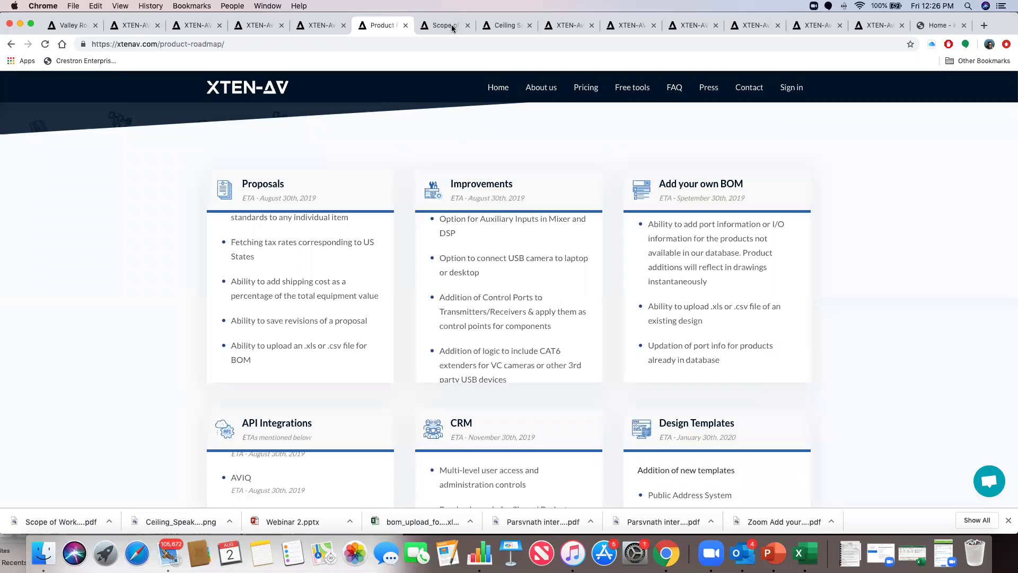